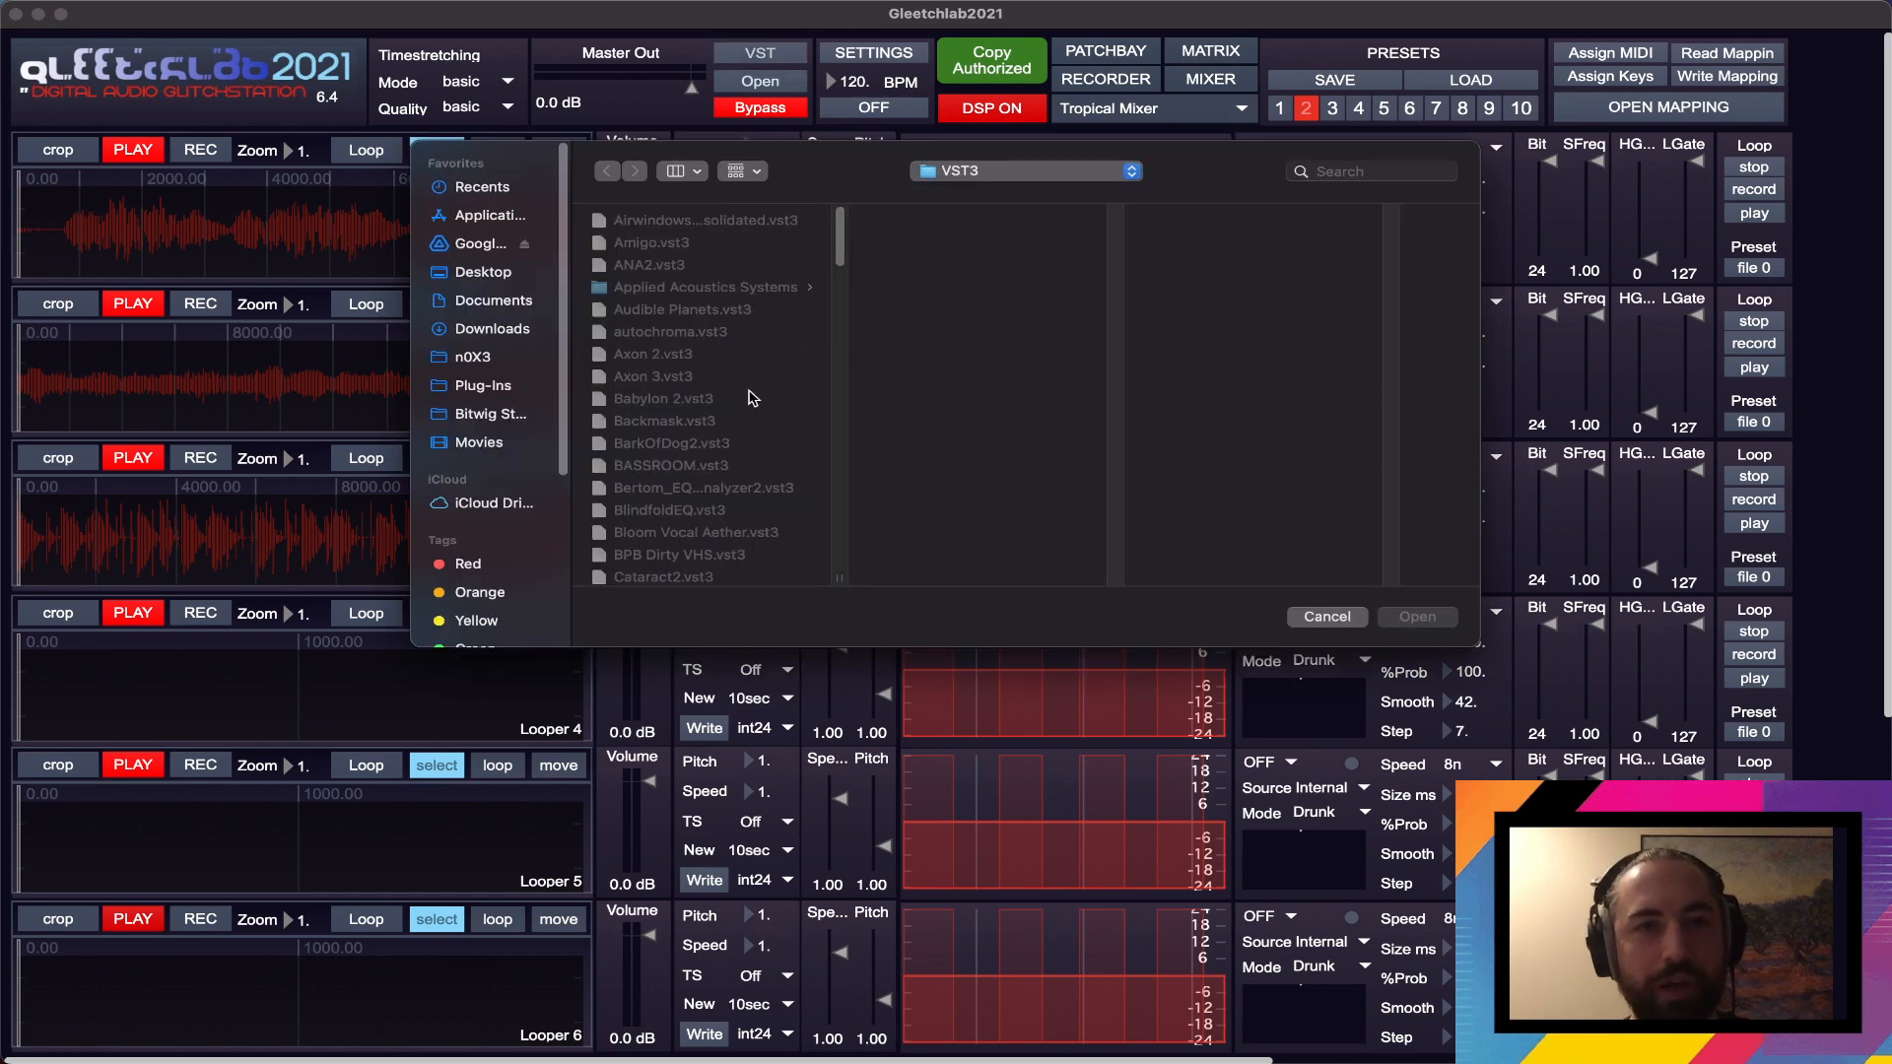
- Load CHOWTapeModel.vst3 as the master output plugin and apply its CHOW preset Old Tape
{"action": "scroll", "coordinate": [744, 415], "scroll_direction": "down", "scroll_amount": 5}
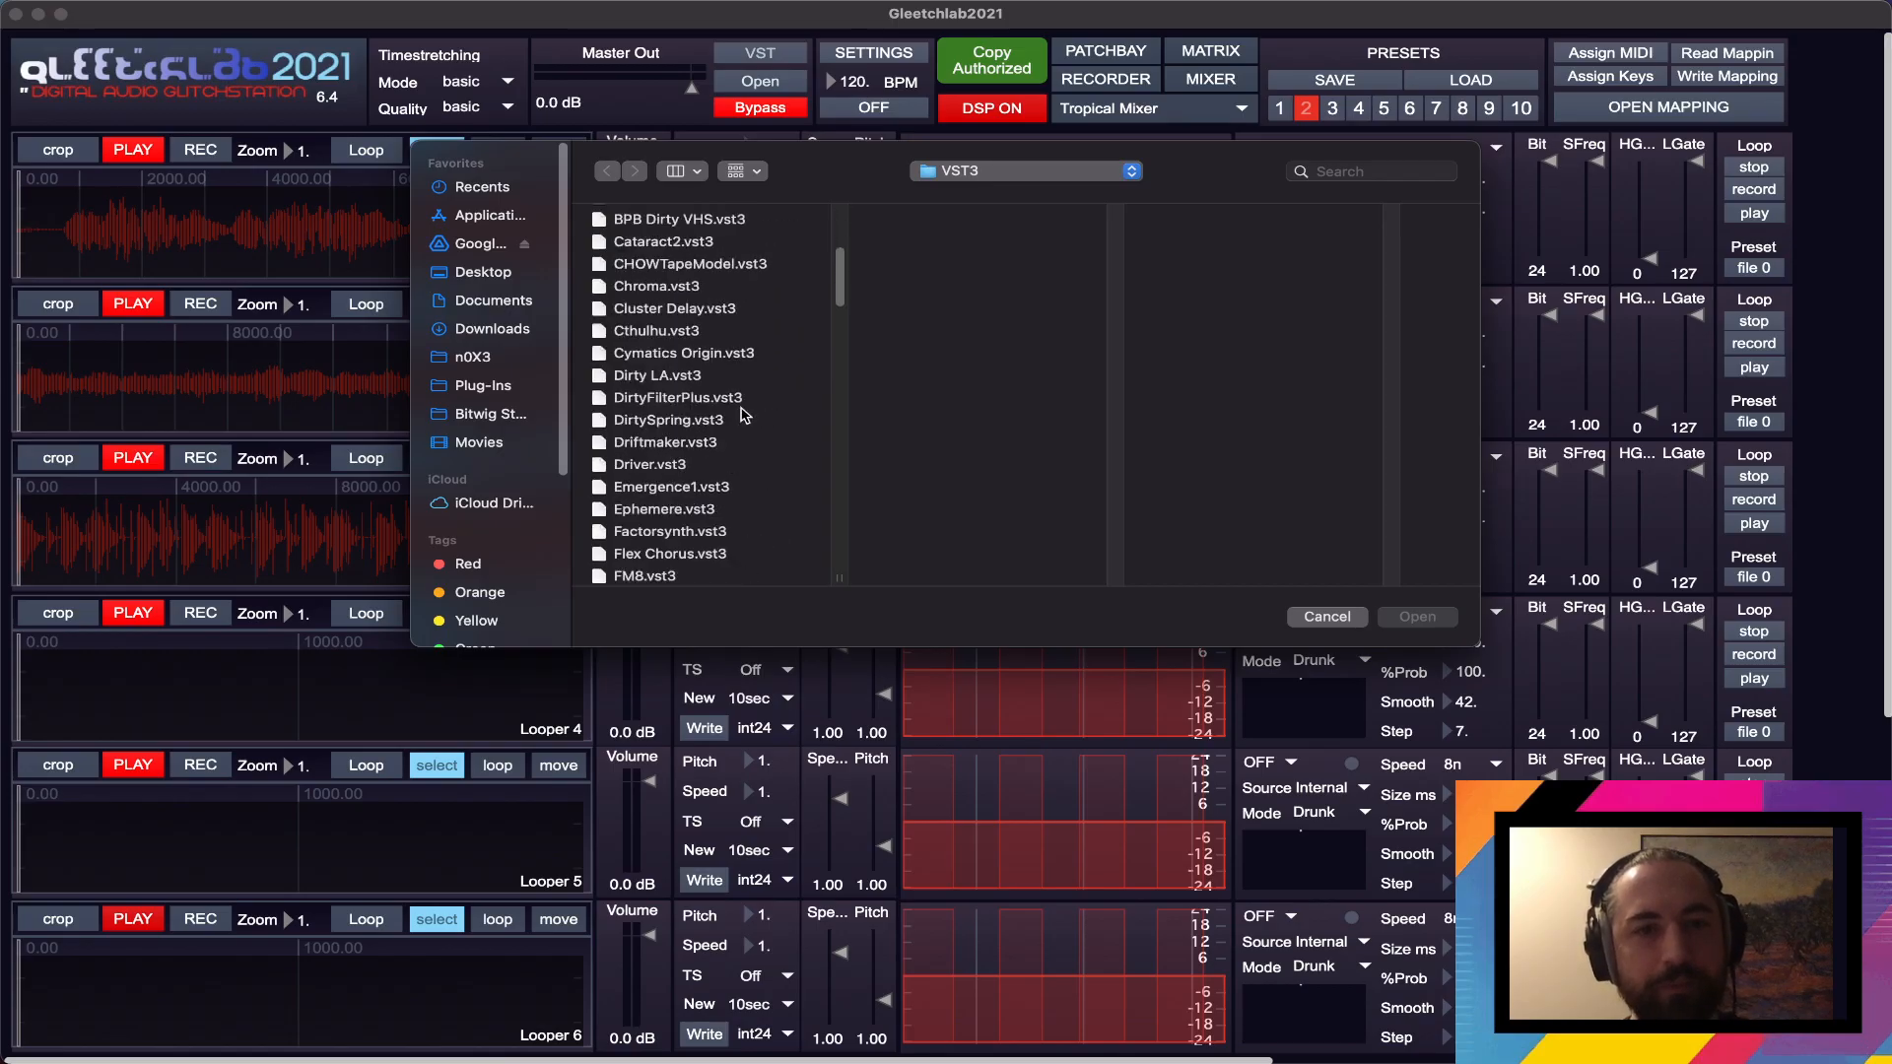
{"action": "double_click", "coordinate": [709, 266]}
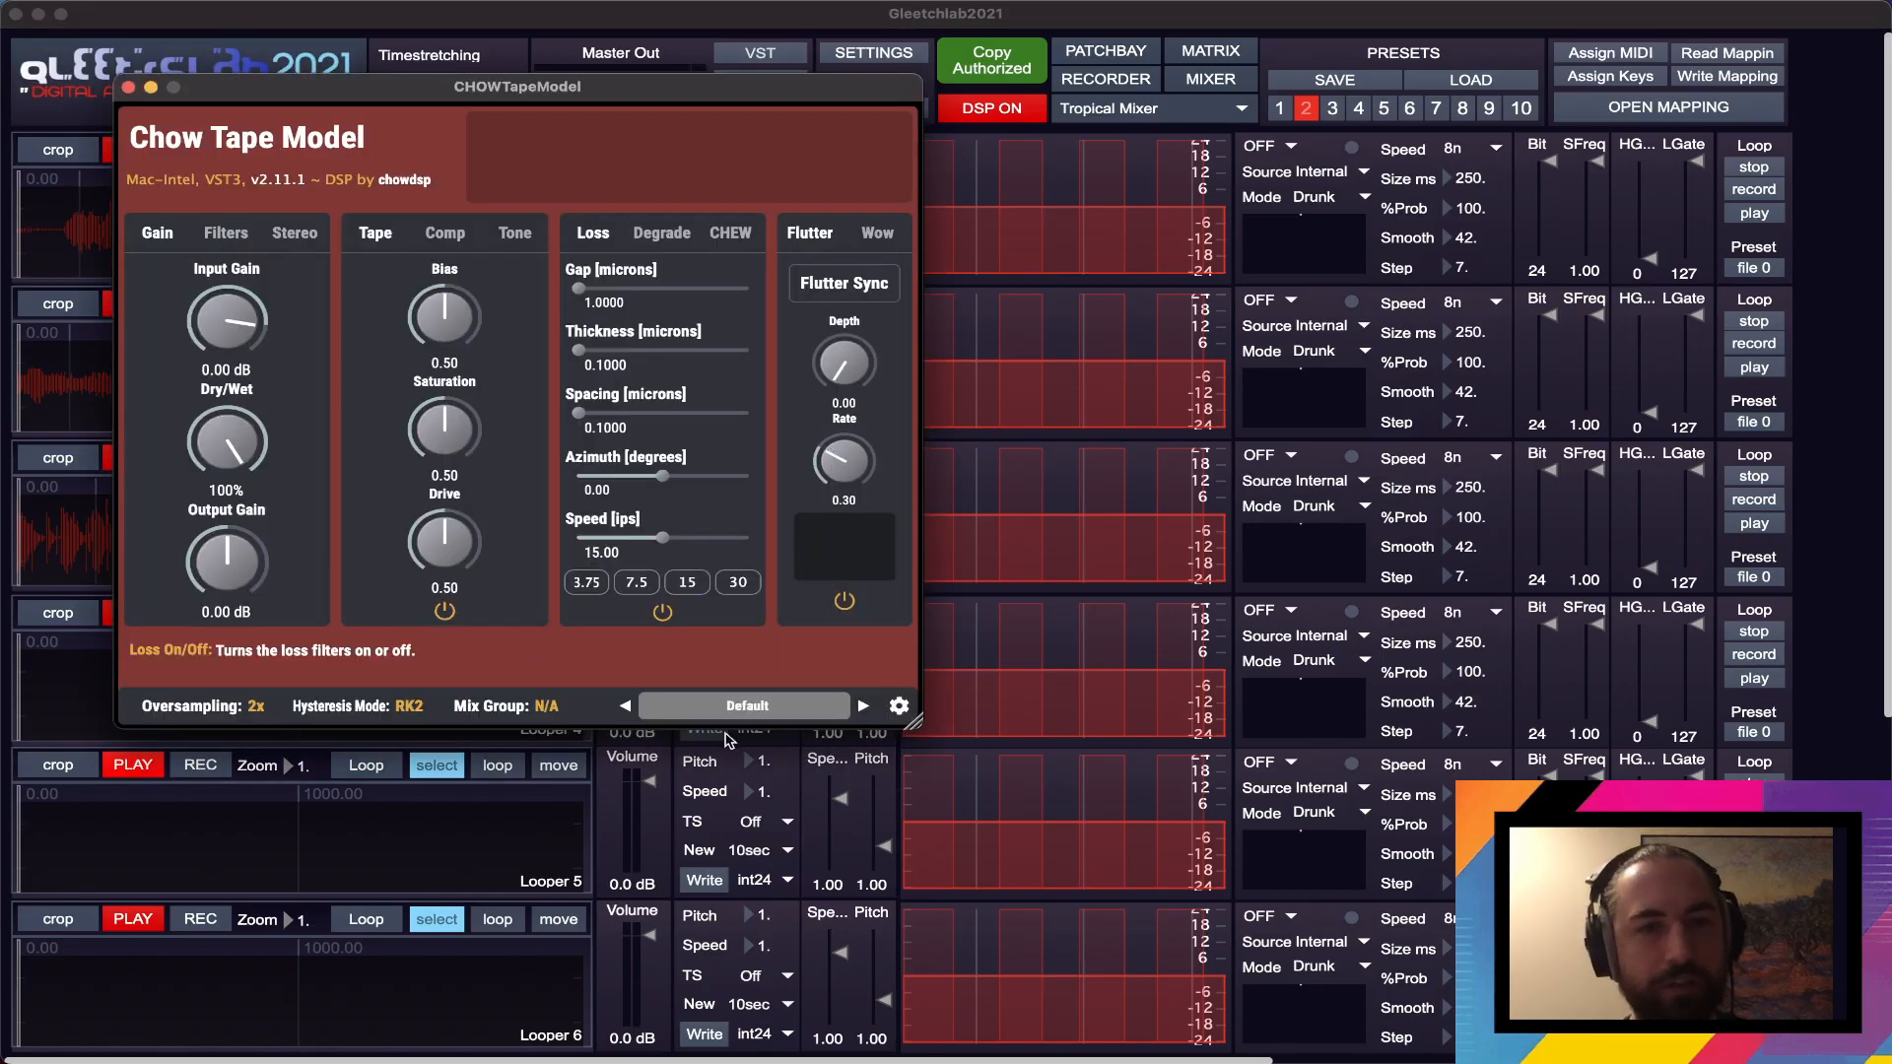
{"action": "left_click", "coordinate": [747, 705]}
{"action": "mouse_move", "coordinate": [833, 769]}
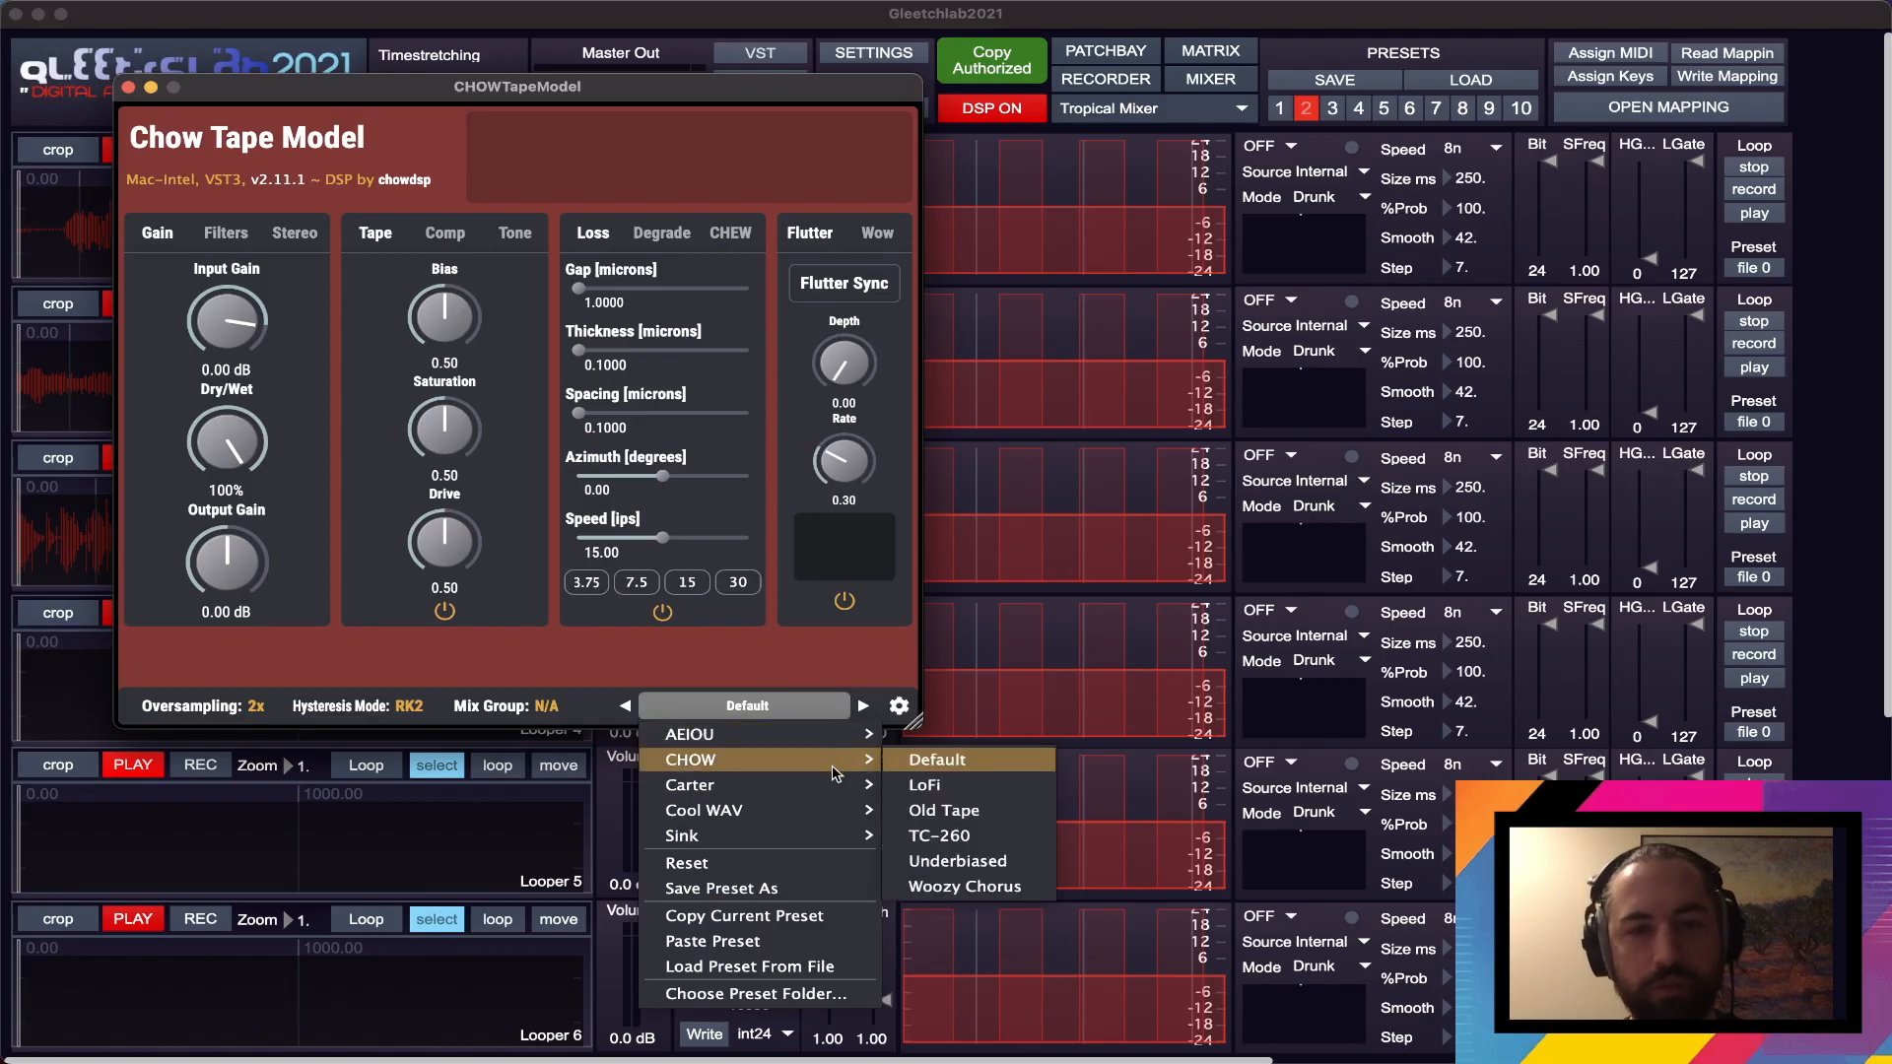
{"action": "left_click", "coordinate": [979, 809]}
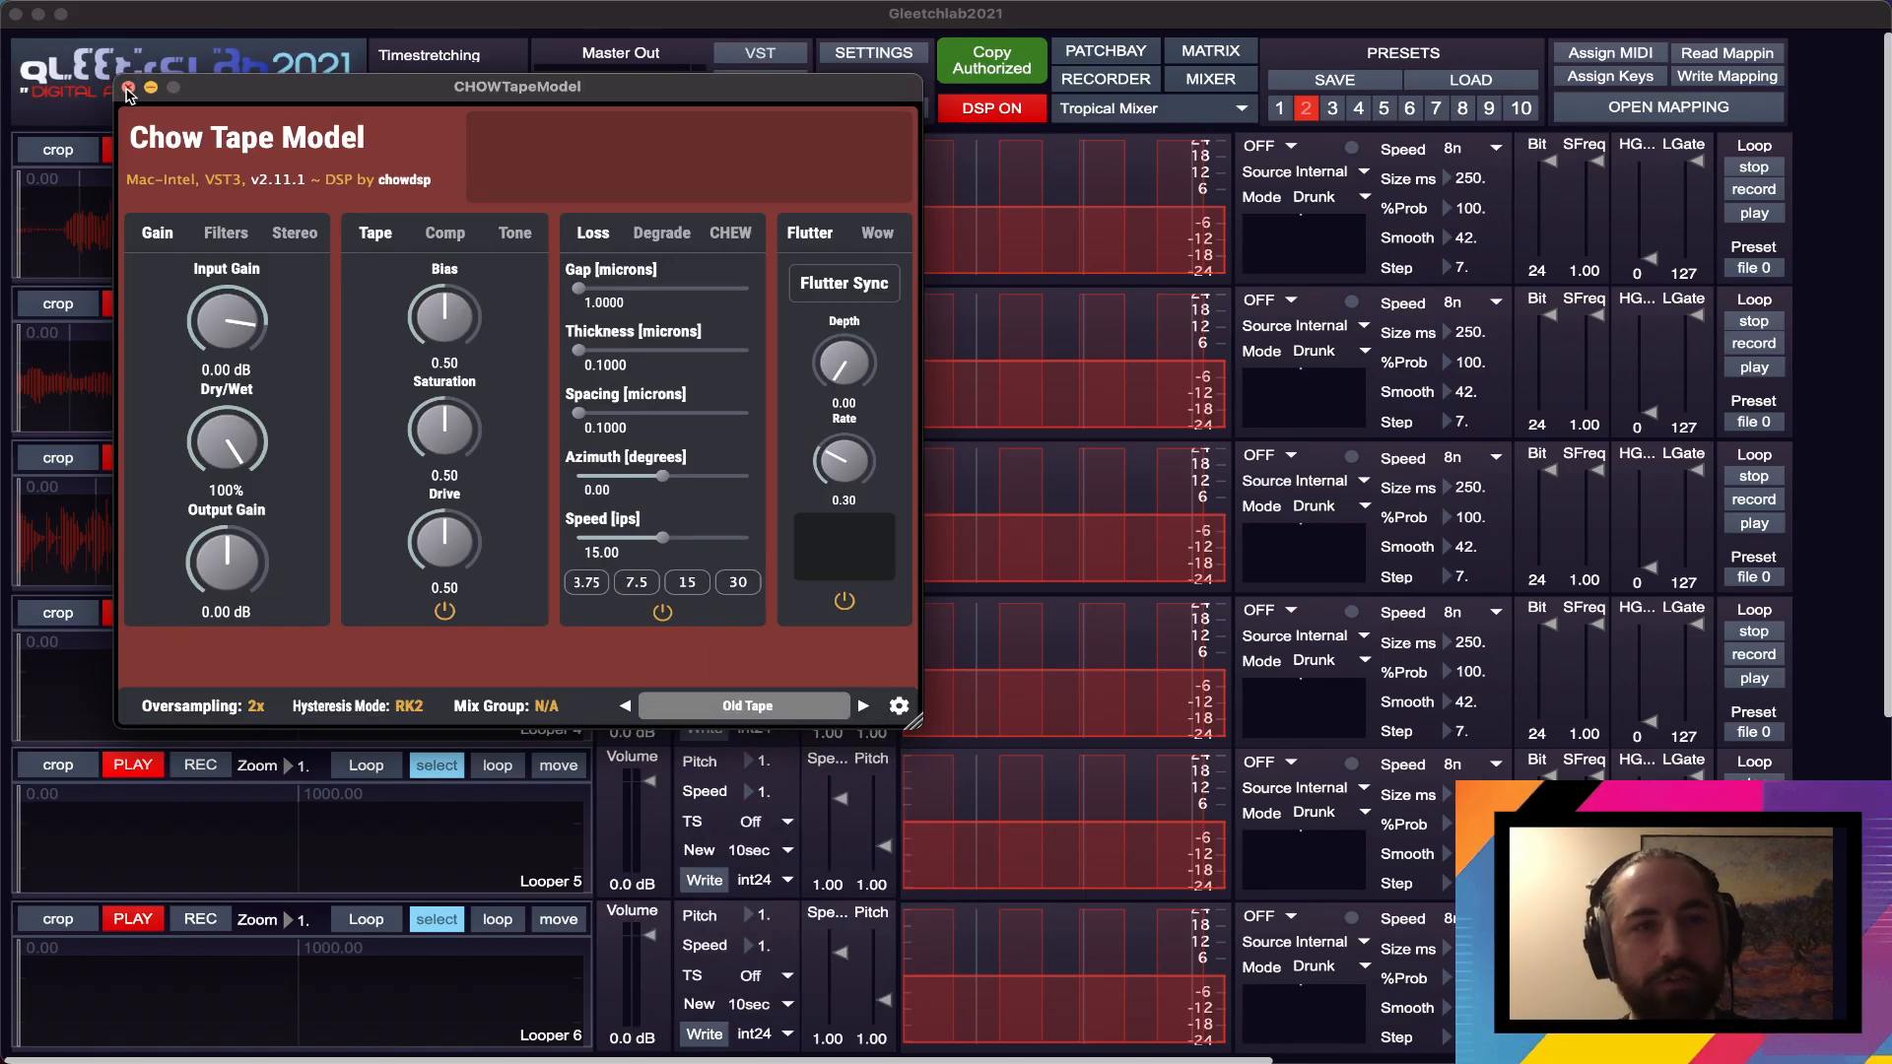
{"action": "left_click", "coordinate": [128, 89]}
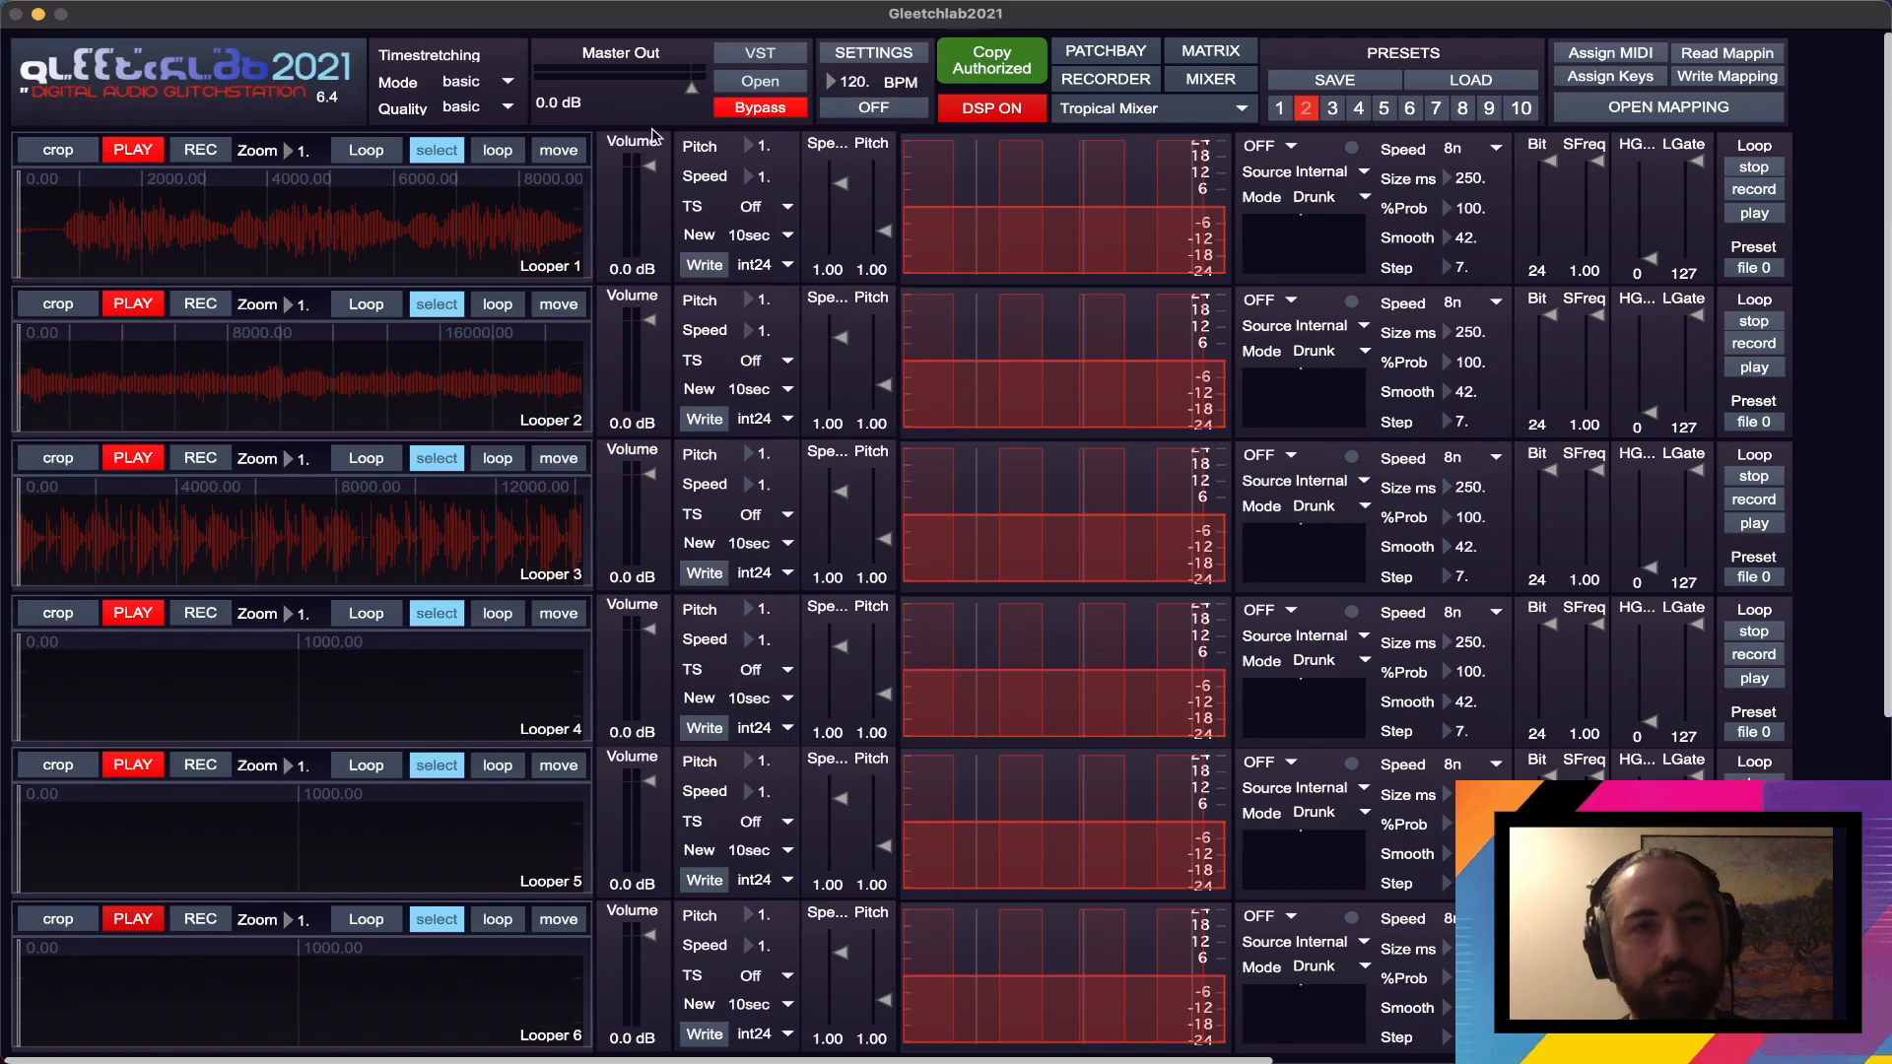
- Switch the master output's Chow Tape Model to the Sink preset Fat II and take the plugin out of bypass
{"action": "left_click", "coordinate": [749, 79]}
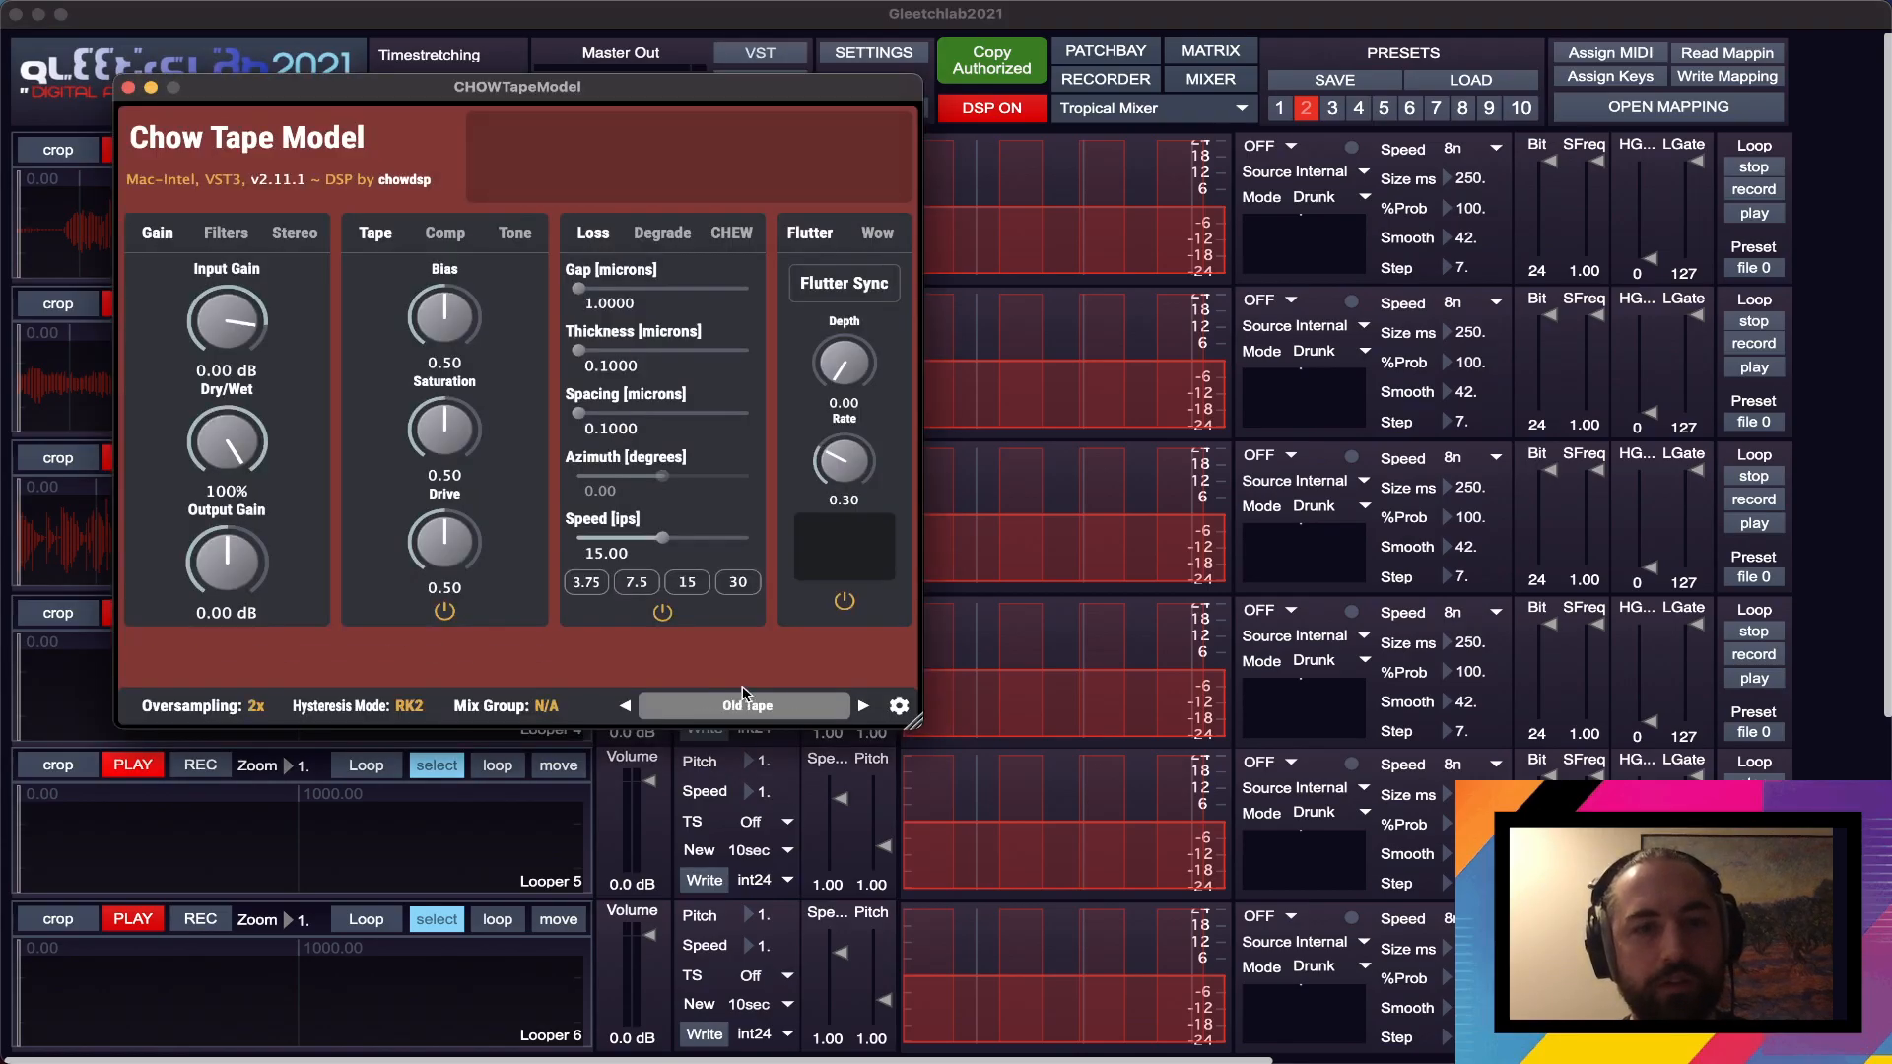
{"action": "left_click", "coordinate": [743, 704]}
{"action": "mouse_move", "coordinate": [802, 839]}
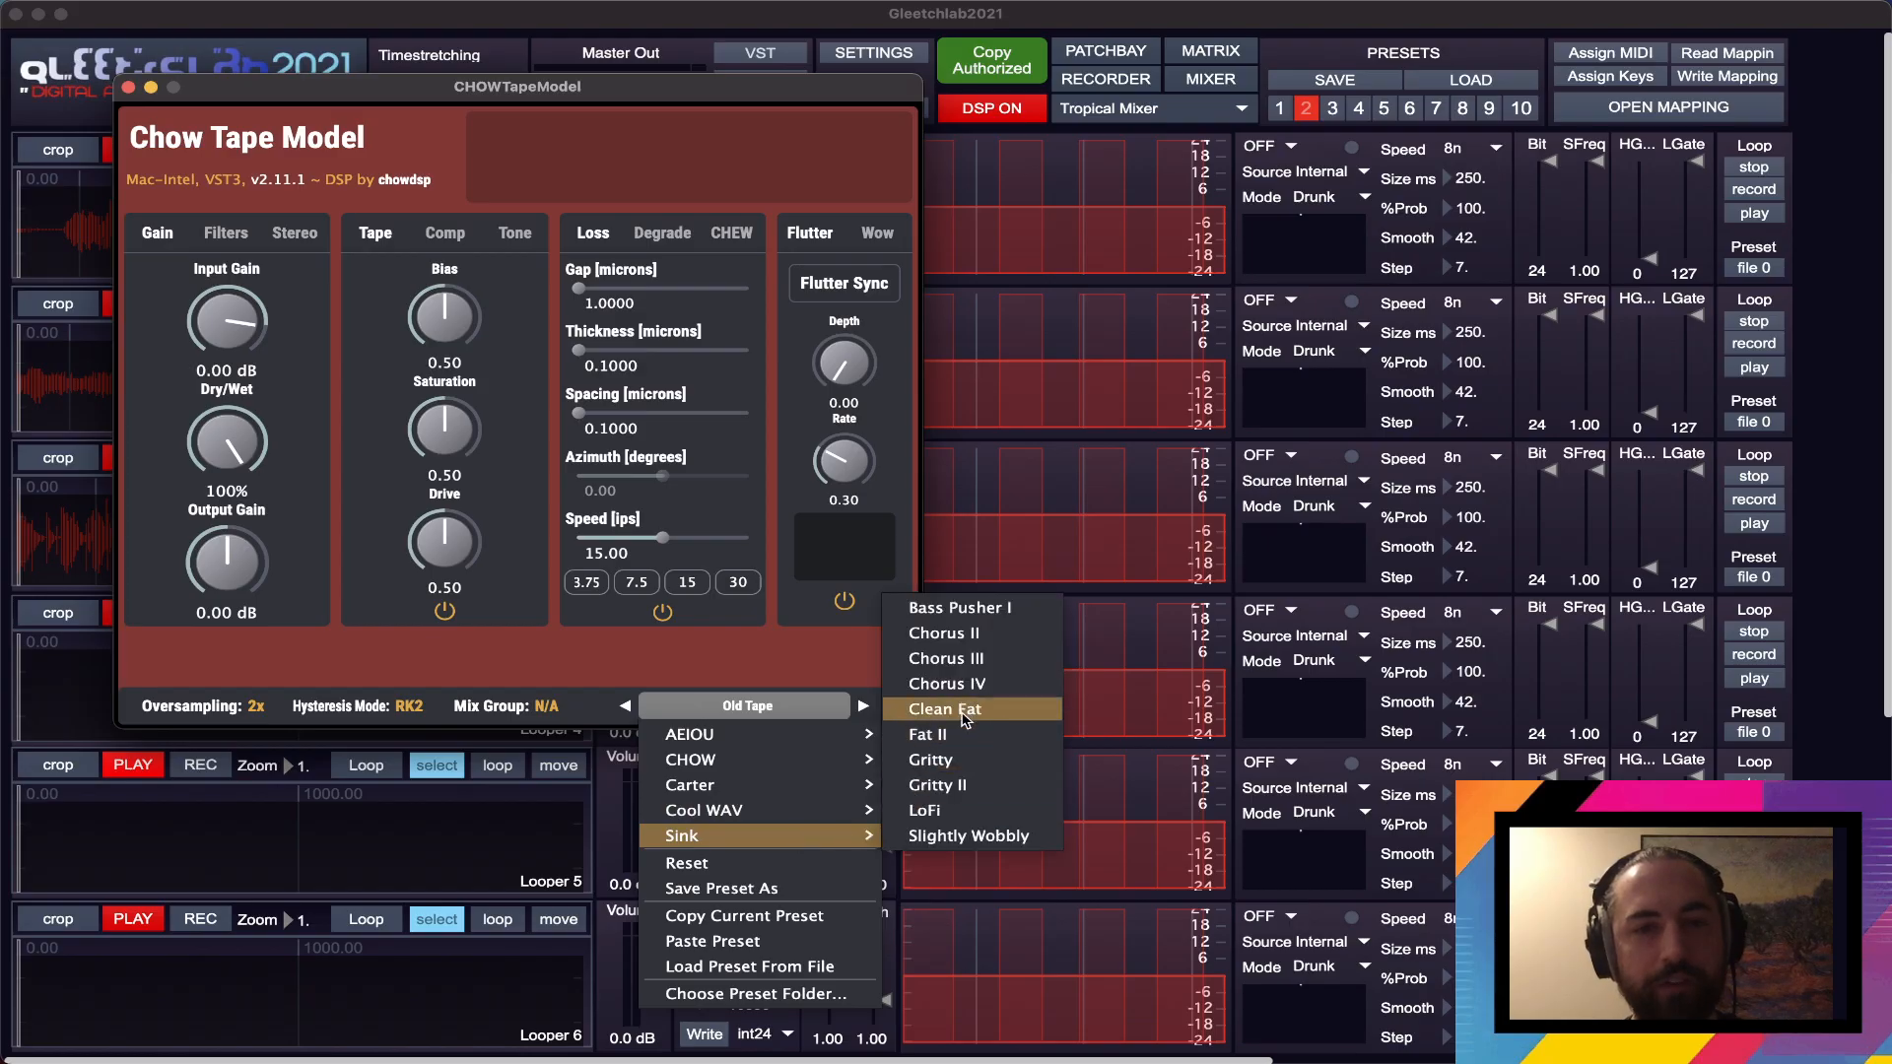
{"action": "left_click", "coordinate": [961, 734]}
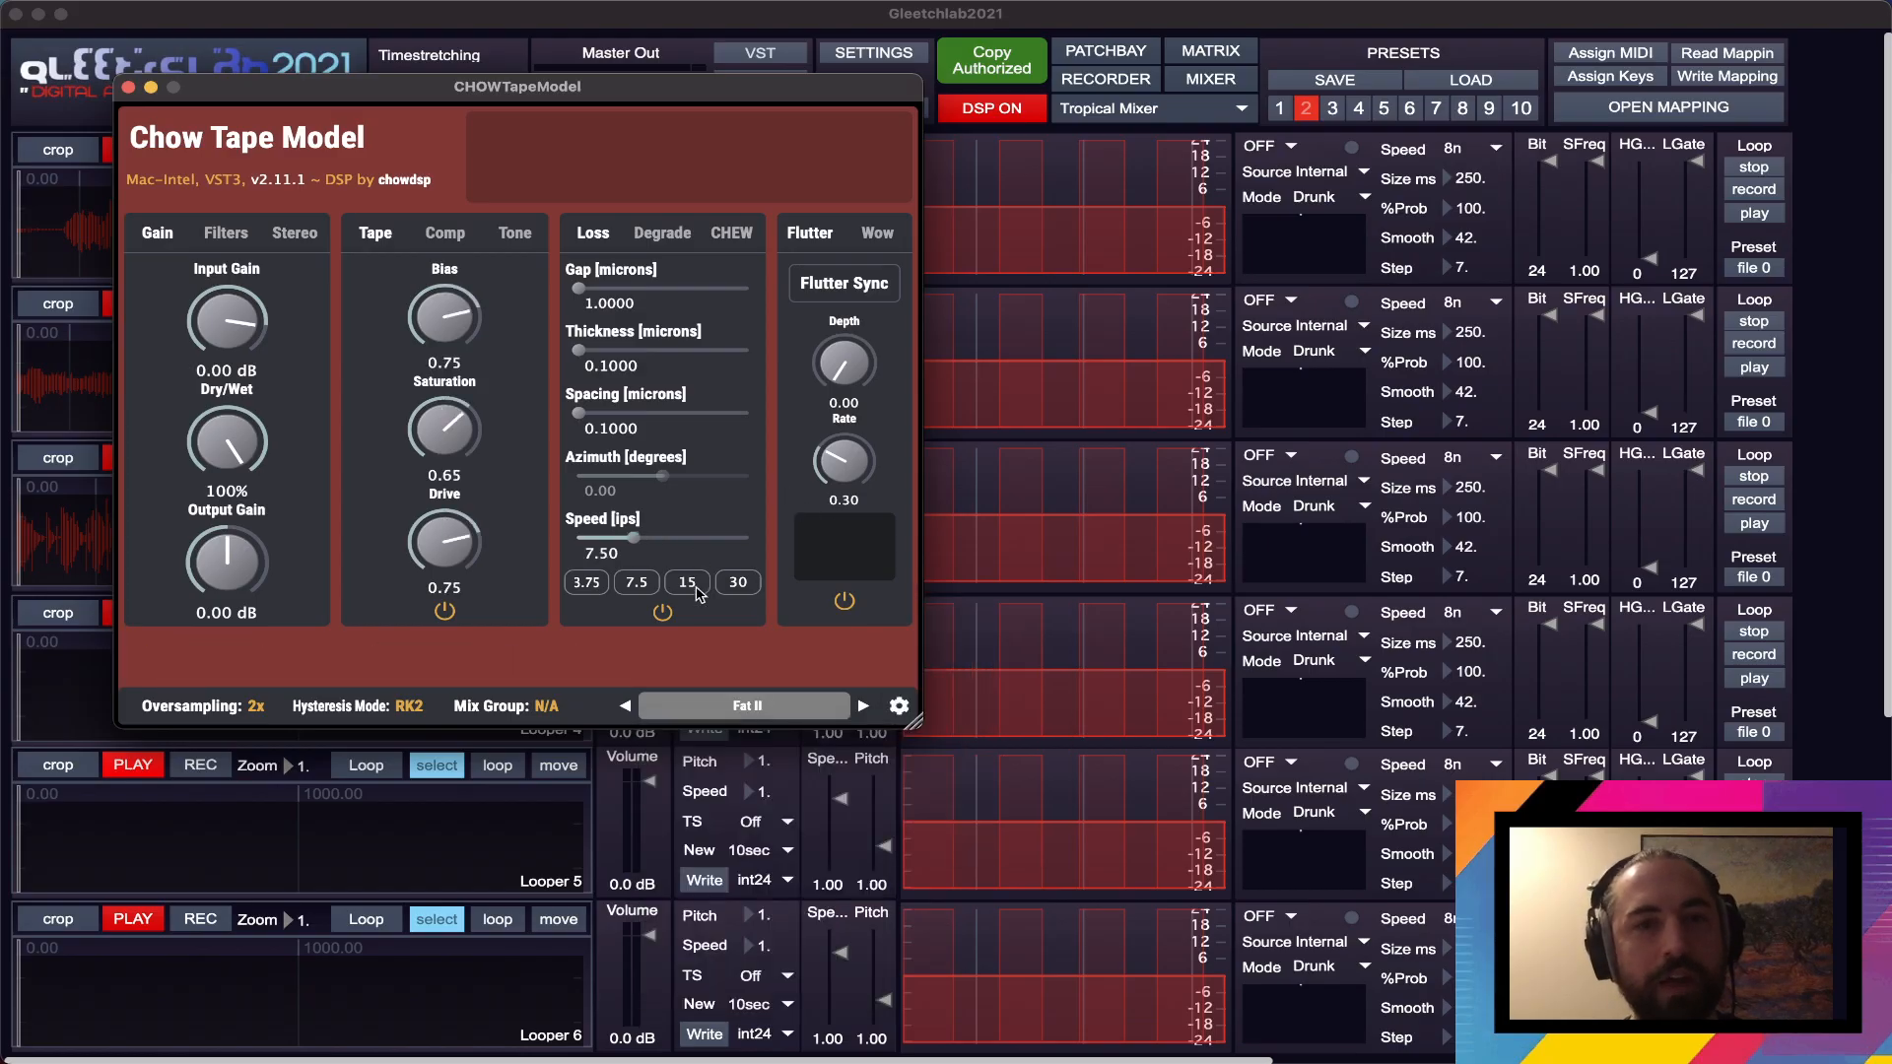
{"action": "left_click", "coordinate": [129, 88]}
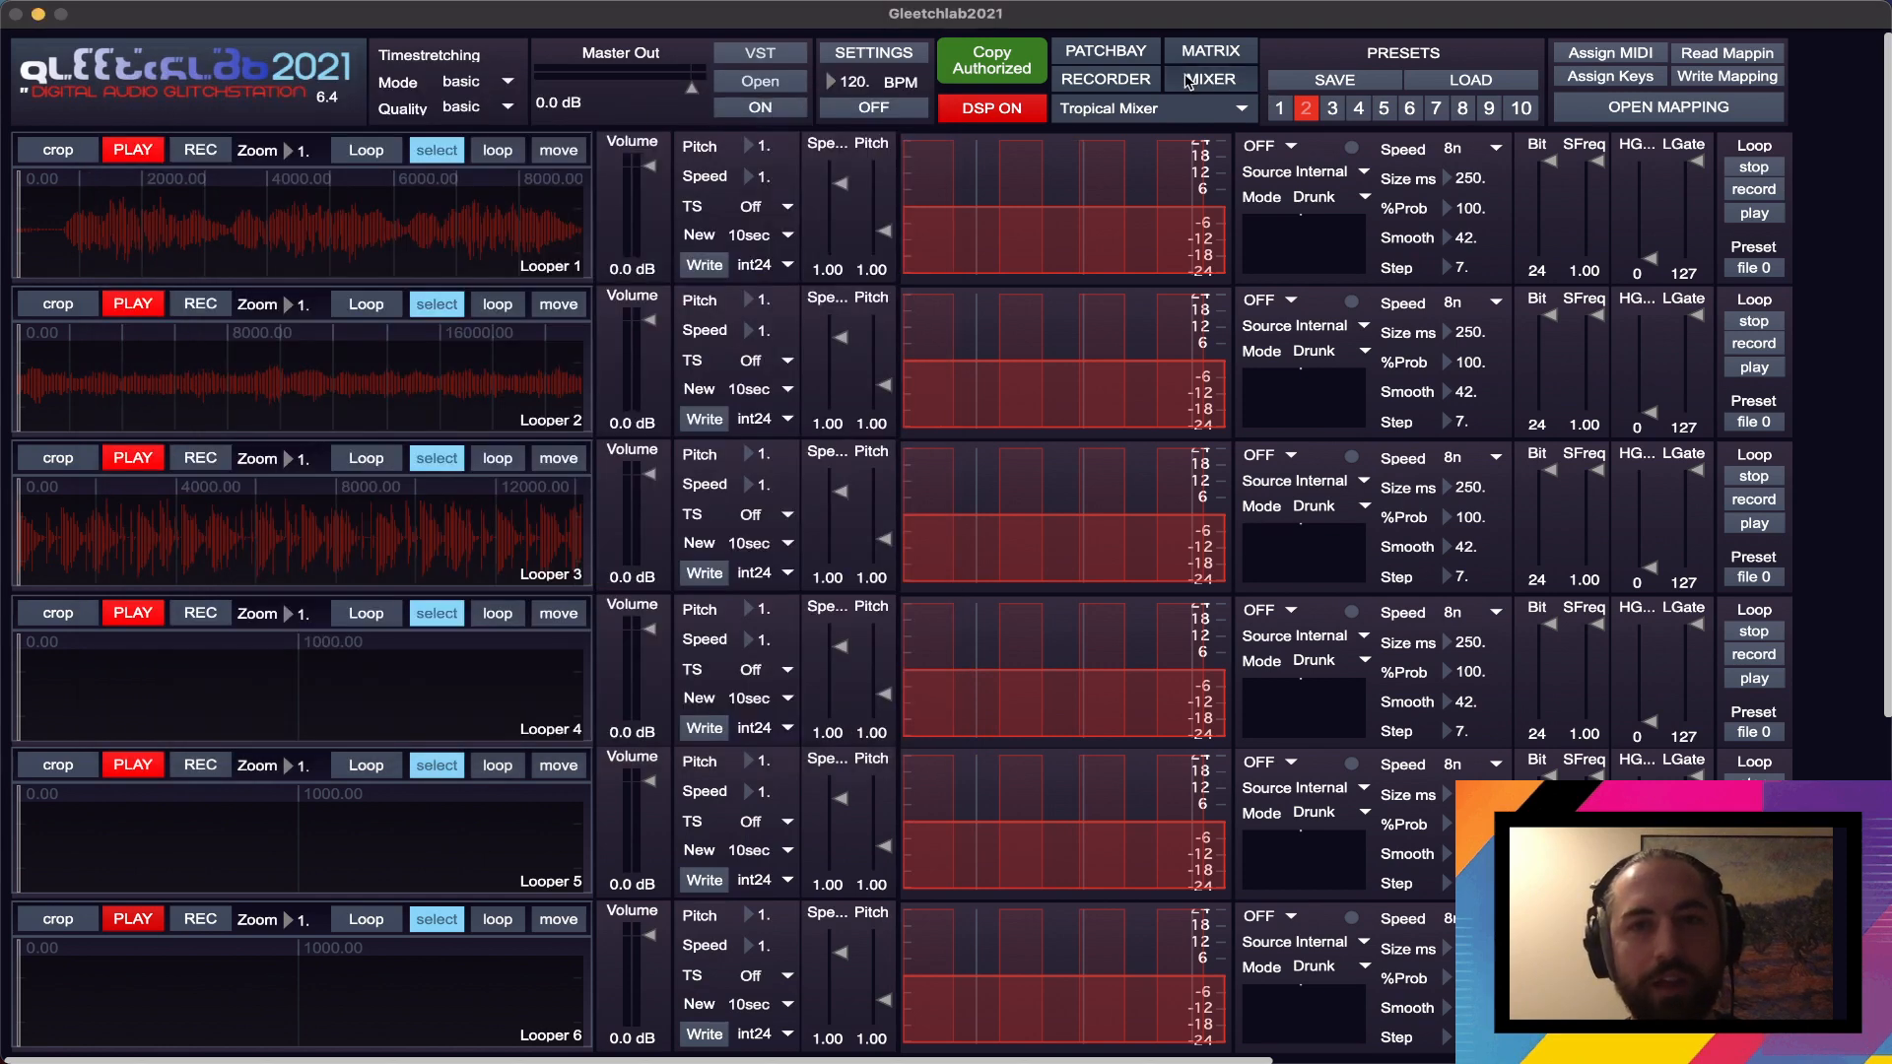
- Open the routing Matrix and the Mixer in their own windows
{"action": "left_click", "coordinate": [1210, 51]}
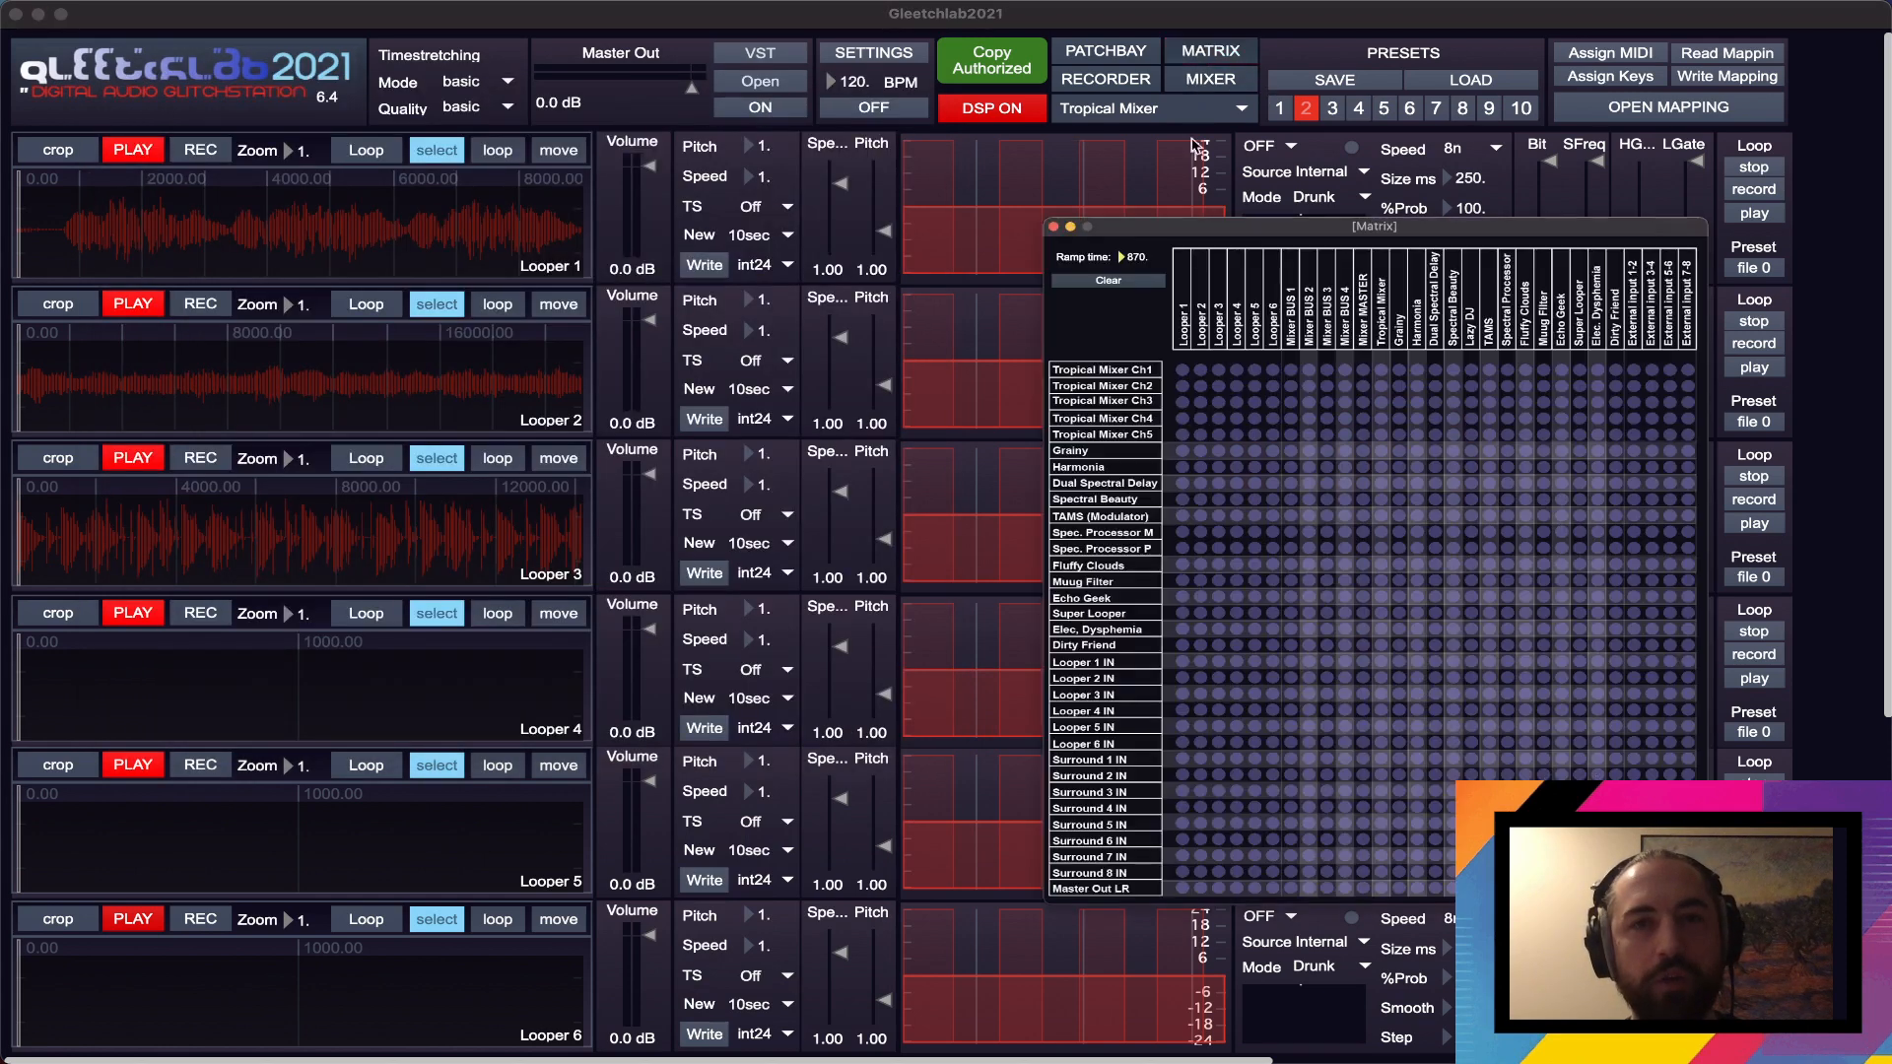
{"action": "left_click_drag", "start_coordinate": [1243, 232], "coordinate": [1254, 236]}
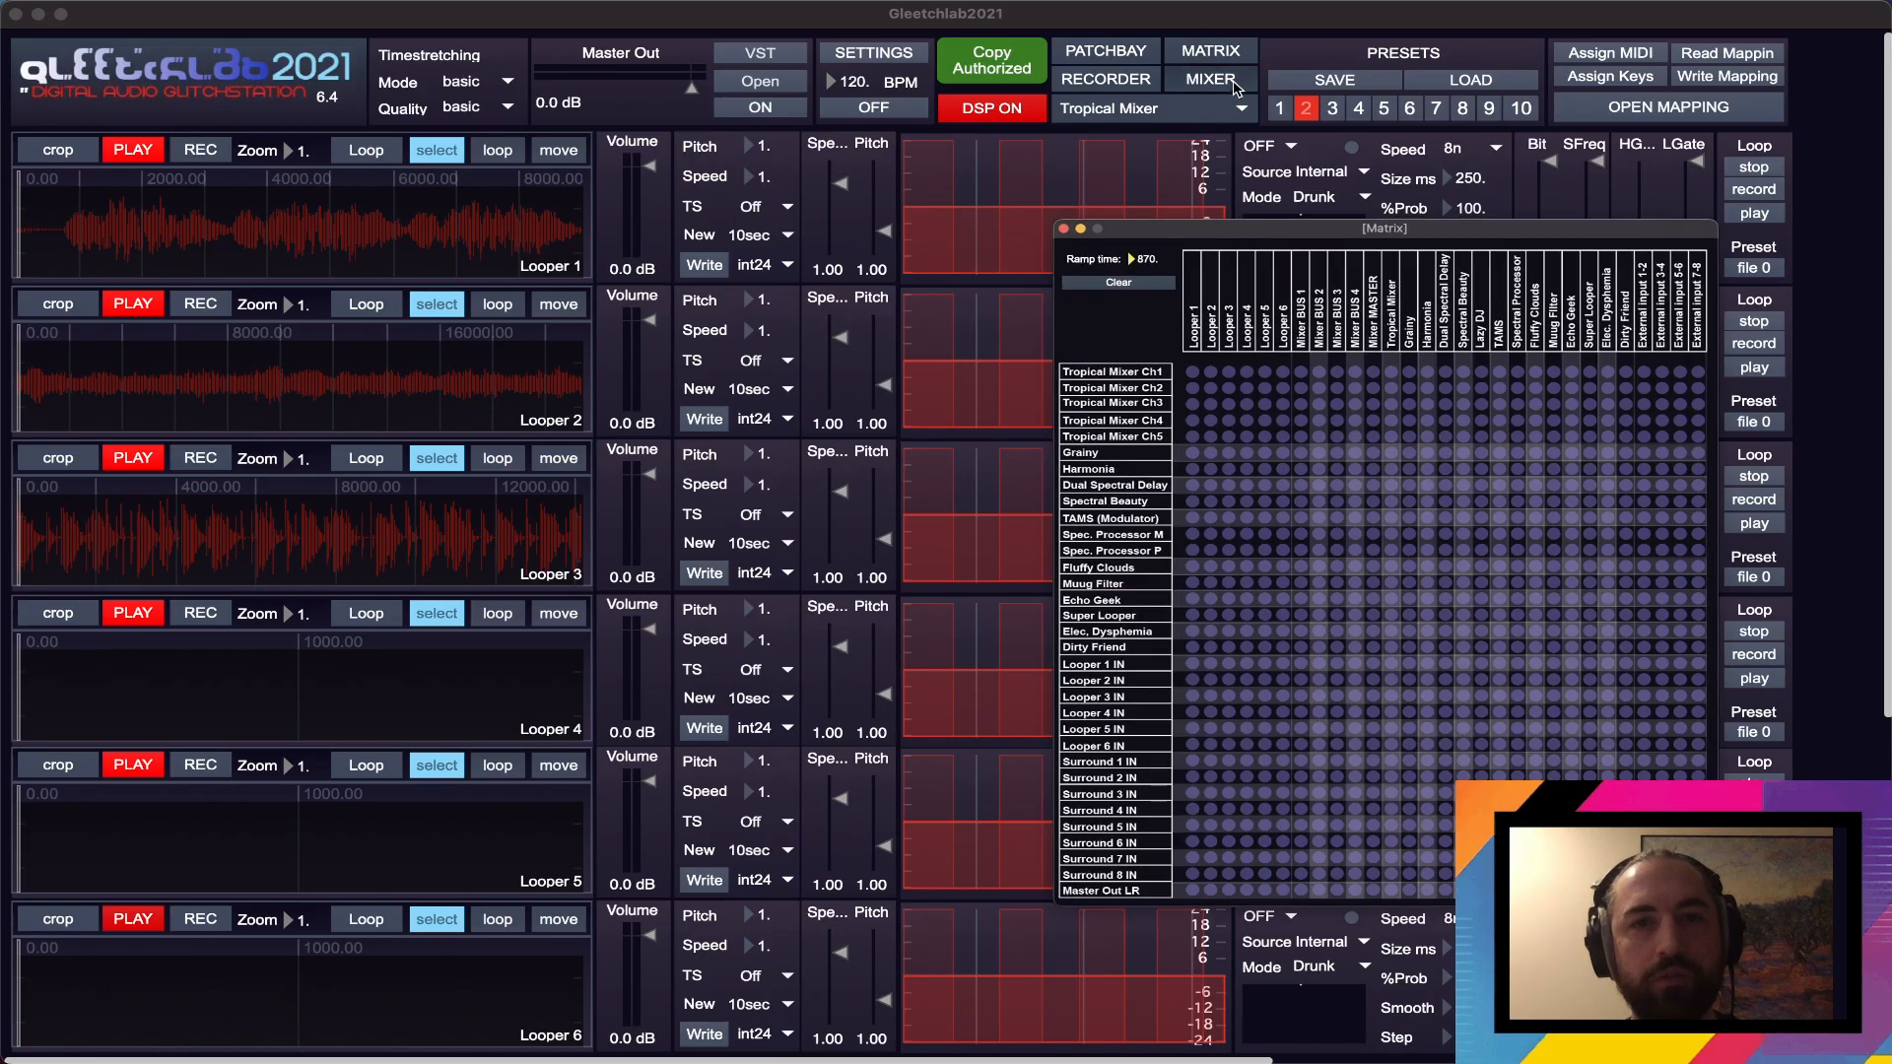
{"action": "left_click", "coordinate": [1233, 83]}
{"action": "left_click_drag", "start_coordinate": [927, 361], "coordinate": [877, 281]}
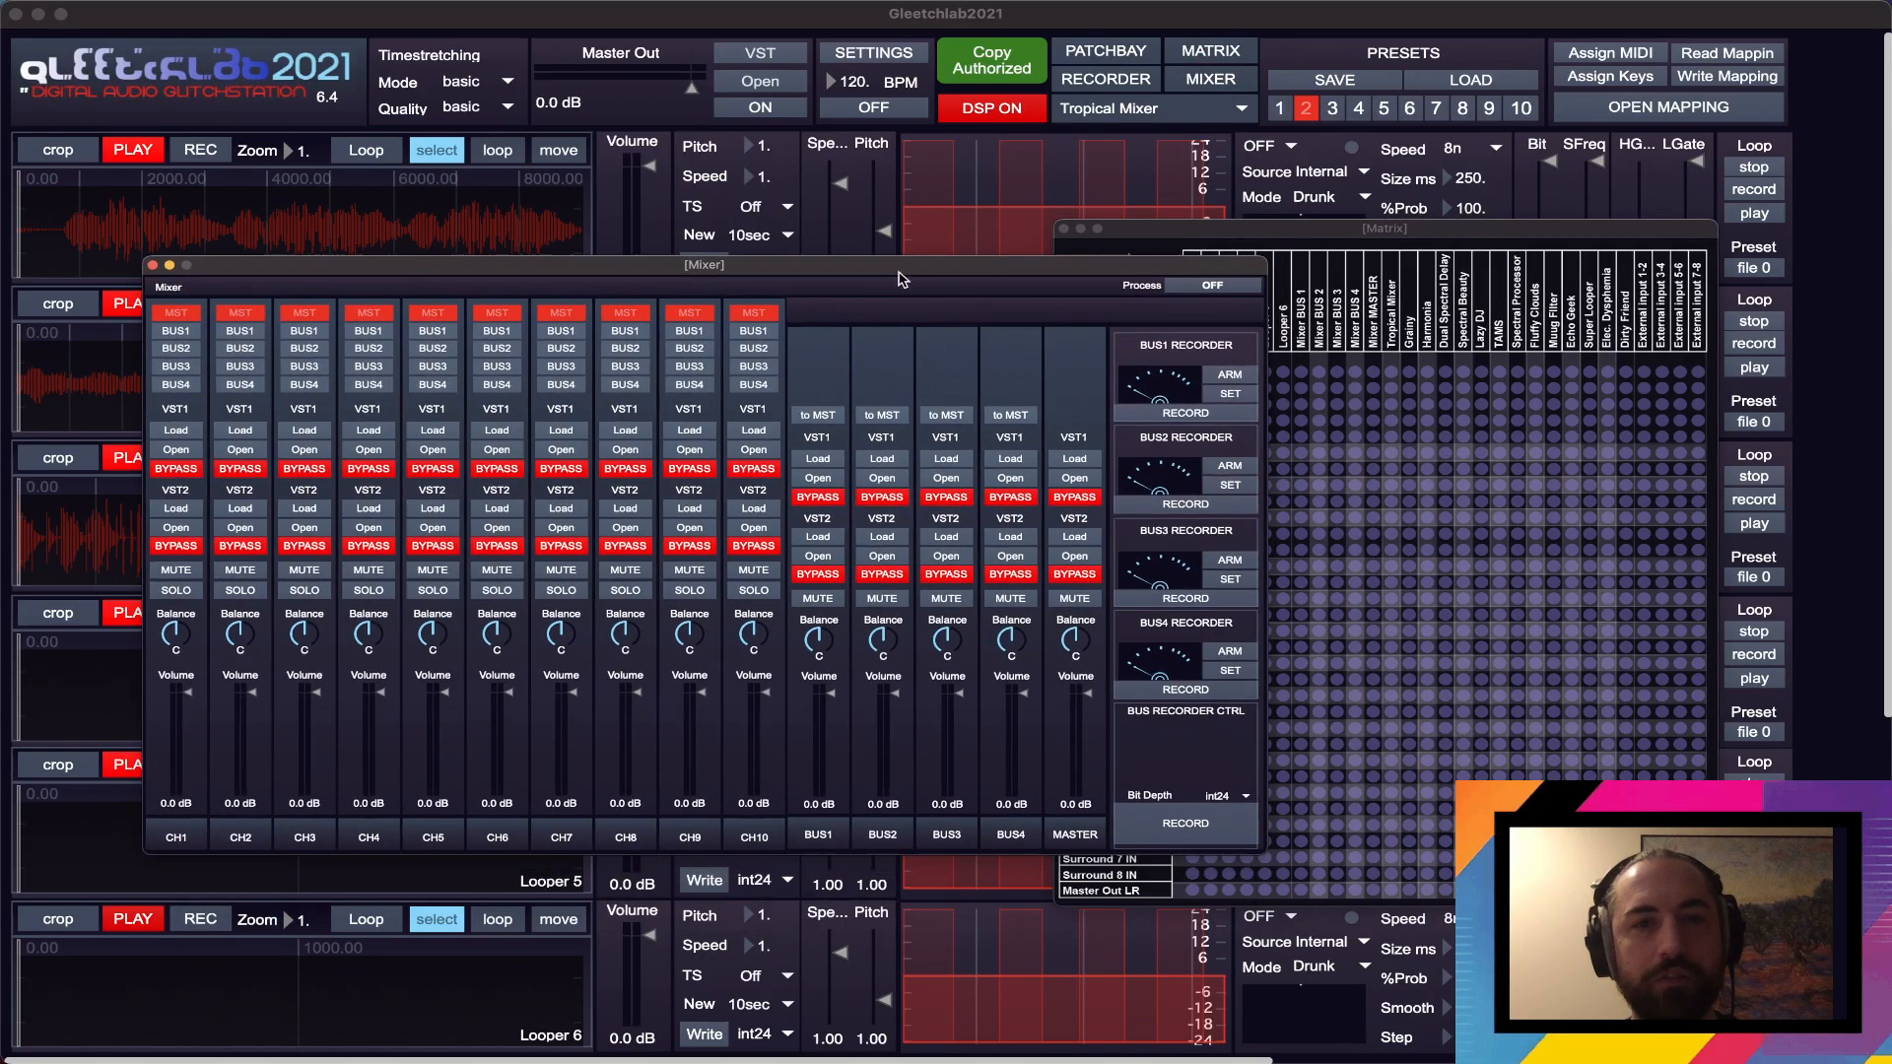
- Turn on the Mixer's processing and arrange the Mixer and Matrix windows side by side
{"action": "left_click", "coordinate": [1181, 293]}
{"action": "left_click_drag", "start_coordinate": [1281, 231], "coordinate": [1404, 146]}
{"action": "left_click", "coordinate": [1056, 272]}
{"action": "left_click_drag", "start_coordinate": [1057, 272], "coordinate": [958, 240]}
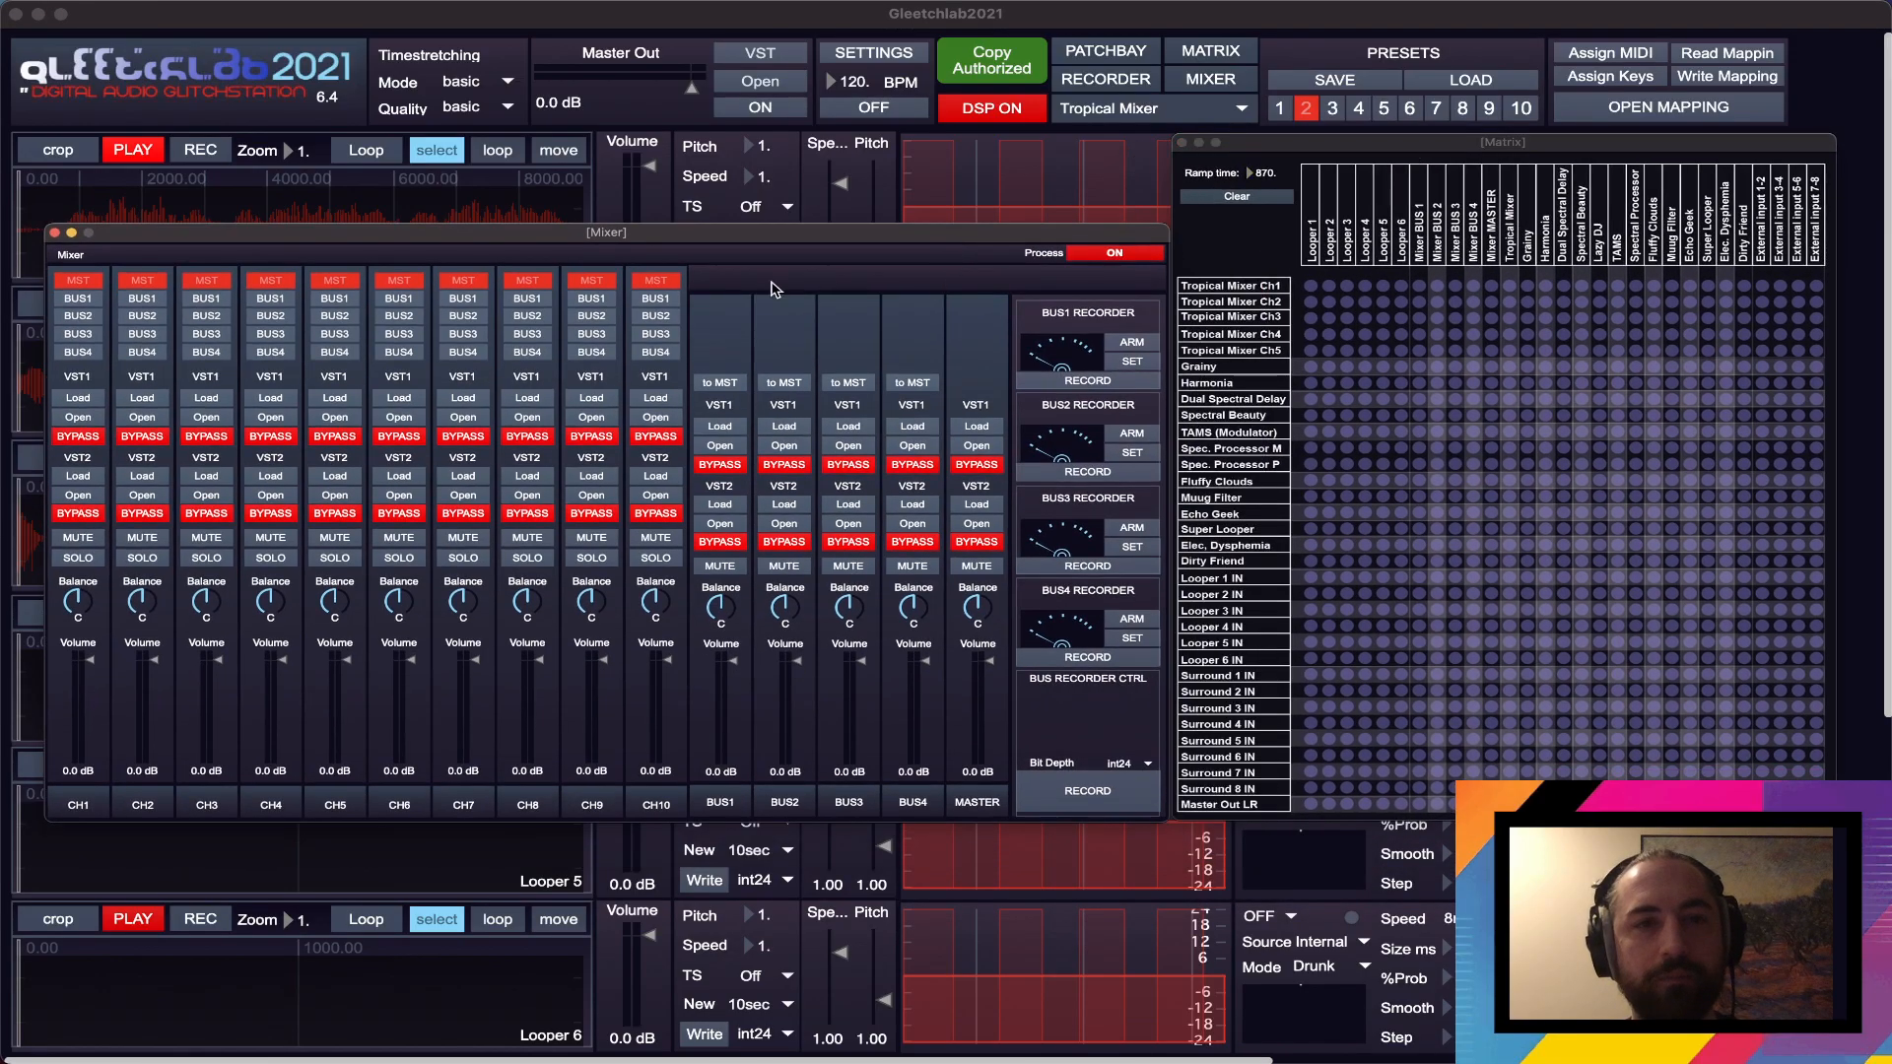
{"action": "left_click_drag", "start_coordinate": [1578, 142], "coordinate": [1578, 141]}
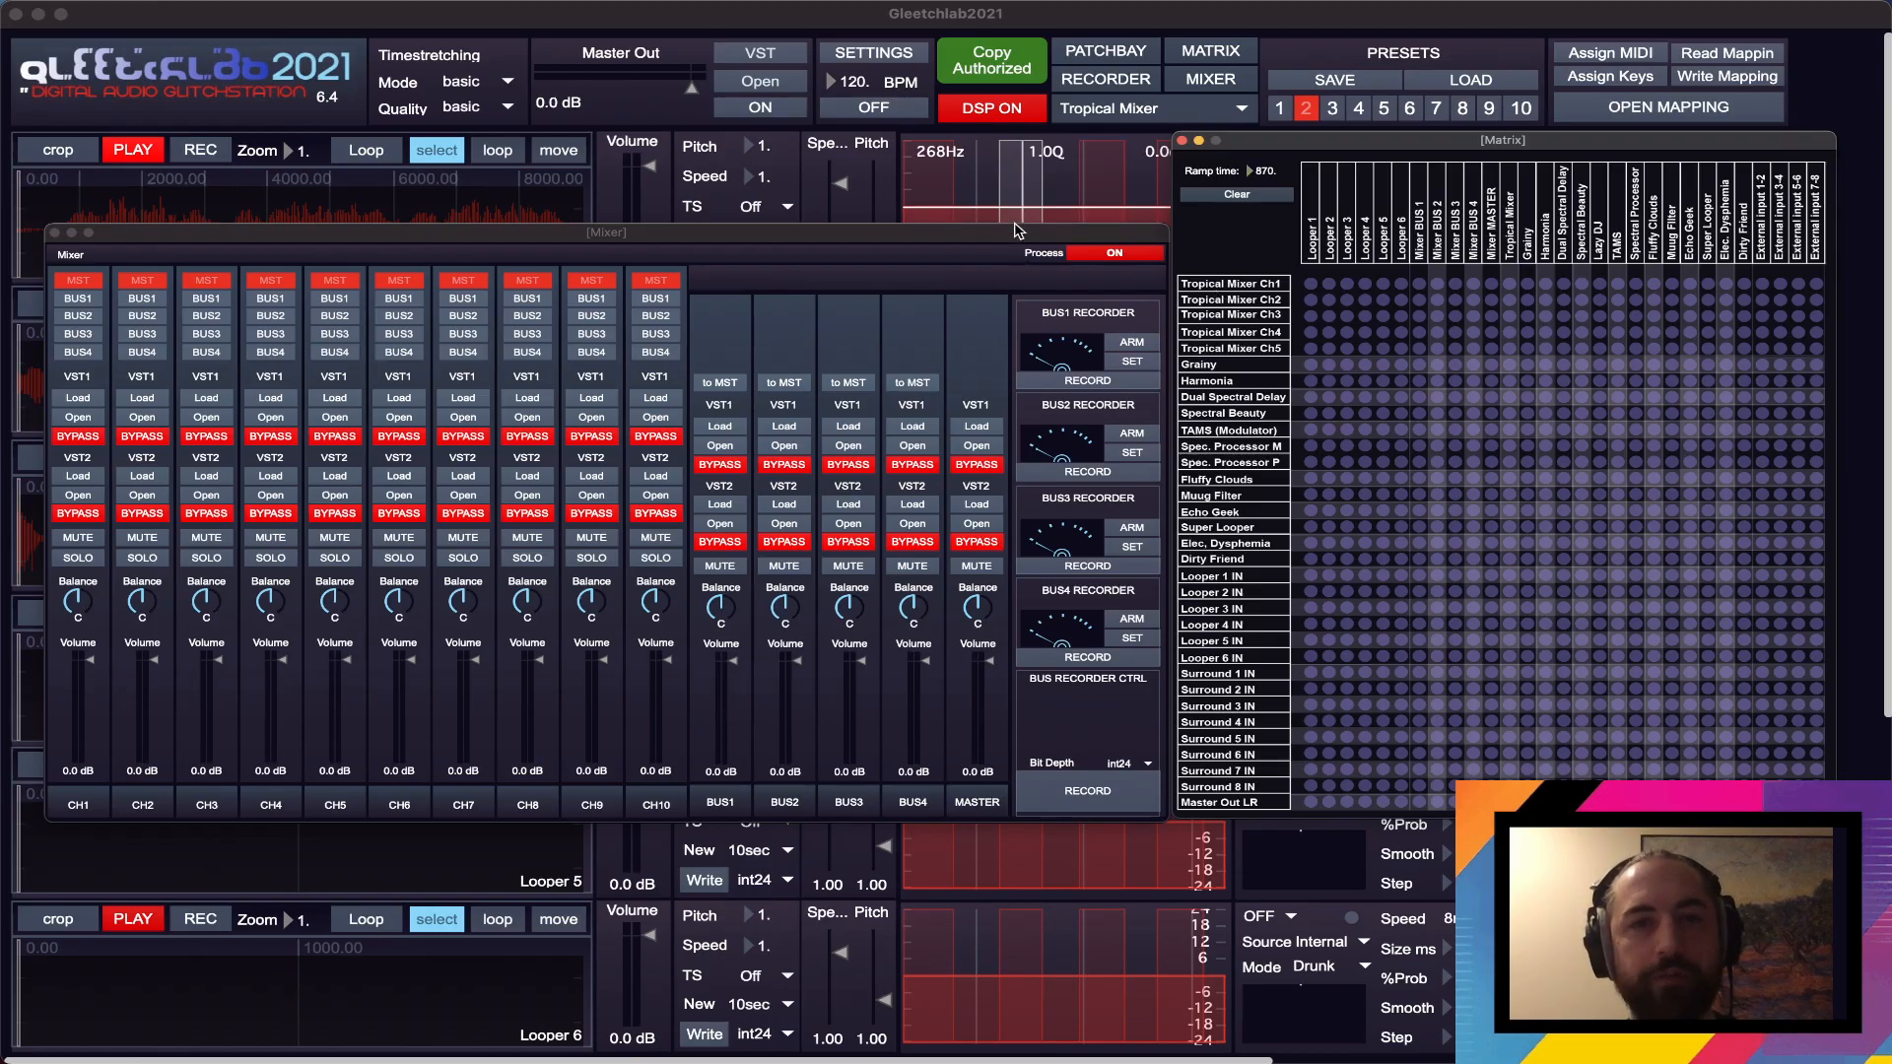
- Load Airwindows Consolidated.vst3 into the VST1 slot of the Mixer's MASTER channel
{"action": "left_click_drag", "start_coordinate": [1015, 238], "coordinate": [1047, 207]}
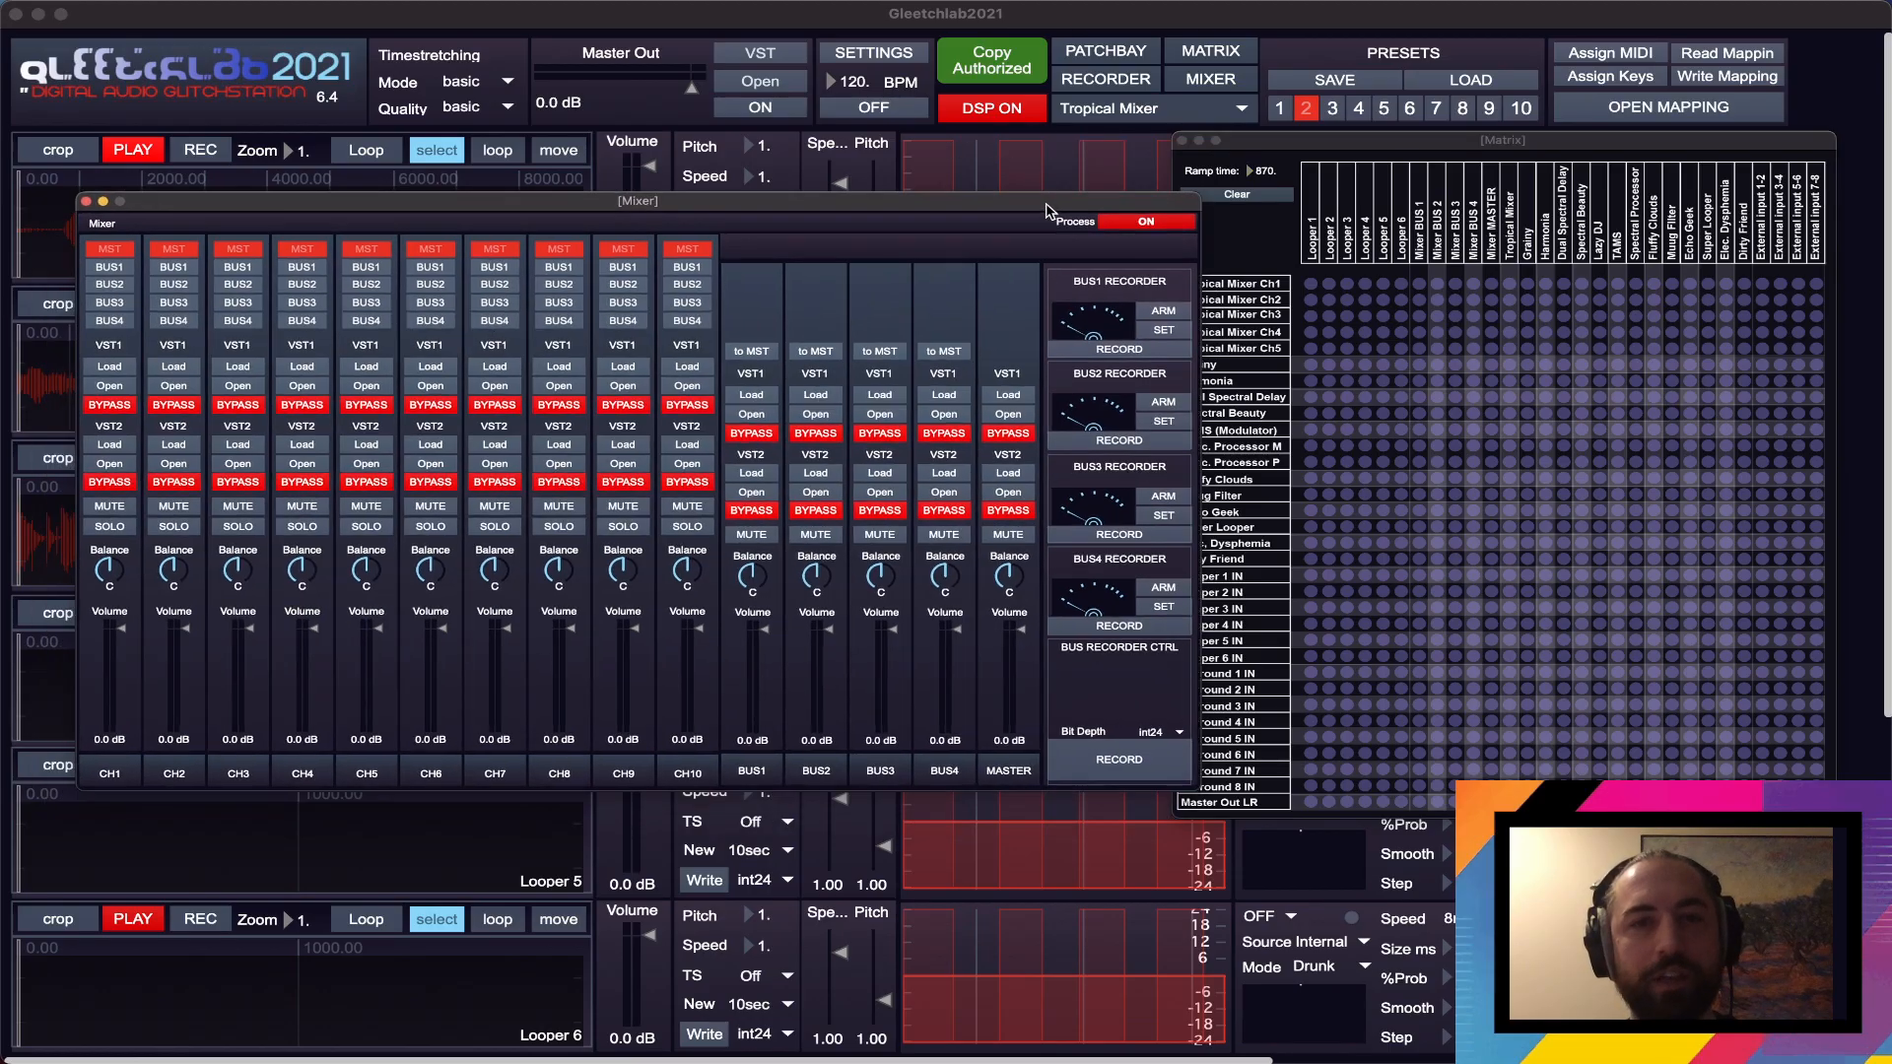
{"action": "left_click", "coordinate": [1008, 394]}
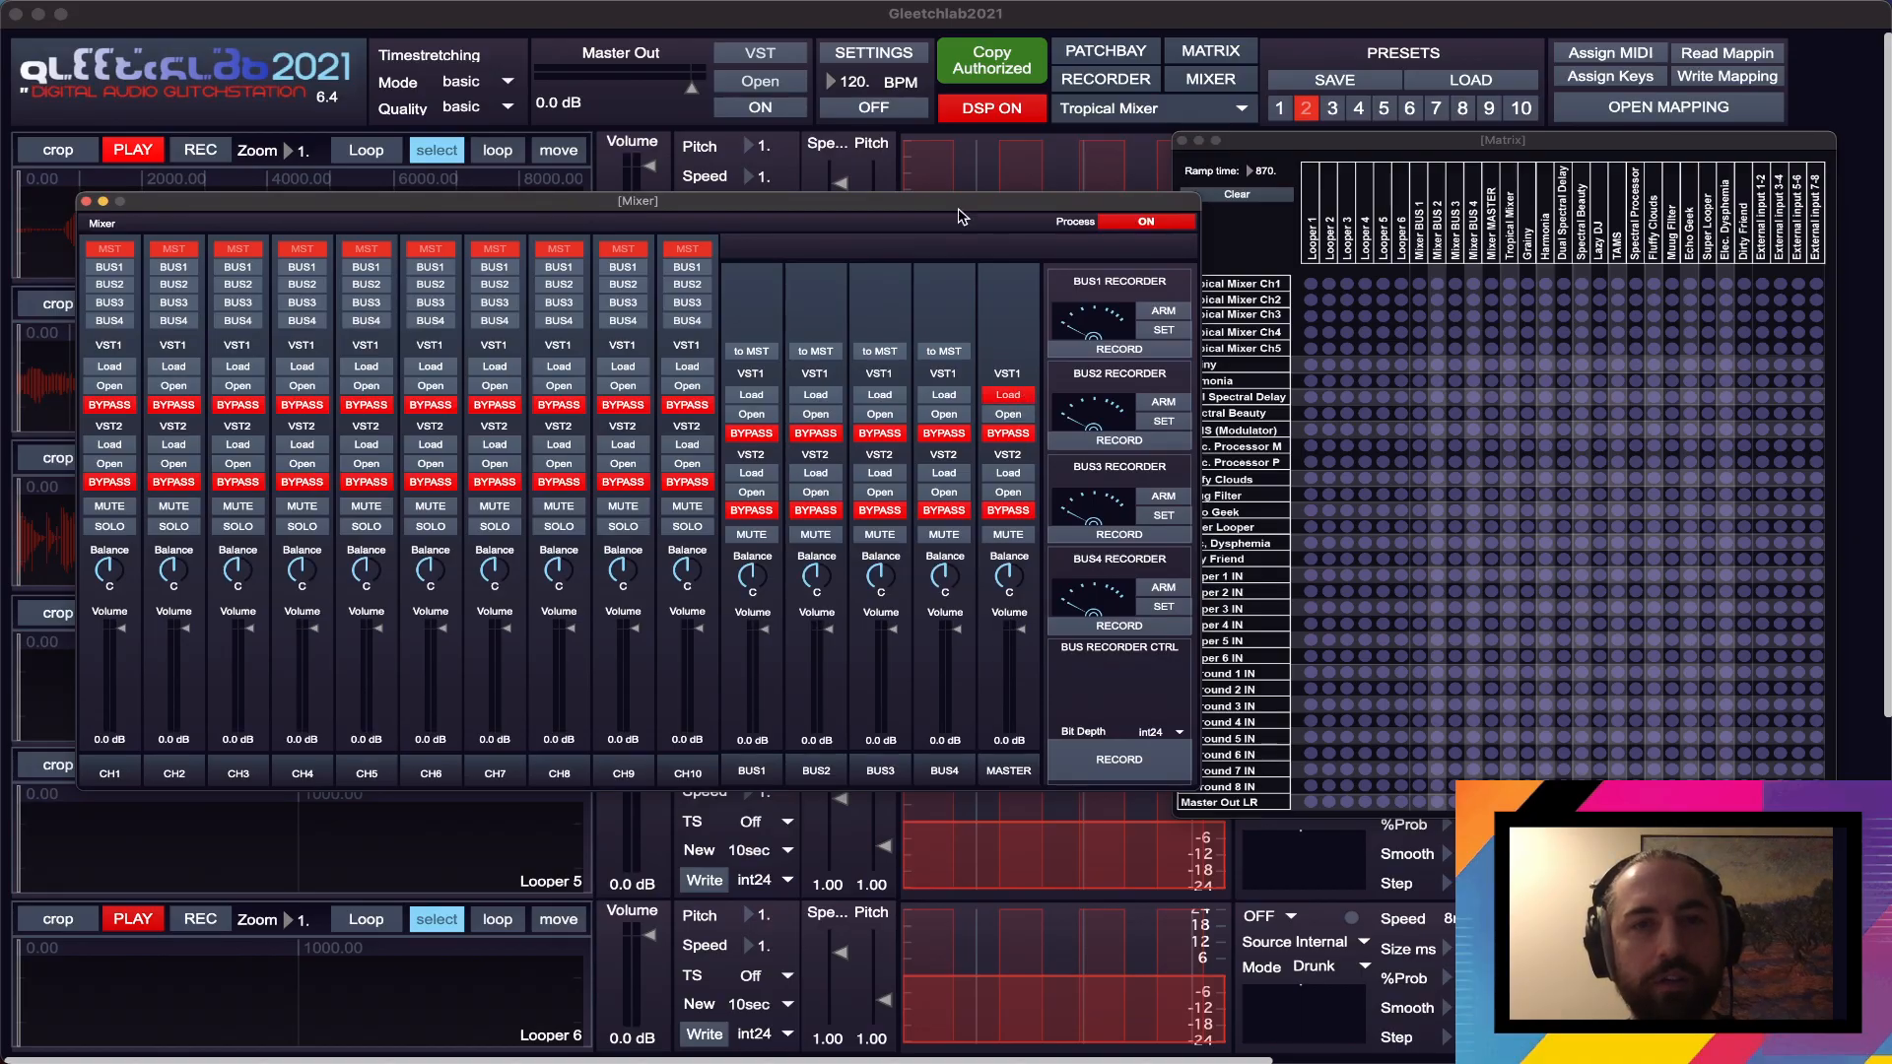
{"action": "scroll", "coordinate": [726, 247], "scroll_direction": "down", "scroll_amount": 10}
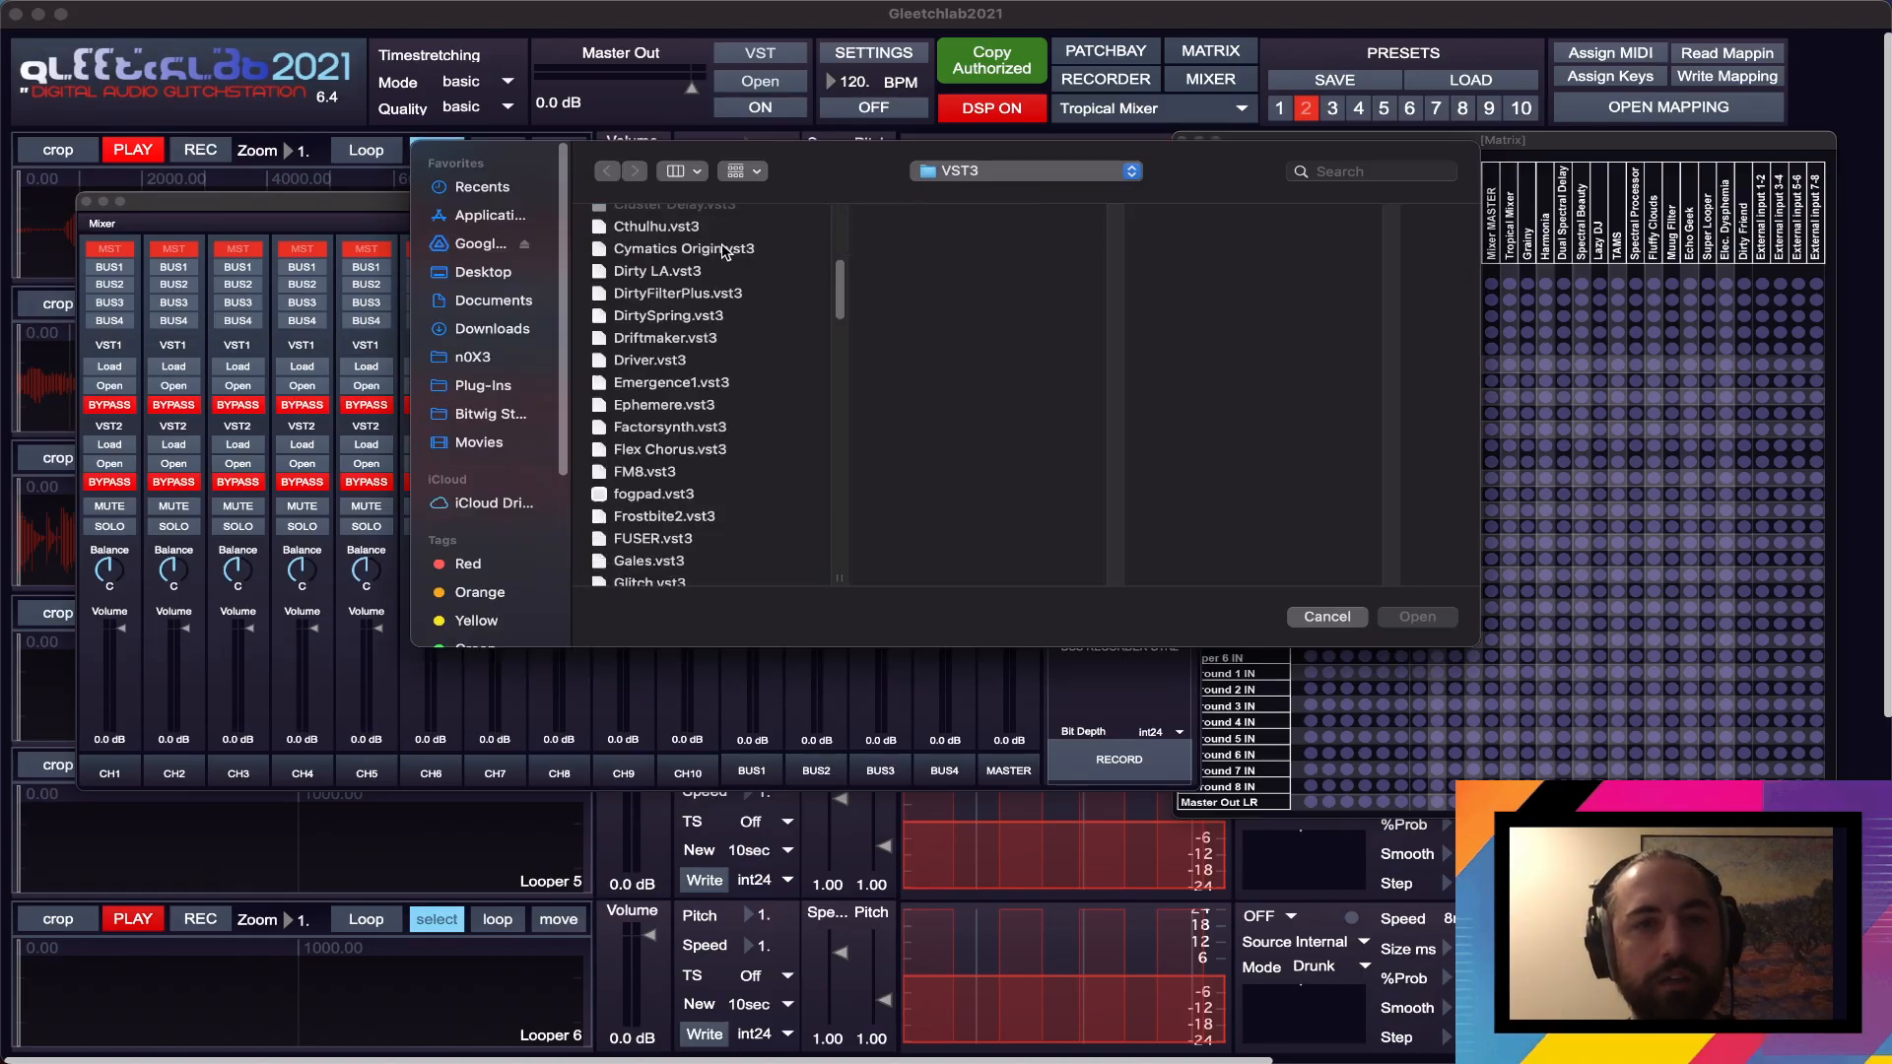
{"action": "scroll", "coordinate": [710, 290], "scroll_direction": "up", "scroll_amount": 10}
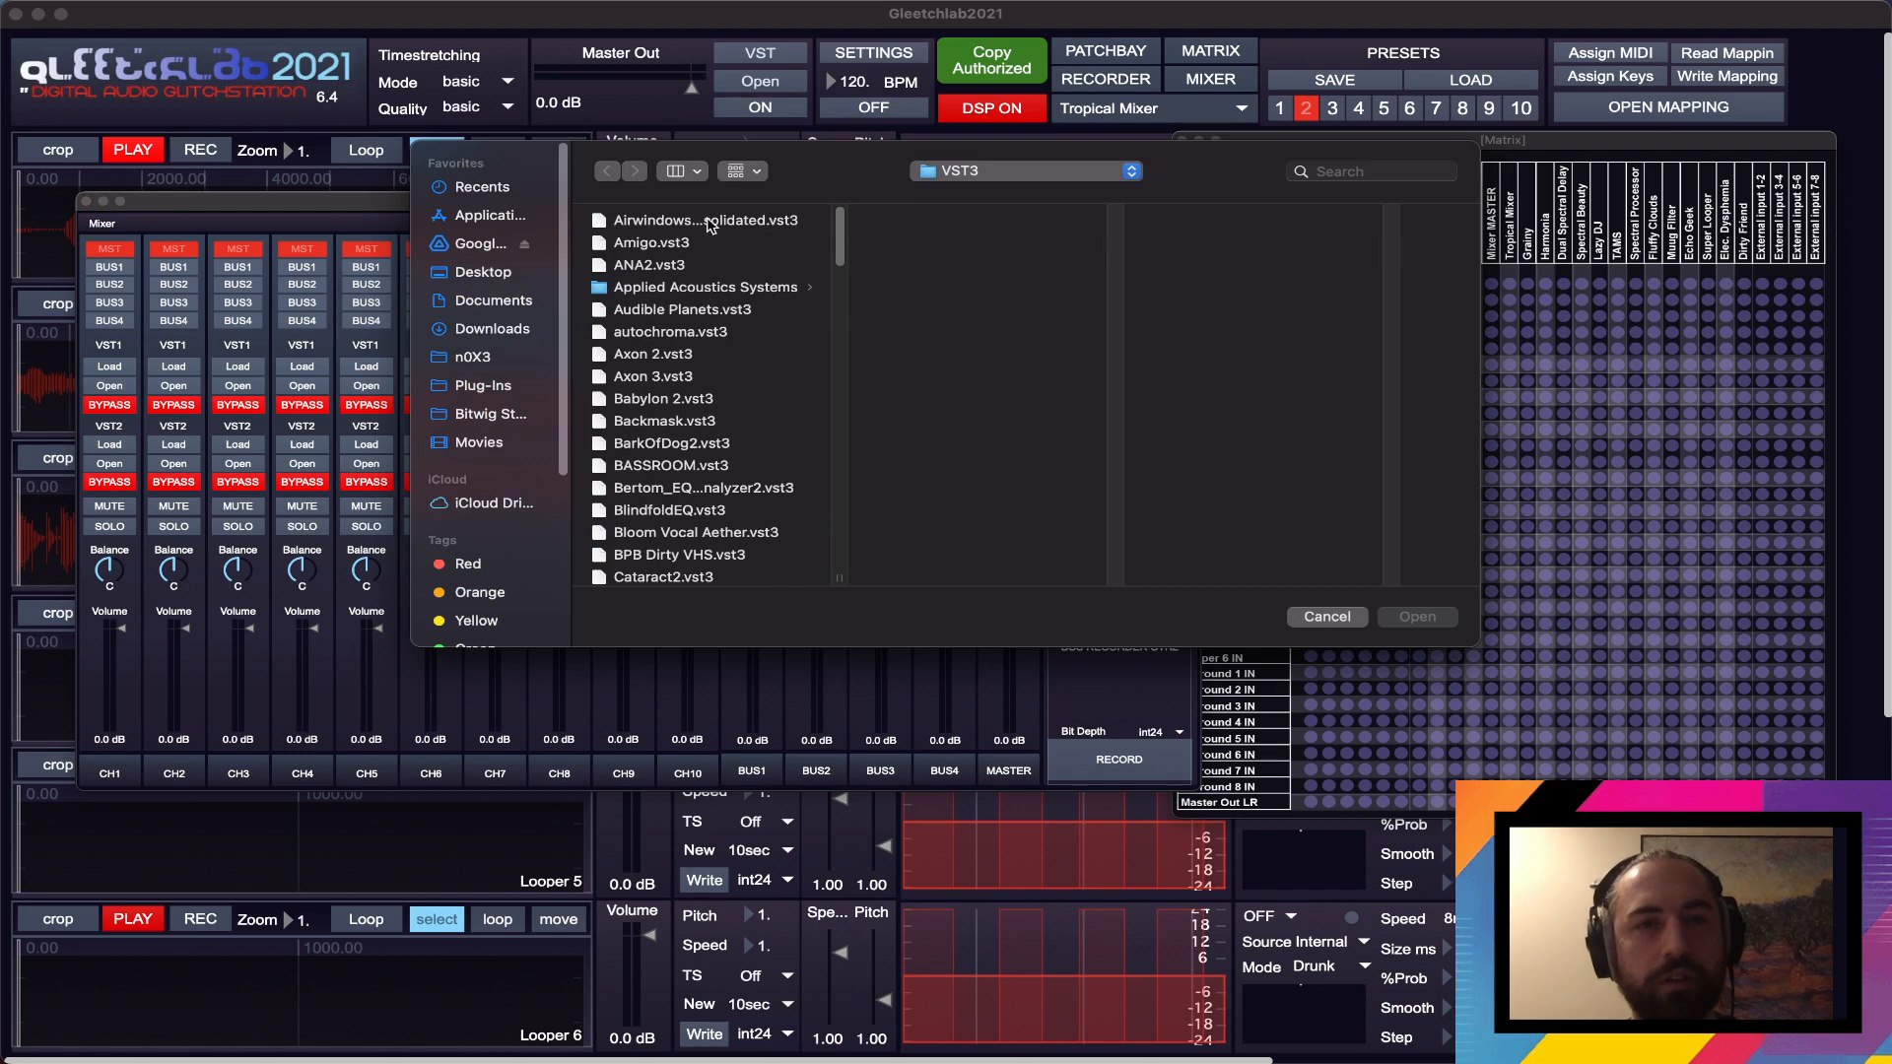
{"action": "double_click", "coordinate": [710, 225]}
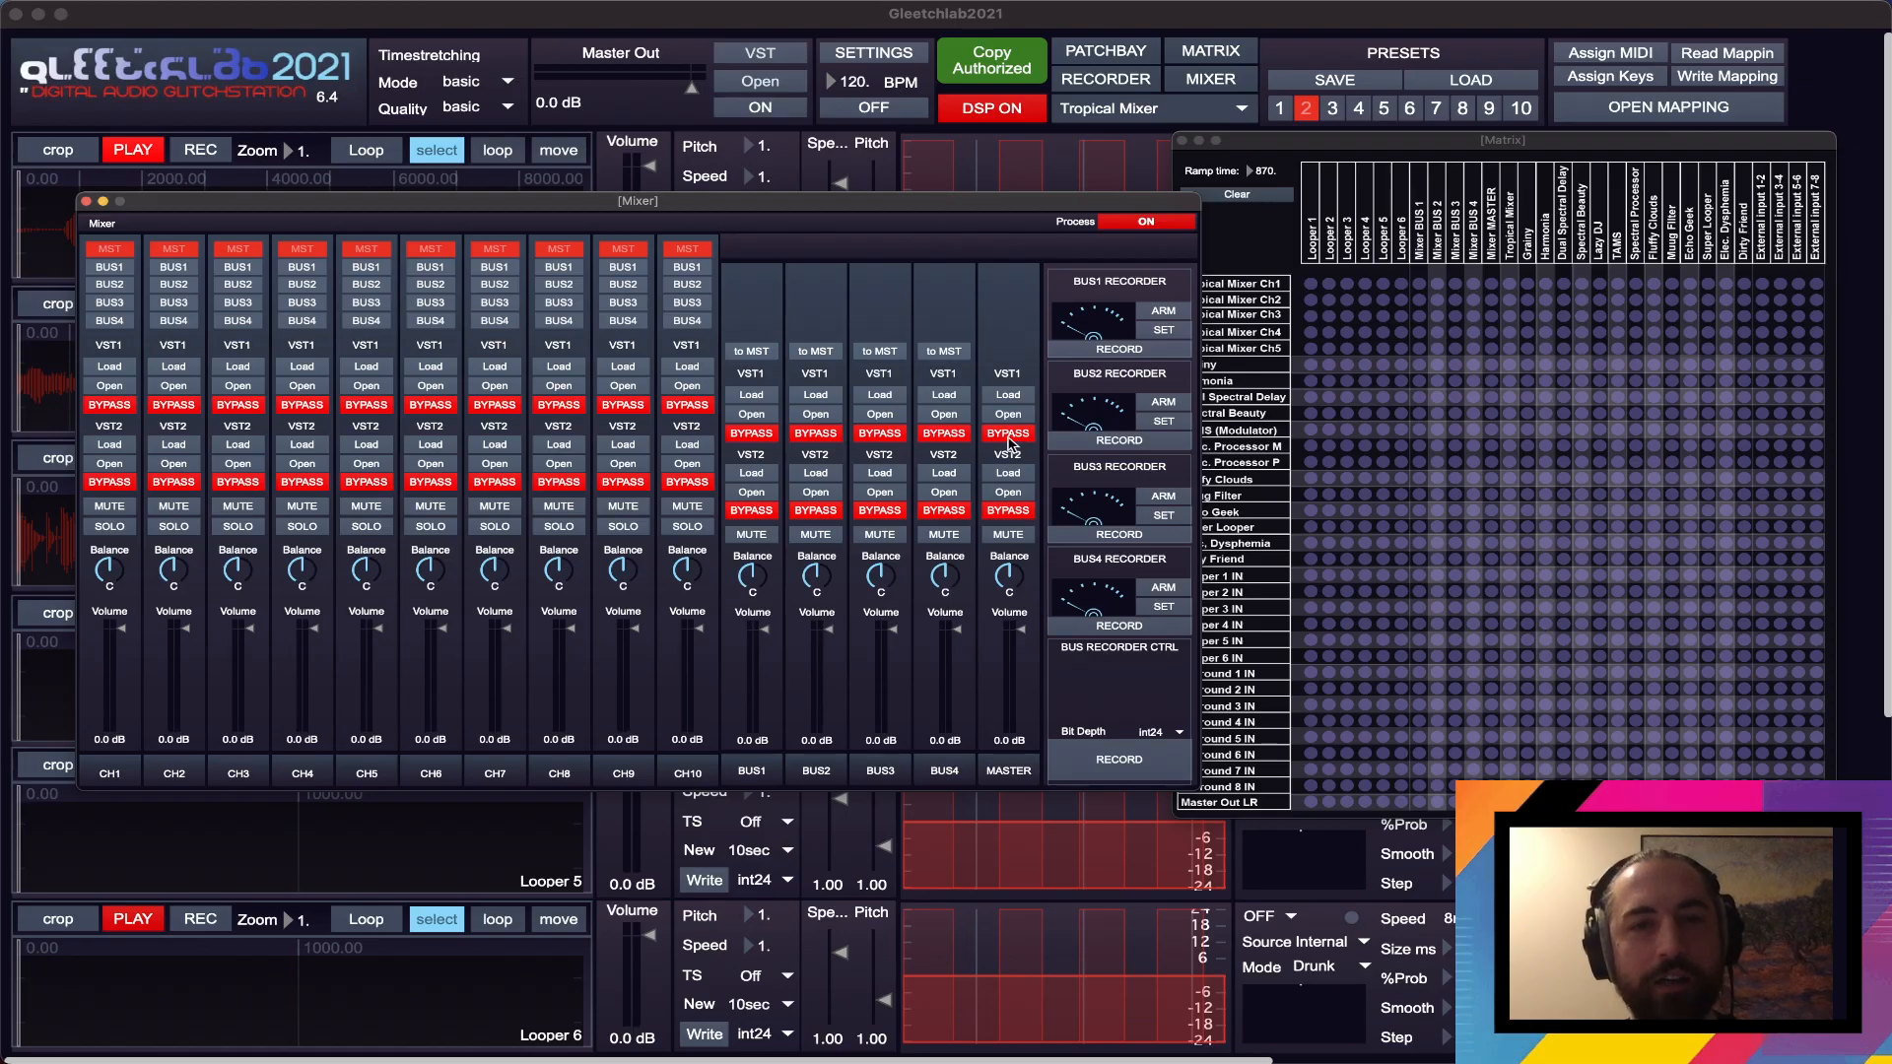
- Open the MASTER channel's VST1 plugin and choose the CStrip2 (Filter) effect from its favorites
{"action": "left_click", "coordinate": [1009, 414]}
{"action": "left_click_drag", "start_coordinate": [872, 204], "coordinate": [1415, 341]}
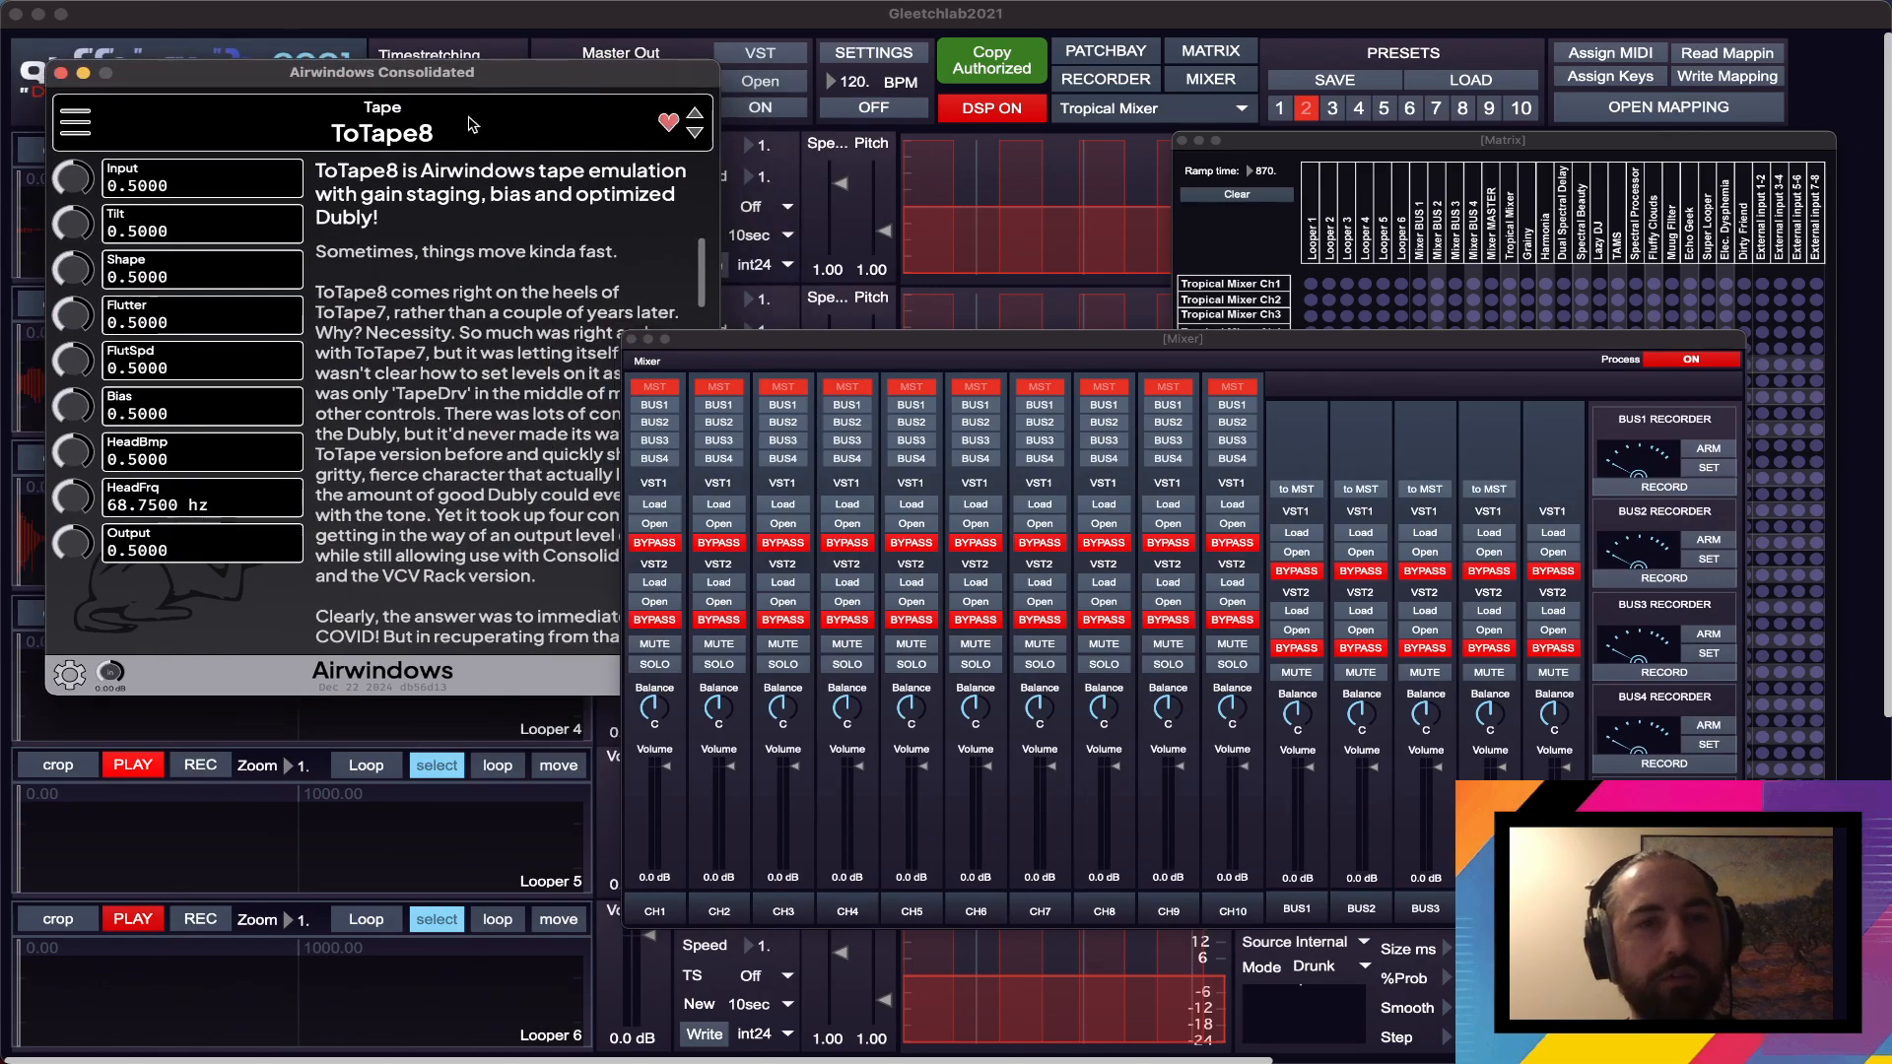
{"action": "left_click", "coordinate": [314, 131]}
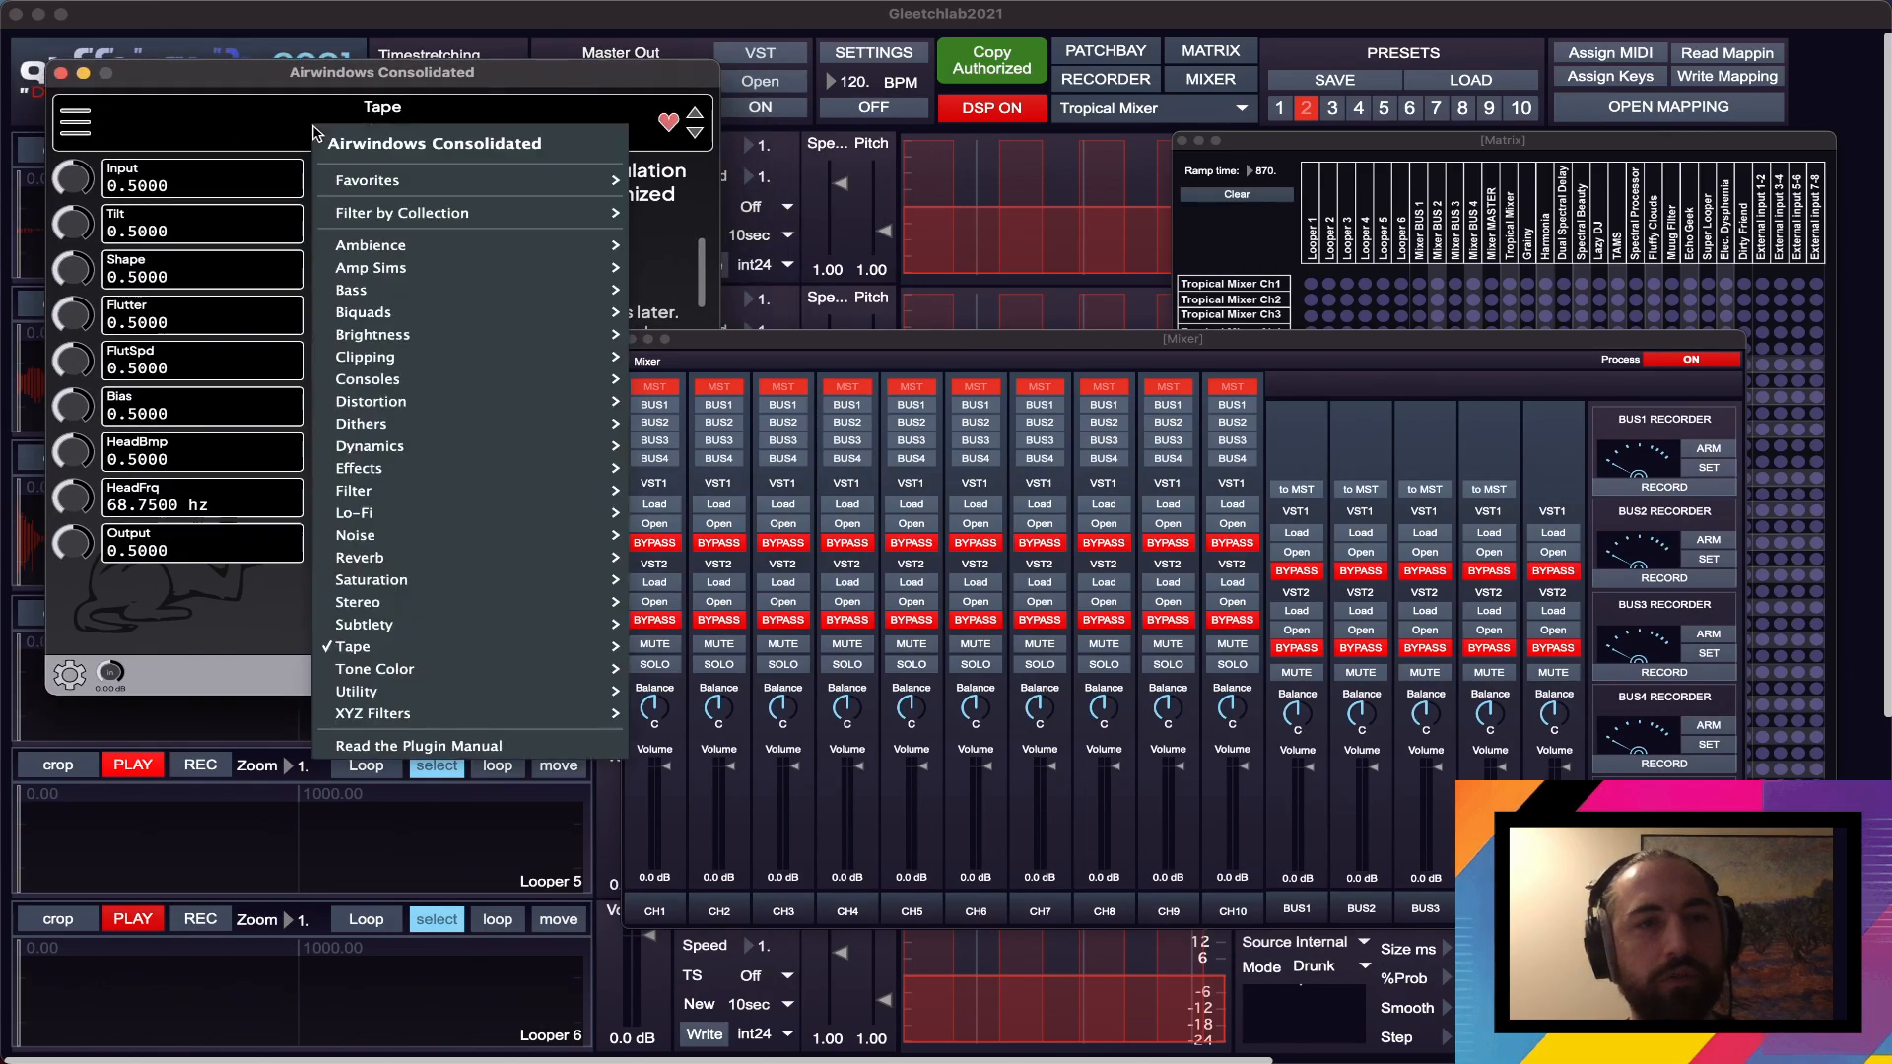
{"action": "mouse_move", "coordinate": [477, 181]}
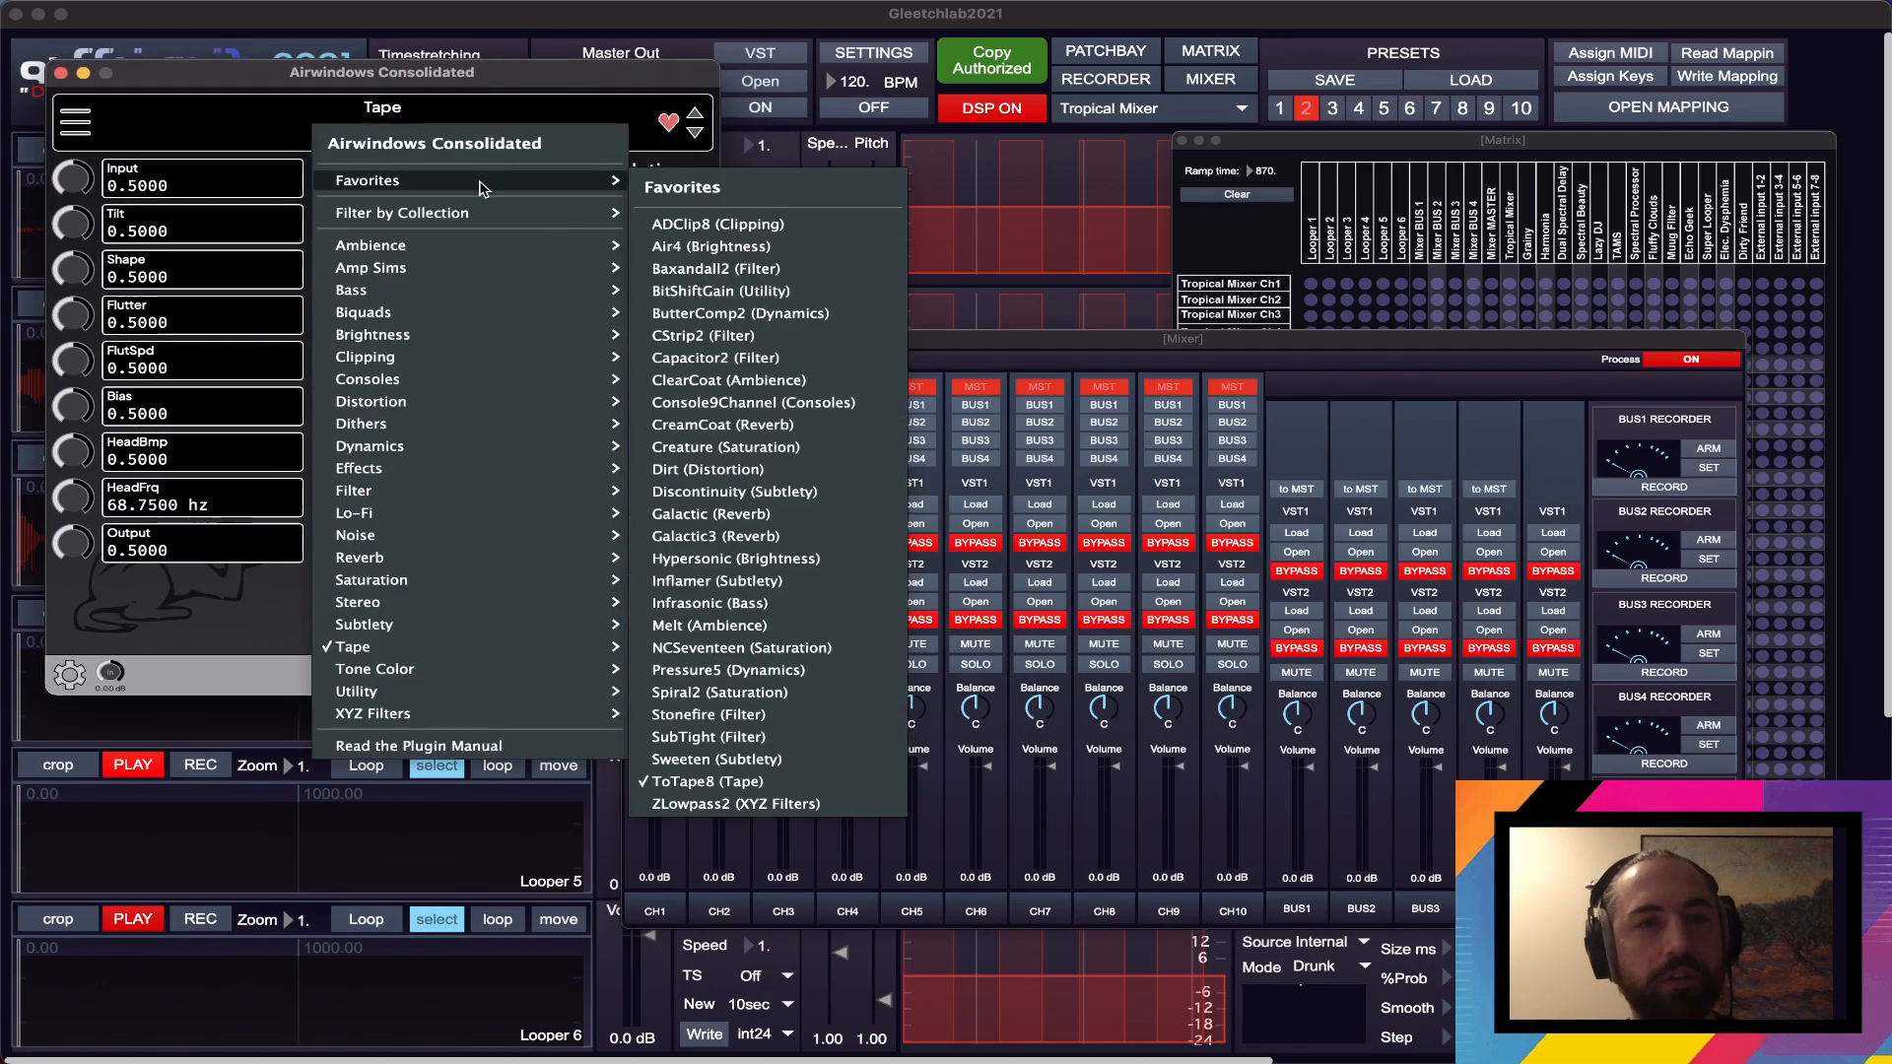
{"action": "left_click", "coordinate": [788, 335]}
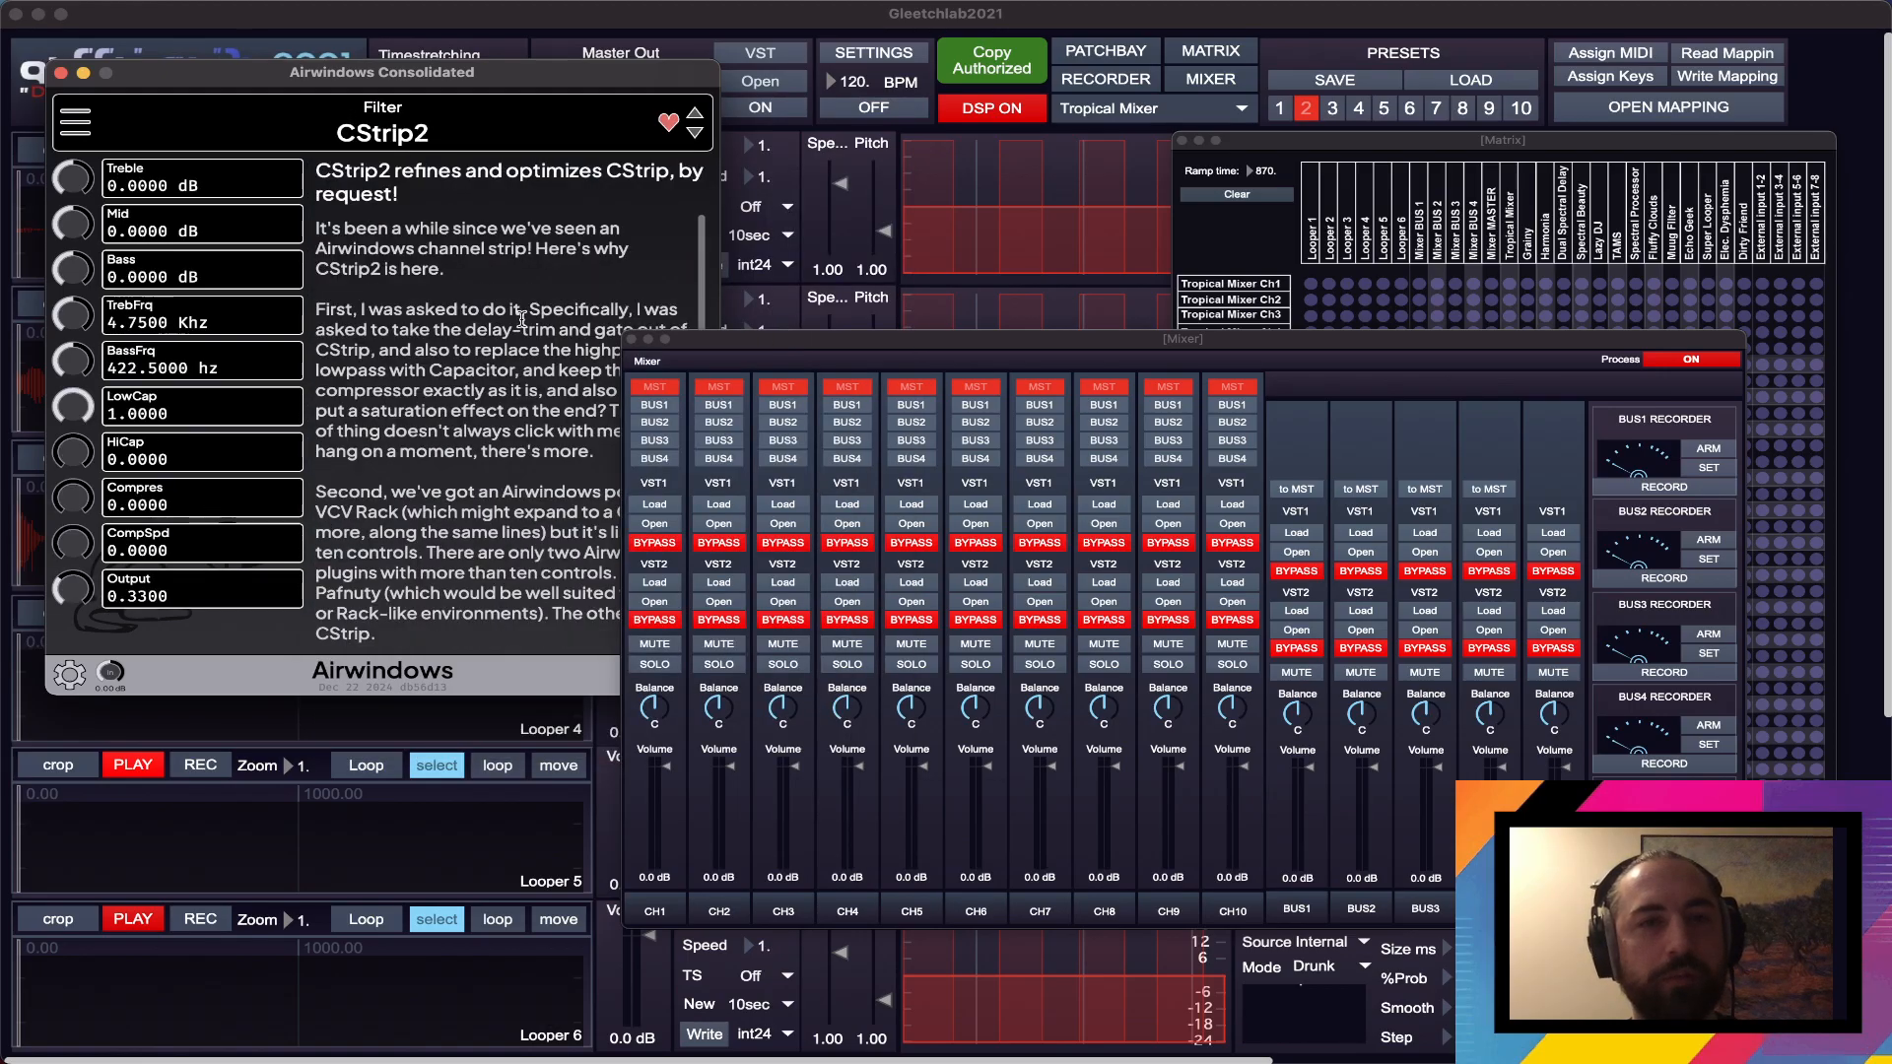
- Set CStrip2's Compres to about 0.69 and CompSpd to about 0.58, then close the plugin window
{"action": "mouse_move", "coordinate": [72, 513]}
{"action": "left_mouse_down"}
{"action": "mouse_move", "coordinate": [82, 460]}
{"action": "mouse_move", "coordinate": [79, 485]}
{"action": "mouse_move", "coordinate": [113, 466]}
{"action": "mouse_move", "coordinate": [124, 490]}
{"action": "mouse_move", "coordinate": [88, 497]}
{"action": "mouse_move", "coordinate": [74, 544]}
{"action": "left_mouse_up"}
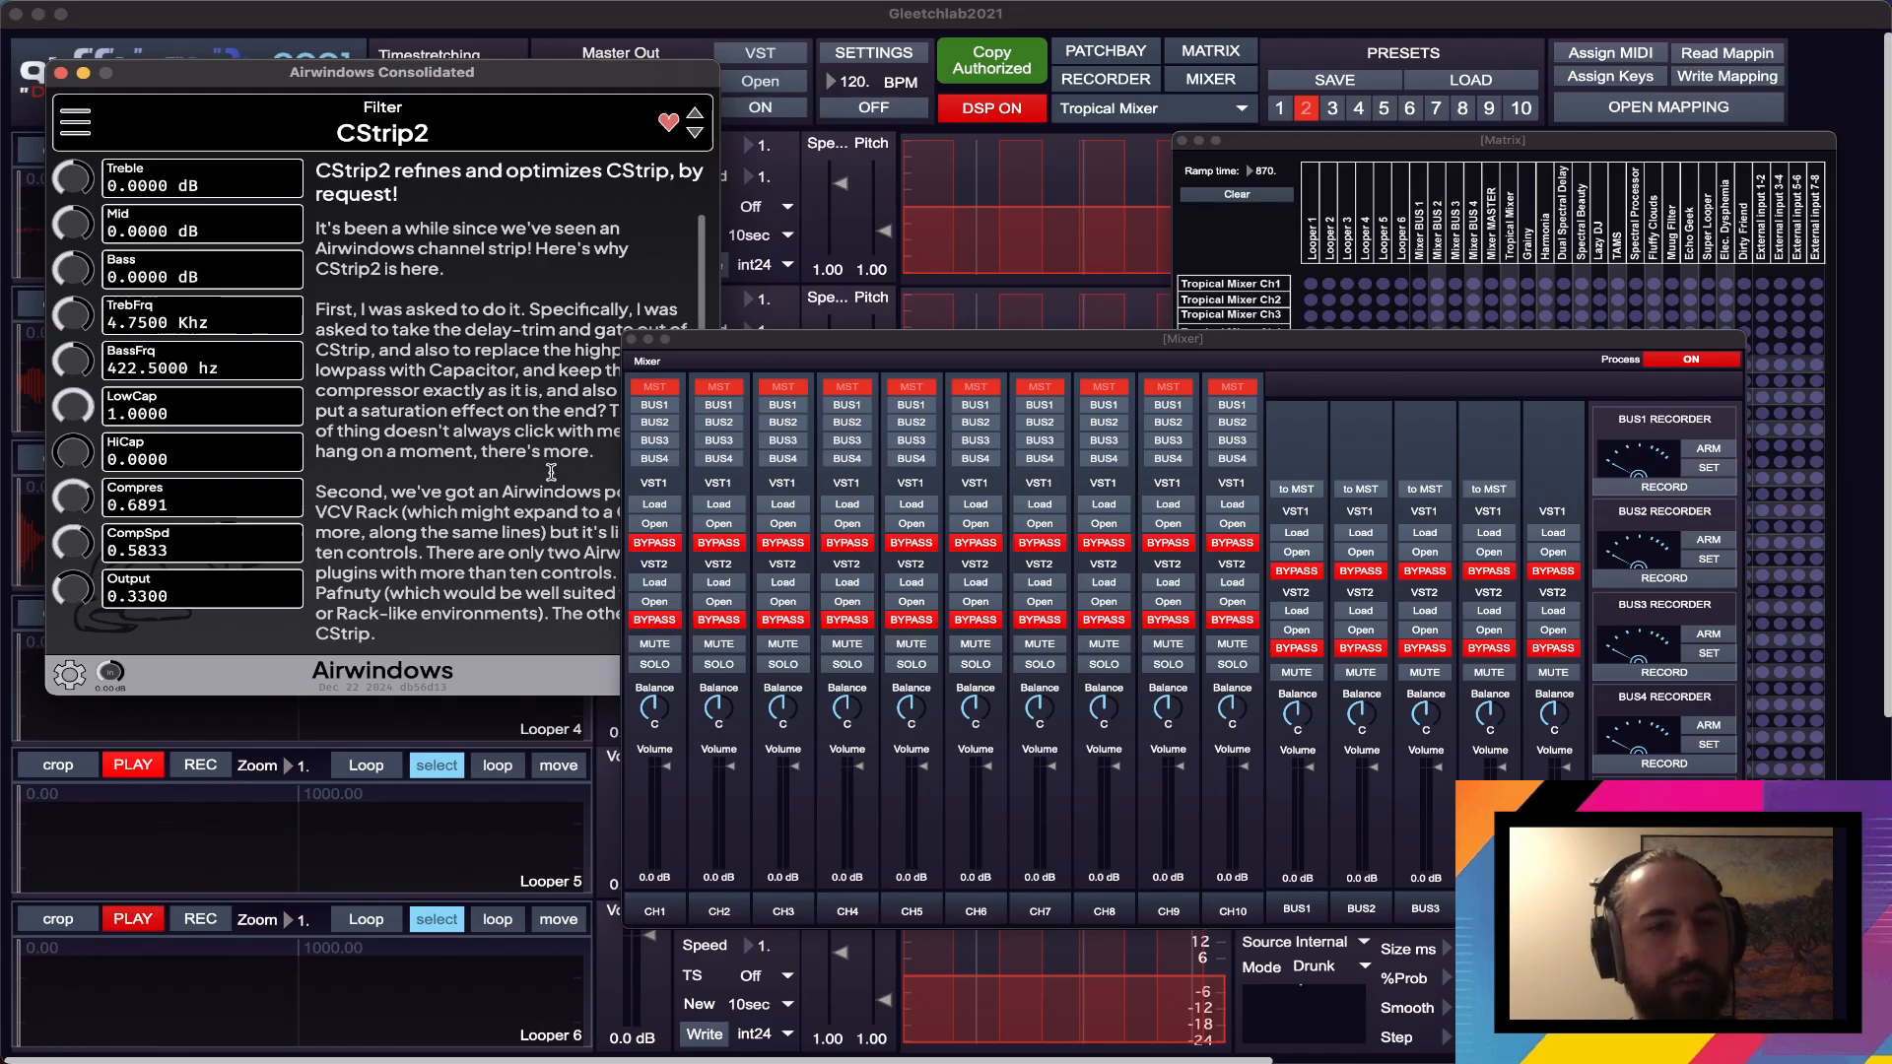
{"action": "scroll", "coordinate": [551, 472], "scroll_direction": "down", "scroll_amount": 10}
{"action": "scroll", "coordinate": [551, 472], "scroll_direction": "up", "scroll_amount": 10}
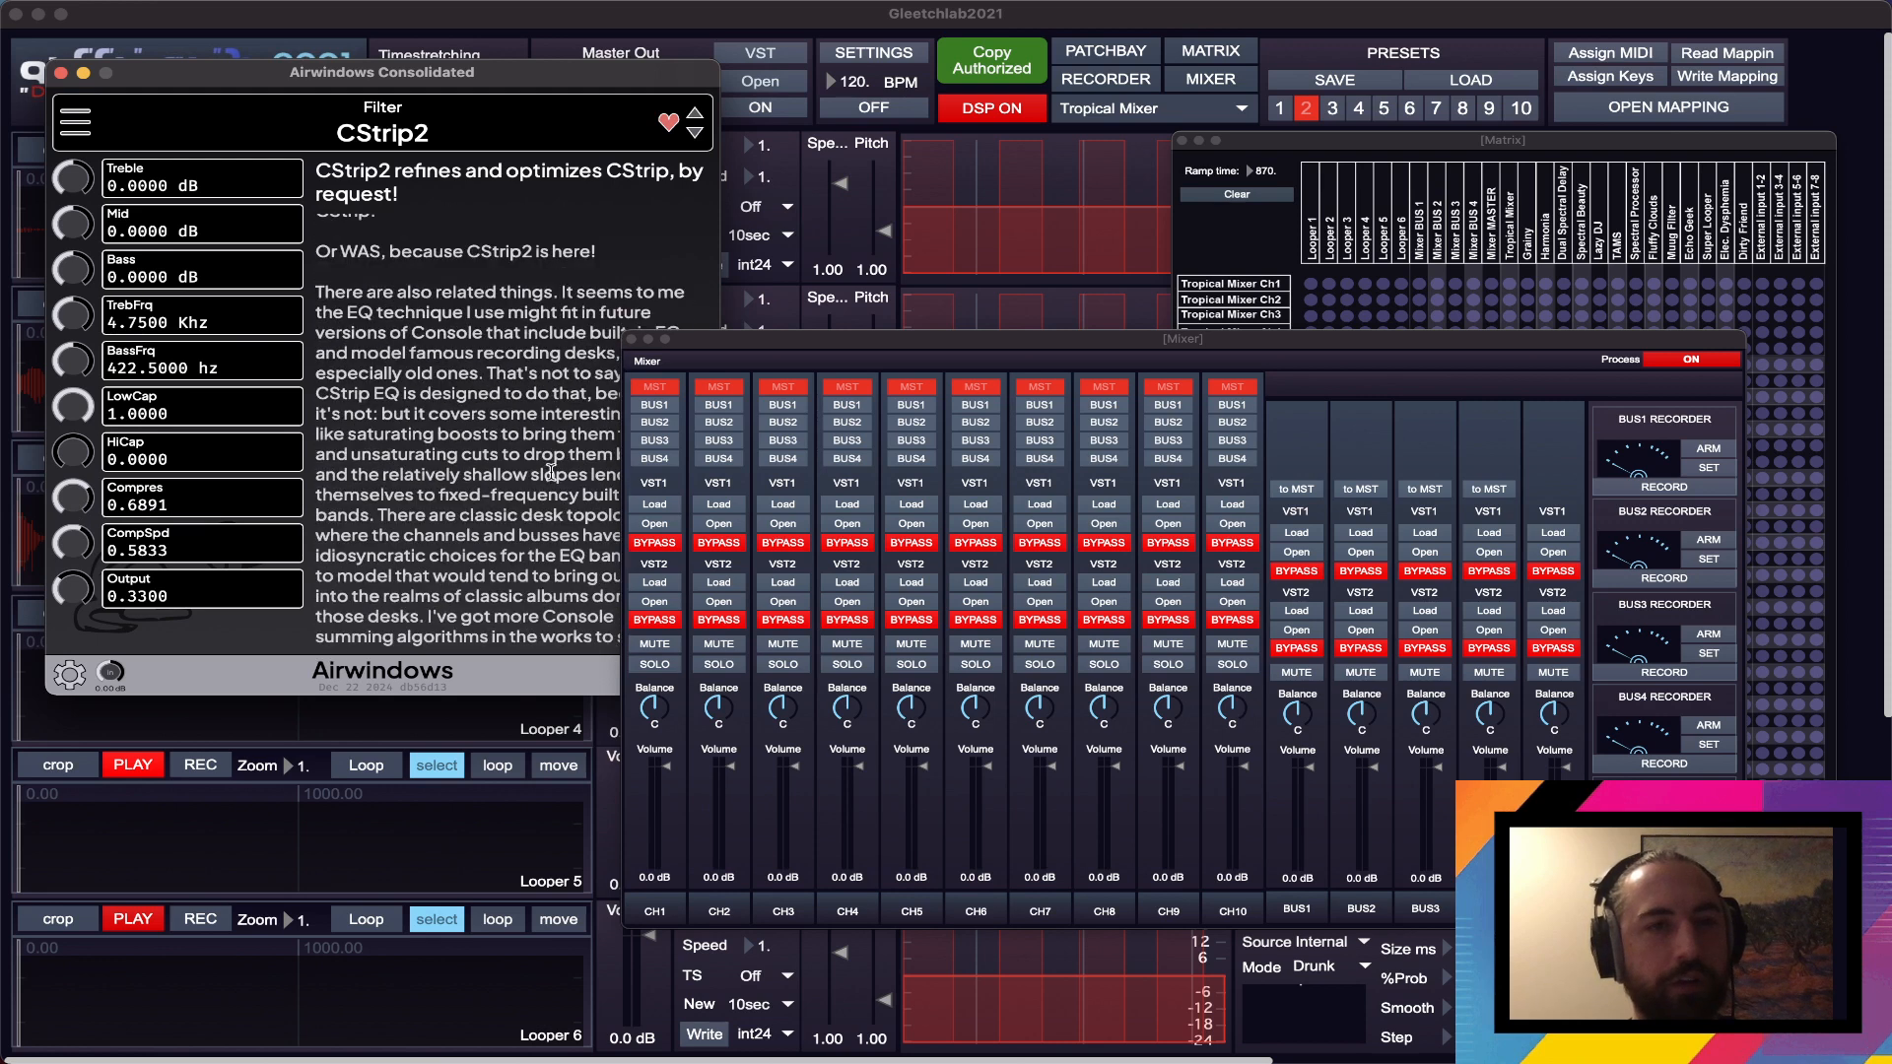
{"action": "left_click", "coordinate": [60, 72]}
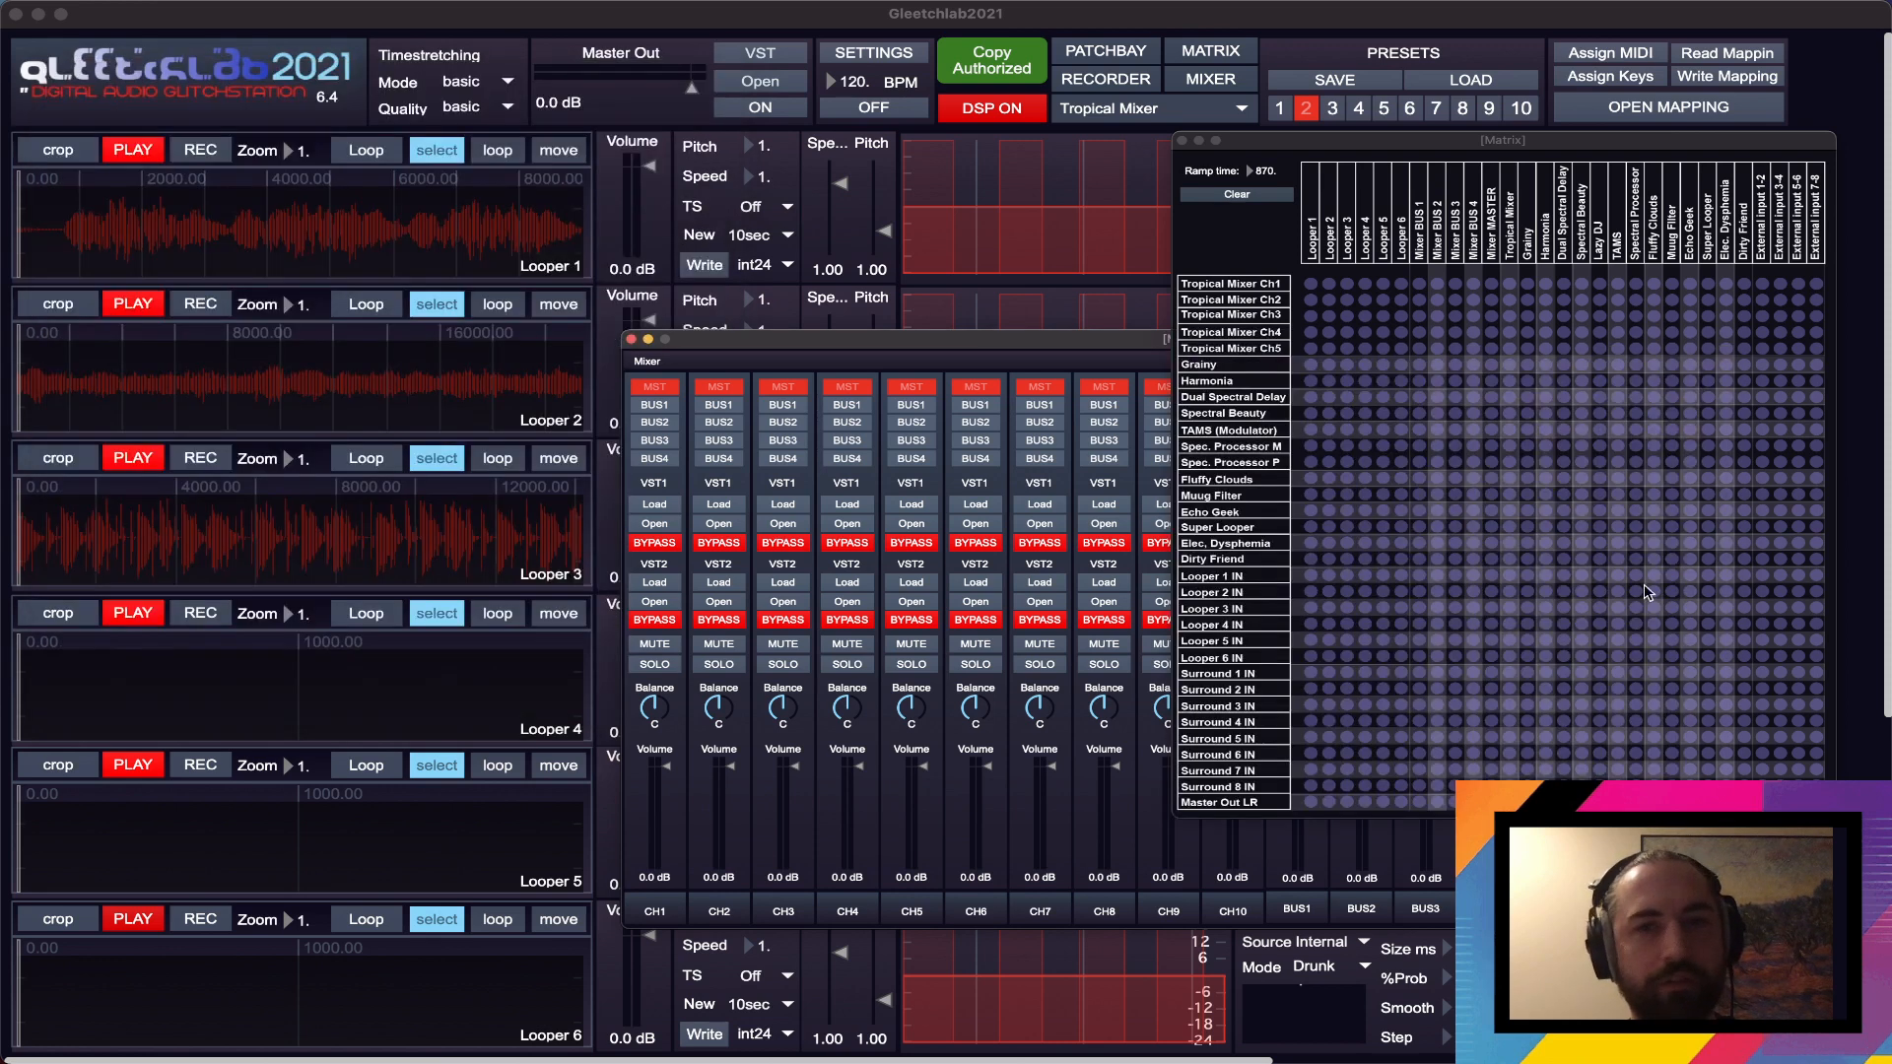
- Load Airwindows Consolidated.vst3 into the MASTER channel's VST2 slot
{"action": "left_click_drag", "start_coordinate": [1165, 344], "coordinate": [1075, 352]}
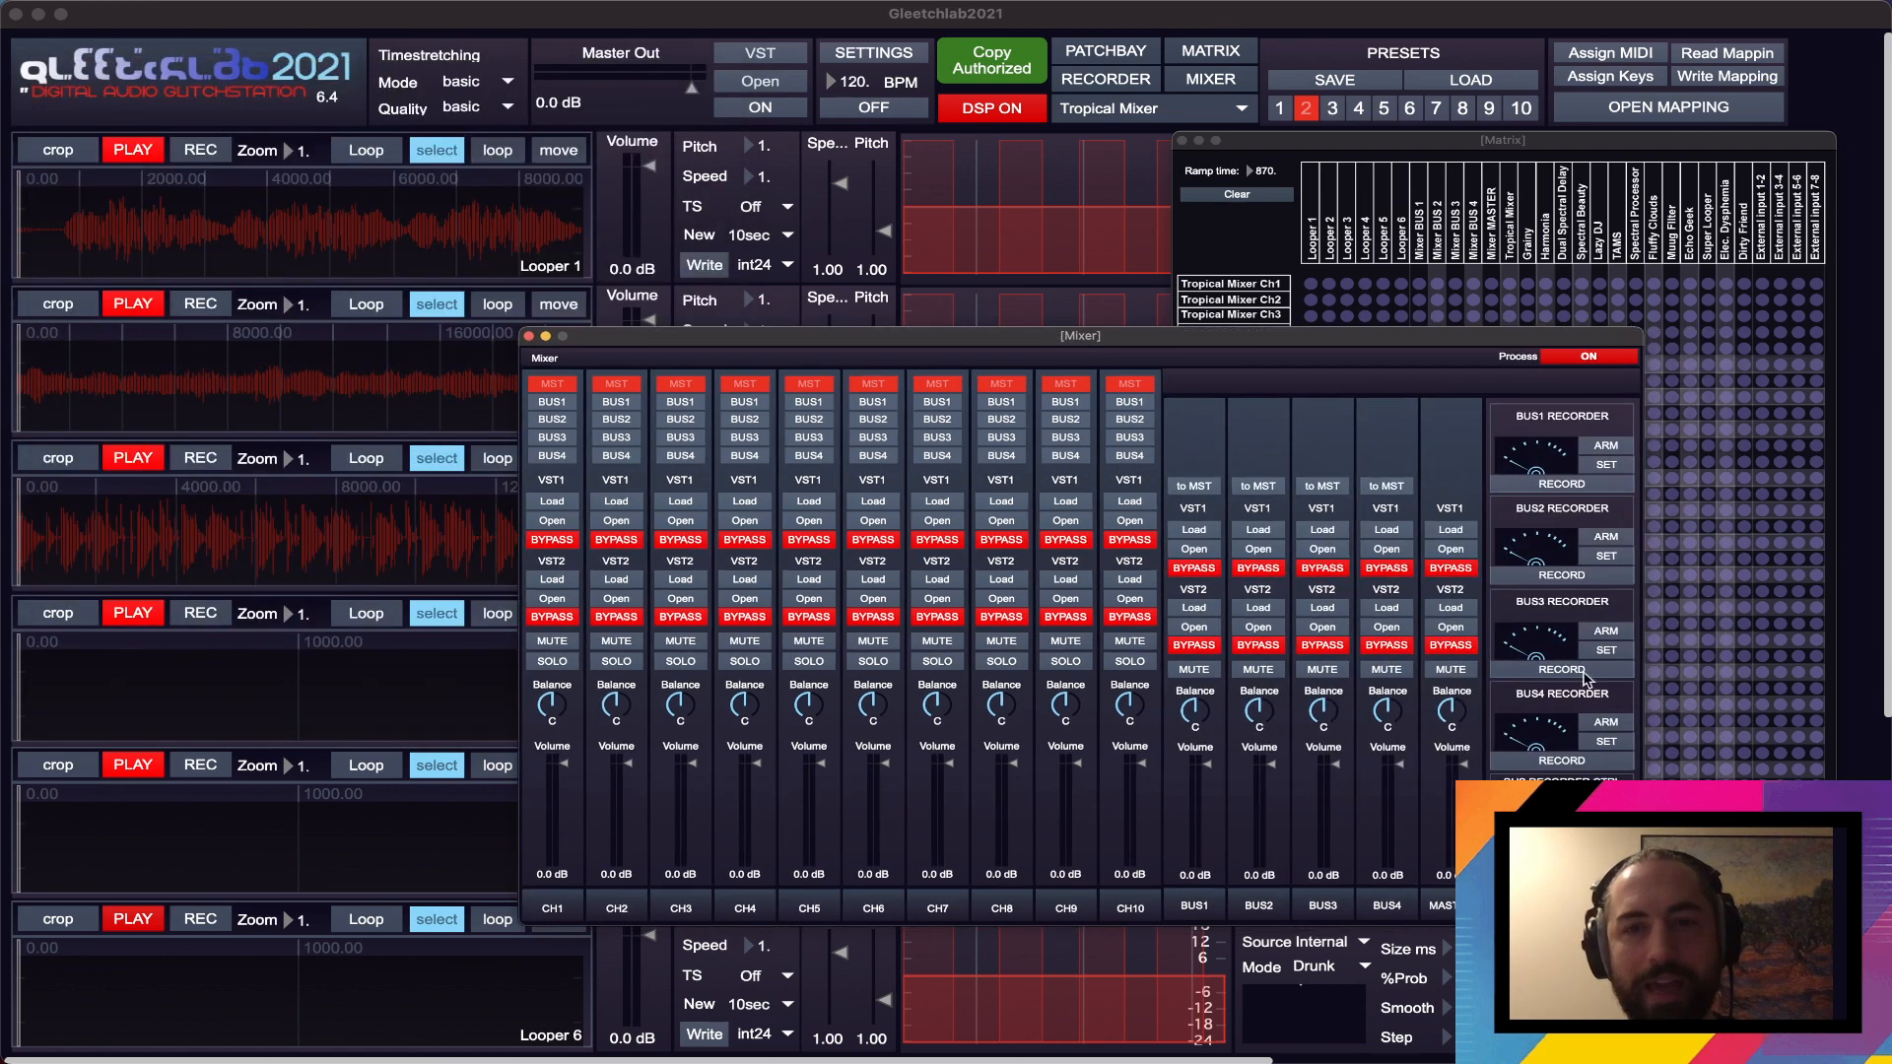
{"action": "left_click", "coordinate": [1446, 611]}
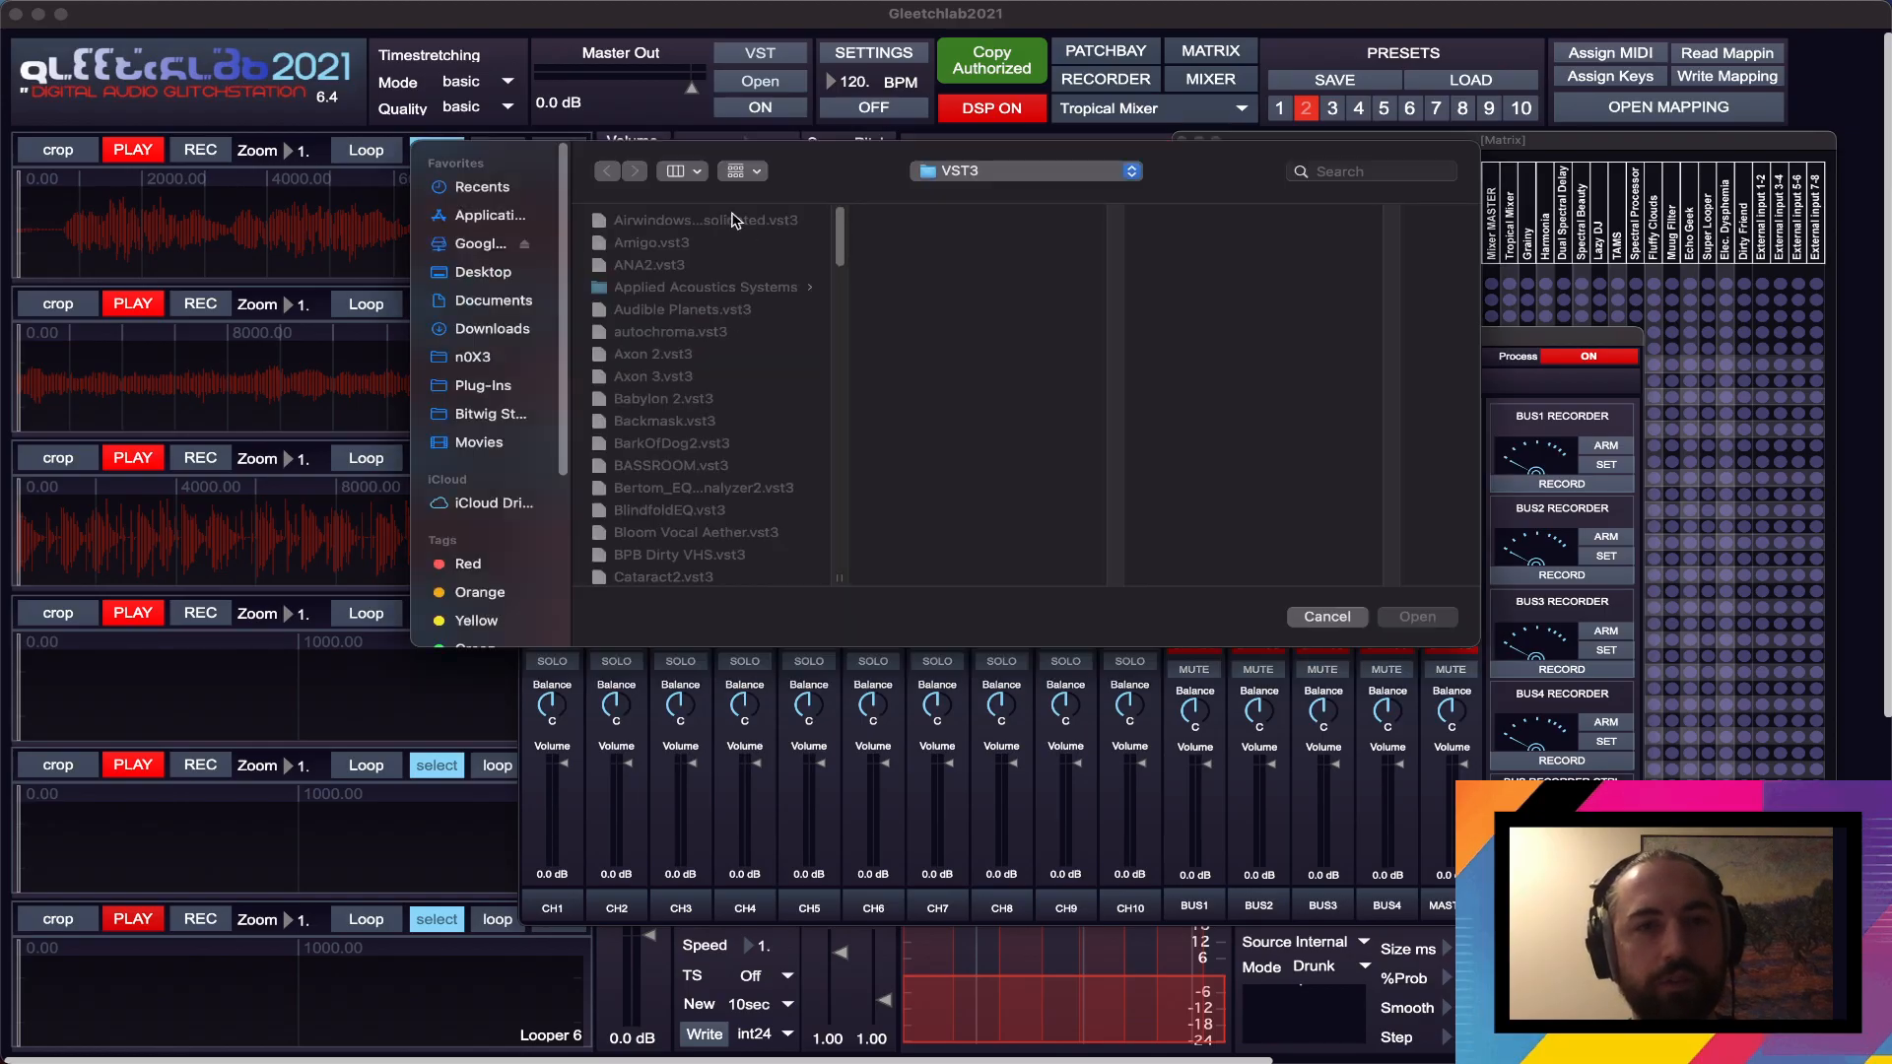
{"action": "left_click", "coordinate": [731, 225]}
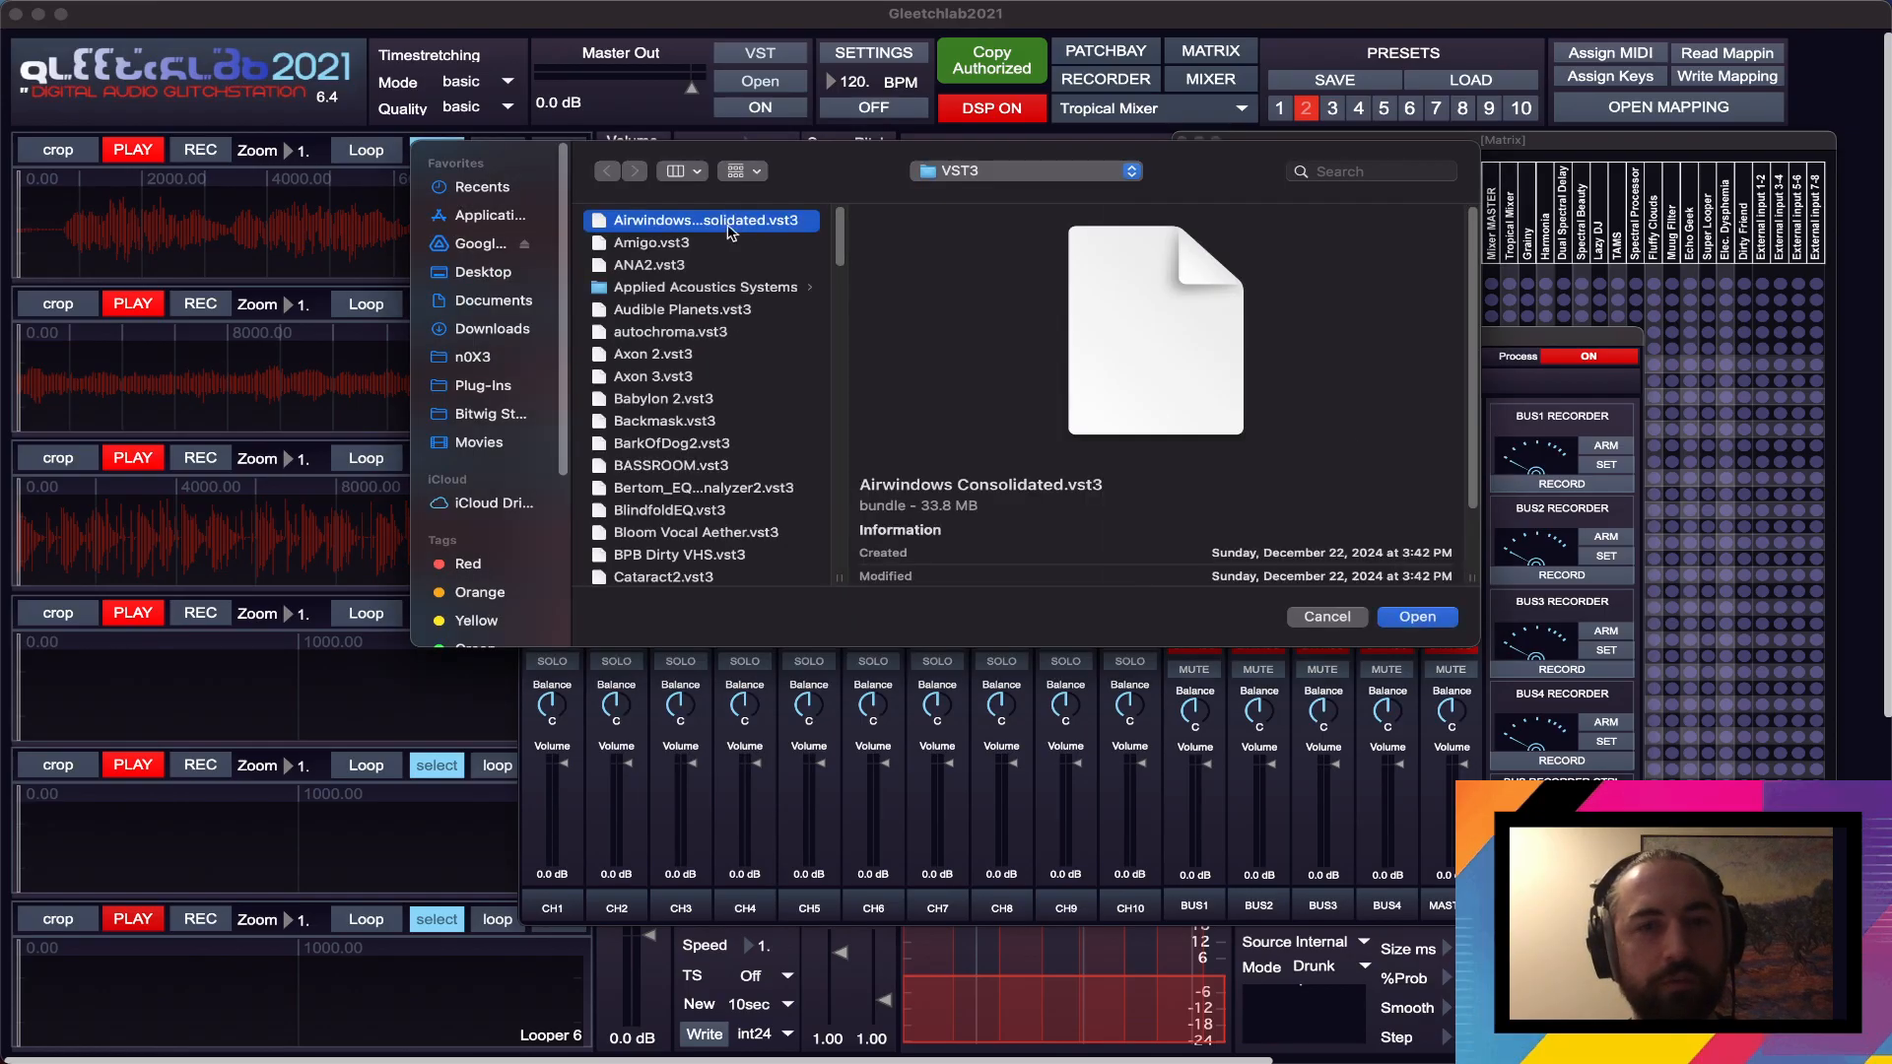
{"action": "left_click", "coordinate": [1437, 617]}
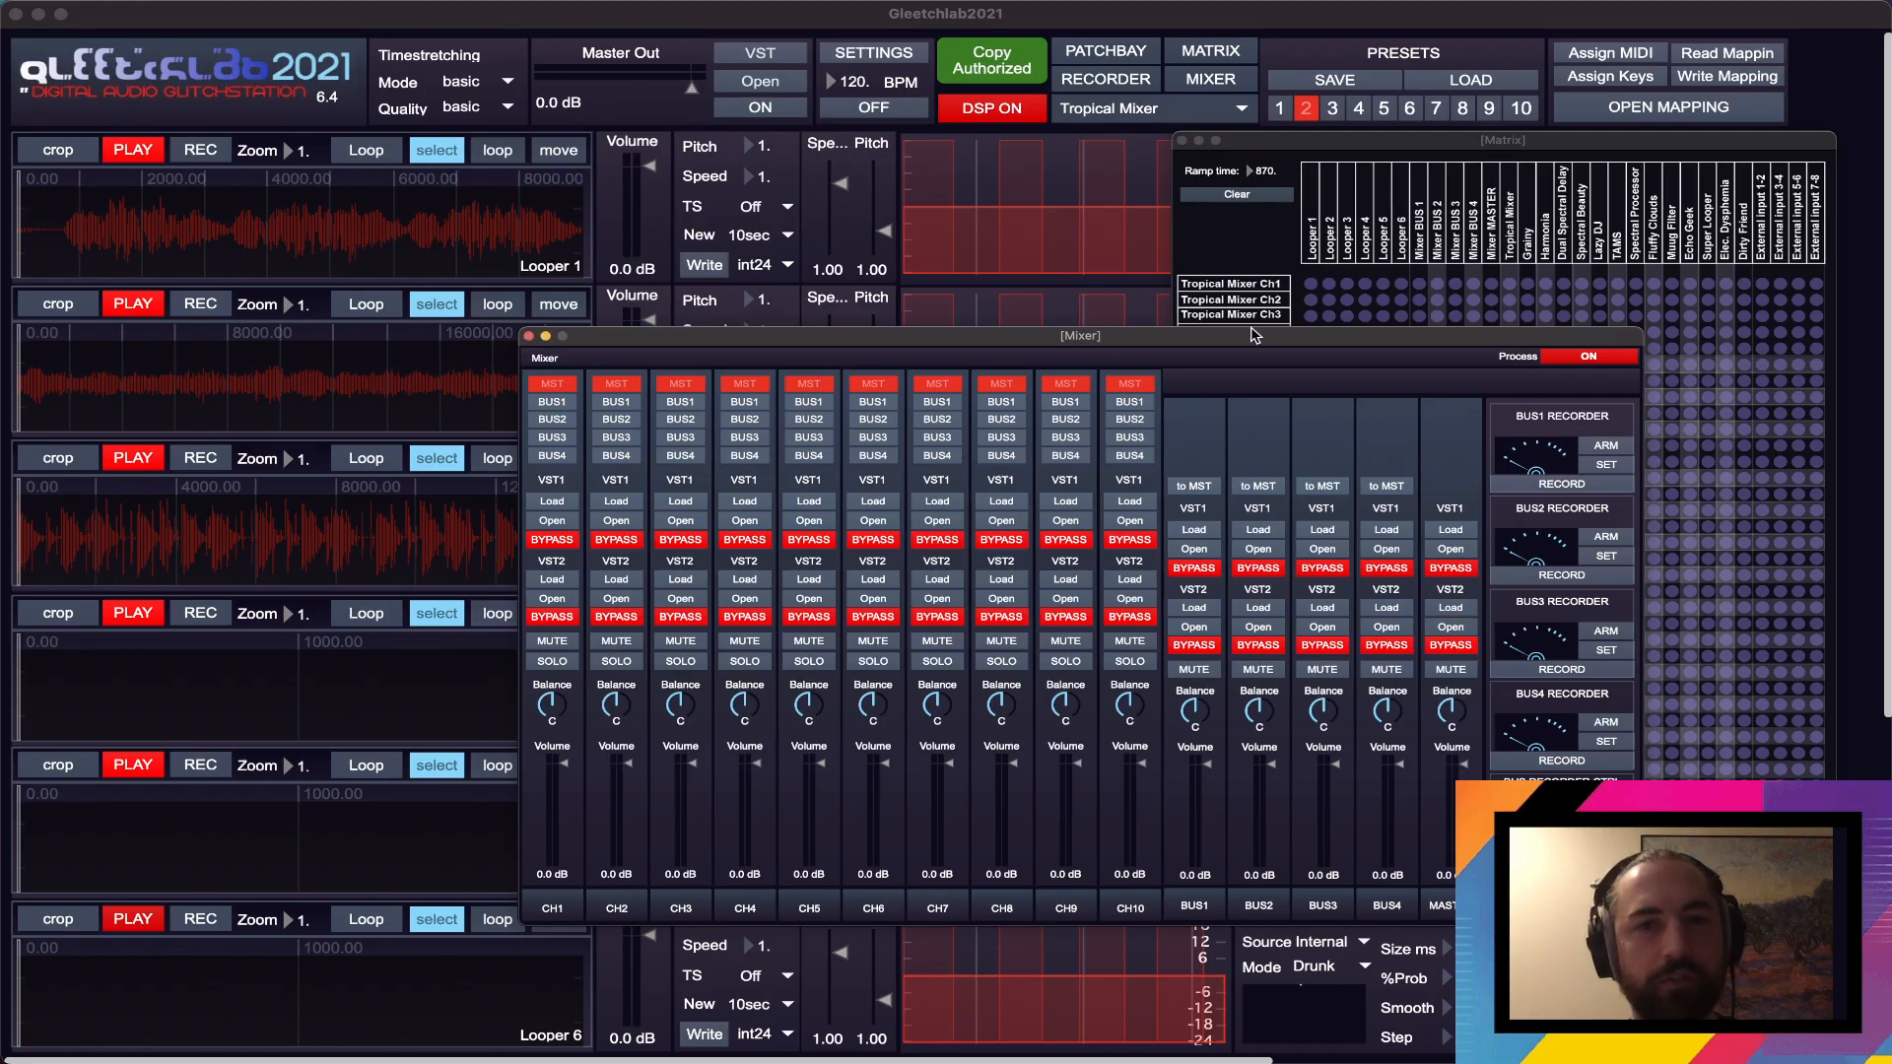
- Take the MASTER channel's VST1 plugin out of bypass
{"action": "left_click", "coordinate": [1473, 570]}
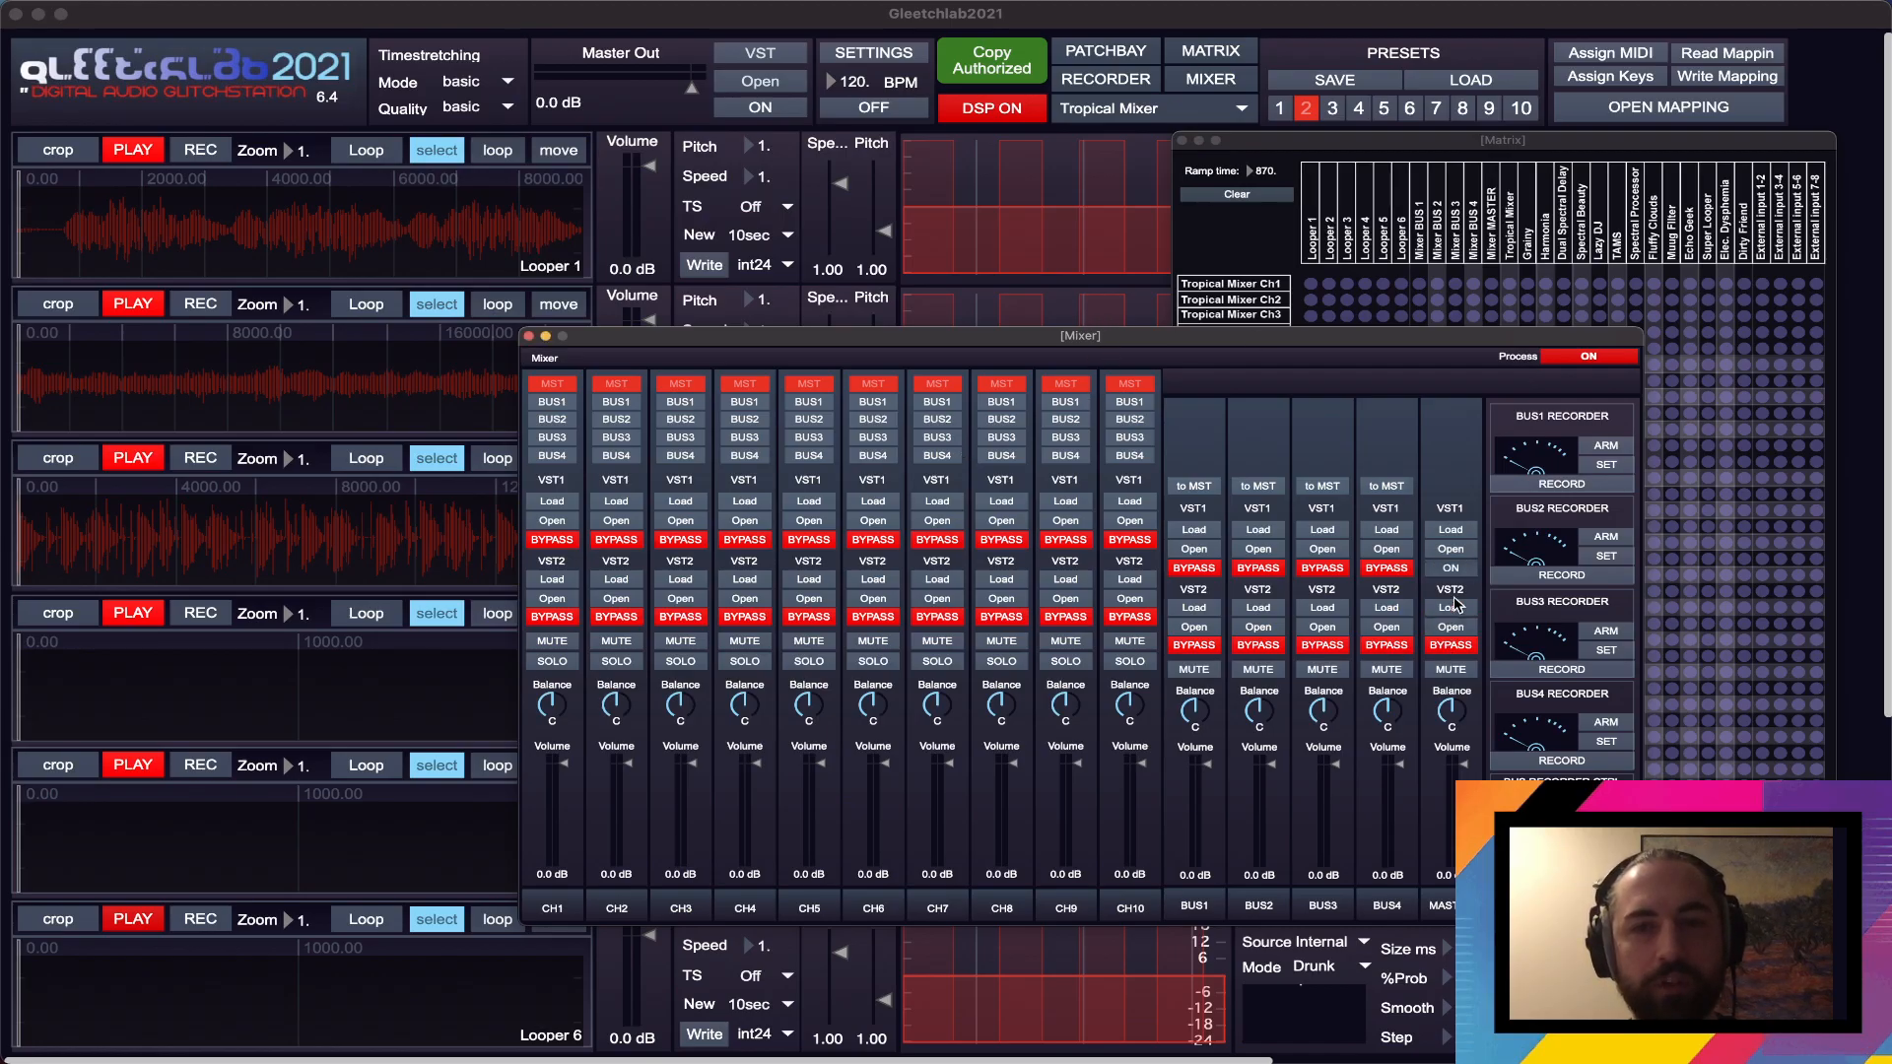
{"action": "left_click", "coordinate": [1456, 608]}
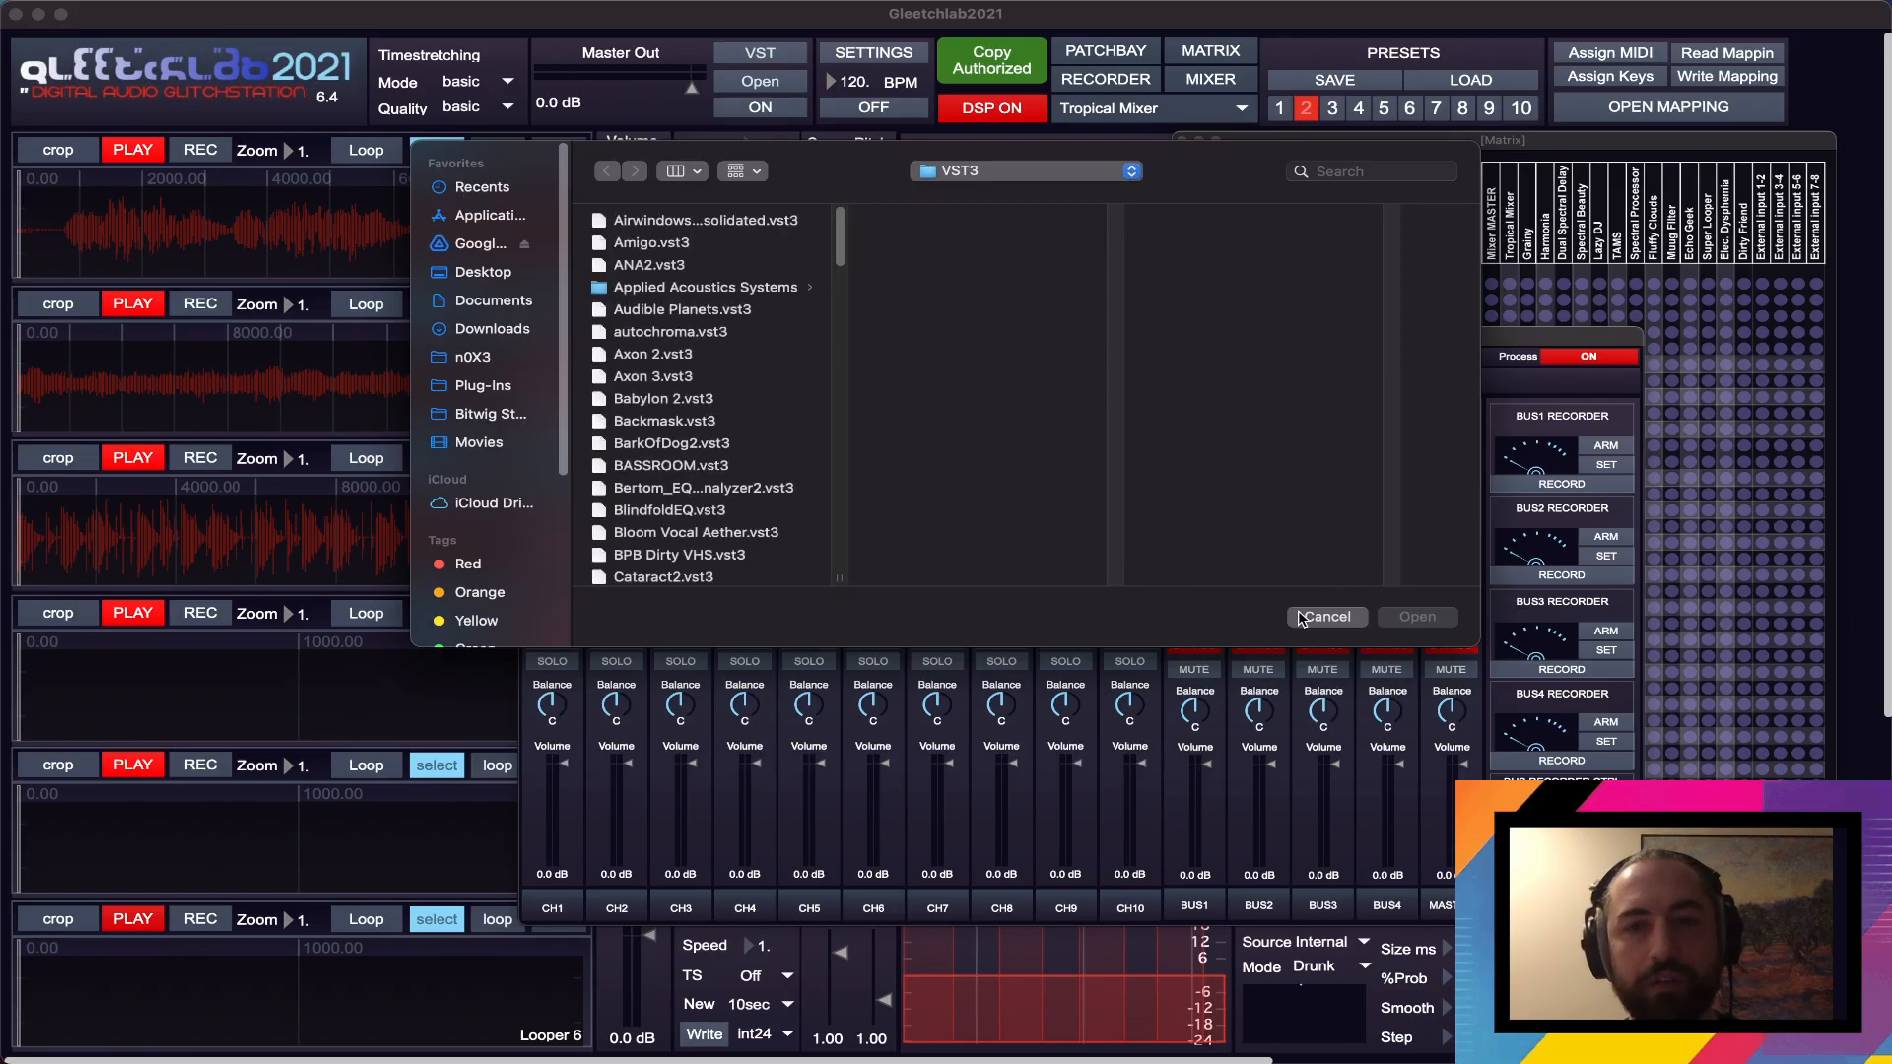
{"action": "left_click", "coordinate": [1327, 616]}
- Open the MASTER channel's VST2 plugin and choose the ADClip8 (Clipping) effect from its favorites
{"action": "left_click", "coordinate": [1467, 627]}
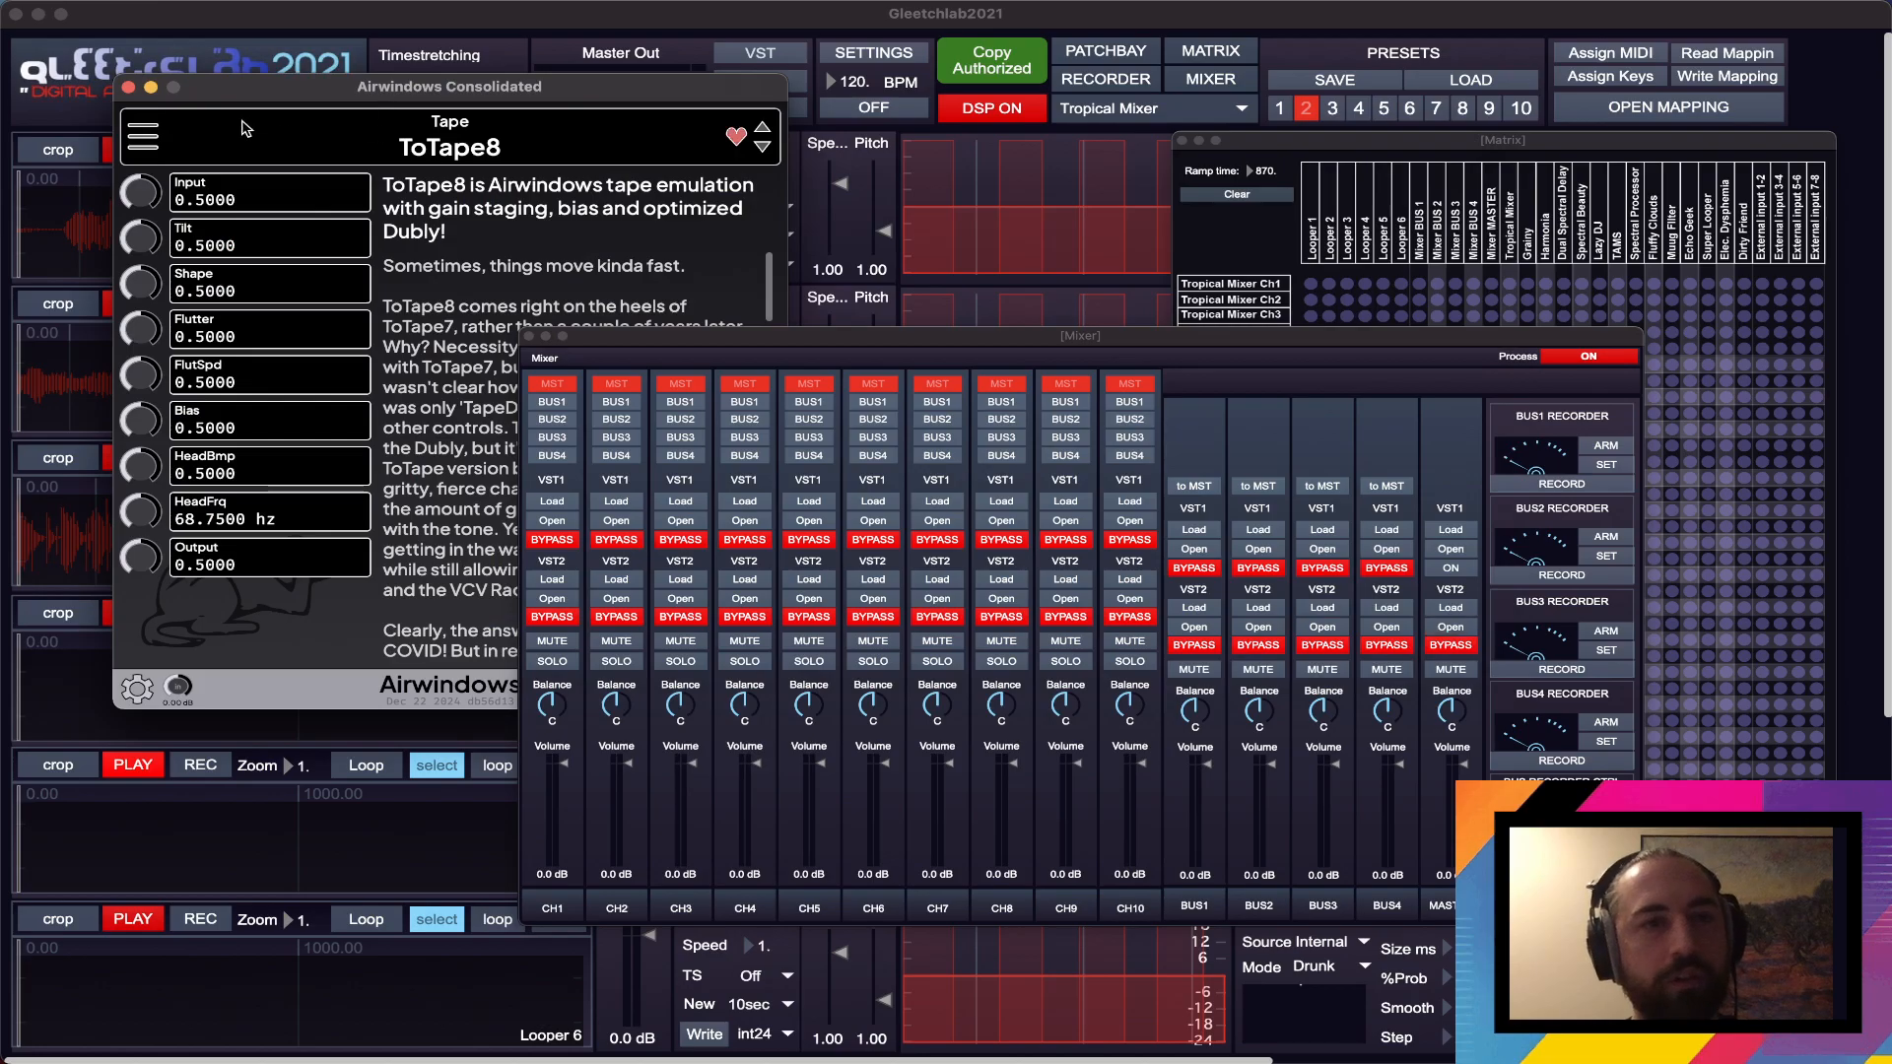
{"action": "left_click", "coordinate": [560, 145]}
{"action": "mouse_move", "coordinate": [690, 197]}
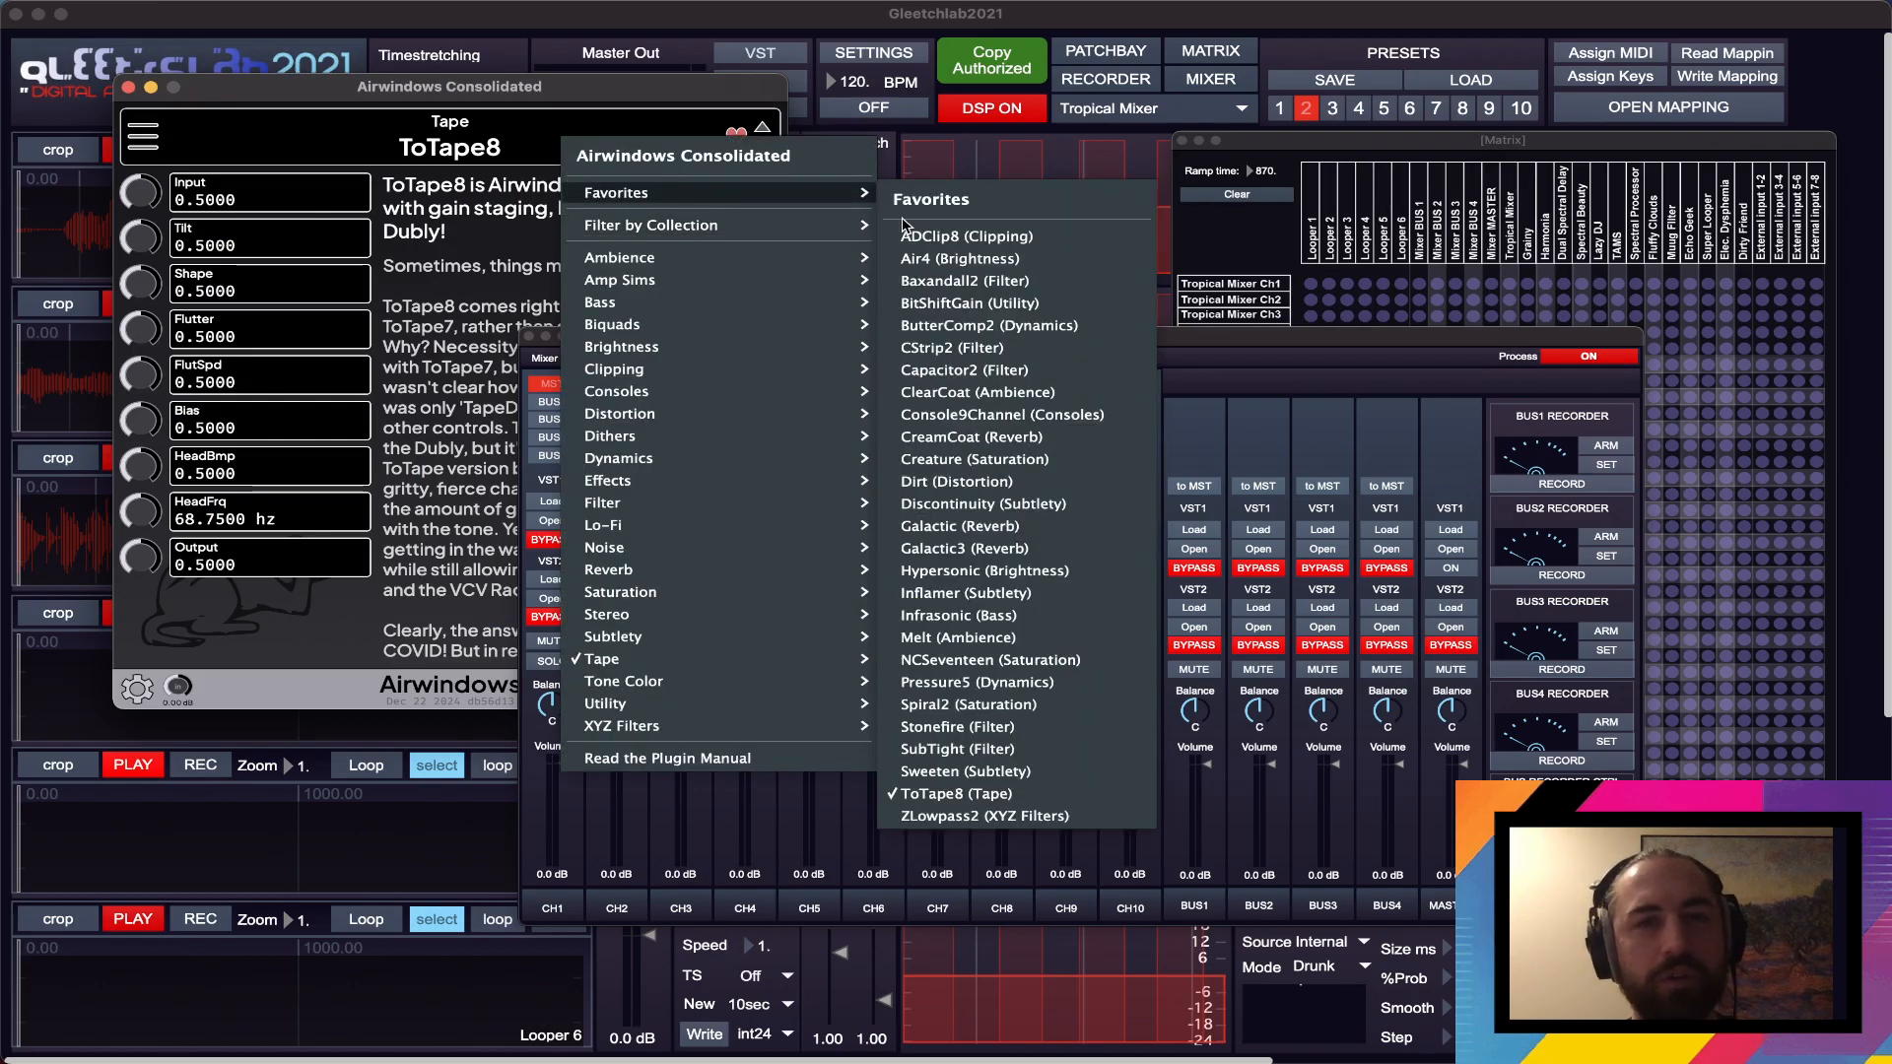
{"action": "left_click", "coordinate": [1018, 240]}
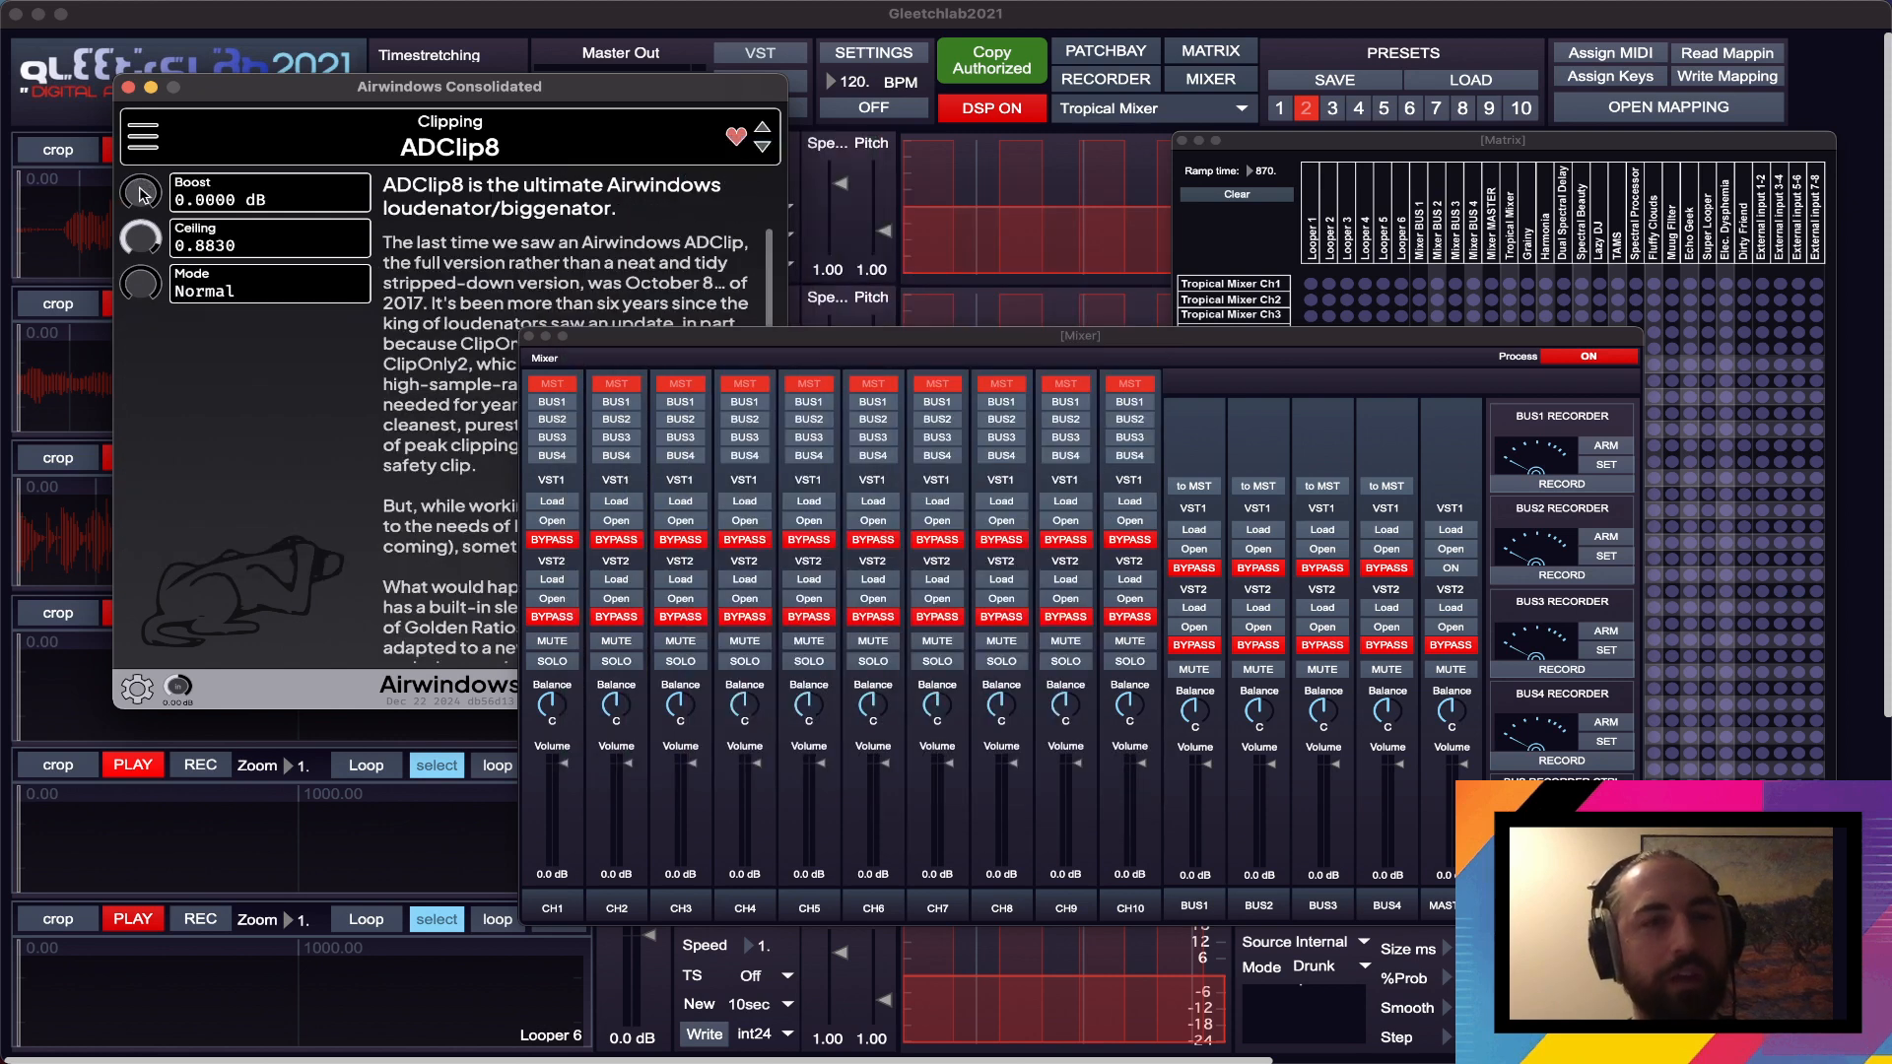
- Set ADClip8's Boost to about 3.86 dB and close the plugin window
{"action": "left_click_drag", "start_coordinate": [142, 195], "coordinate": [143, 167]}
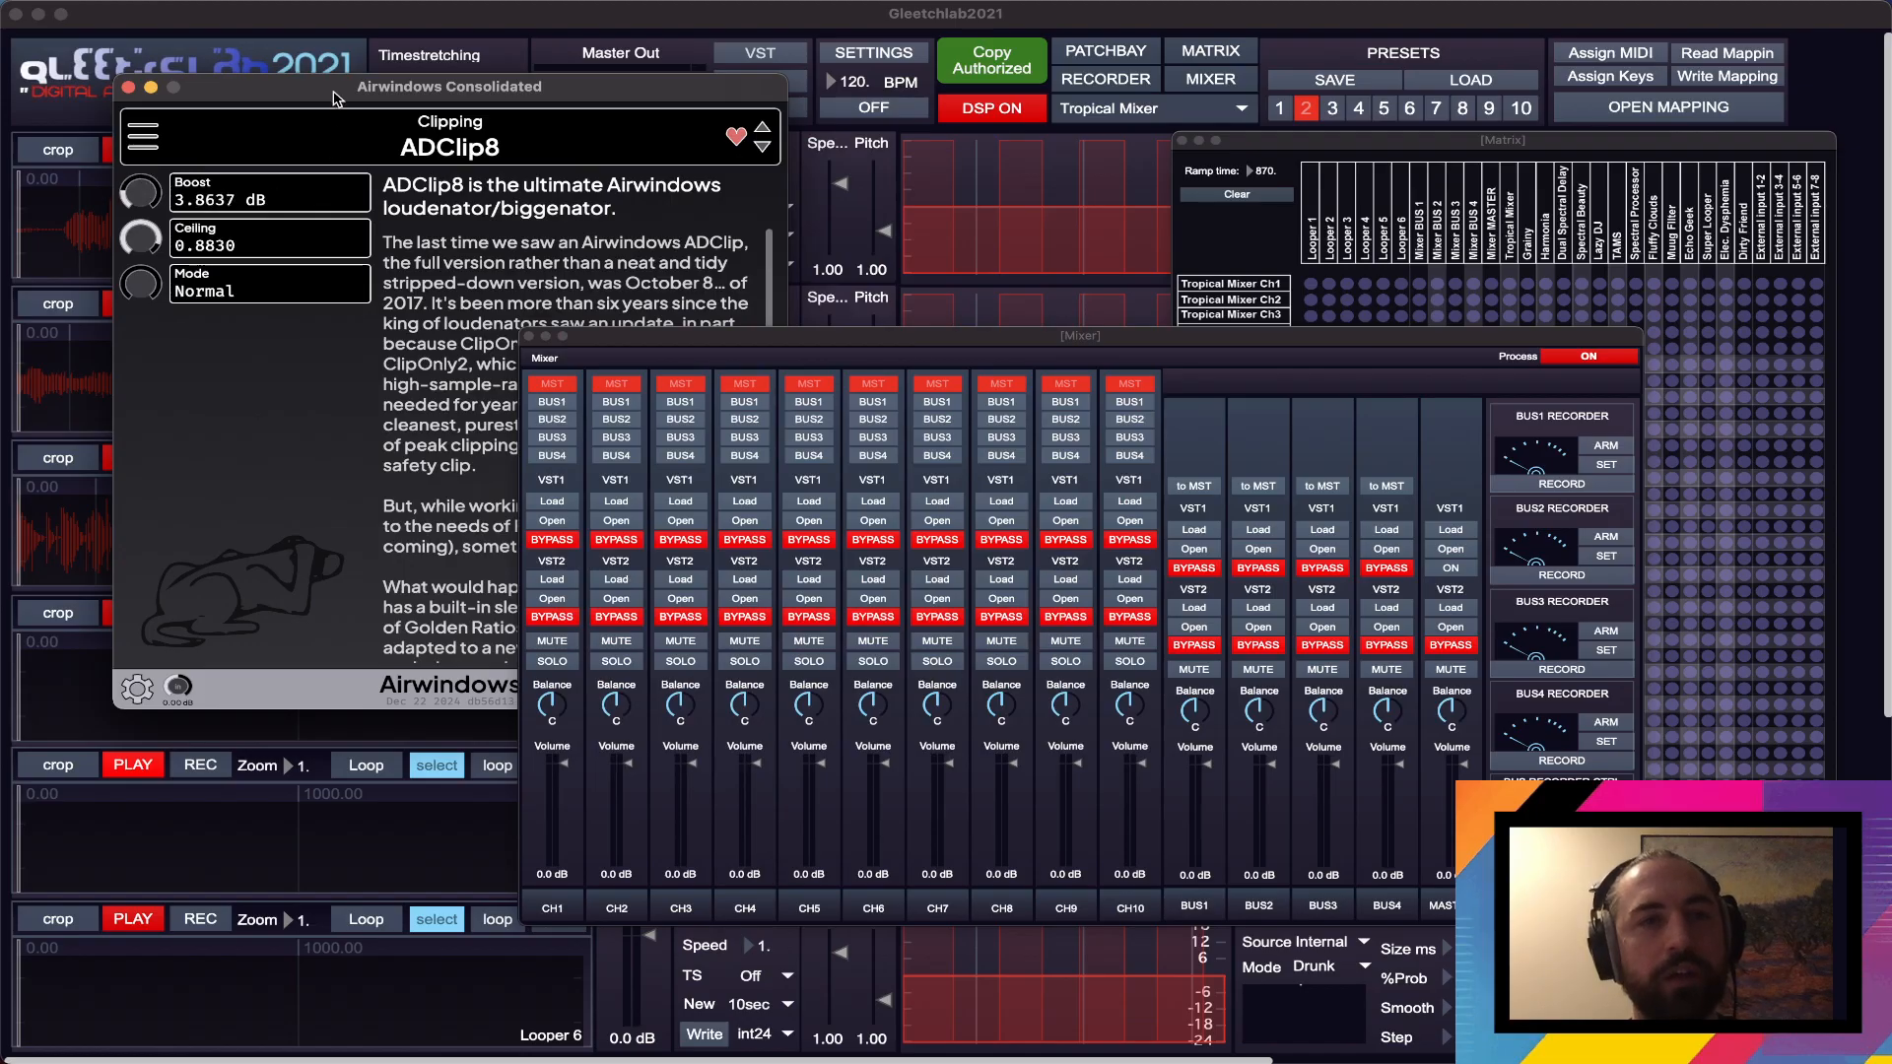
{"action": "left_click", "coordinate": [128, 87]}
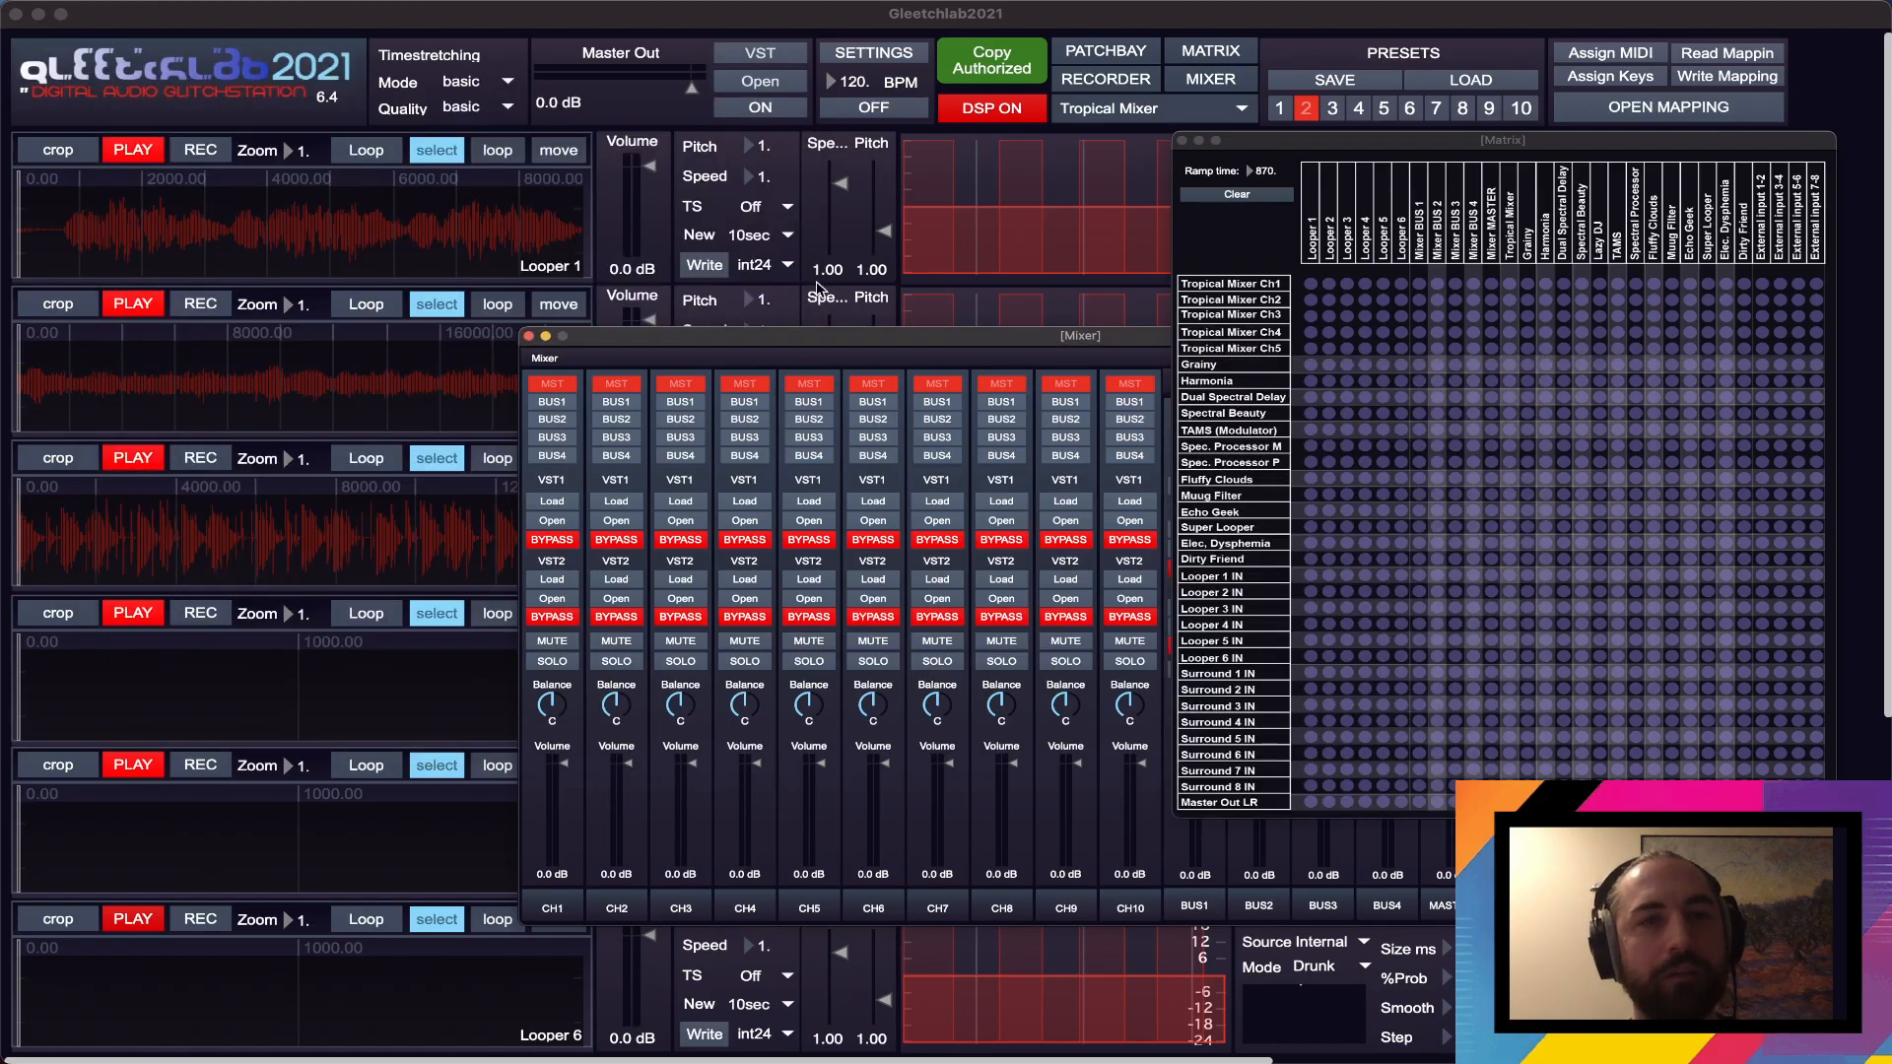
- Route Looper 1 to Master Out LR in the matrix and play it with its volume at about -8.3 dB
{"action": "left_click_drag", "start_coordinate": [831, 347], "coordinate": [839, 292]}
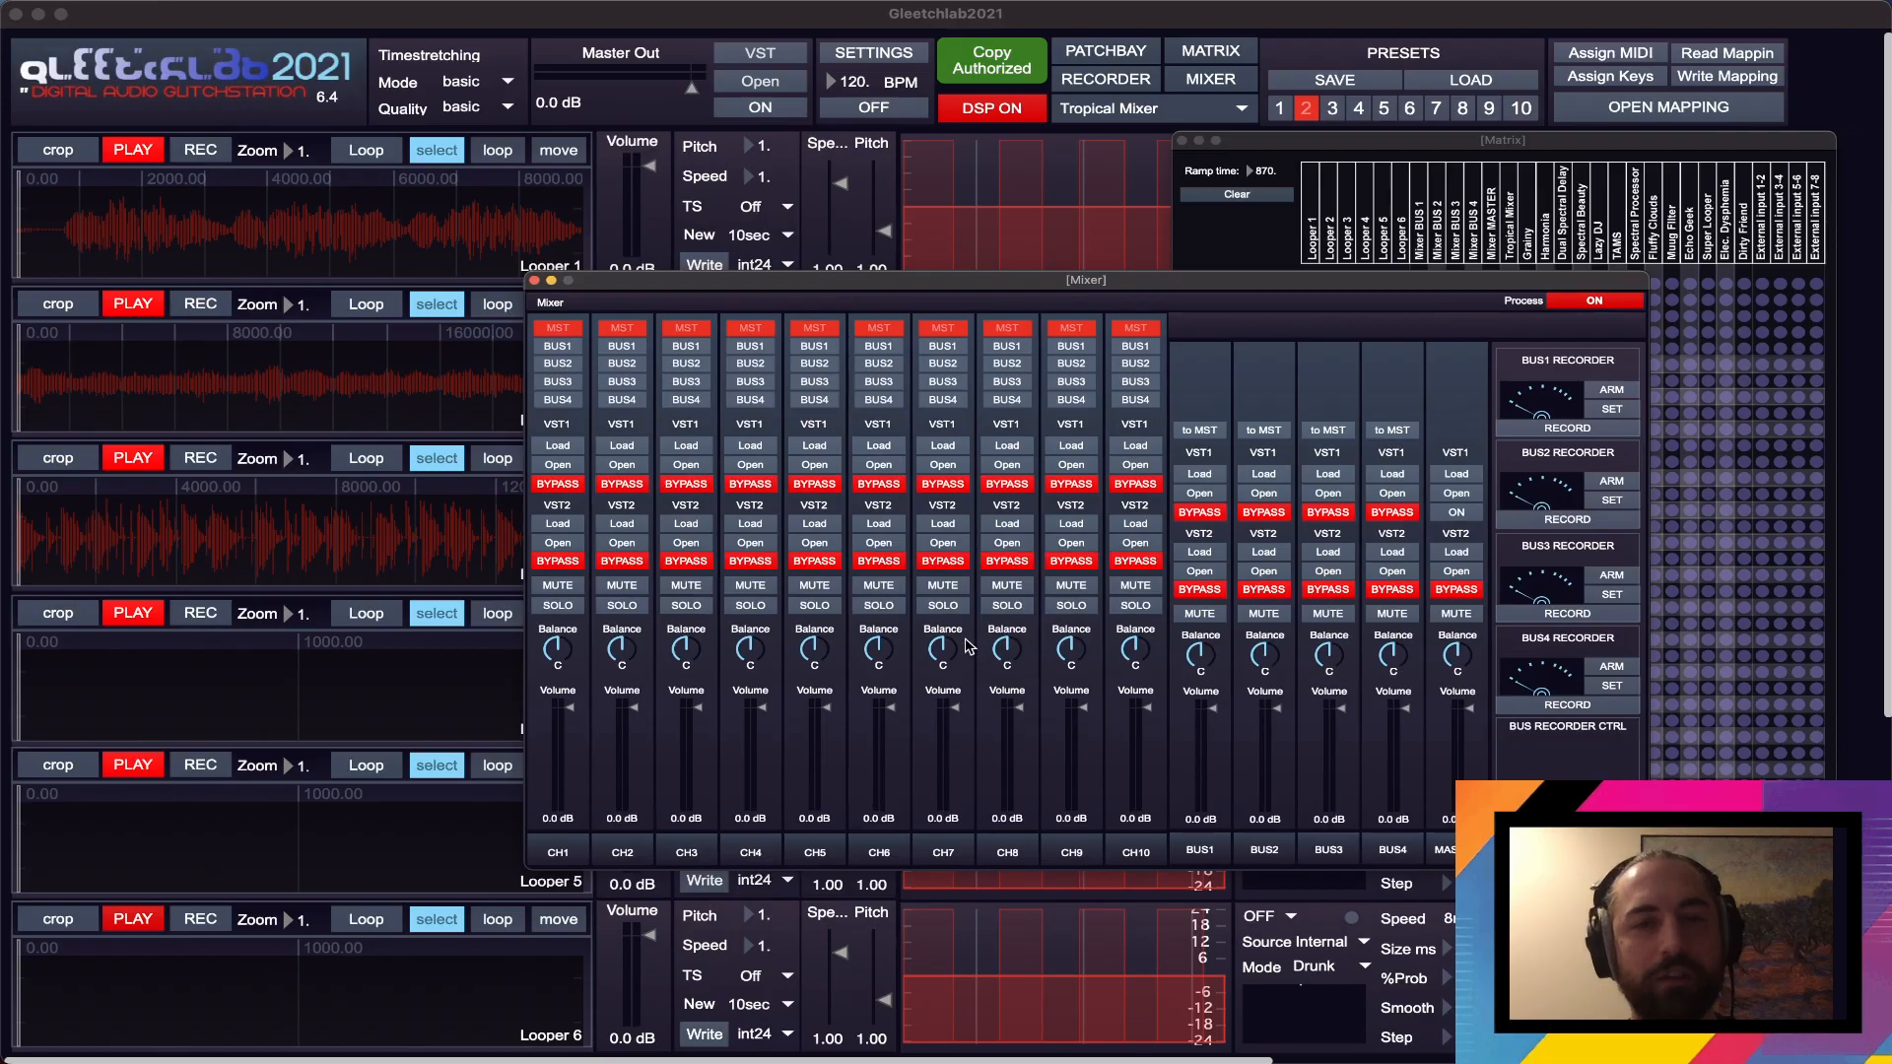
{"action": "left_click_drag", "start_coordinate": [977, 297], "coordinate": [1016, 488]}
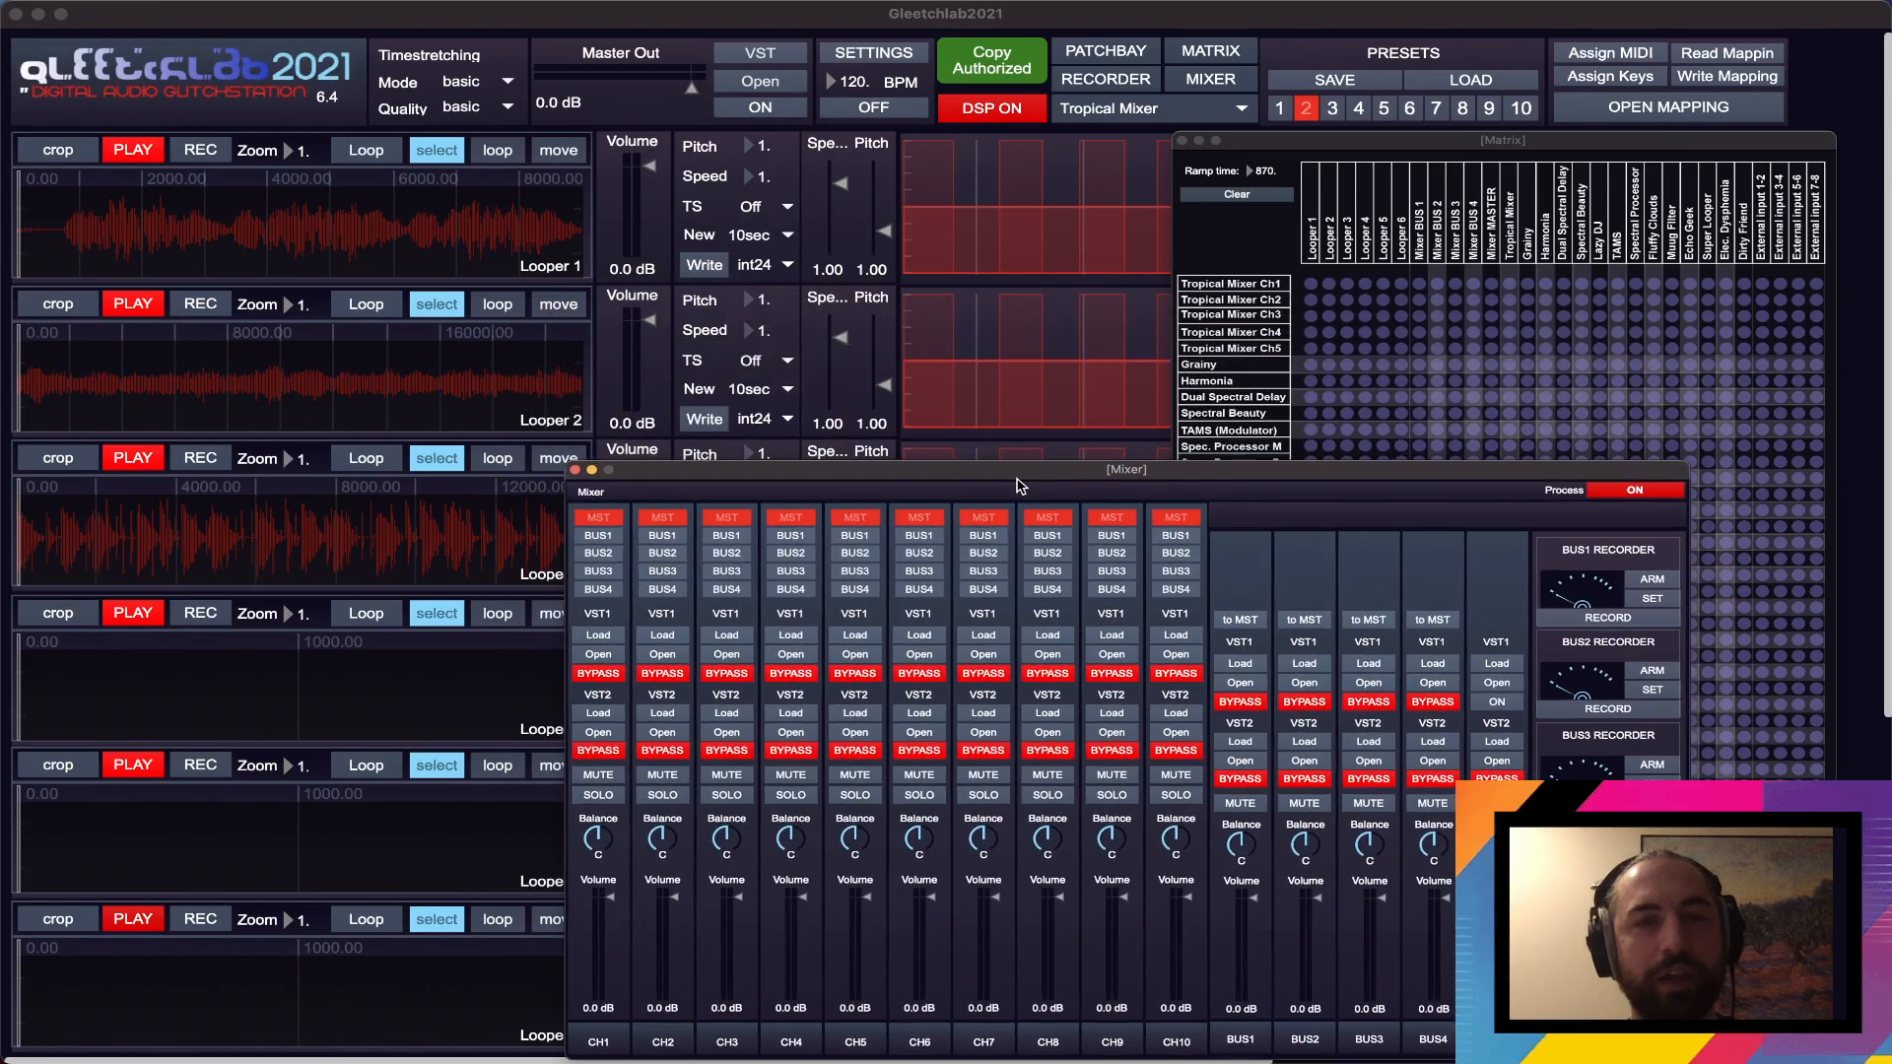
{"action": "left_click_drag", "start_coordinate": [1339, 134], "coordinate": [1197, 68]}
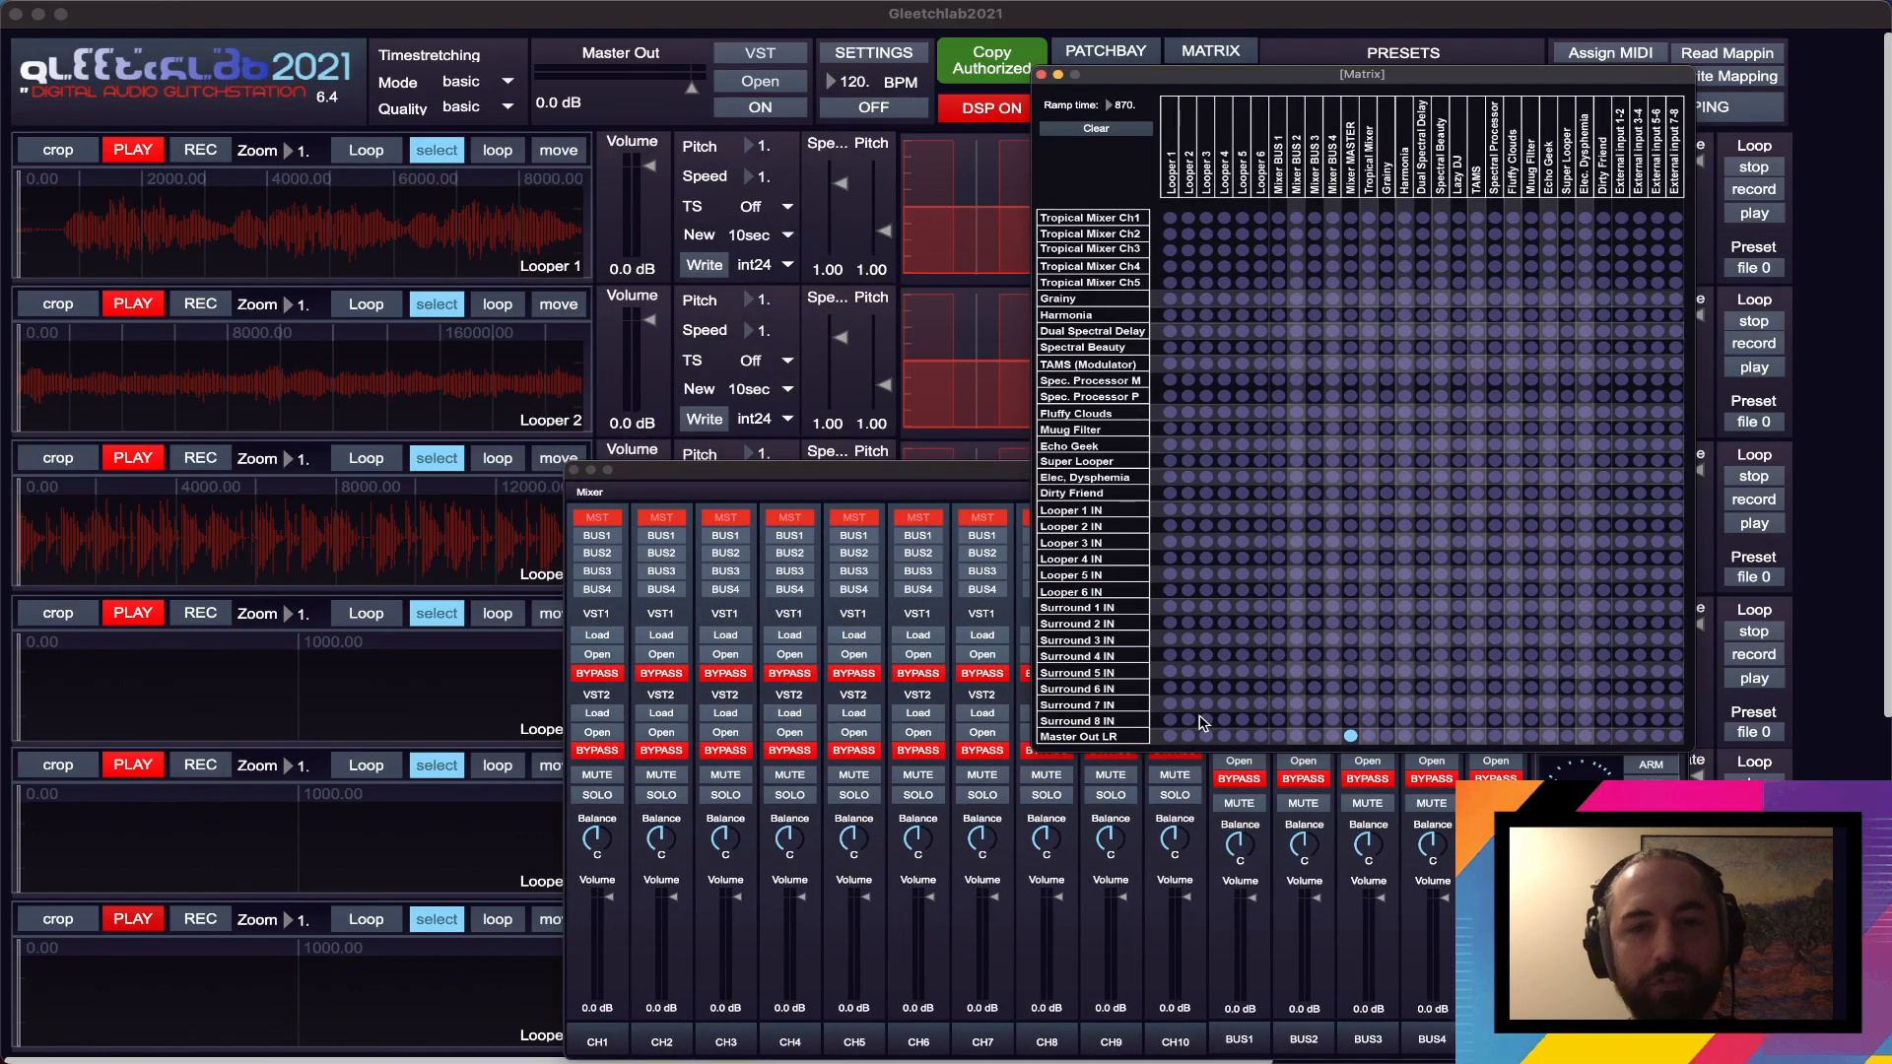
{"action": "left_click", "coordinate": [1171, 737]}
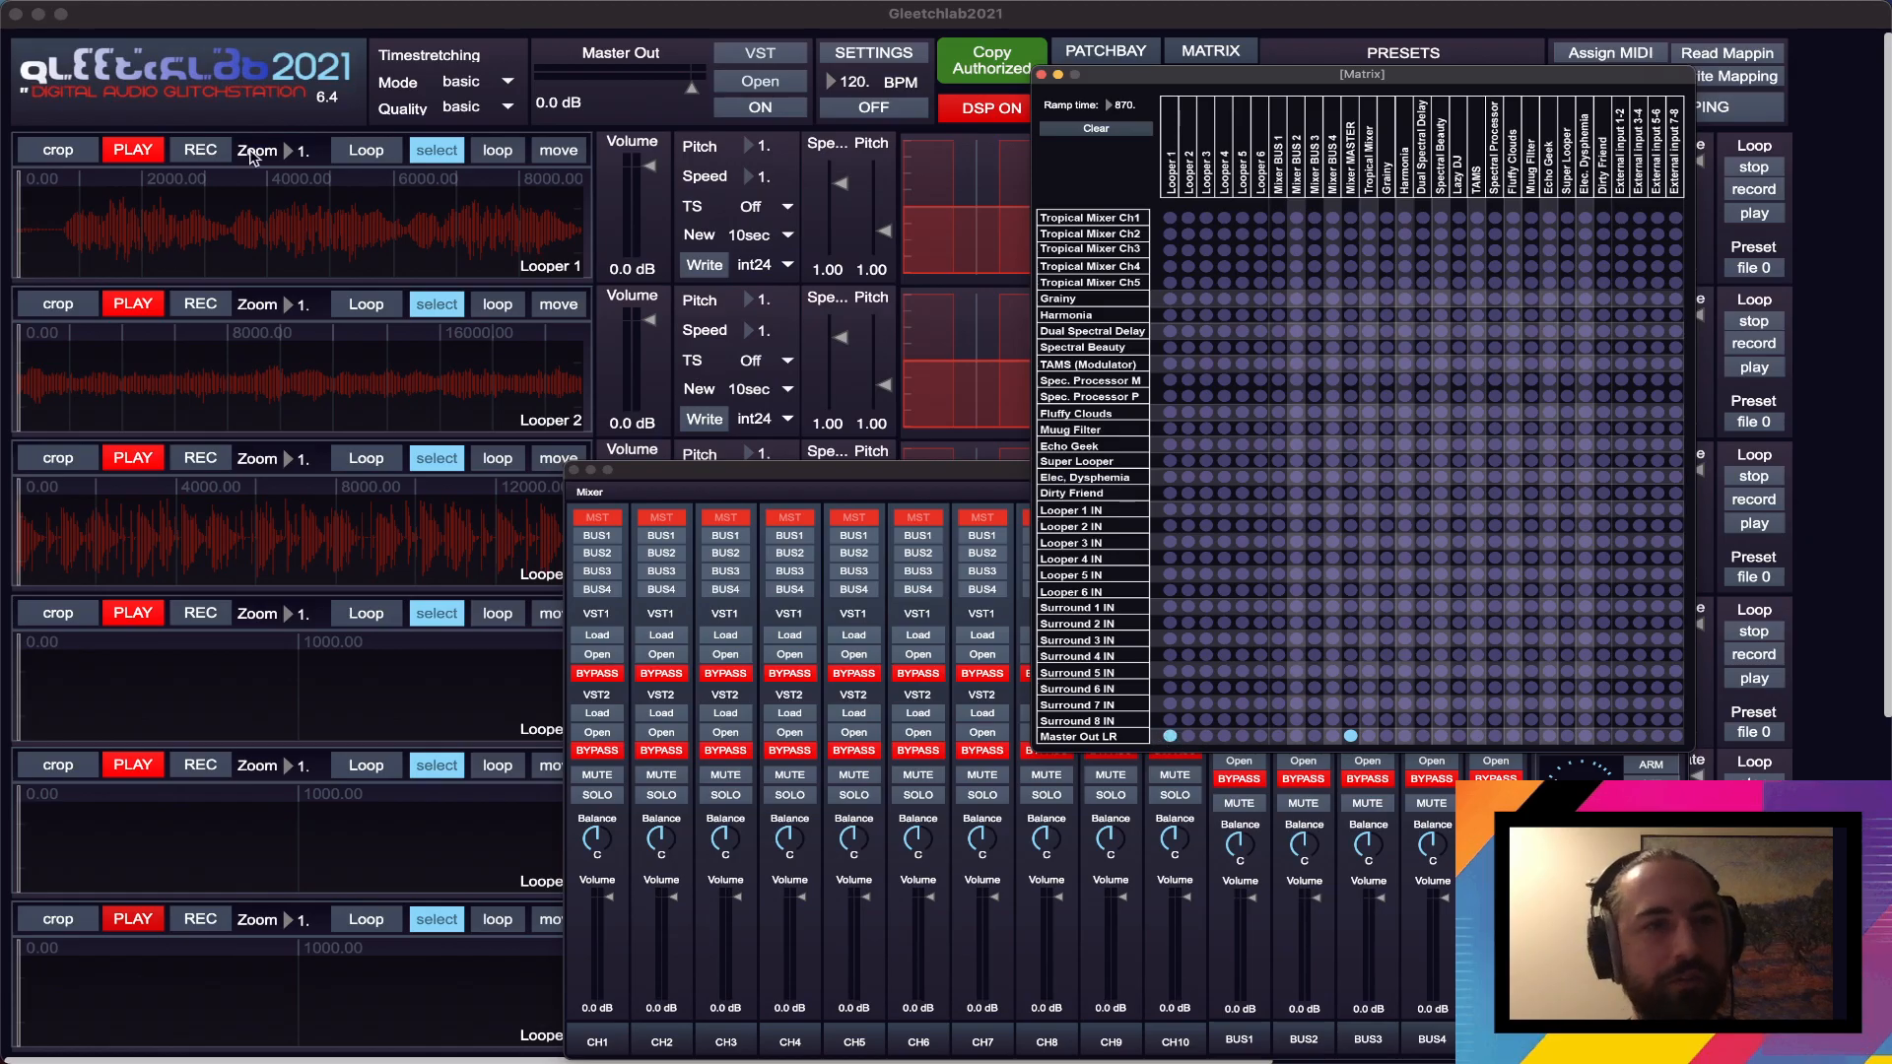
{"action": "left_click", "coordinate": [133, 149]}
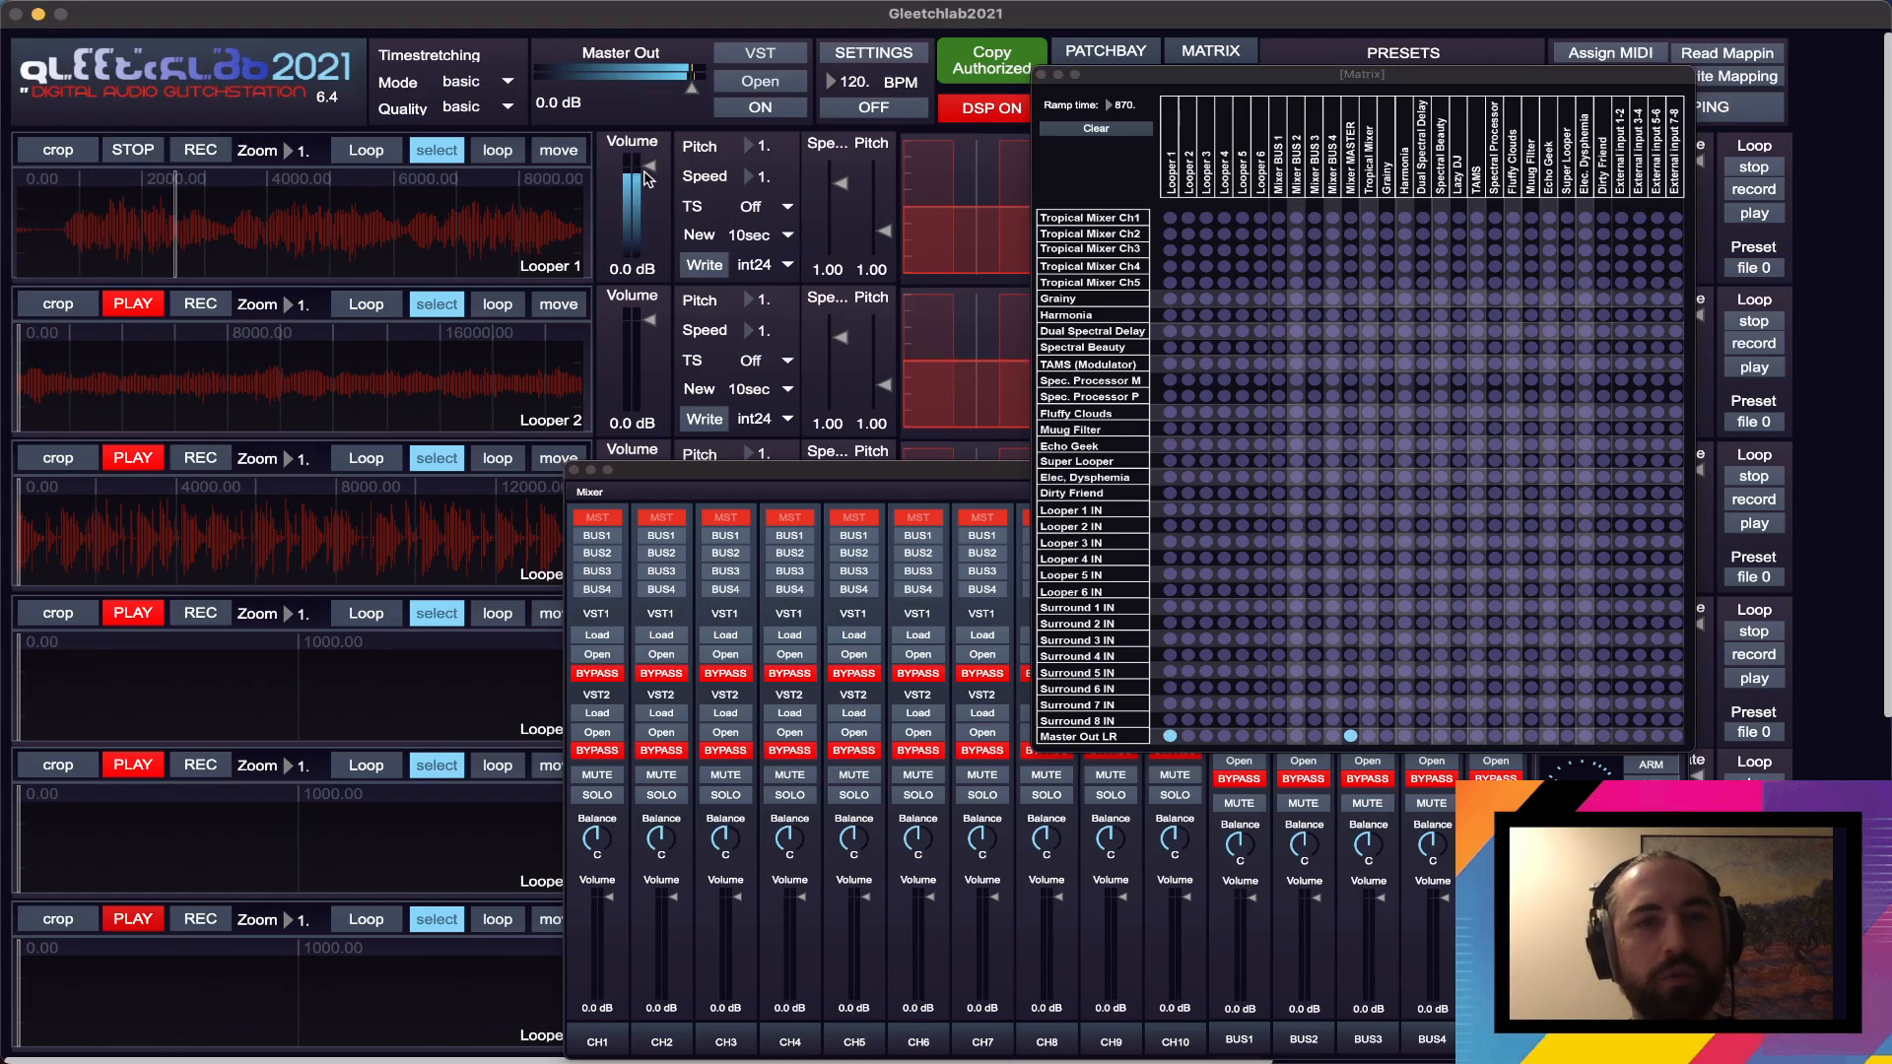
{"action": "left_click_drag", "start_coordinate": [648, 177], "coordinate": [648, 178]}
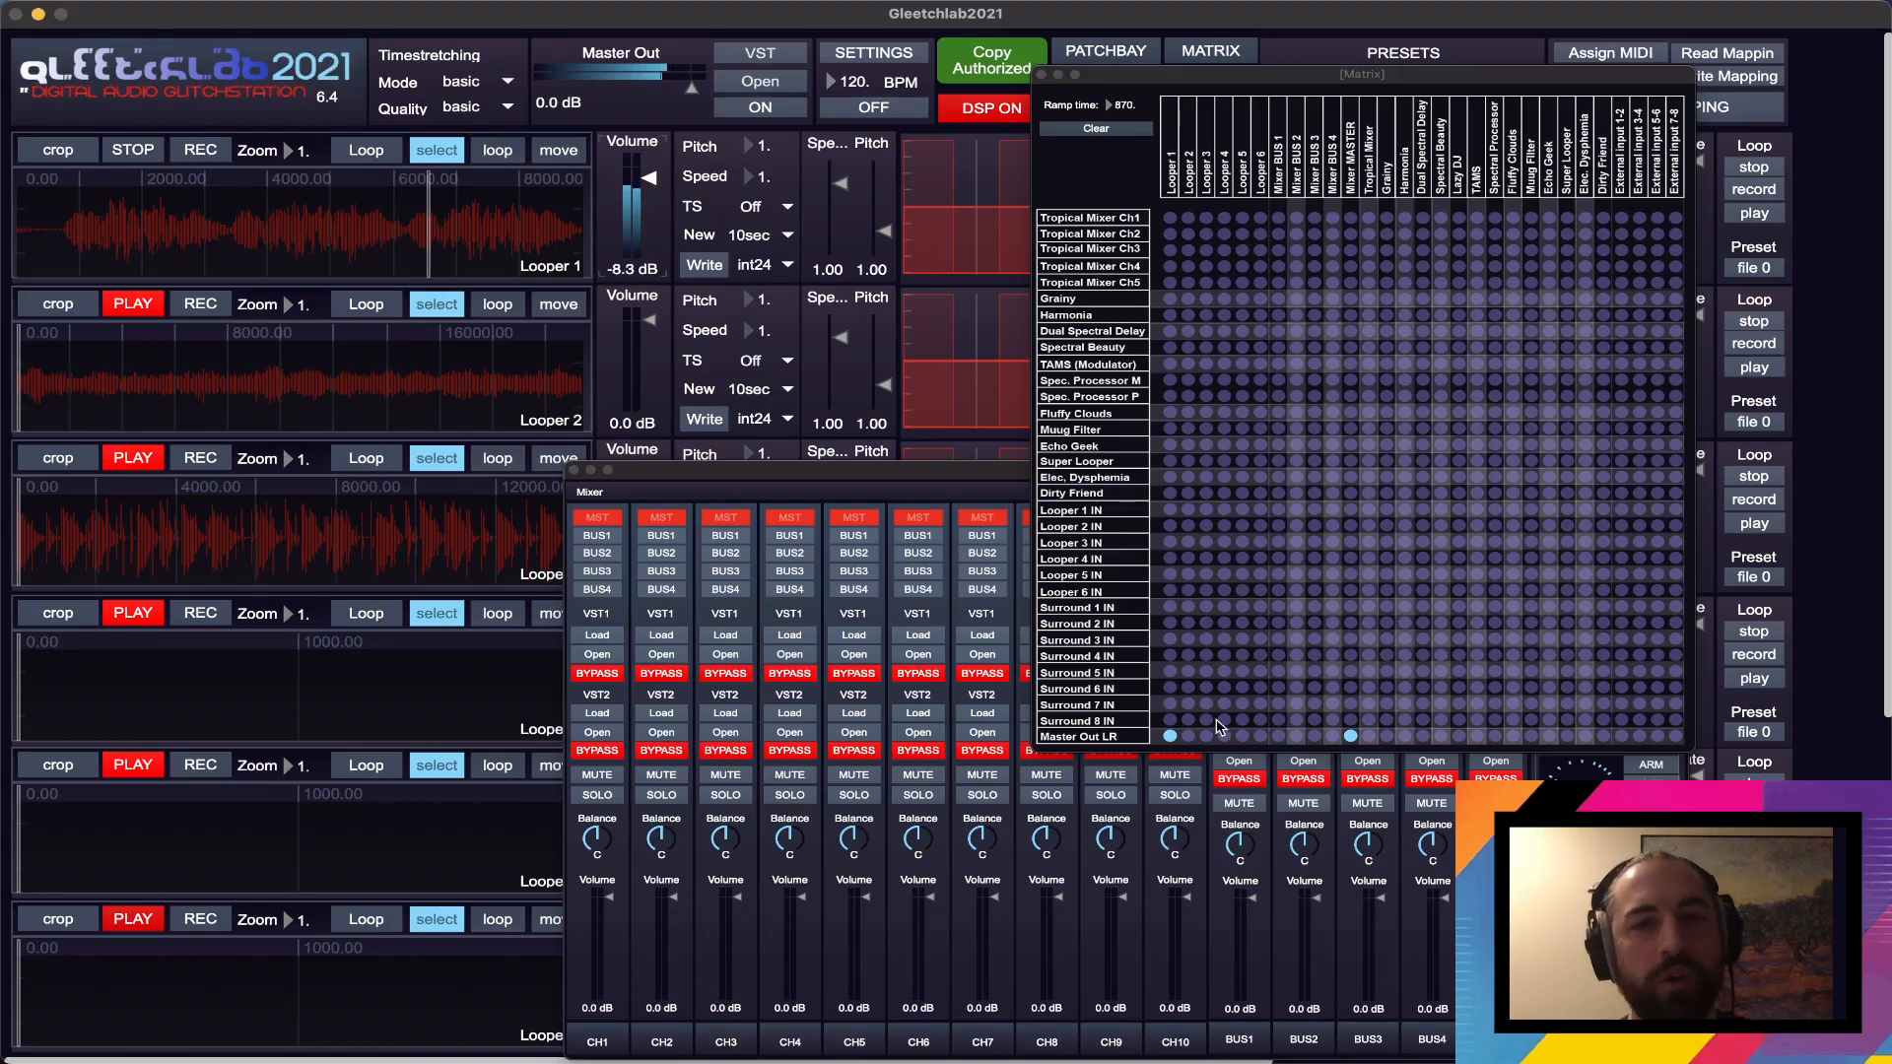
- Switch the Master Out LR routing from Looper 1 to Looper 2 and set the matrix ramp time to 876
{"action": "left_click", "coordinate": [1172, 738]}
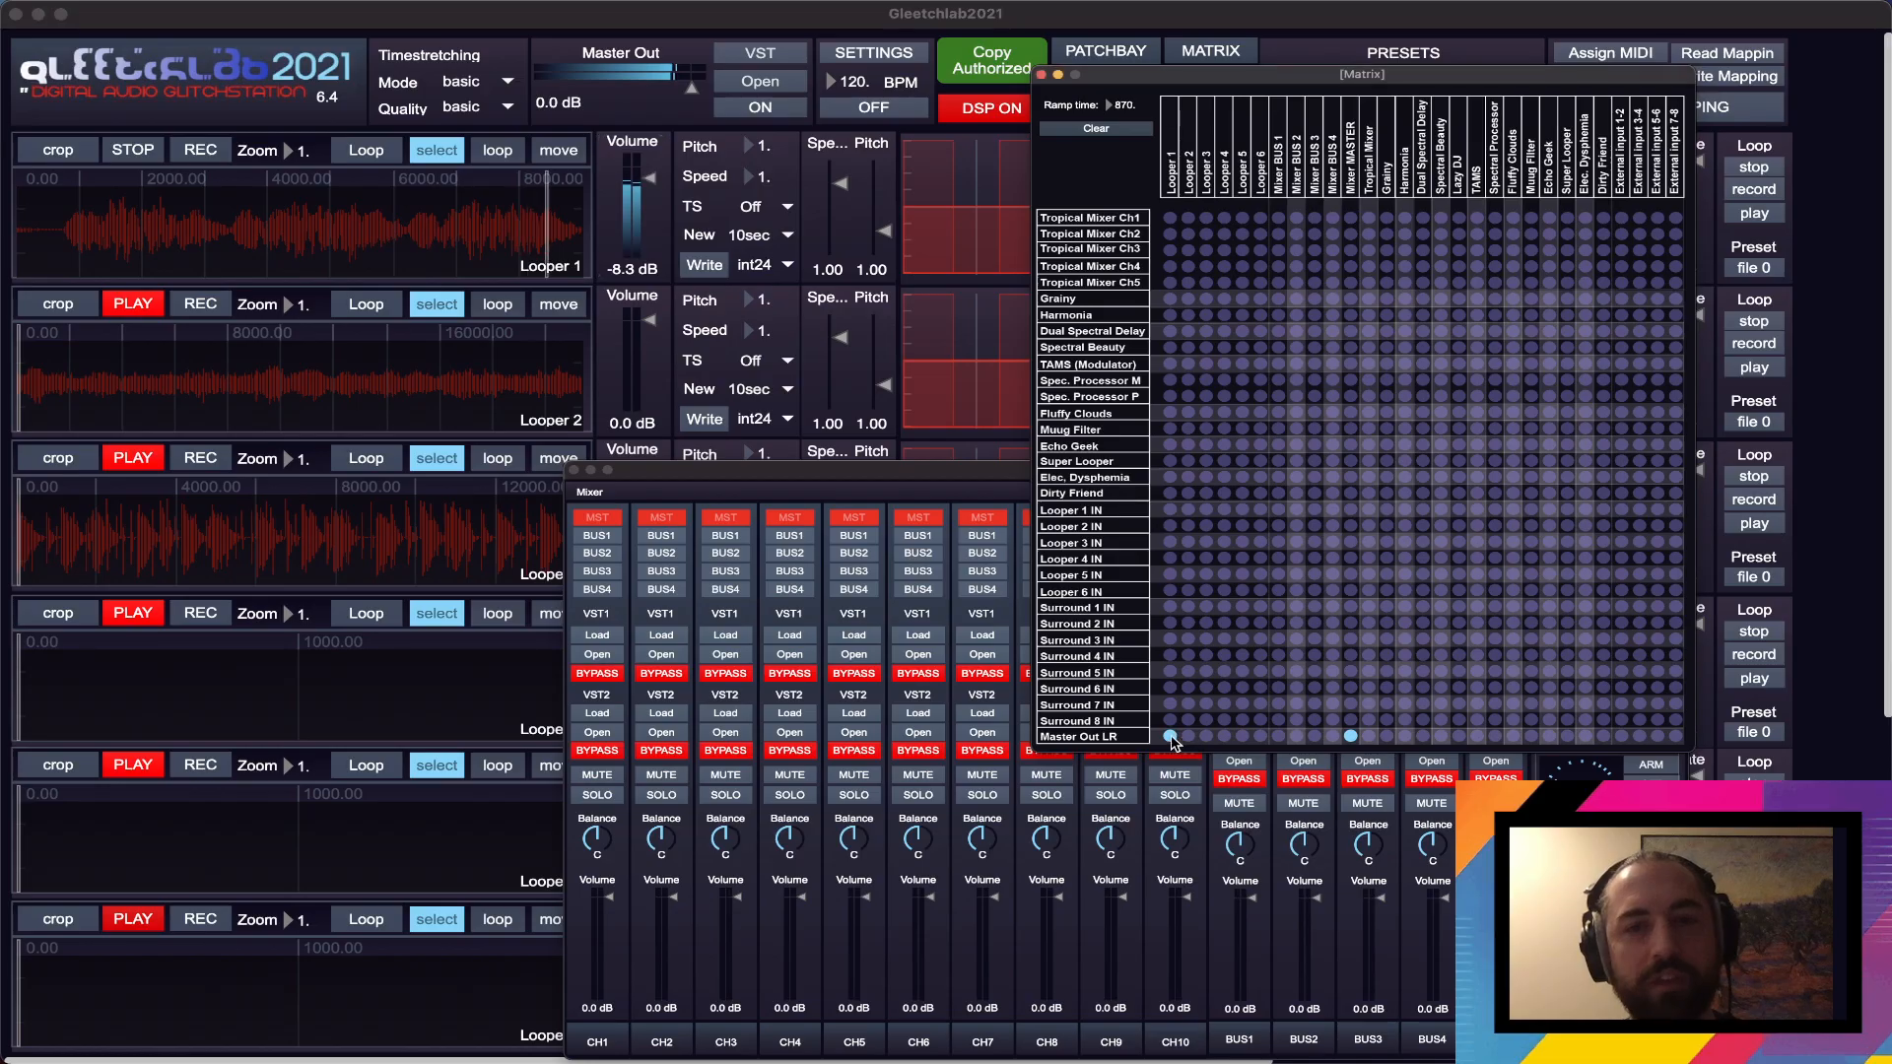
{"action": "left_click", "coordinate": [1187, 736]}
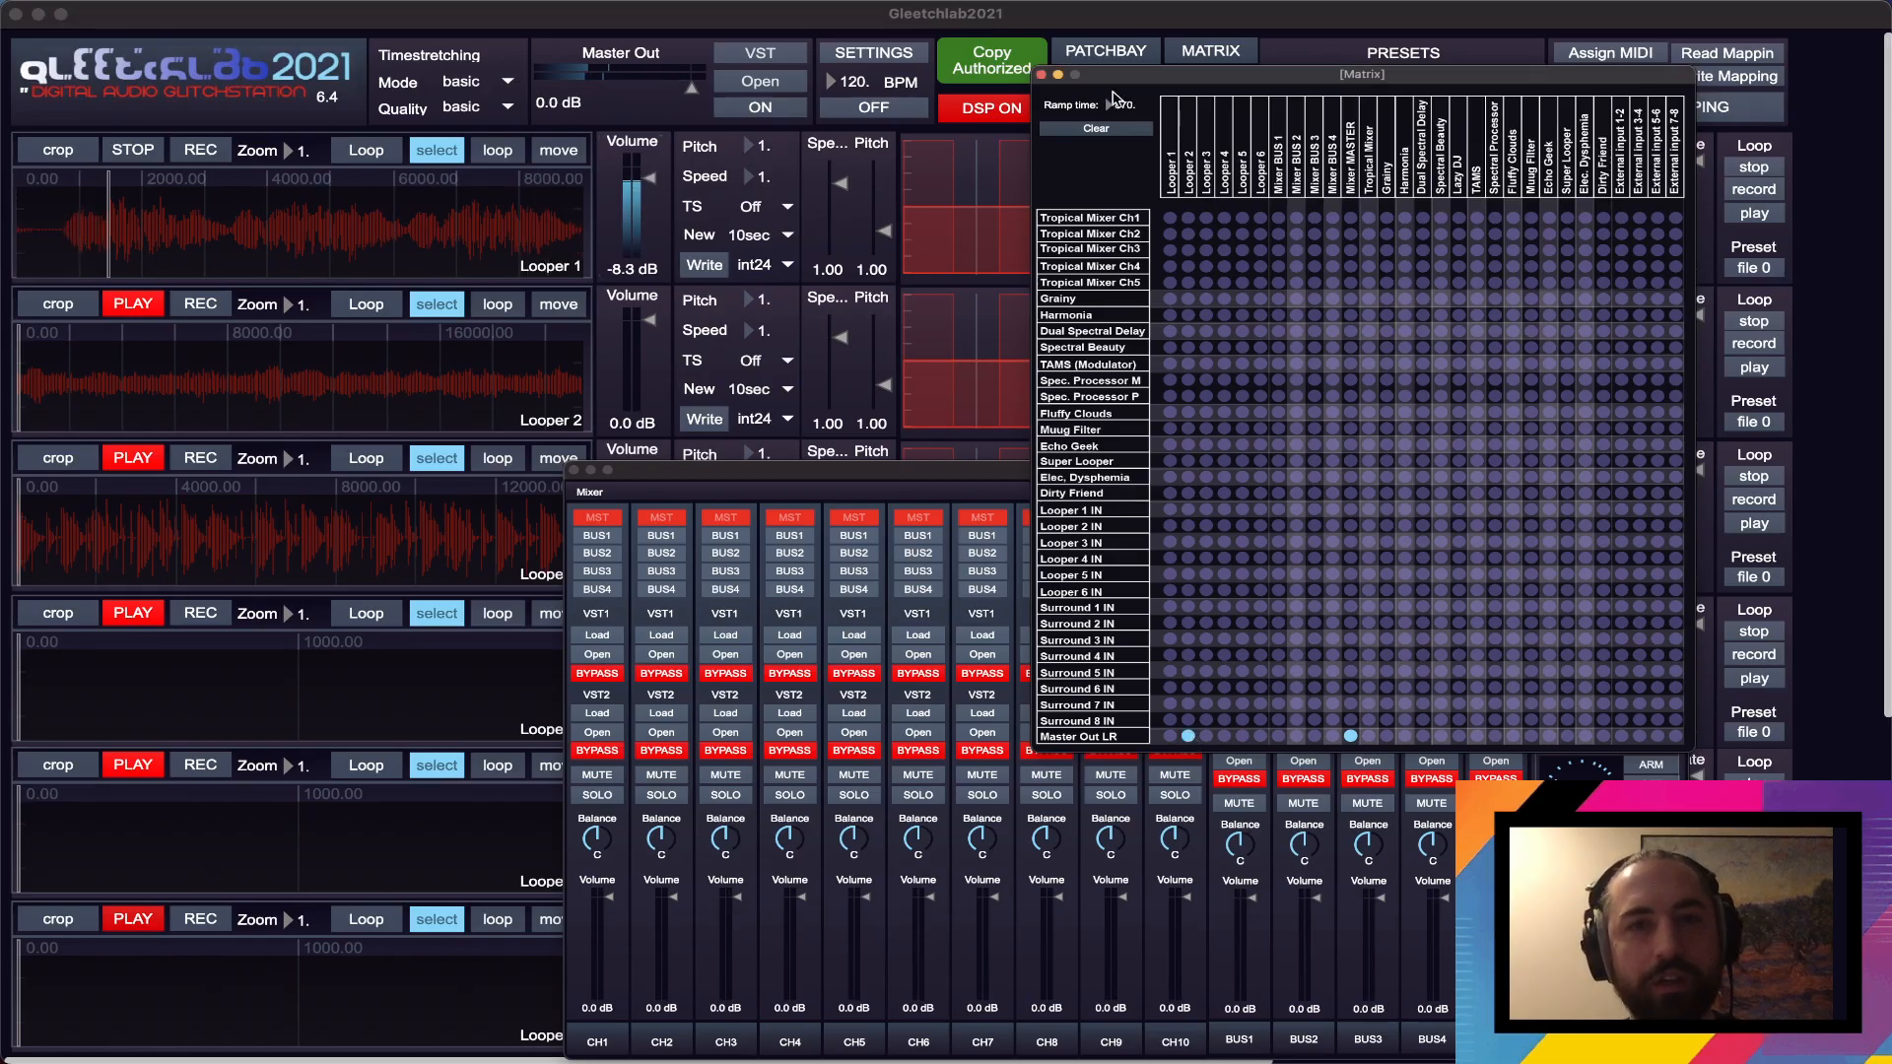
{"action": "left_click_drag", "start_coordinate": [1121, 105], "coordinate": [1120, 100]}
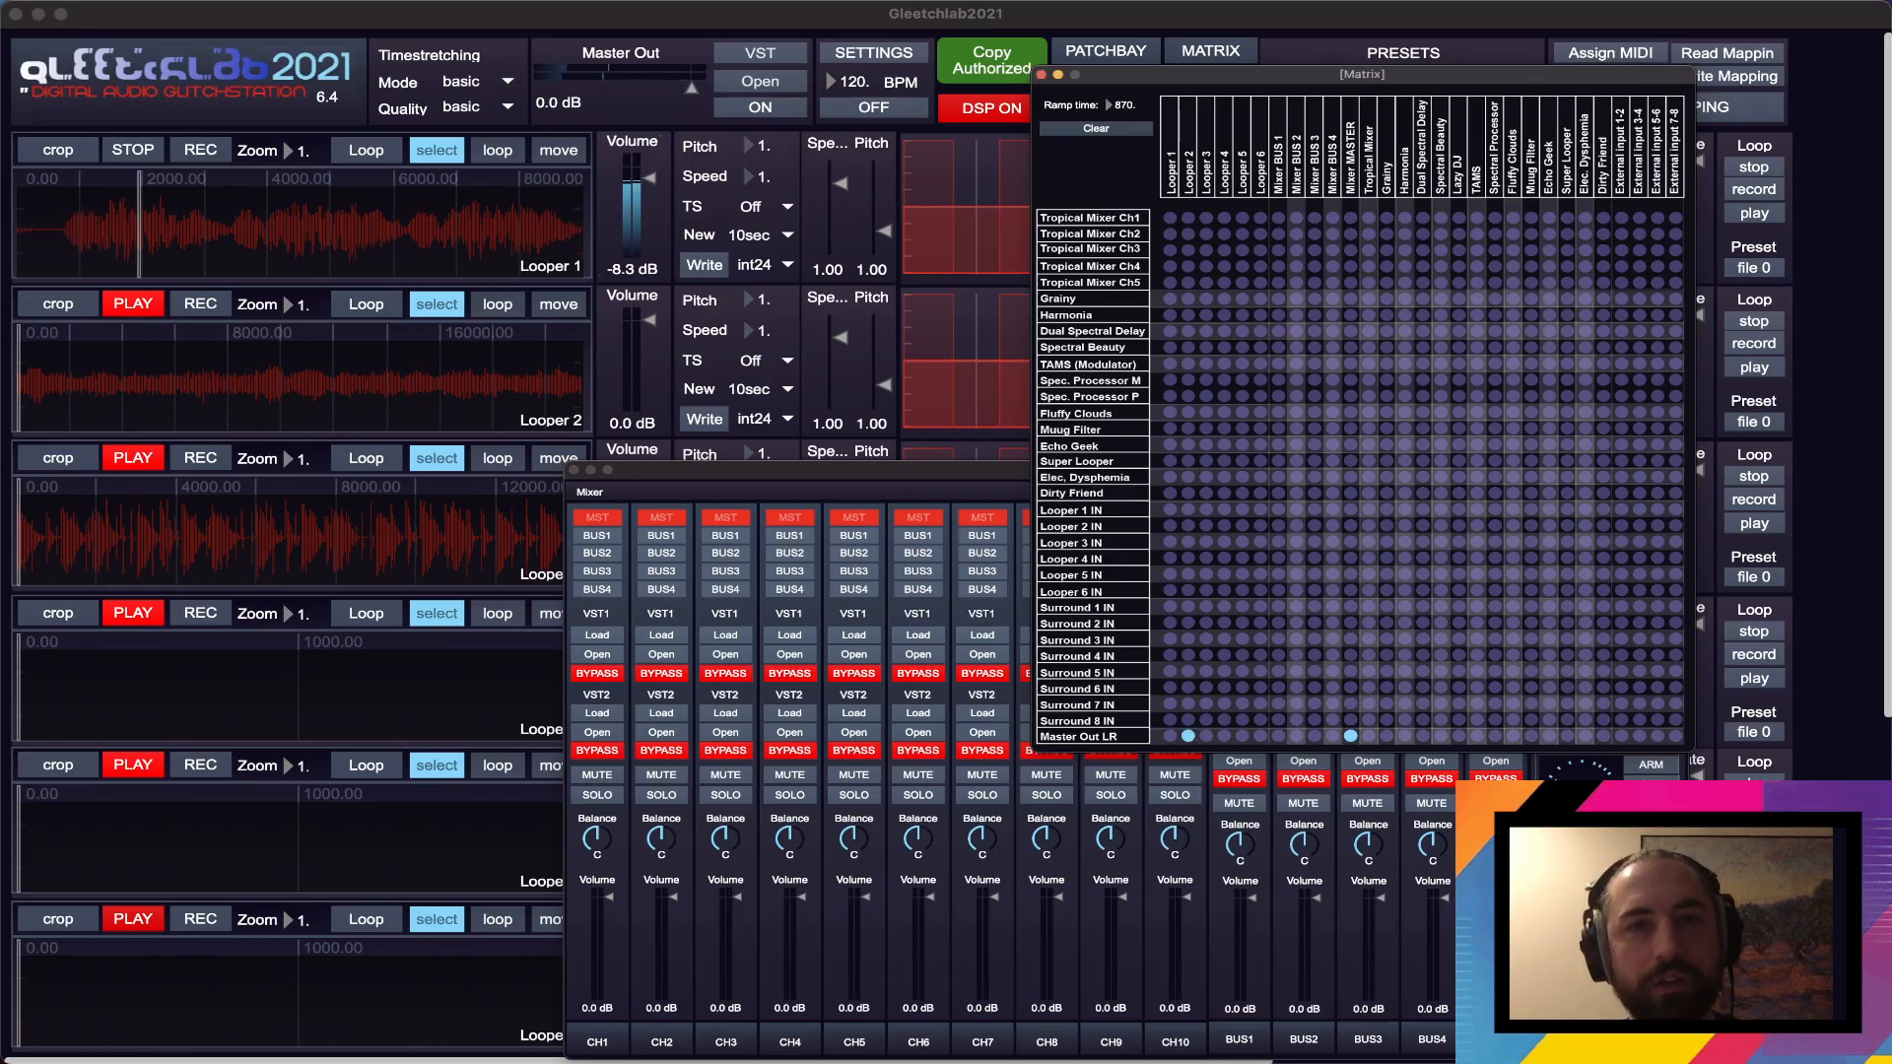
- Play Looper 2 with its volume at about -5.3 dB and its speed at about 0.76
{"action": "left_click", "coordinate": [168, 305]}
{"action": "left_click", "coordinate": [167, 304]}
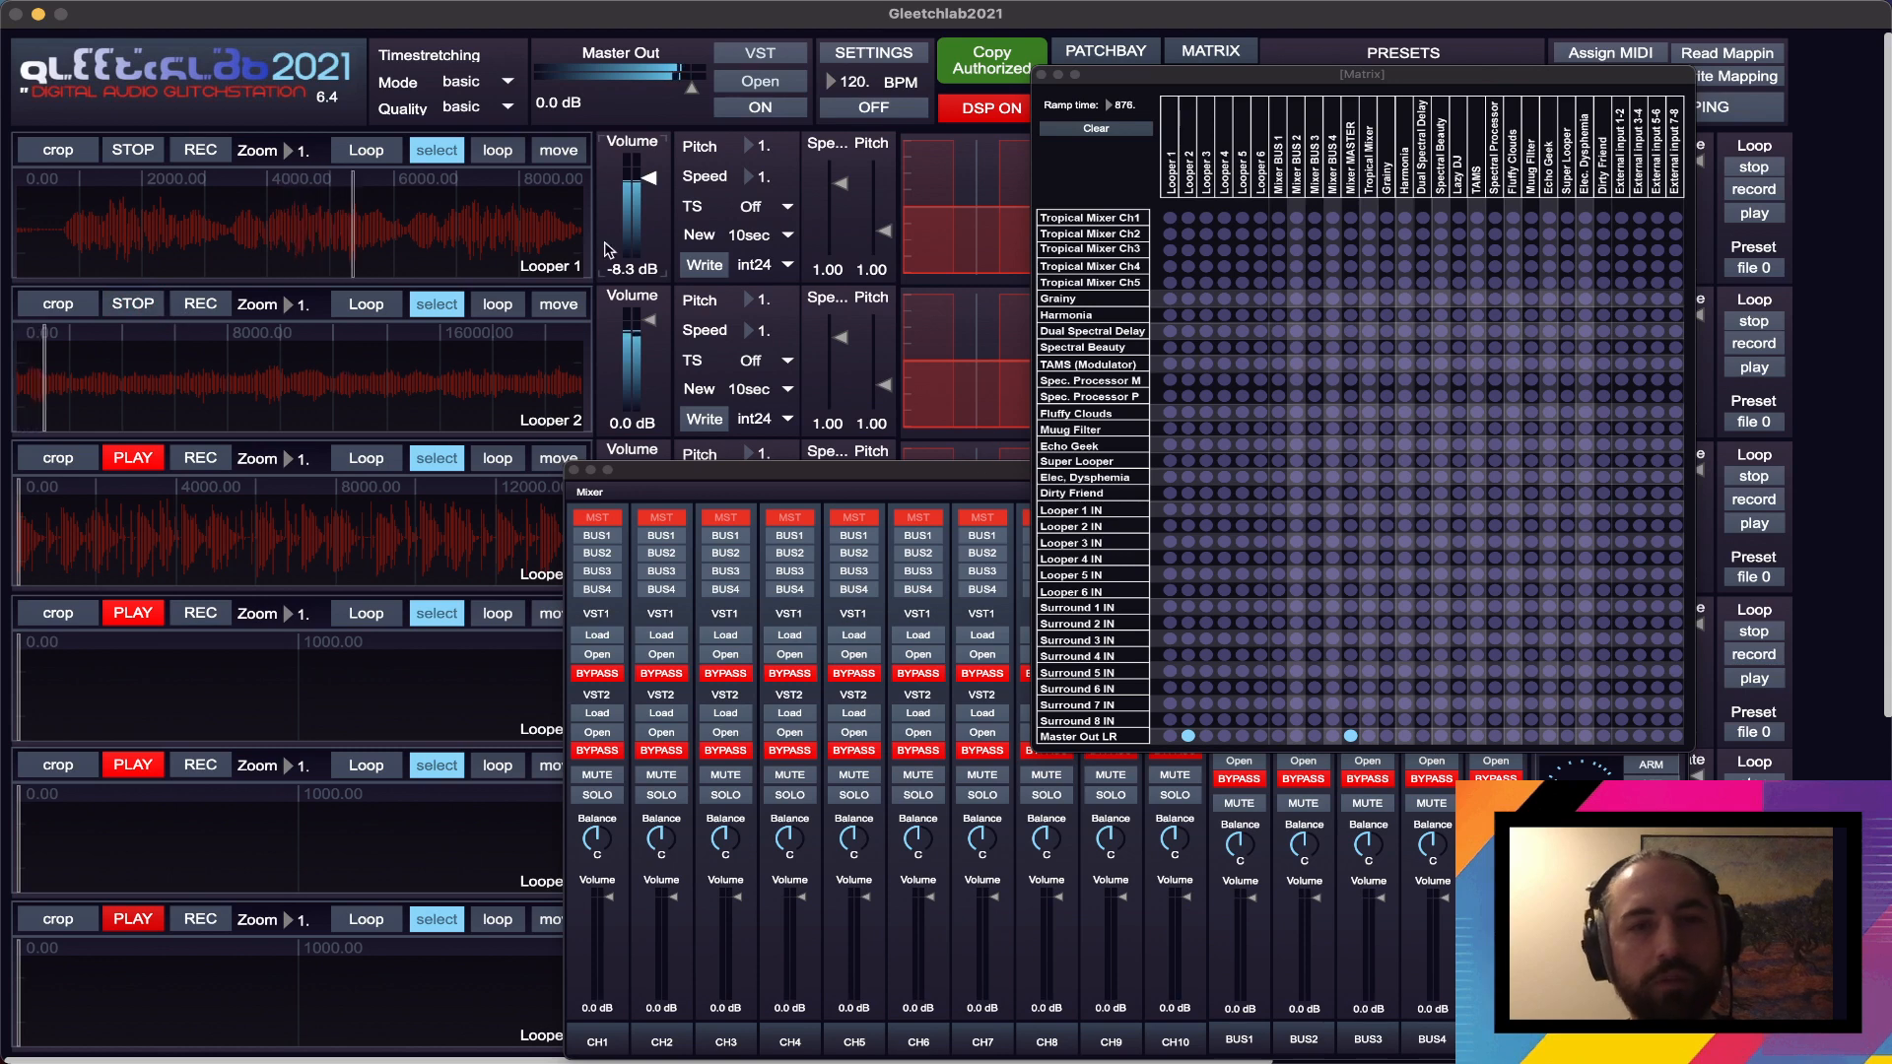
{"action": "left_click_drag", "start_coordinate": [649, 320], "coordinate": [649, 328]}
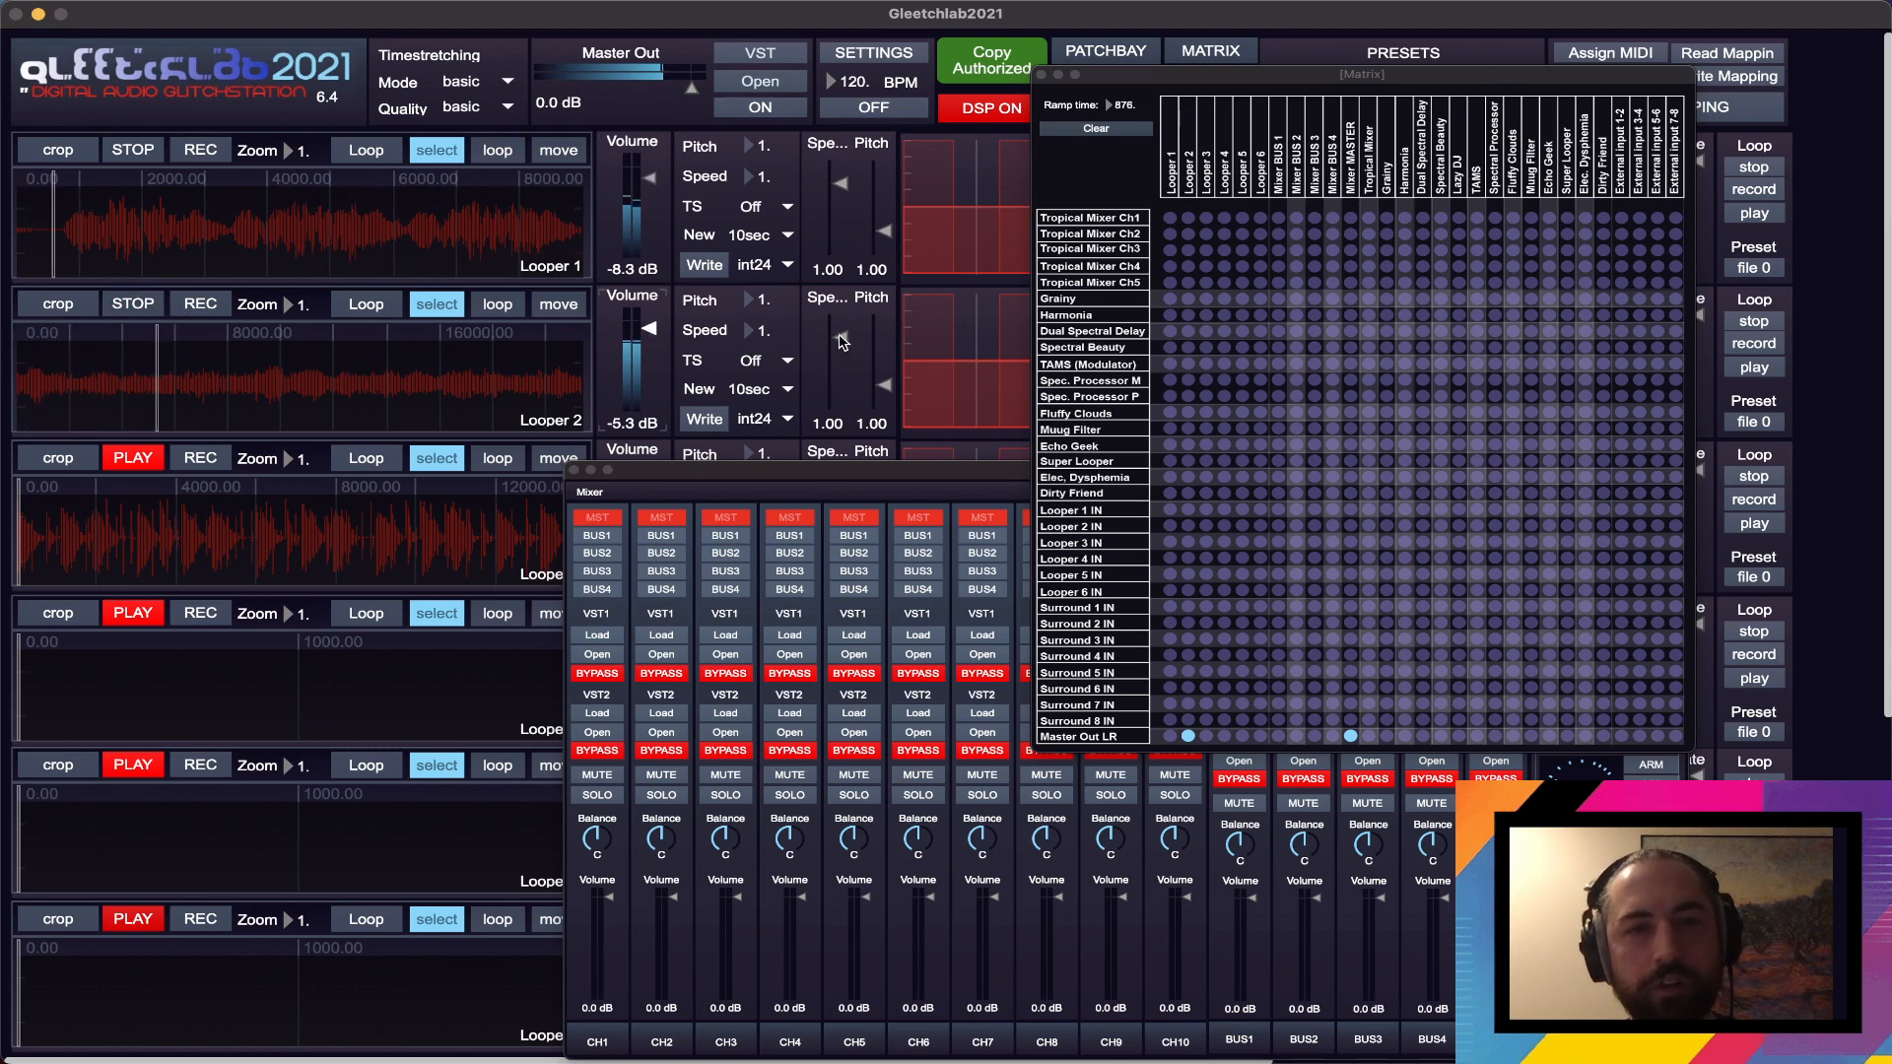
{"action": "left_click_drag", "start_coordinate": [842, 342], "coordinate": [841, 345]}
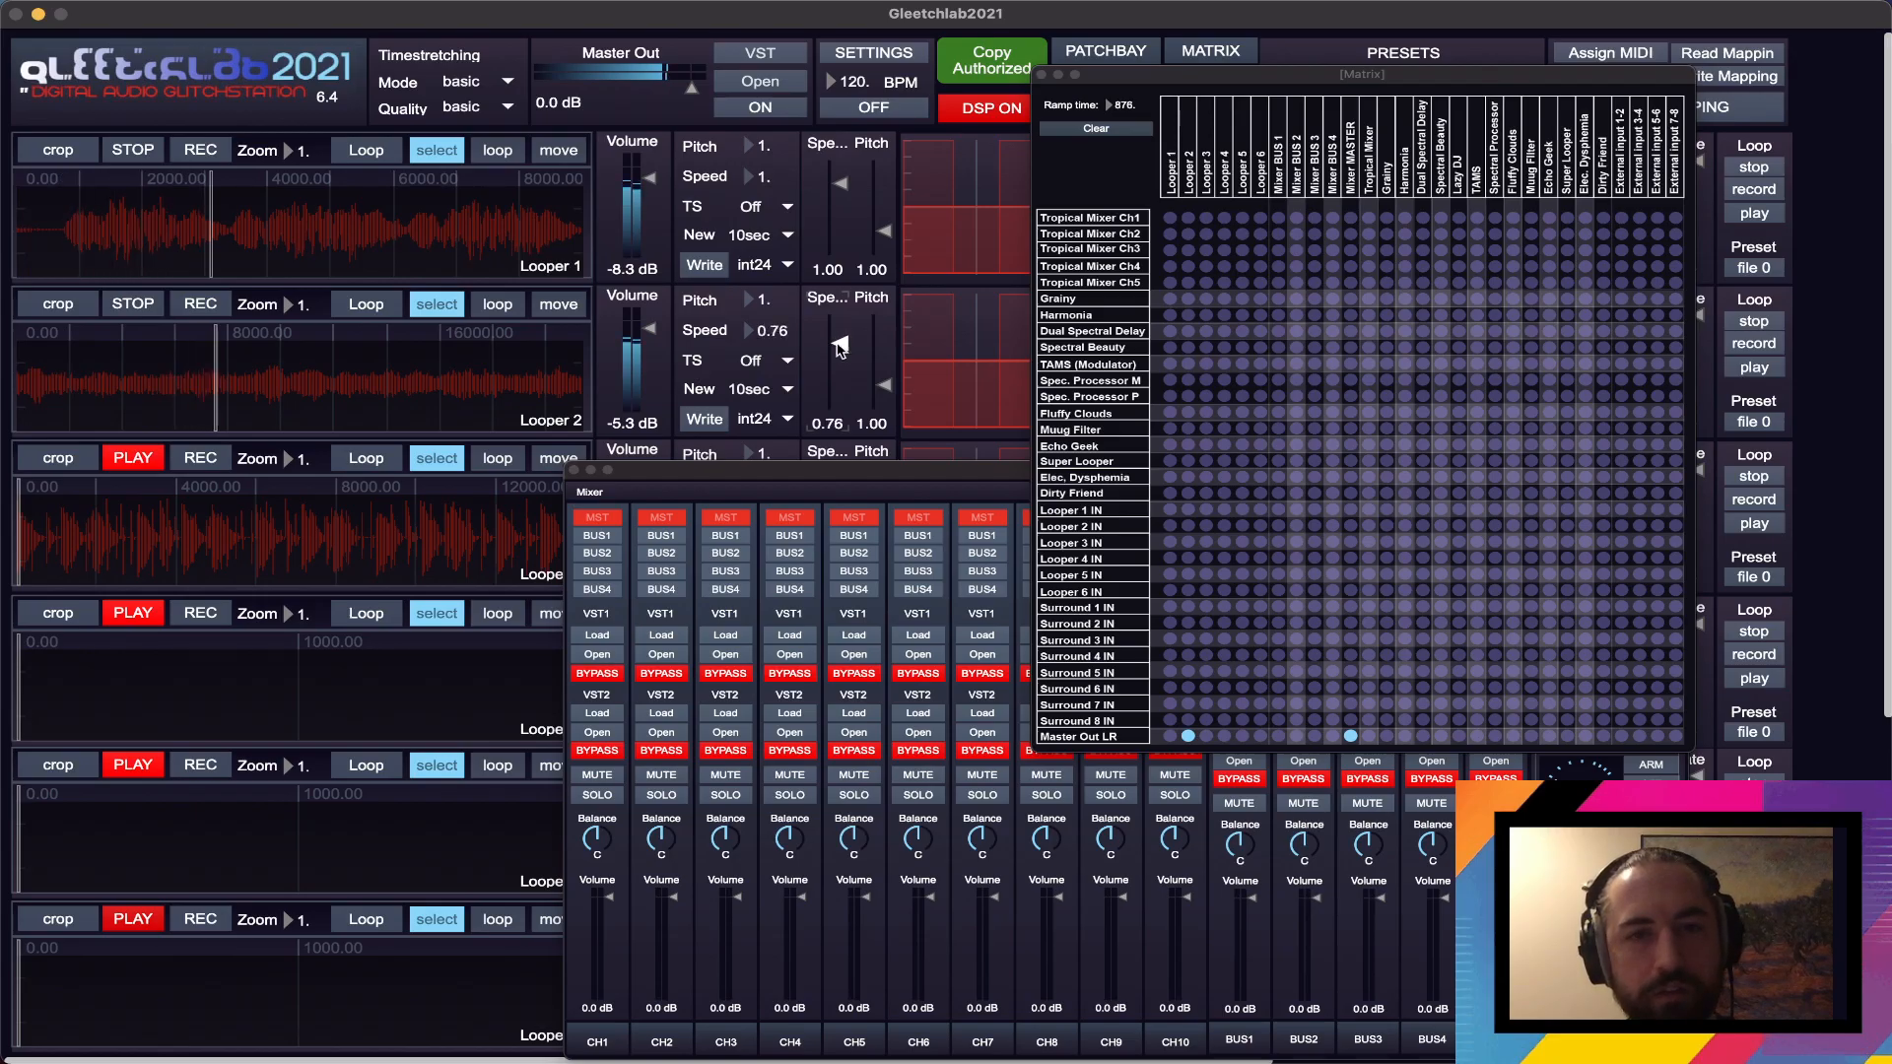
- Set the timestretching mode to extremestretch
{"action": "left_click", "coordinate": [486, 108]}
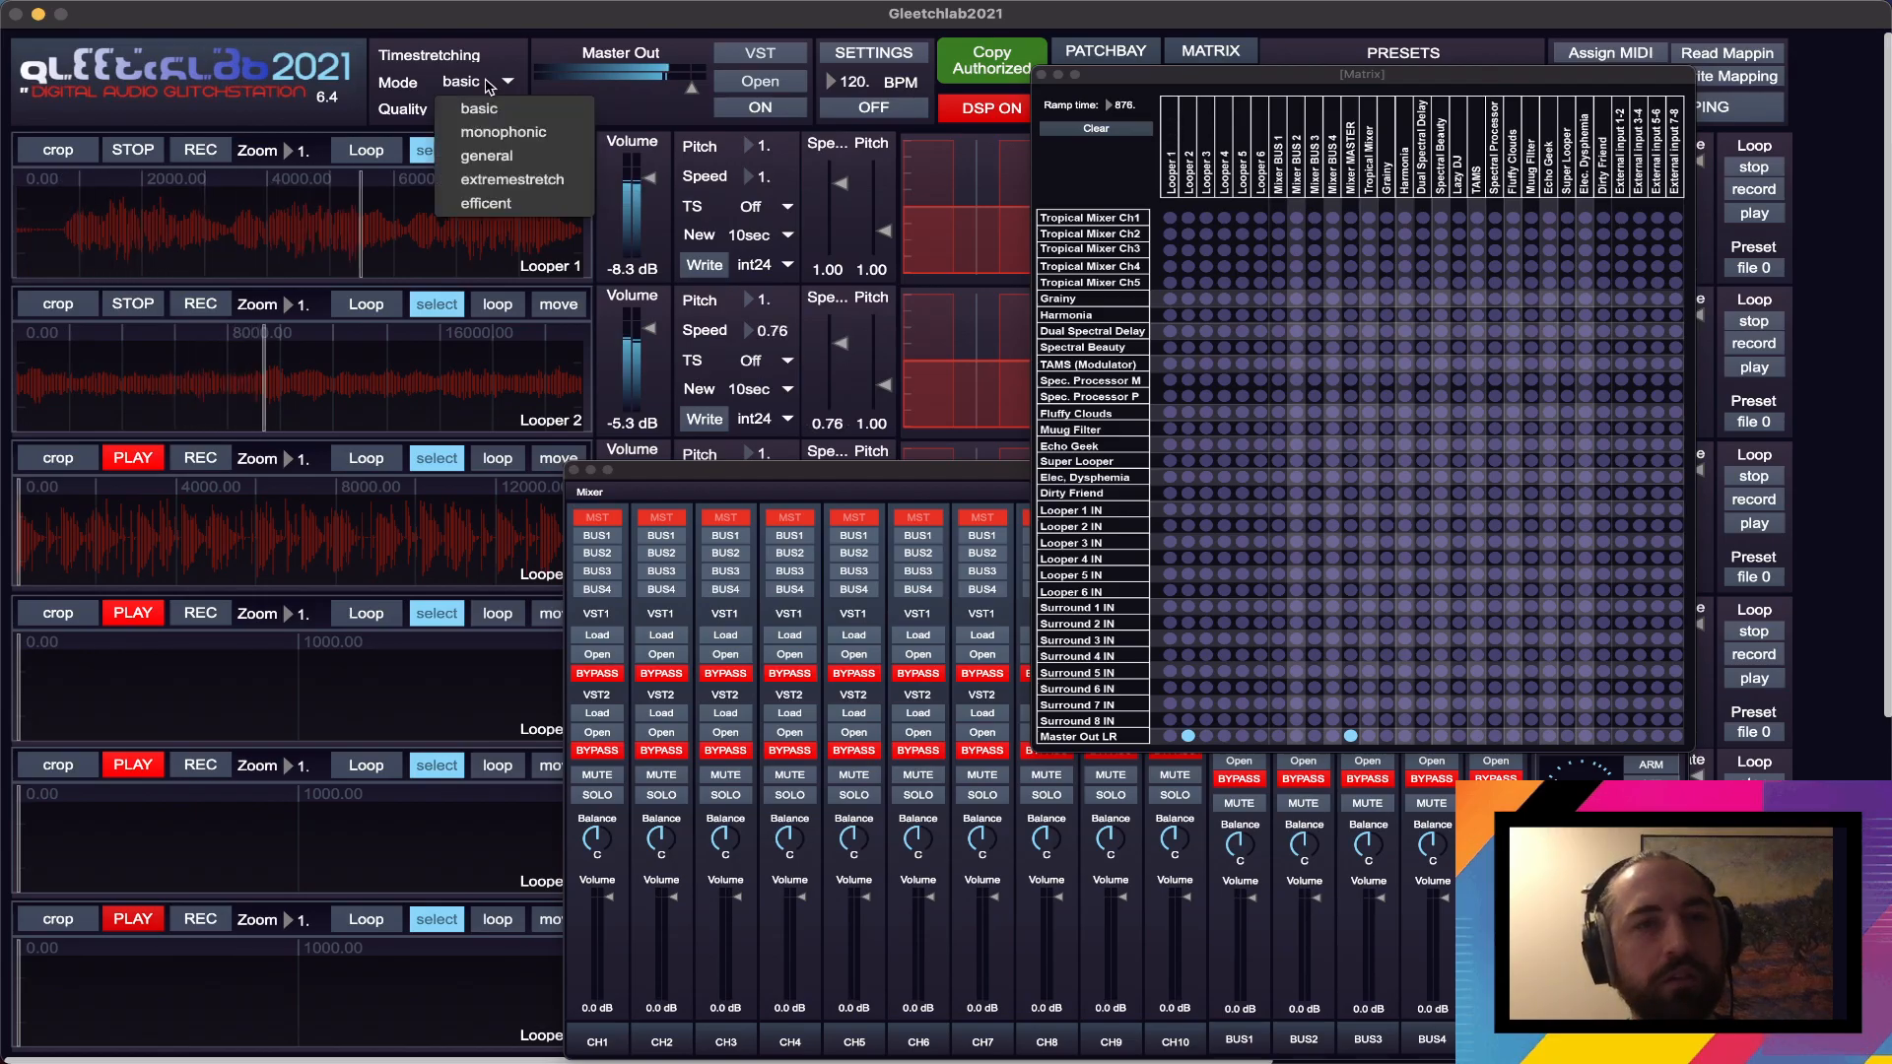
{"action": "left_click", "coordinate": [504, 179]}
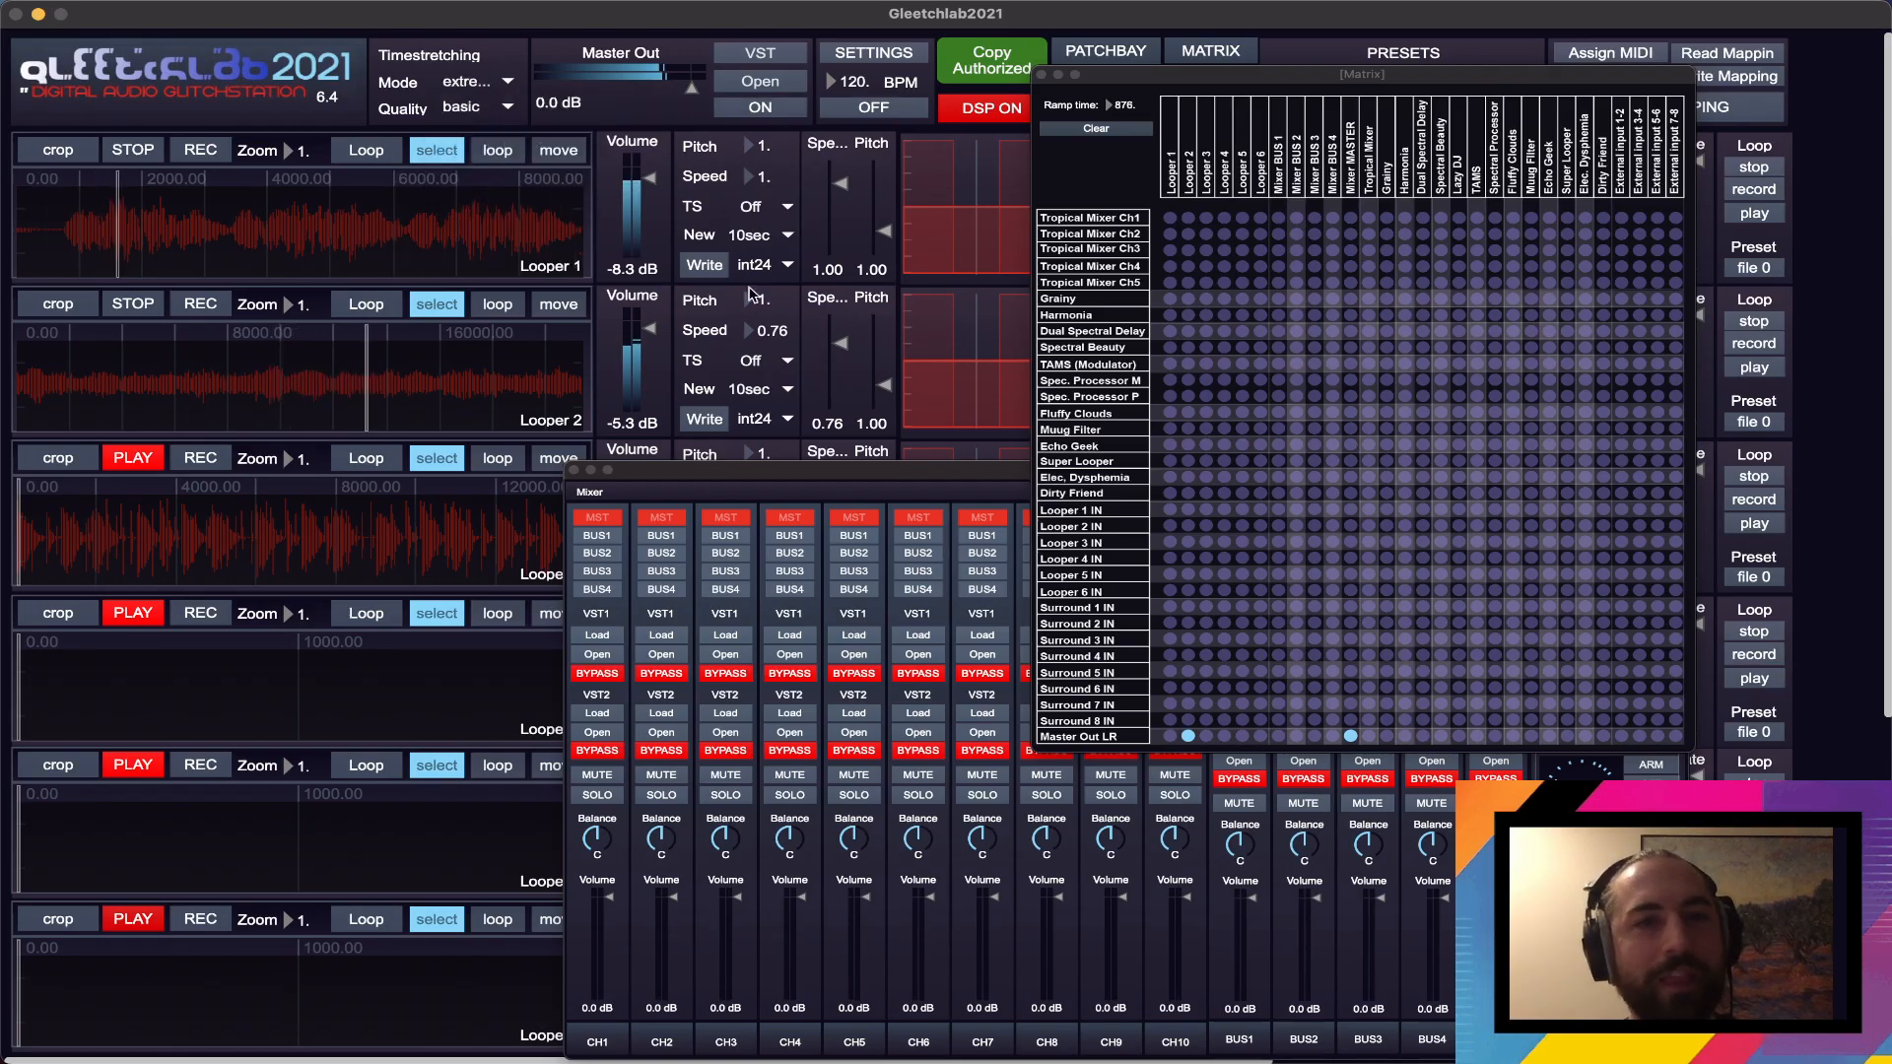
- Switch the Master Out LR routing from Looper 2 to Looper 3 and play Looper 3 at about -7.2 dB
{"action": "left_click", "coordinate": [1187, 736]}
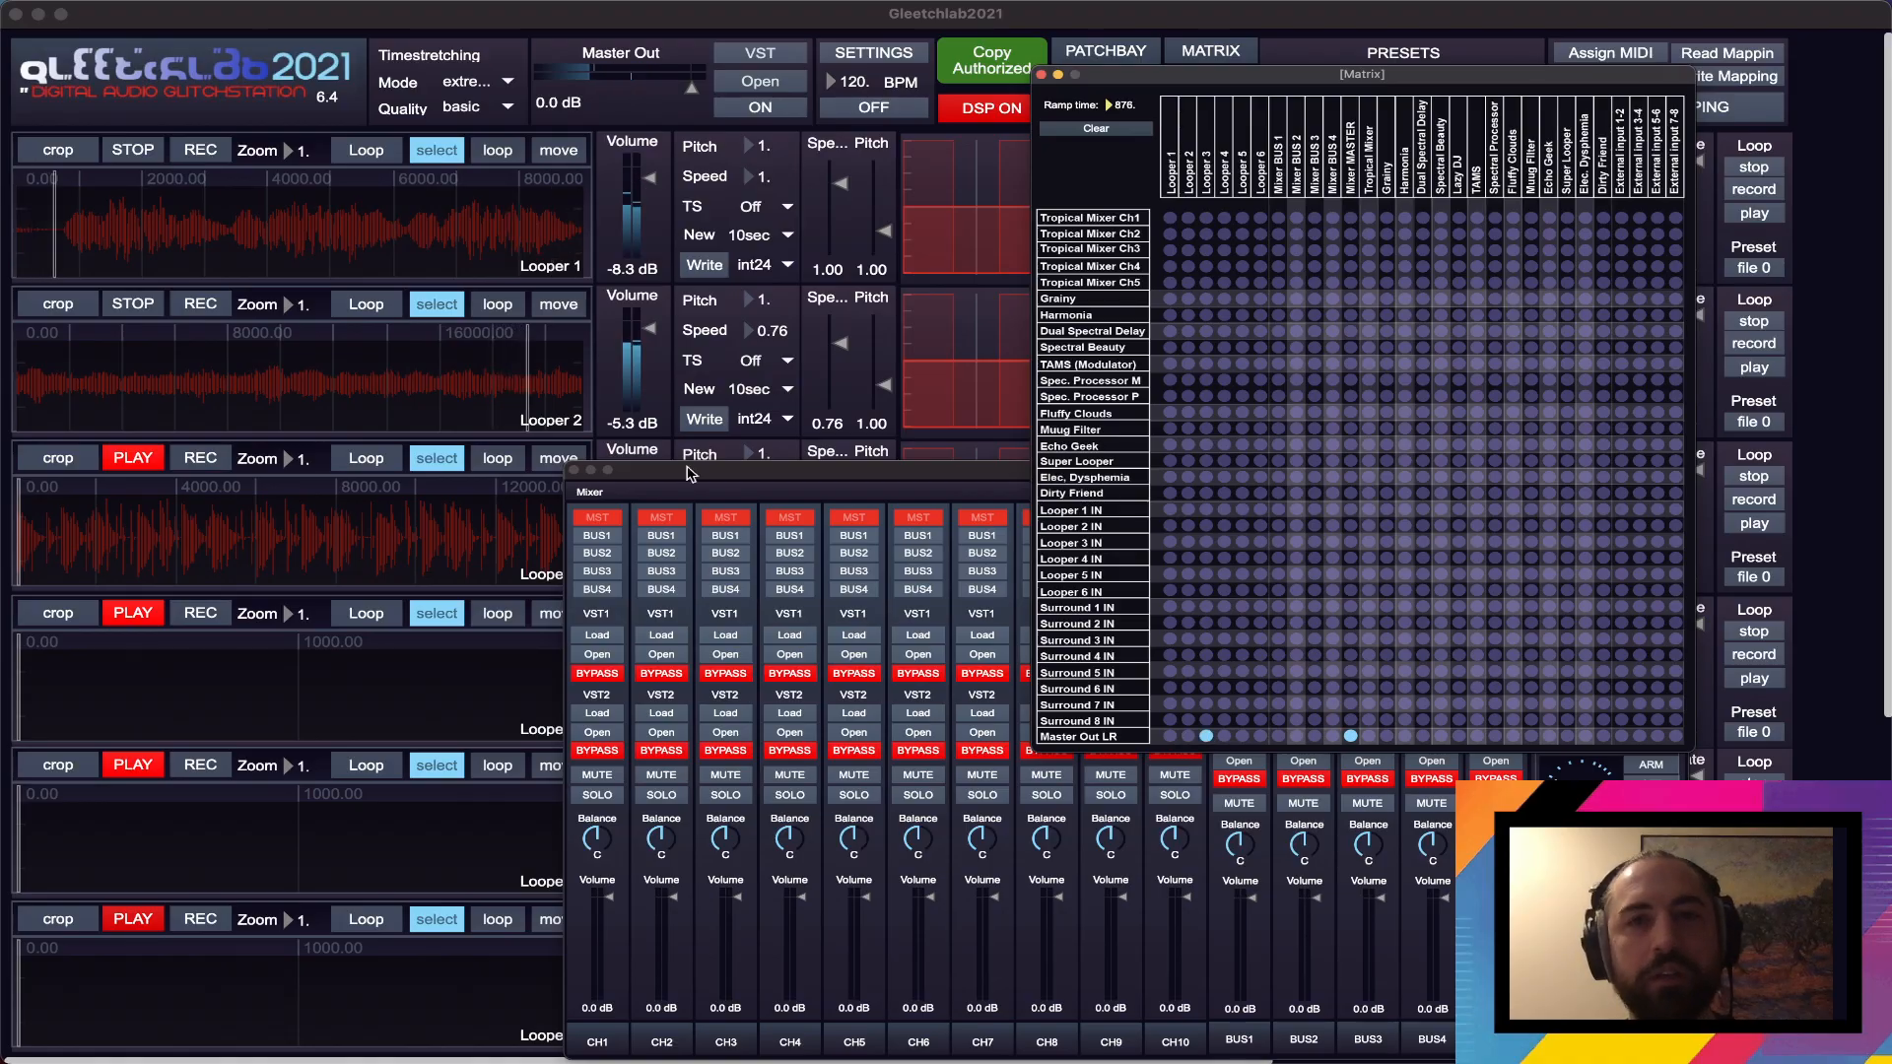
{"action": "left_click", "coordinate": [126, 457]}
{"action": "left_click_drag", "start_coordinate": [713, 471], "coordinate": [717, 617]}
{"action": "left_click_drag", "start_coordinate": [643, 535], "coordinate": [642, 557]}
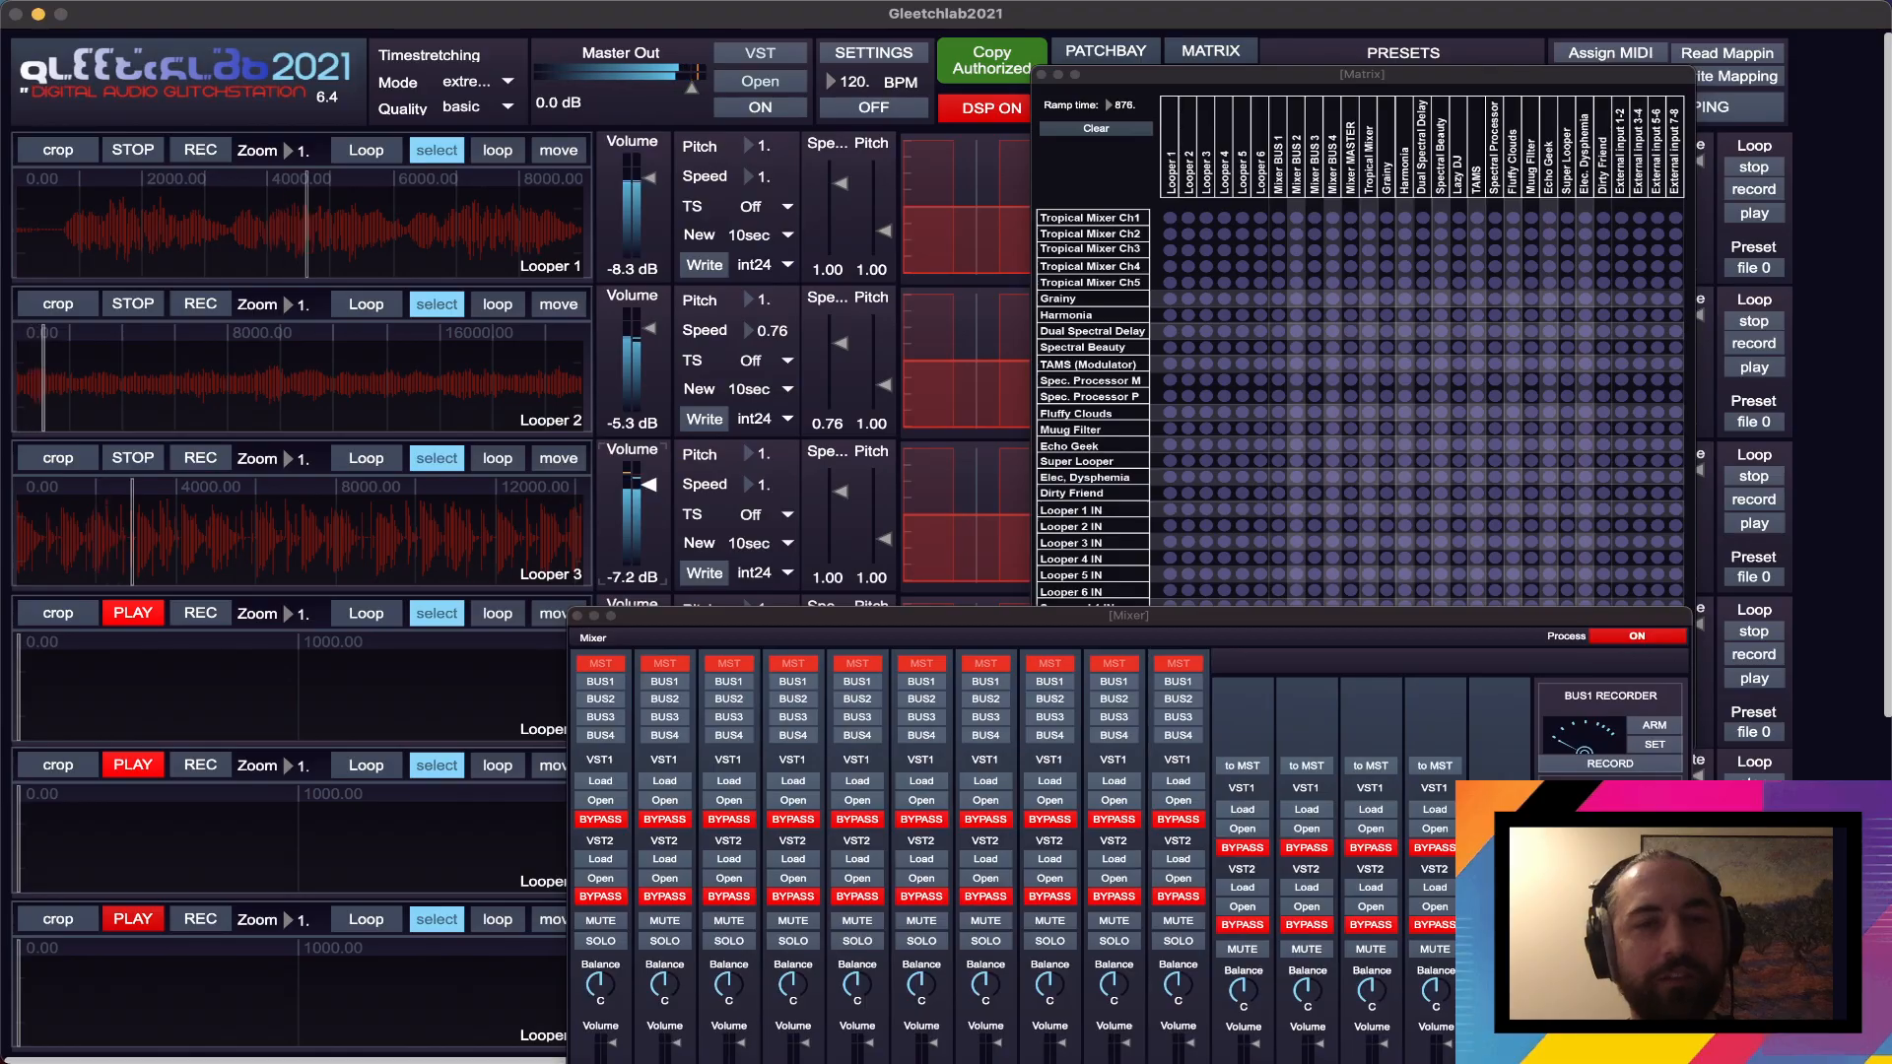
- Close the Matrix and Mixer windows to uncover all the looper controls
{"action": "left_click_drag", "start_coordinate": [724, 631], "coordinate": [284, 271]}
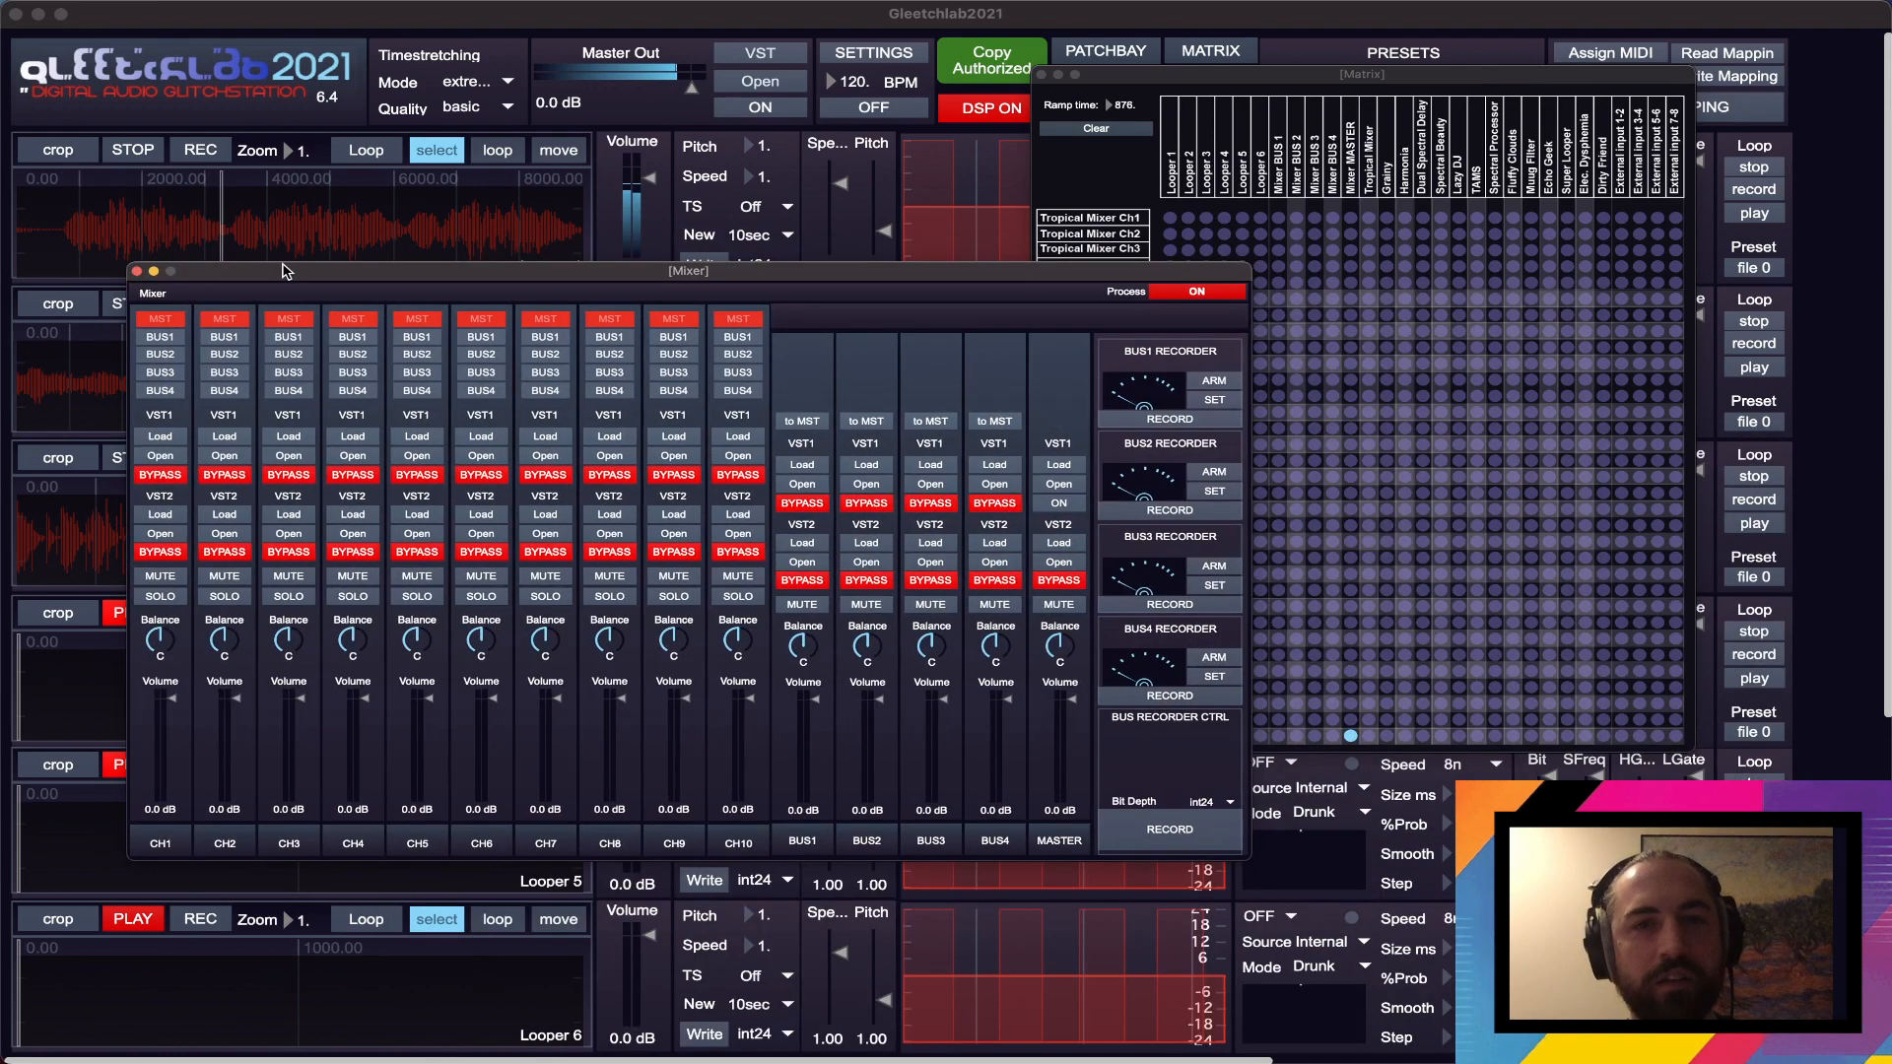
{"action": "left_click", "coordinate": [1043, 76]}
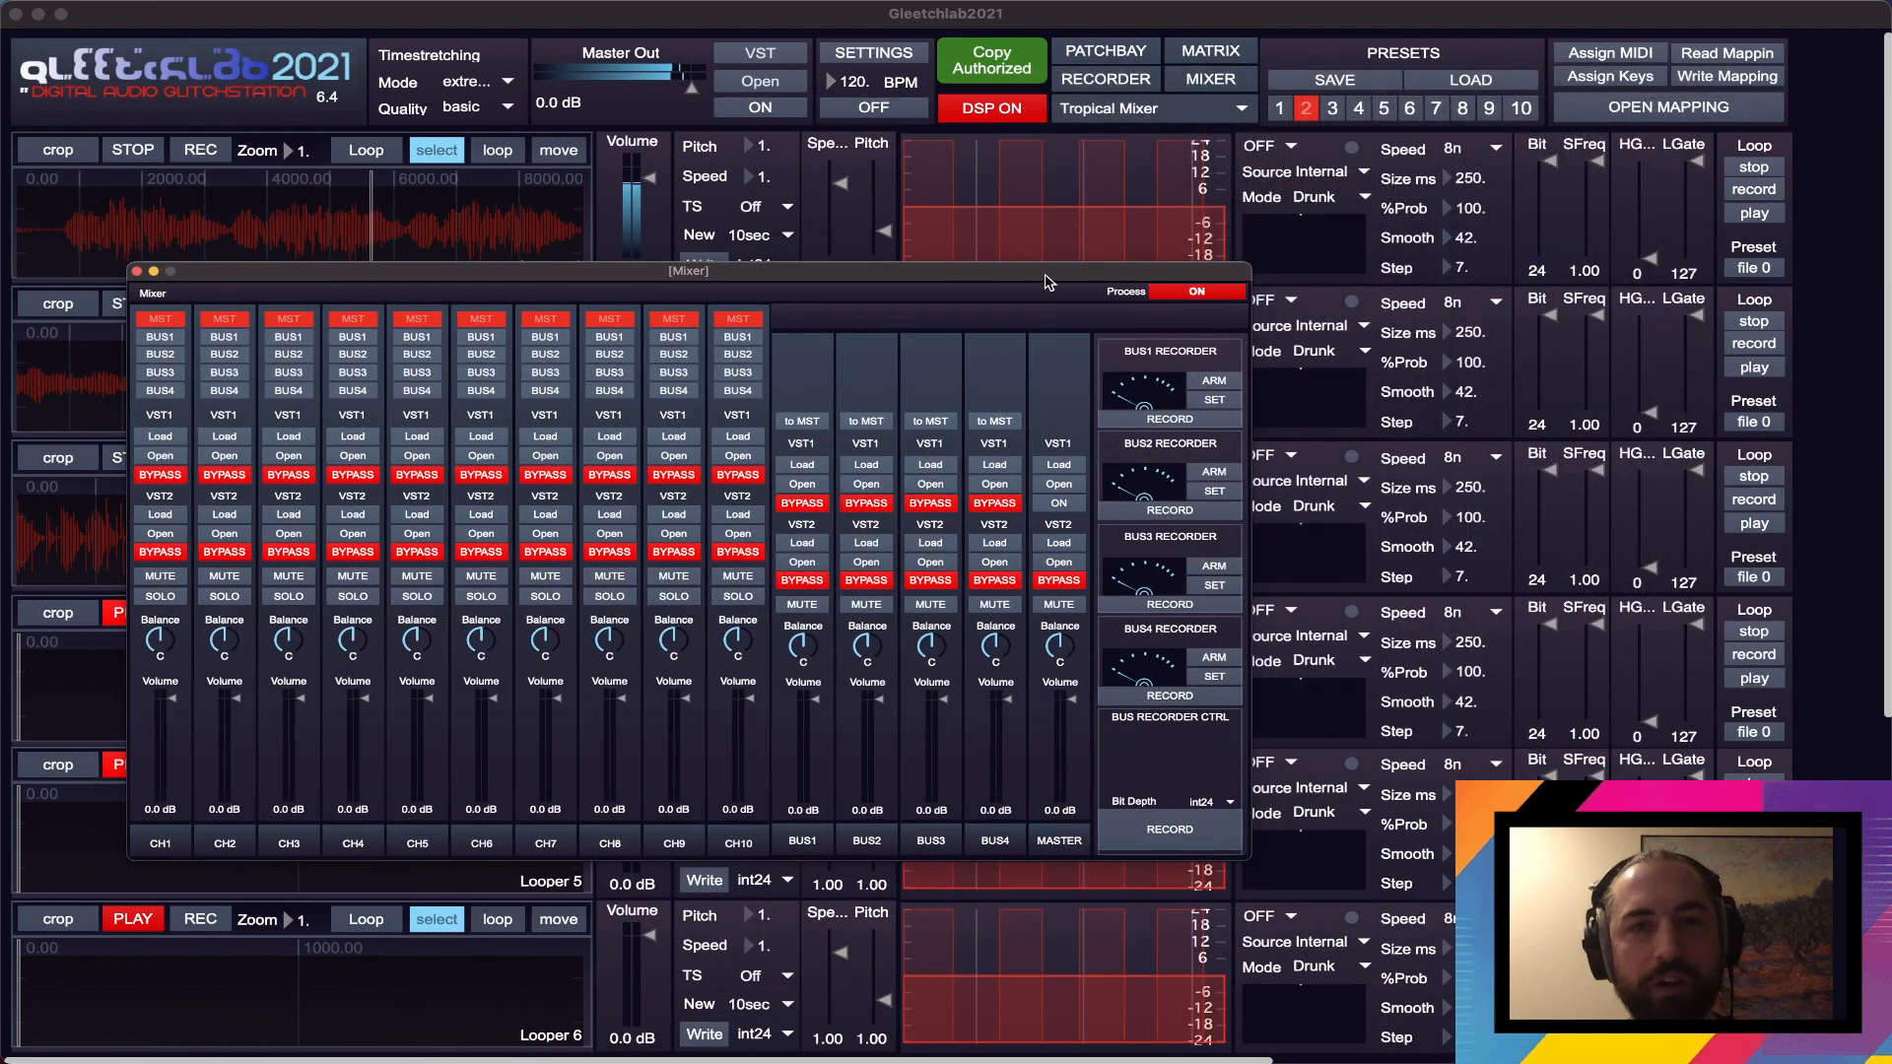
{"action": "left_click_drag", "start_coordinate": [1046, 276], "coordinate": [1131, 470]}
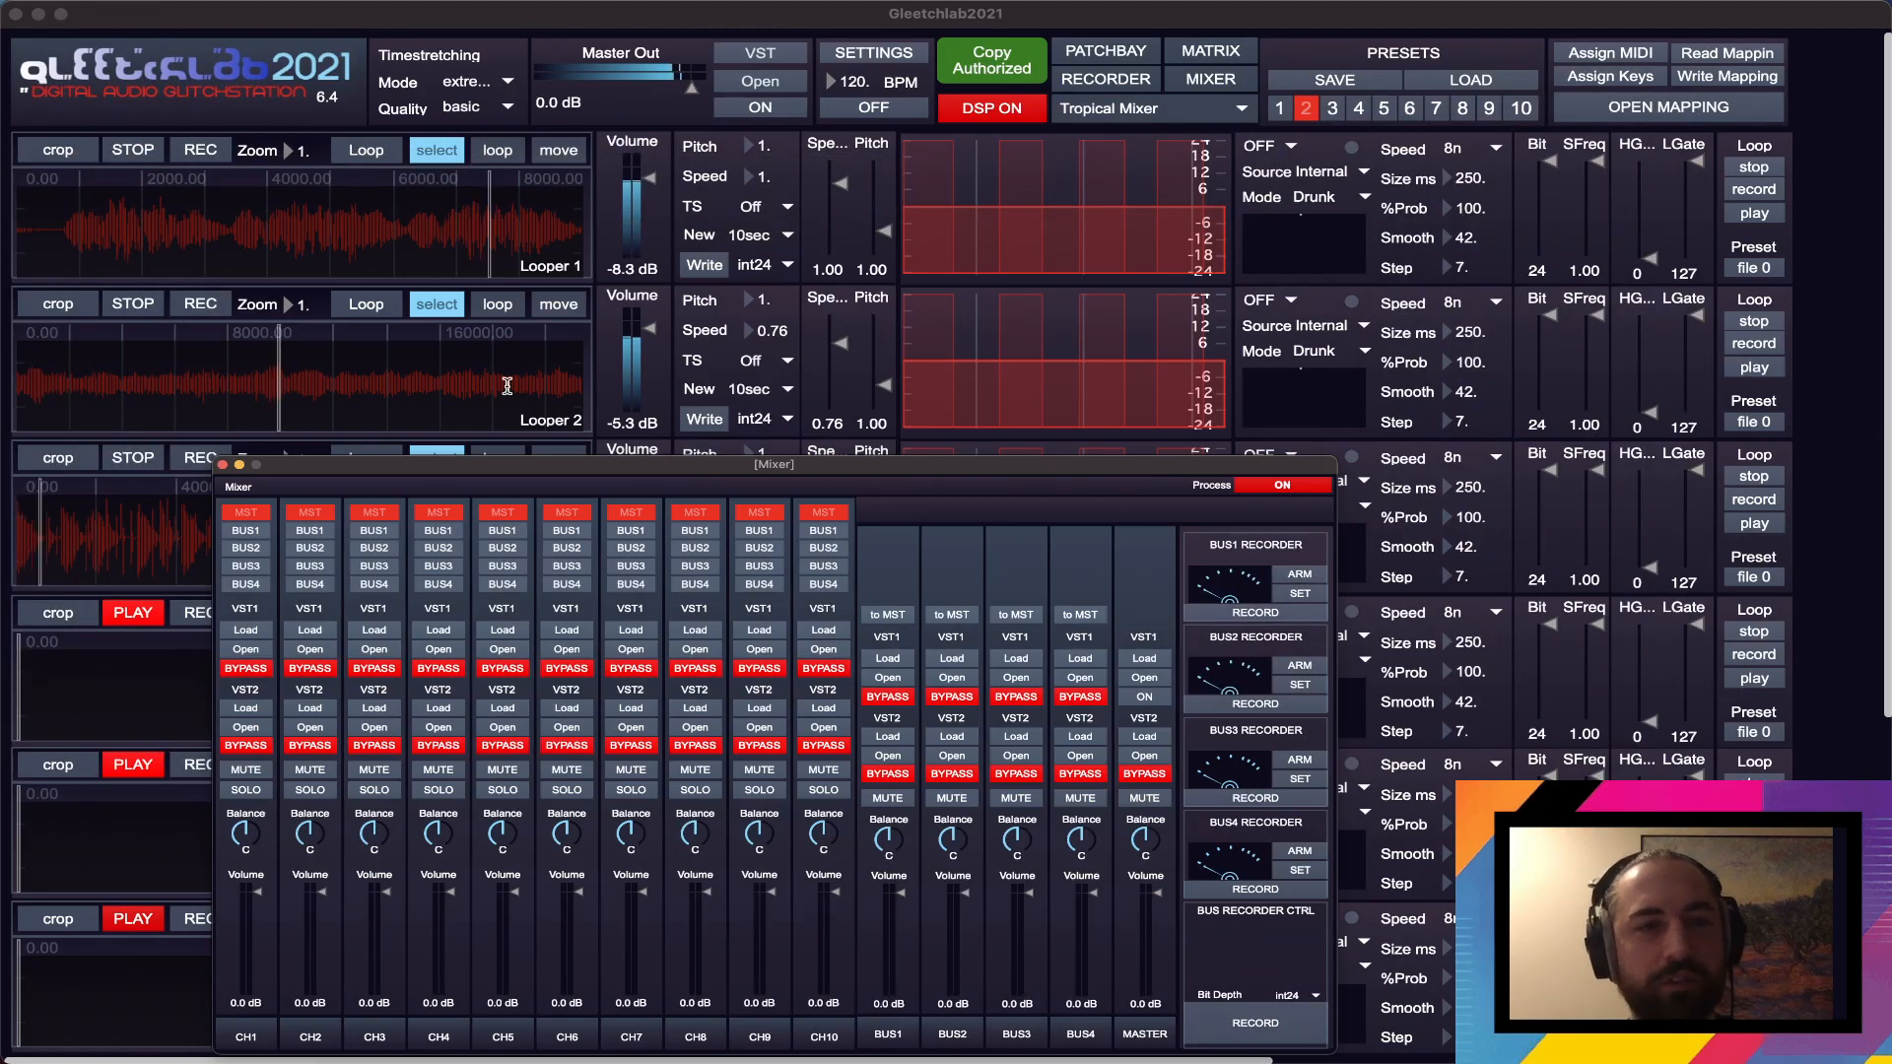
{"action": "left_click", "coordinate": [223, 465]}
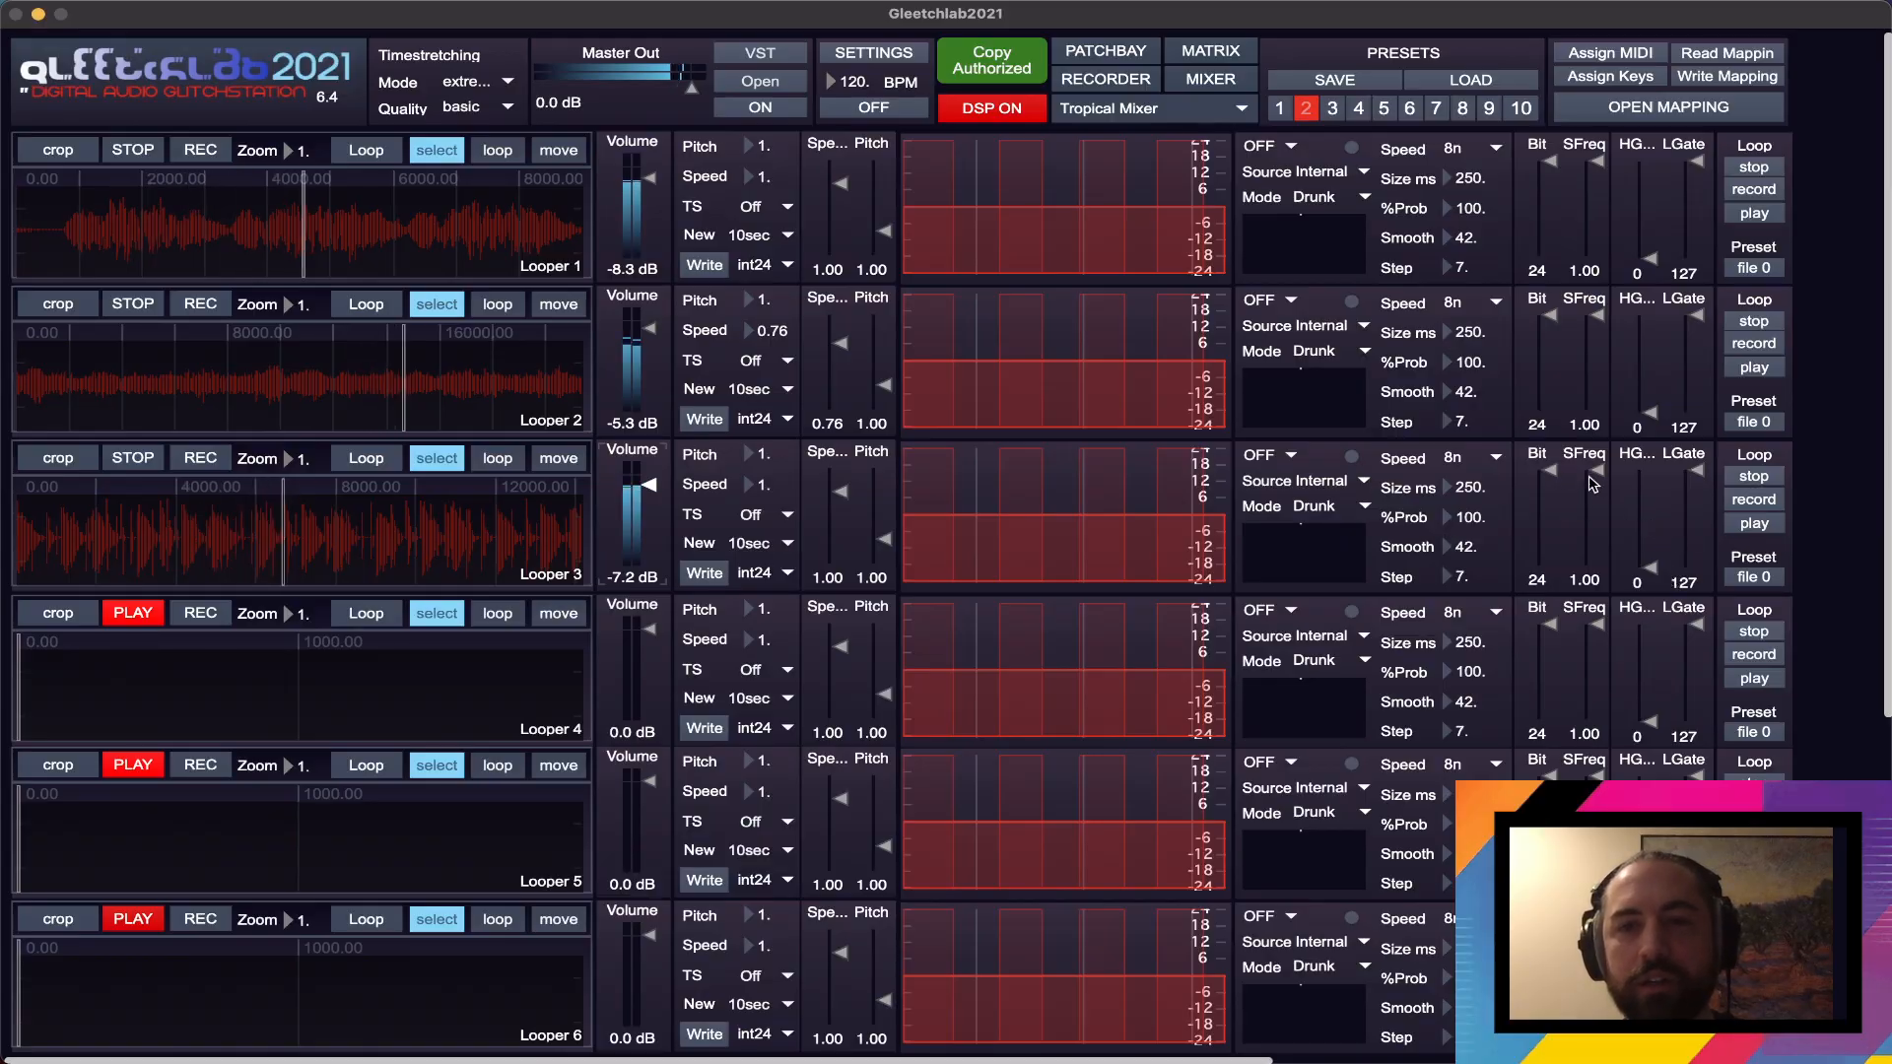
- Set Looper 3's SFreq to about 0.26 and its HG... value to 21, and select a short section at the waveform's end
{"action": "left_click_drag", "start_coordinate": [1597, 470], "coordinate": [1633, 553]}
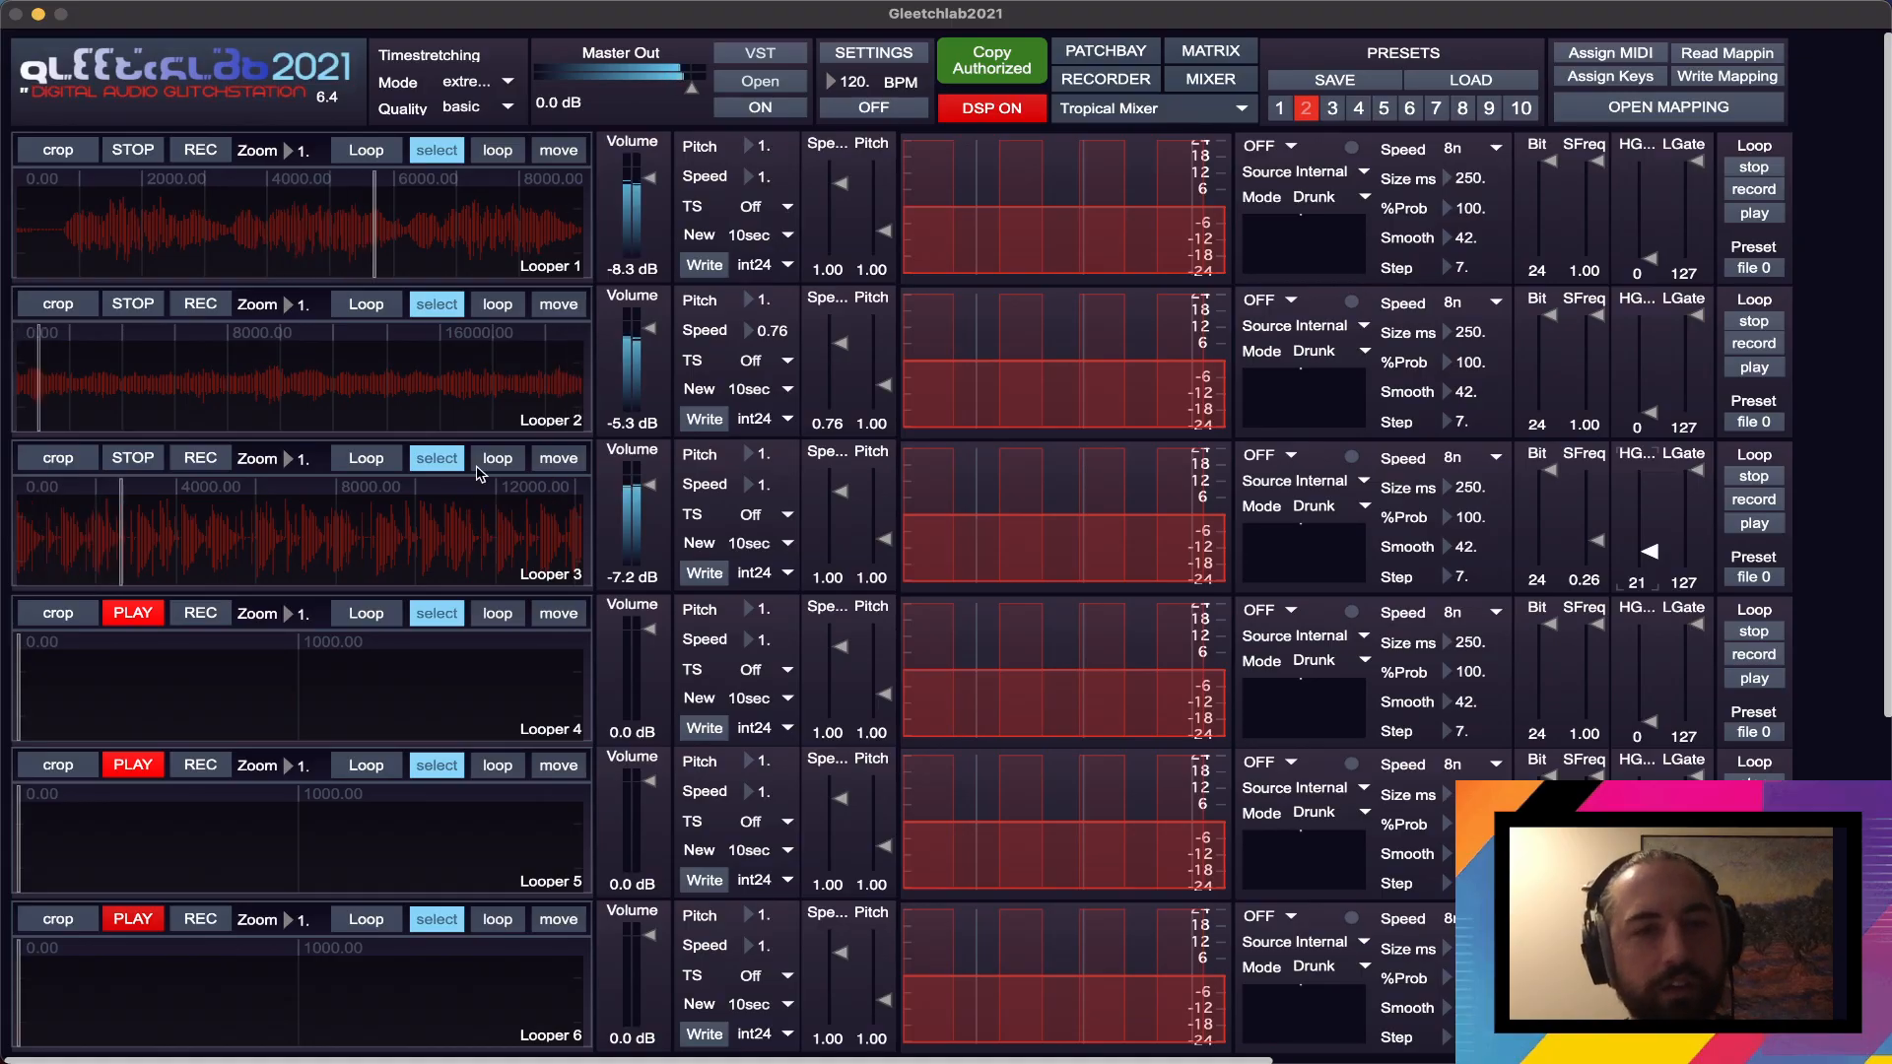
{"action": "left_click_drag", "start_coordinate": [563, 549], "coordinate": [2, 524]}
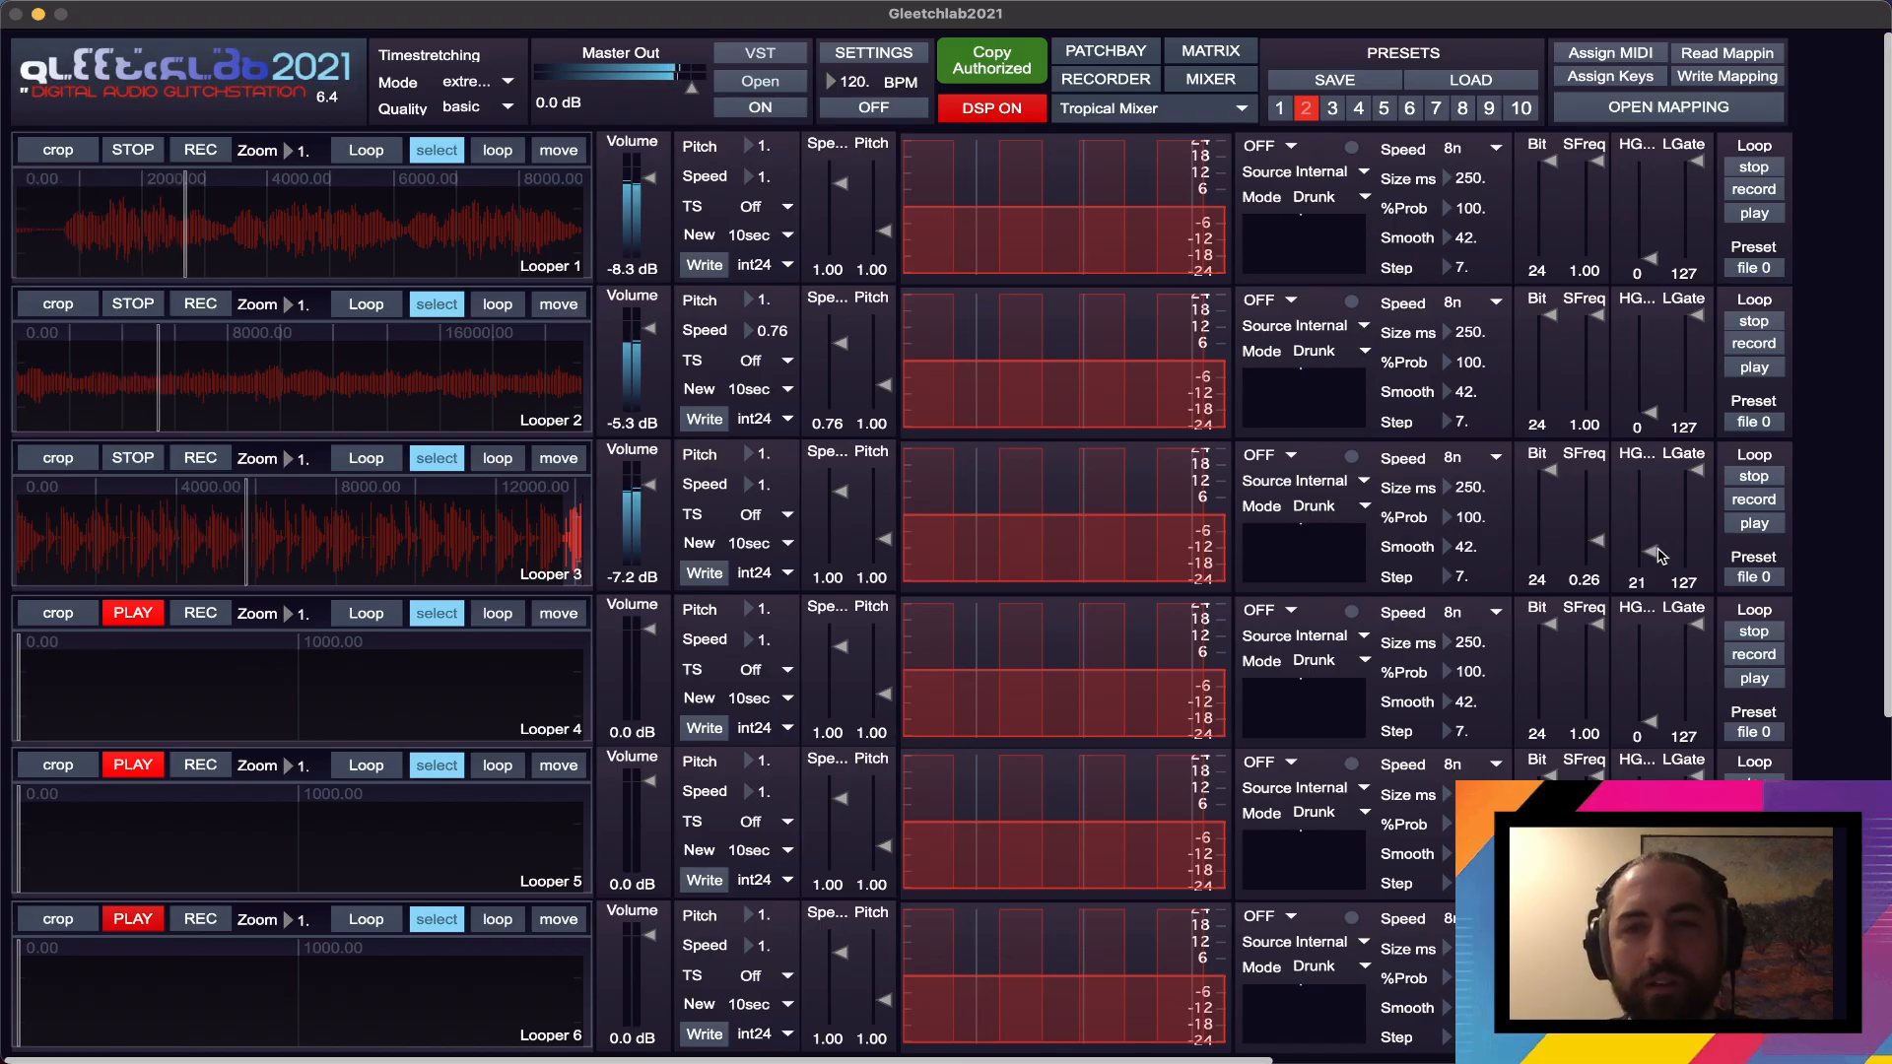
- Shape Looper 3's EQ curve with boosted lows and highs and a dip in the mids
{"action": "mouse_move", "coordinate": [1183, 522]}
{"action": "left_mouse_down"}
{"action": "mouse_move", "coordinate": [1098, 509]}
{"action": "mouse_move", "coordinate": [1183, 513]}
{"action": "mouse_move", "coordinate": [1173, 496]}
{"action": "left_mouse_up"}
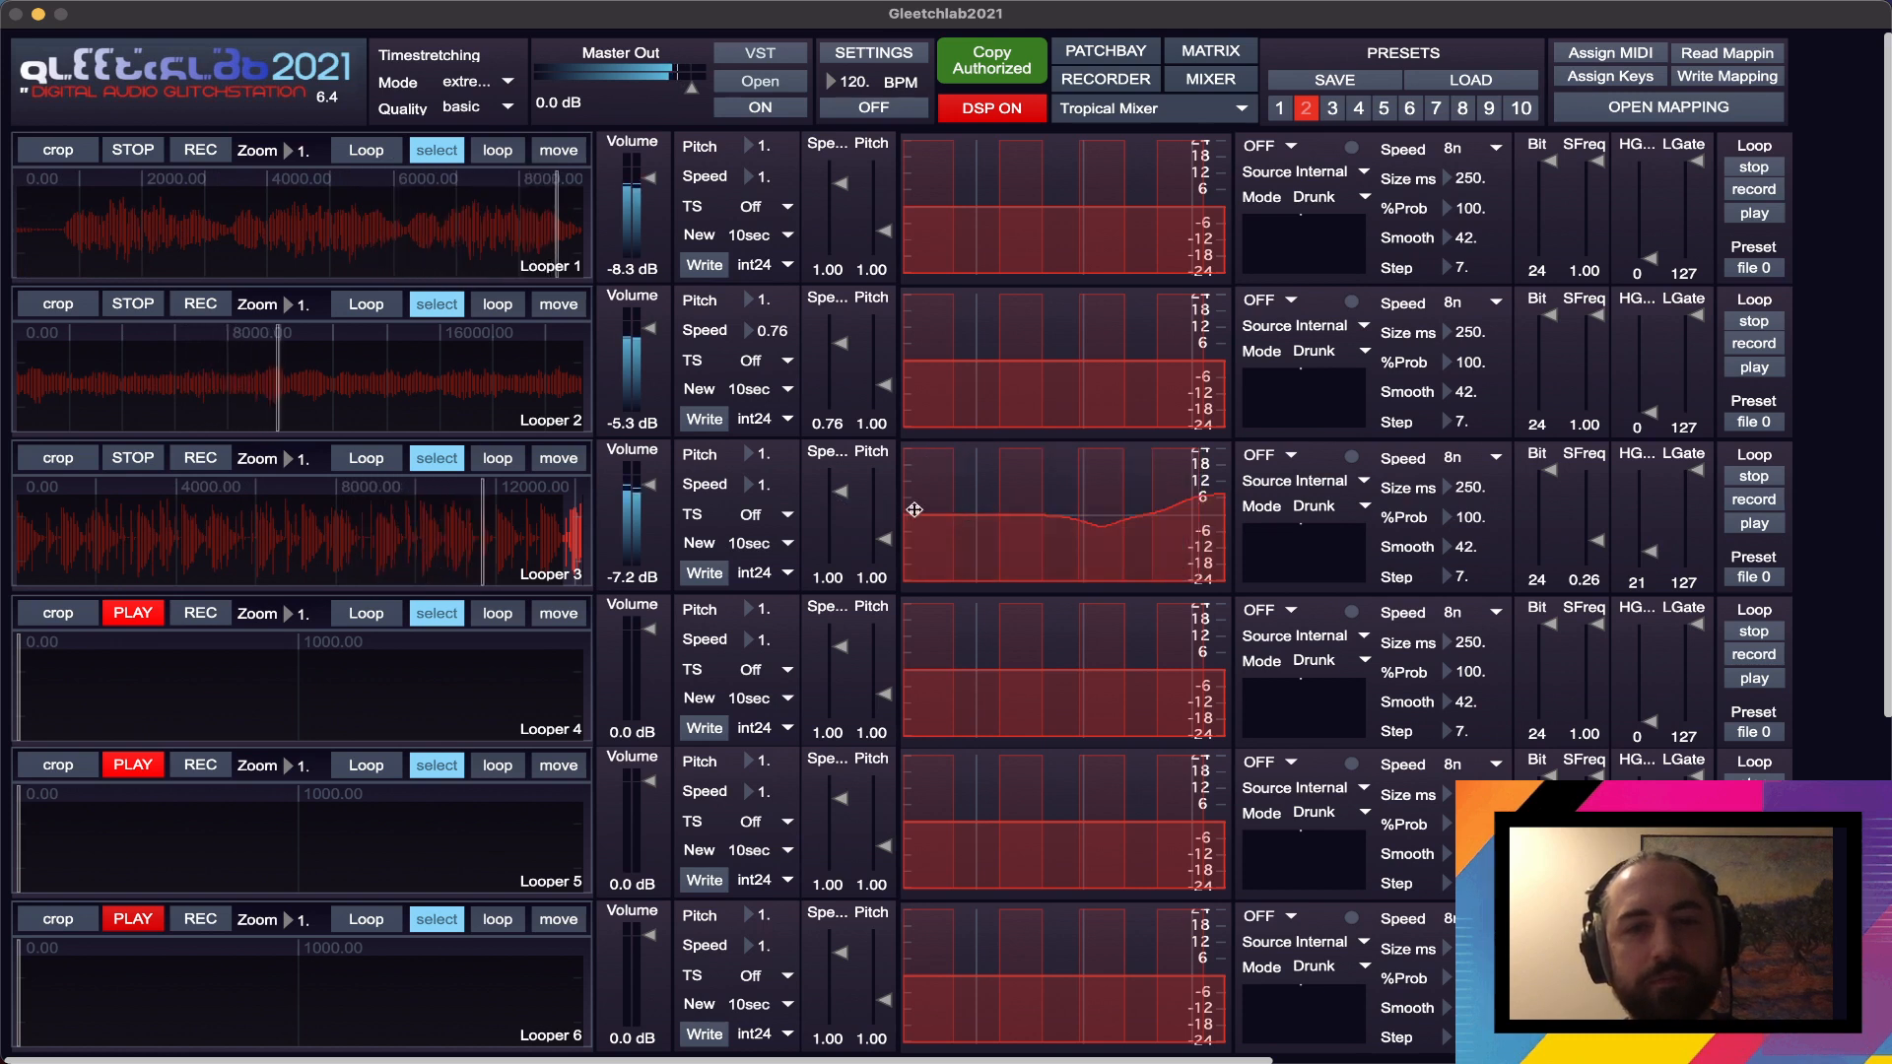
{"action": "left_click_drag", "start_coordinate": [915, 510], "coordinate": [1031, 524]}
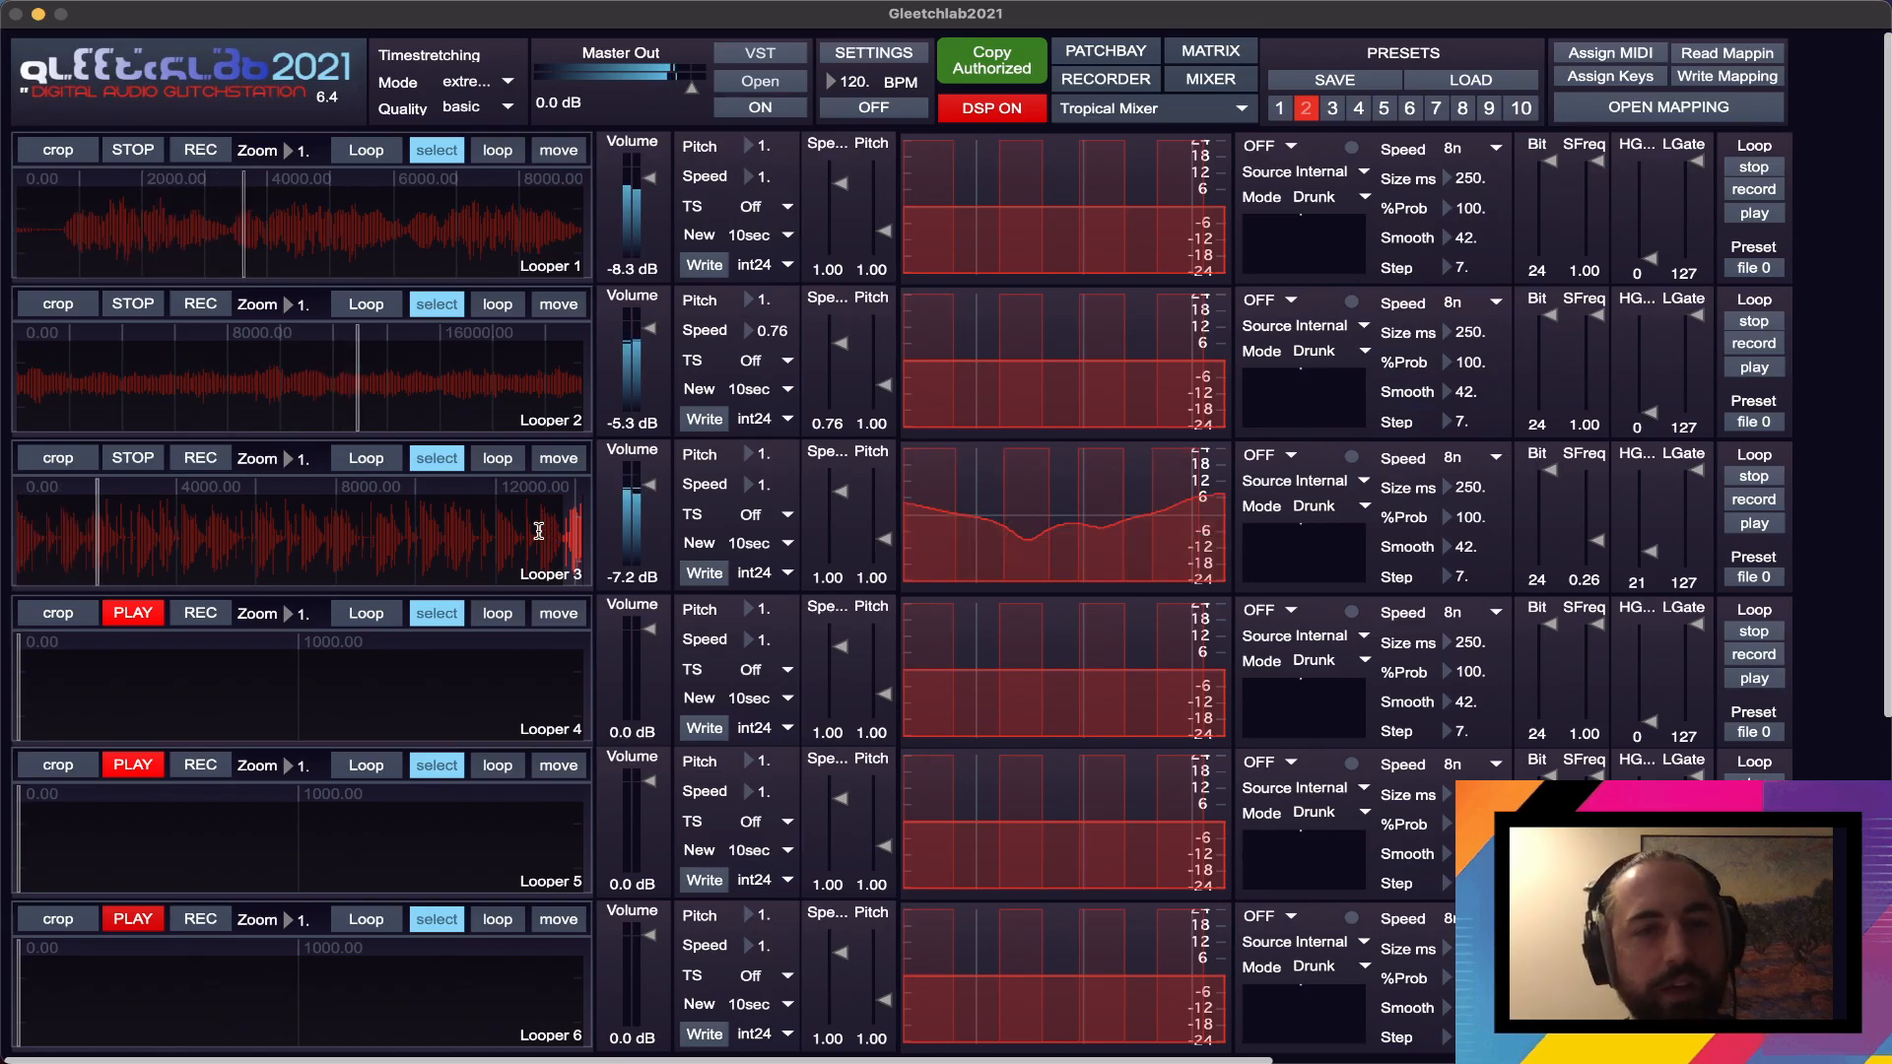
{"action": "left_click", "coordinate": [914, 534]}
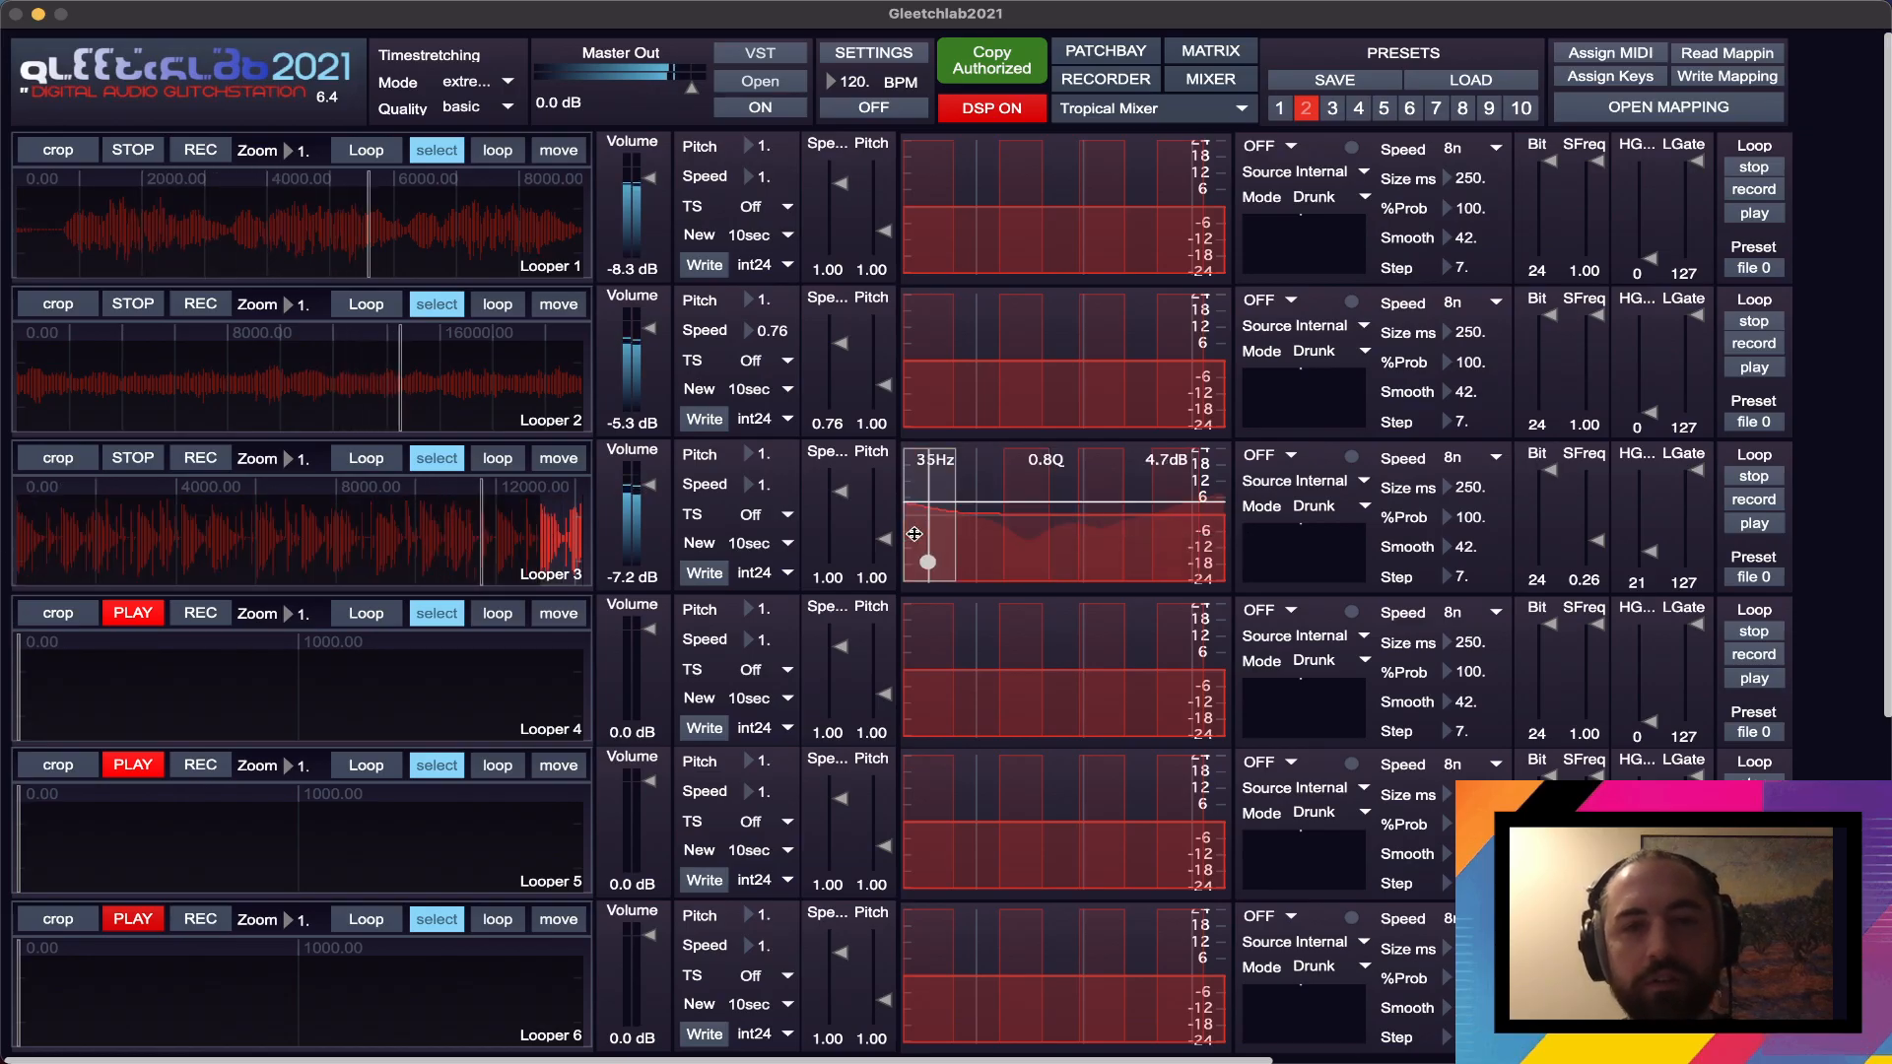
{"action": "left_click_drag", "start_coordinate": [914, 532], "coordinate": [915, 518]}
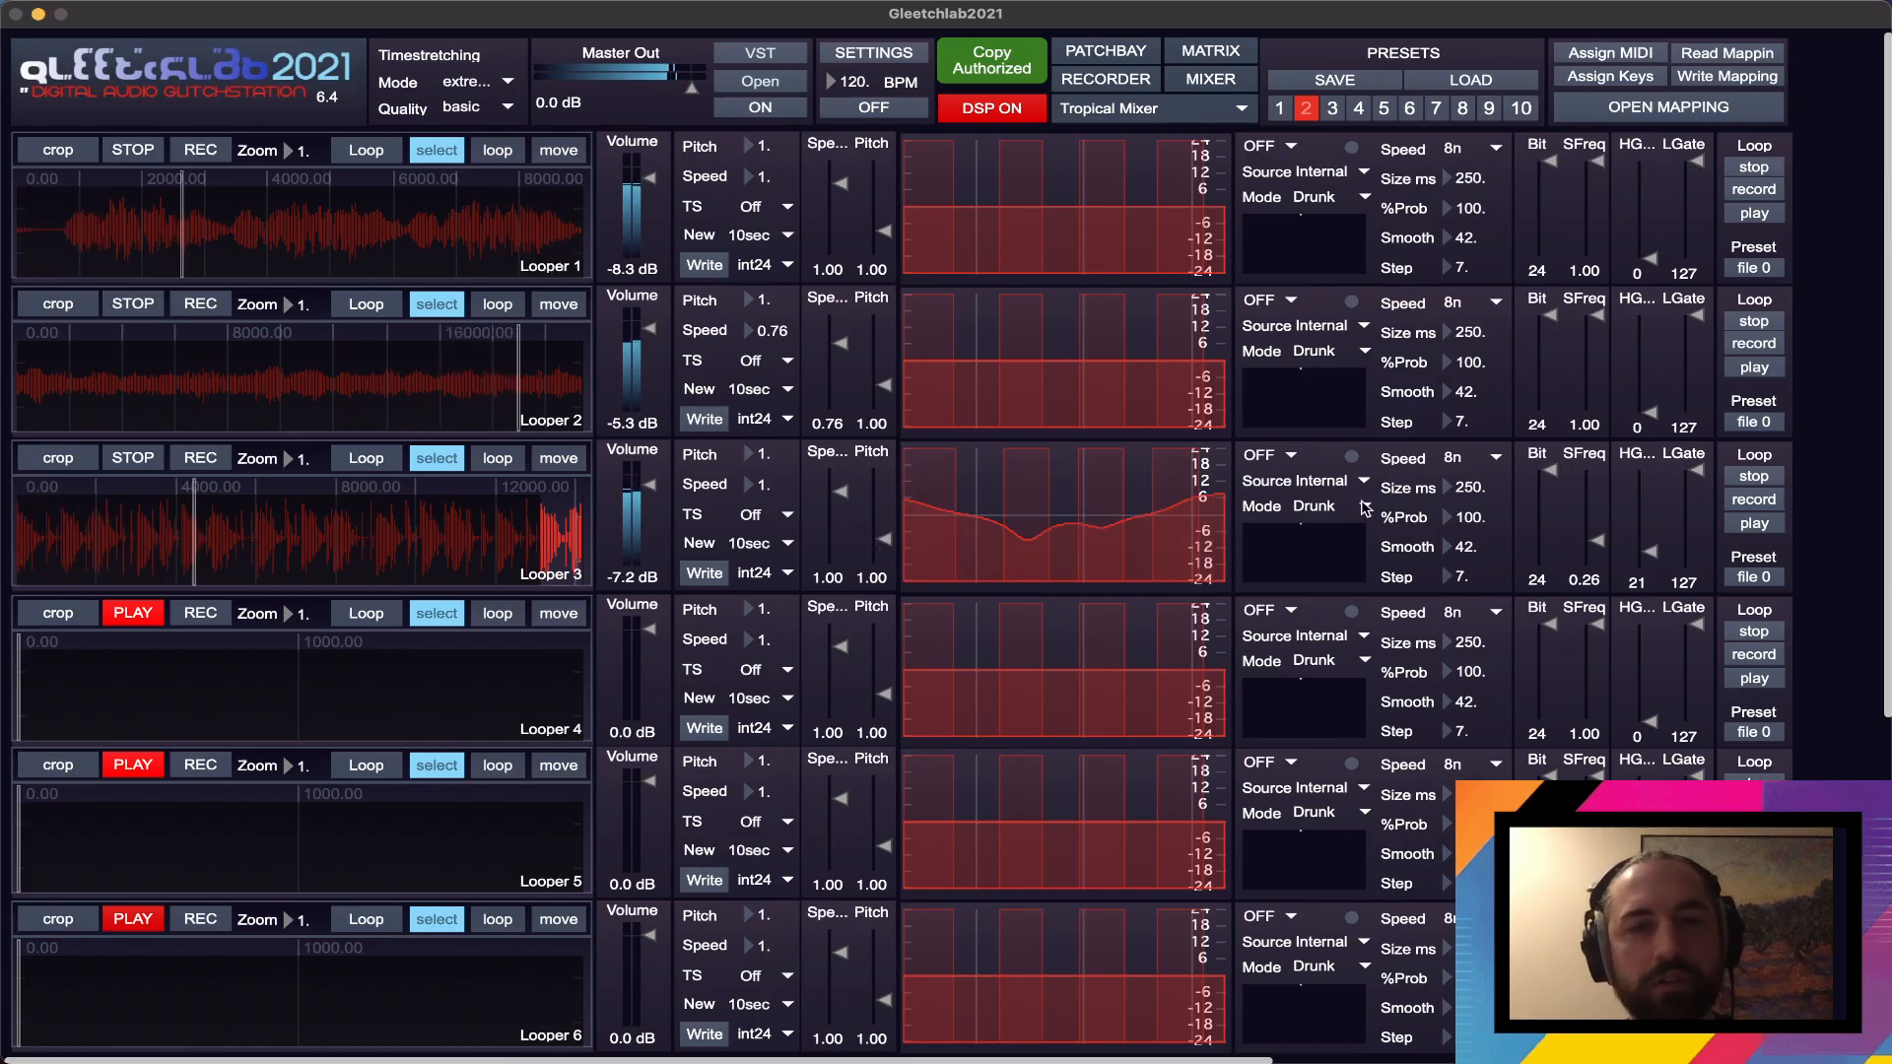
- Set Looper 2's Drunk modulation section to ON and switch on the global BPM clock
{"action": "left_click", "coordinate": [1286, 460]}
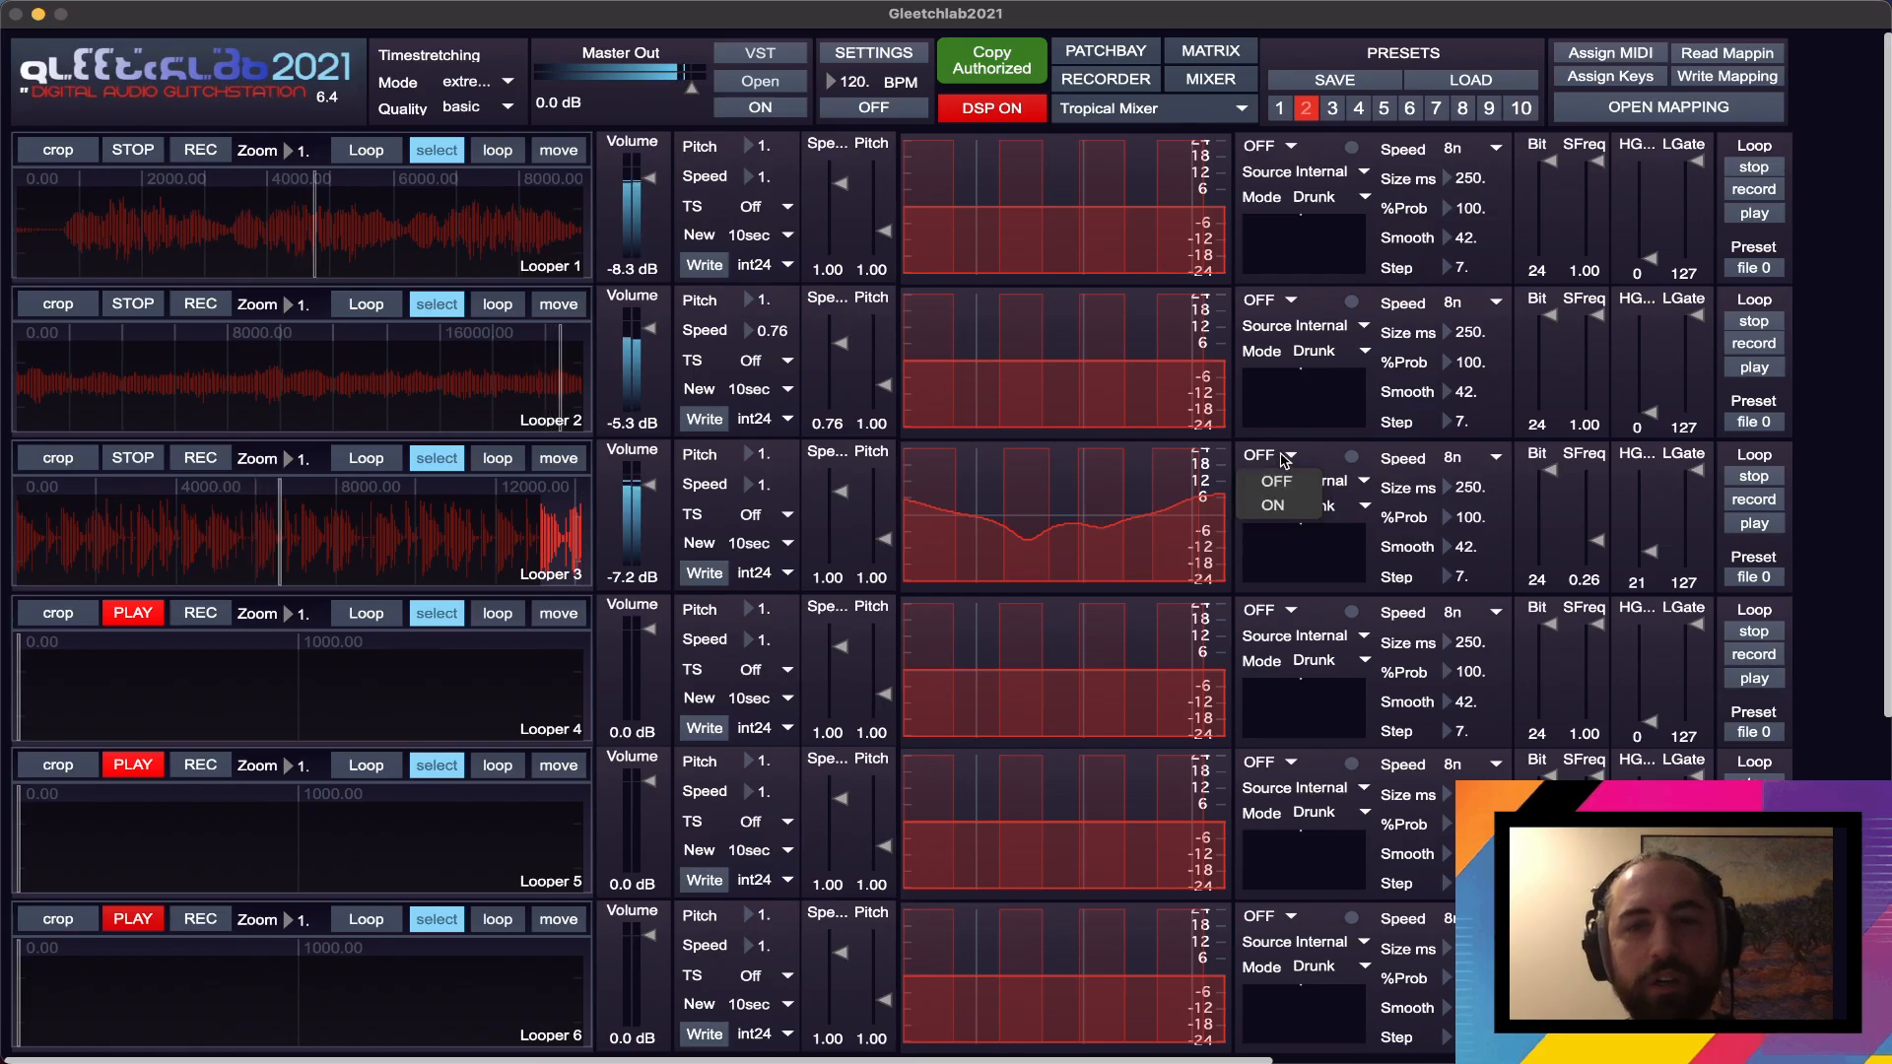
{"action": "left_click", "coordinate": [1272, 478]}
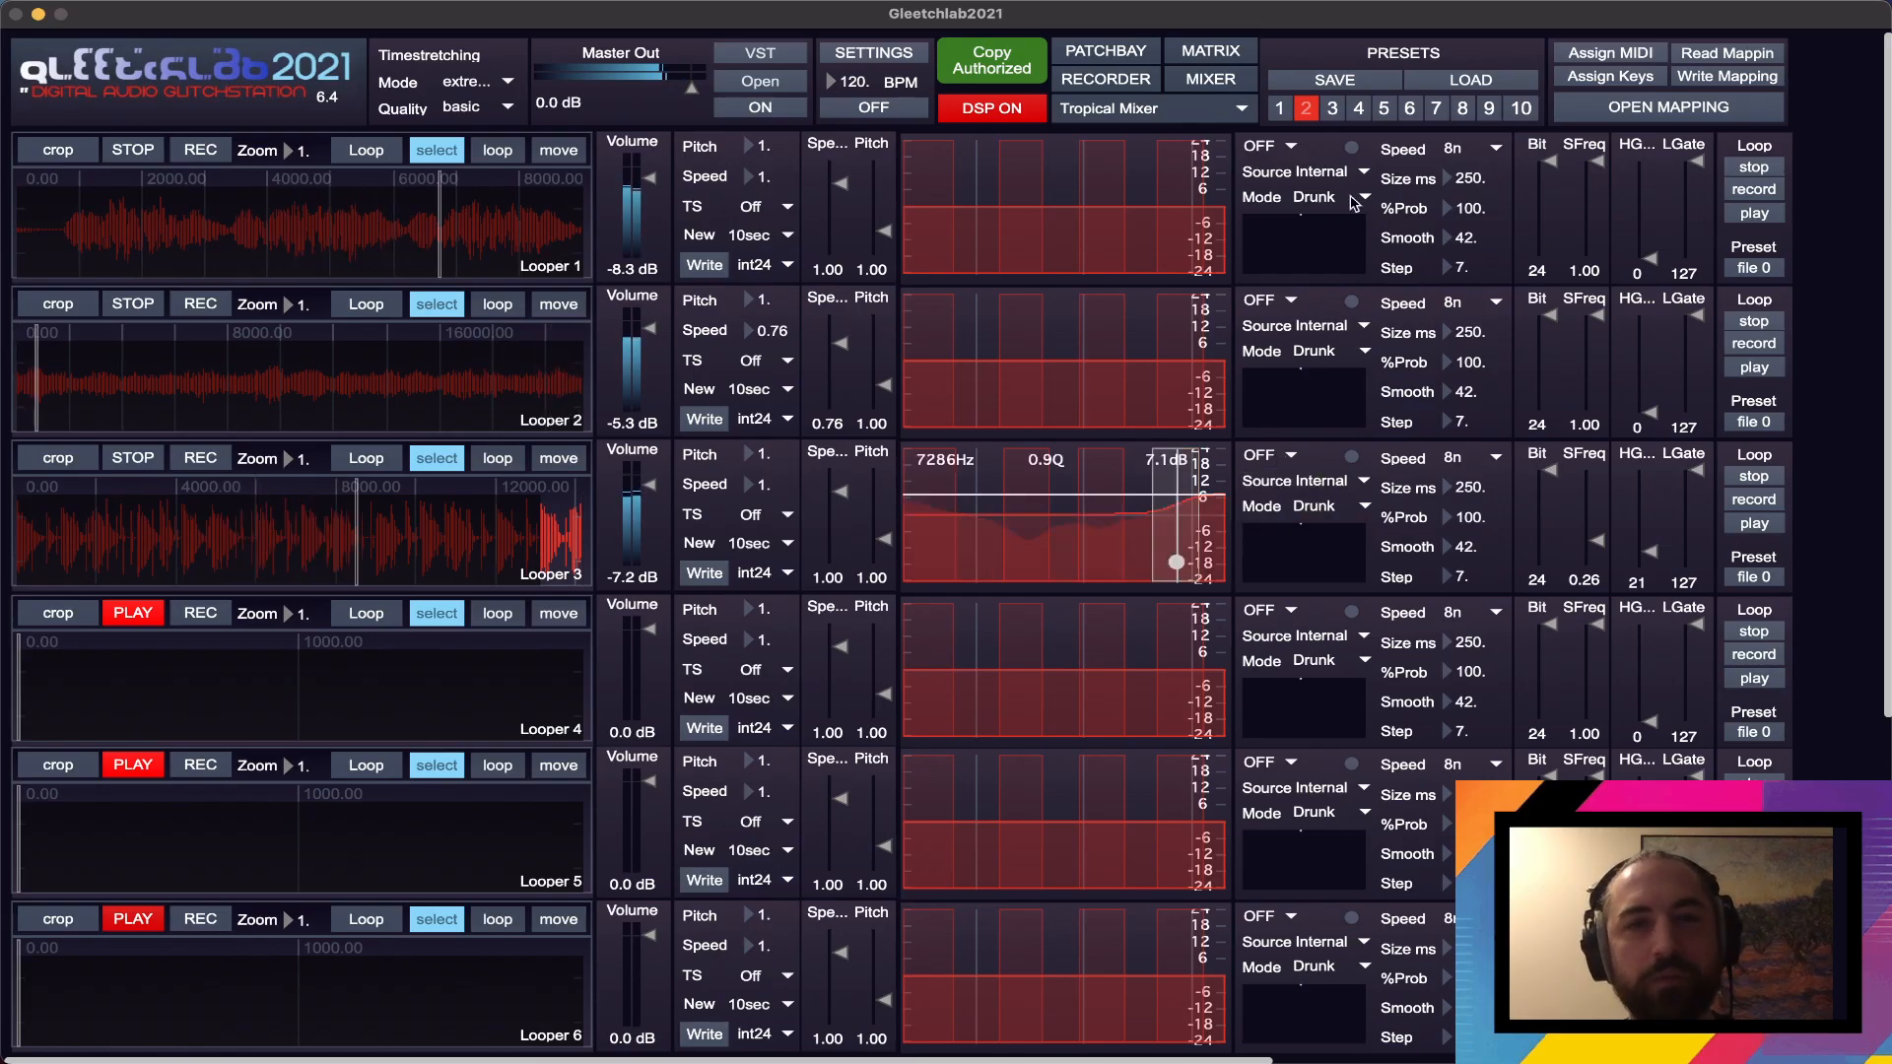
{"action": "left_click", "coordinate": [1271, 302]}
{"action": "left_click", "coordinate": [1276, 354]}
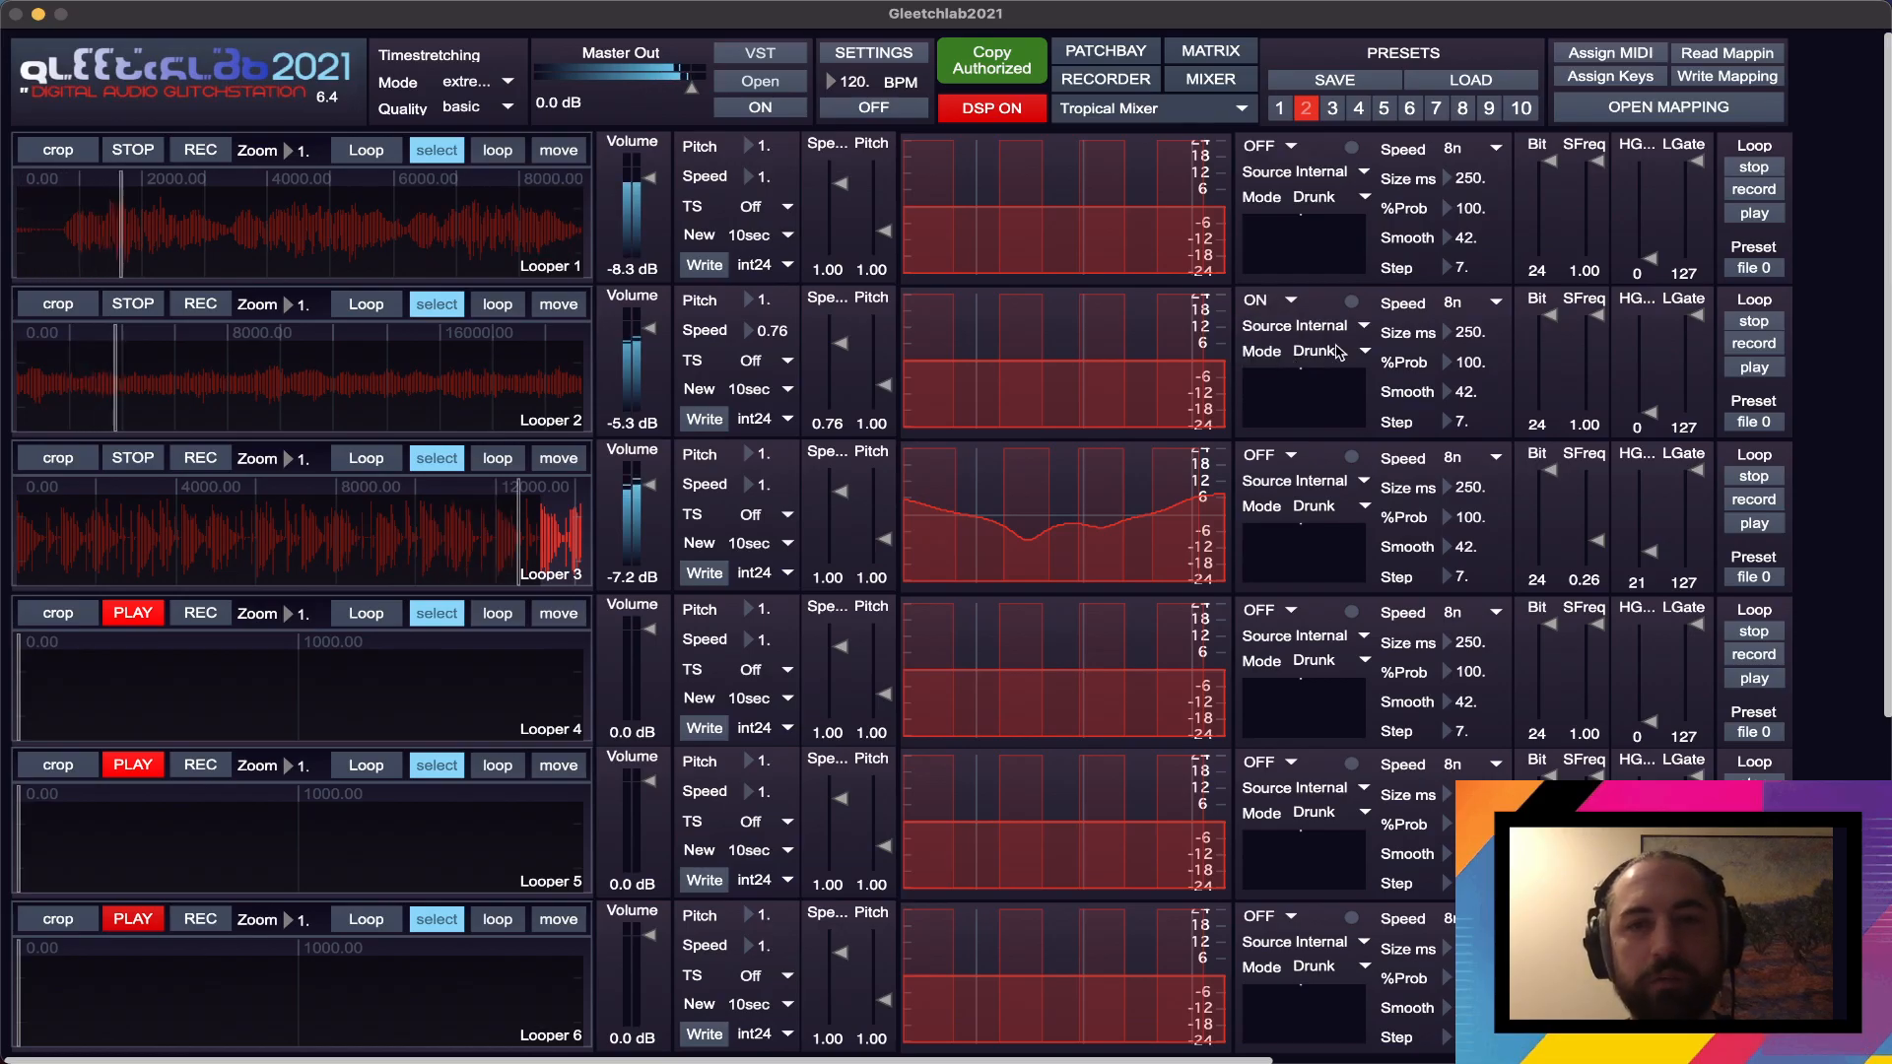
{"action": "left_click", "coordinate": [901, 108]}
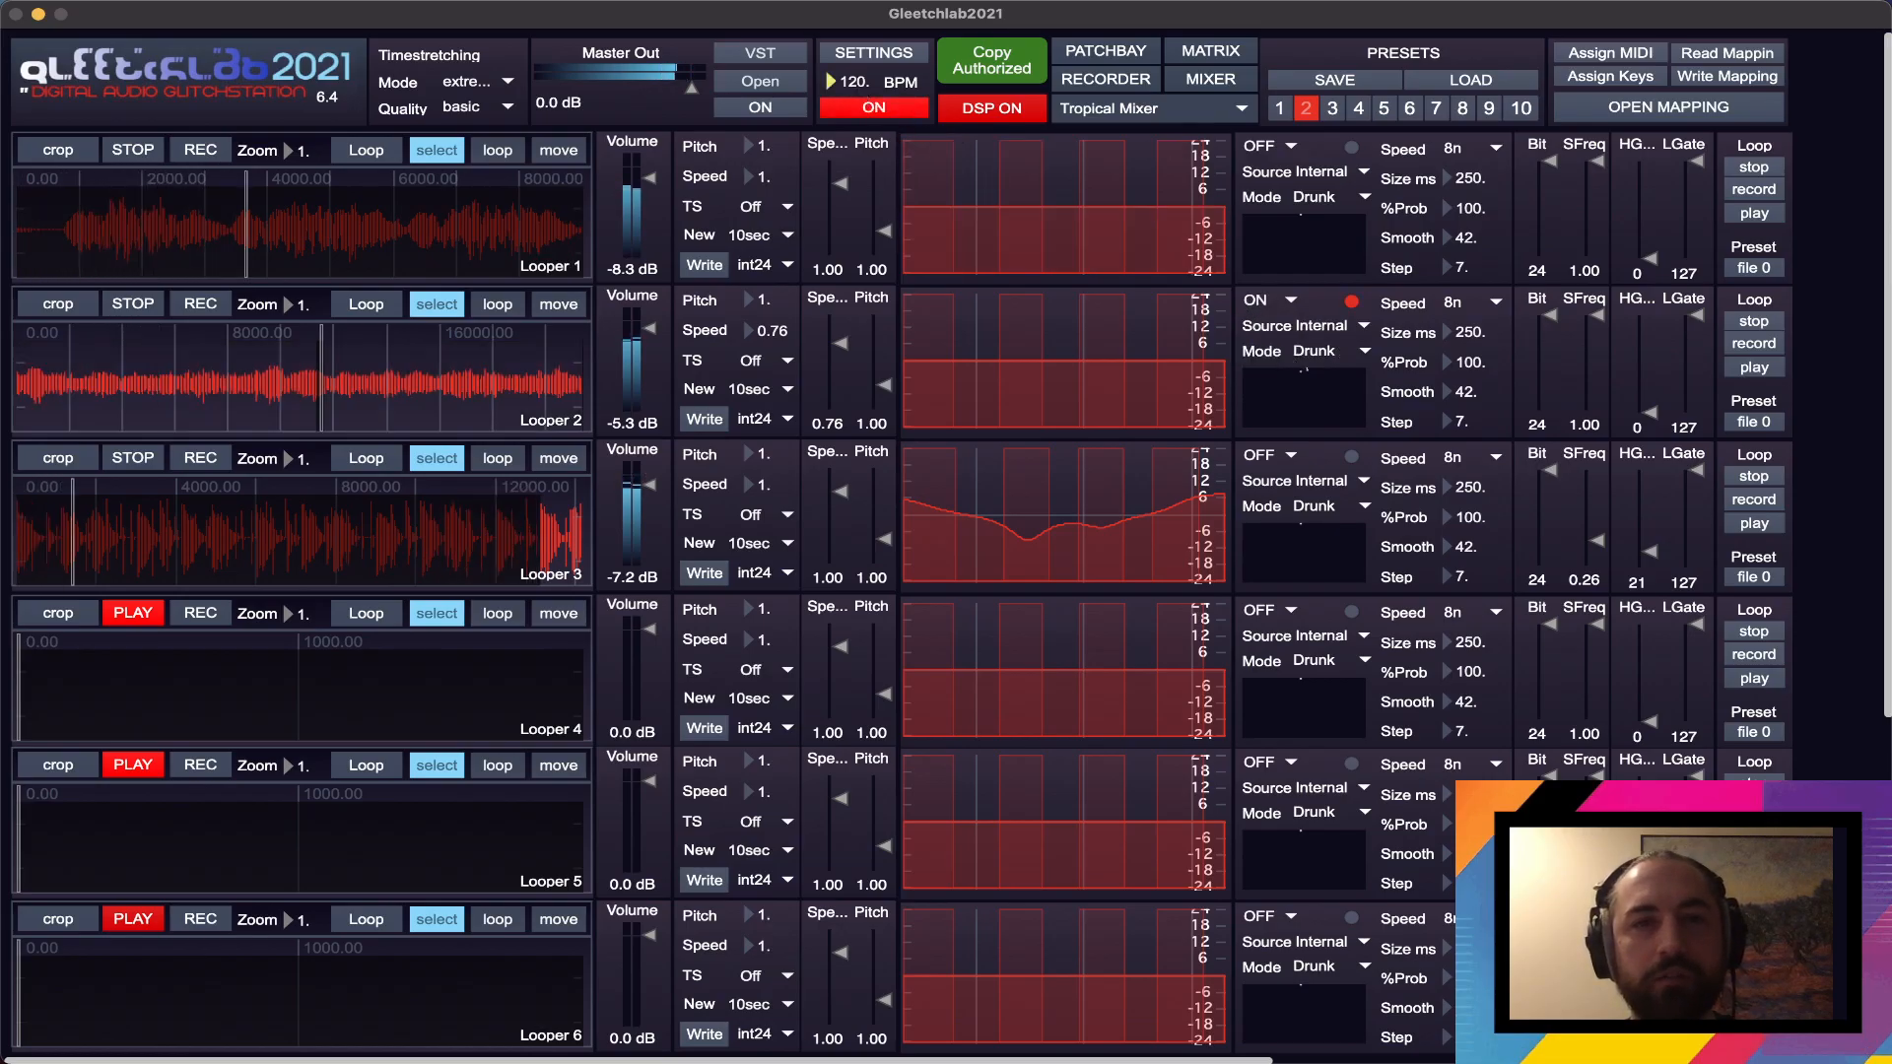
- Set the tempo to 77 BPM and Looper 2's modulation to Speed 4n, Size 458 ms, %Prob 82 and Step 30.5
{"action": "left_click_drag", "start_coordinate": [853, 82], "coordinate": [1064, 197]}
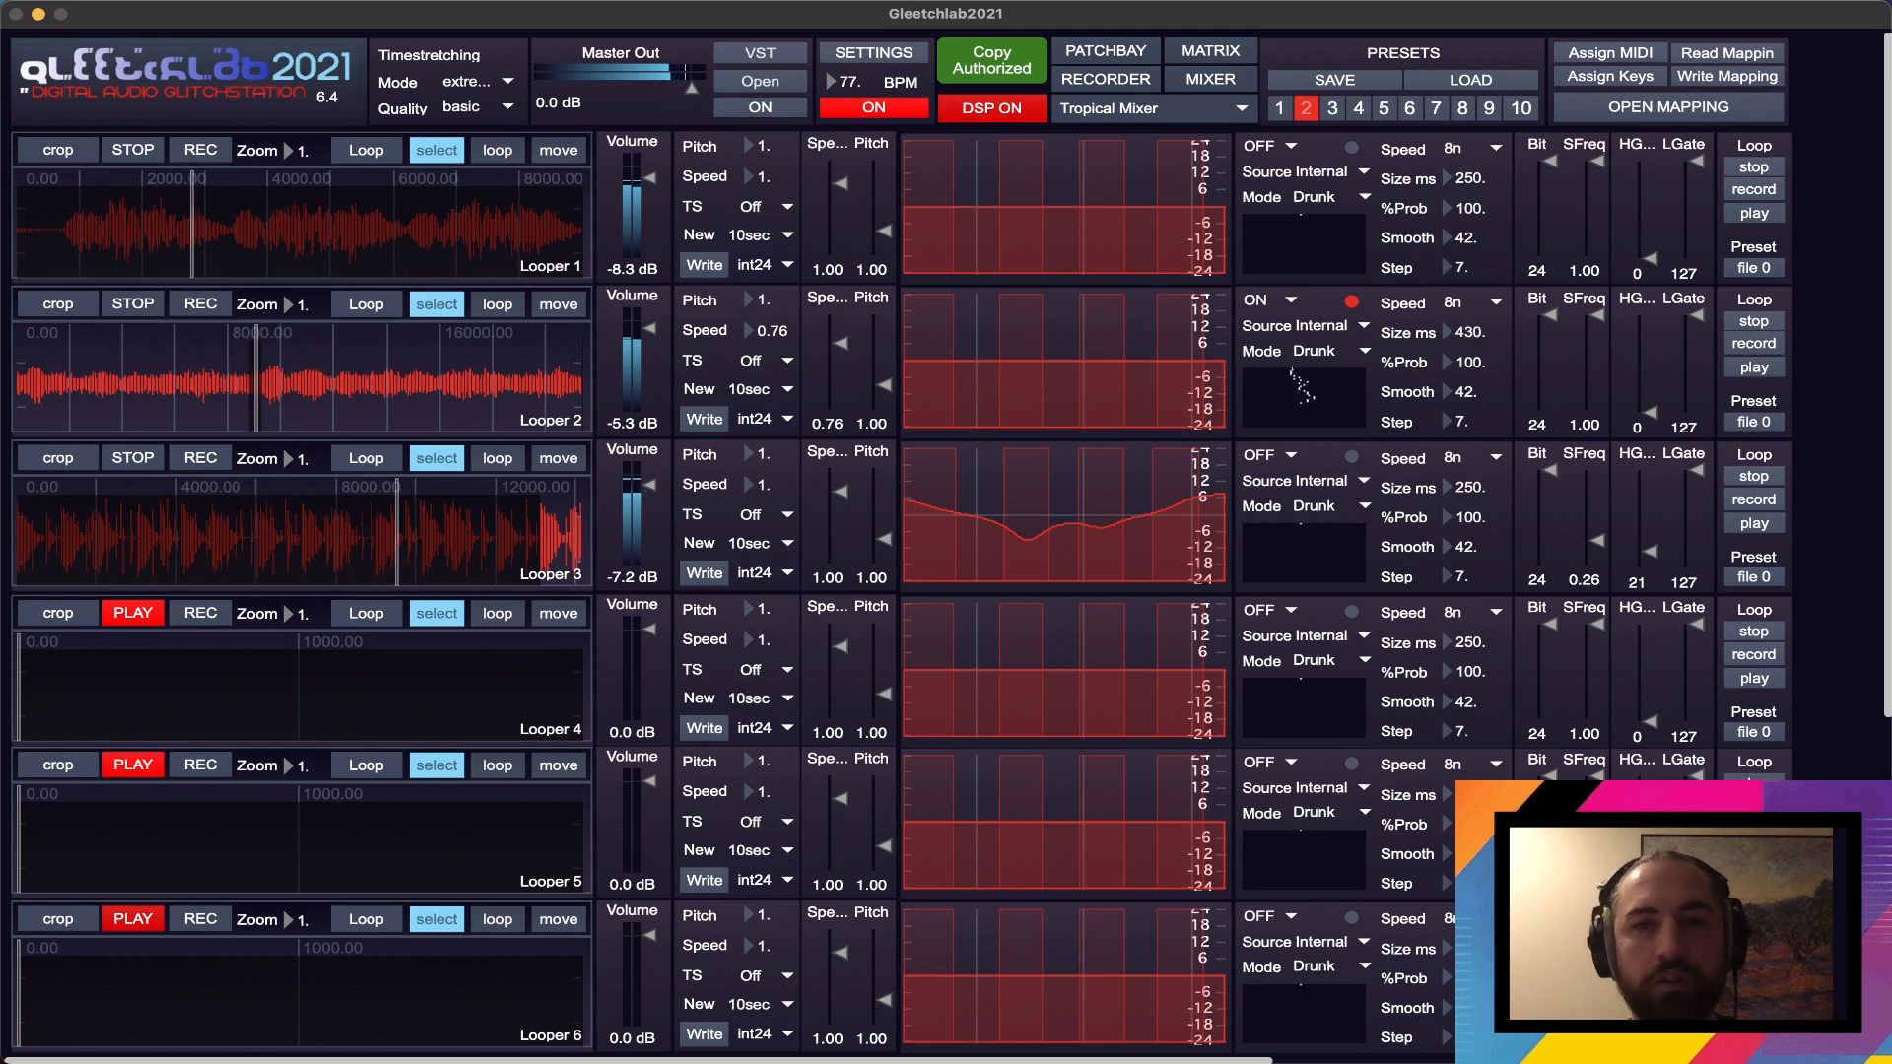
{"action": "left_click", "coordinate": [1478, 302]}
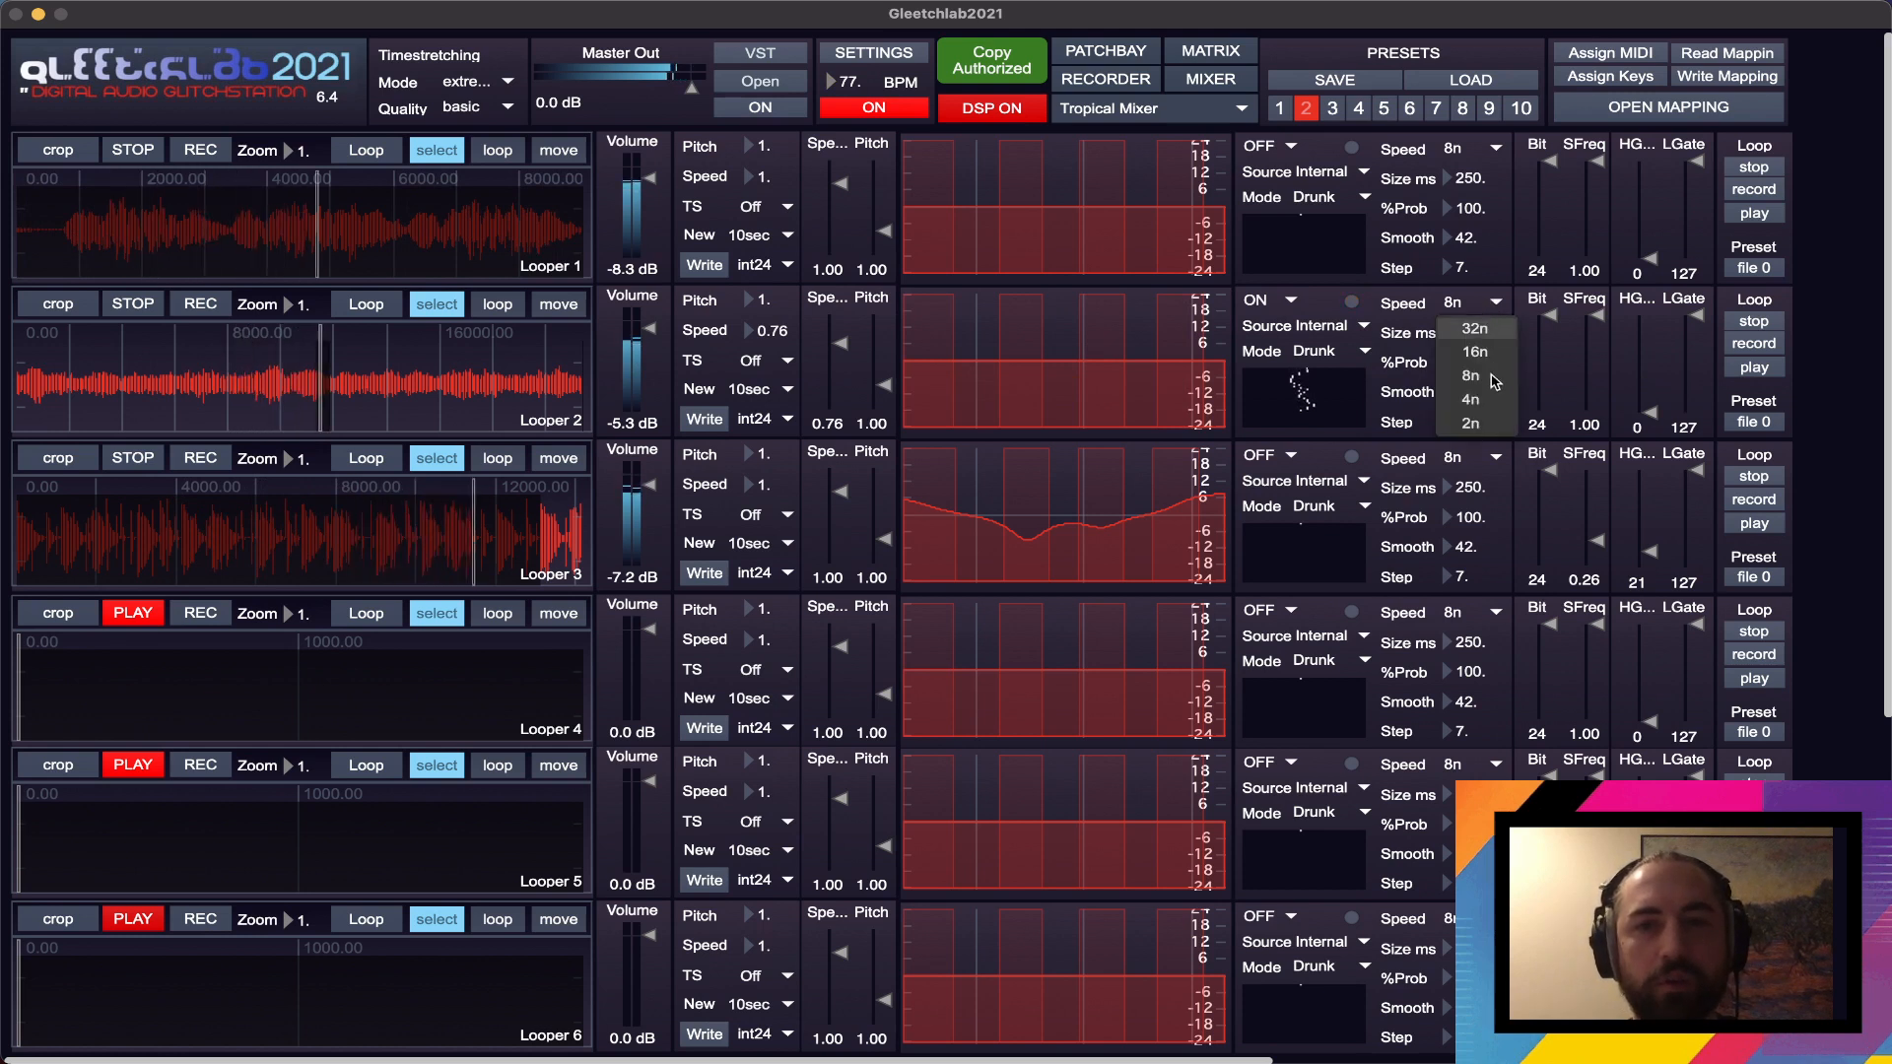
{"action": "left_click", "coordinate": [1472, 399]}
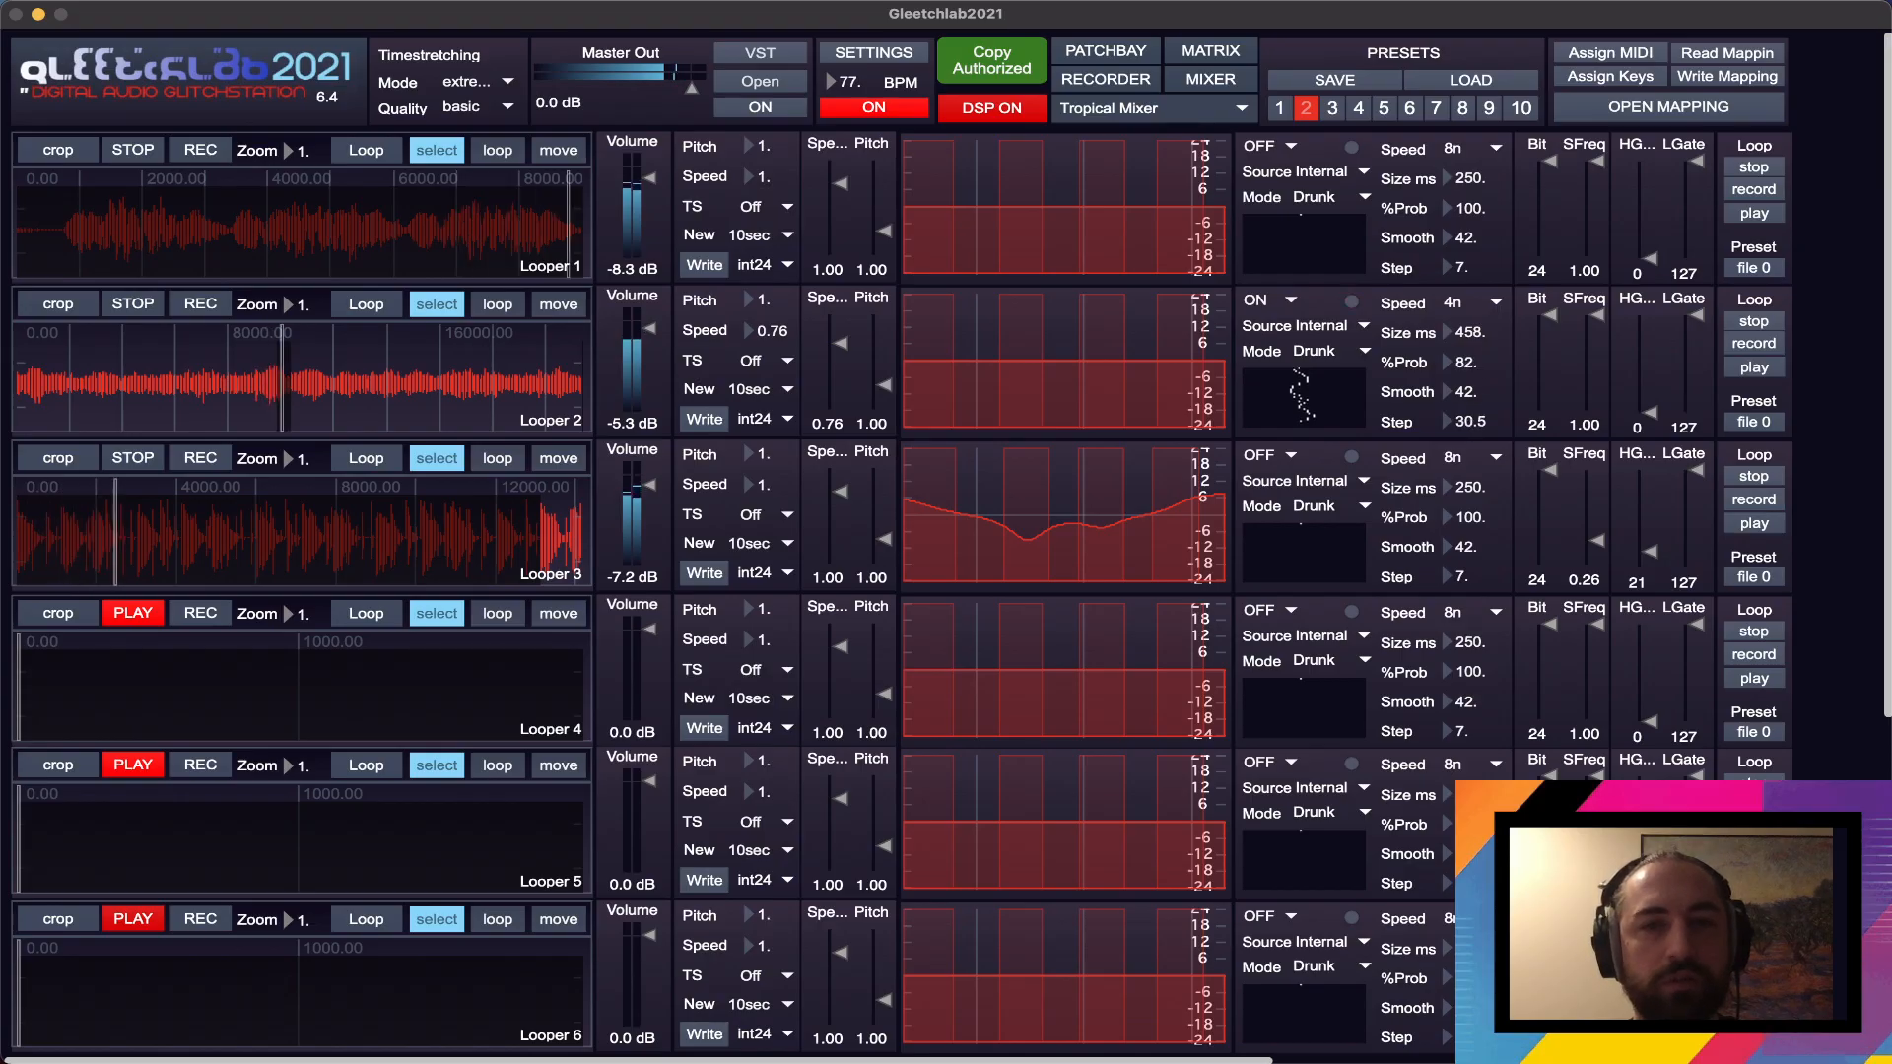
- Set Looper 2's modulation Smooth to 134 and Step to 100, and extend Looper 3's selection at the waveform's end with the Matrix open
{"action": "left_click_drag", "start_coordinate": [1469, 419], "coordinate": [1469, 348]}
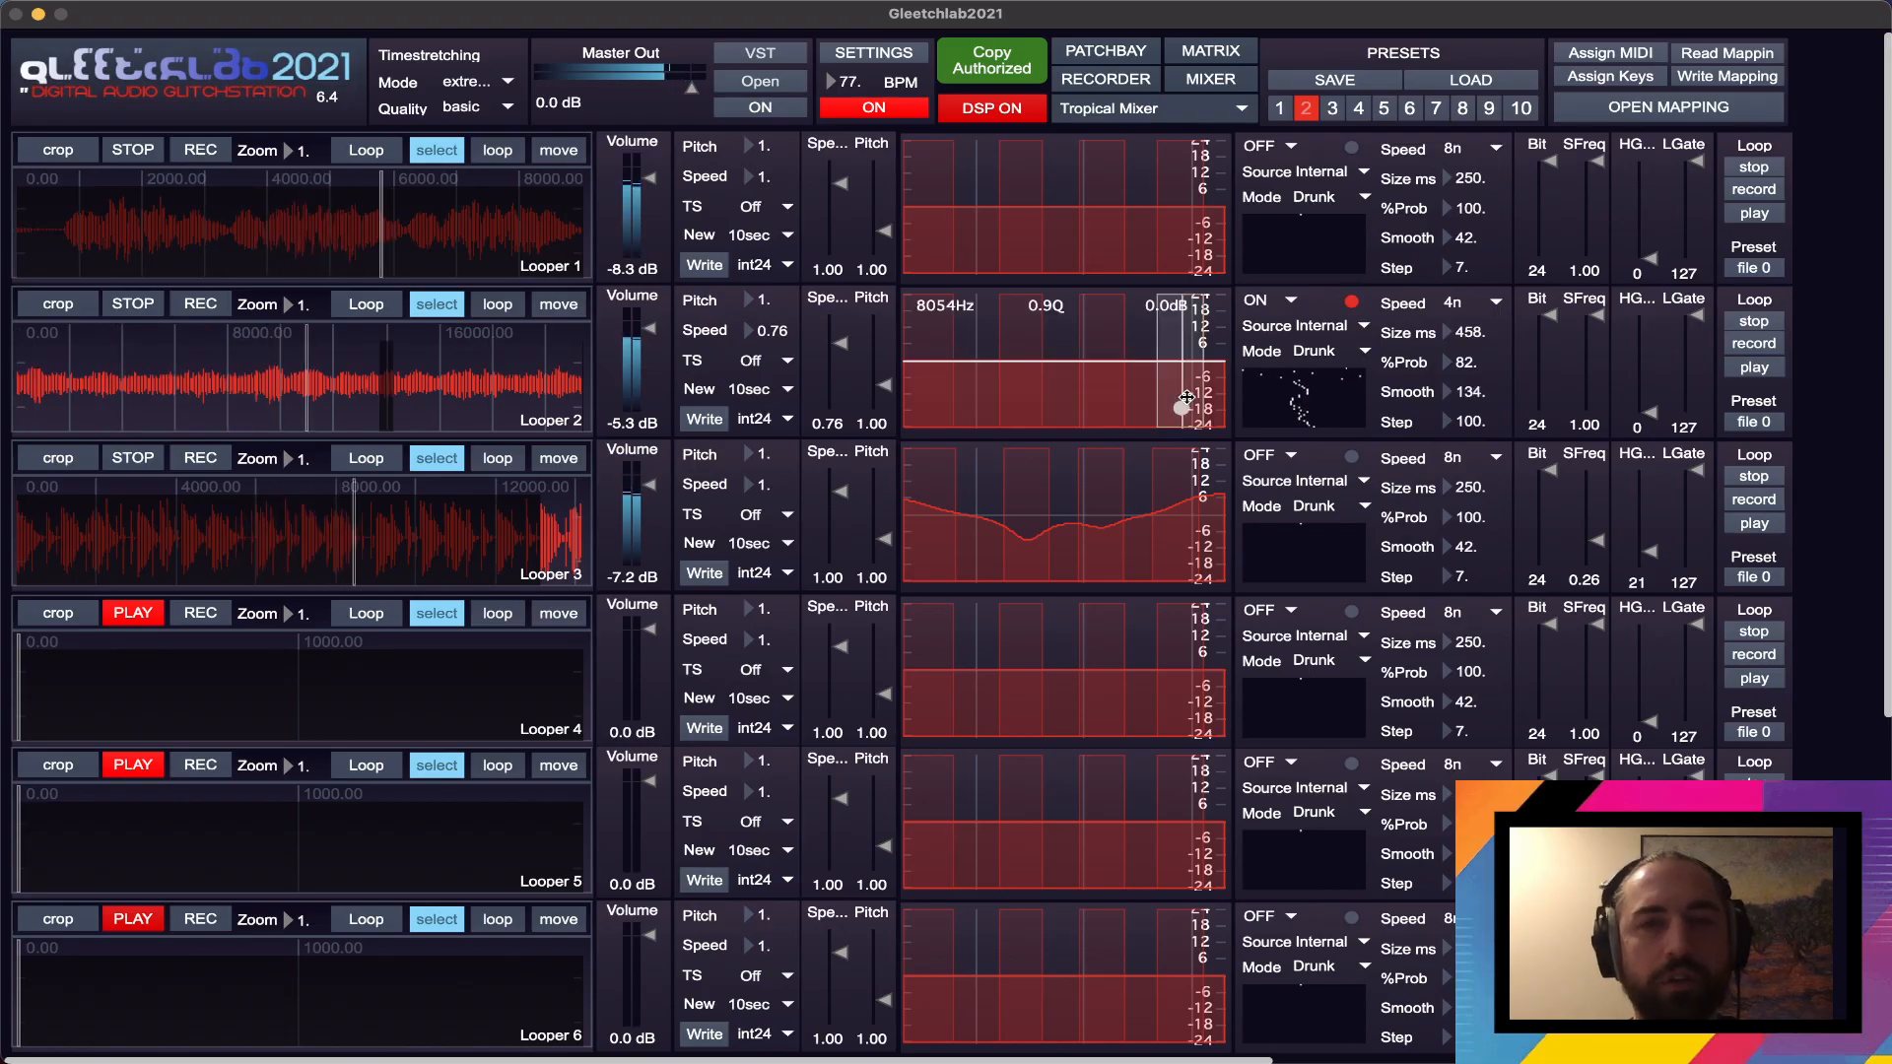
{"action": "left_click", "coordinate": [1208, 52]}
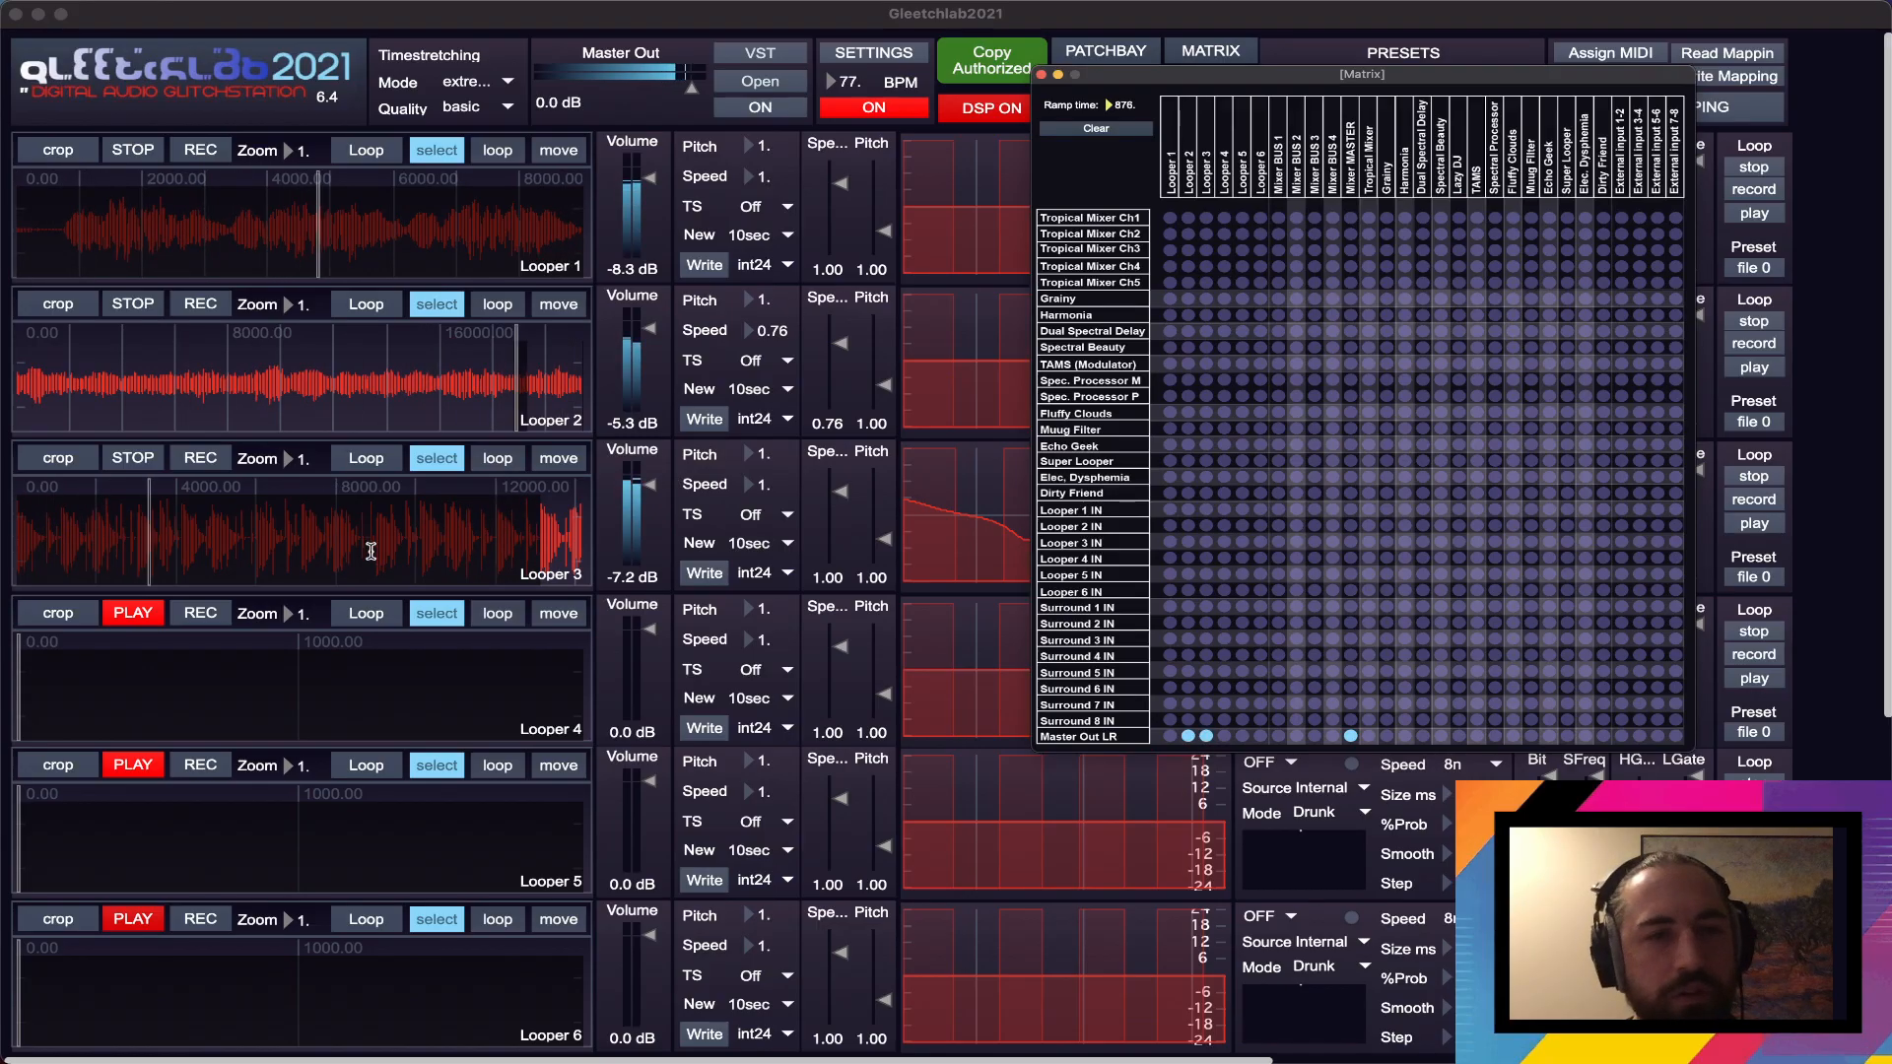
{"action": "left_click", "coordinate": [490, 541]}
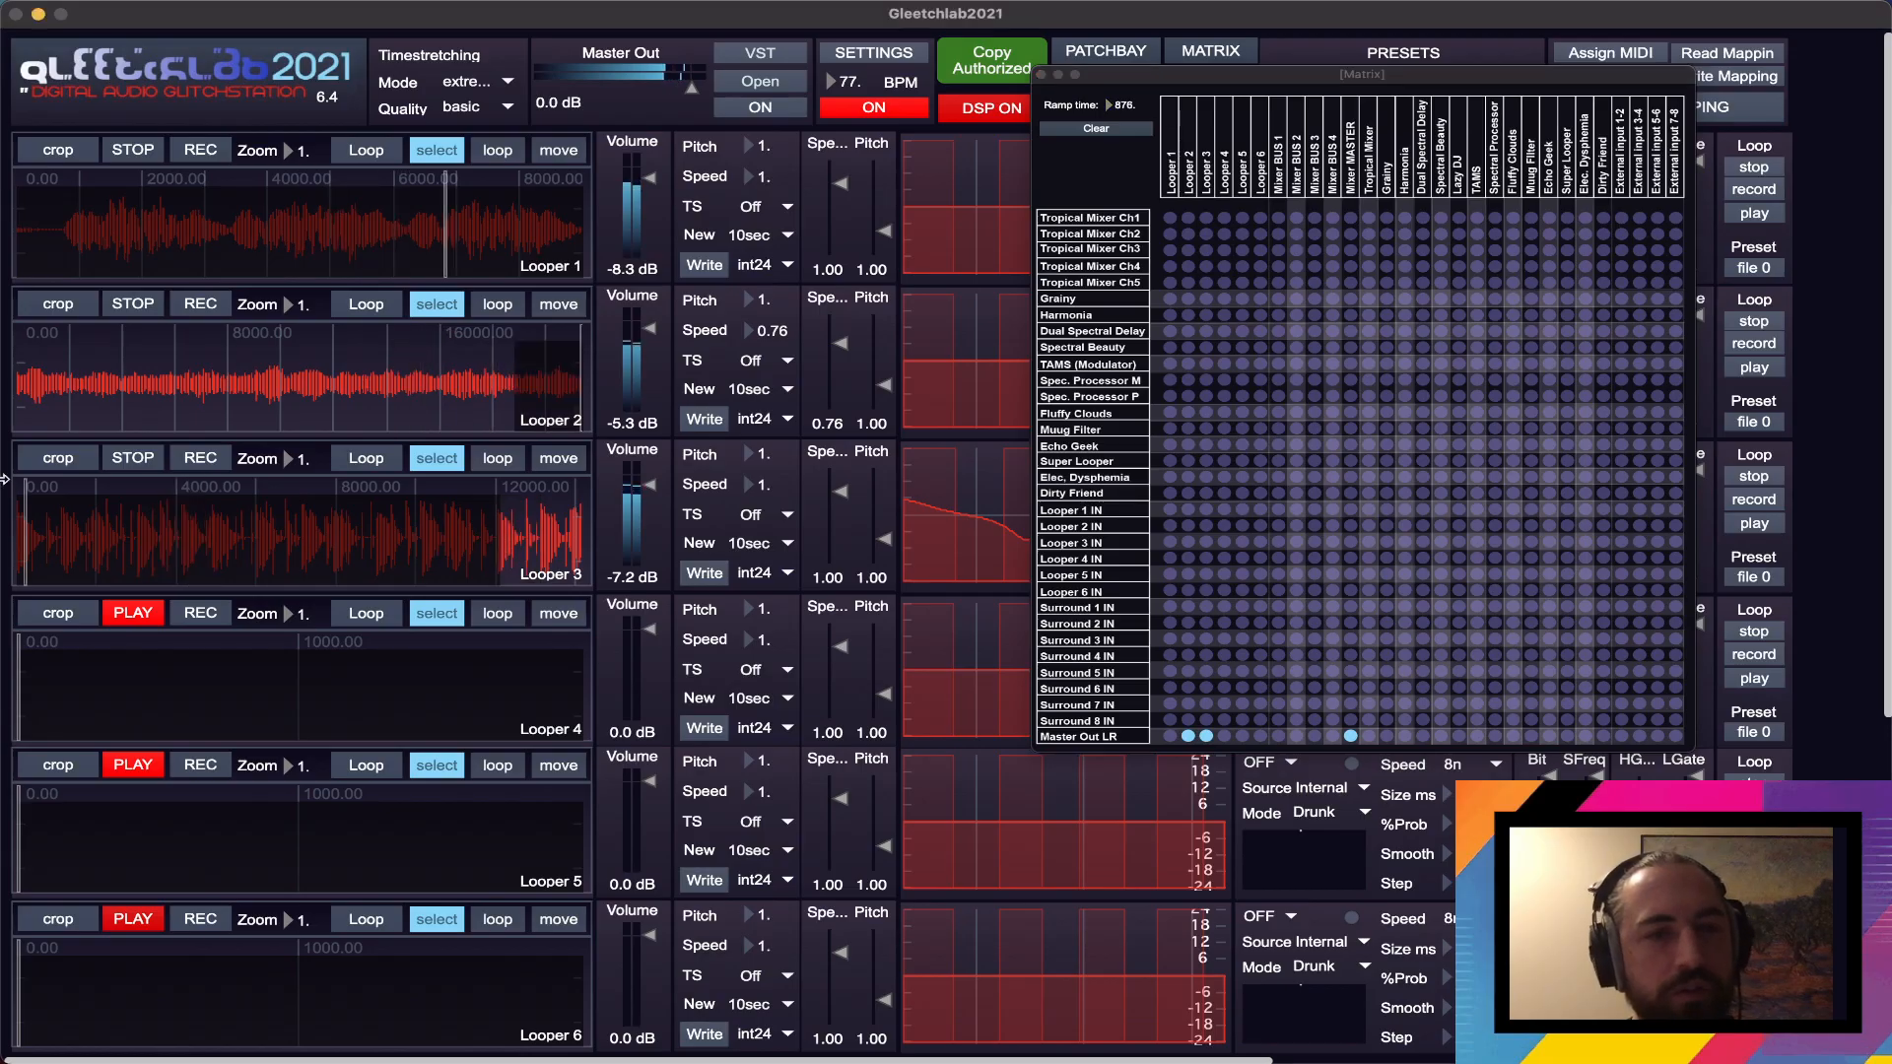
- Move the Matrix window clear of the modulation controls and set Looper 2's modulation Speed to 2n
{"action": "left_click_drag", "start_coordinate": [1194, 74], "coordinate": [784, 315]}
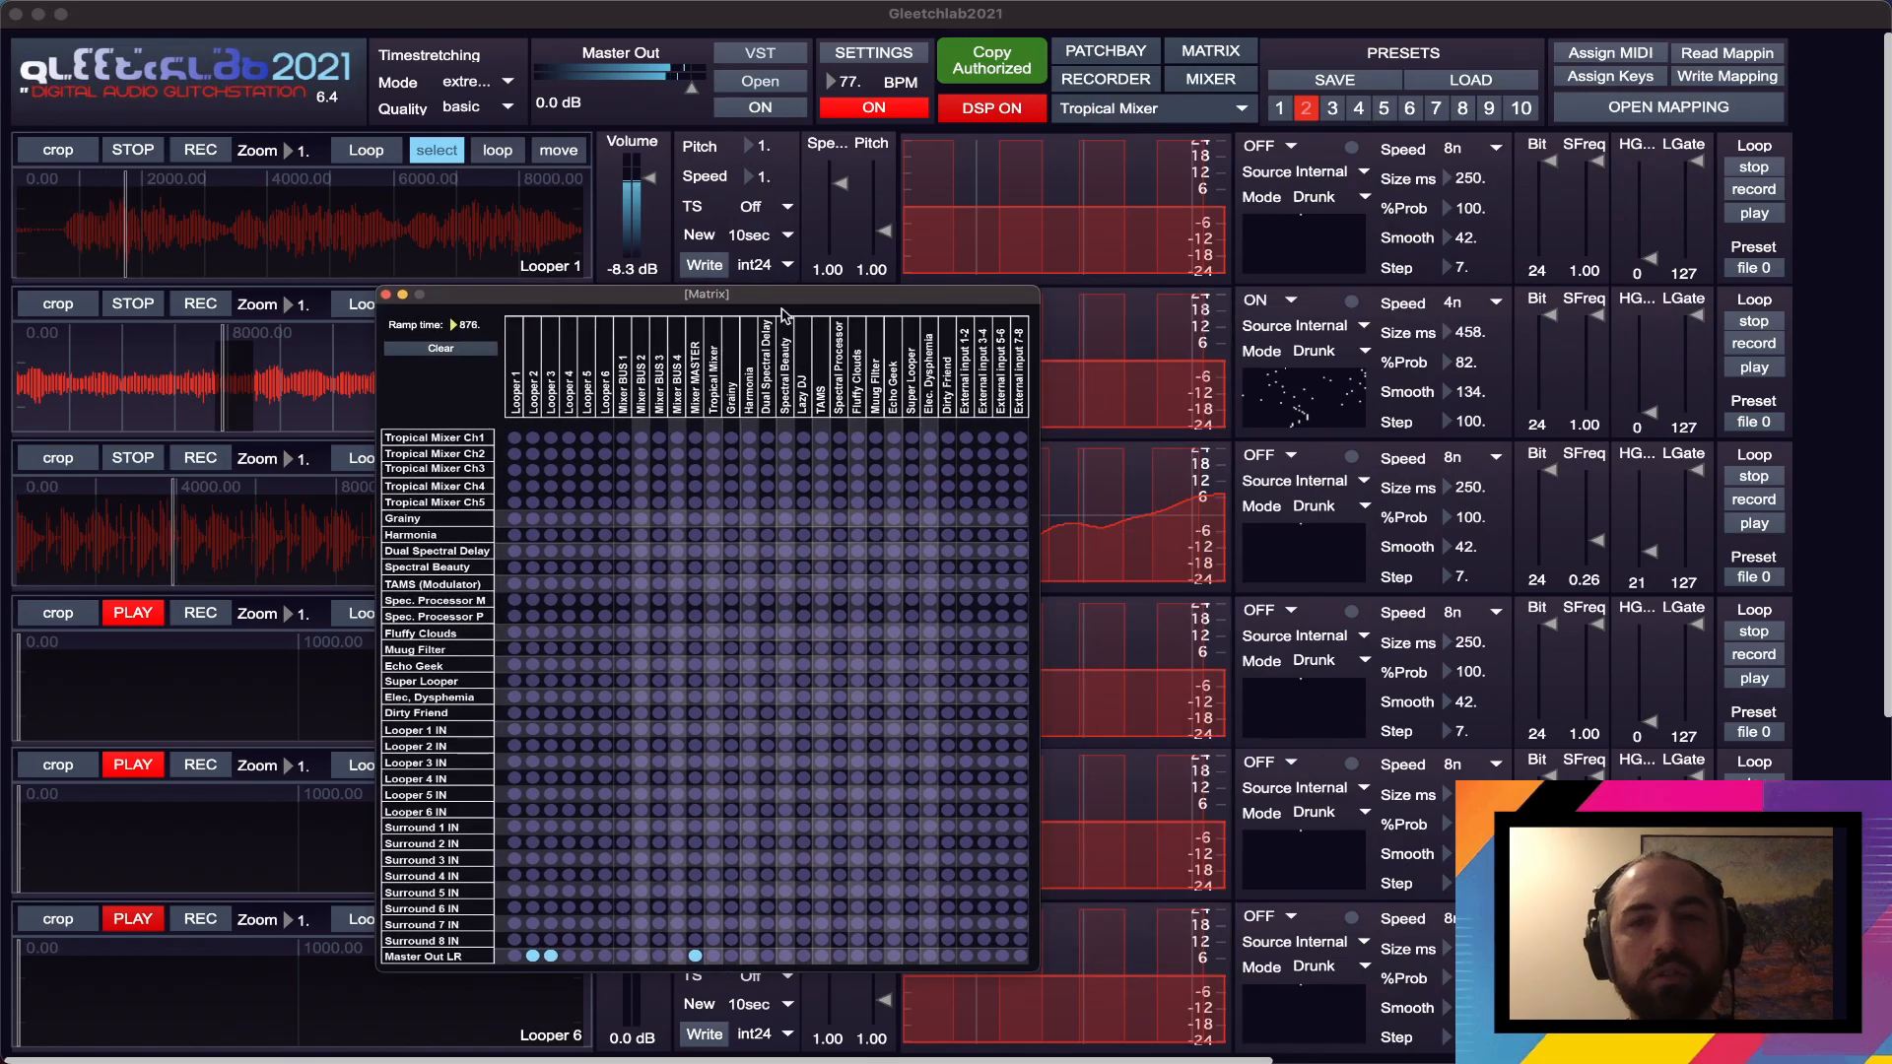
{"action": "left_click", "coordinate": [1493, 304]}
{"action": "left_click", "coordinate": [1493, 304]}
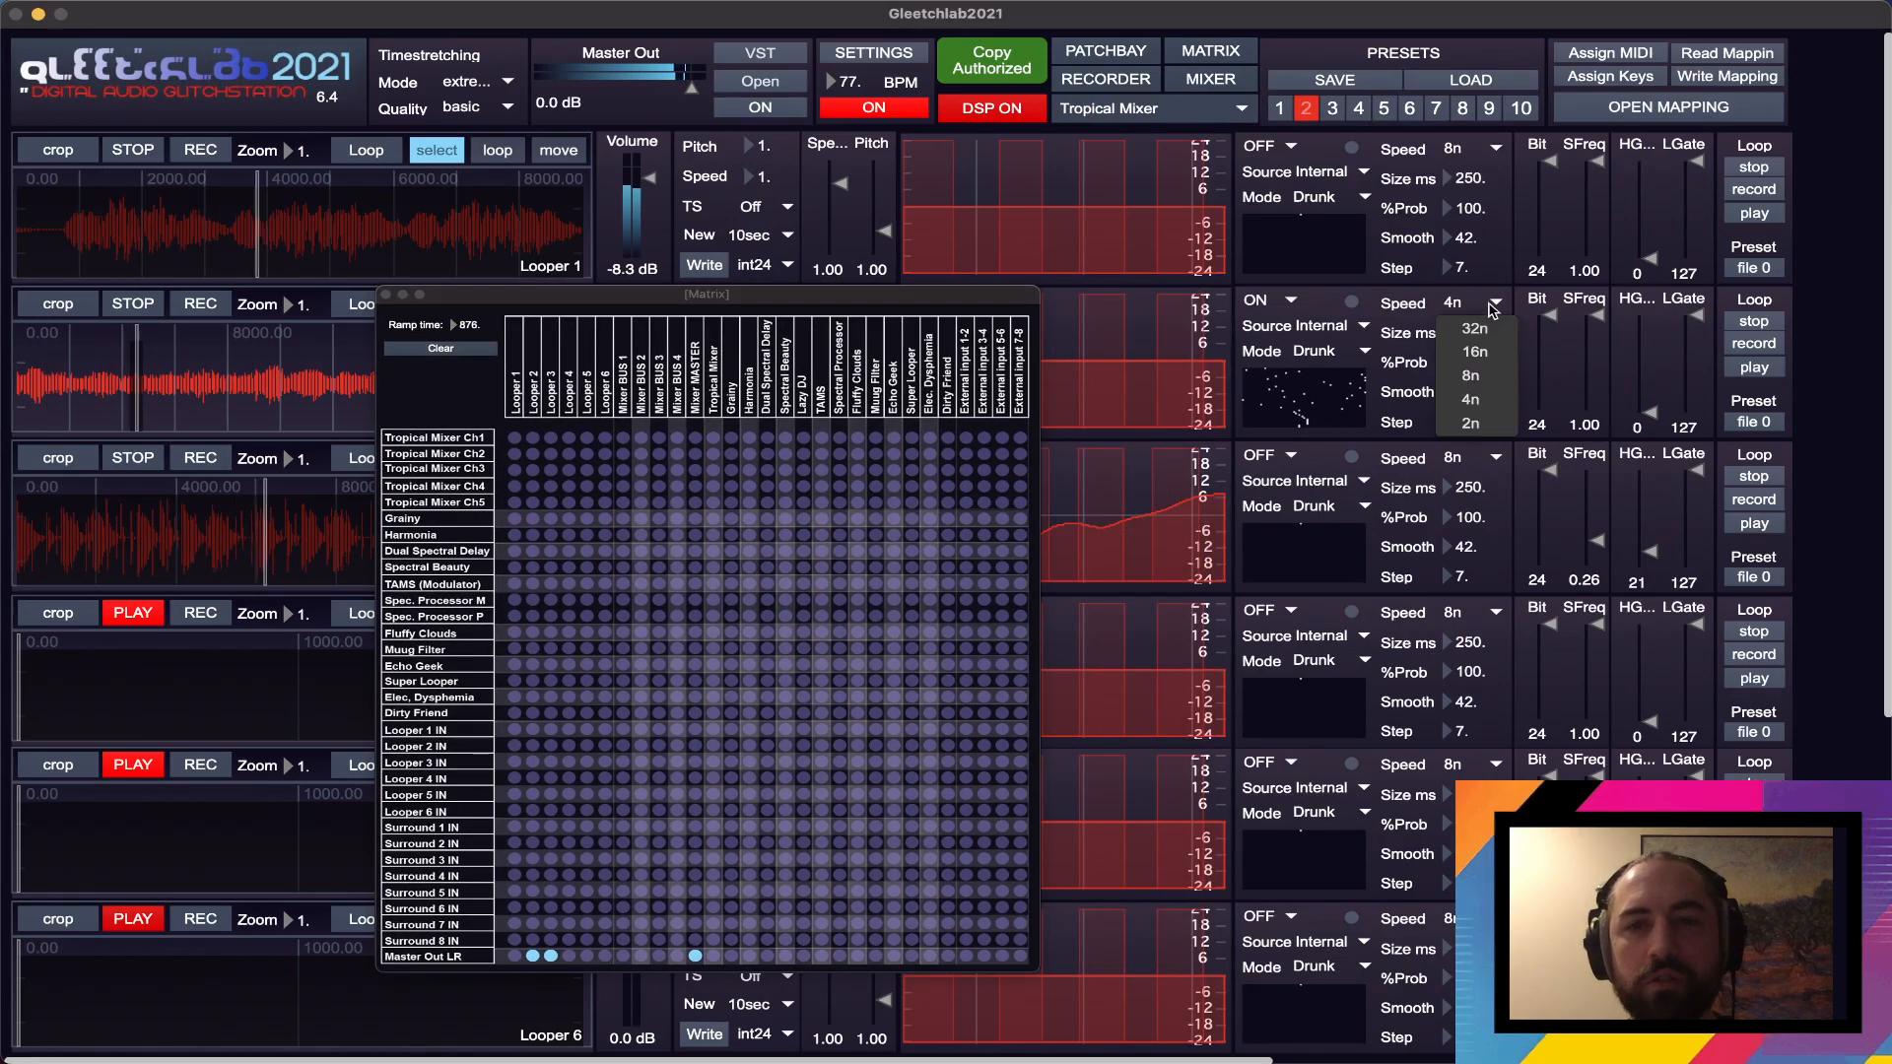
{"action": "left_click", "coordinate": [1490, 424]}
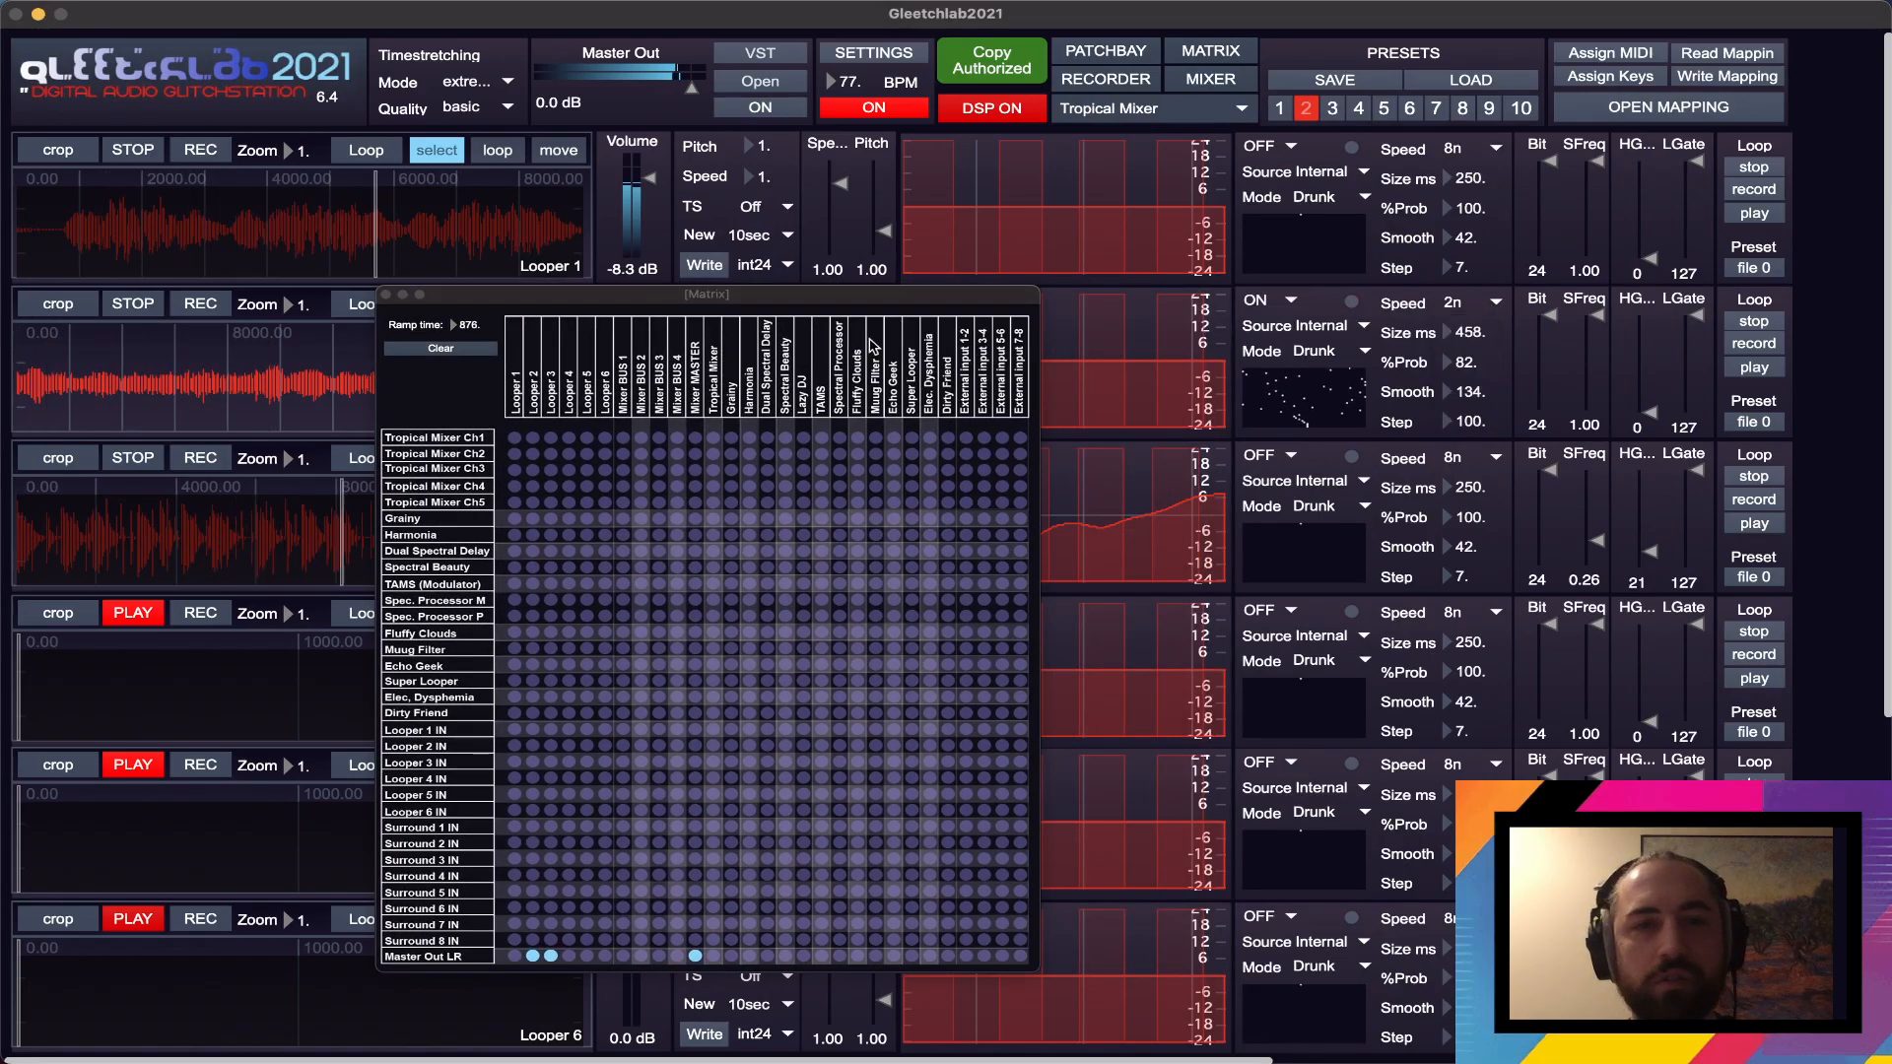
- Move the Matrix window off the looper controls and lower Looper 3's playback speed to about 0.78
{"action": "left_click", "coordinate": [868, 293]}
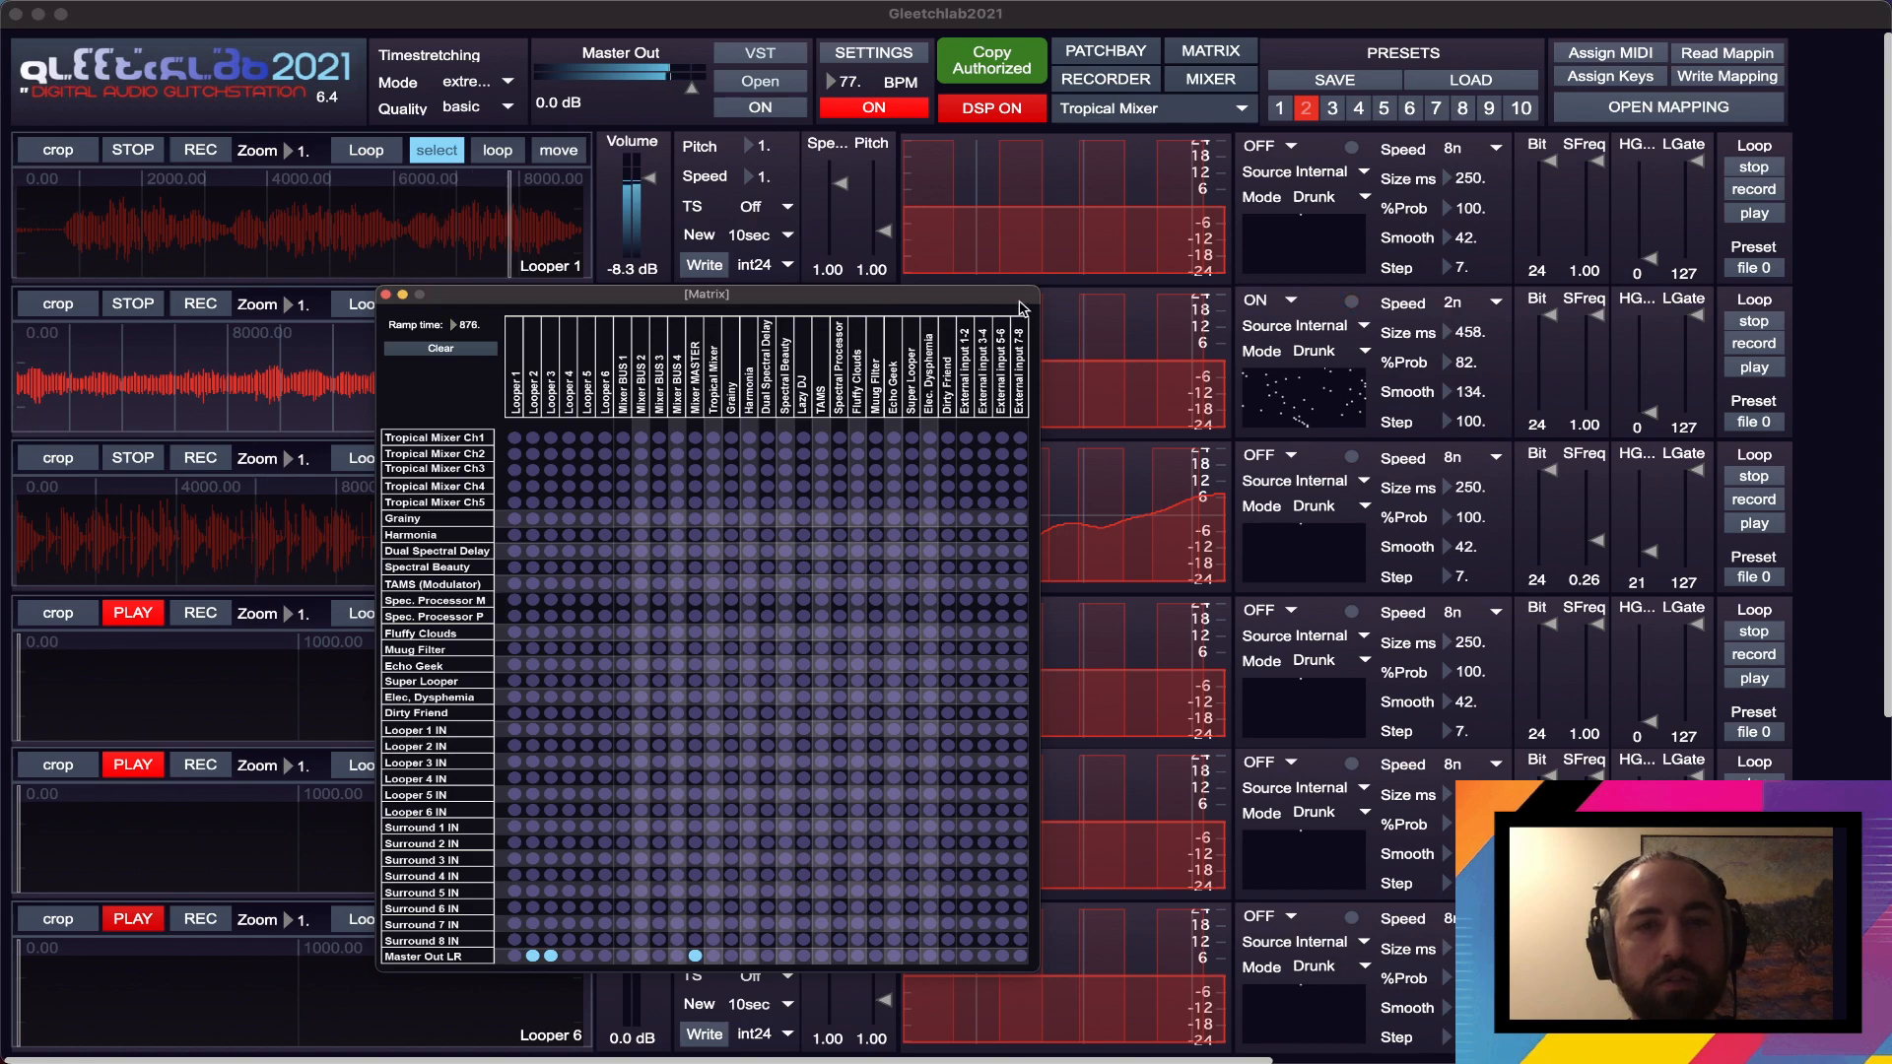
{"action": "left_click_drag", "start_coordinate": [792, 308], "coordinate": [1378, 269]}
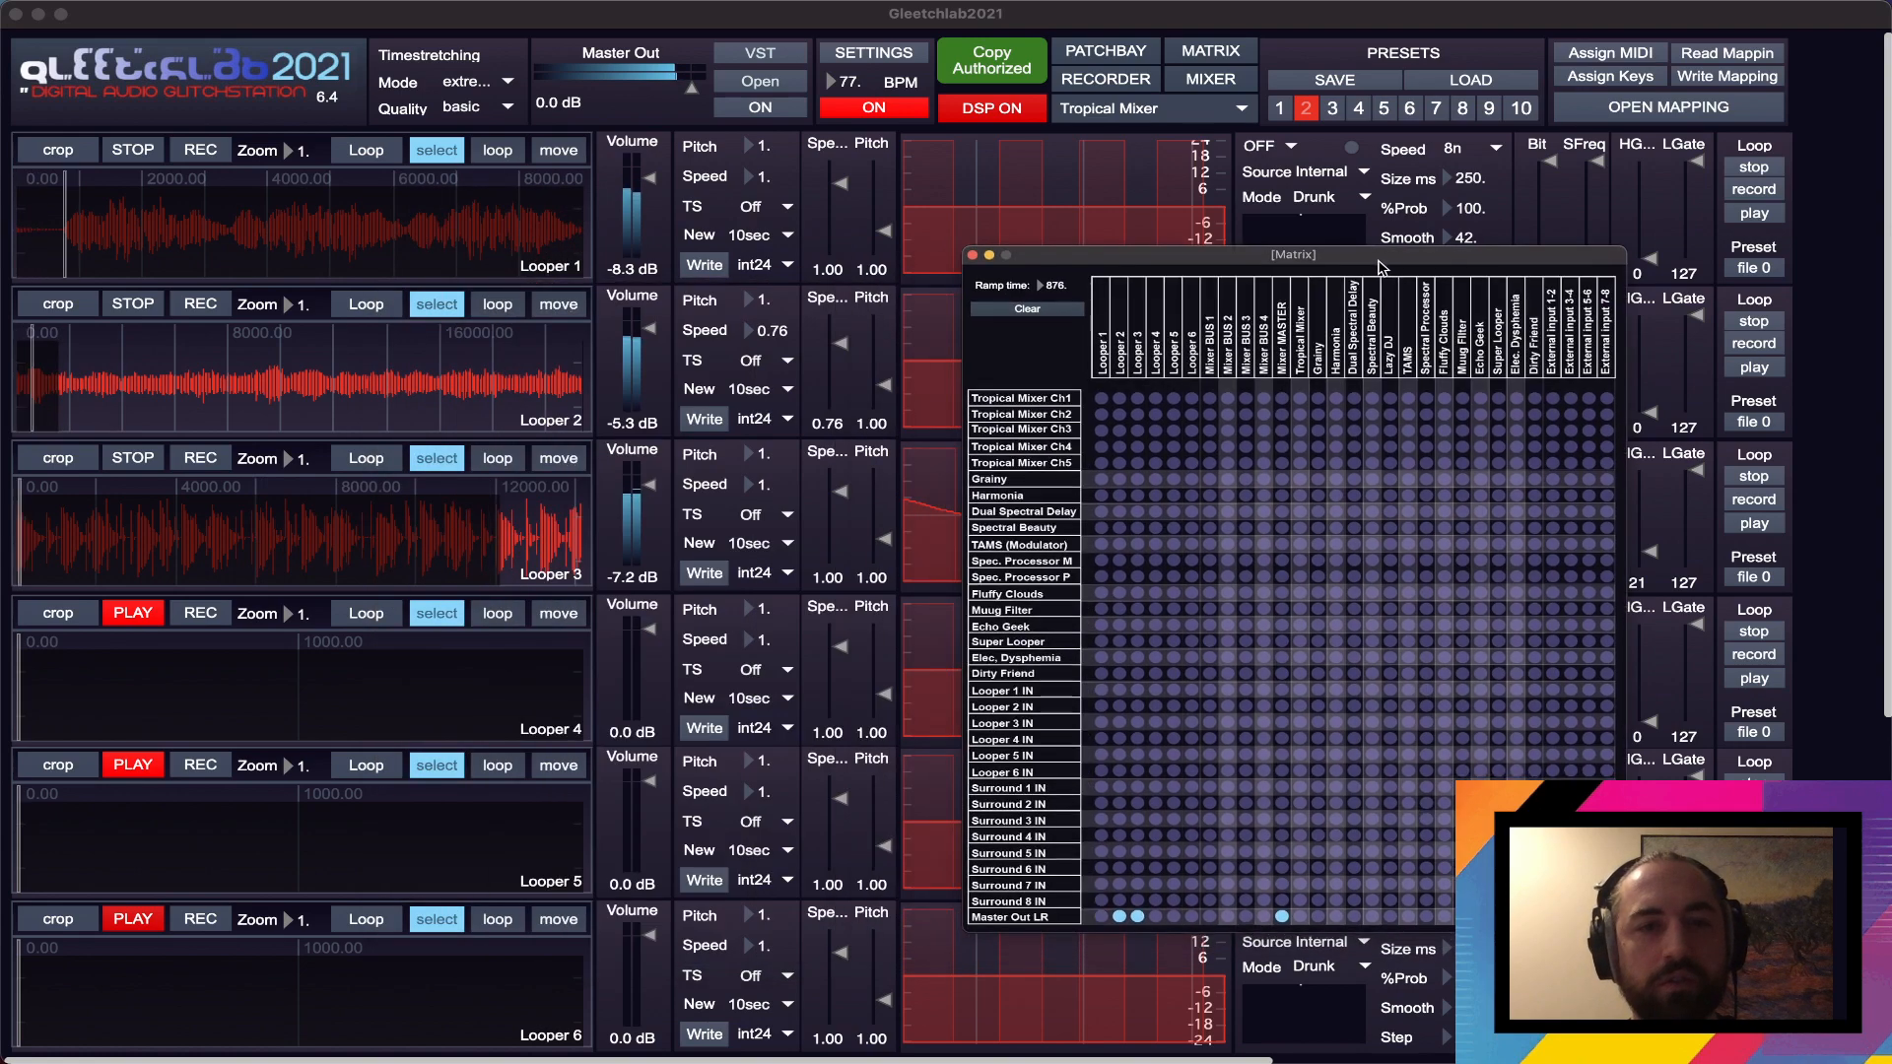
{"action": "left_click", "coordinate": [843, 582]}
{"action": "left_click_drag", "start_coordinate": [844, 582], "coordinate": [844, 598]}
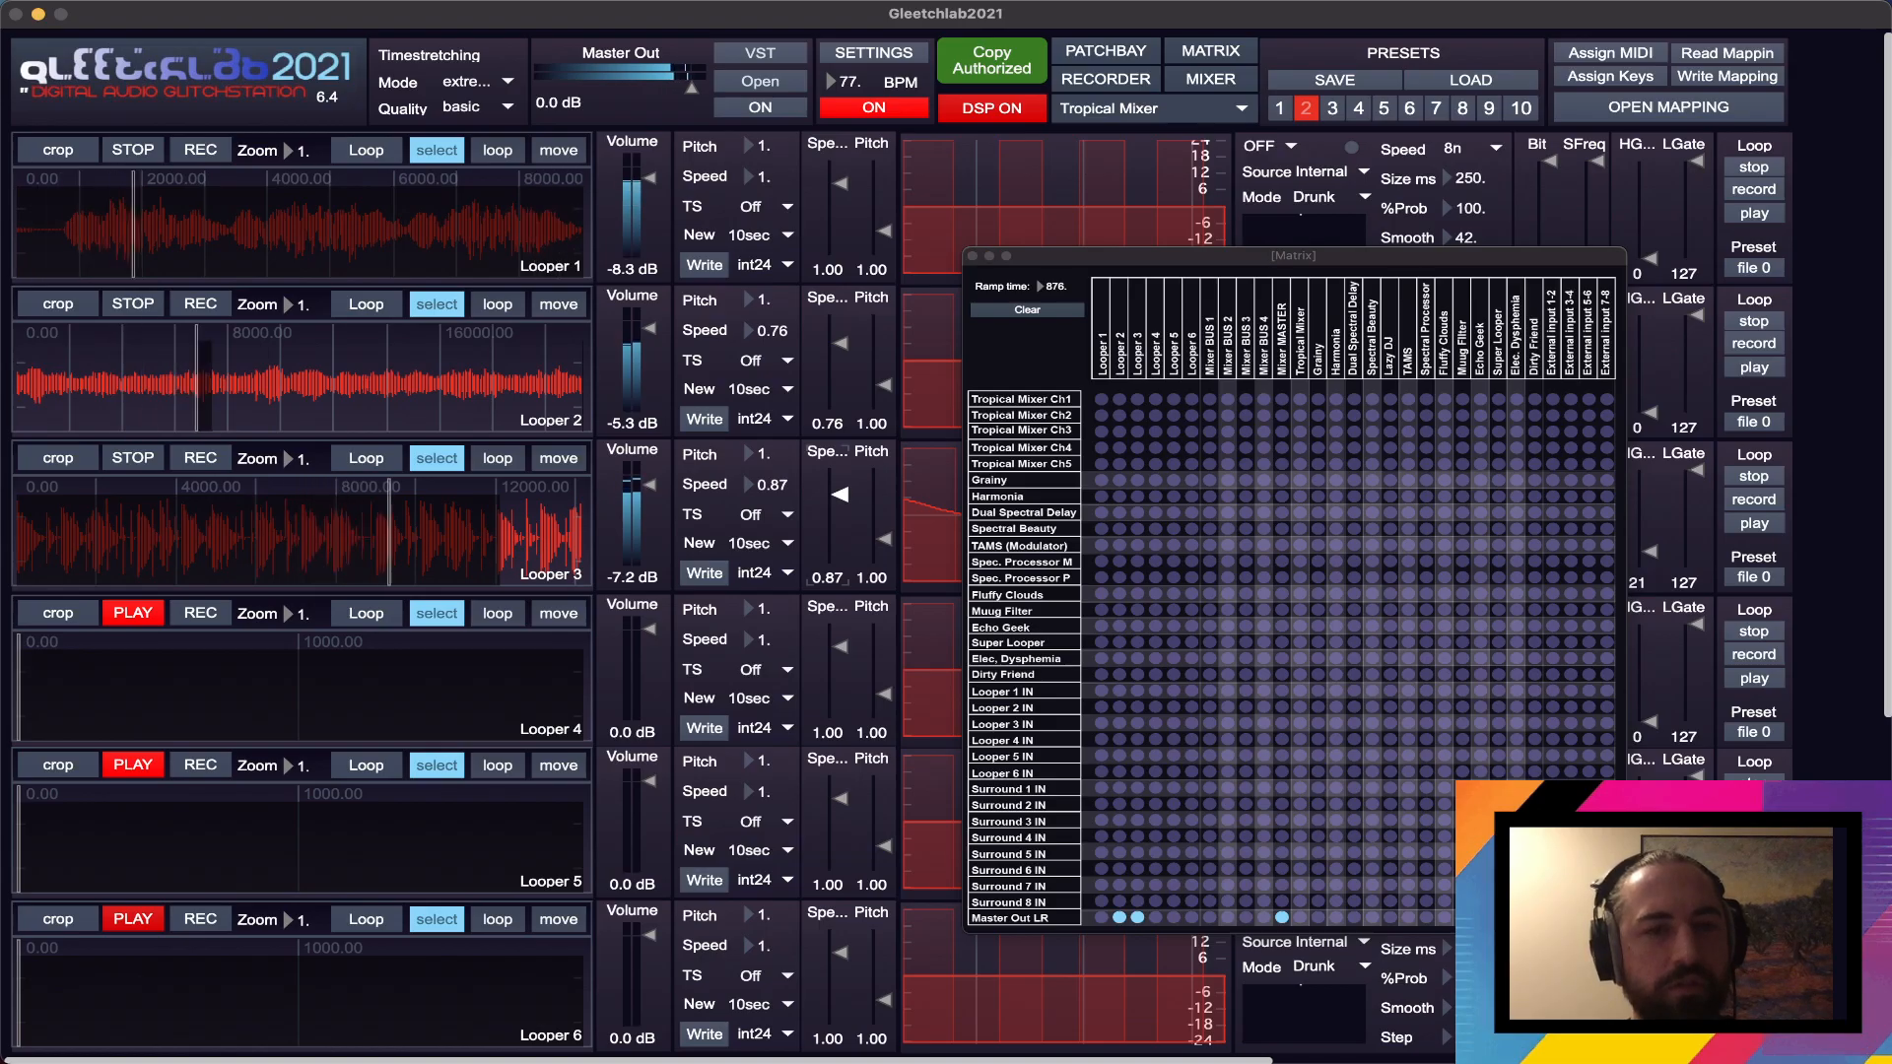
{"action": "left_click_drag", "start_coordinate": [840, 494], "coordinate": [839, 497]}
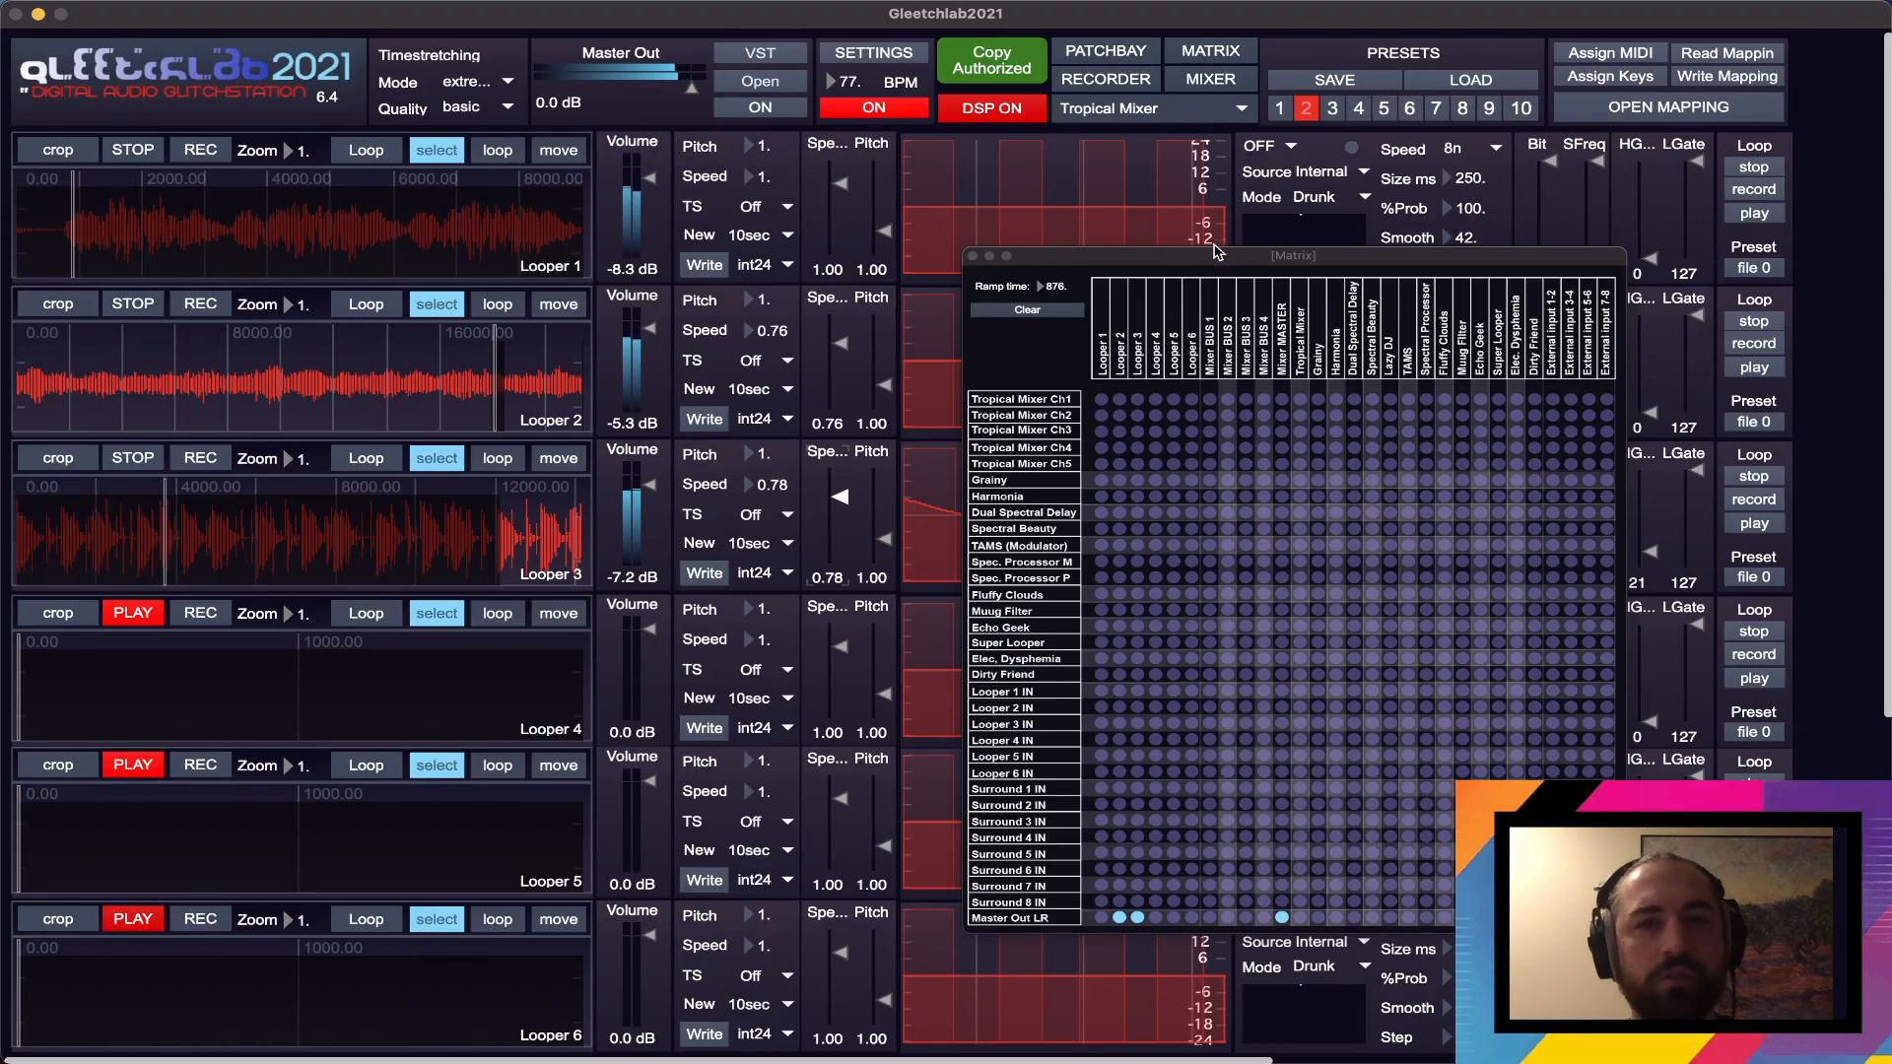
- Set Looper 2's modulation Size to 469 ms and its LGate to 96, repositioning the Matrix window for access
{"action": "left_click_drag", "start_coordinate": [1215, 260], "coordinate": [818, 329]}
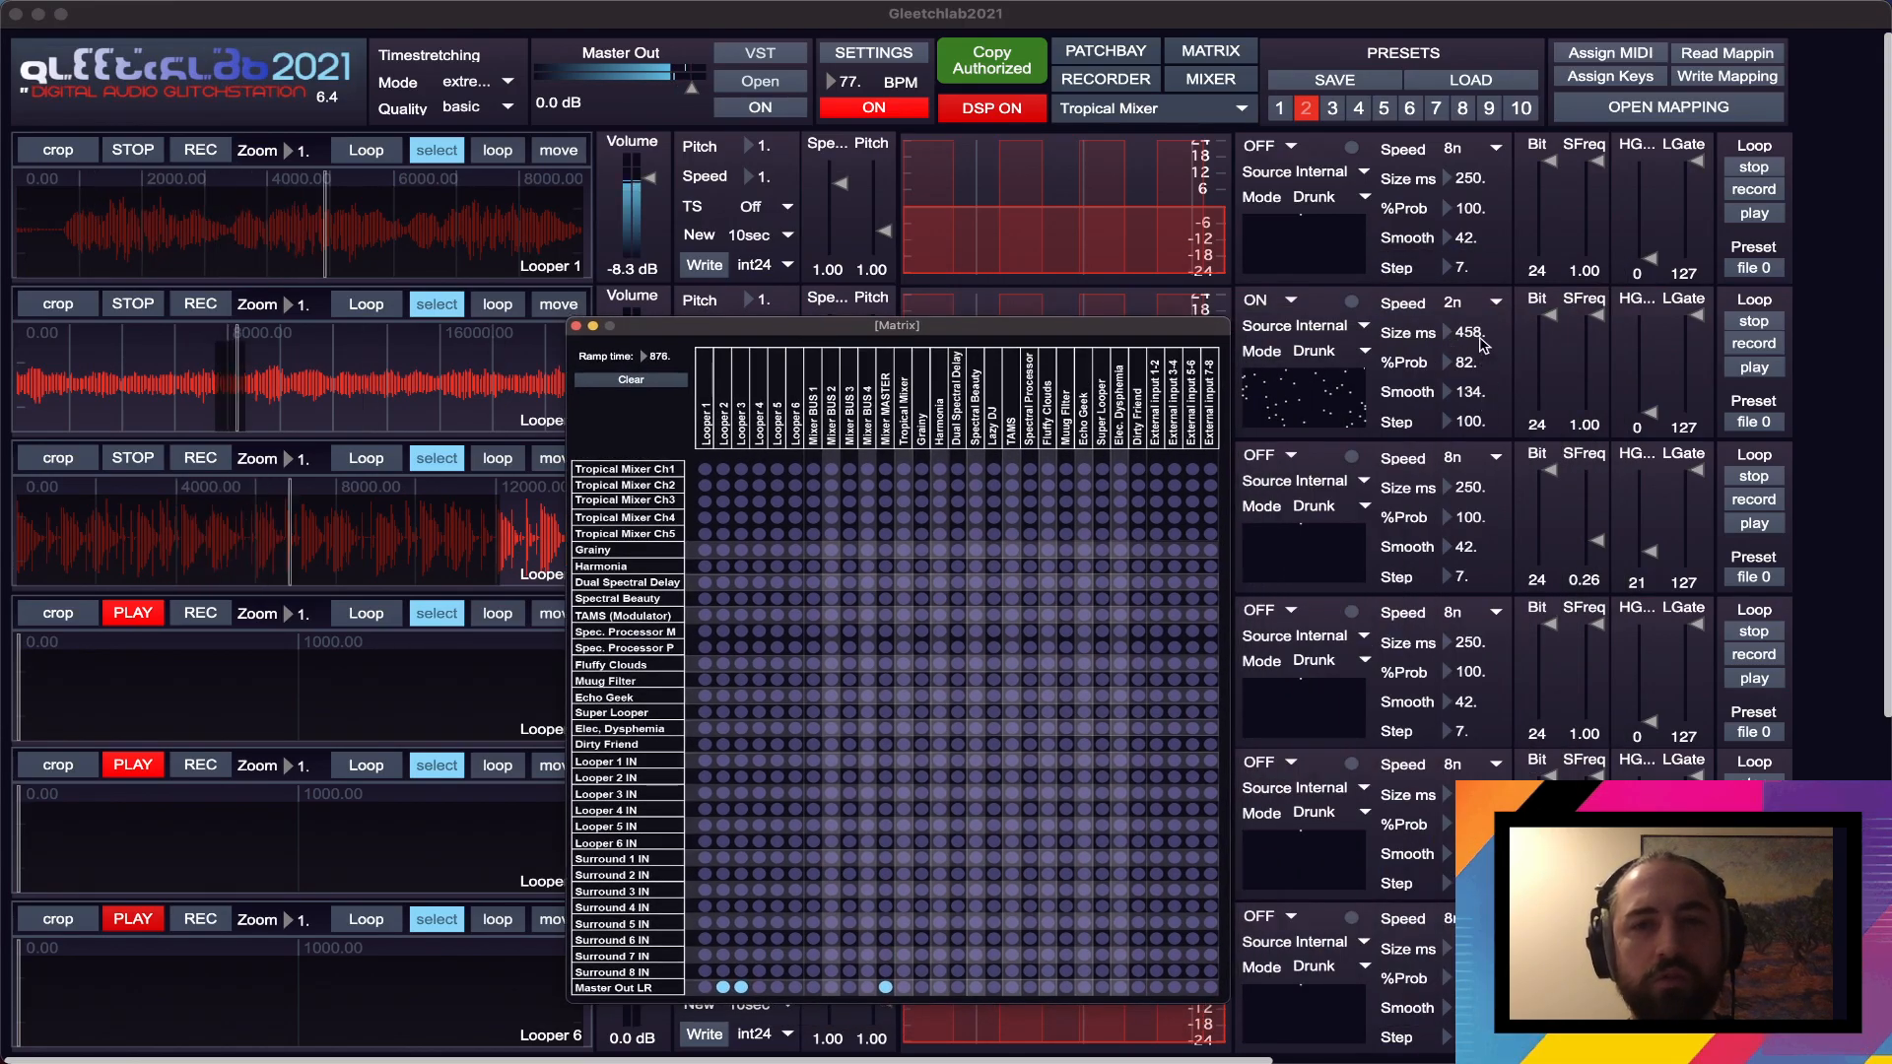
{"action": "left_click", "coordinate": [1484, 343]}
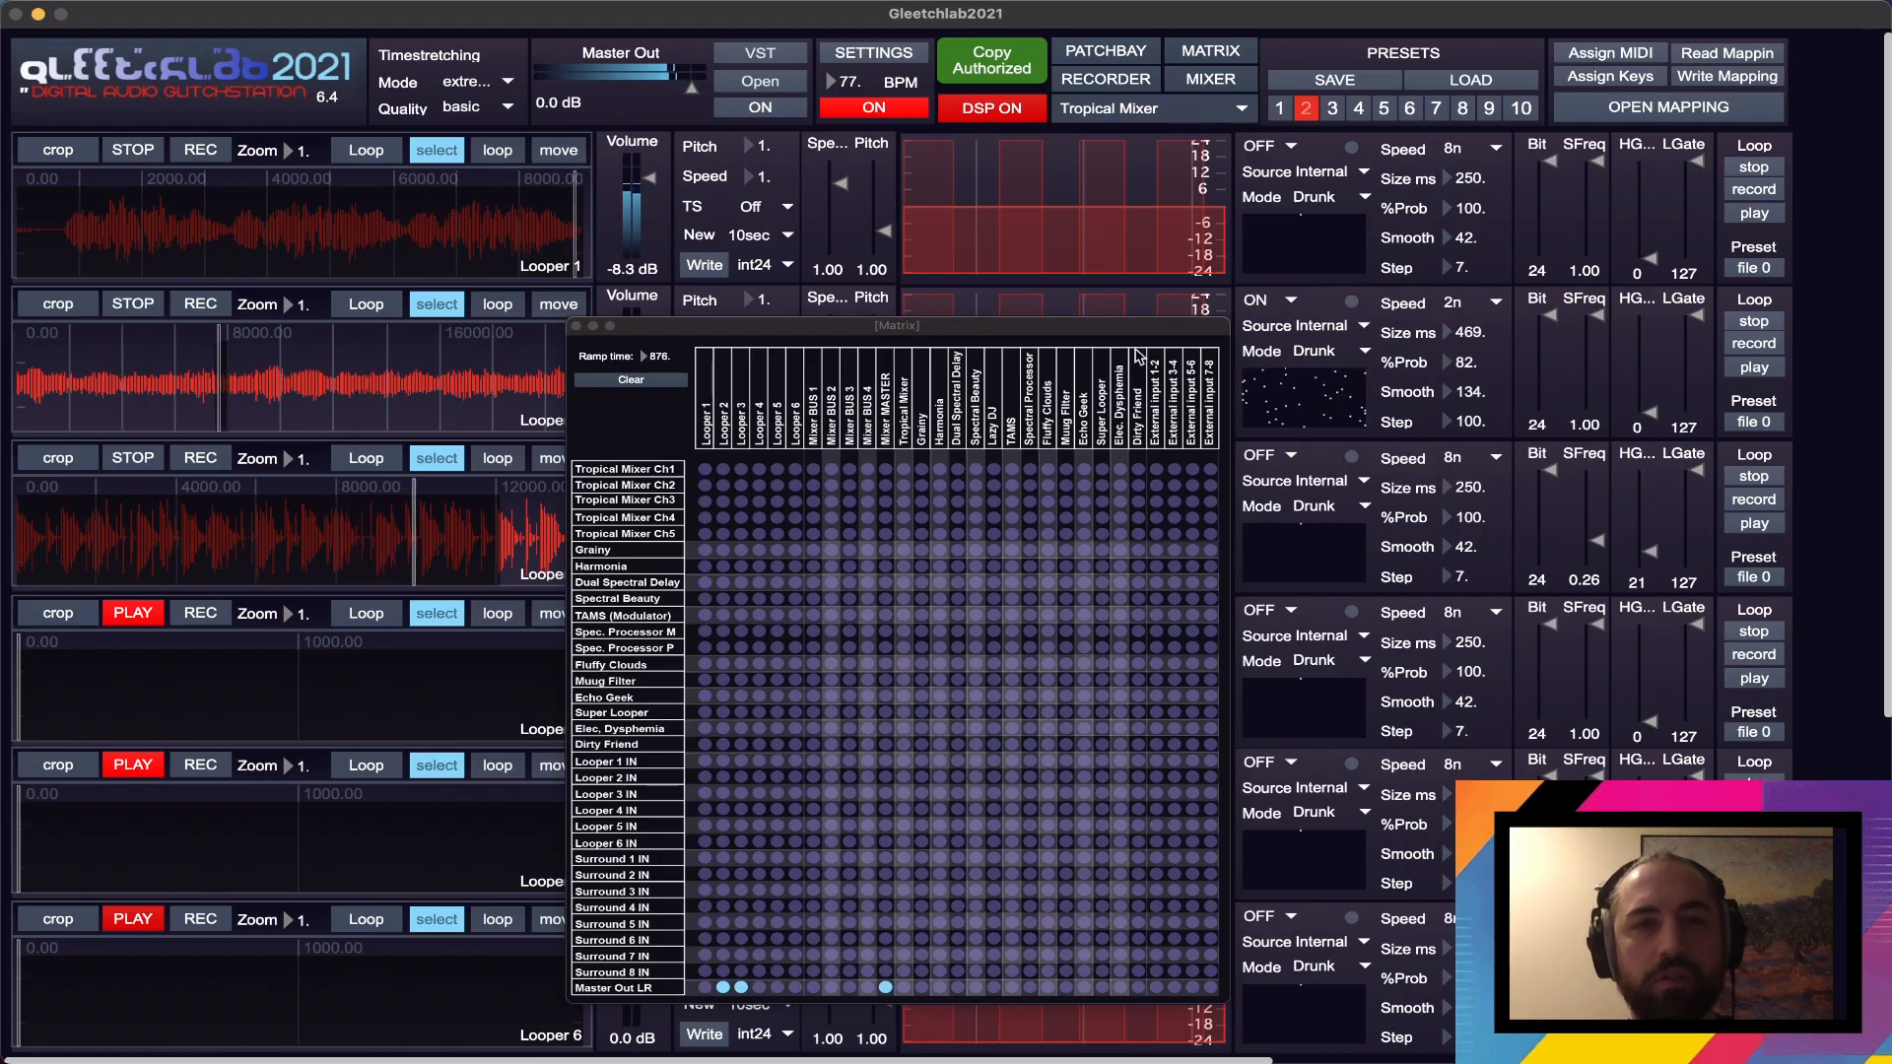
{"action": "left_click_drag", "start_coordinate": [1142, 326], "coordinate": [1390, 398]}
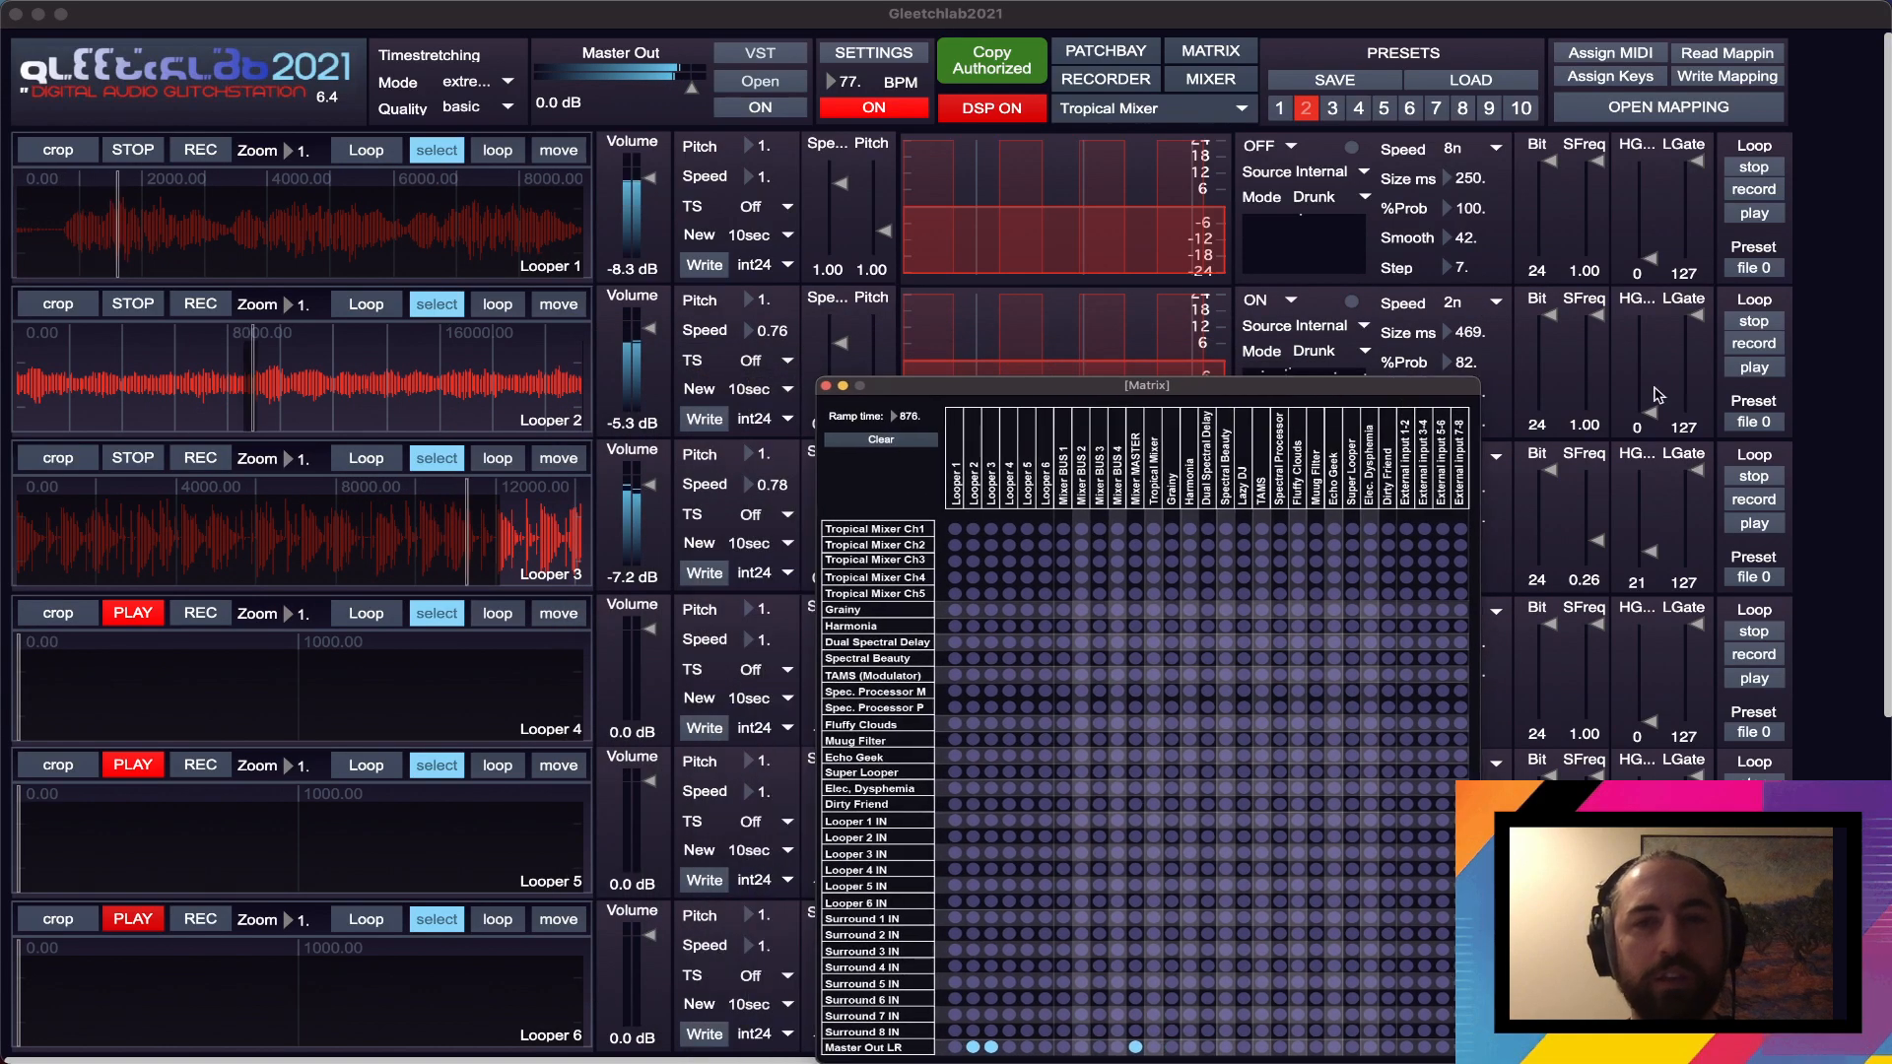
{"action": "left_click_drag", "start_coordinate": [1696, 318], "coordinate": [1696, 337]}
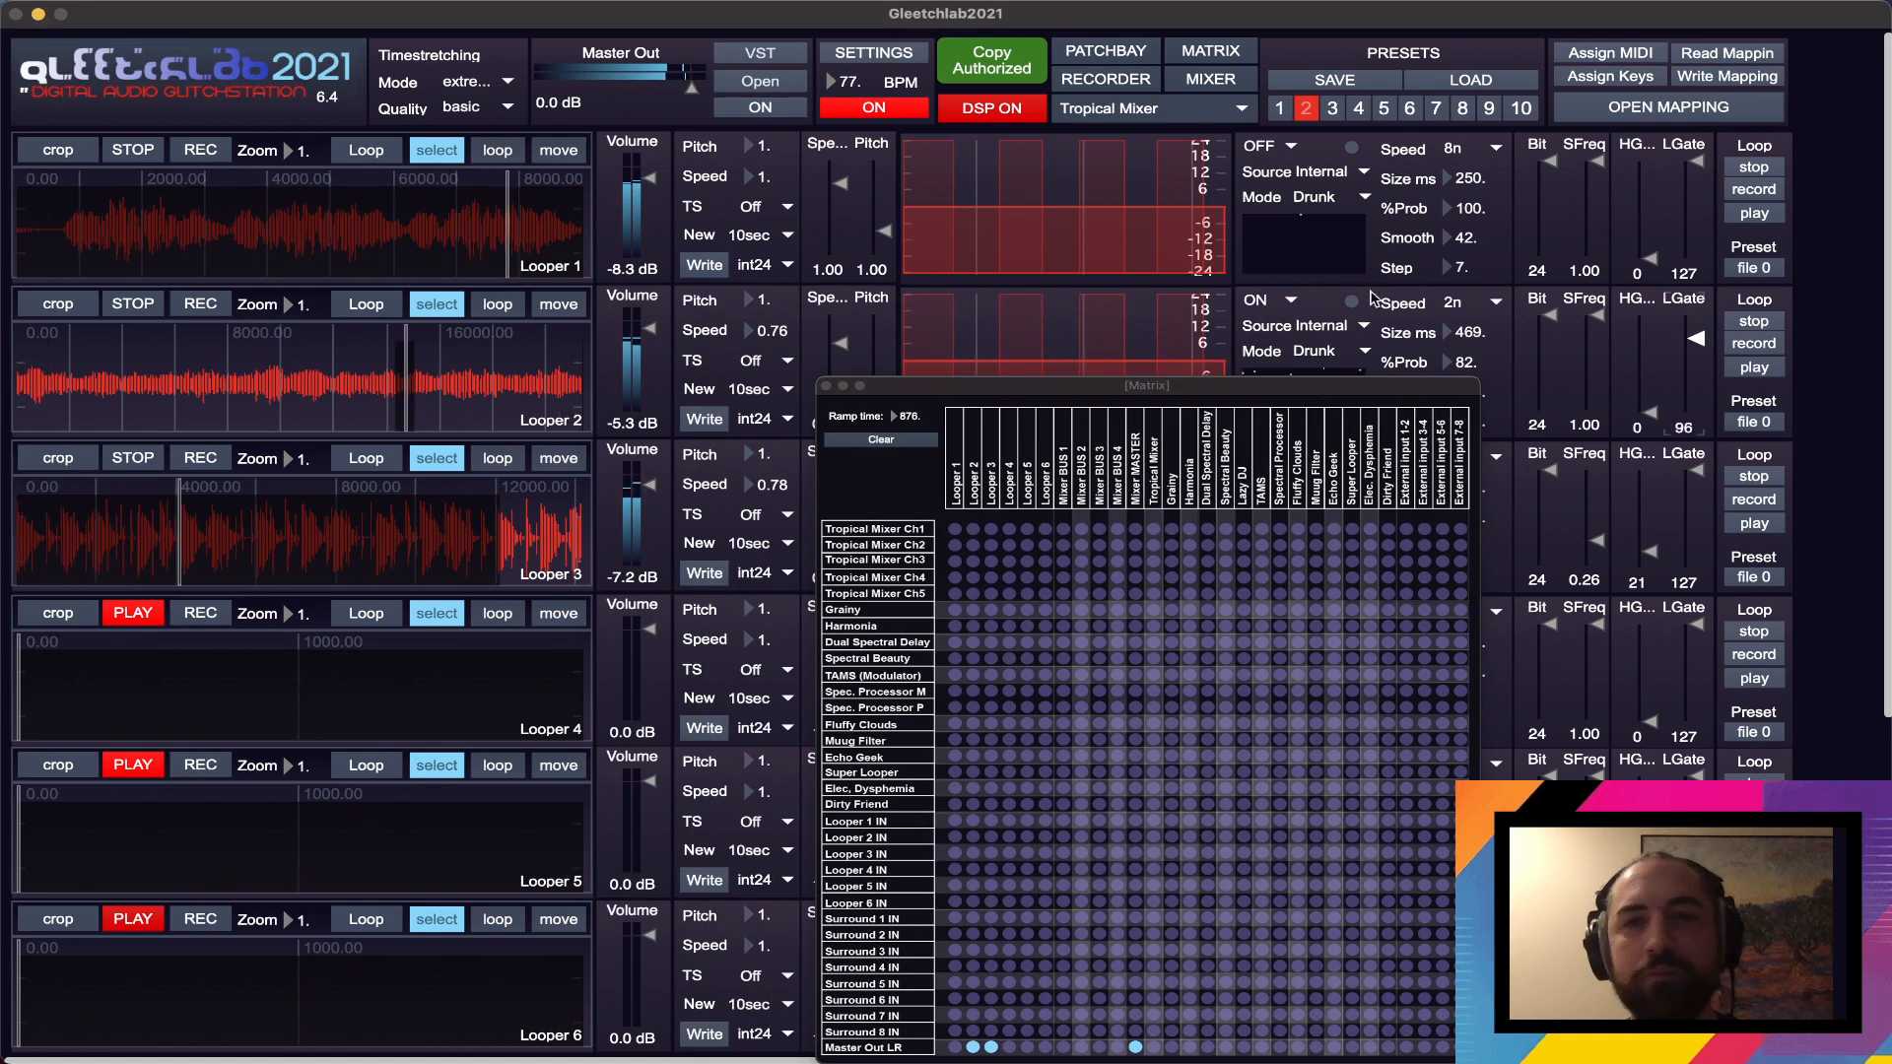
- Set Looper 1's SFreq to about 0.37 and roll off the highs in its EQ curve
{"action": "left_click_drag", "start_coordinate": [1585, 195], "coordinate": [1586, 220]}
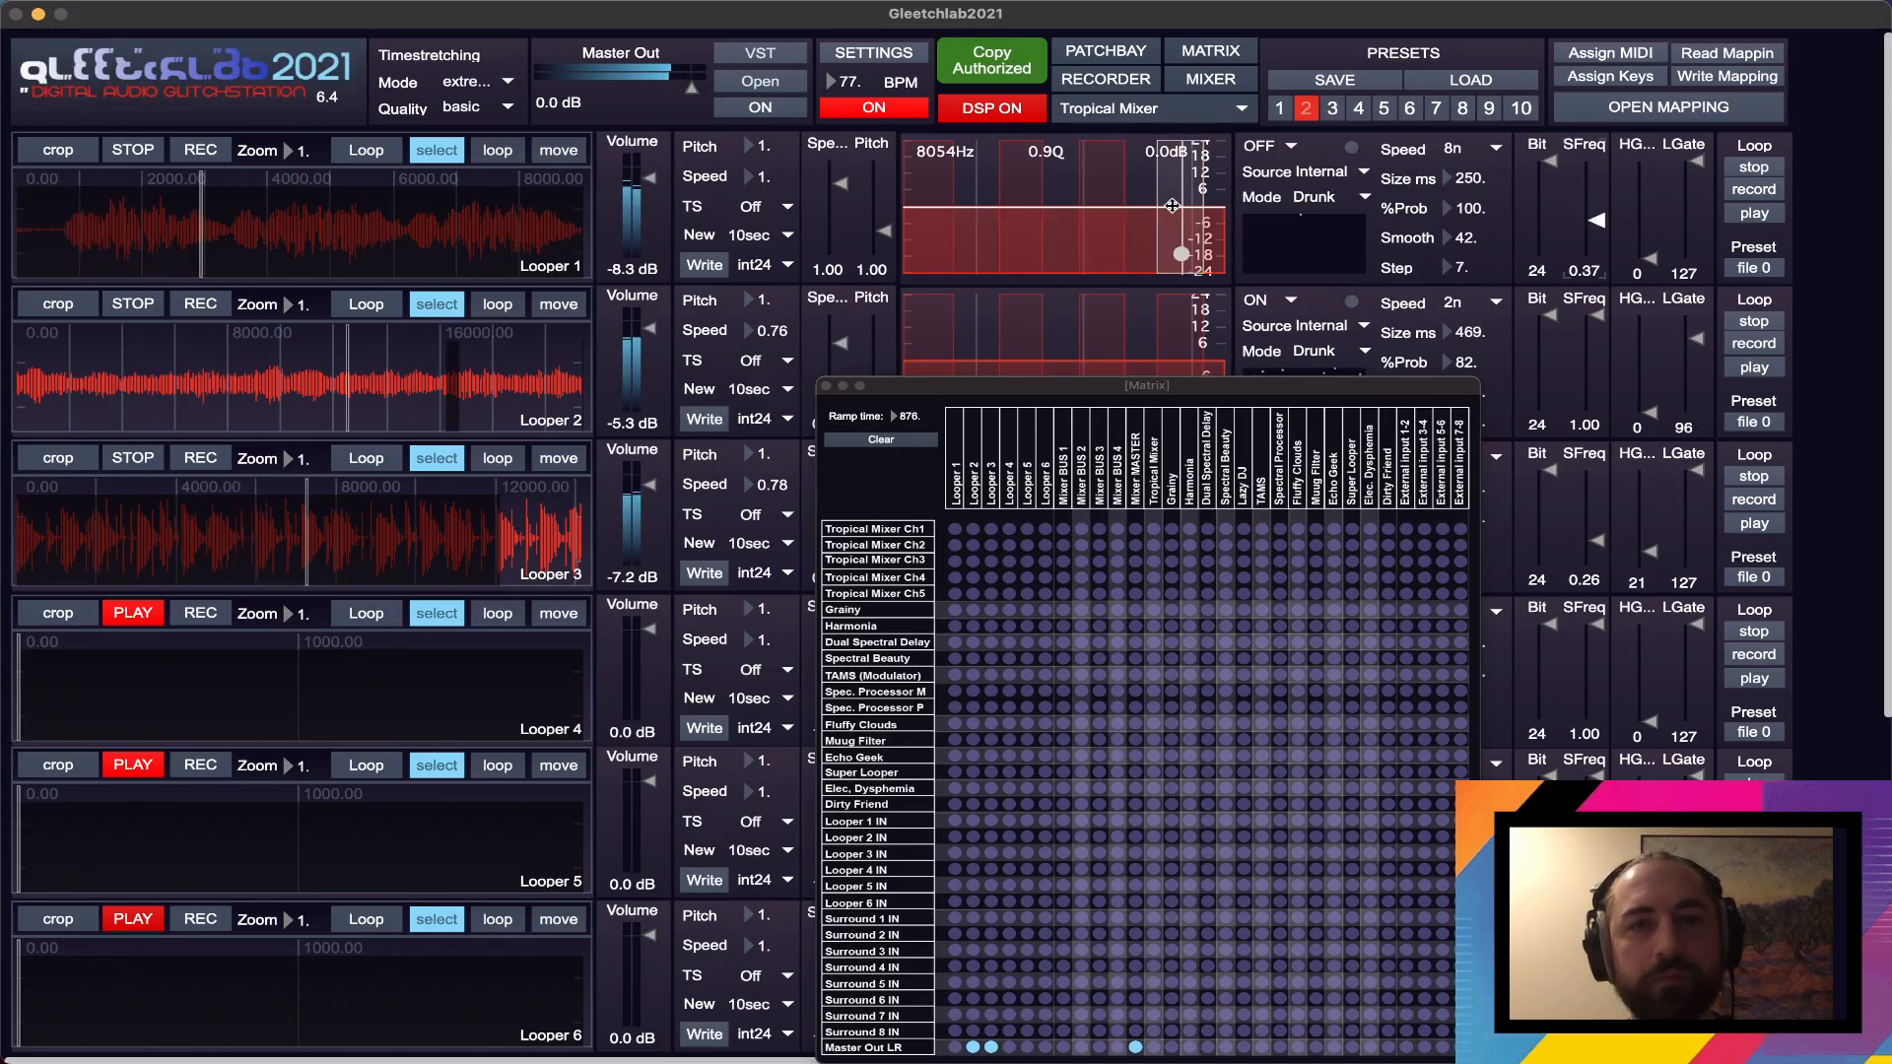
{"action": "left_click_drag", "start_coordinate": [1173, 207], "coordinate": [1026, 277]}
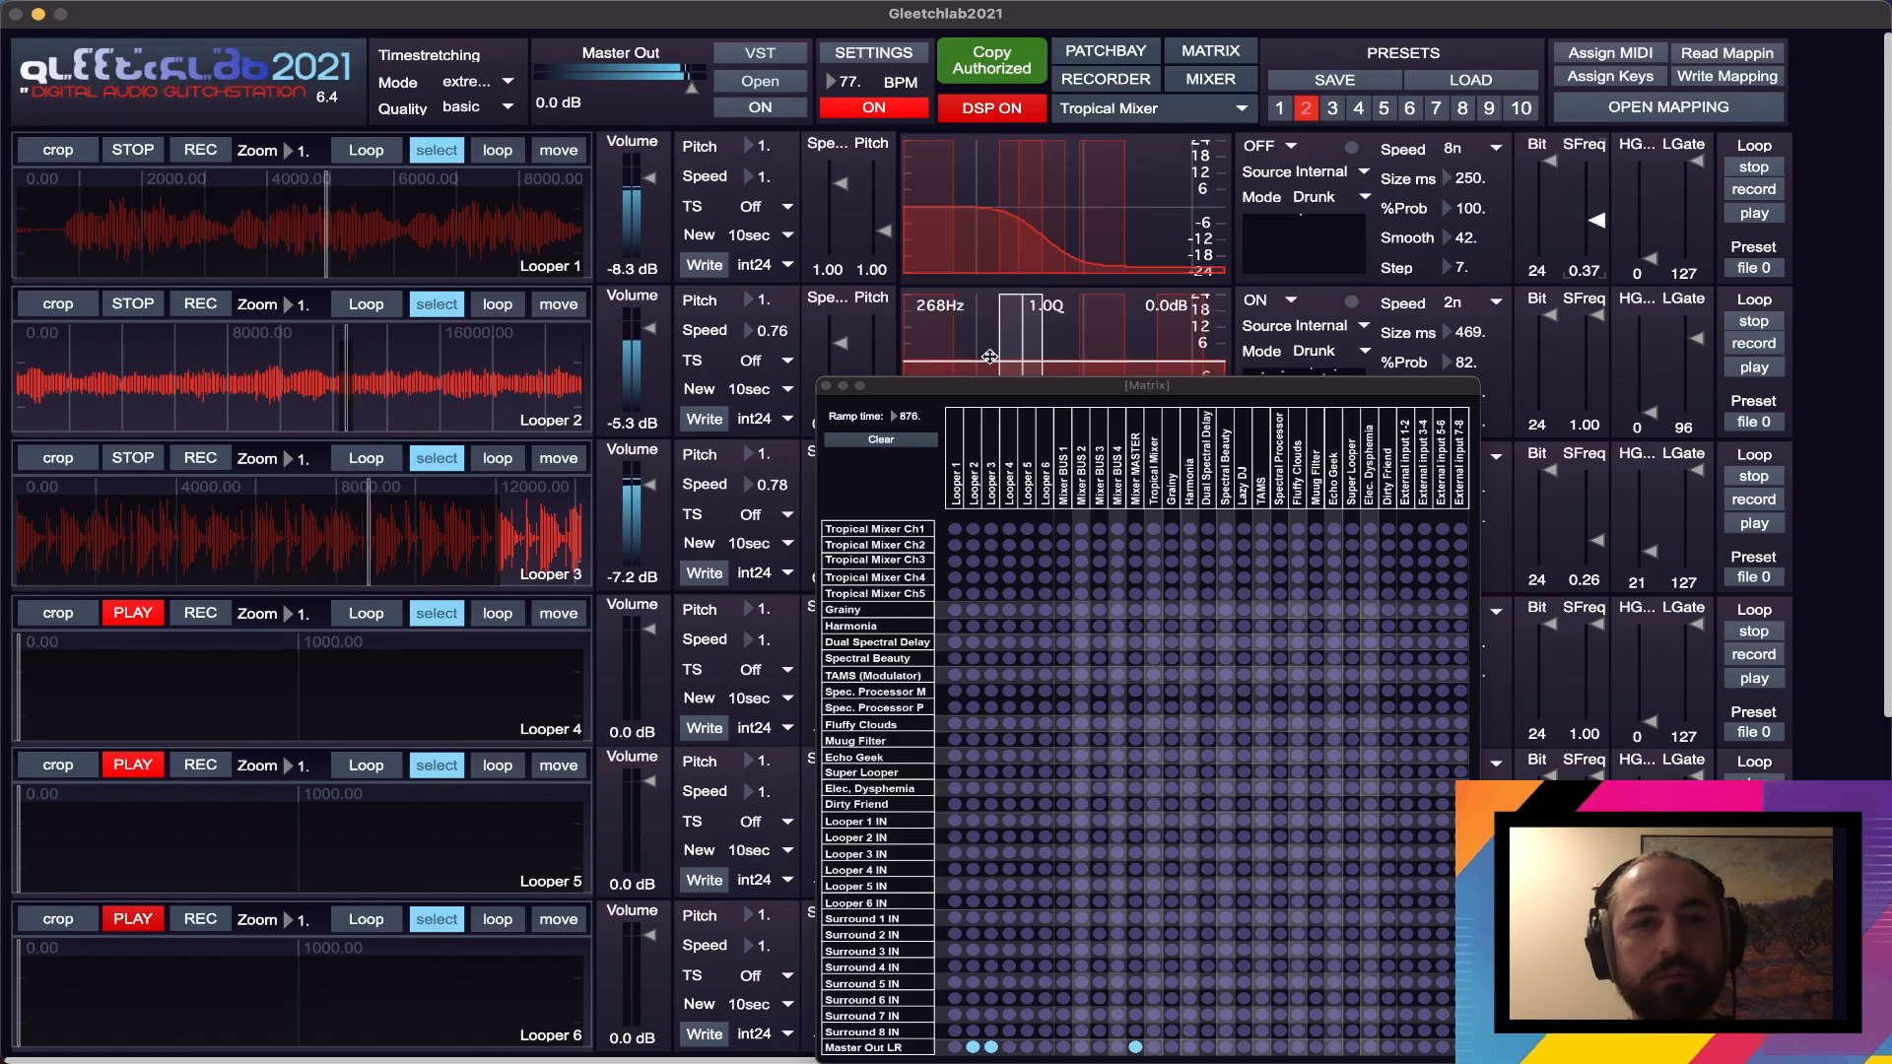
- Open the Grainy module and route it to Master Out LR in the Matrix in place of Loopers 2 and 3
{"action": "left_click_drag", "start_coordinate": [981, 387], "coordinate": [991, 196]}
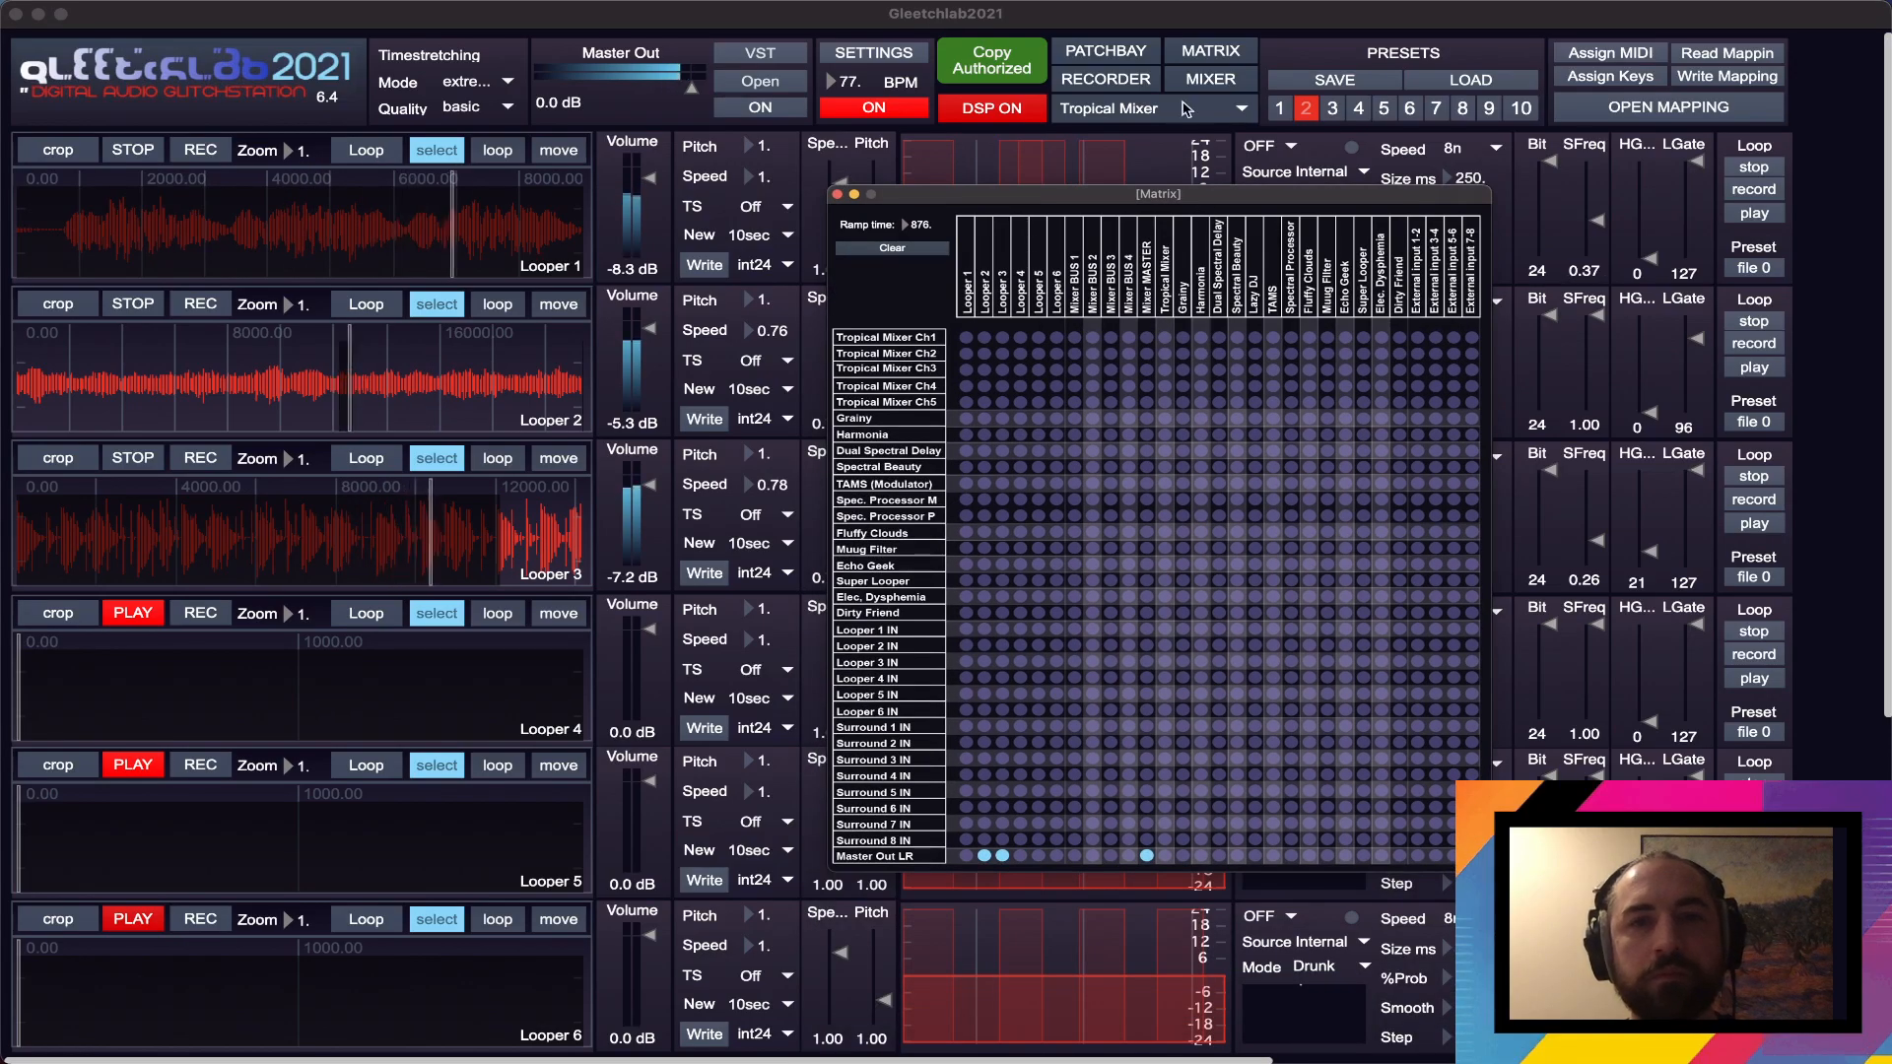
{"action": "left_click", "coordinate": [1151, 108]}
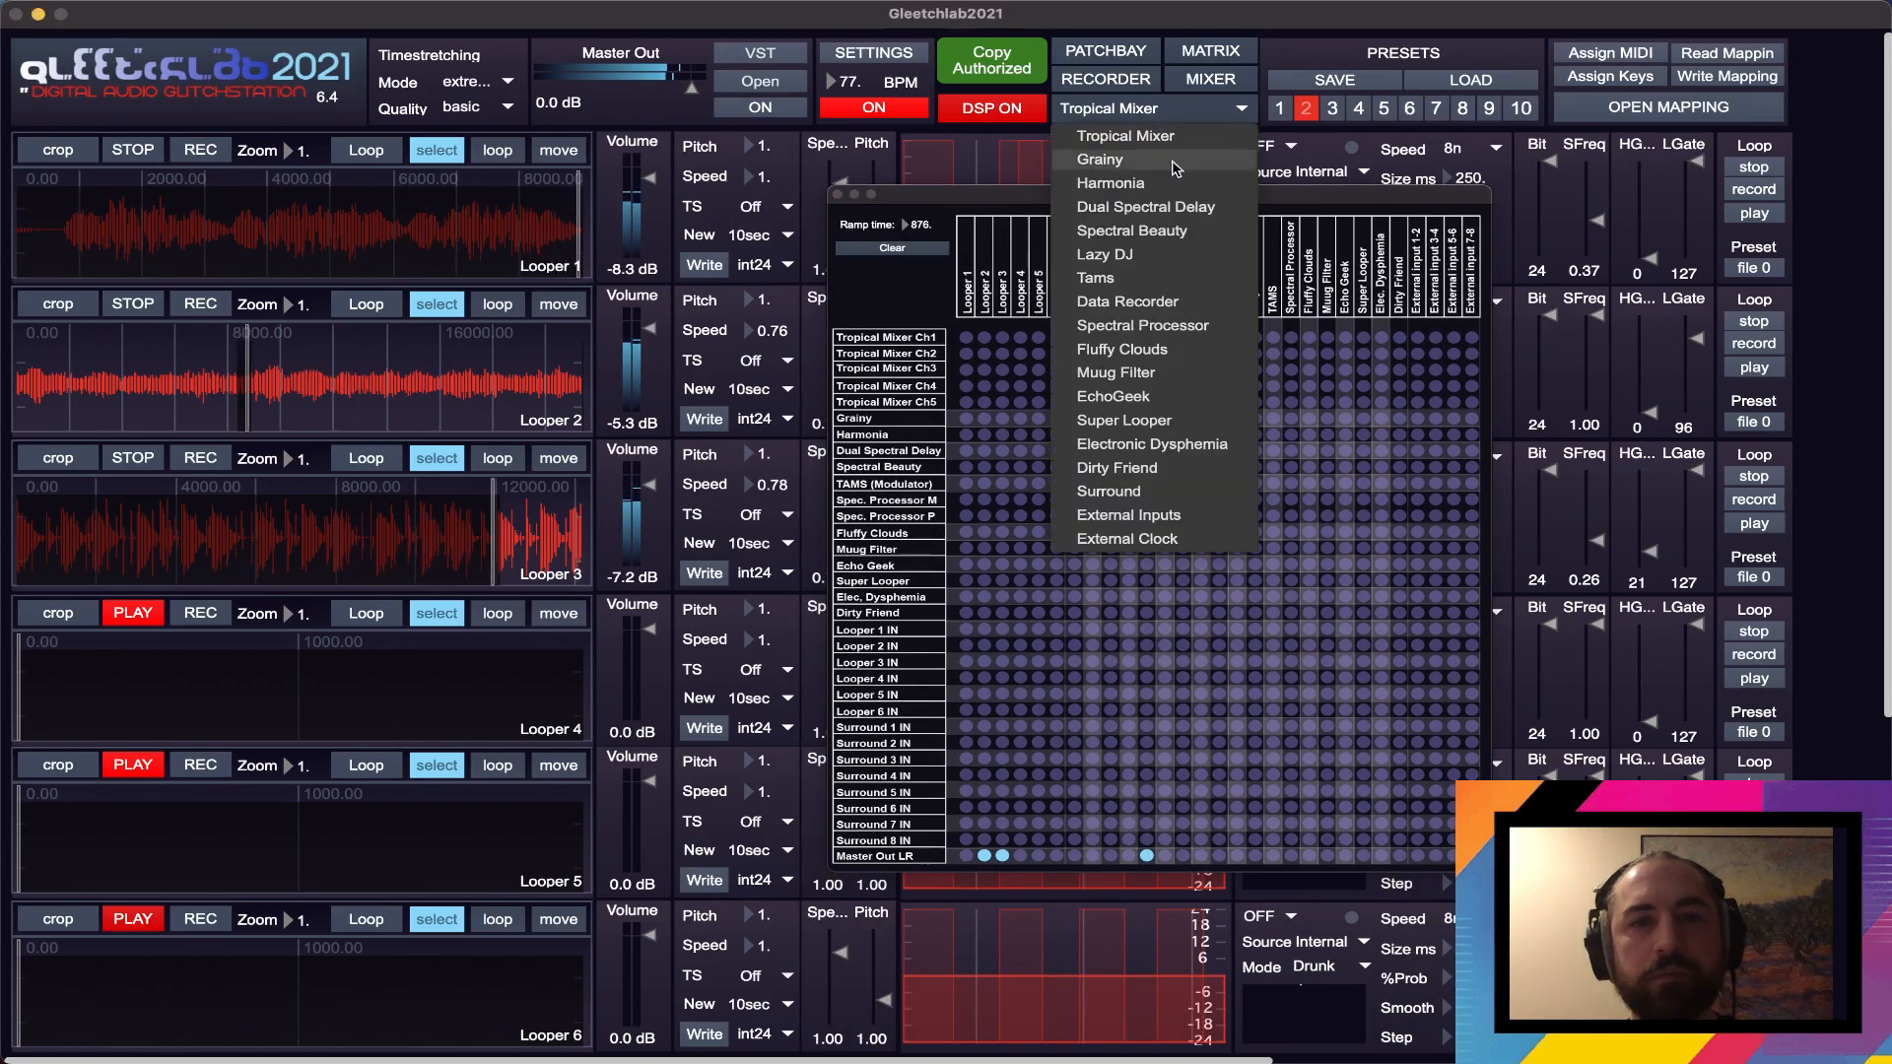
{"action": "left_click", "coordinate": [1172, 162]}
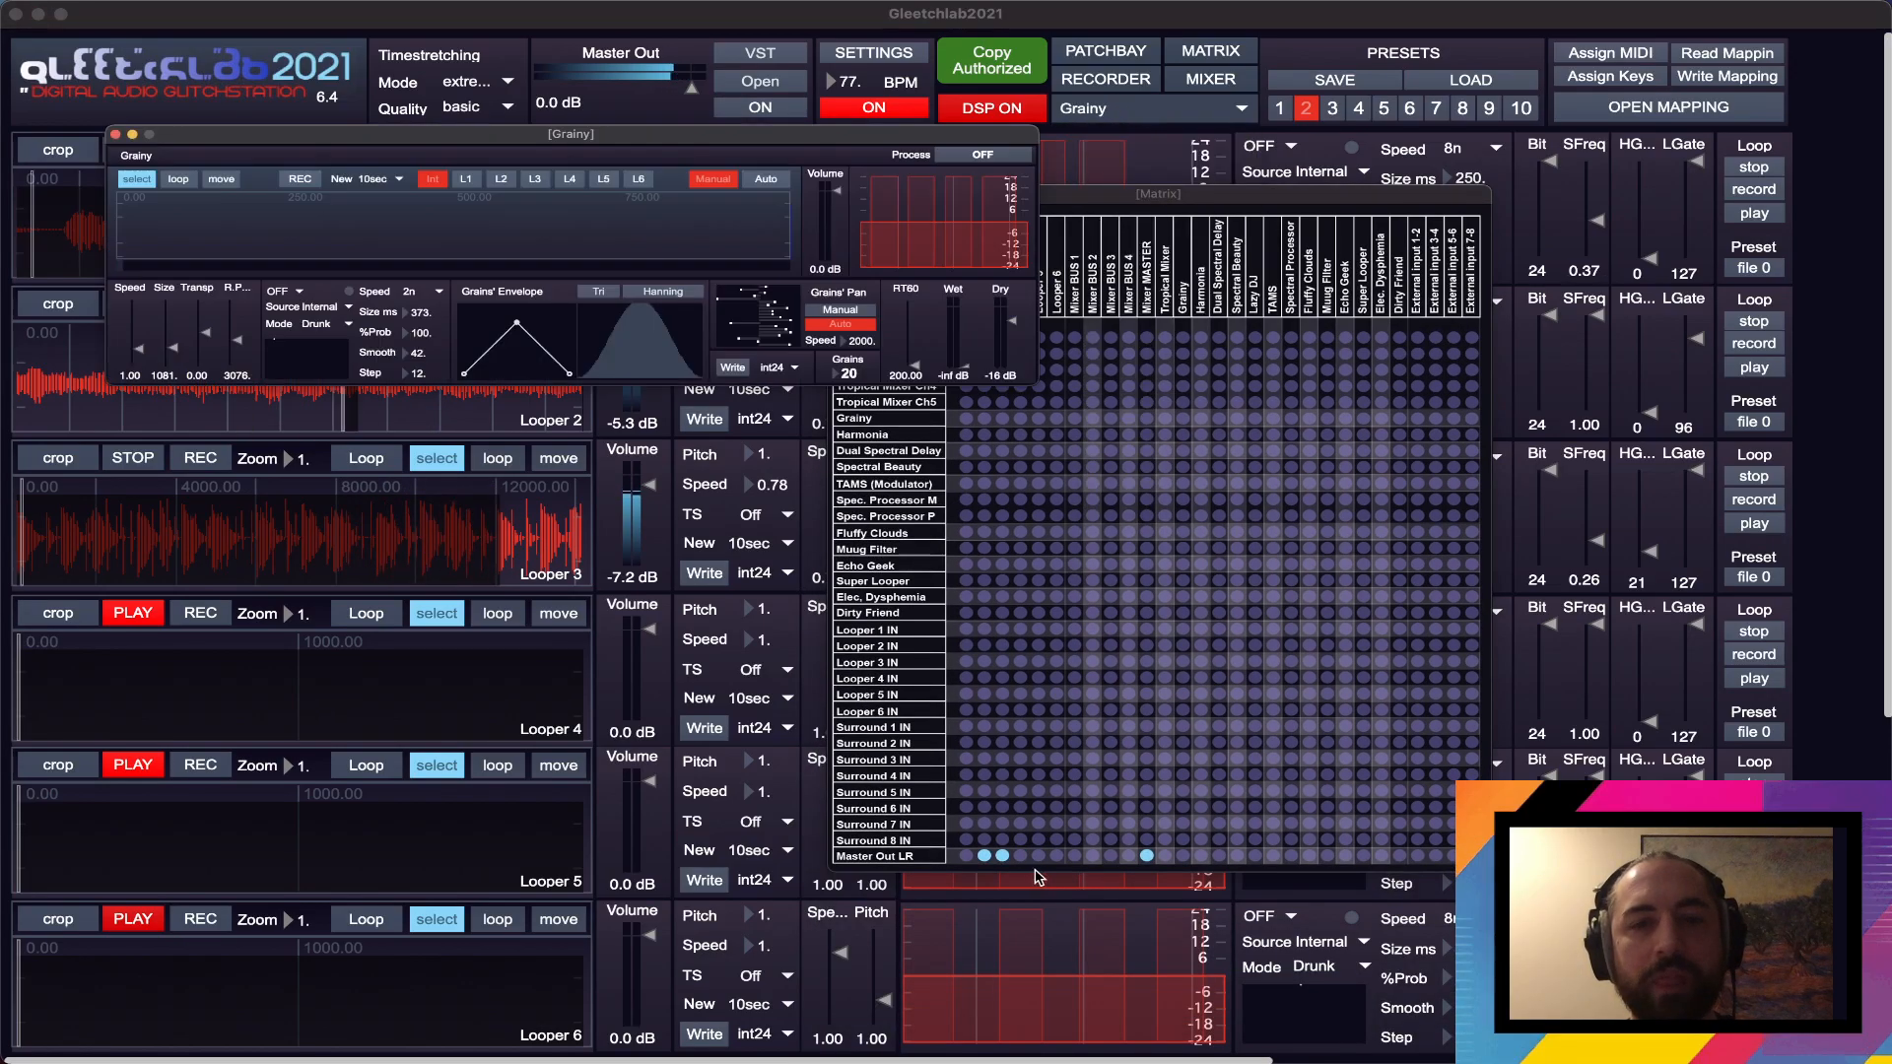
{"action": "left_click", "coordinate": [983, 856]}
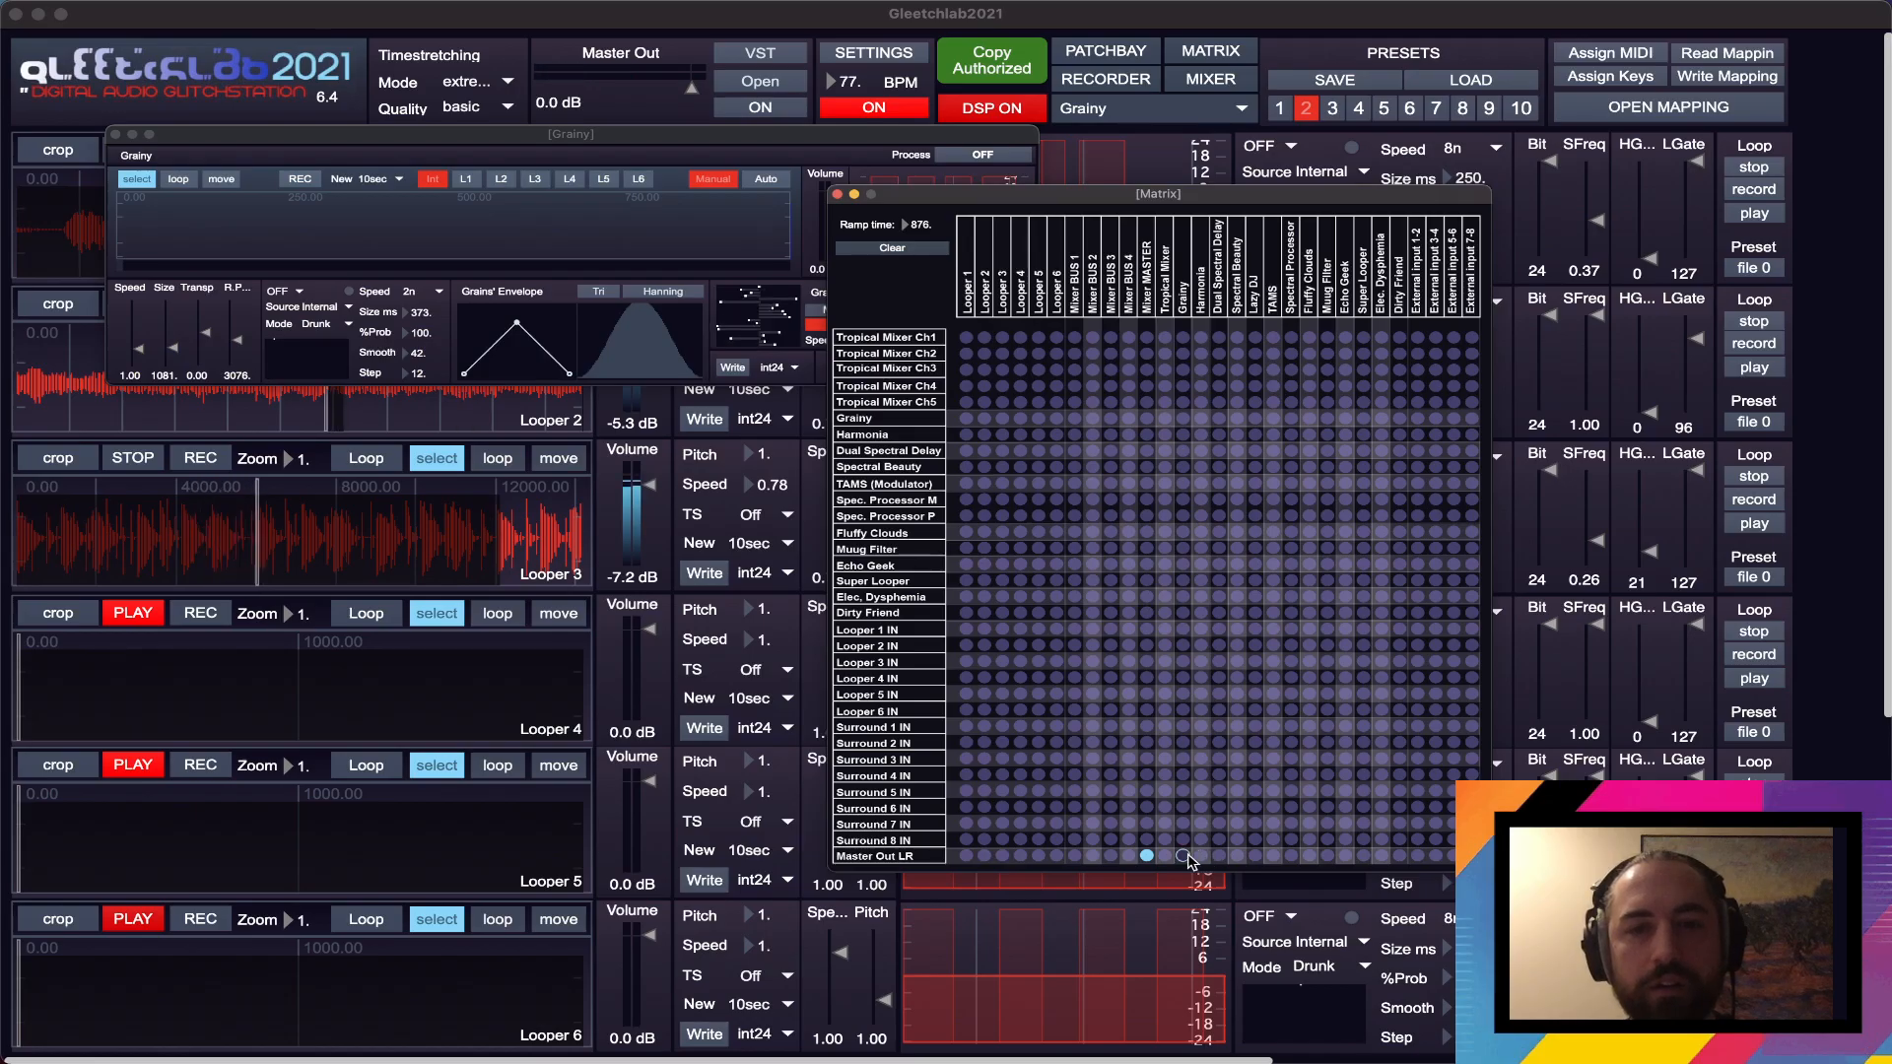
- Switch Grainy's processing on and choose Looper 2 as its sound source after trying Looper 1
{"action": "left_click", "coordinate": [467, 177]}
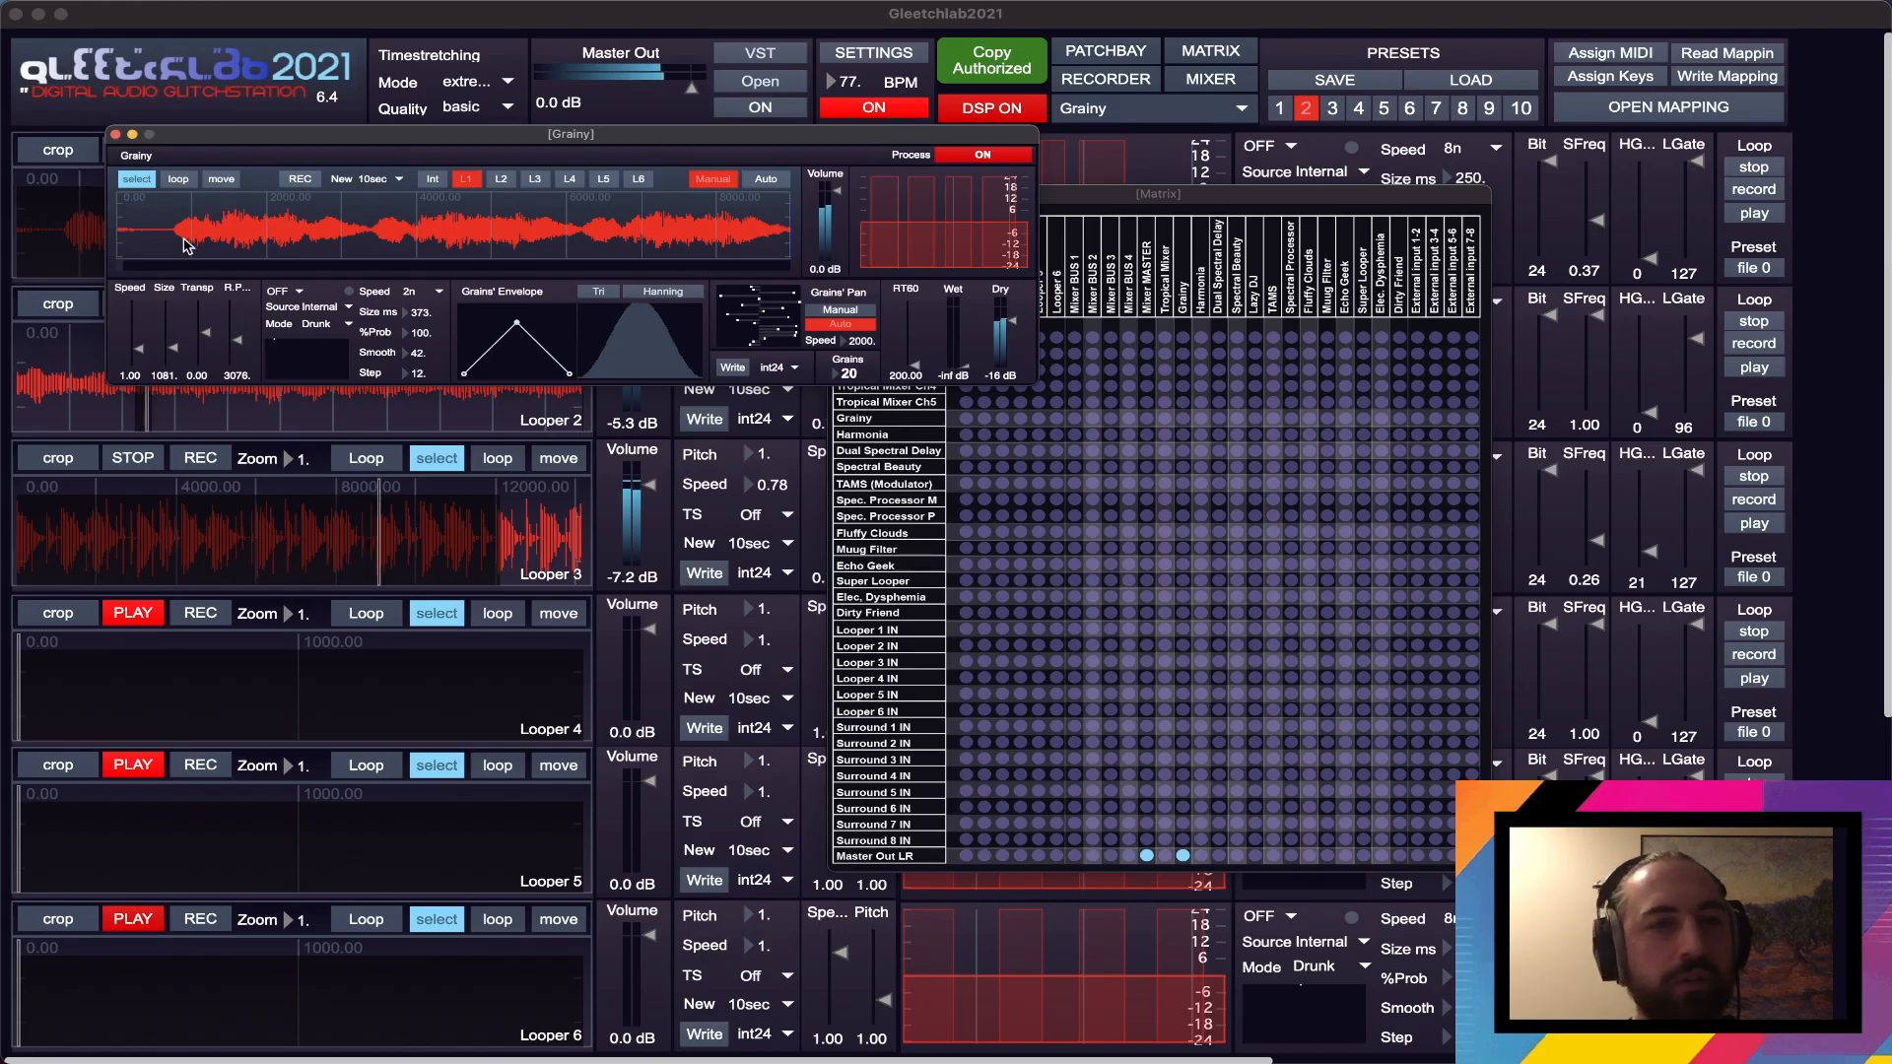
{"action": "left_click_drag", "start_coordinate": [185, 244], "coordinate": [483, 299]}
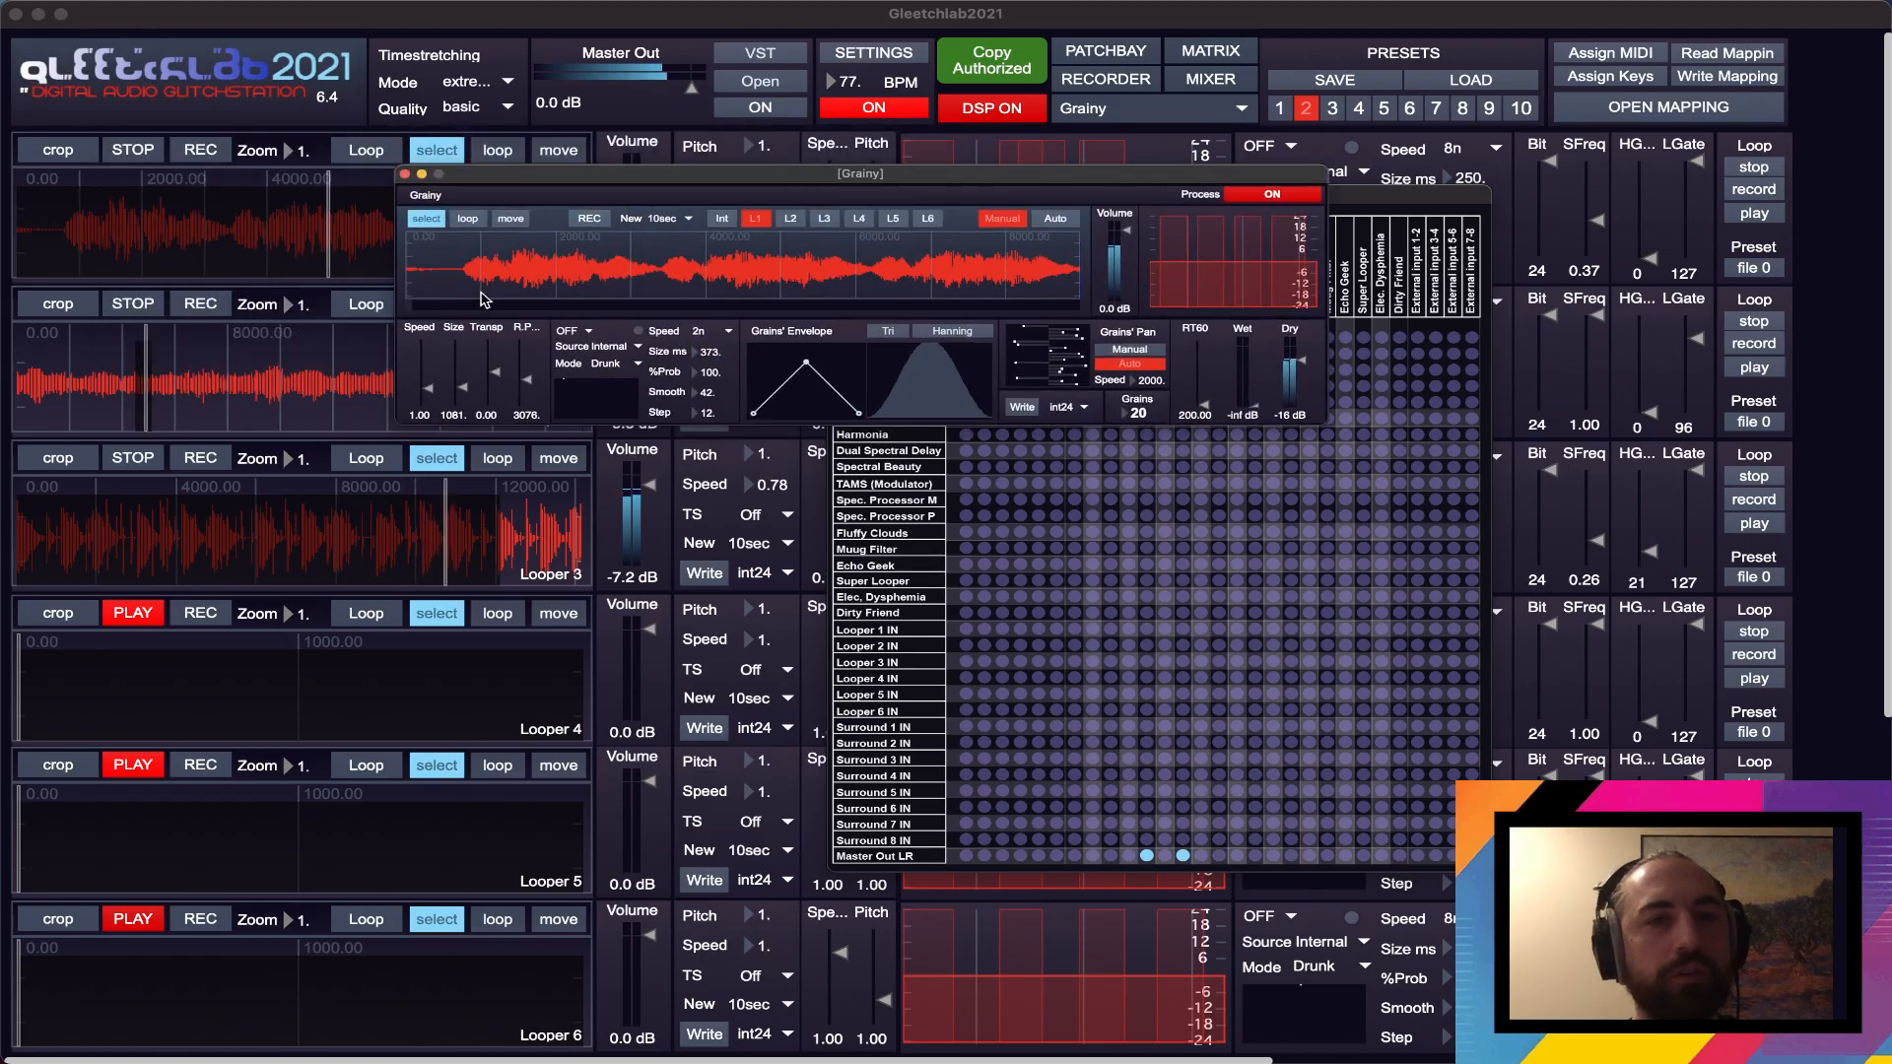
{"action": "left_click", "coordinate": [791, 221]}
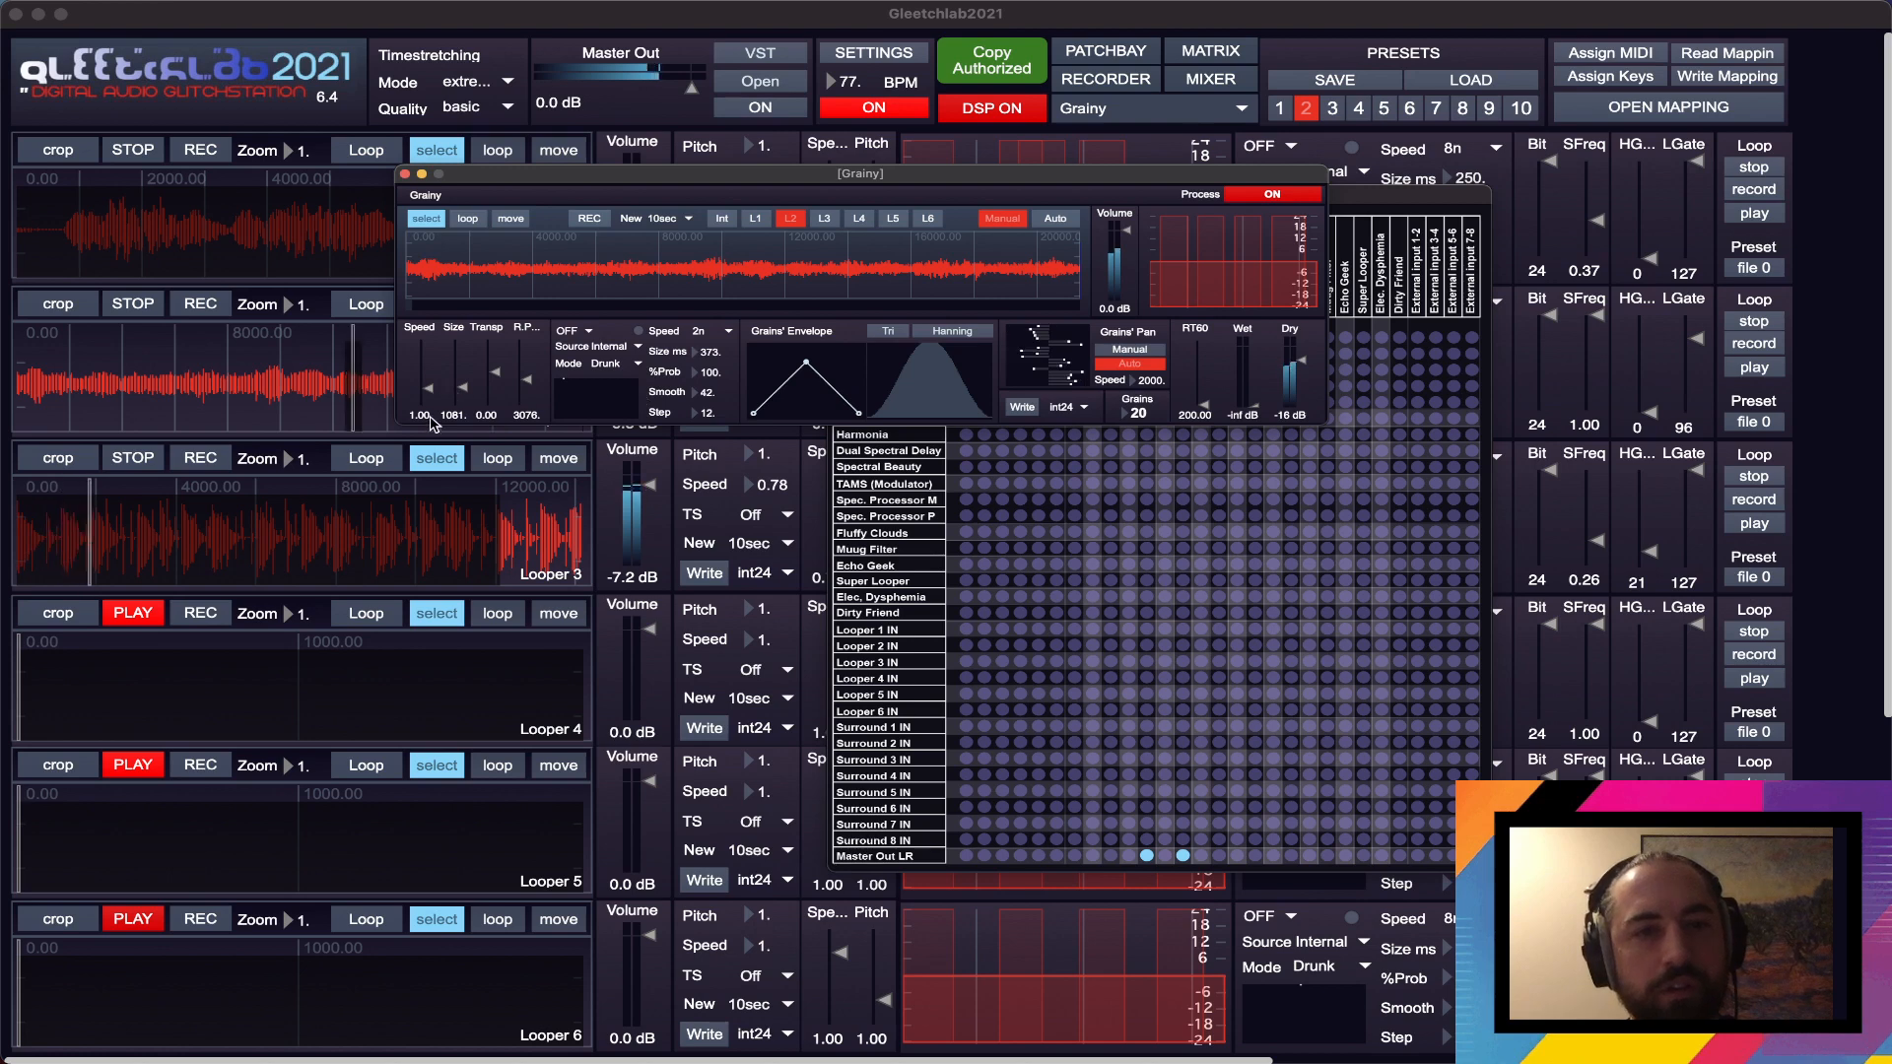
- Set Grainy's RT60 to about 14316 and Wet to -19 dB, and reshape the grain envelope with extra points on both slopes
{"action": "left_click_drag", "start_coordinate": [1253, 405], "coordinate": [1203, 386]}
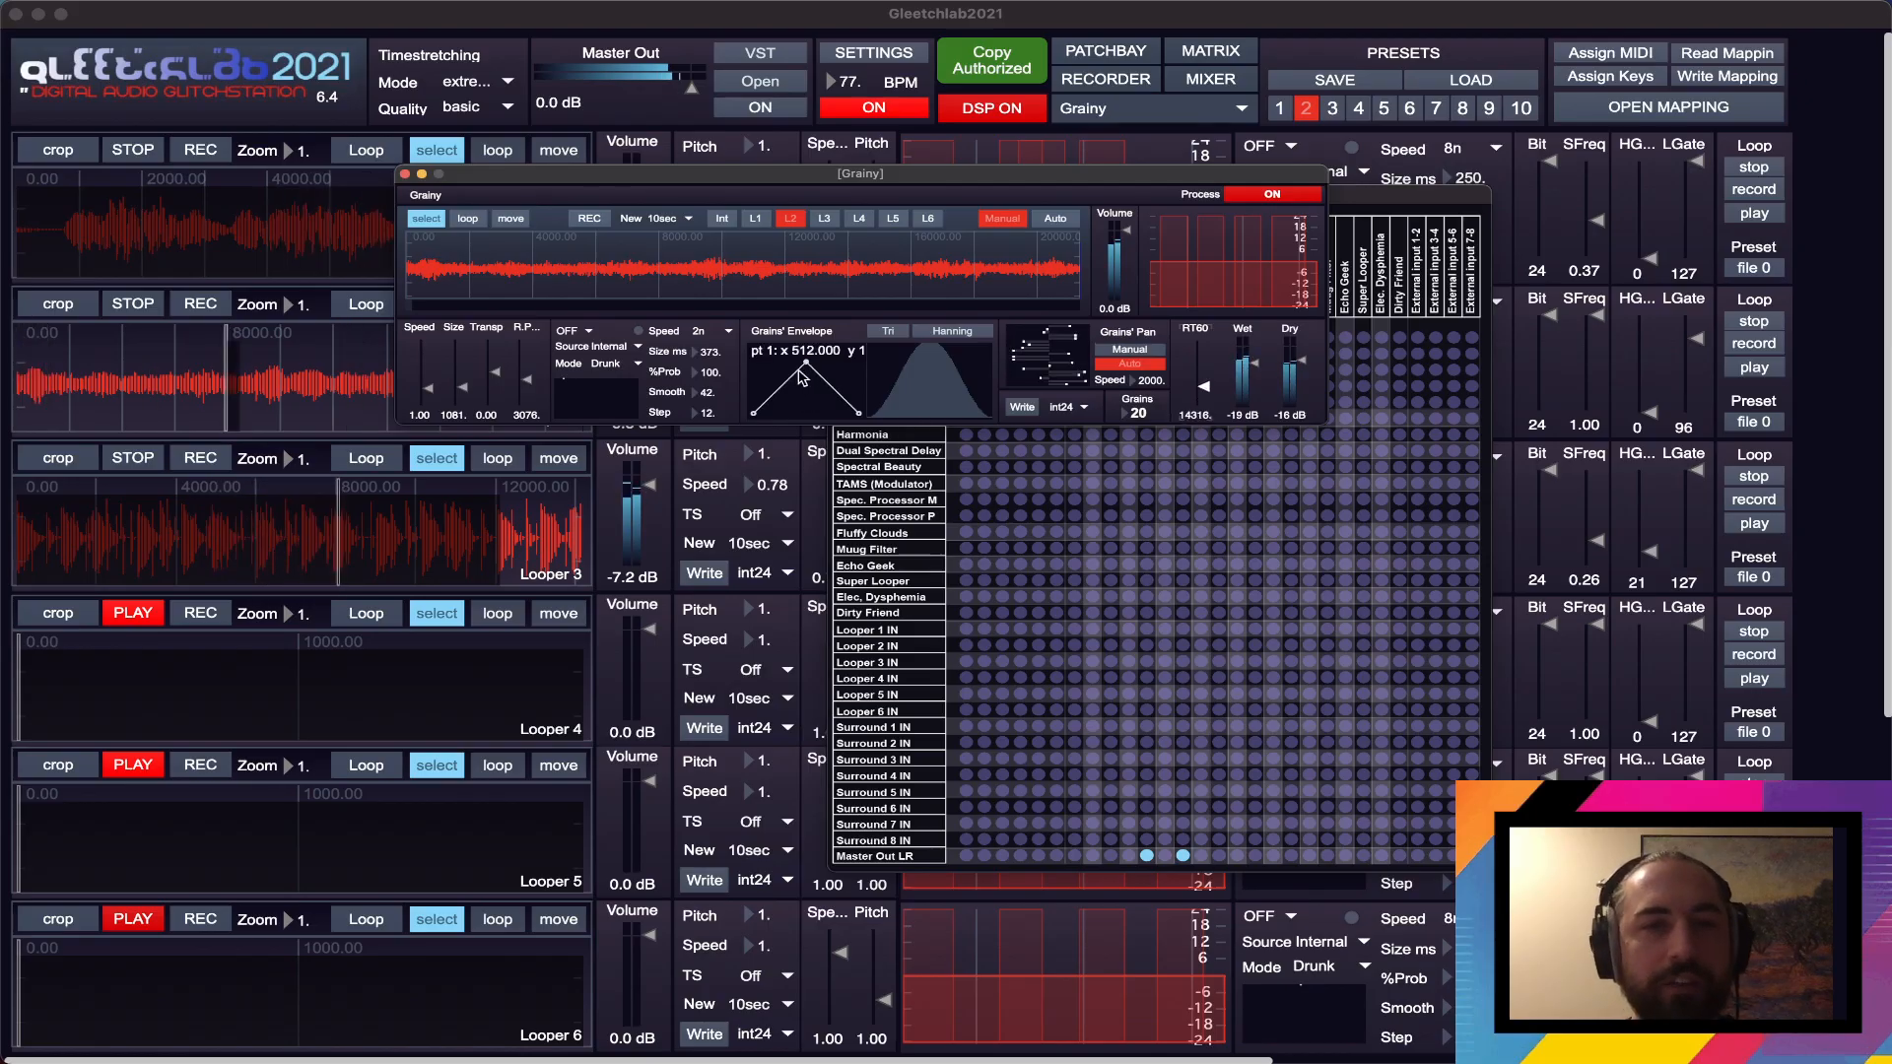
{"action": "left_click", "coordinate": [765, 386]}
{"action": "left_click", "coordinate": [795, 380]}
{"action": "left_click", "coordinate": [813, 381]}
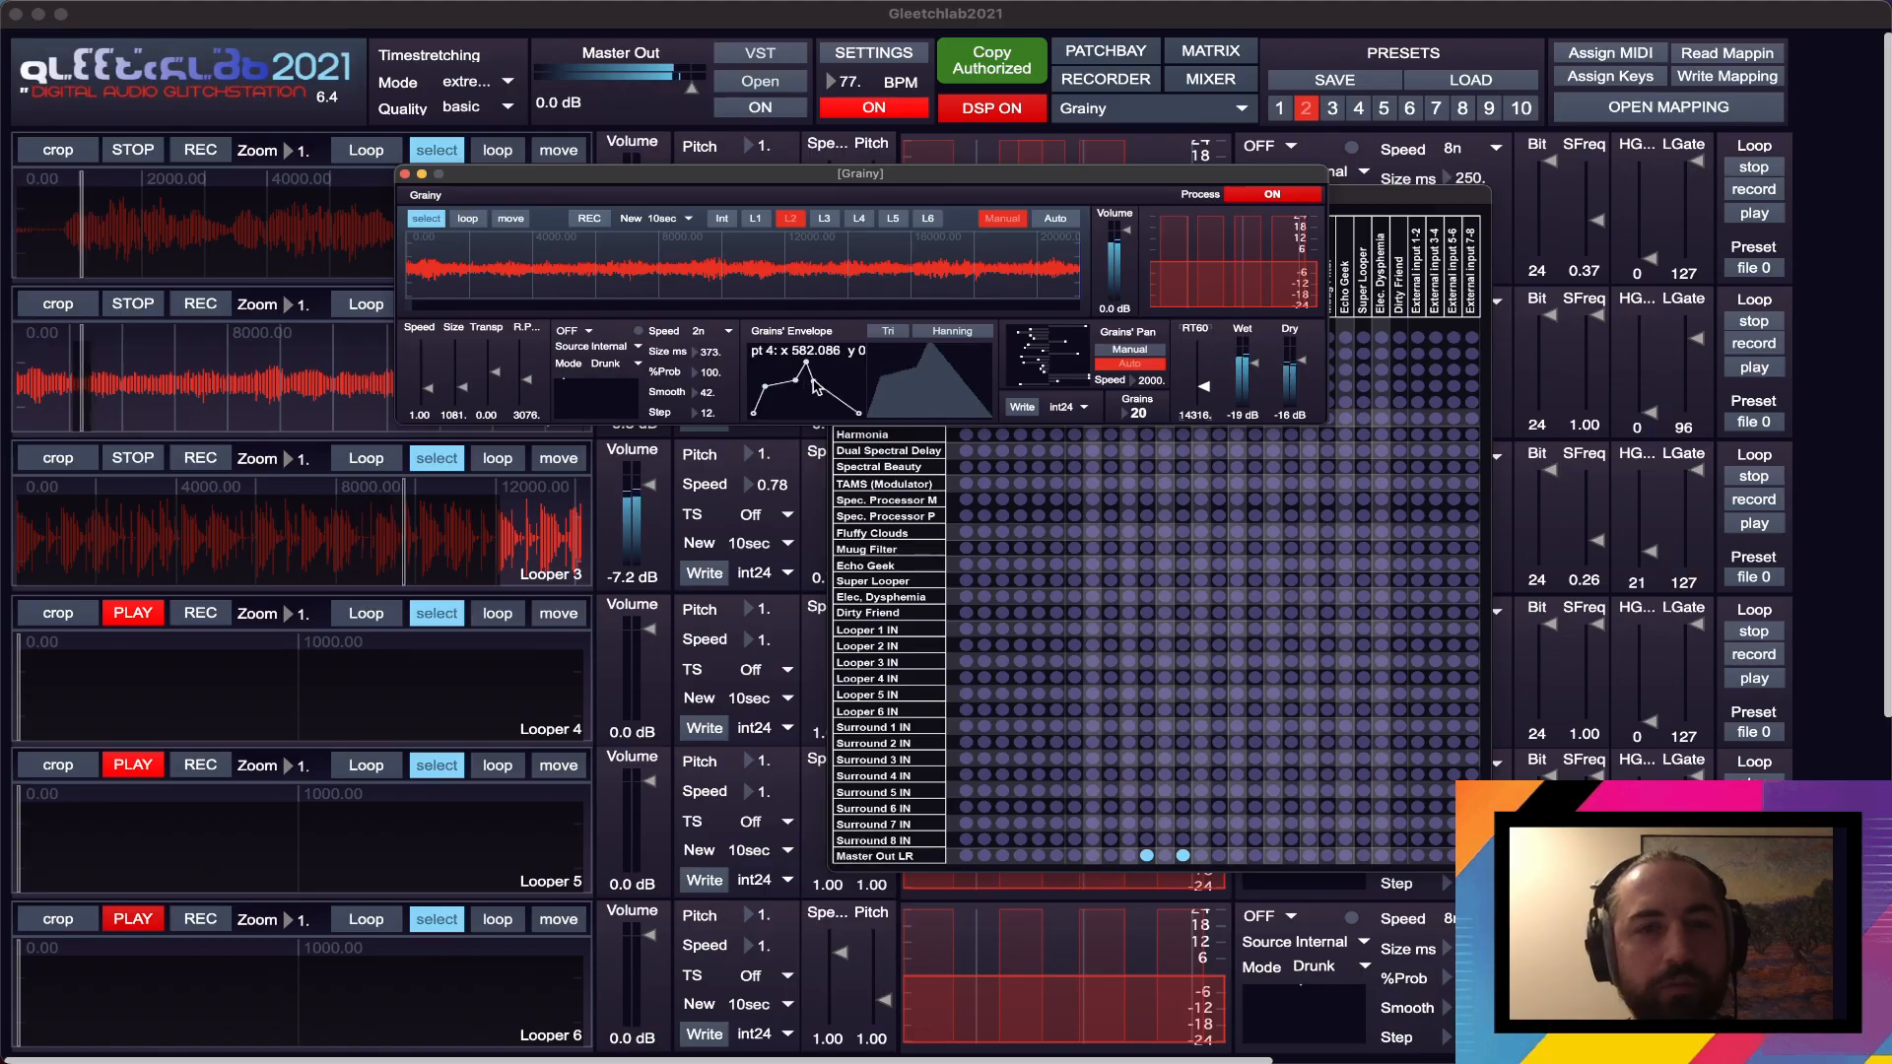
{"action": "left_click_drag", "start_coordinate": [813, 380], "coordinate": [820, 384]}
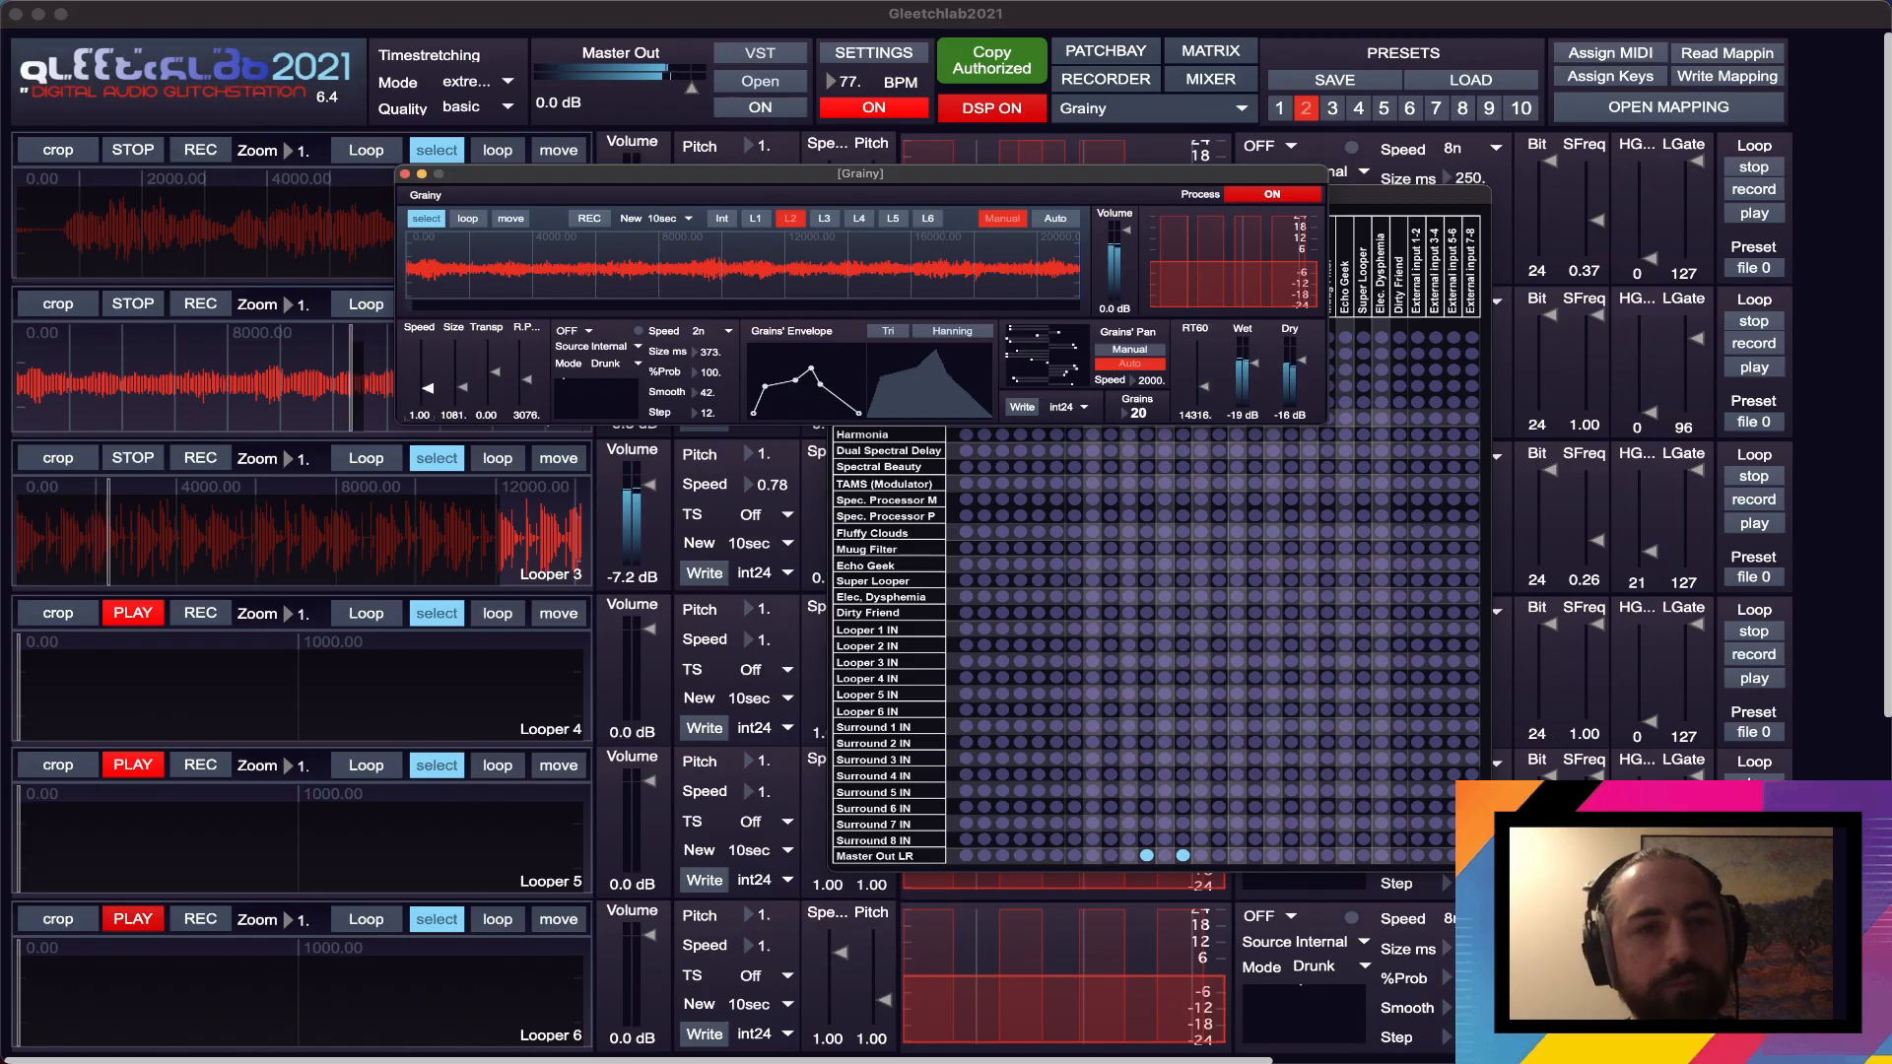
- Set Grainy's Speed to about 0.72 and Size to about 1018, cut the highs in its EQ, and close the module
{"action": "left_click_drag", "start_coordinate": [428, 389], "coordinate": [428, 394]}
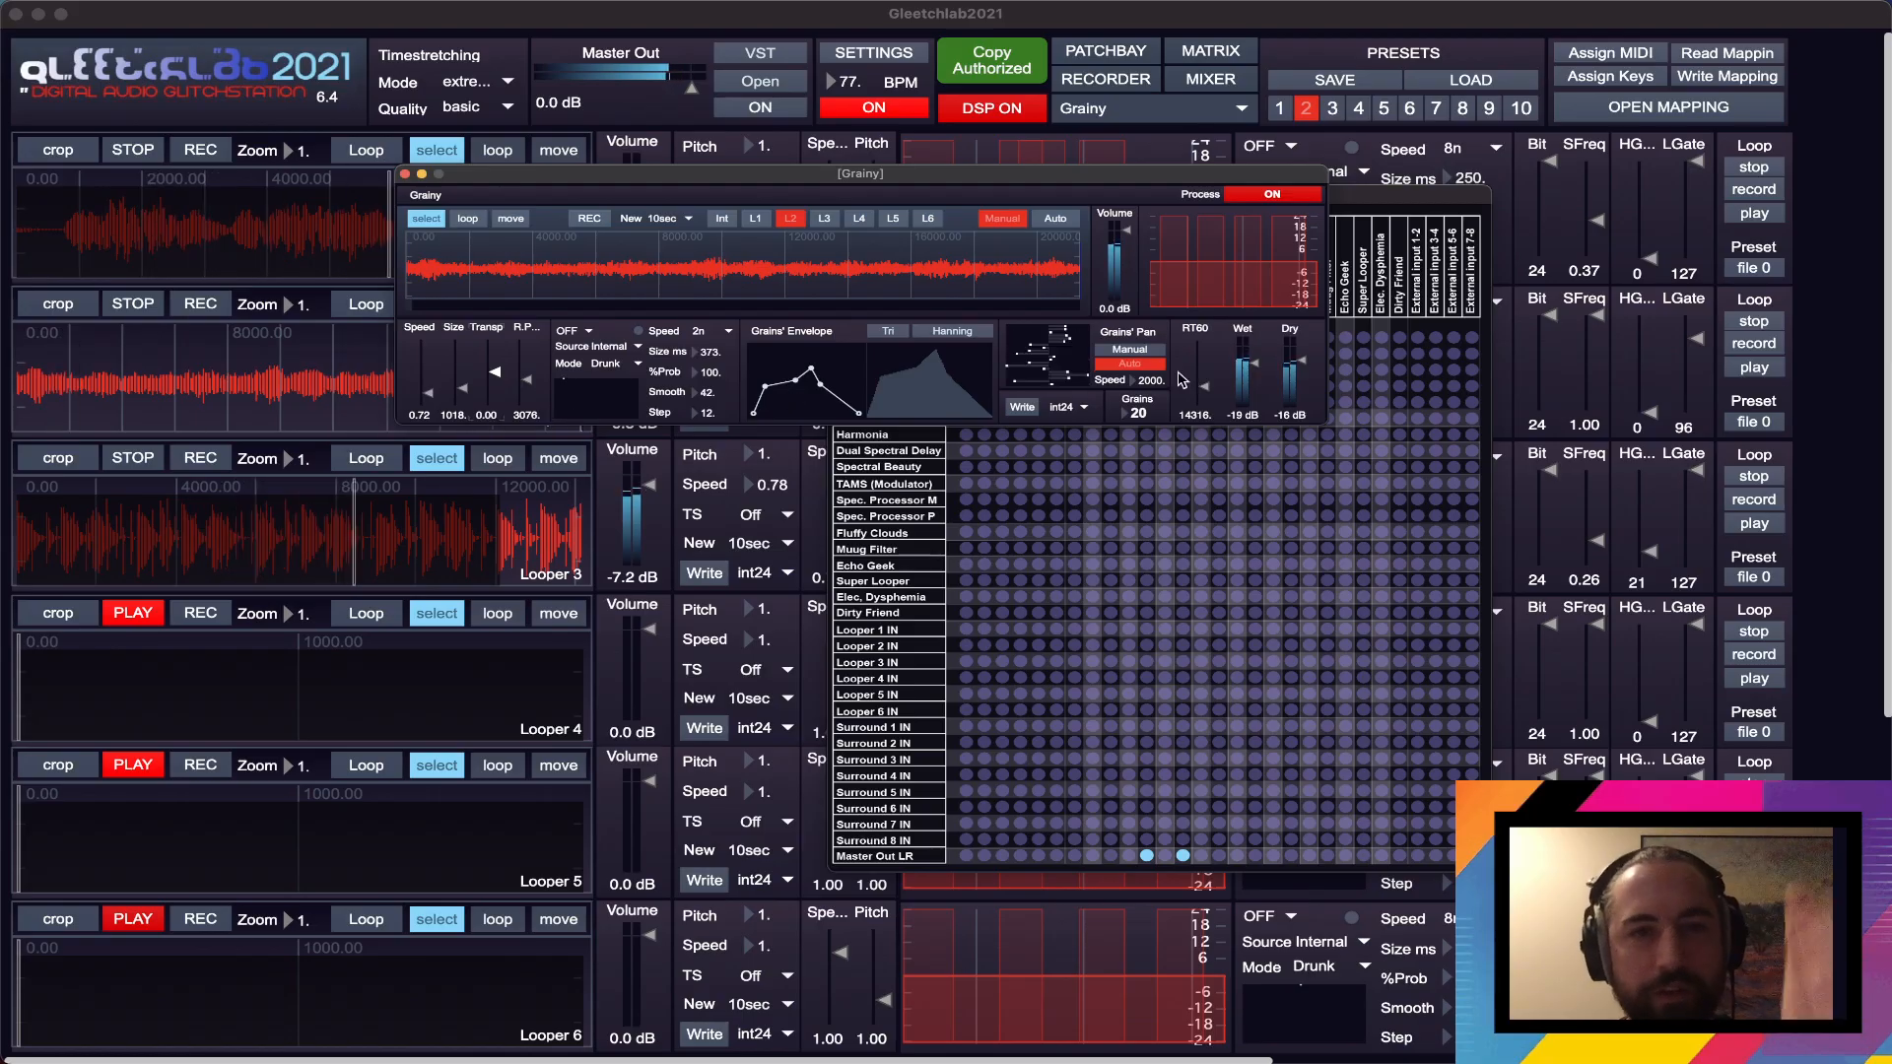
{"action": "left_click_drag", "start_coordinate": [1291, 254], "coordinate": [1148, 259]}
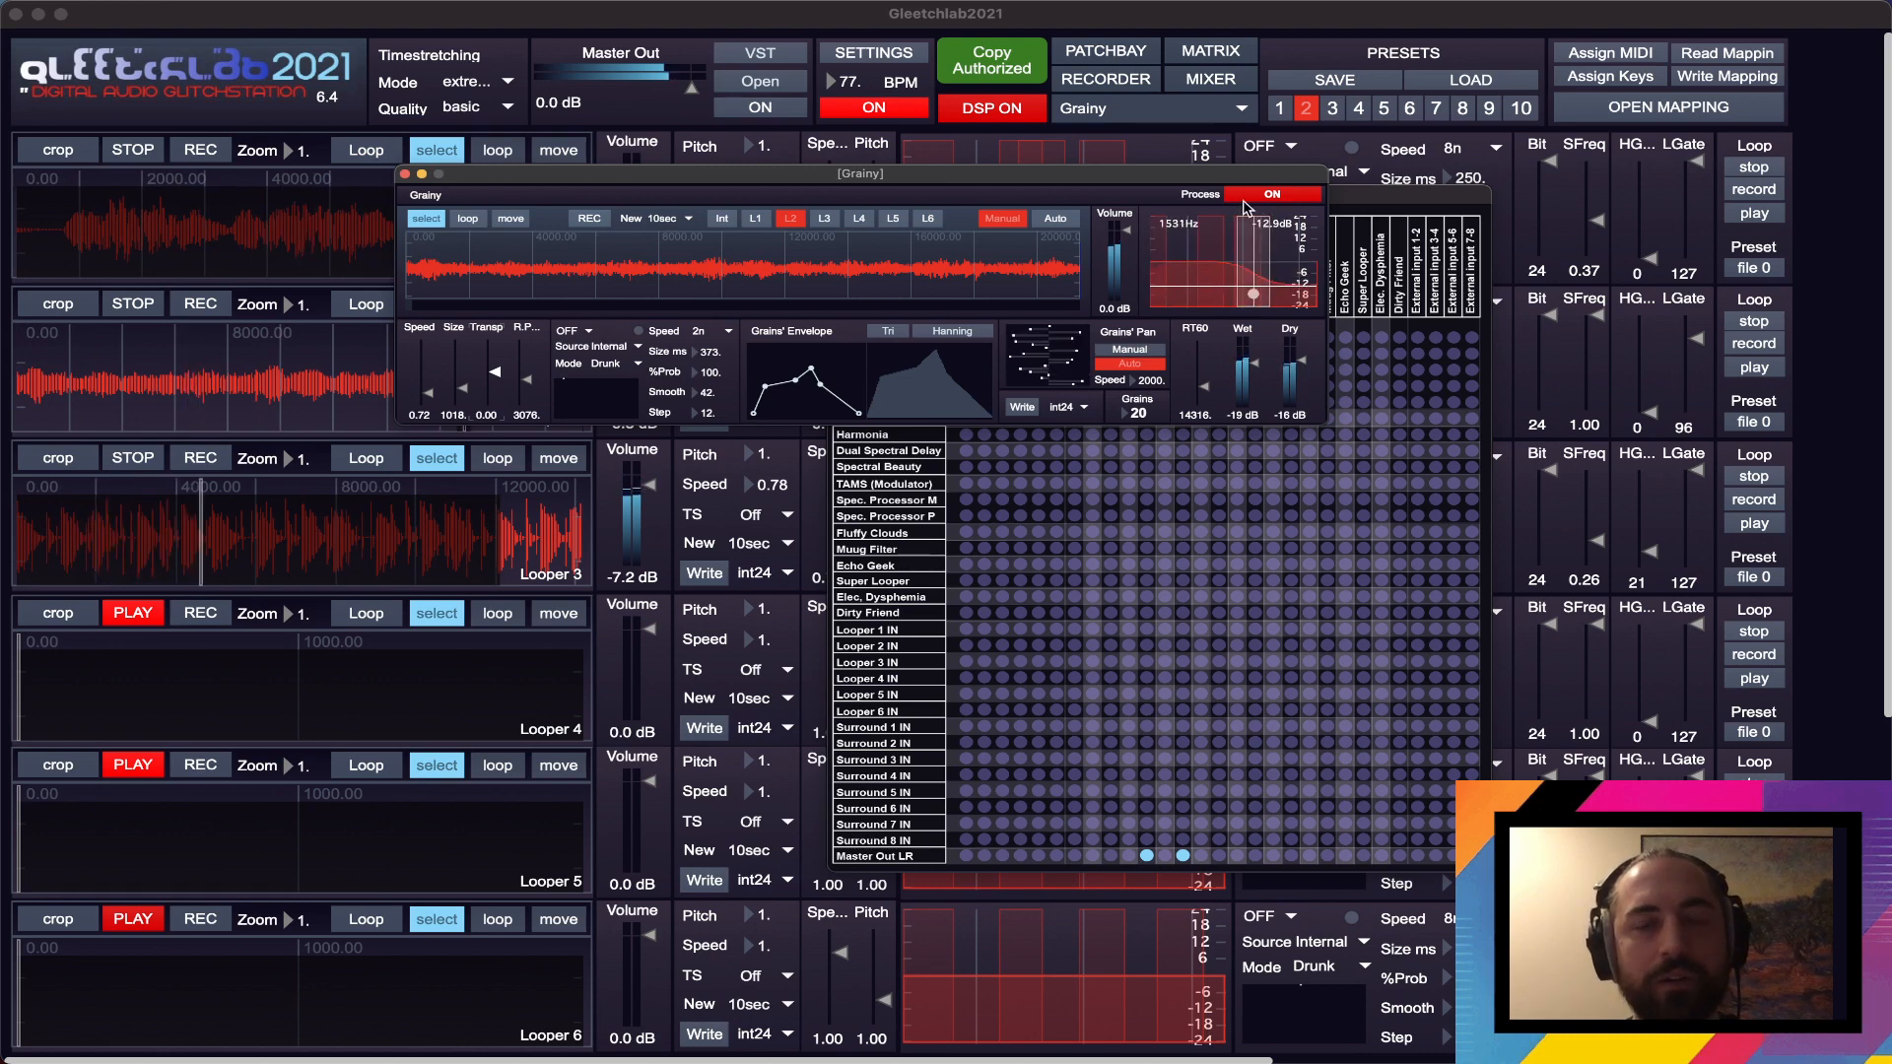
{"action": "left_click", "coordinate": [404, 175]}
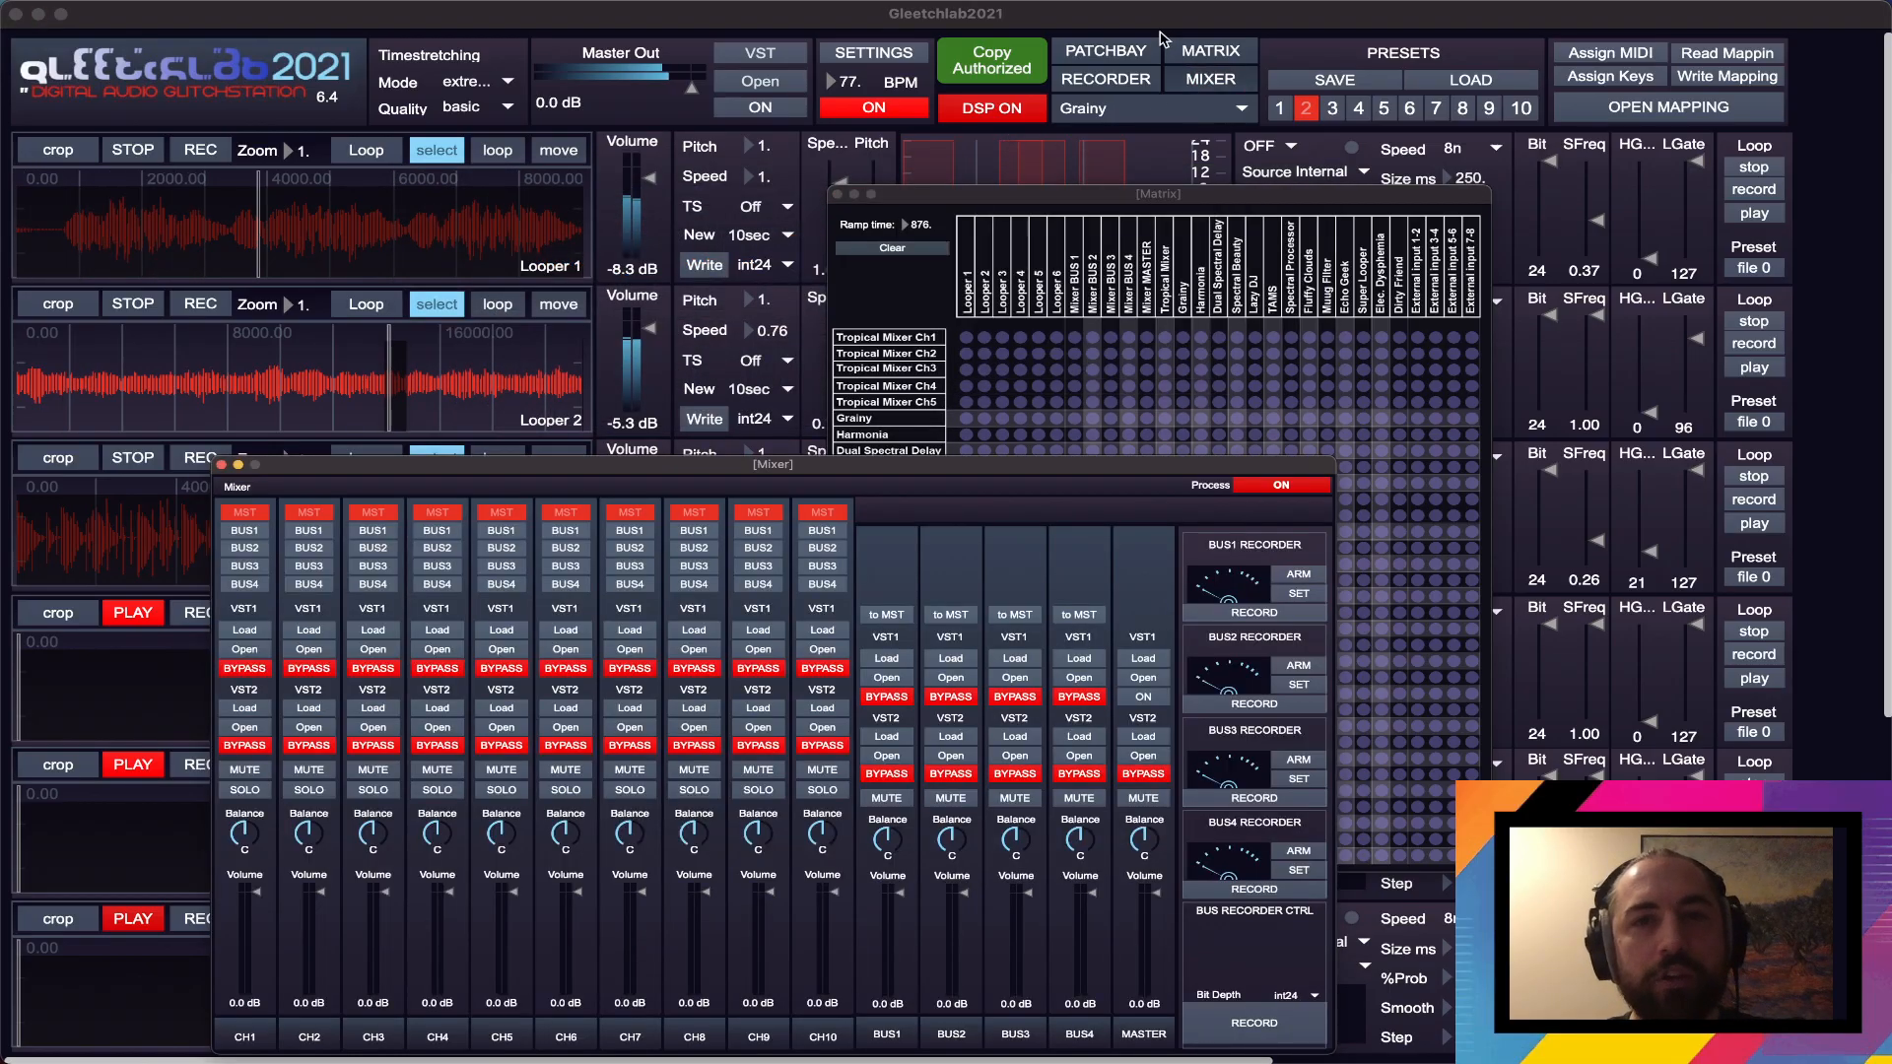
- Open the Patchbay alongside the Mixer, spread the windows apart, and connect Grainy to Mixer Ch1
{"action": "left_click", "coordinate": [688, 304]}
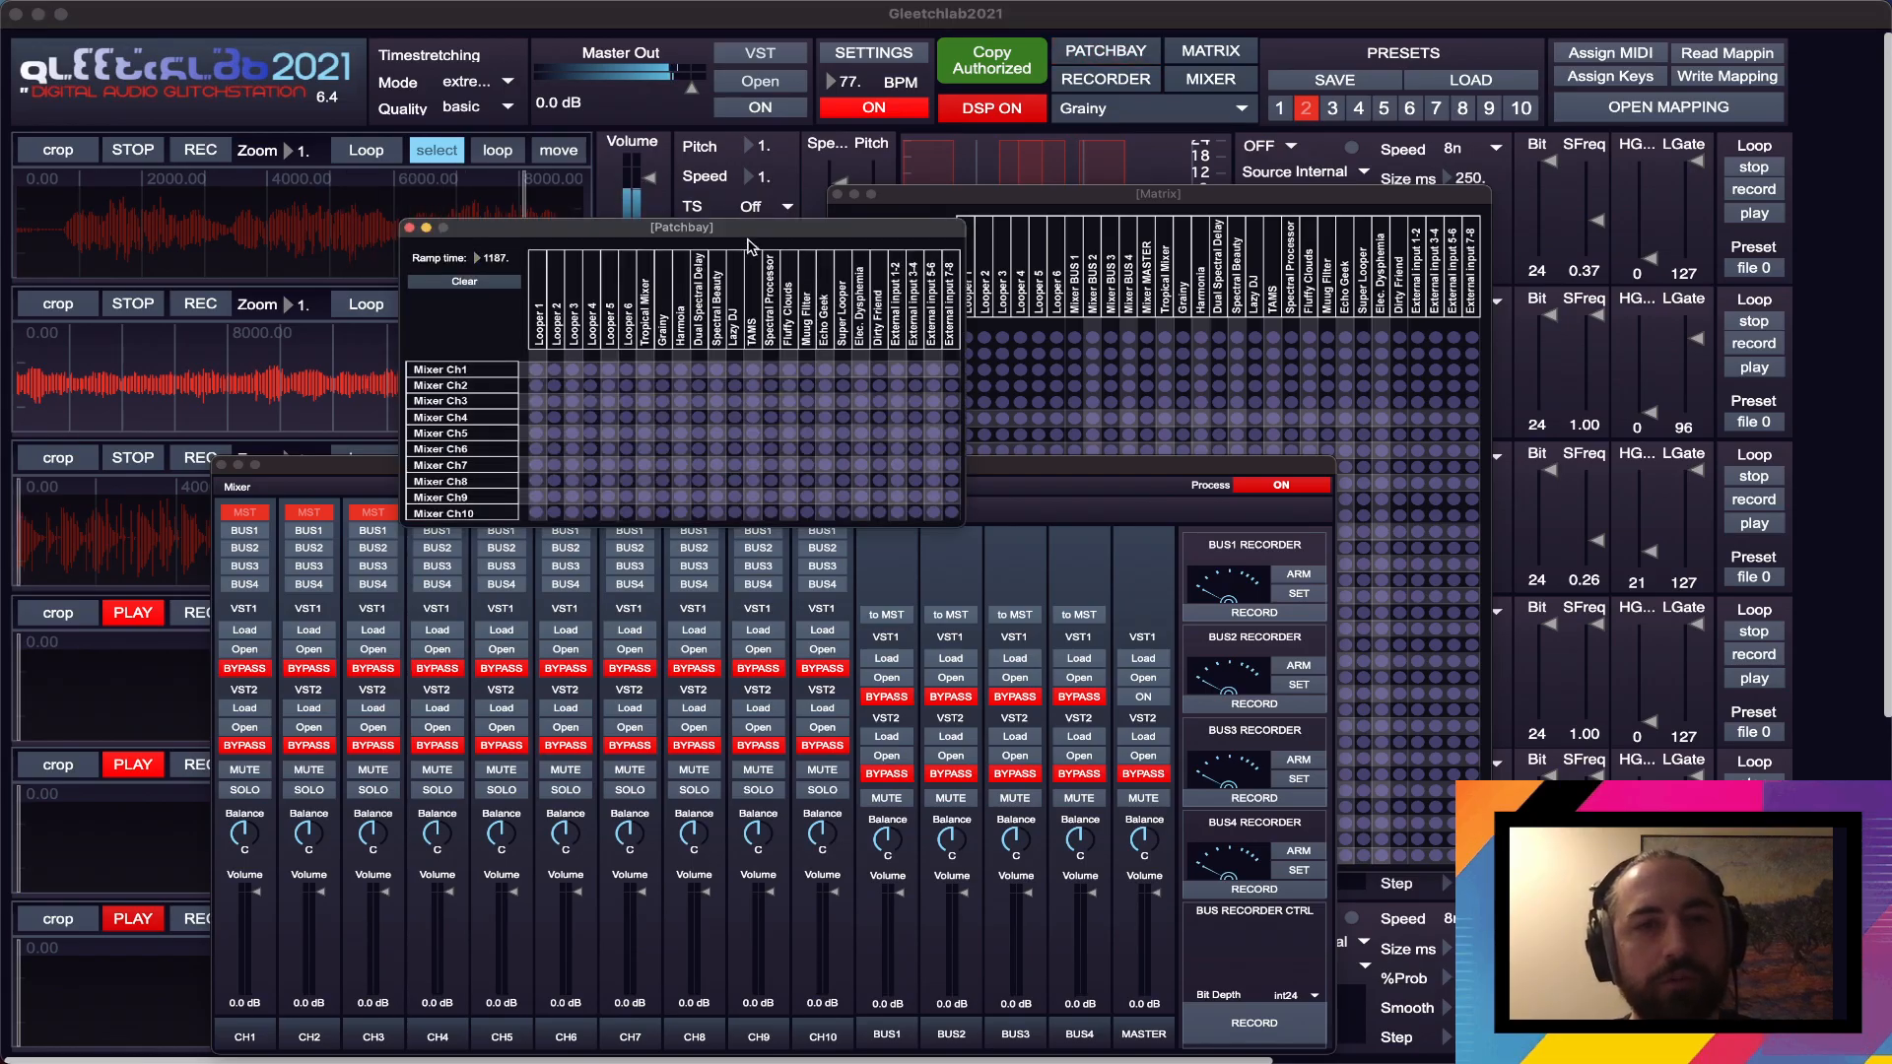
{"action": "left_click_drag", "start_coordinate": [747, 230], "coordinate": [692, 189]}
{"action": "left_click", "coordinate": [1231, 193]}
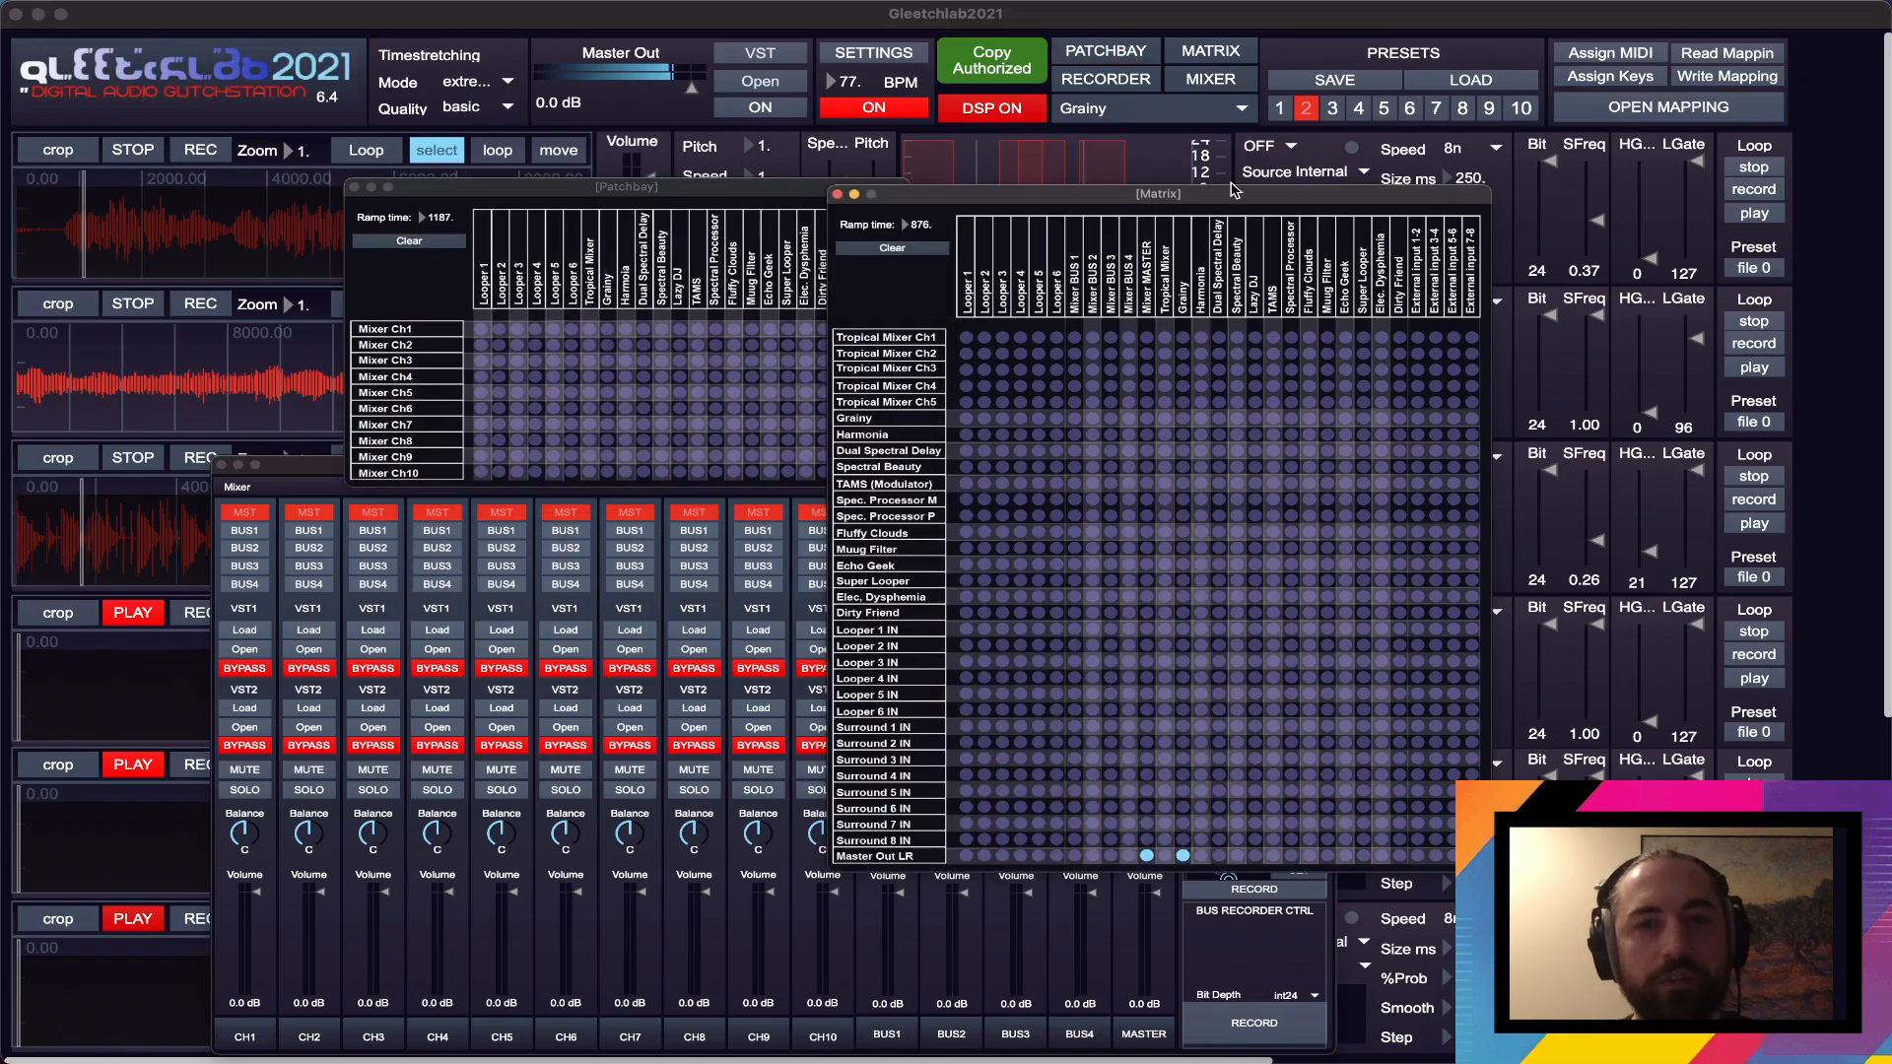
{"action": "left_click_drag", "start_coordinate": [1231, 190], "coordinate": [1523, 120]}
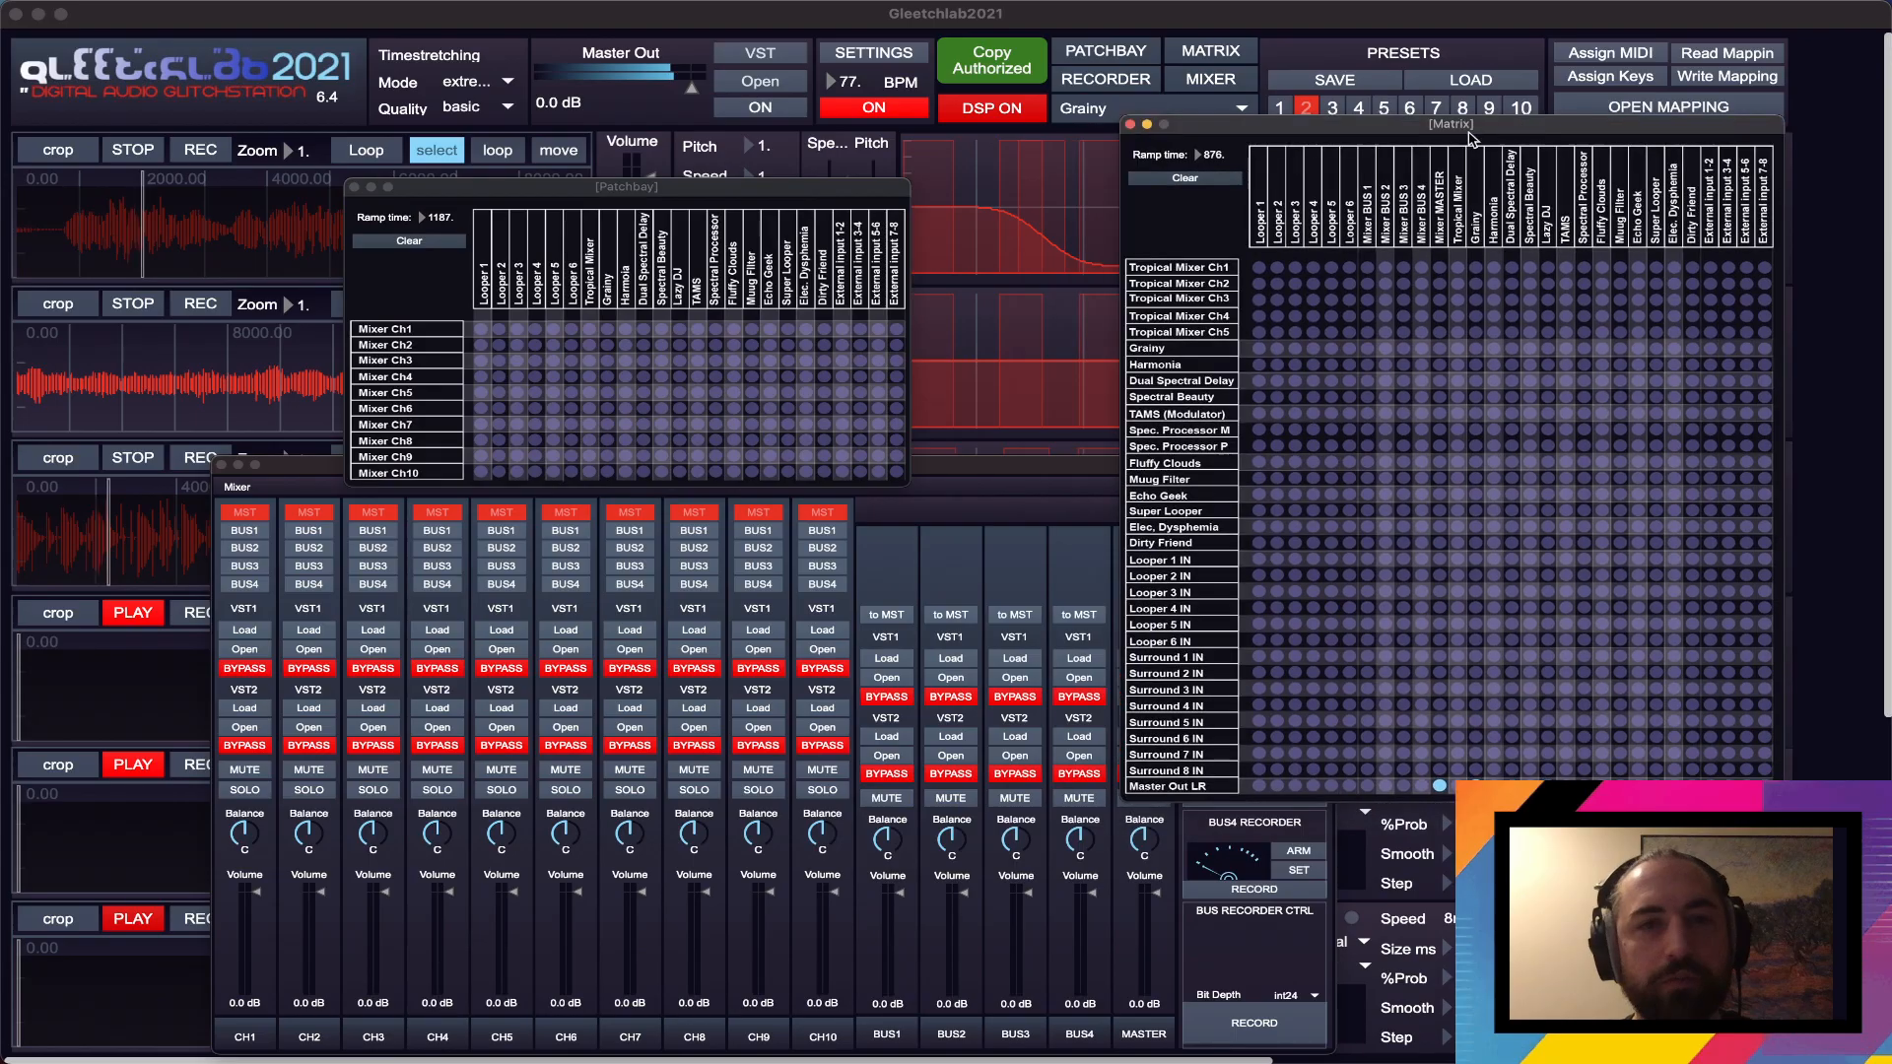
{"action": "left_click", "coordinate": [611, 339]}
- Bring the whole Mixer window into view and arrange it next to the Matrix
{"action": "left_click_drag", "start_coordinate": [1010, 473], "coordinate": [931, 303]}
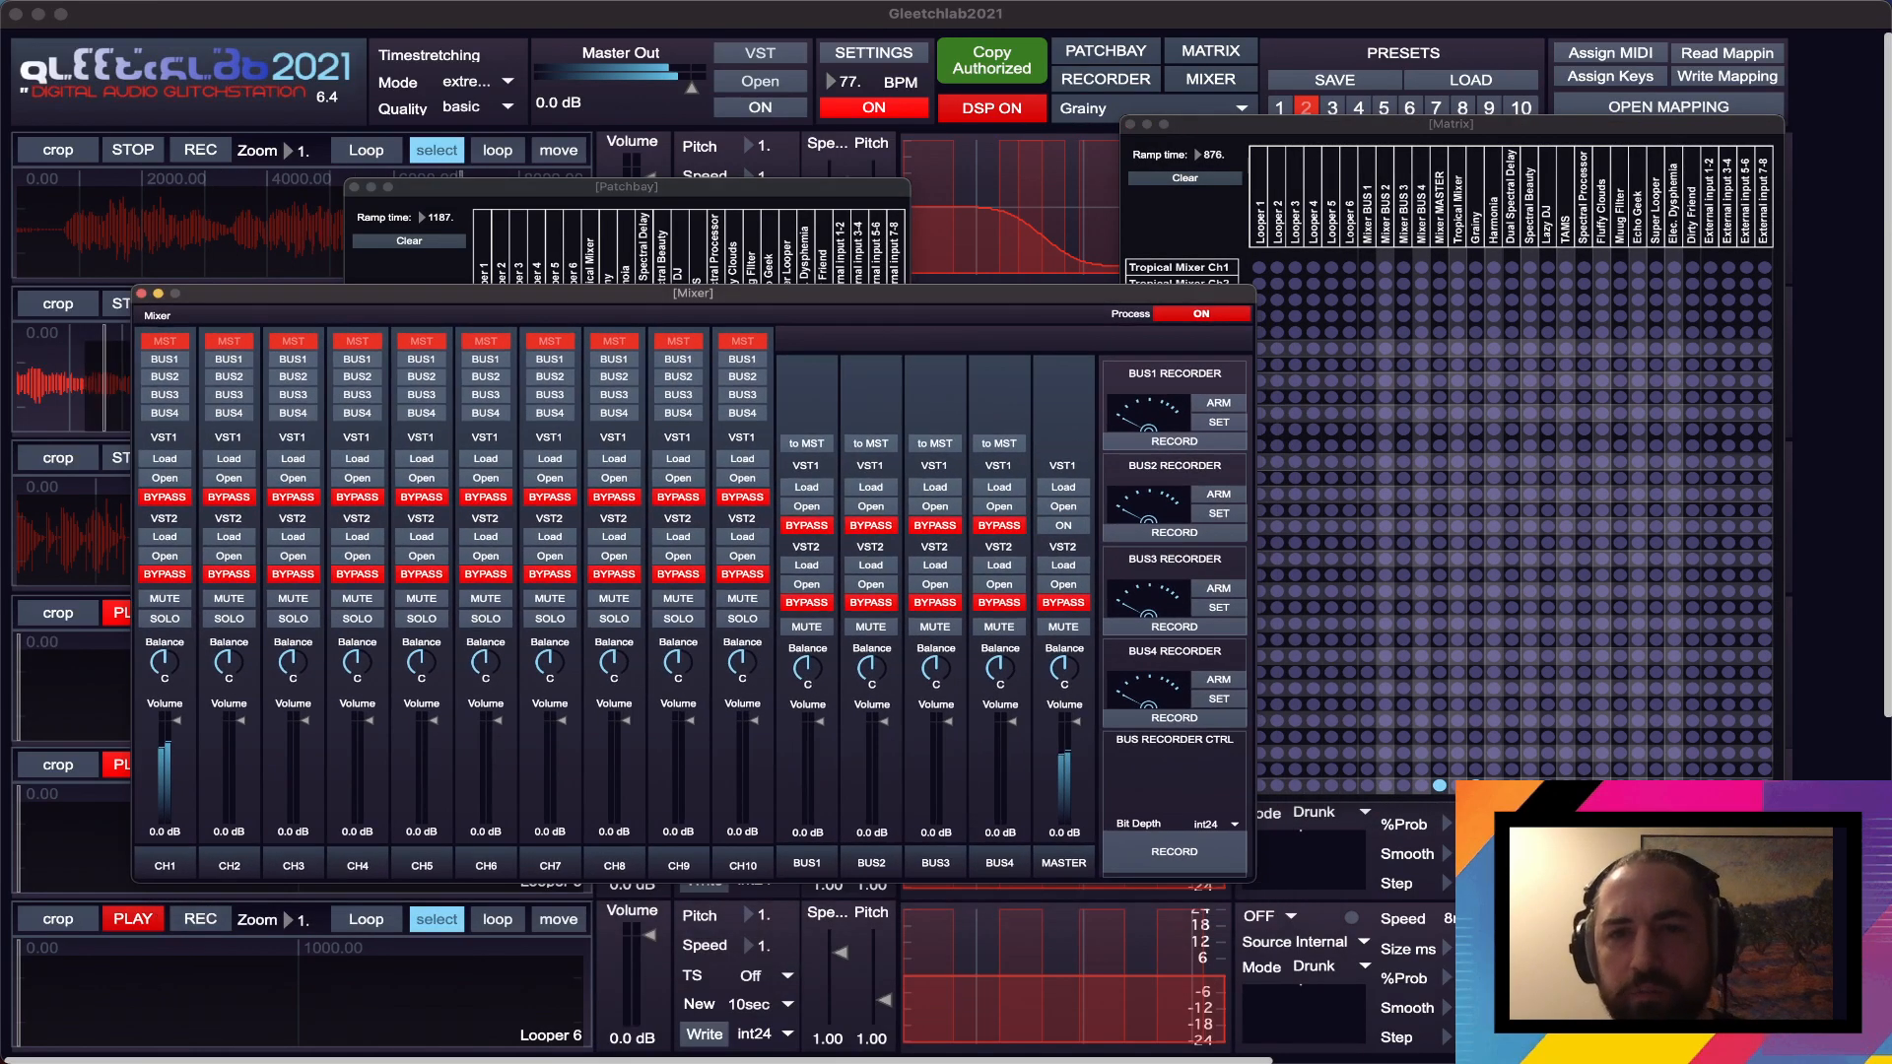
{"action": "left_click", "coordinate": [1518, 792]}
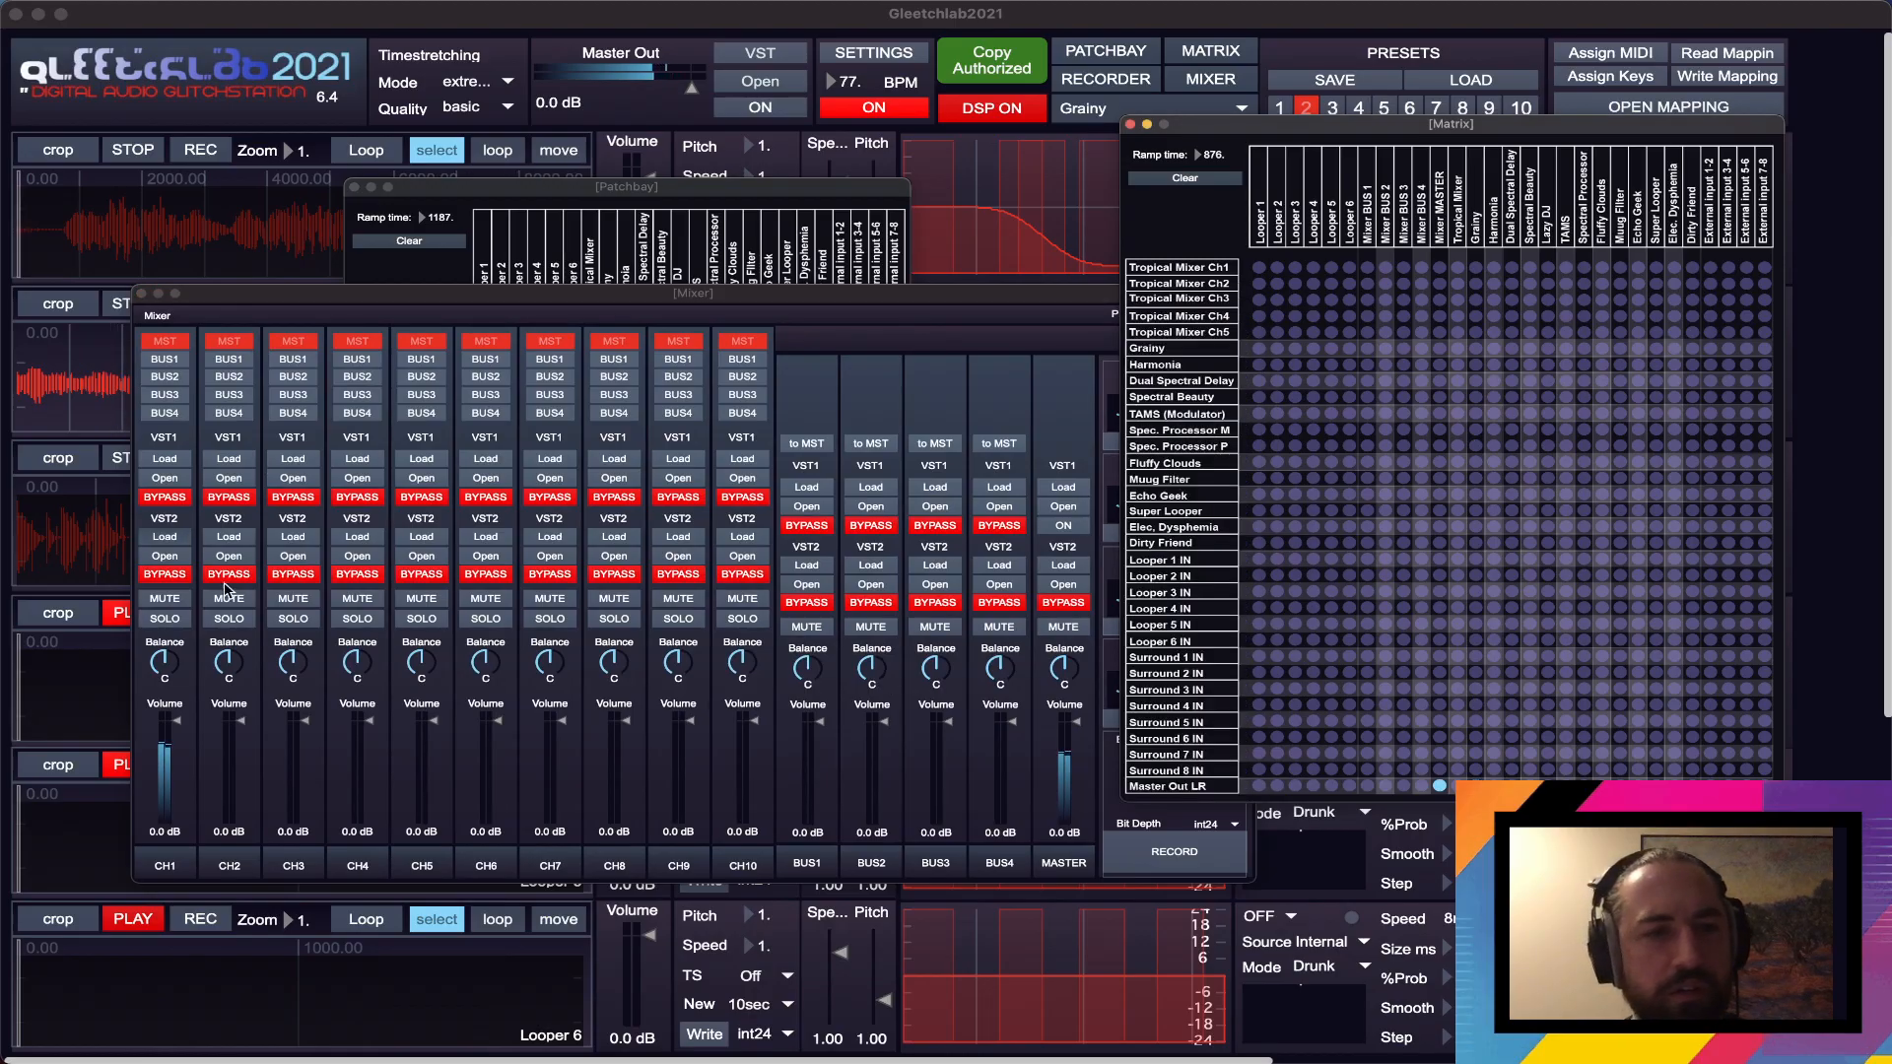
{"action": "left_click_drag", "start_coordinate": [384, 303], "coordinate": [377, 304]}
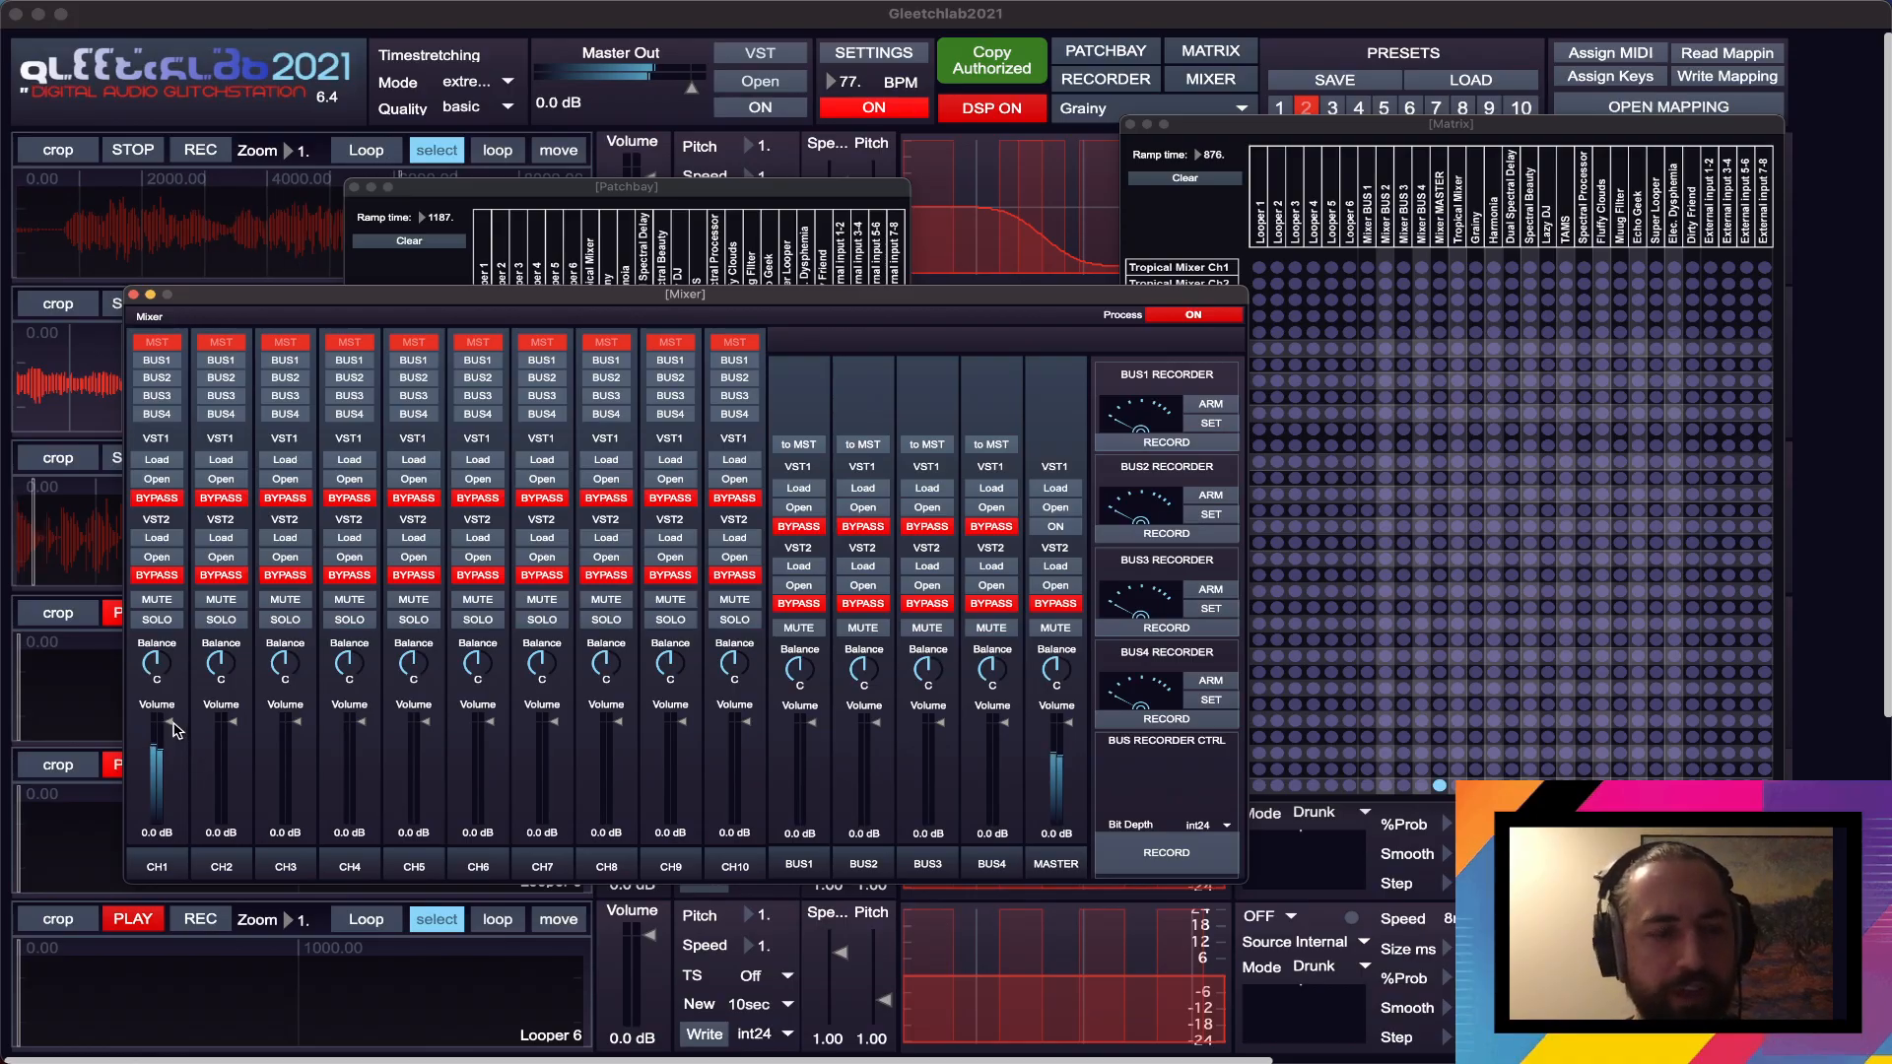
- Open the Lazy DJ module, turn its processing on, and set its source to Looper 3
{"action": "left_click", "coordinate": [1161, 110]}
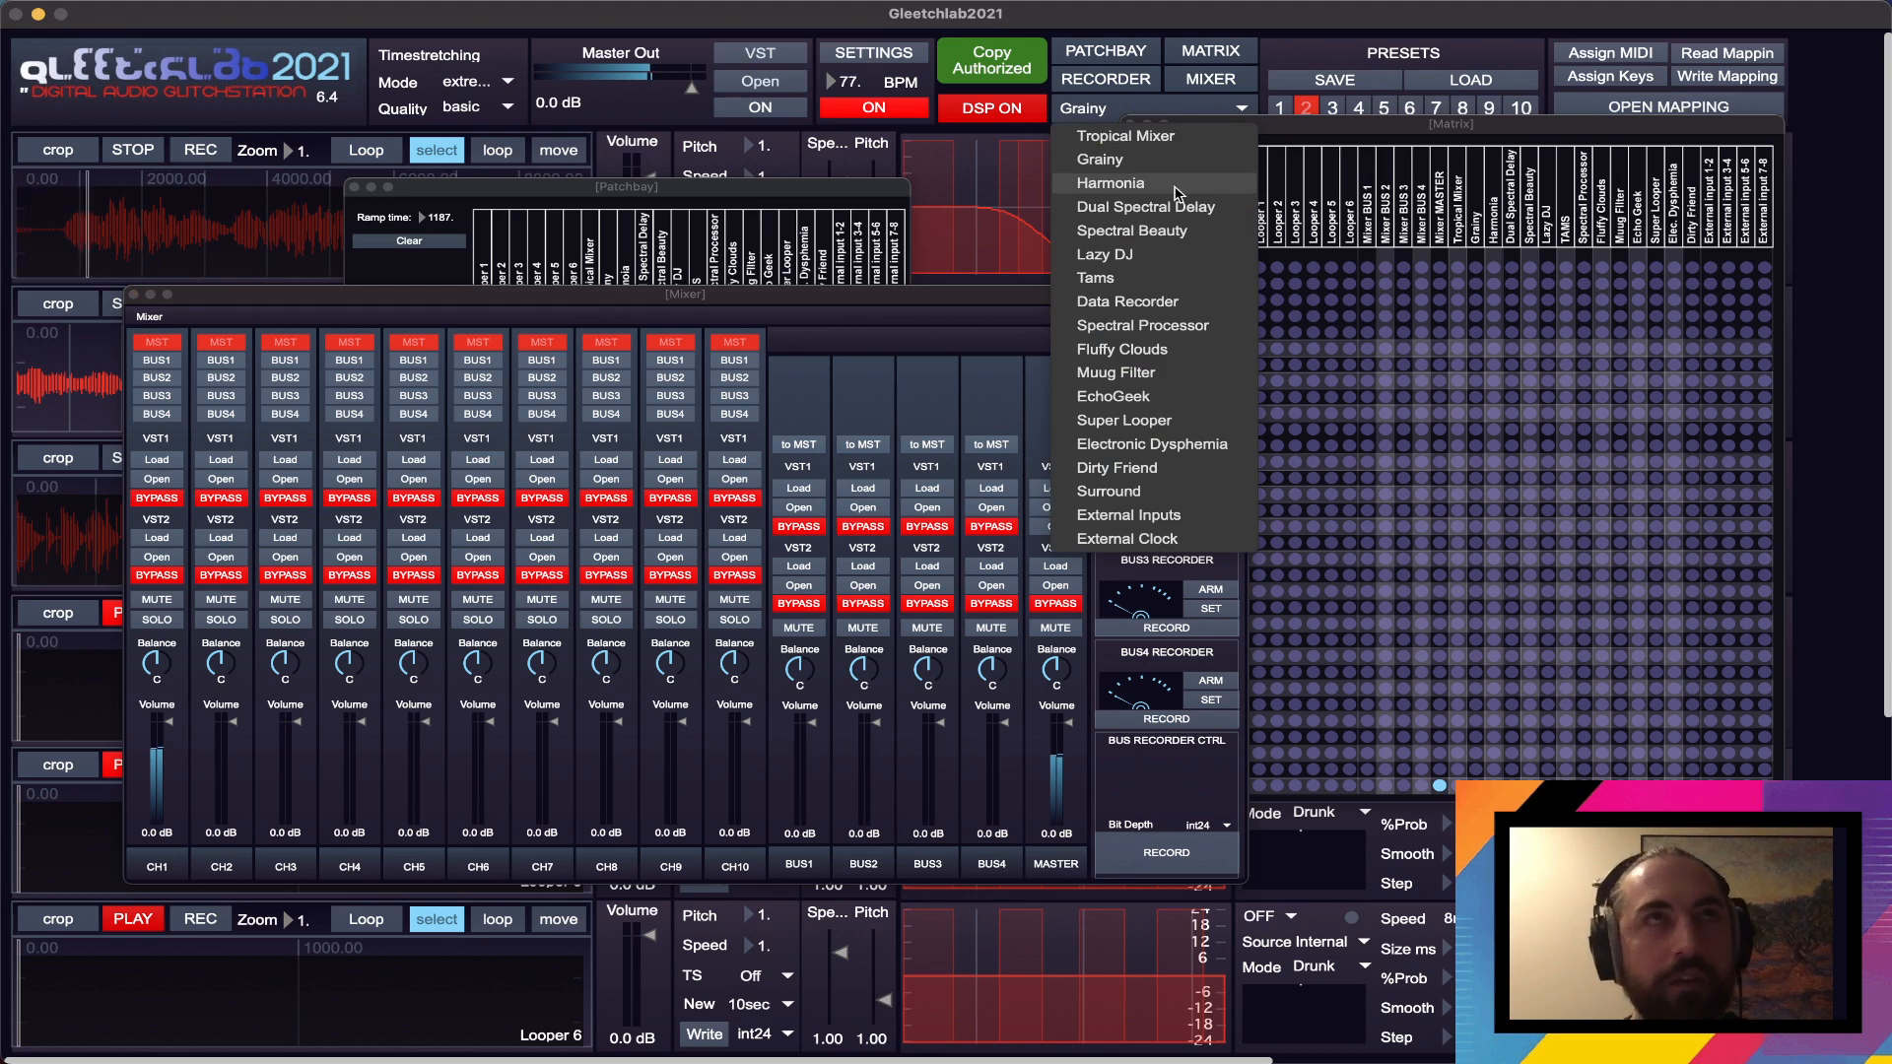
{"action": "left_click", "coordinate": [1200, 259]}
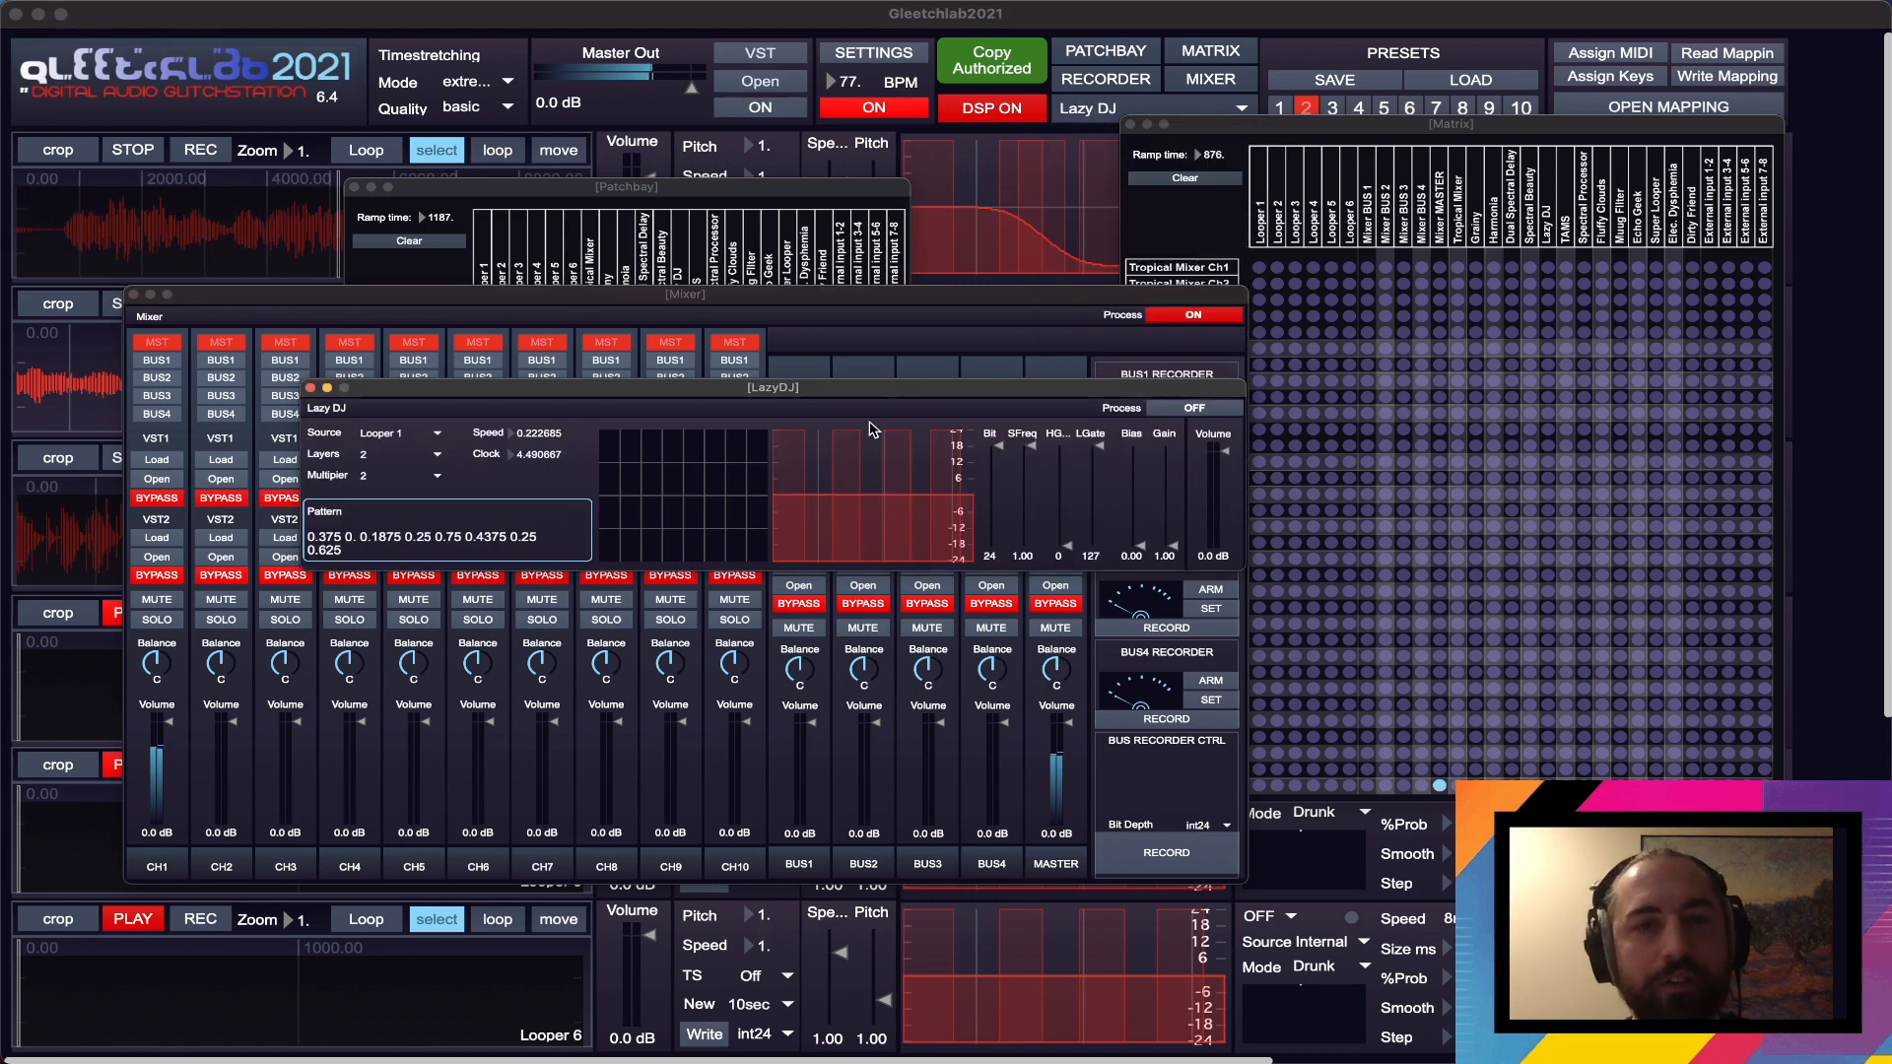
{"action": "left_click_drag", "start_coordinate": [871, 400], "coordinate": [790, 192]}
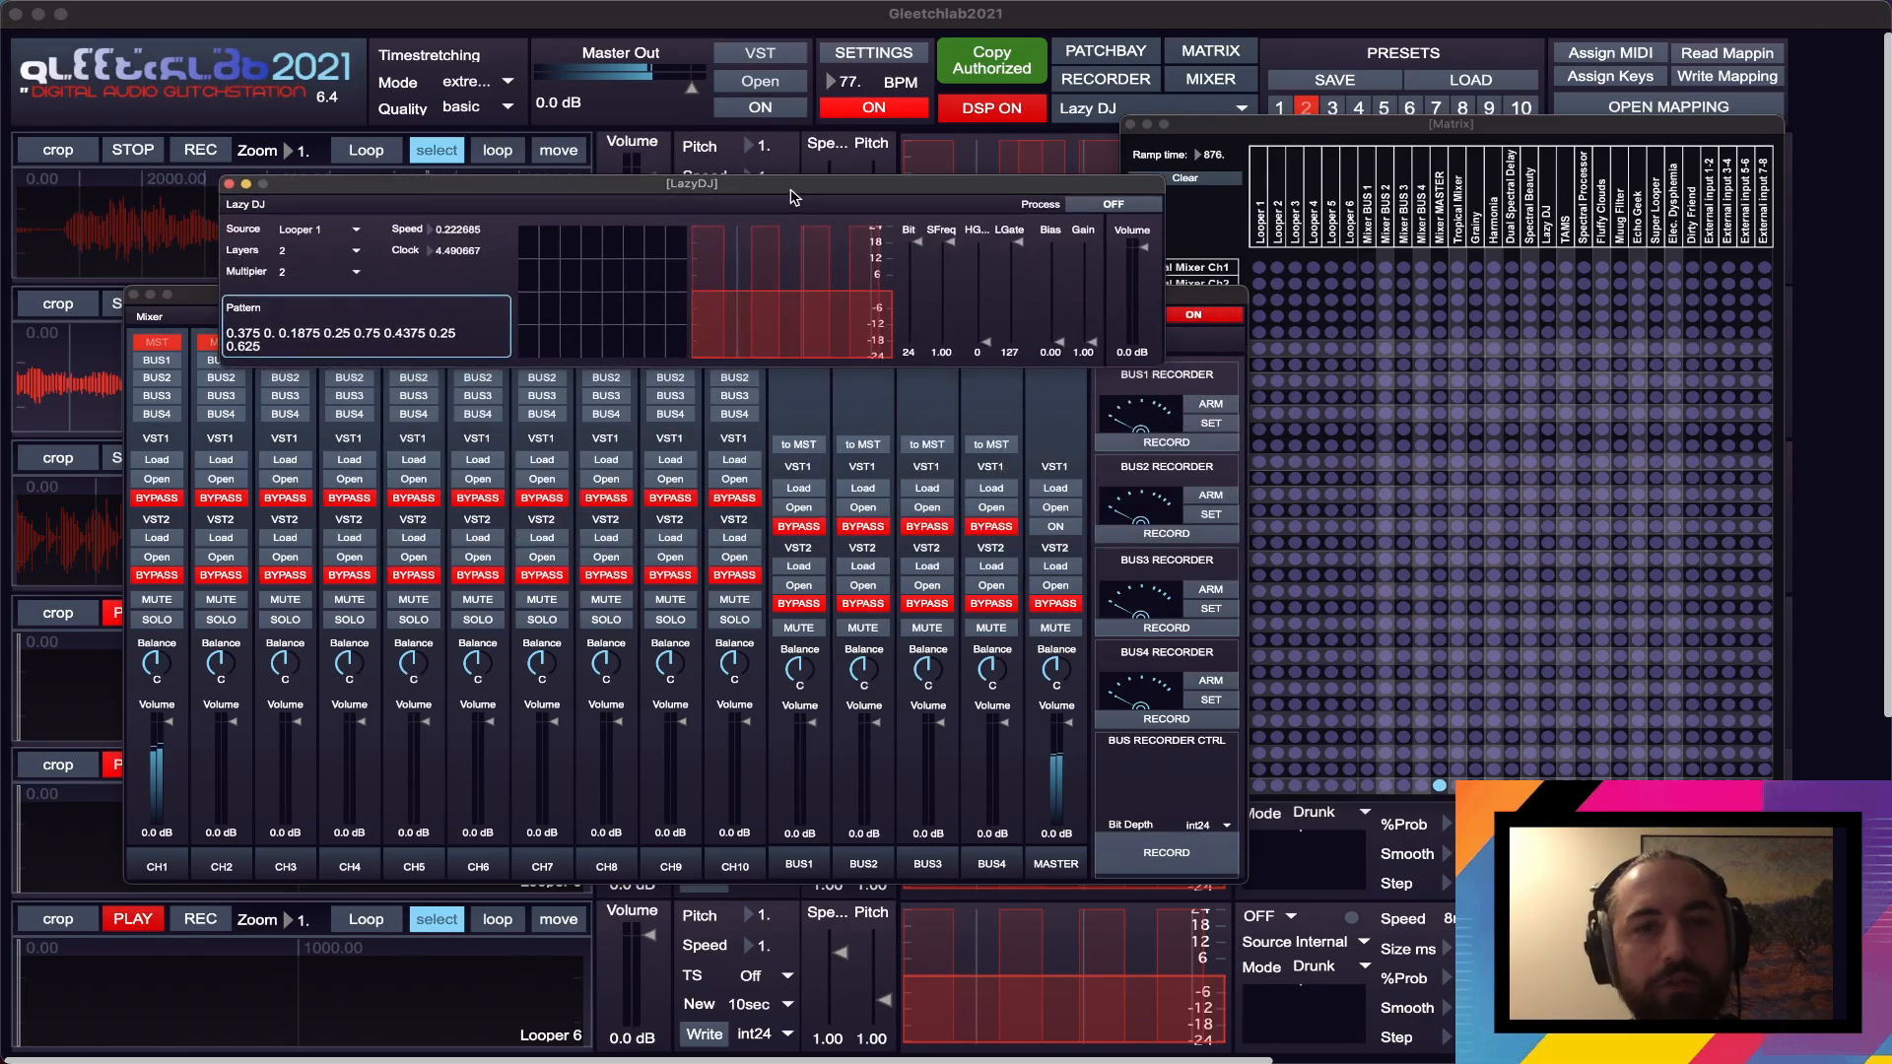
{"action": "left_click", "coordinate": [1143, 204]}
{"action": "left_click", "coordinate": [328, 227]}
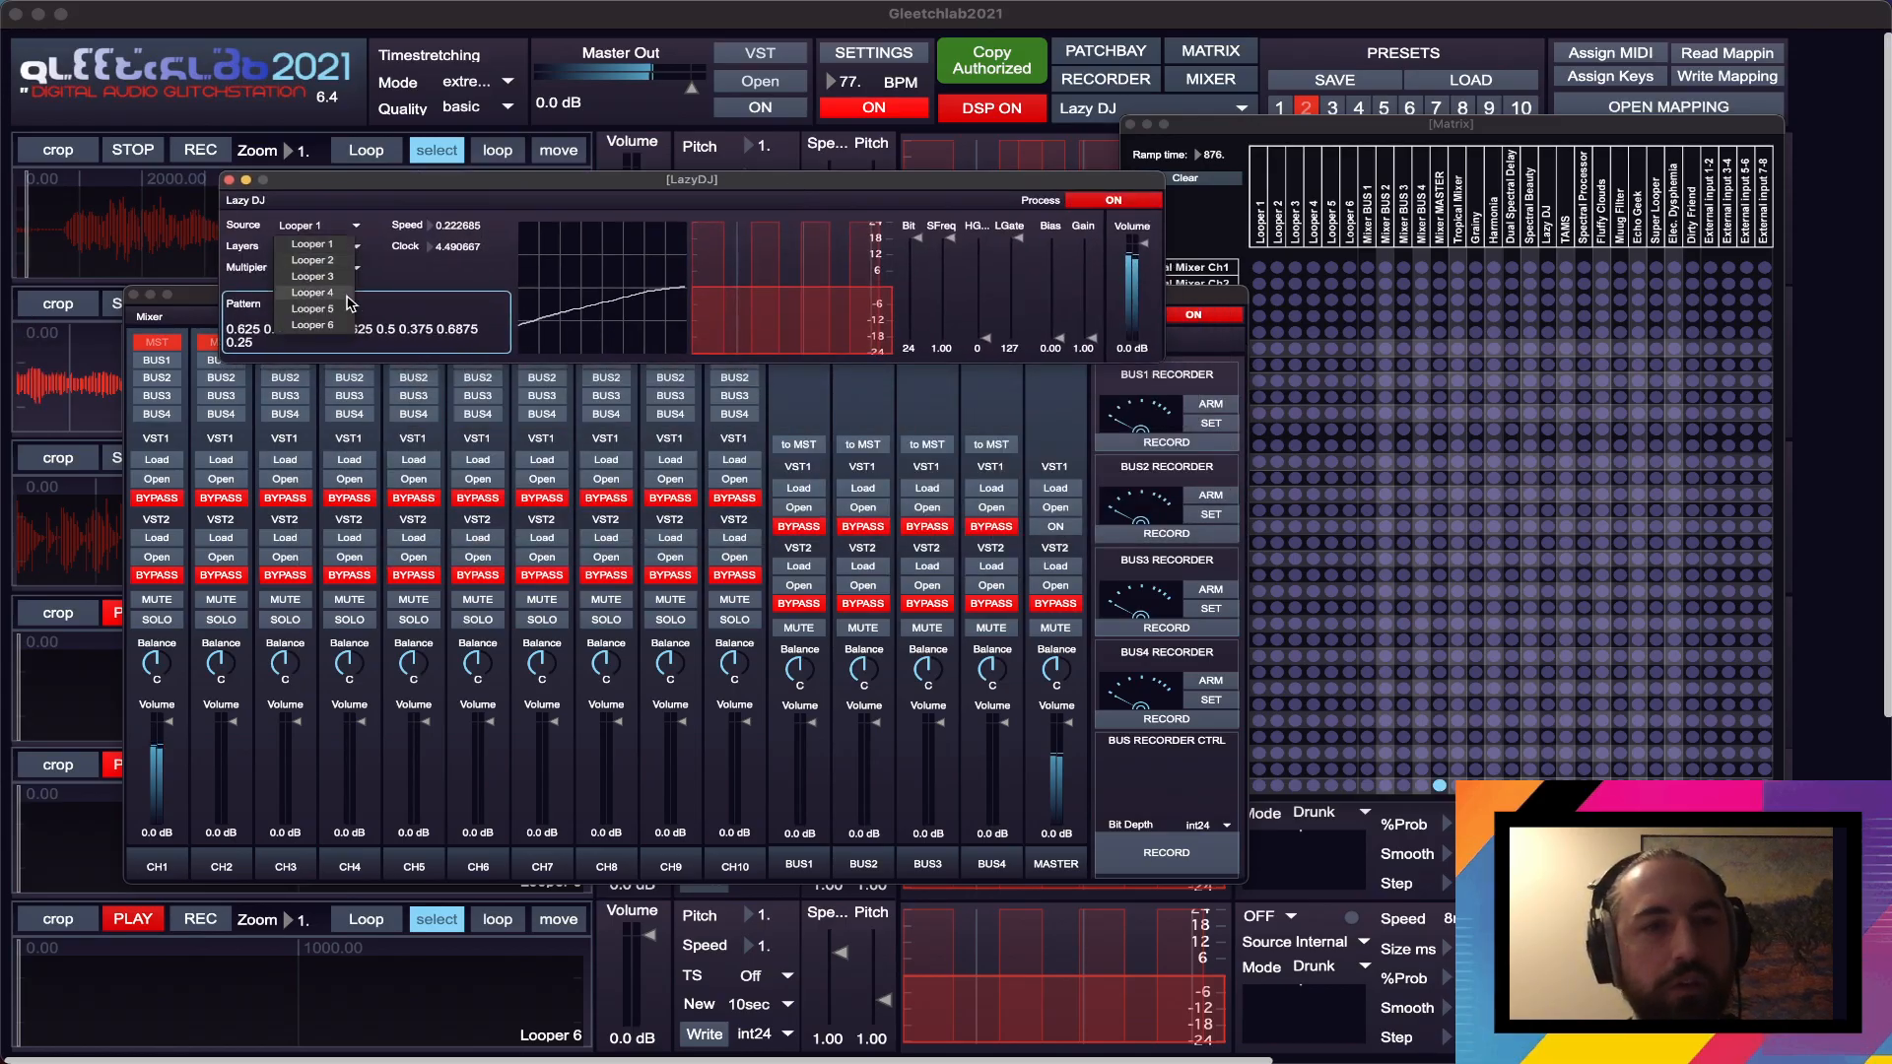
{"action": "left_click", "coordinate": [325, 277]}
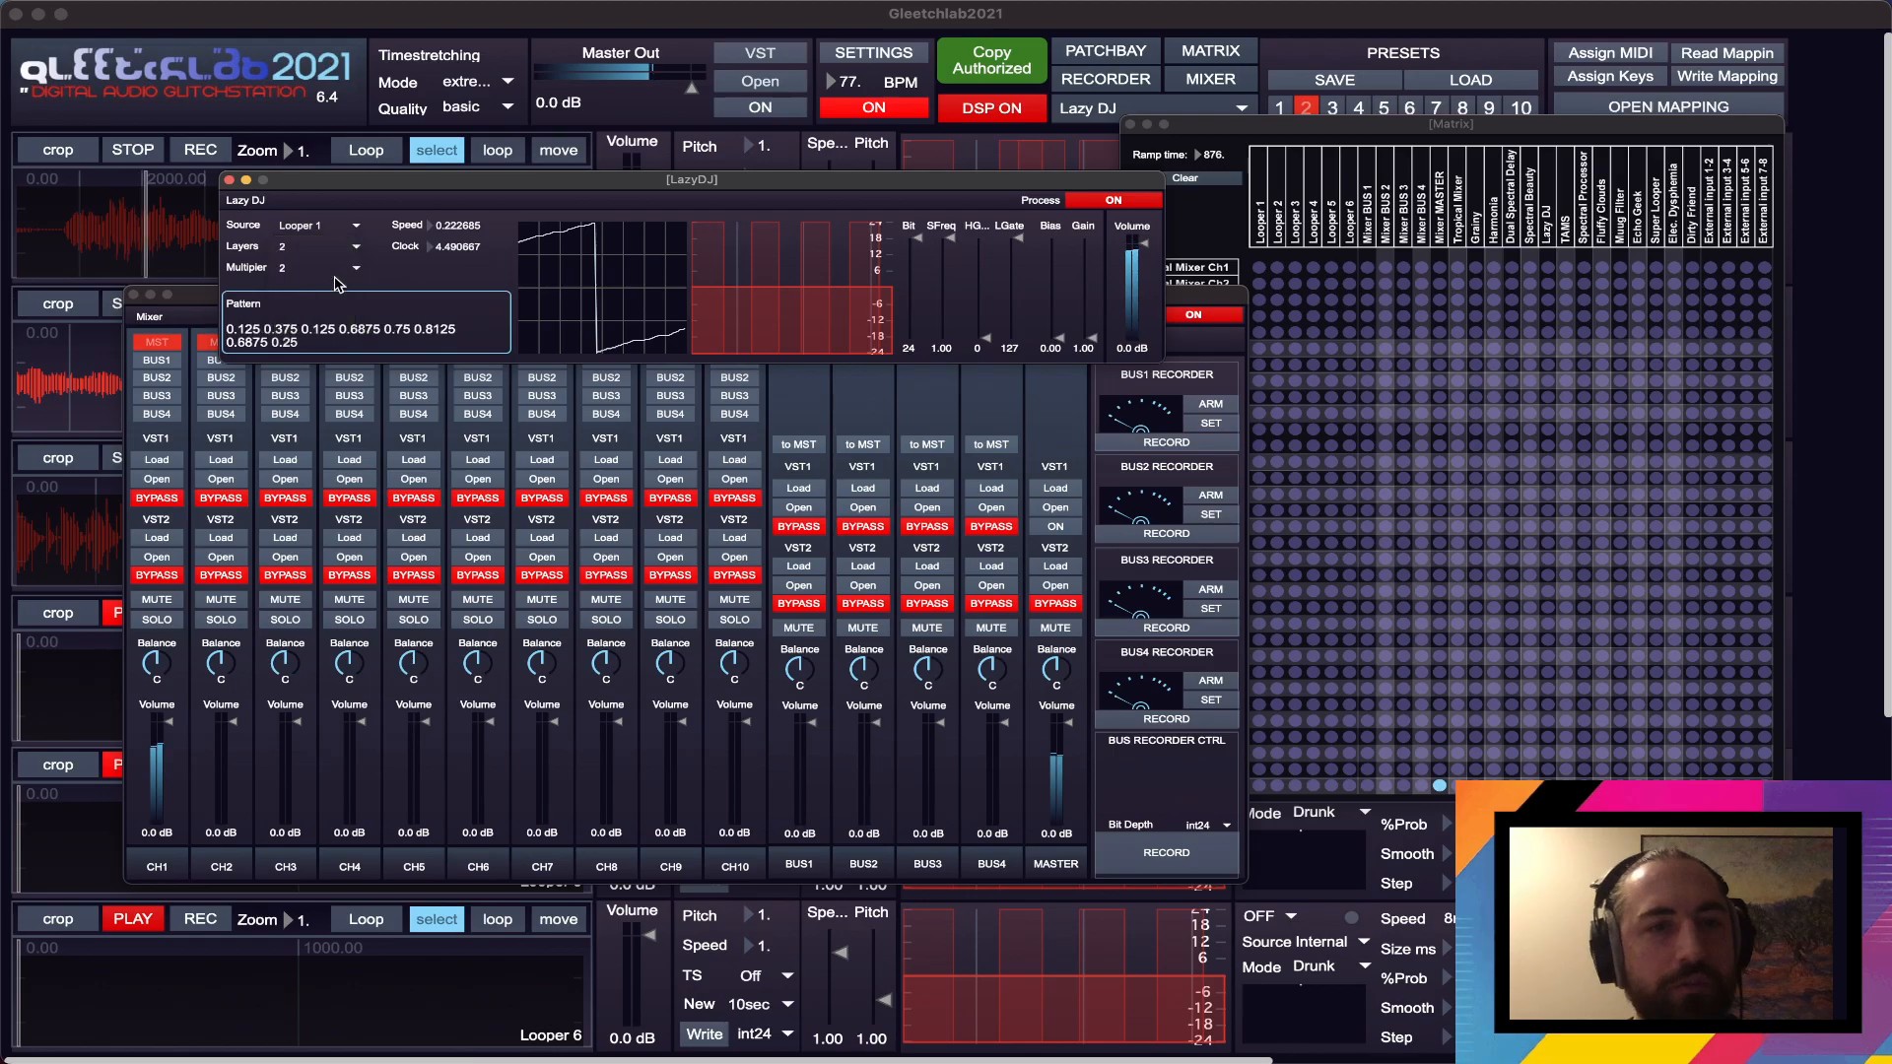
{"action": "left_click_drag", "start_coordinate": [806, 195], "coordinate": [769, 149]}
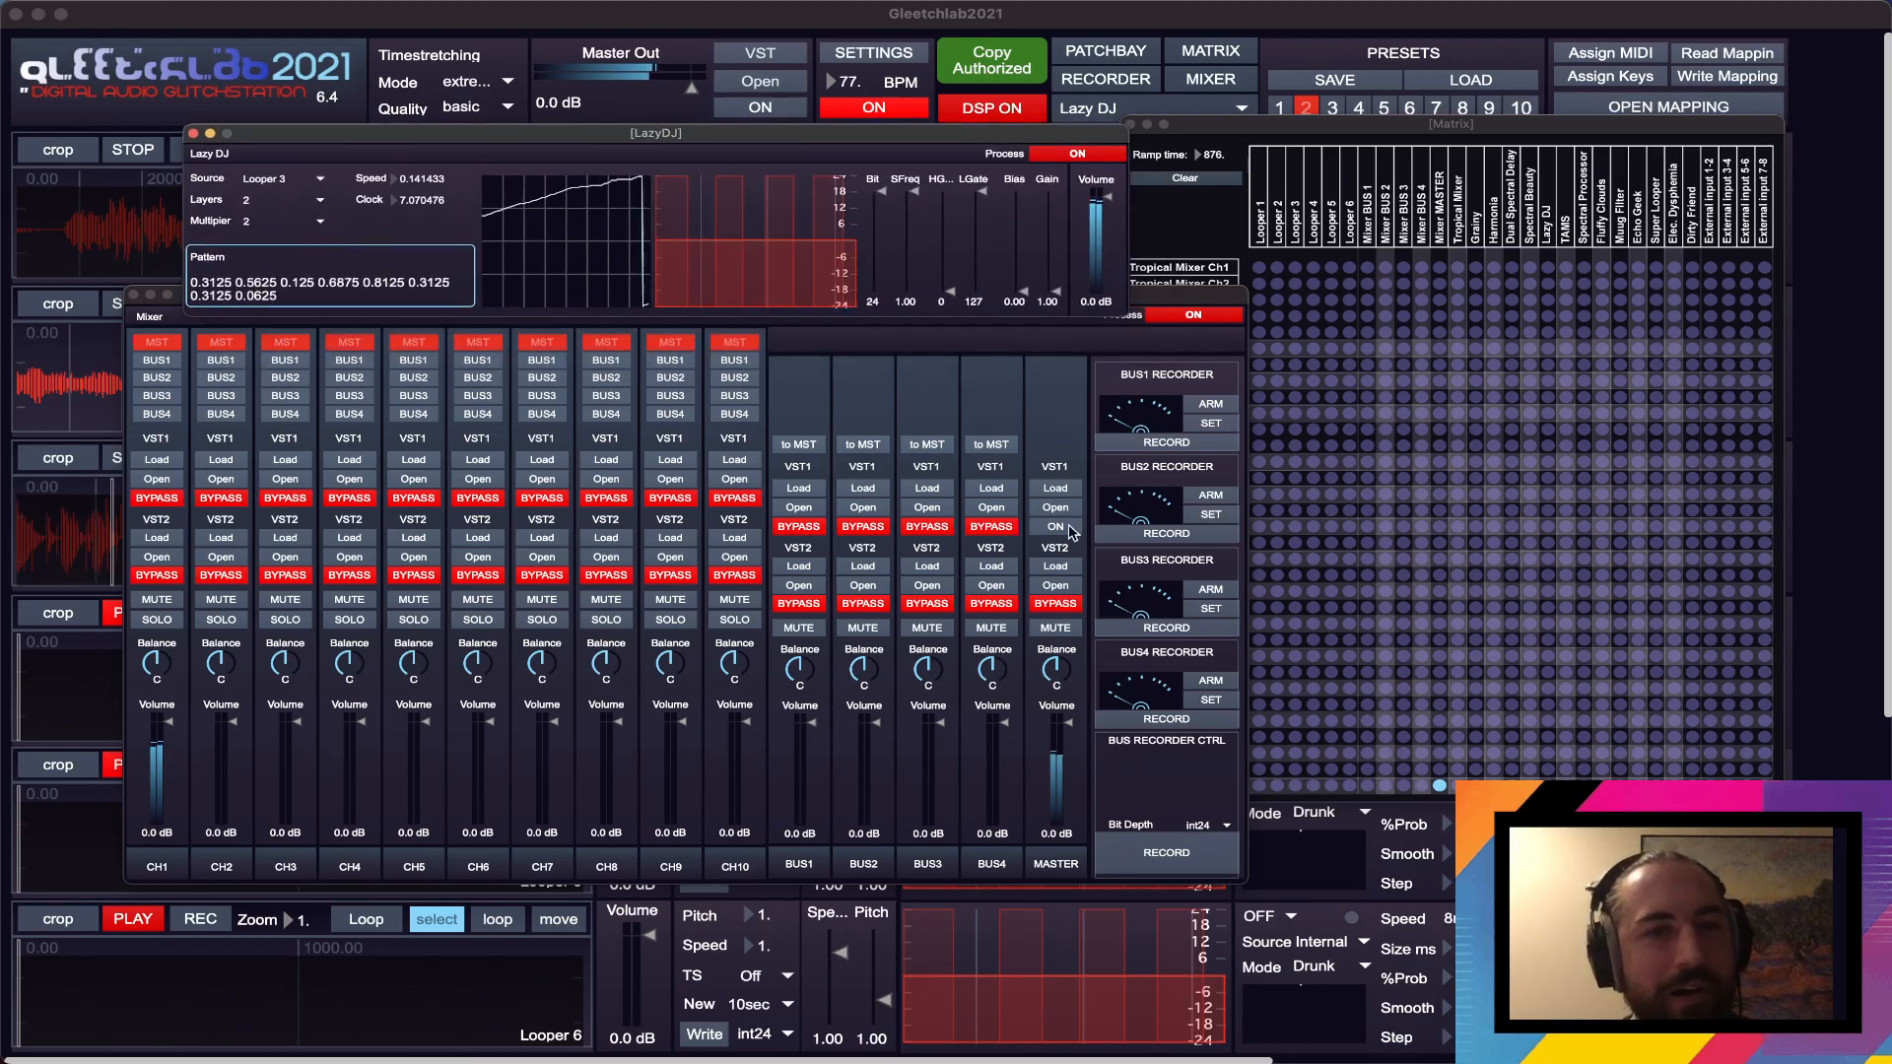
- Move Lazy DJ clear of the Patchbay and connect Lazy DJ to Mixer Ch2
{"action": "left_click_drag", "start_coordinate": [826, 181], "coordinate": [1235, 327]}
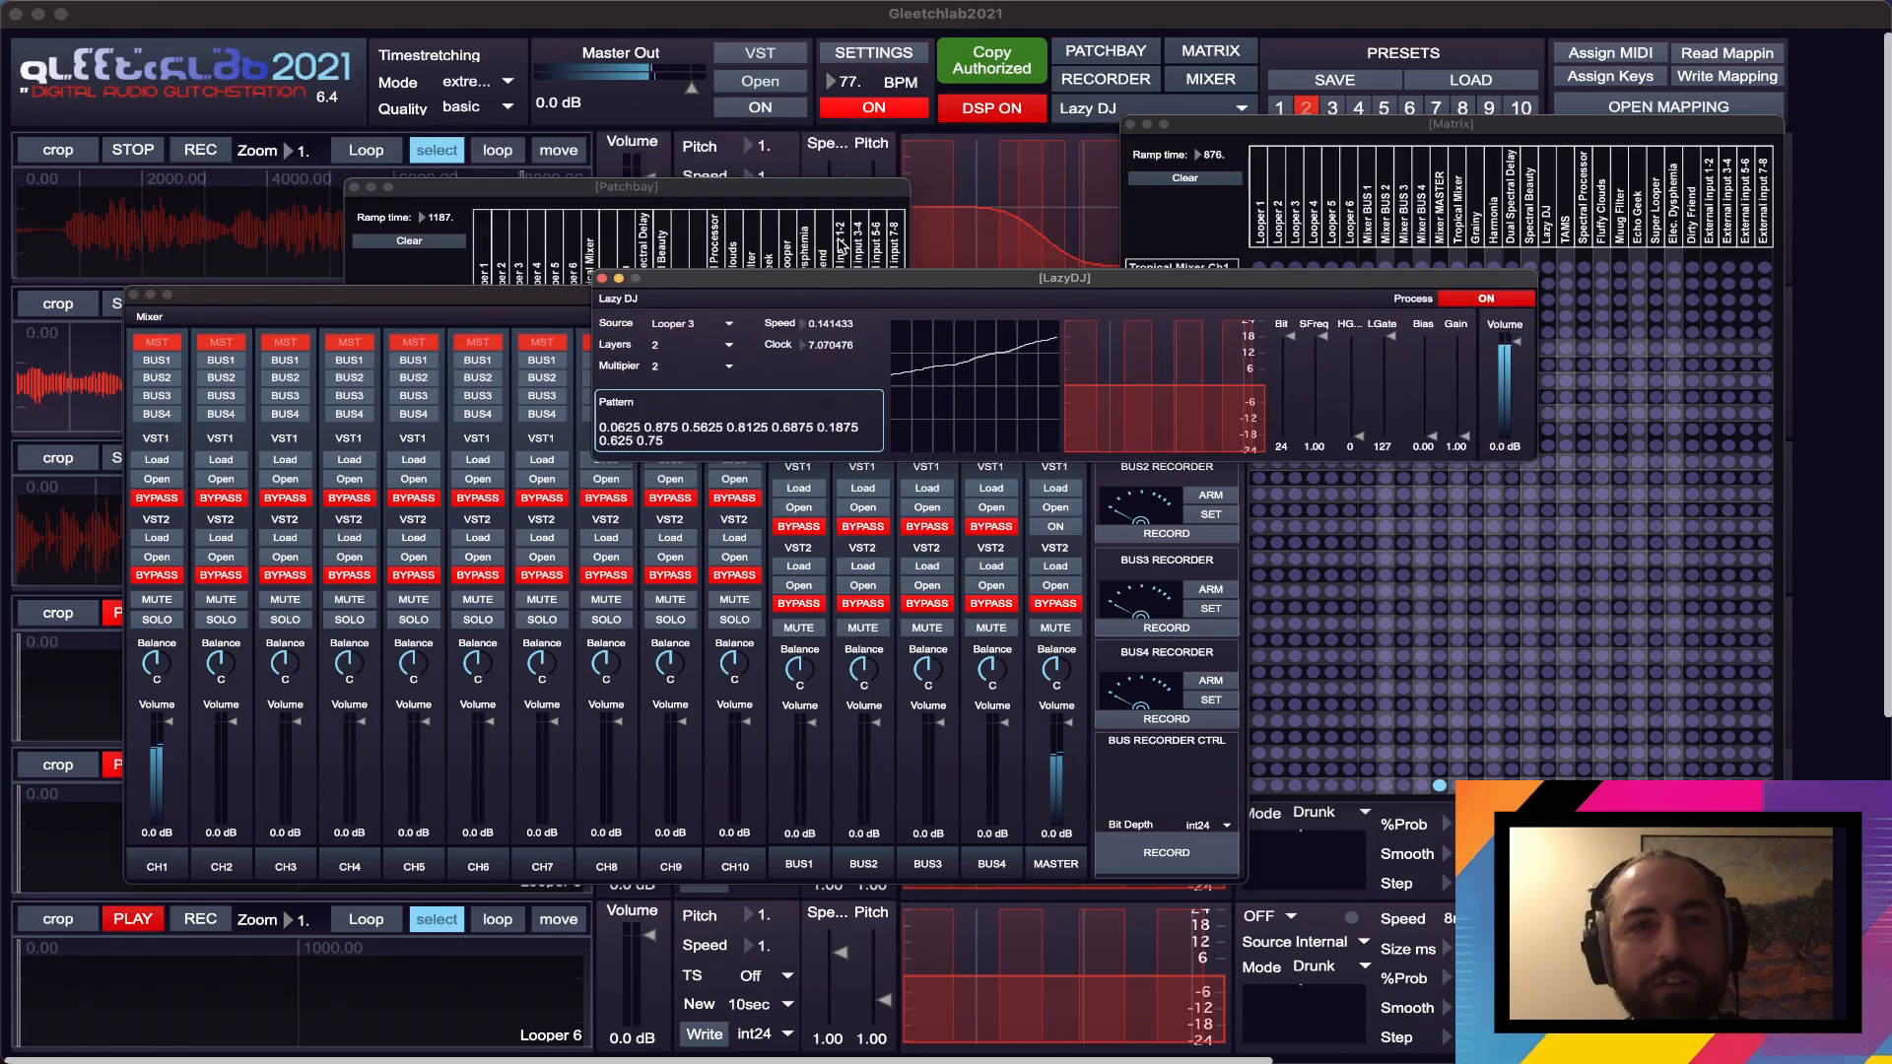
{"action": "left_click", "coordinate": [714, 195]}
{"action": "left_click_drag", "start_coordinate": [713, 195], "coordinate": [713, 159]}
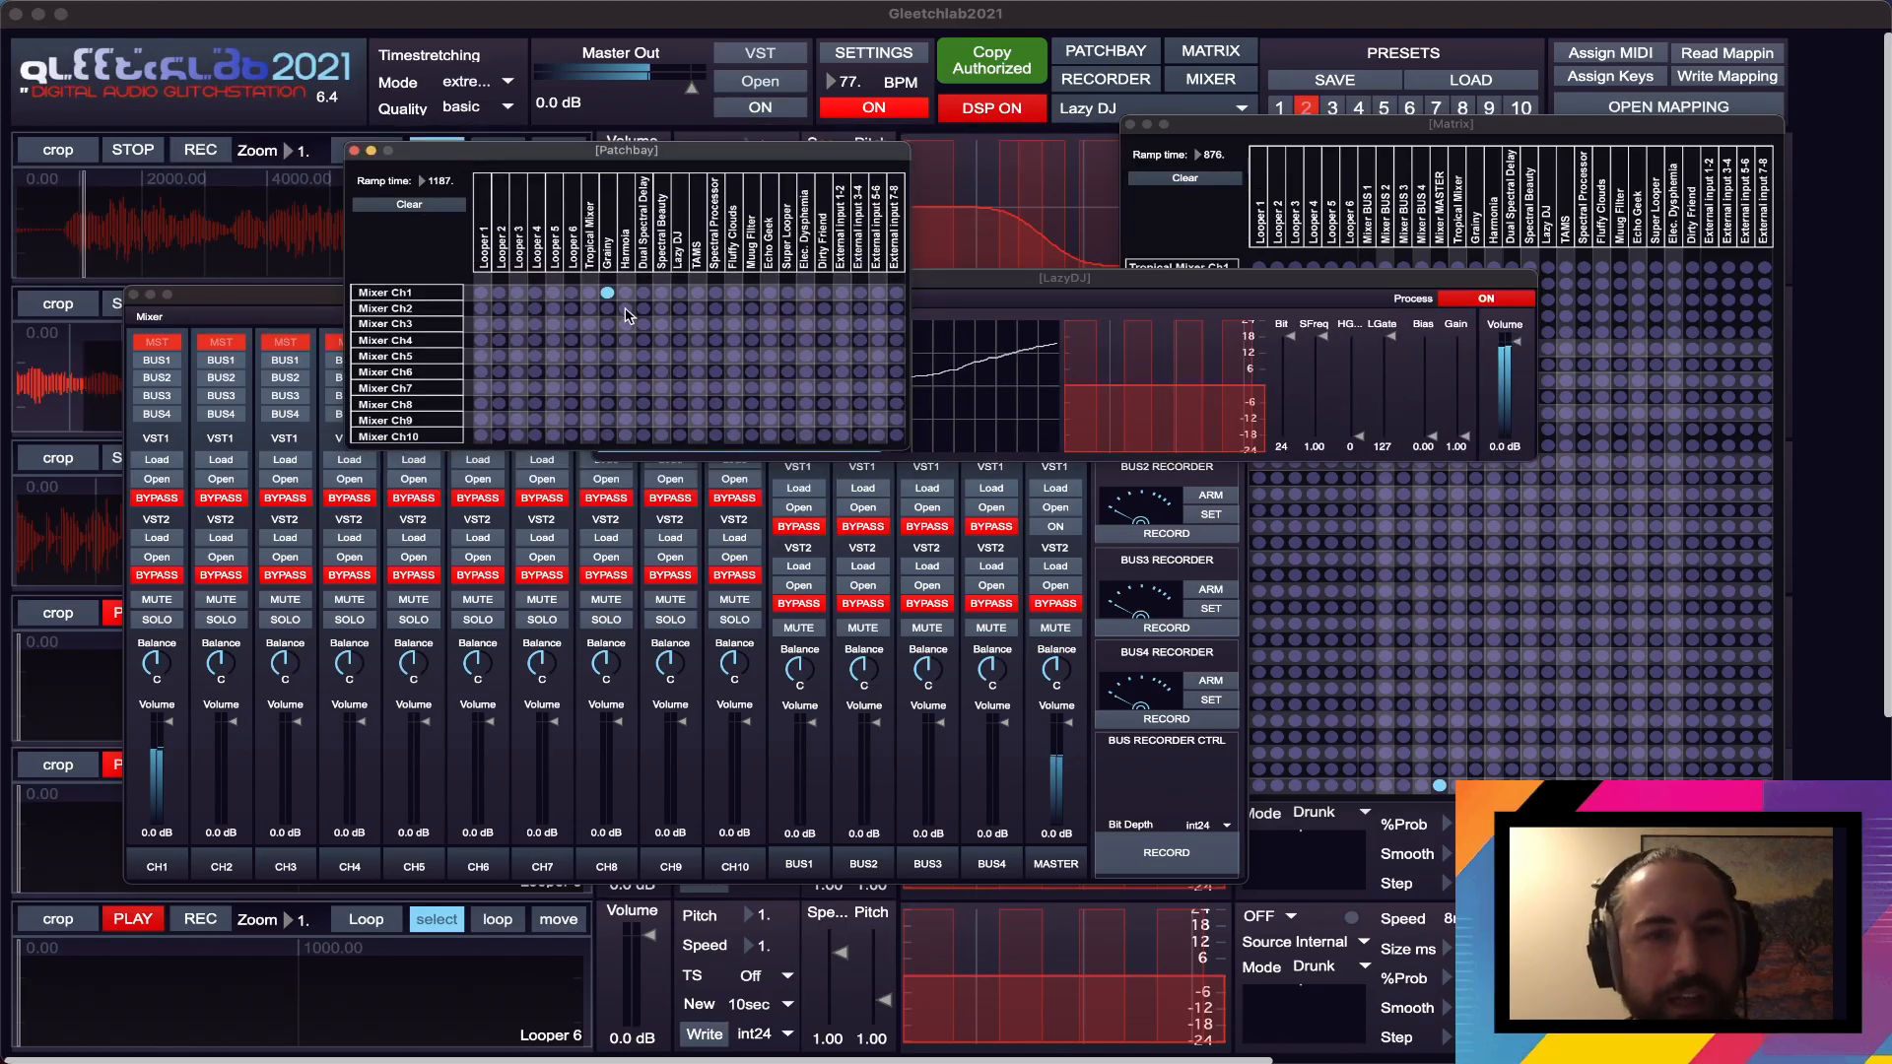
{"action": "left_click", "coordinate": [679, 308]}
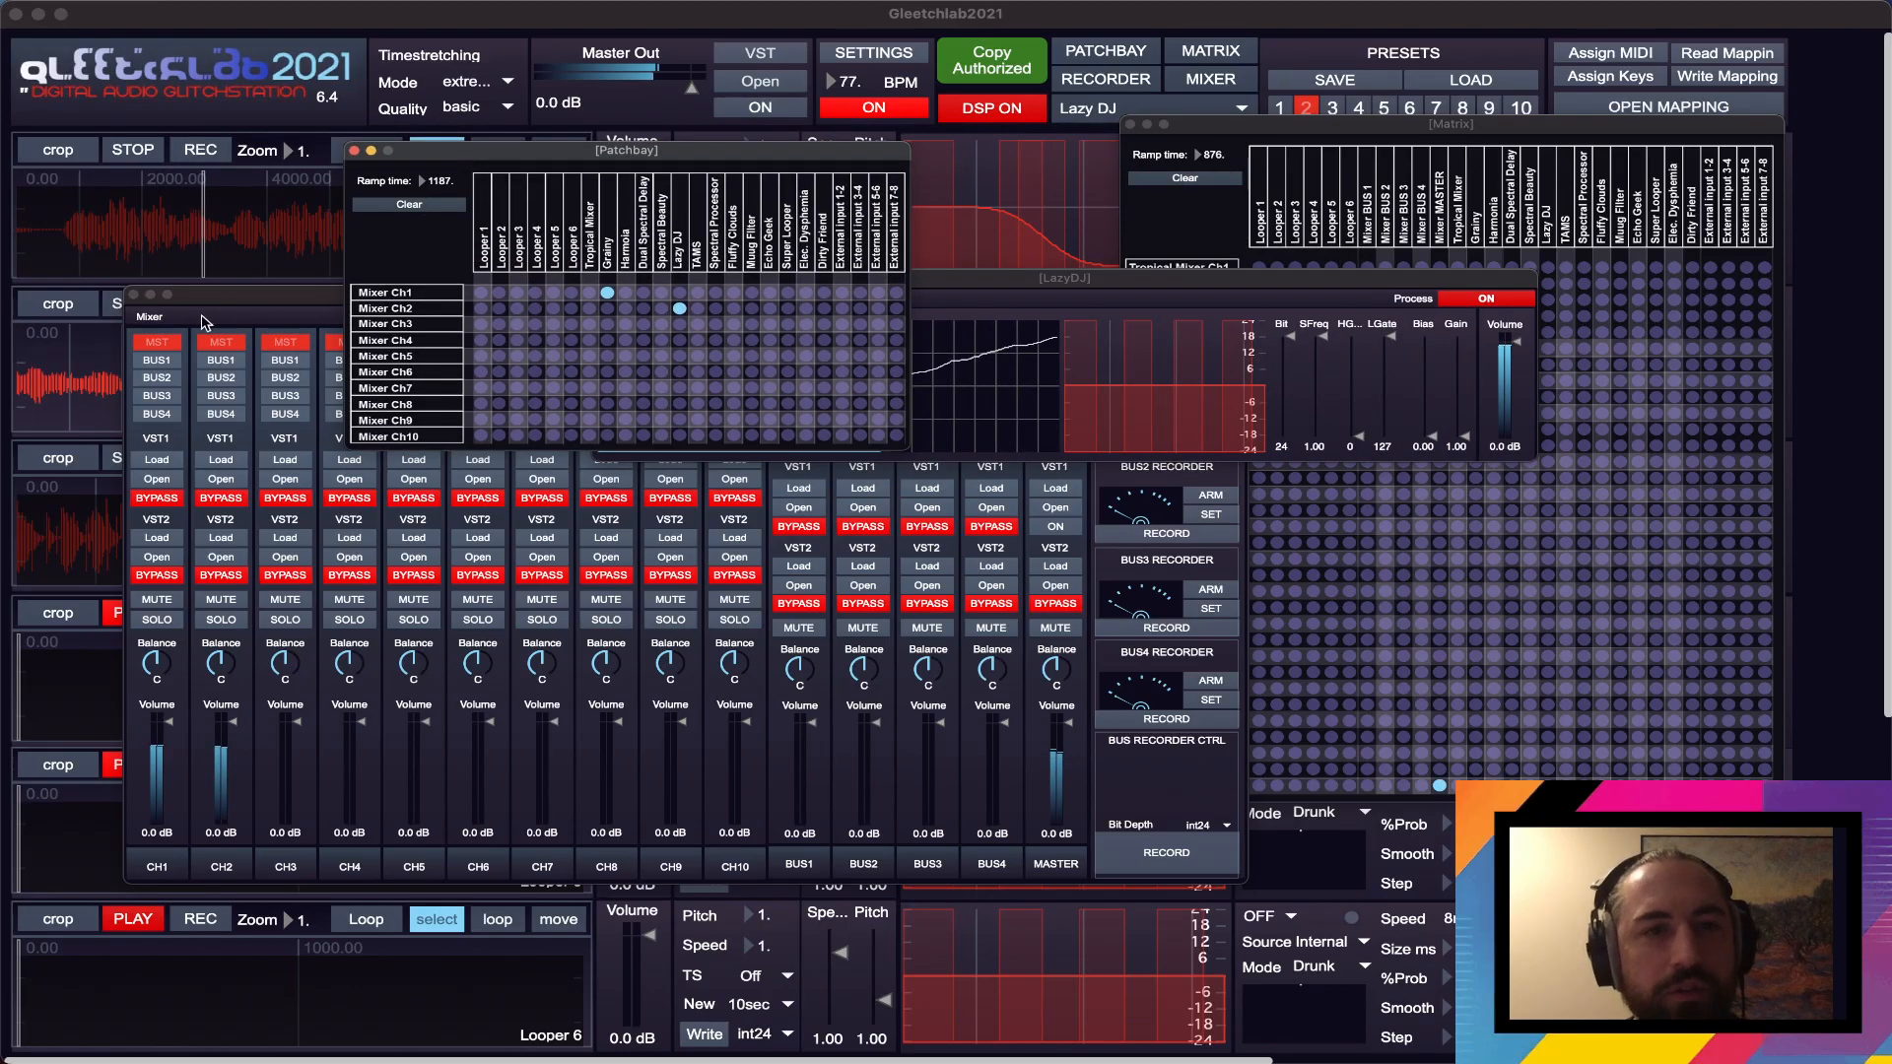
- Set Lazy DJ's Layers and Multiplier to 16, Clock to about 0.832, and Speed to about 0.961
{"action": "left_click_drag", "start_coordinate": [1161, 284], "coordinate": [1071, 218]}
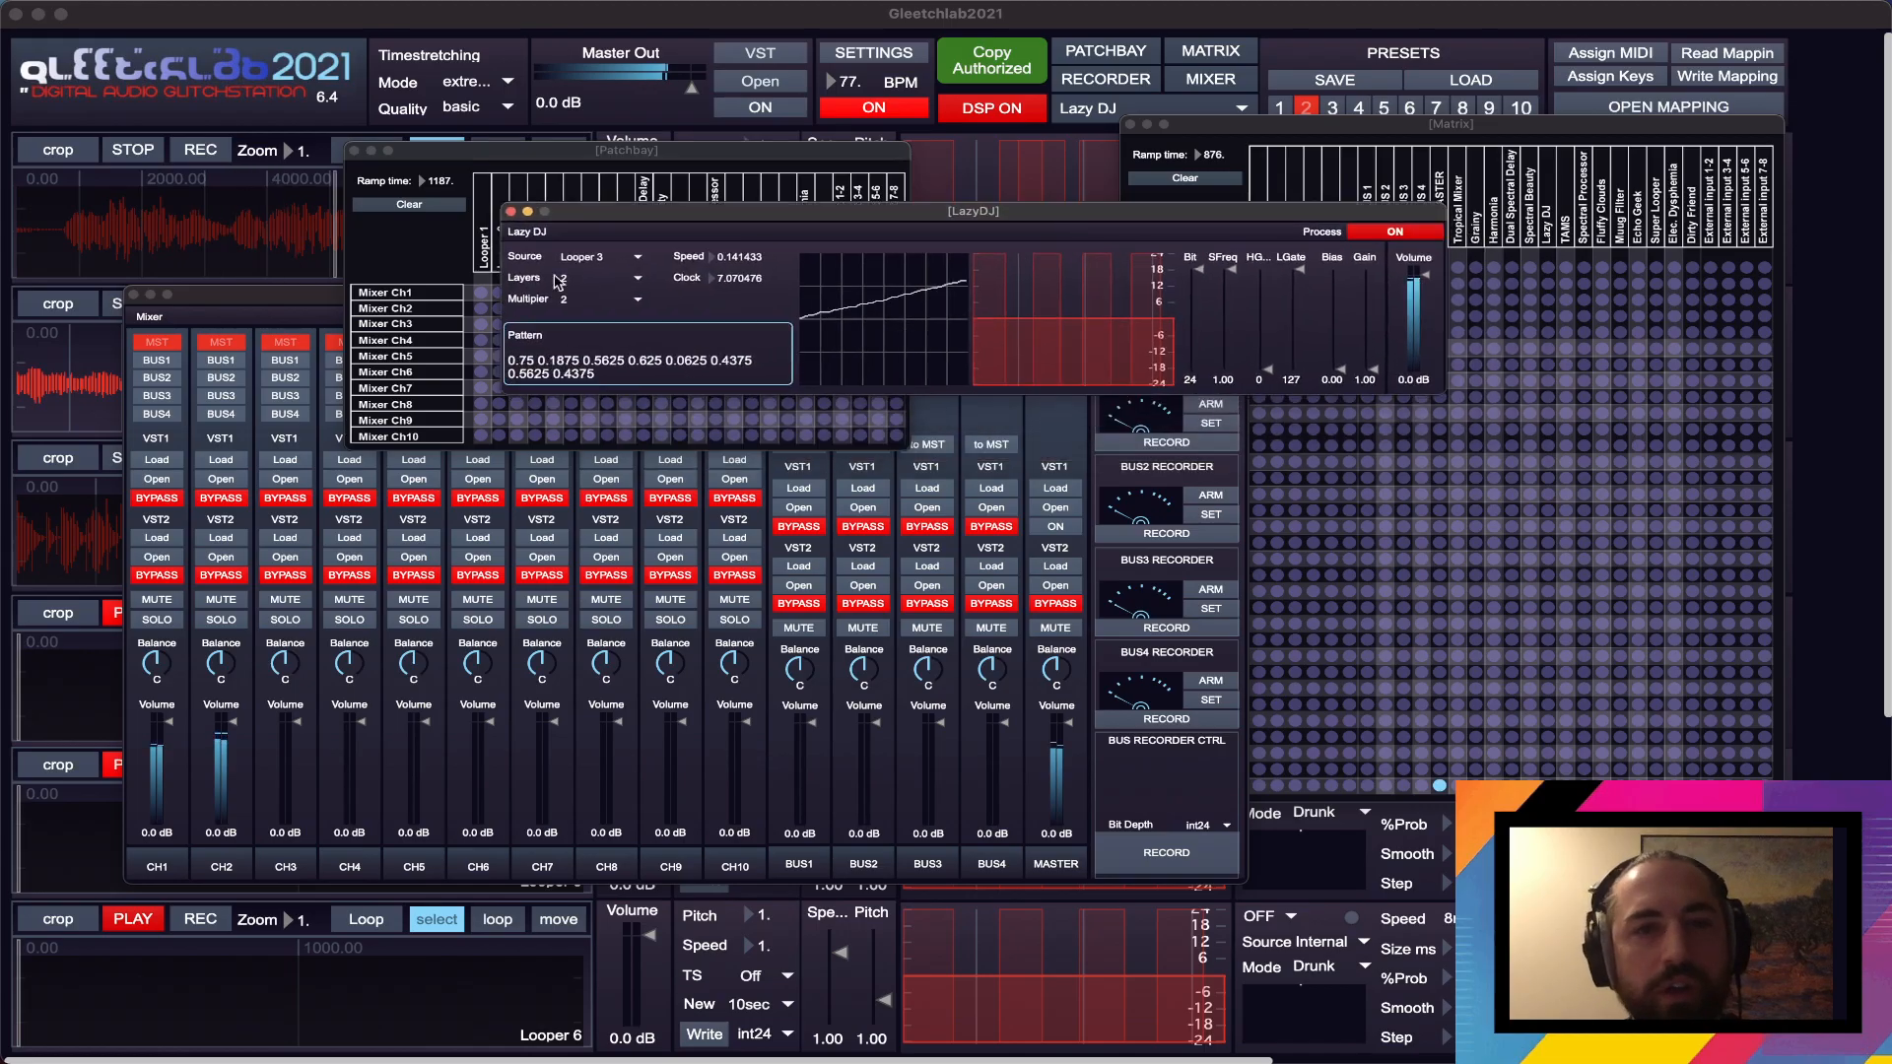
{"action": "left_click", "coordinate": [611, 282]}
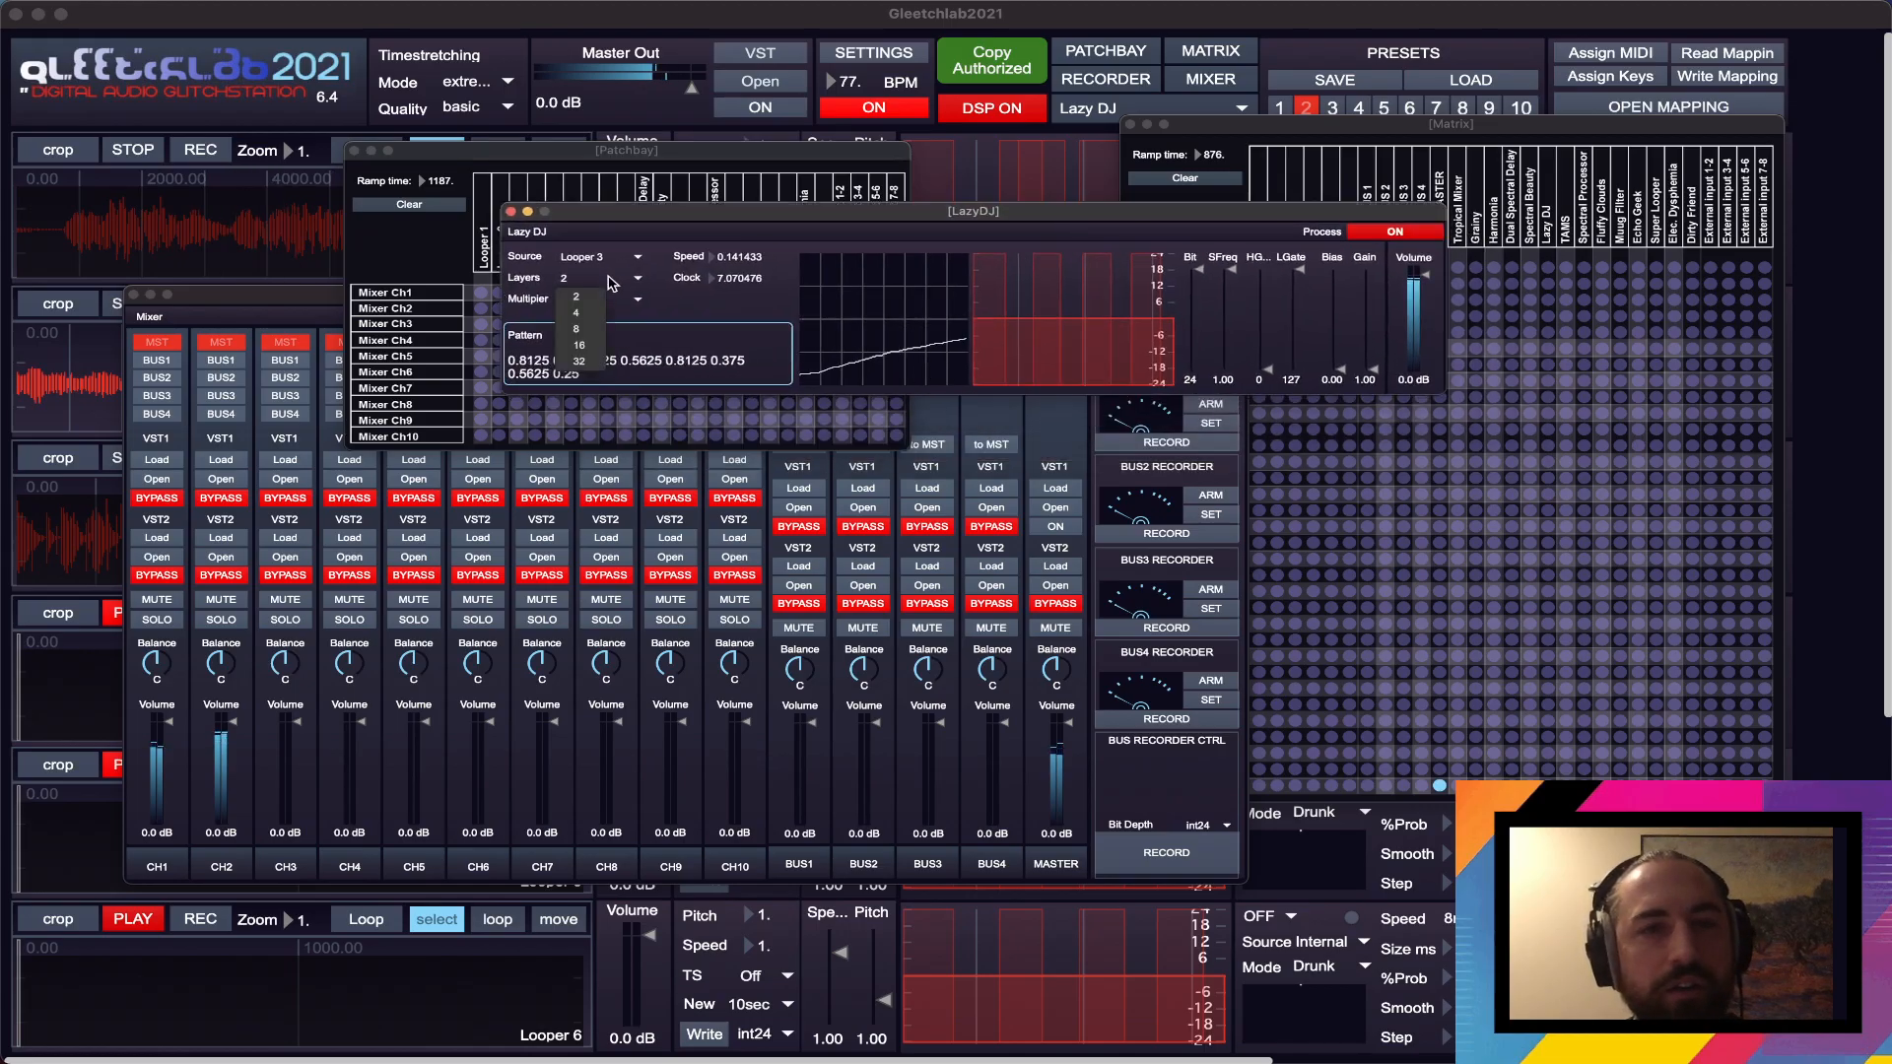
{"action": "left_click", "coordinate": [596, 346]}
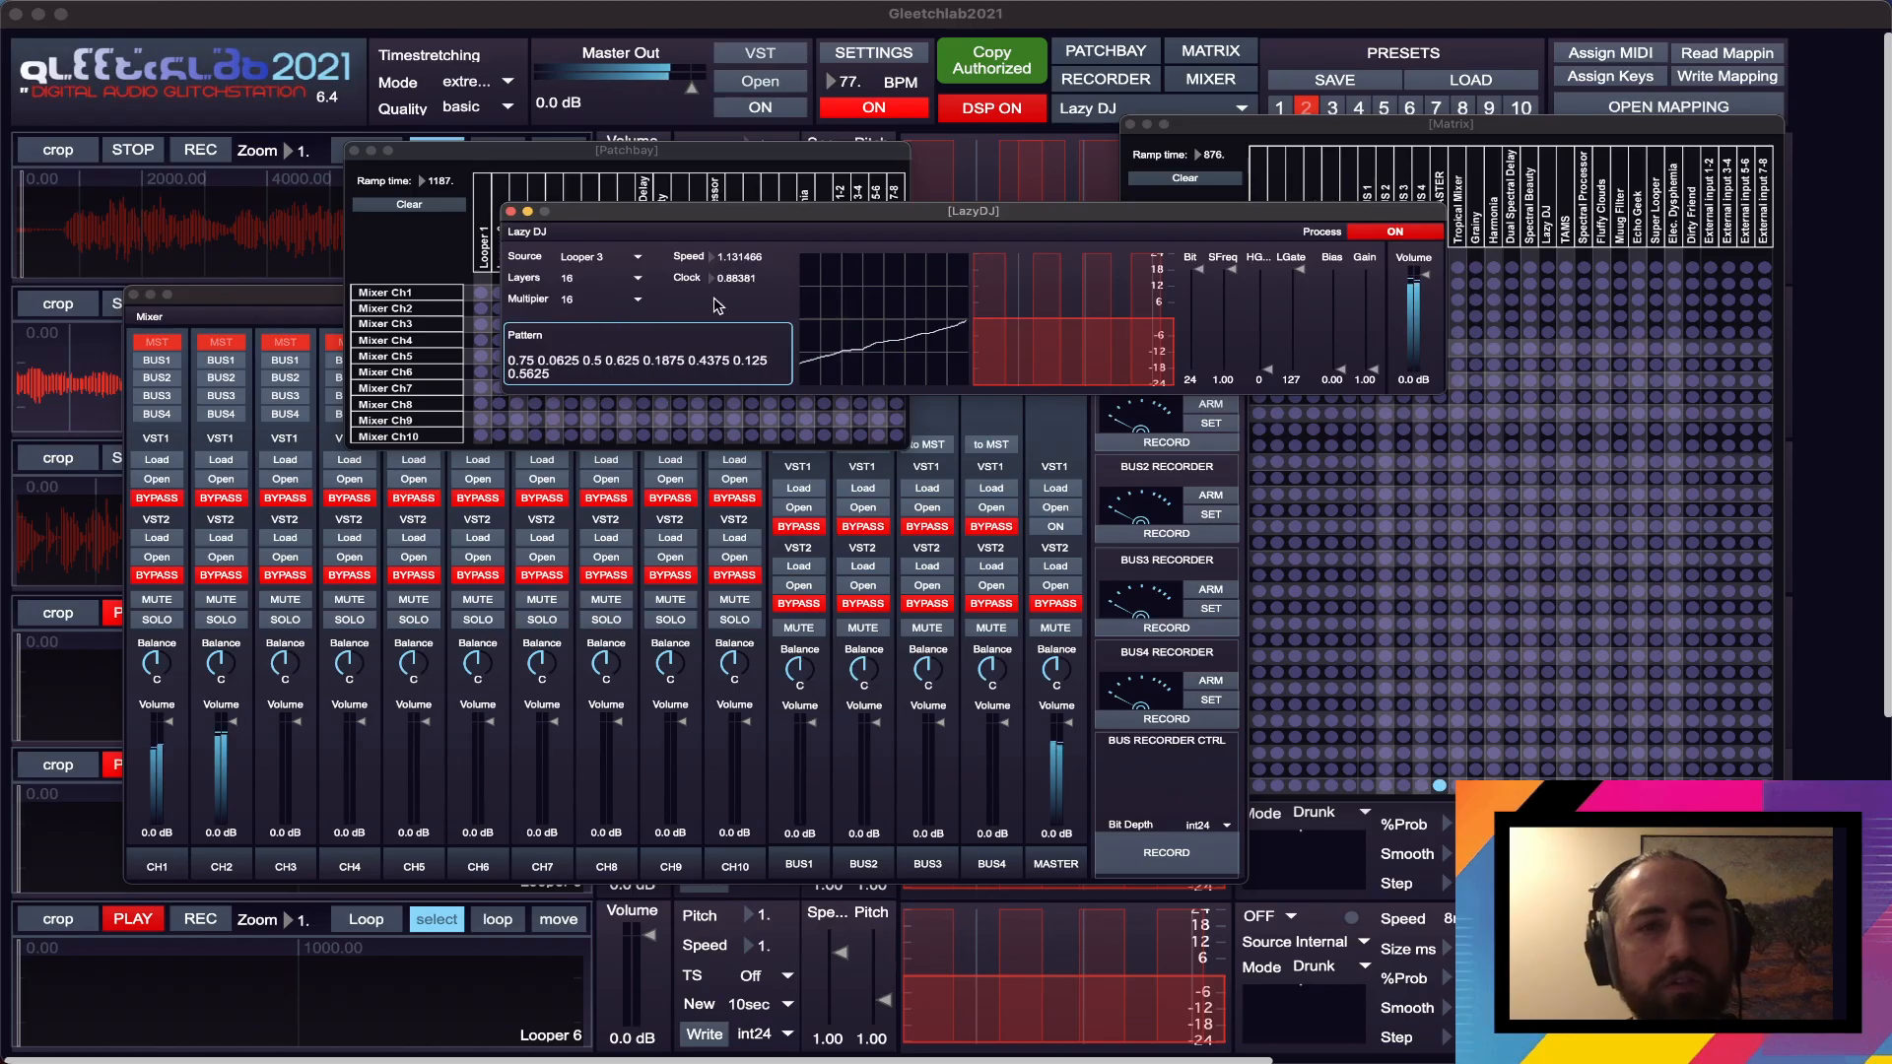
{"action": "left_click_drag", "start_coordinate": [738, 279], "coordinate": [738, 331]}
{"action": "left_click_drag", "start_coordinate": [747, 258], "coordinate": [747, 264]}
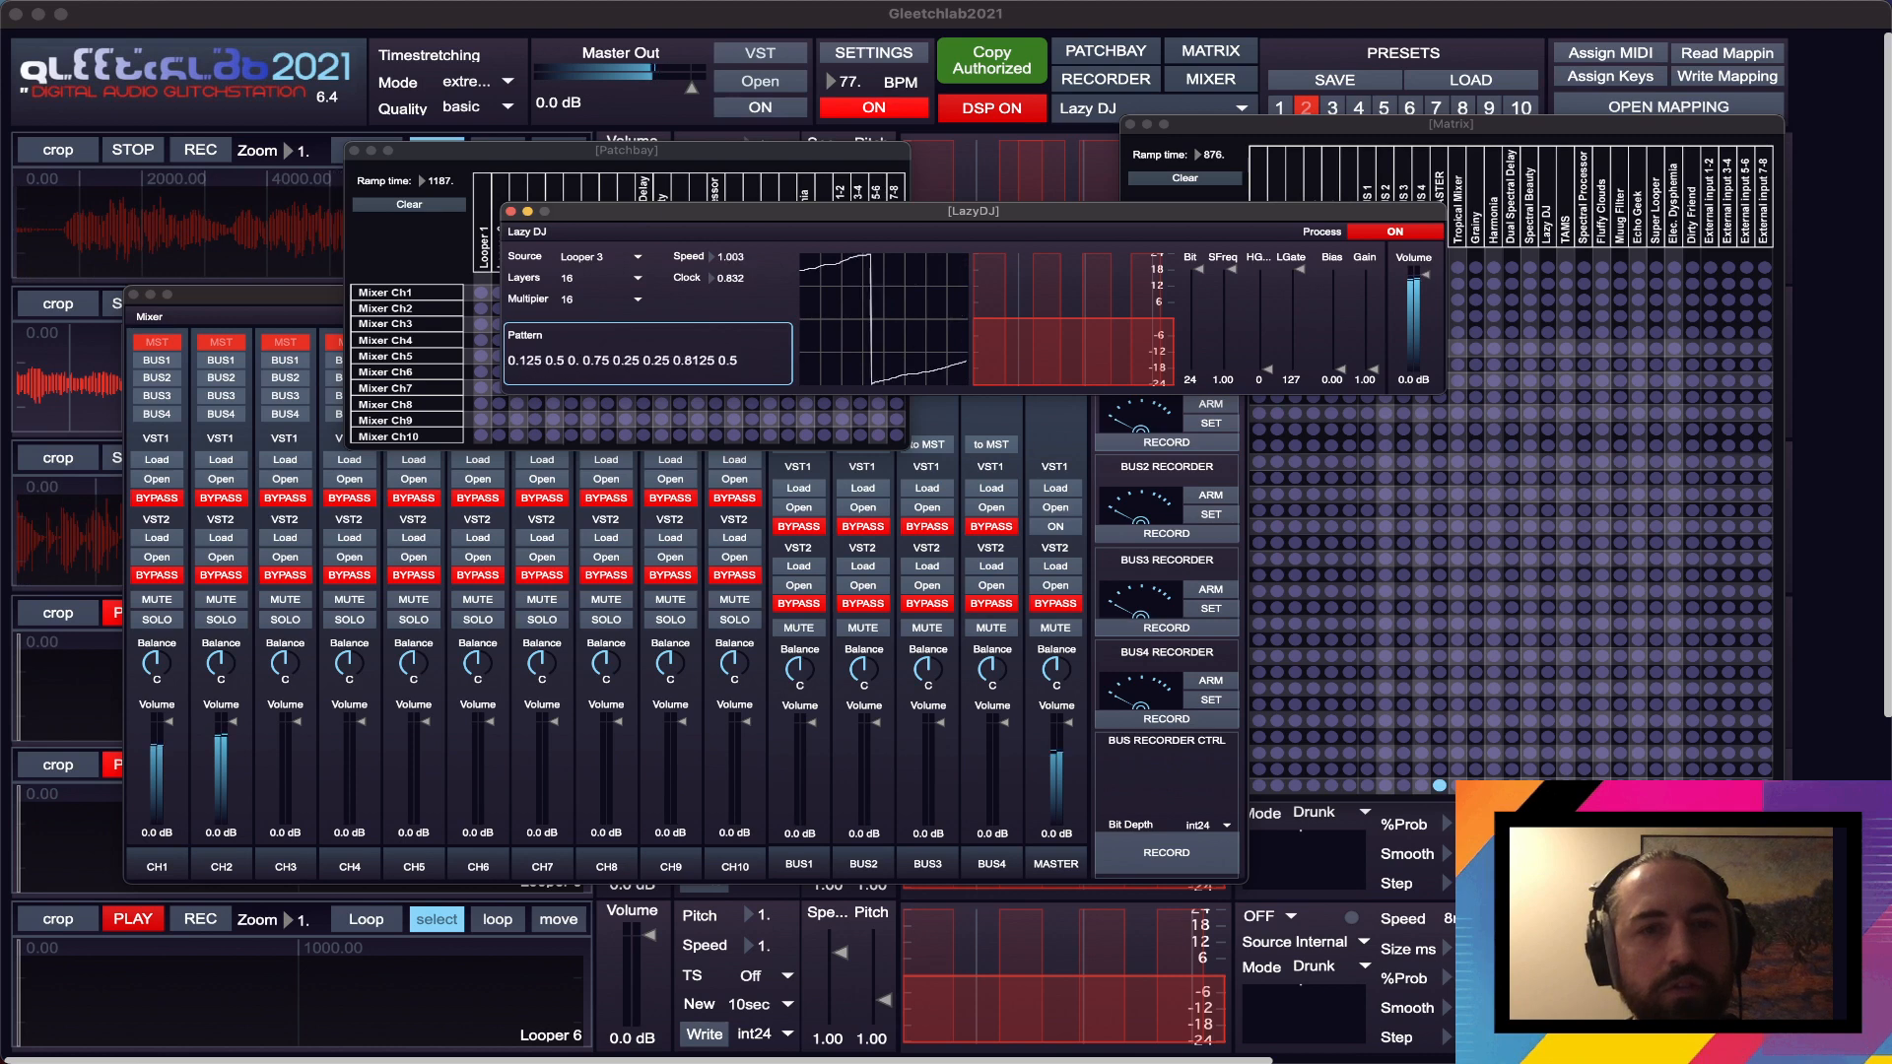
{"action": "left_click_drag", "start_coordinate": [747, 264], "coordinate": [747, 271]}
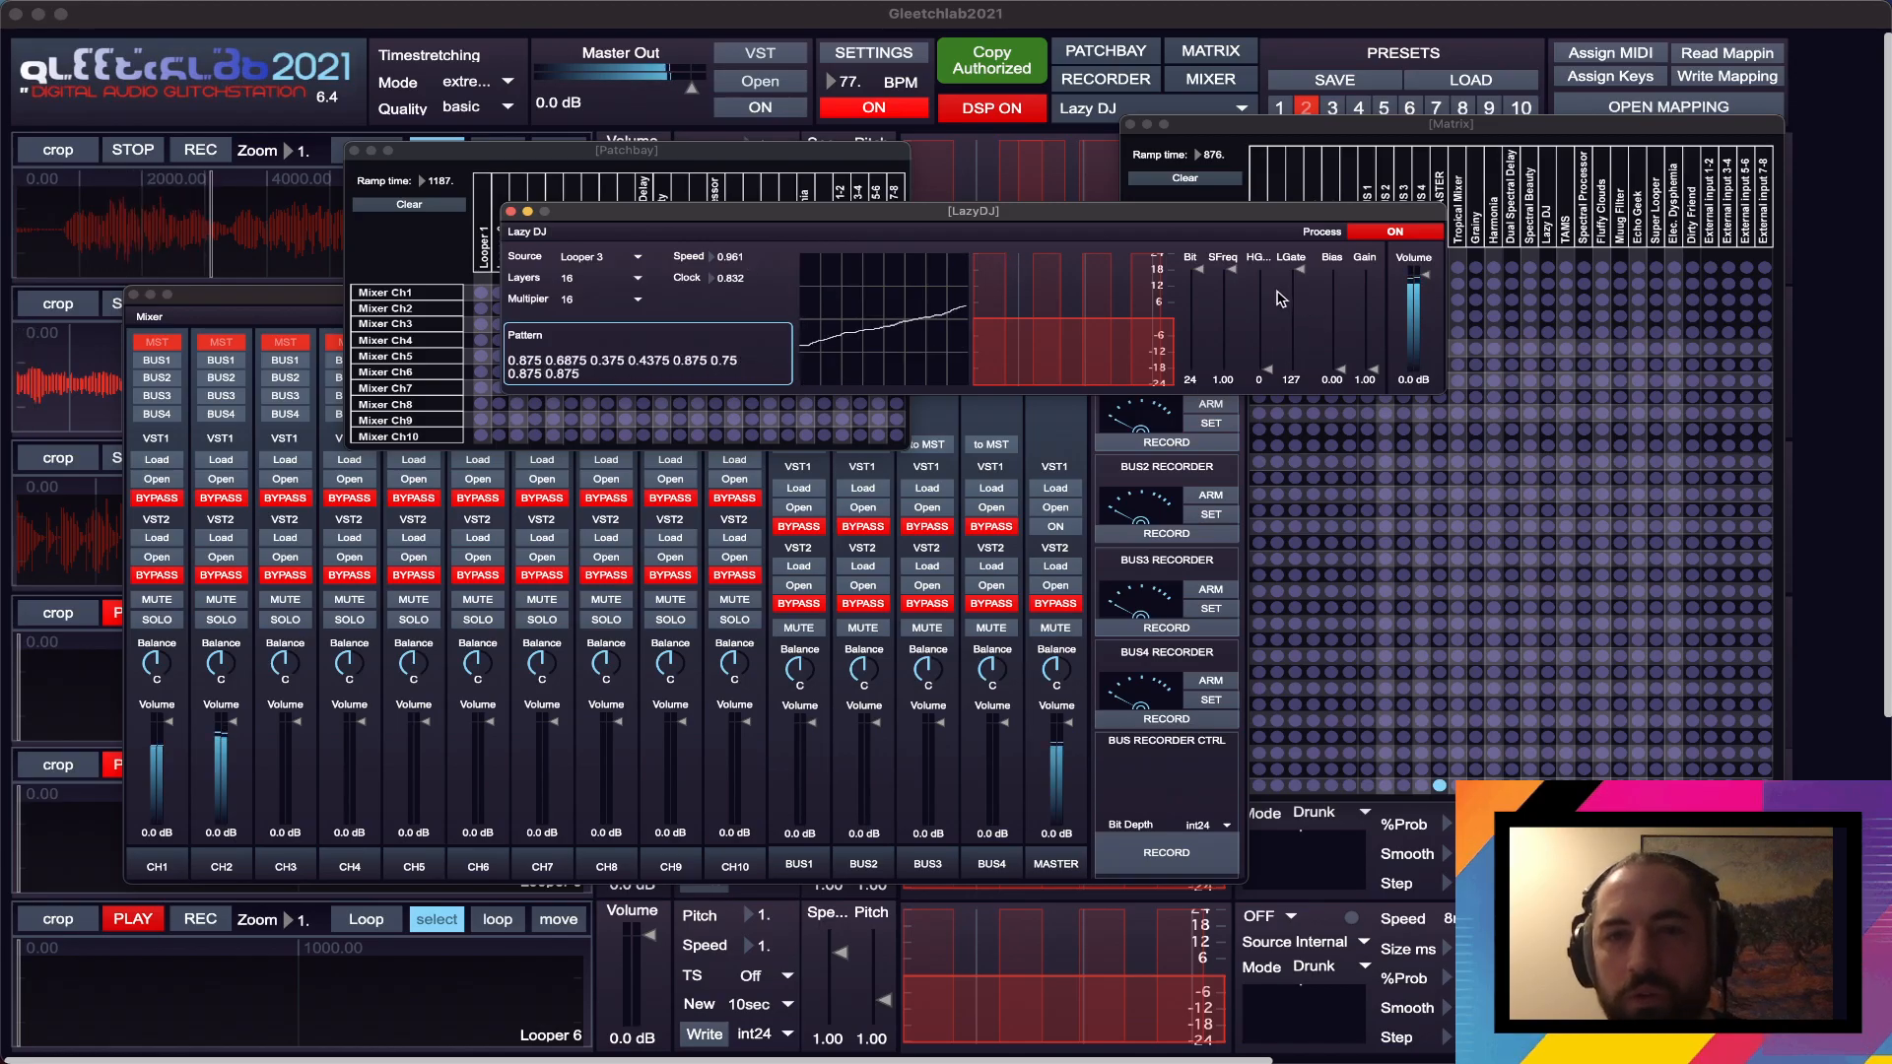
- Lower Lazy DJ's SFreq to 0.20 and reduce the Mixer's CH2 volume to -3.4 dB
{"action": "left_click_drag", "start_coordinate": [1232, 287], "coordinate": [1231, 349]}
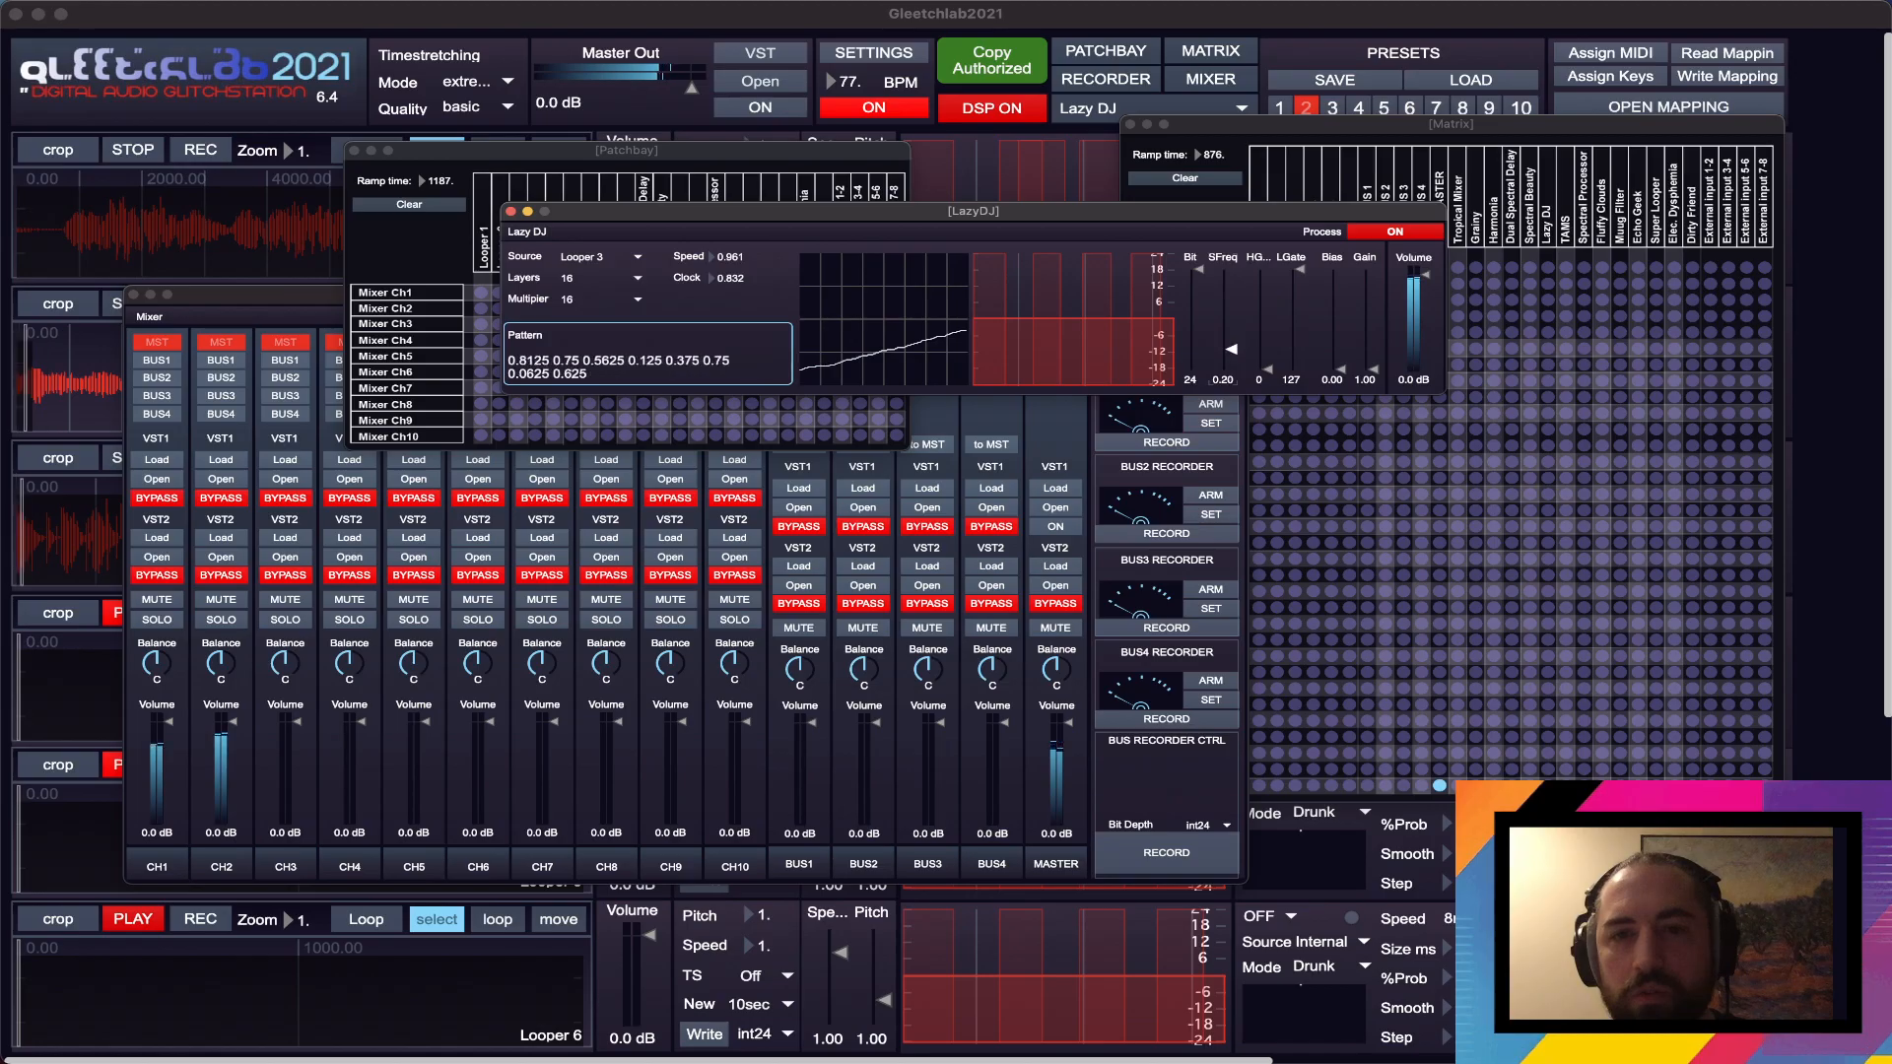
{"action": "left_click_drag", "start_coordinate": [1373, 369], "coordinate": [1373, 365]}
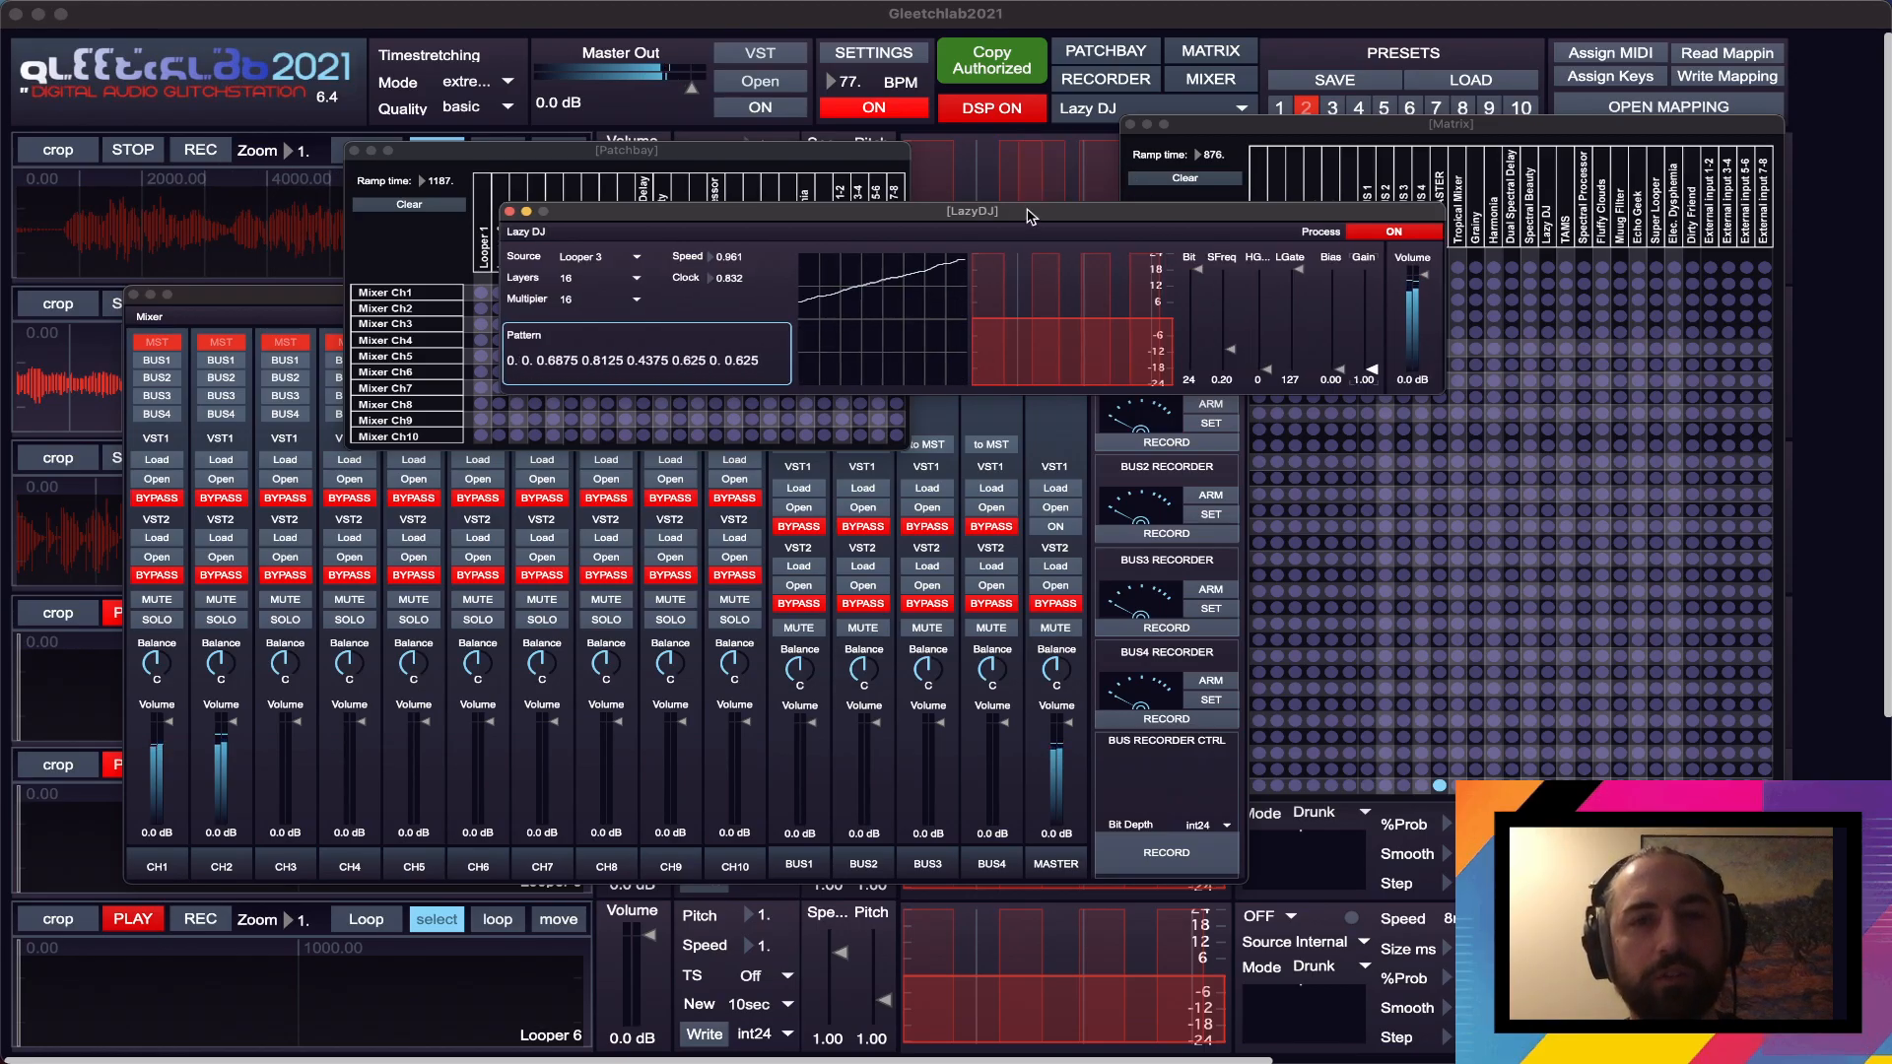
{"action": "left_click_drag", "start_coordinate": [1030, 216], "coordinate": [1037, 204]}
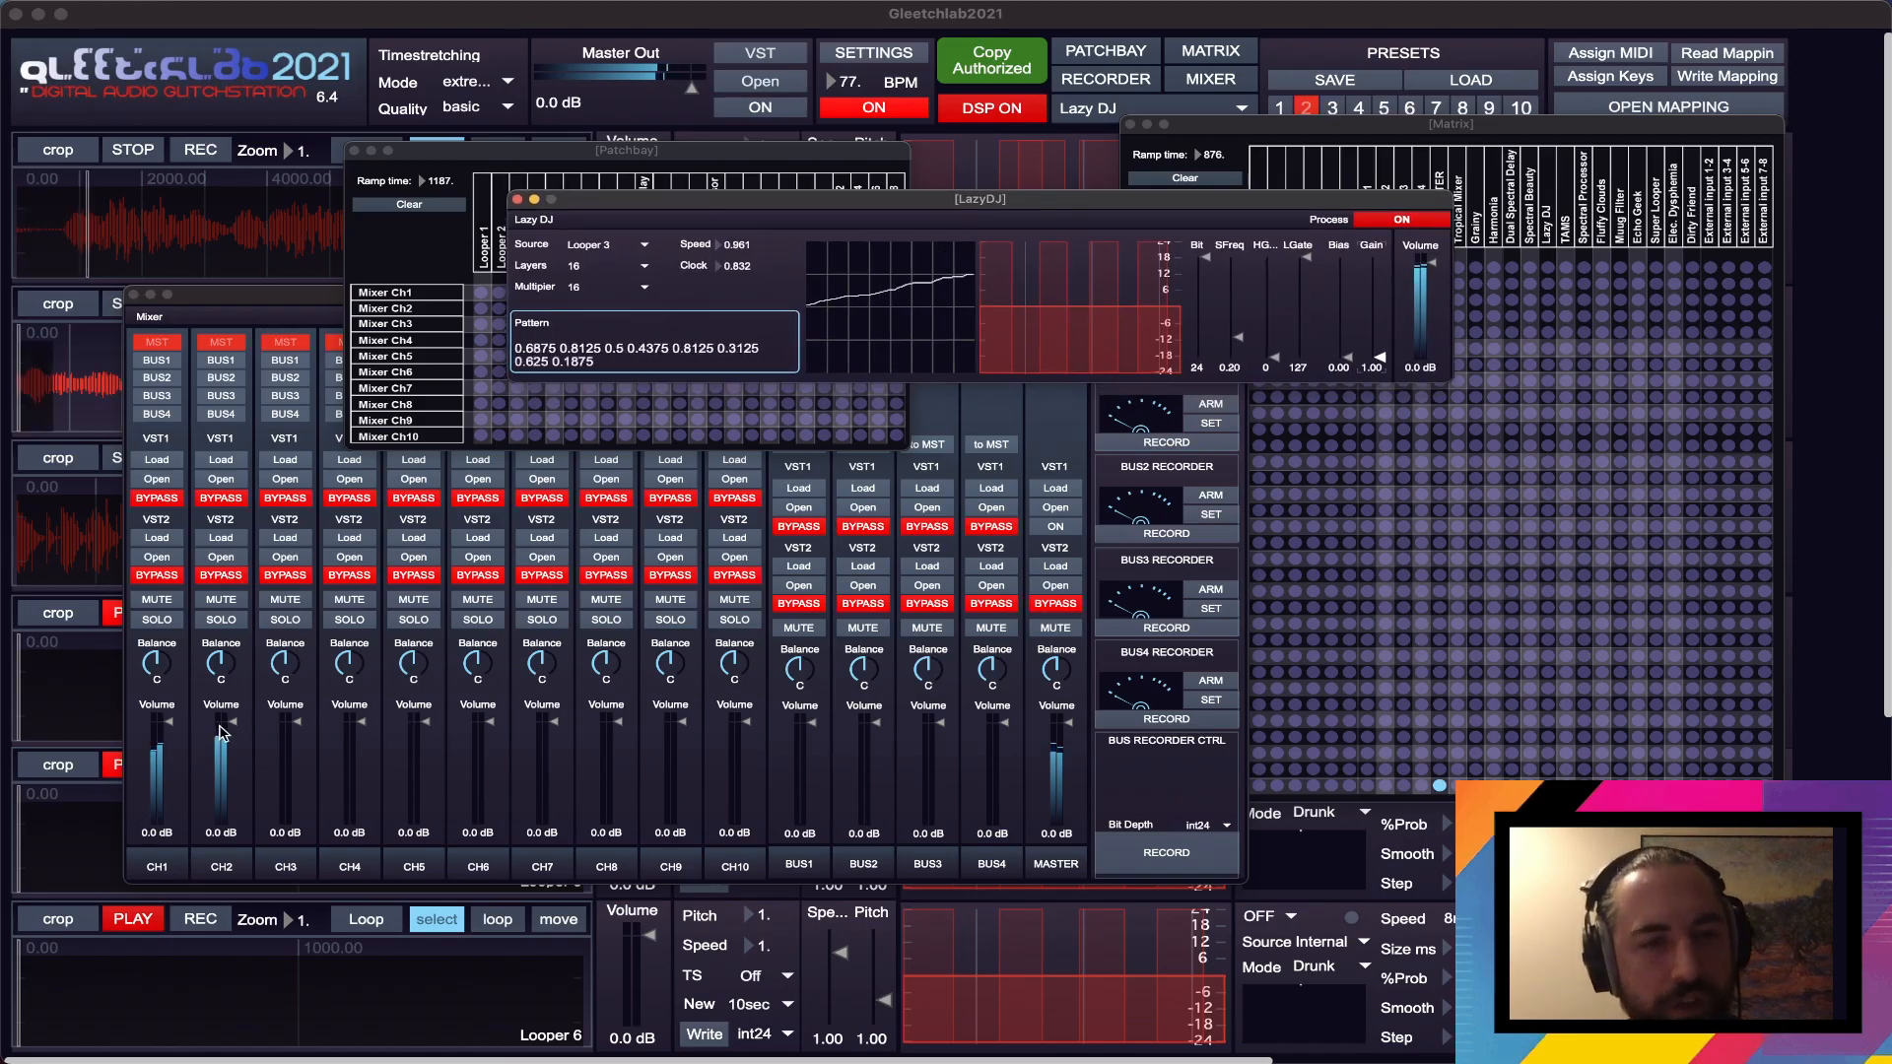
{"action": "left_click_drag", "start_coordinate": [228, 722], "coordinate": [232, 727]}
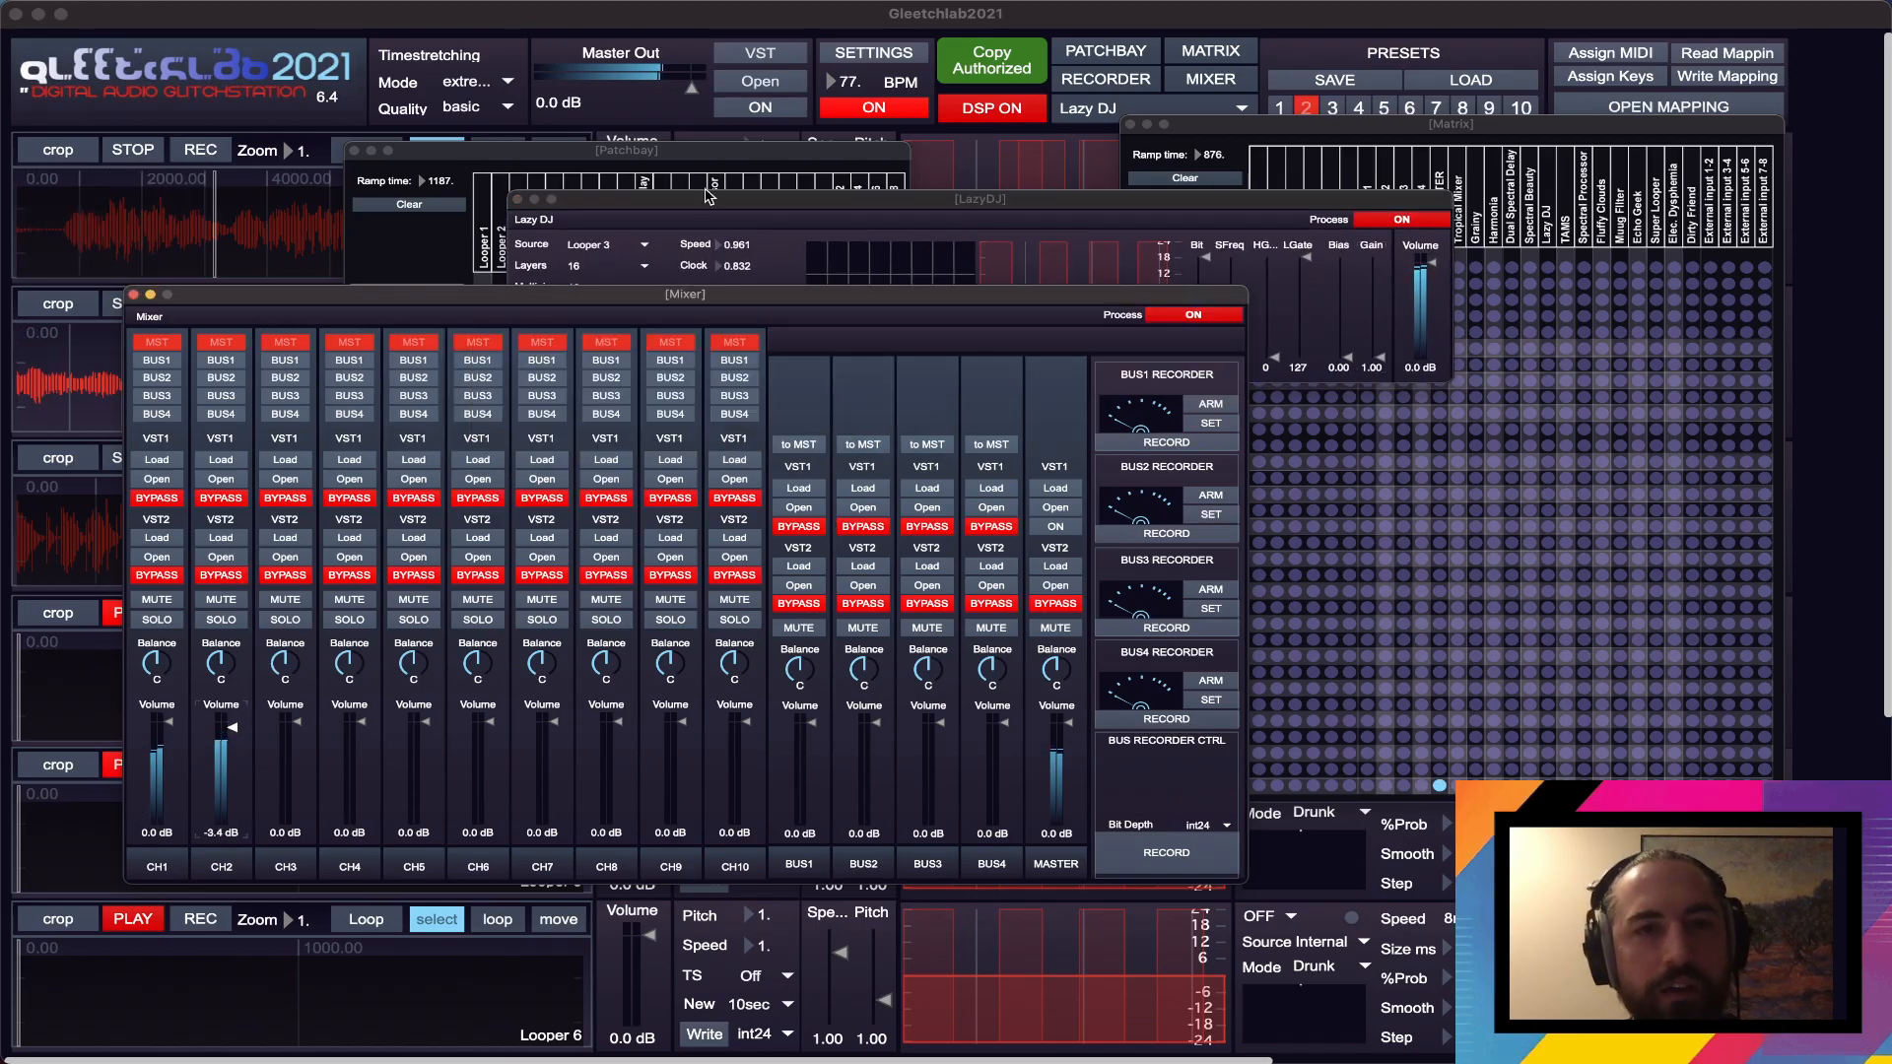
- Switch Lazy DJ's source to Looper 2 and carve two dips into its EQ curve
{"action": "left_click_drag", "start_coordinate": [708, 196], "coordinate": [763, 195]}
{"action": "left_click", "coordinate": [696, 244]}
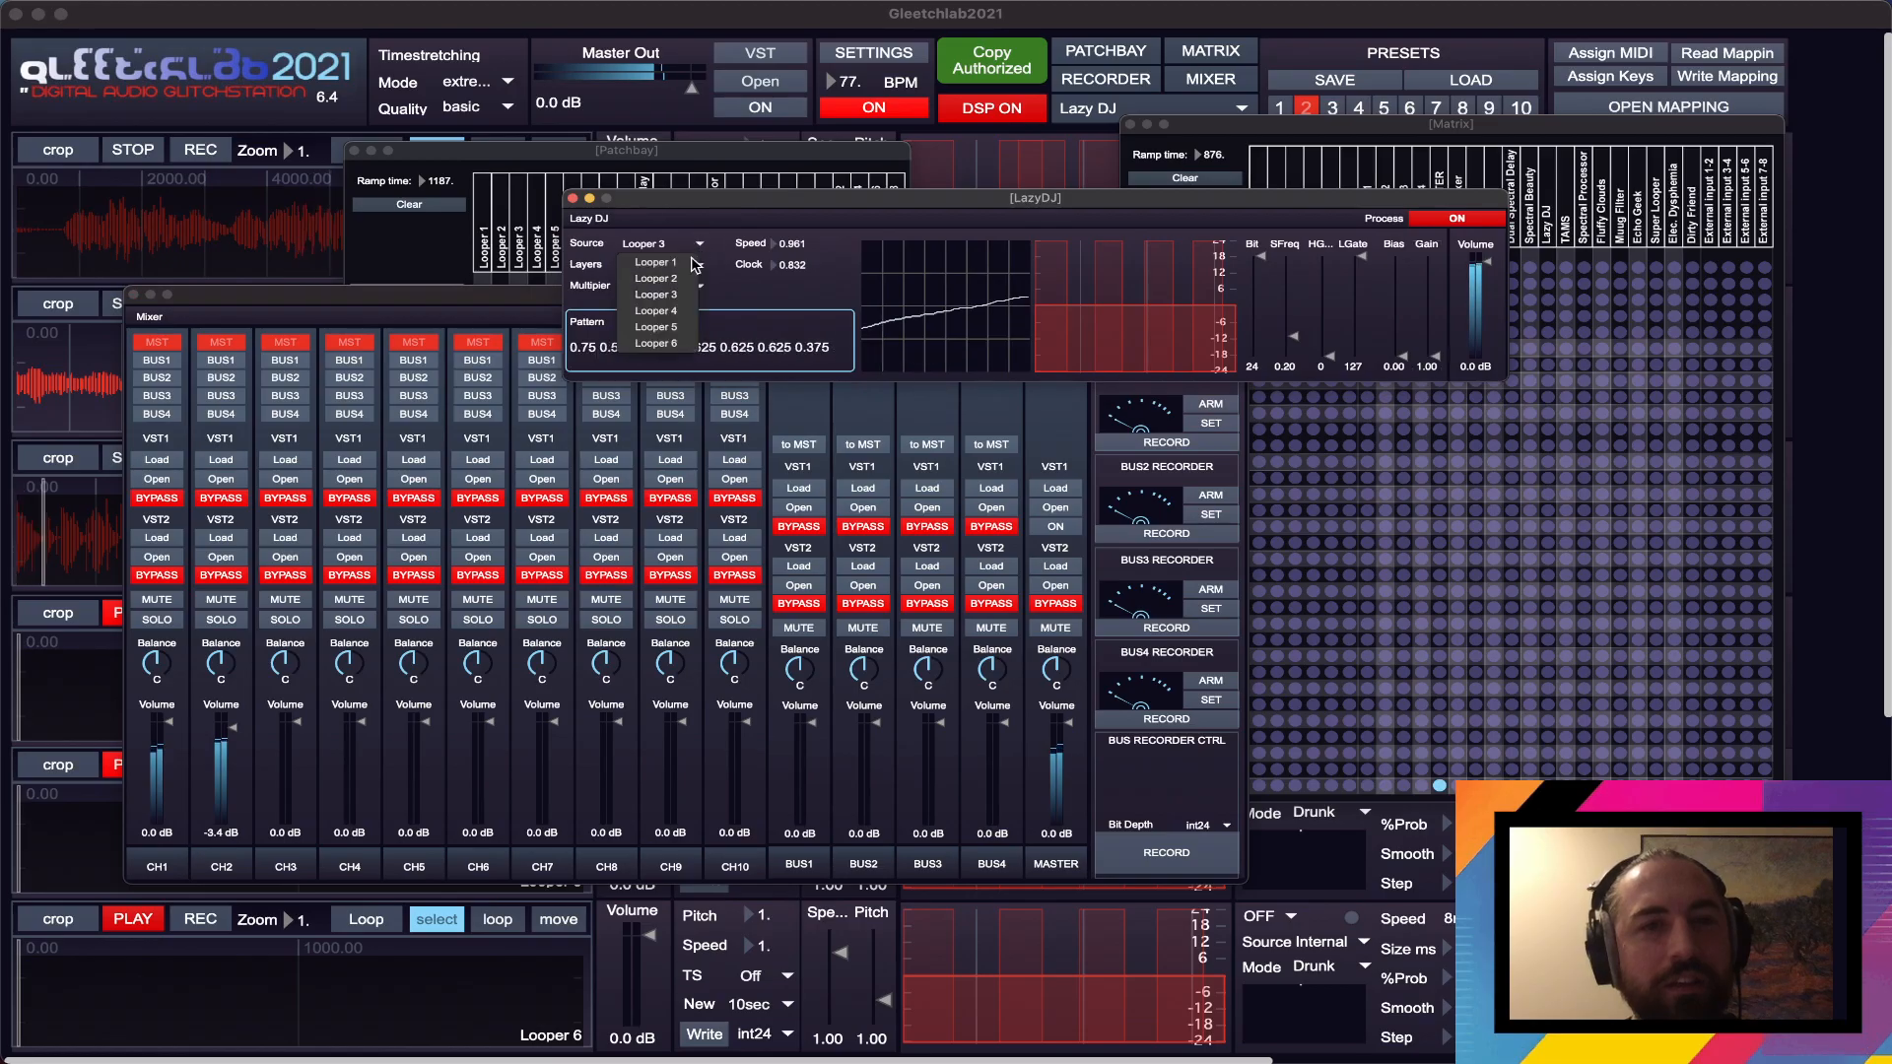
{"action": "left_click", "coordinate": [661, 279]}
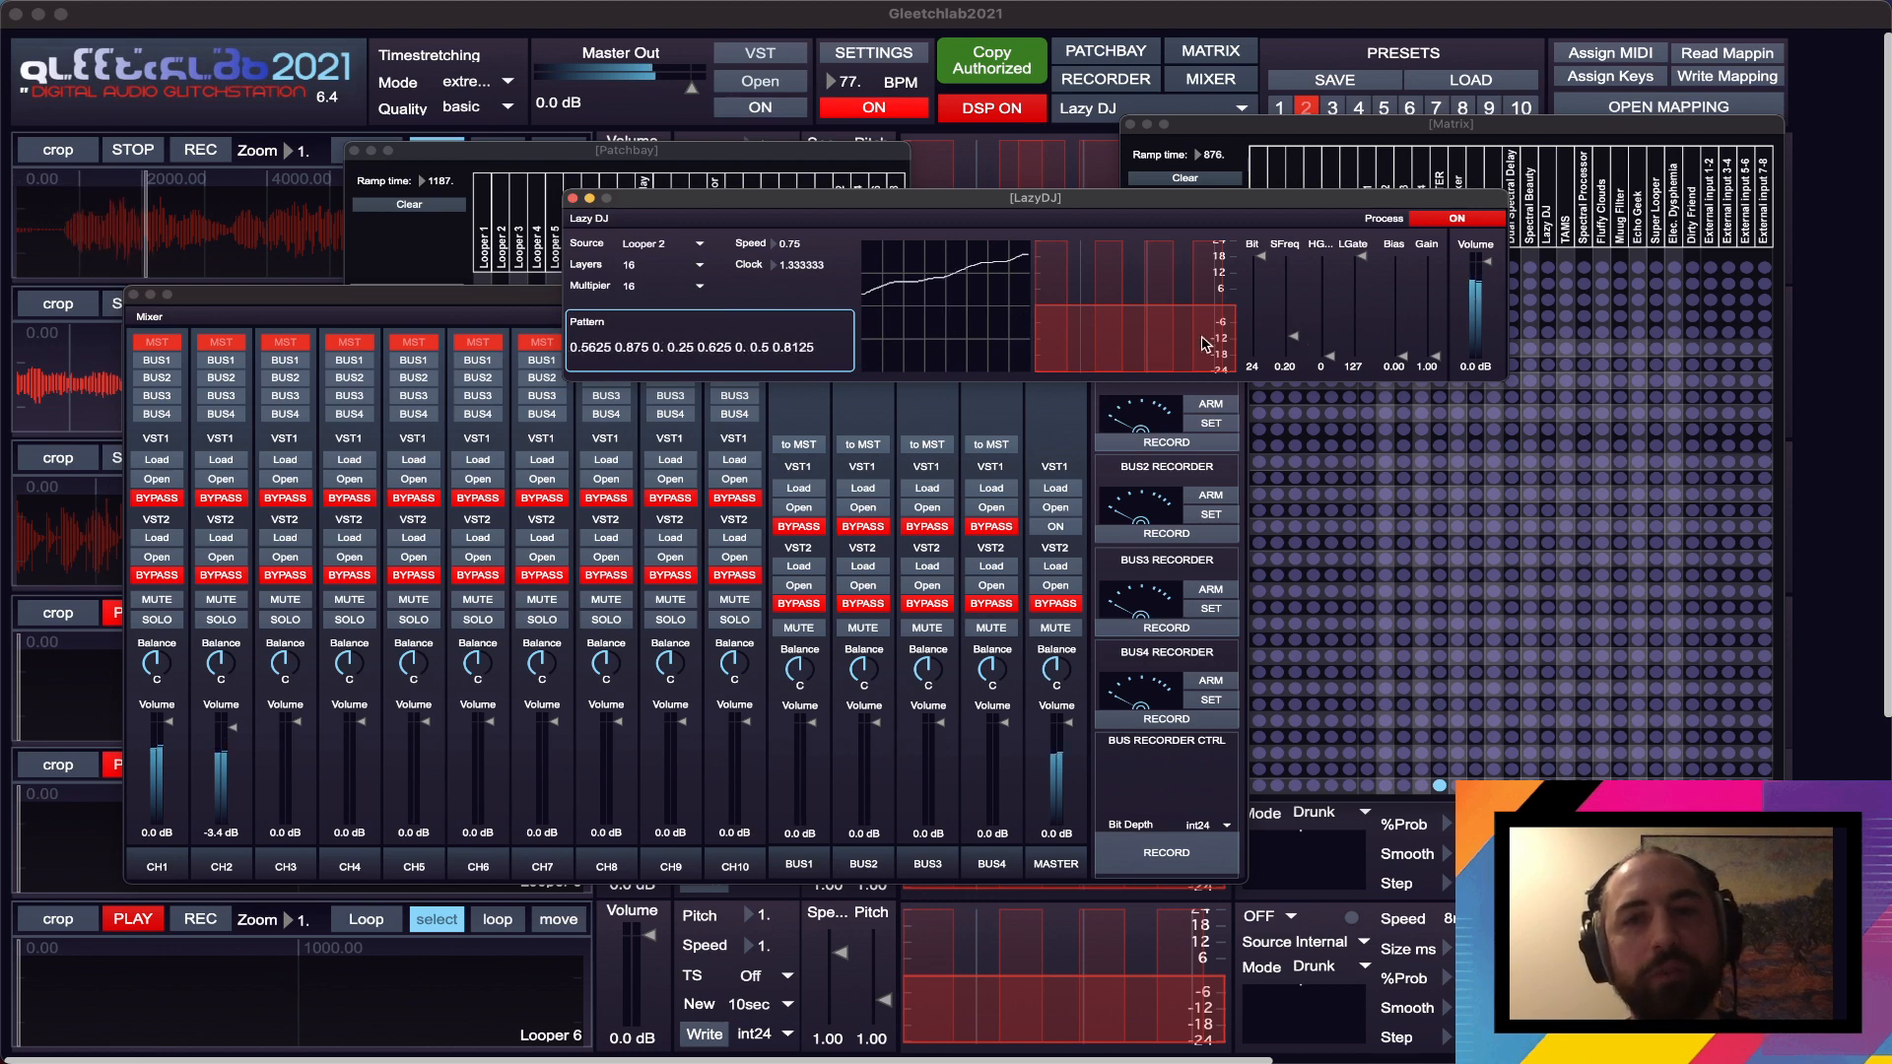
{"action": "left_click_drag", "start_coordinate": [1163, 320], "coordinate": [1095, 324]}
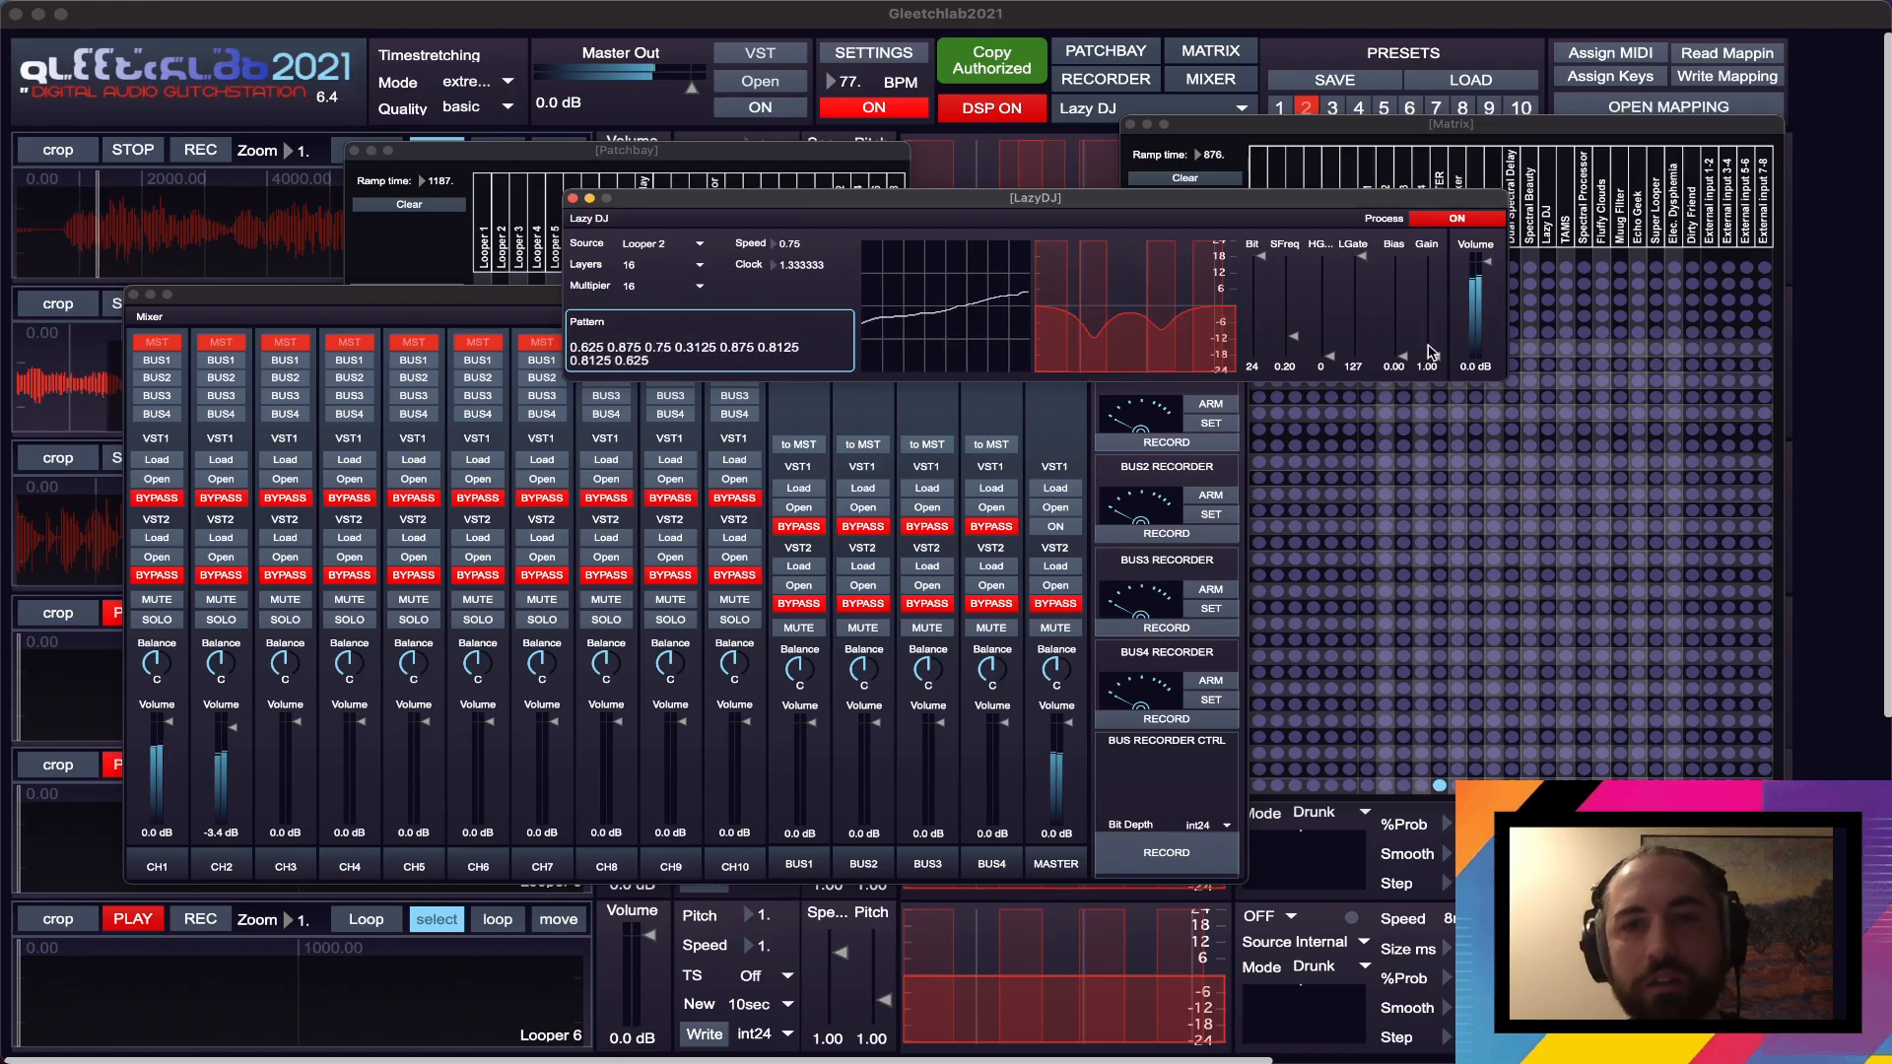
- Raise Lazy DJ's Gain to about 3.35, and set Layers to 4 and Multiplier to 8
{"action": "left_click_drag", "start_coordinate": [1434, 356], "coordinate": [1434, 348]}
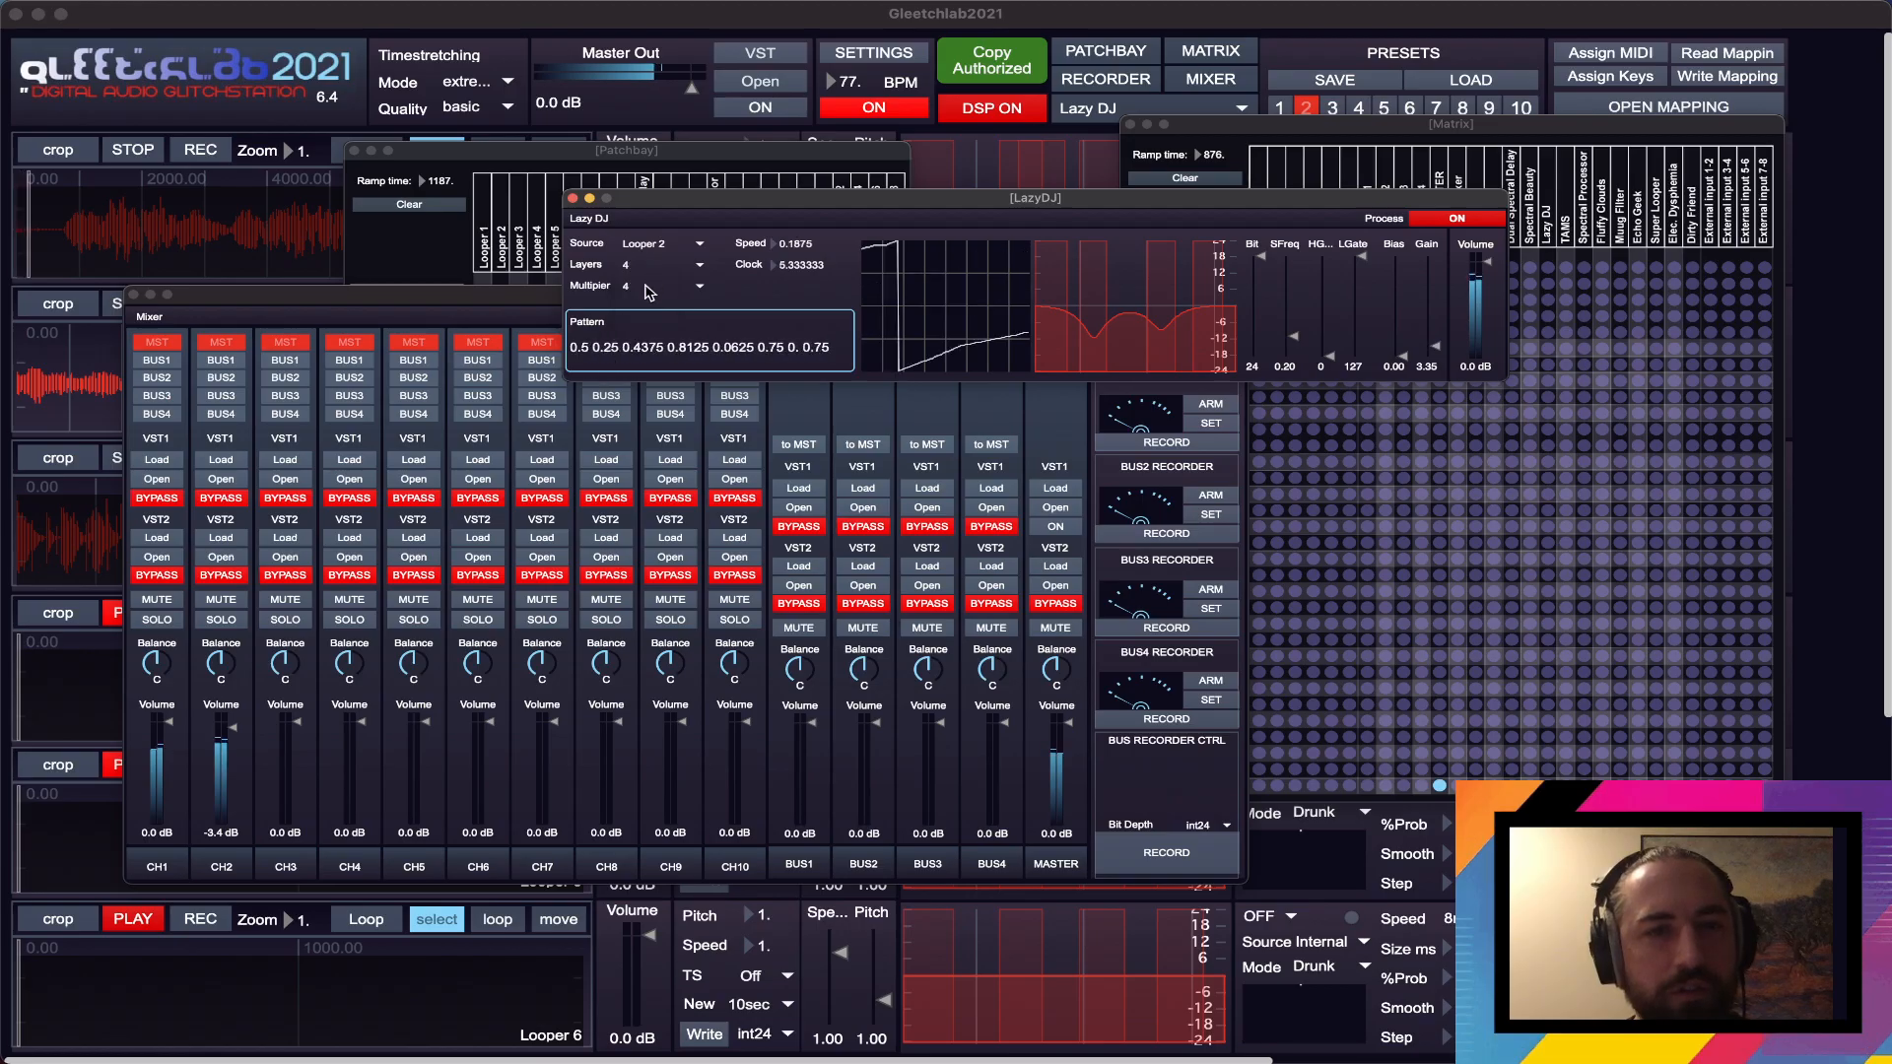
{"action": "left_click", "coordinate": [649, 288]}
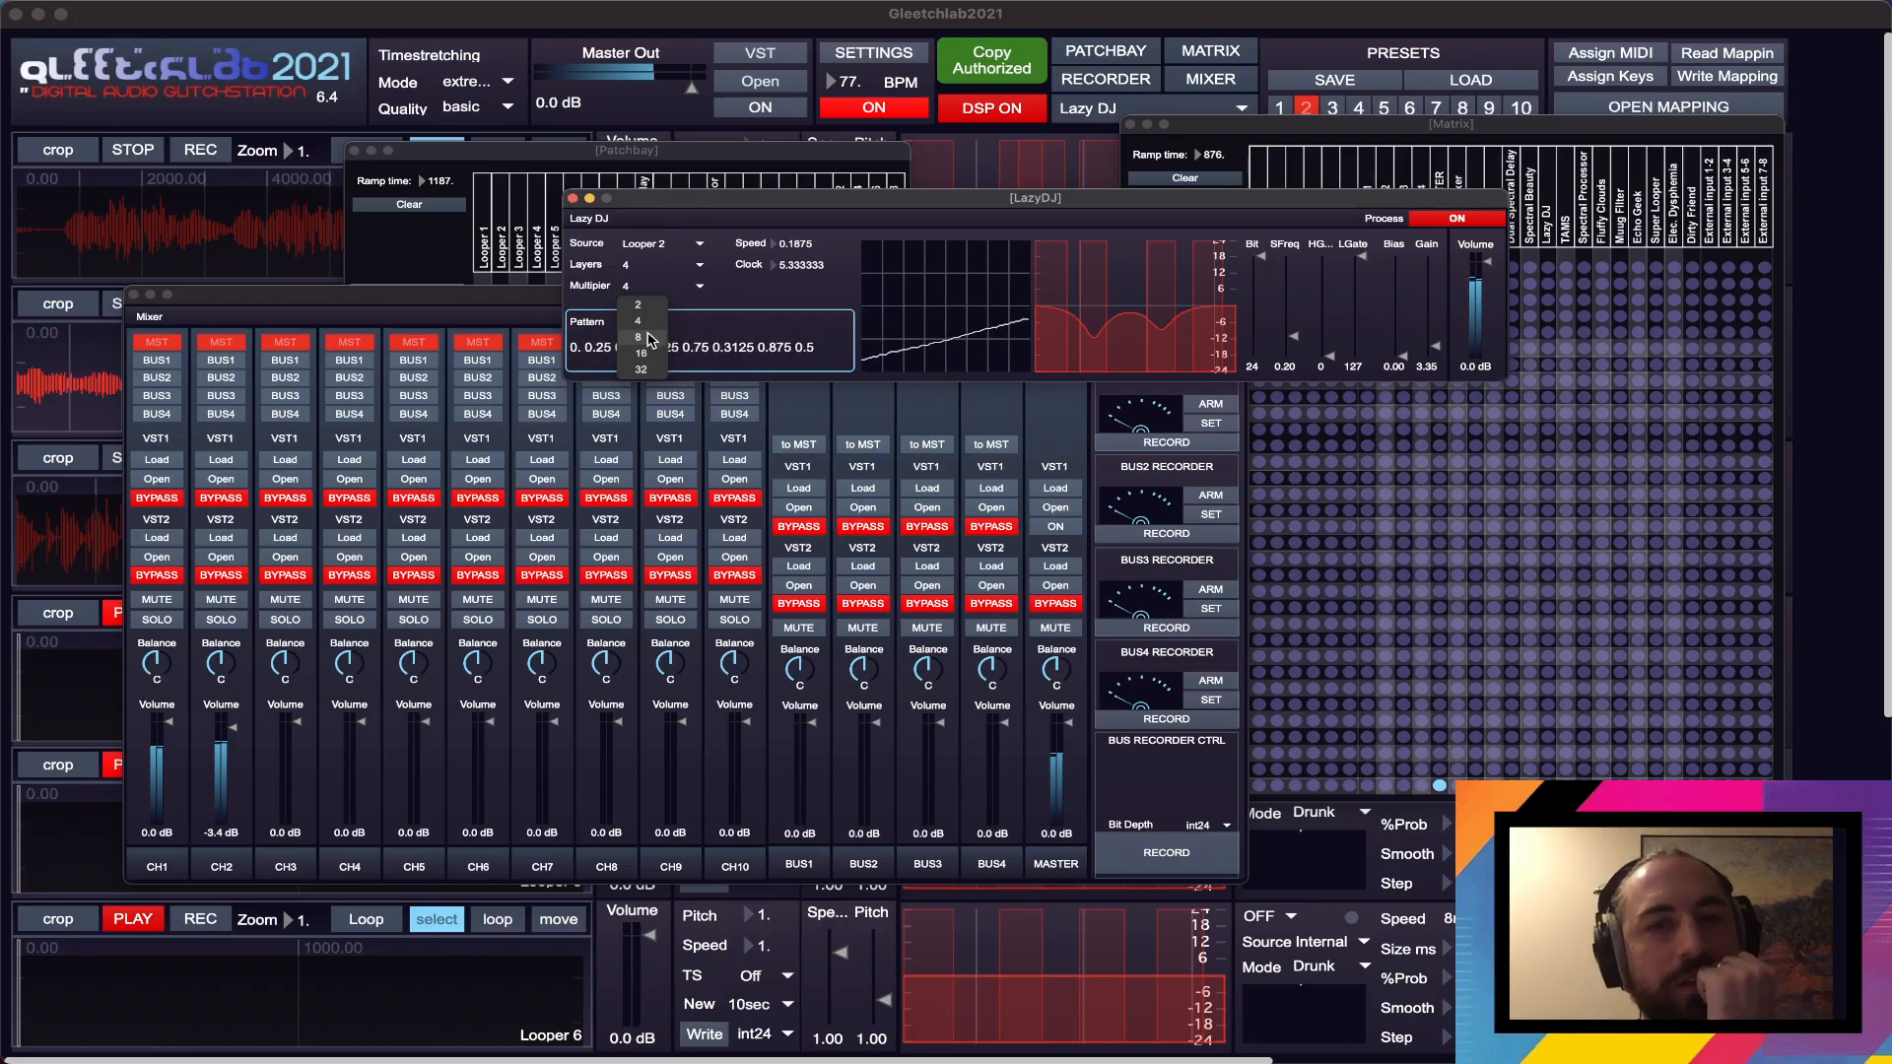
{"action": "left_click", "coordinate": [640, 338]}
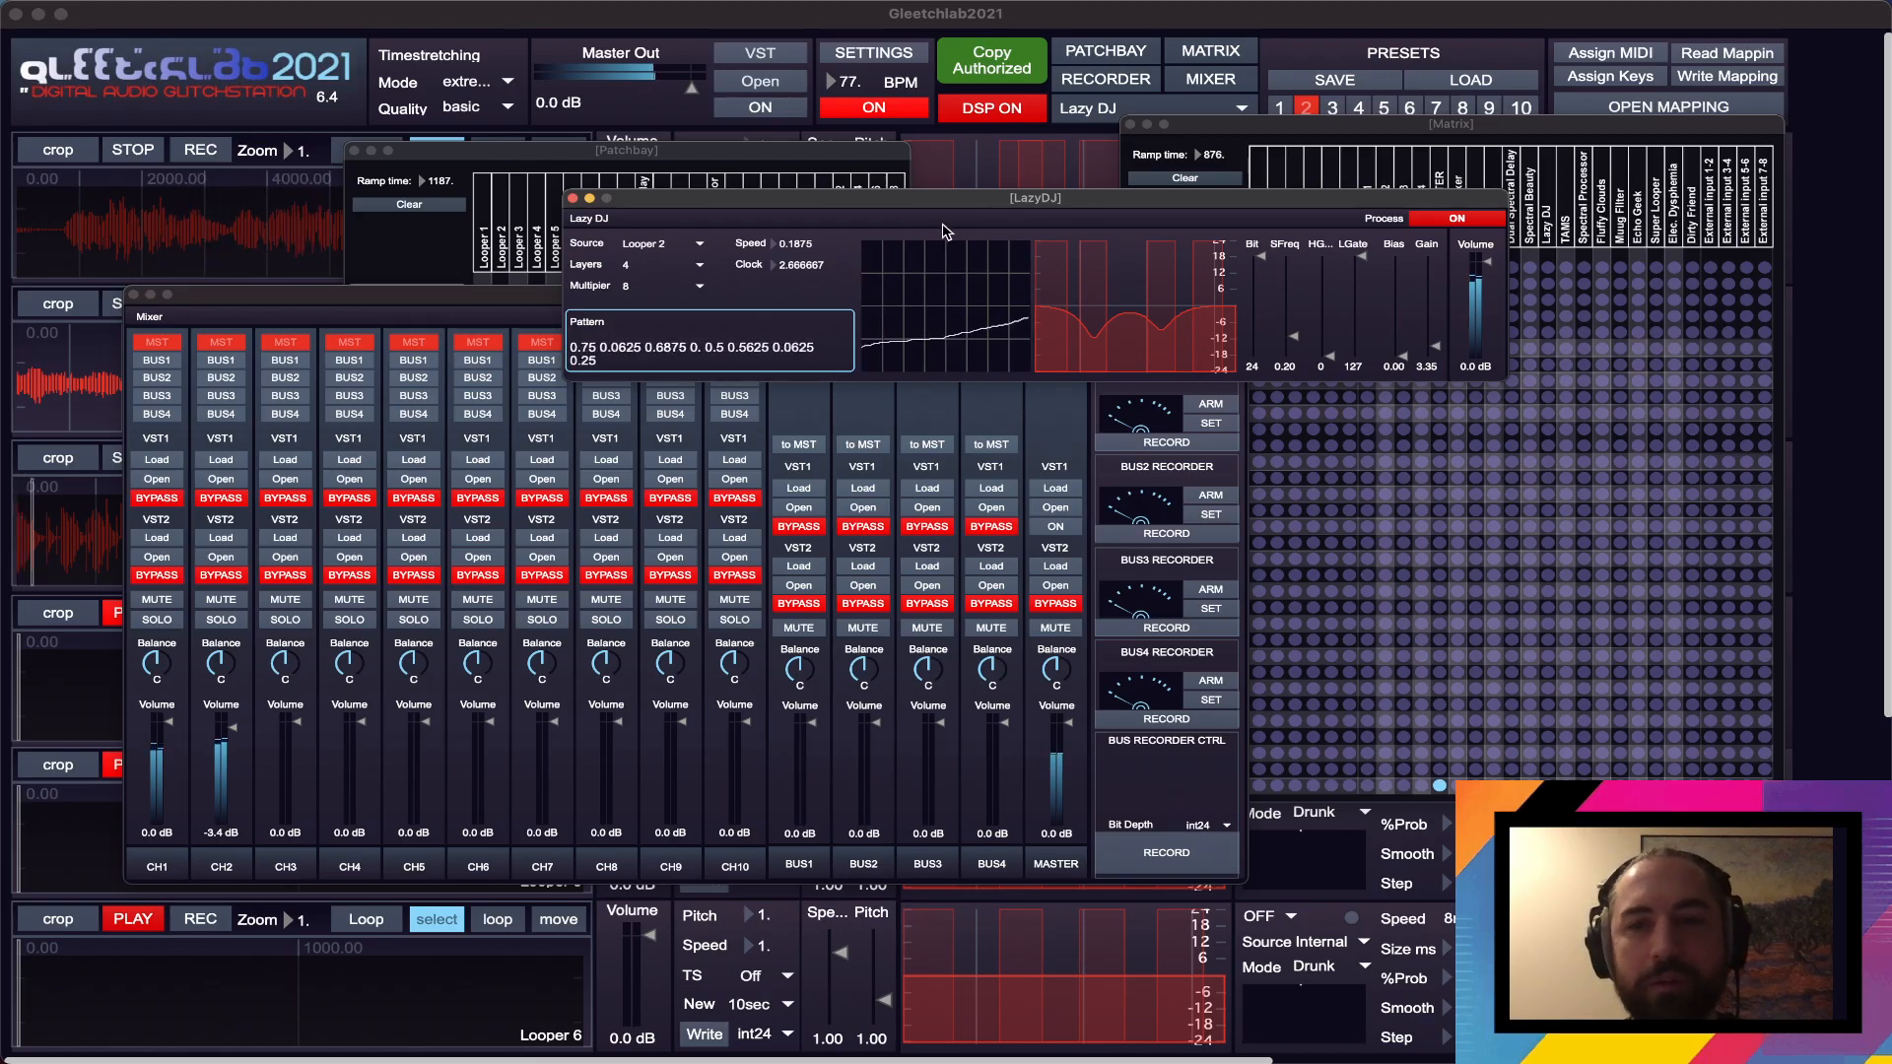
- Move Lazy DJ off the Patchbay, then open the Harmonia module and turn its processing on
{"action": "left_click_drag", "start_coordinate": [991, 206], "coordinate": [993, 185]}
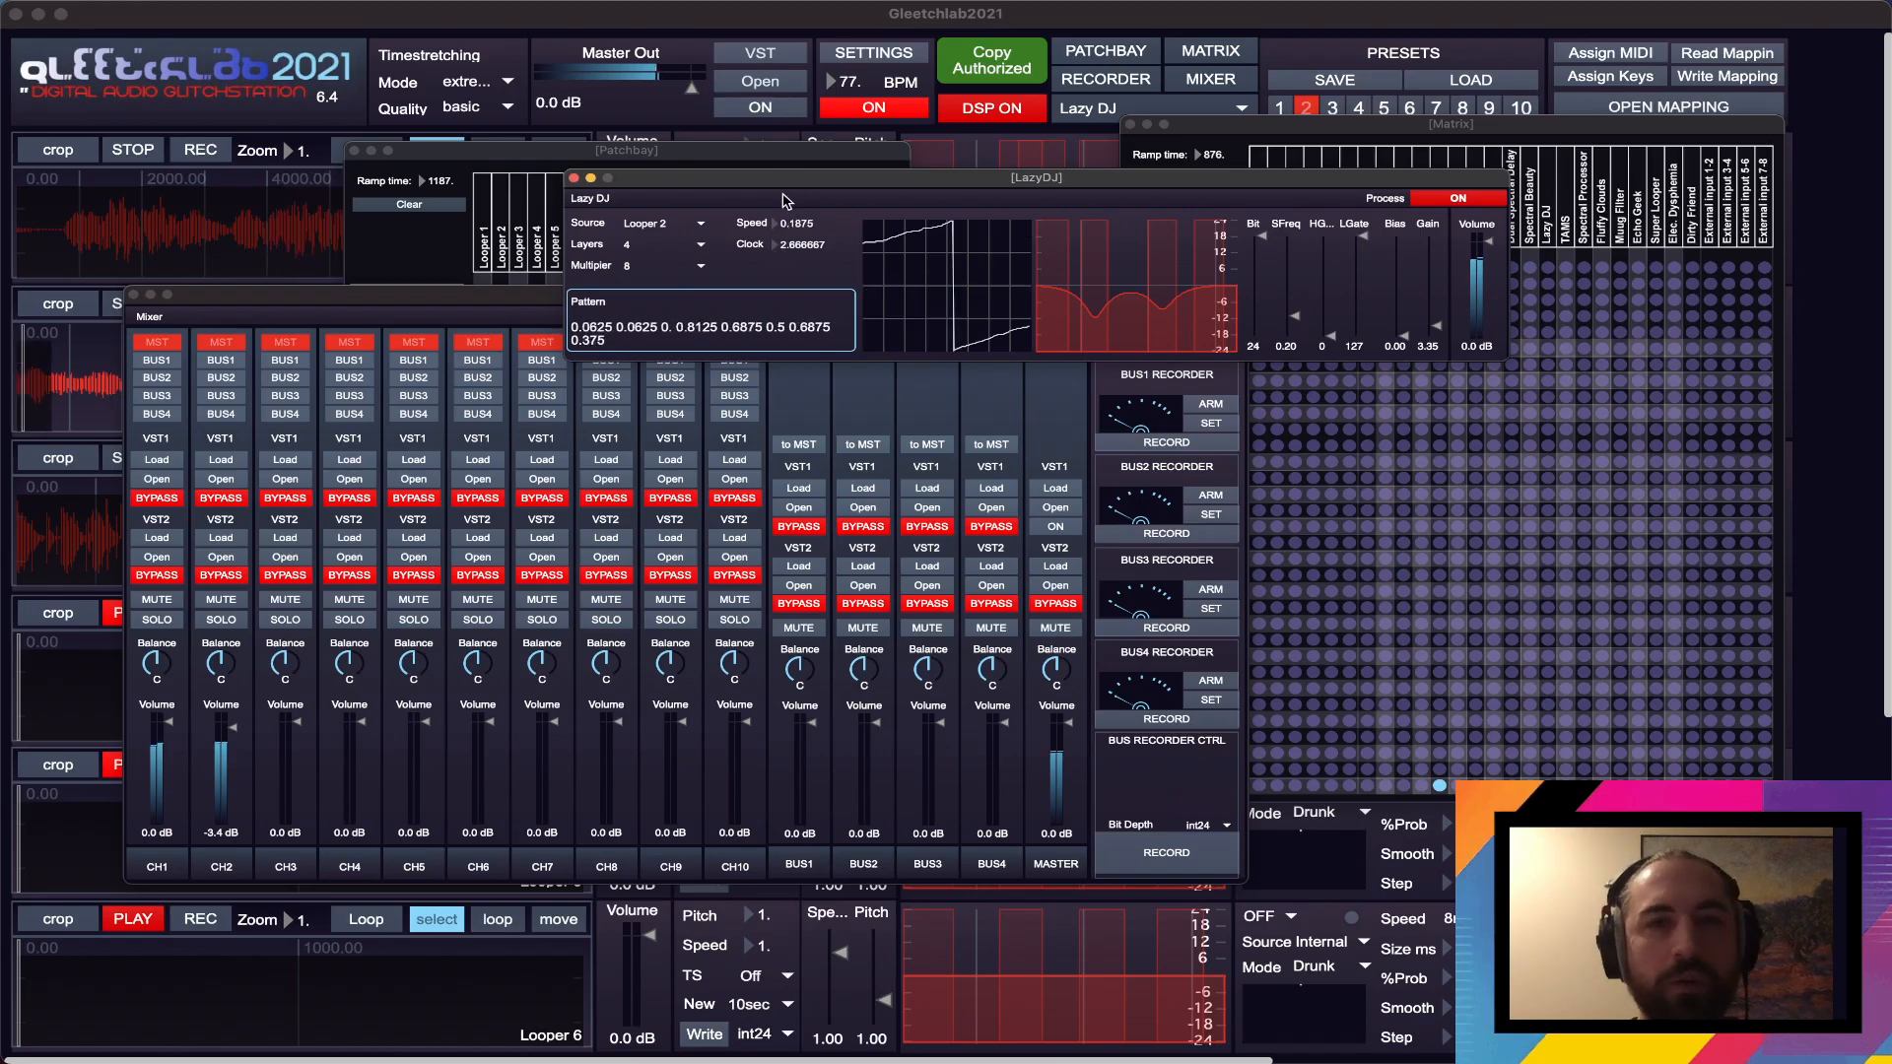
{"action": "left_click_drag", "start_coordinate": [784, 178], "coordinate": [708, 586]}
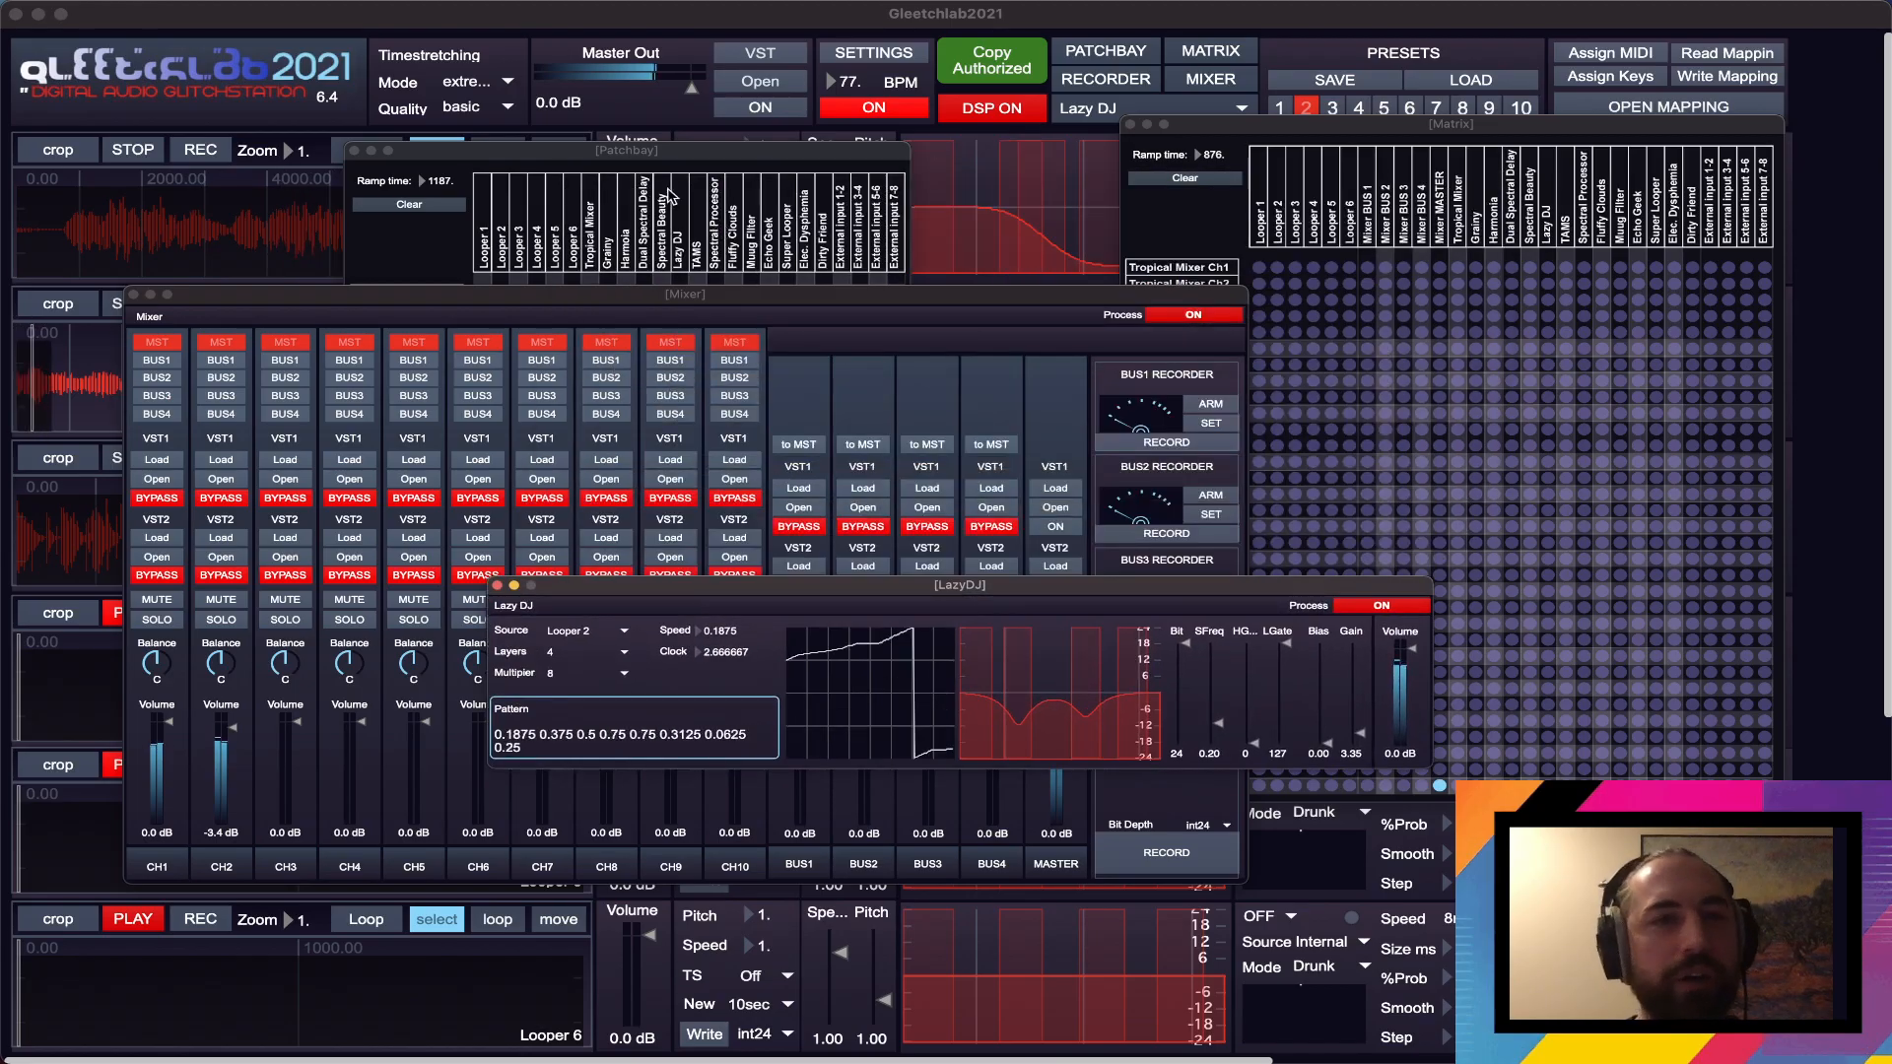
{"action": "left_click", "coordinate": [671, 152]}
{"action": "left_click", "coordinate": [1103, 105]}
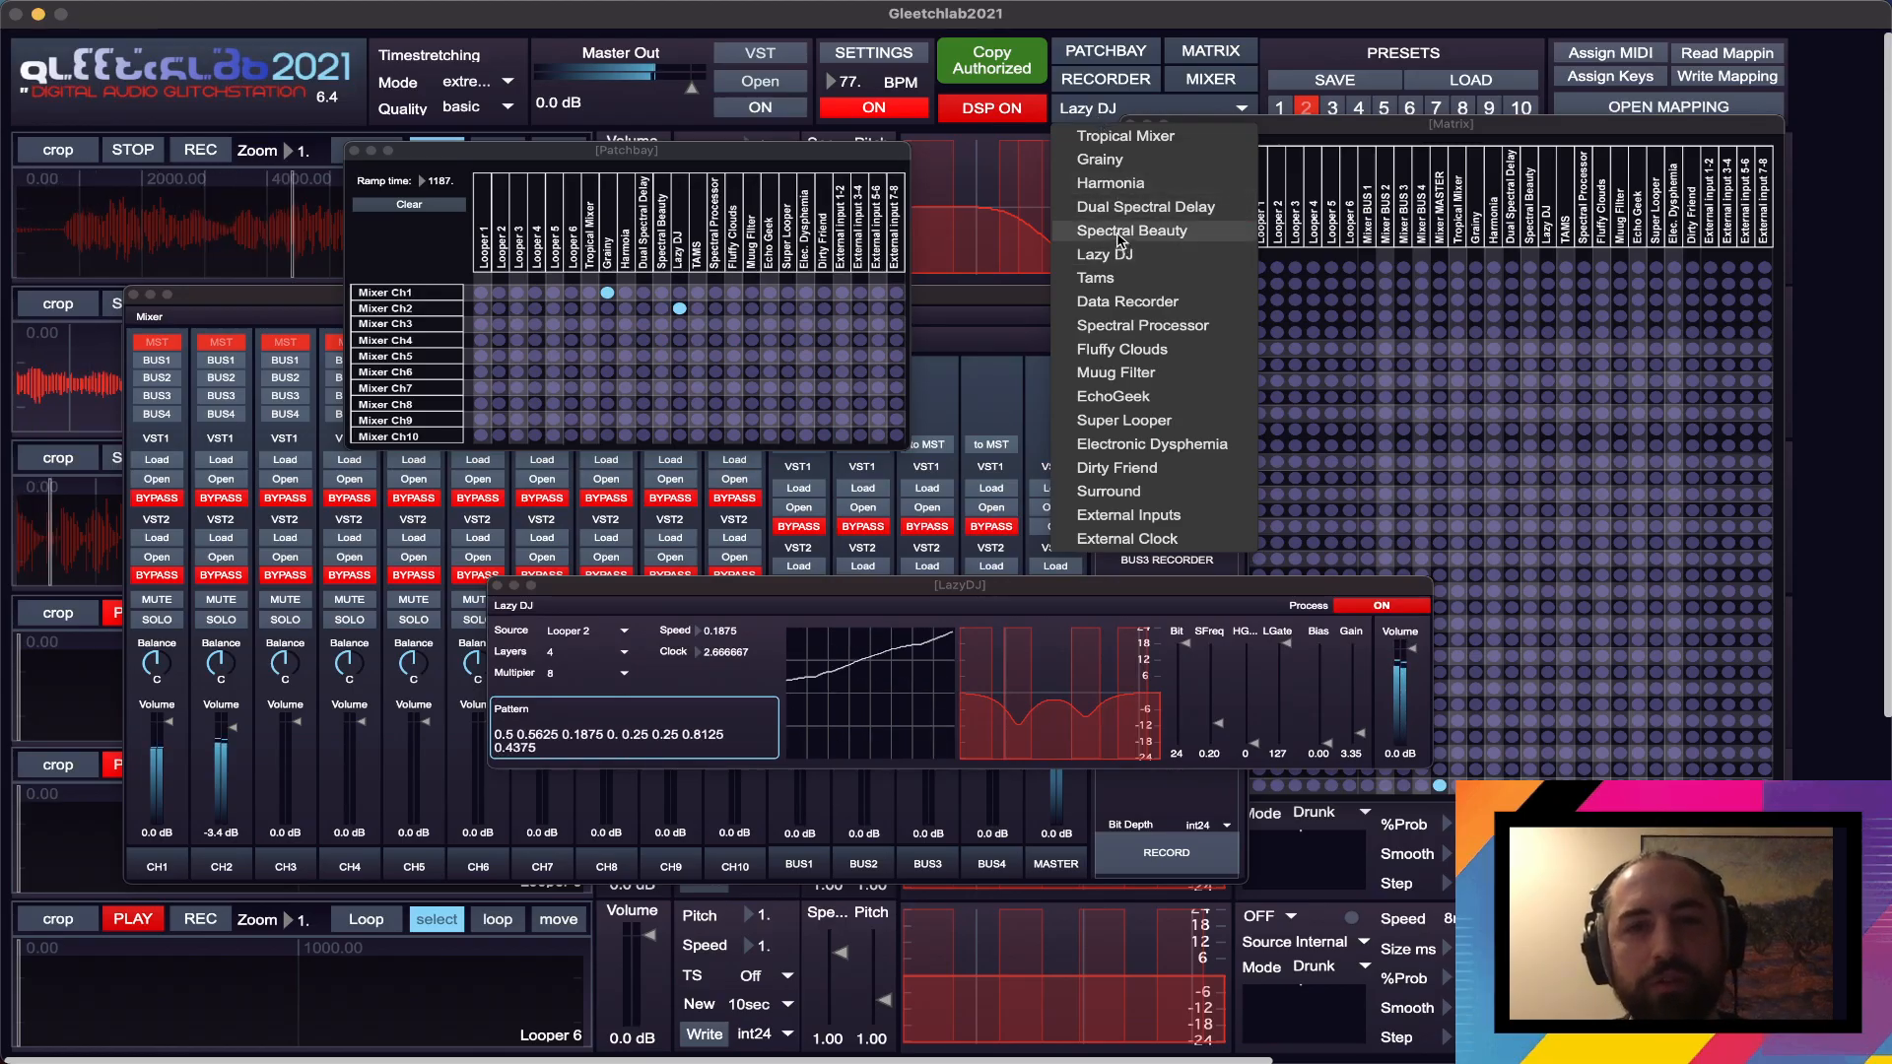
{"action": "left_click", "coordinate": [1114, 183]}
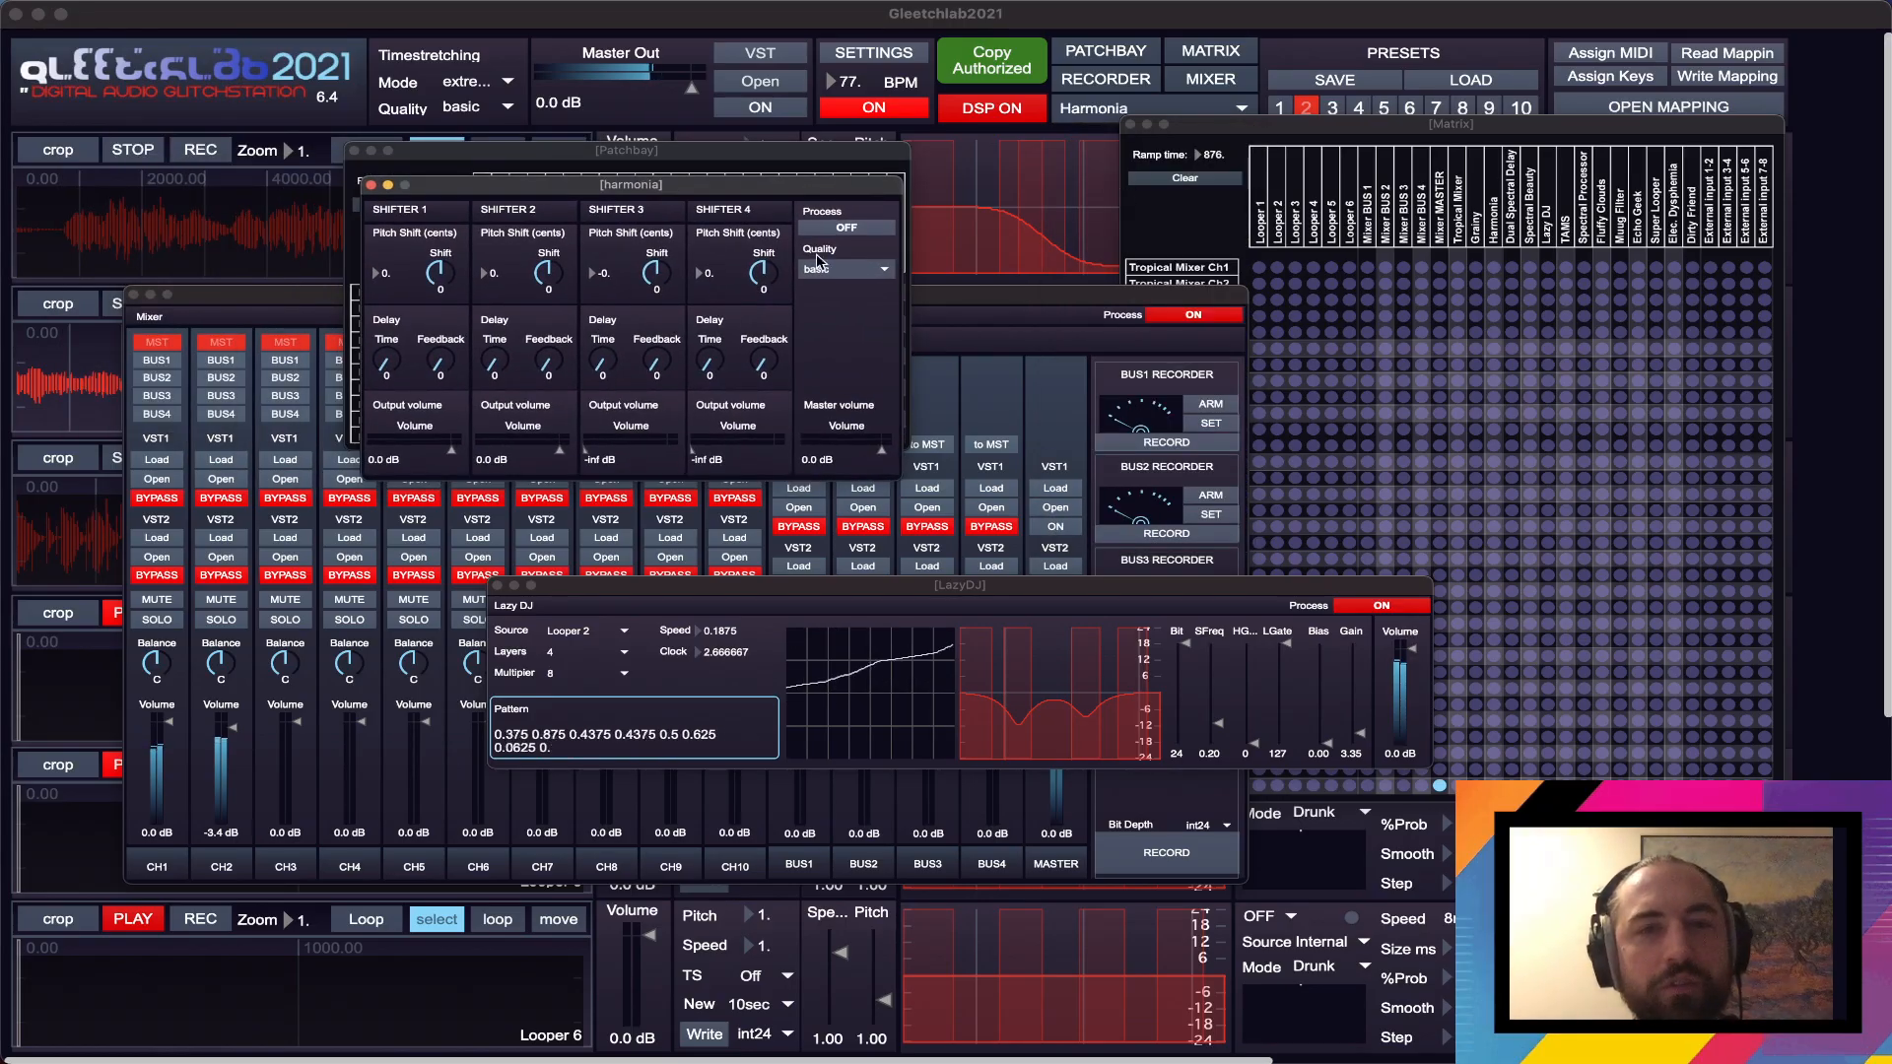
{"action": "left_click", "coordinate": [833, 227]}
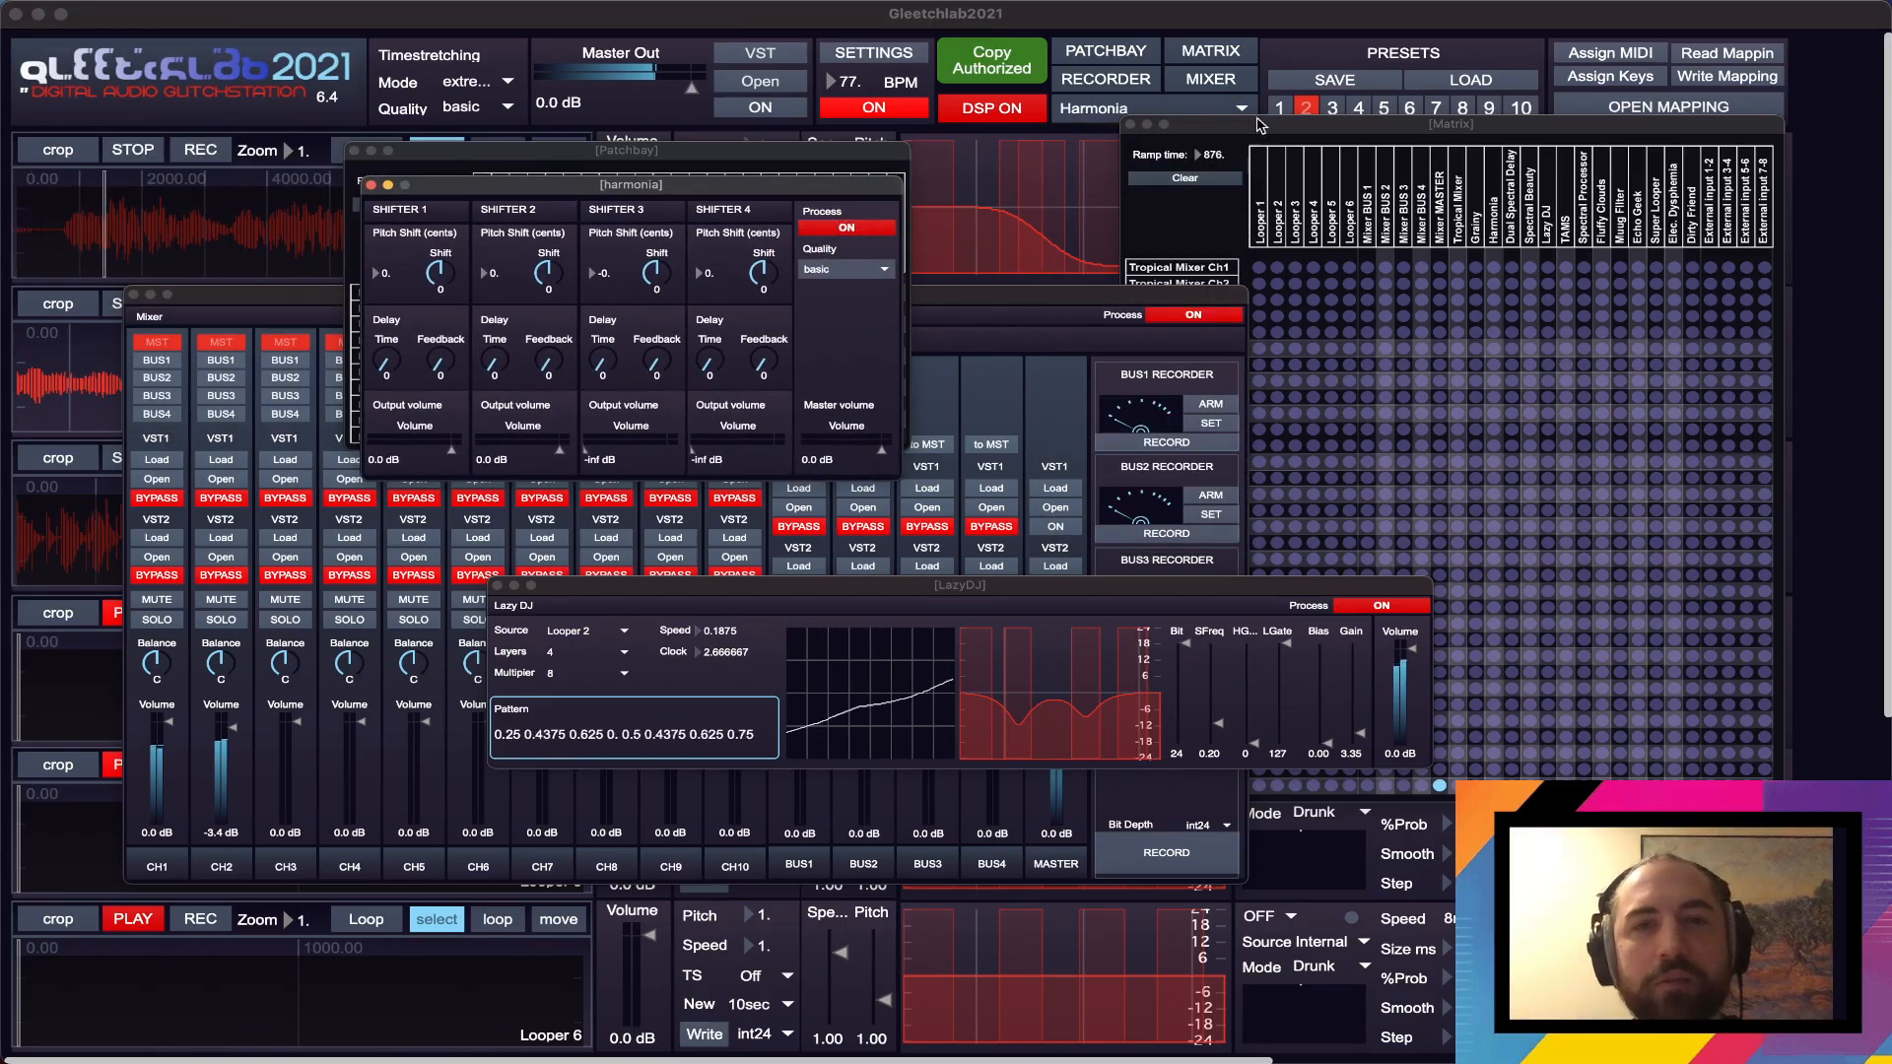
- Bring the whole Matrix window into view and close the Lazy DJ window
{"action": "left_click_drag", "start_coordinate": [1338, 123], "coordinate": [1328, 111]}
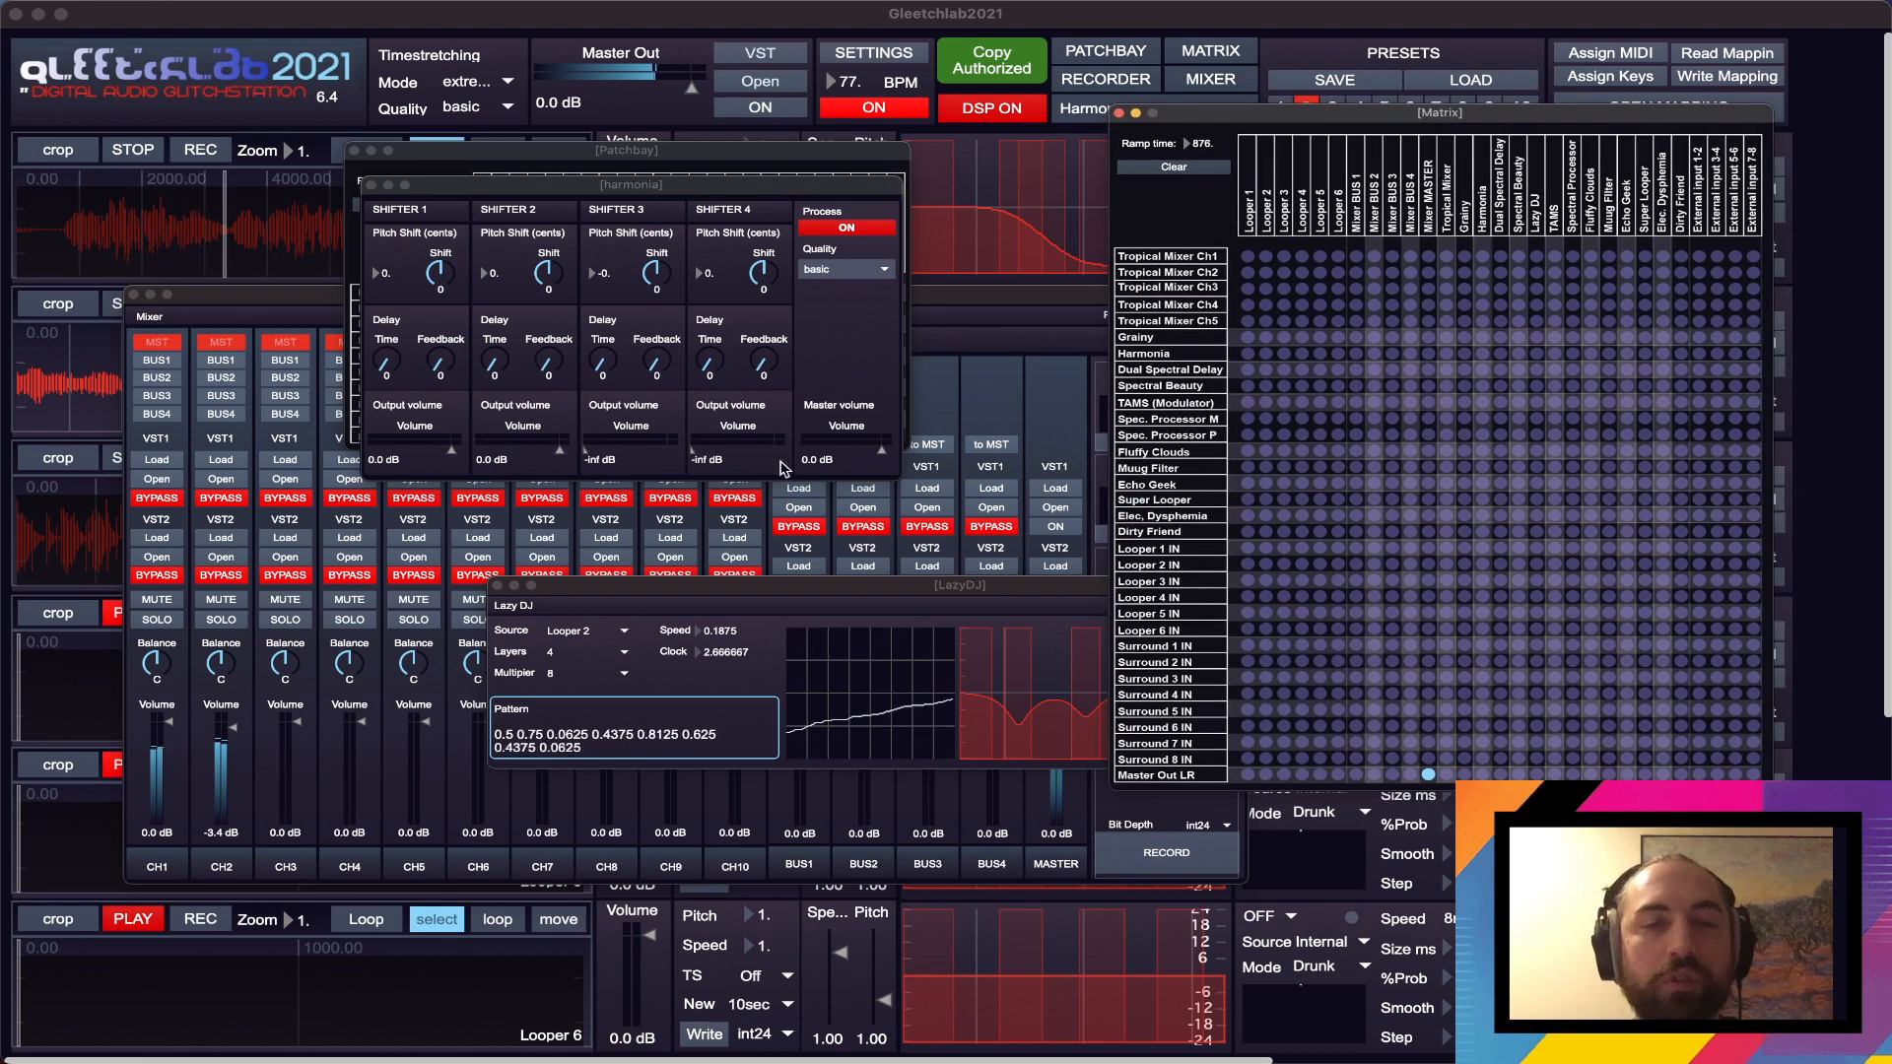
{"action": "left_click", "coordinate": [775, 626]}
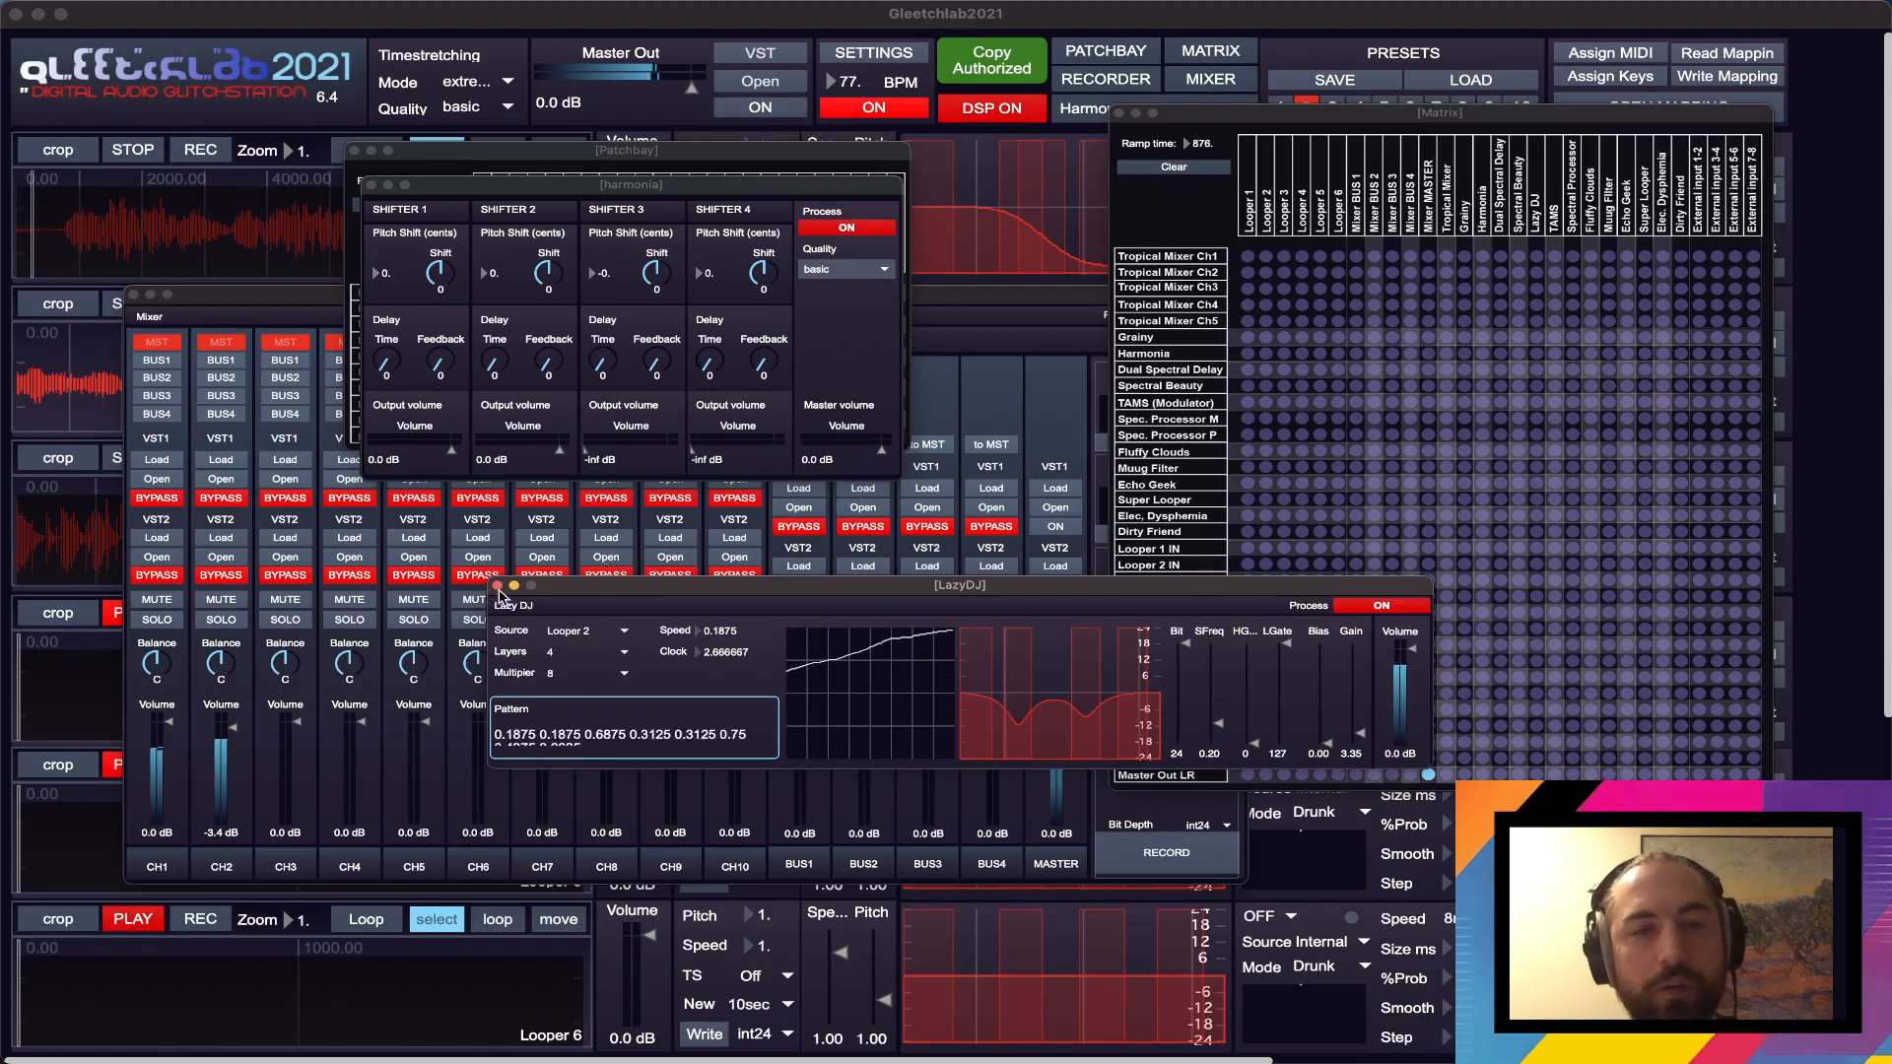
{"action": "left_click_drag", "start_coordinate": [499, 590], "coordinate": [499, 589]}
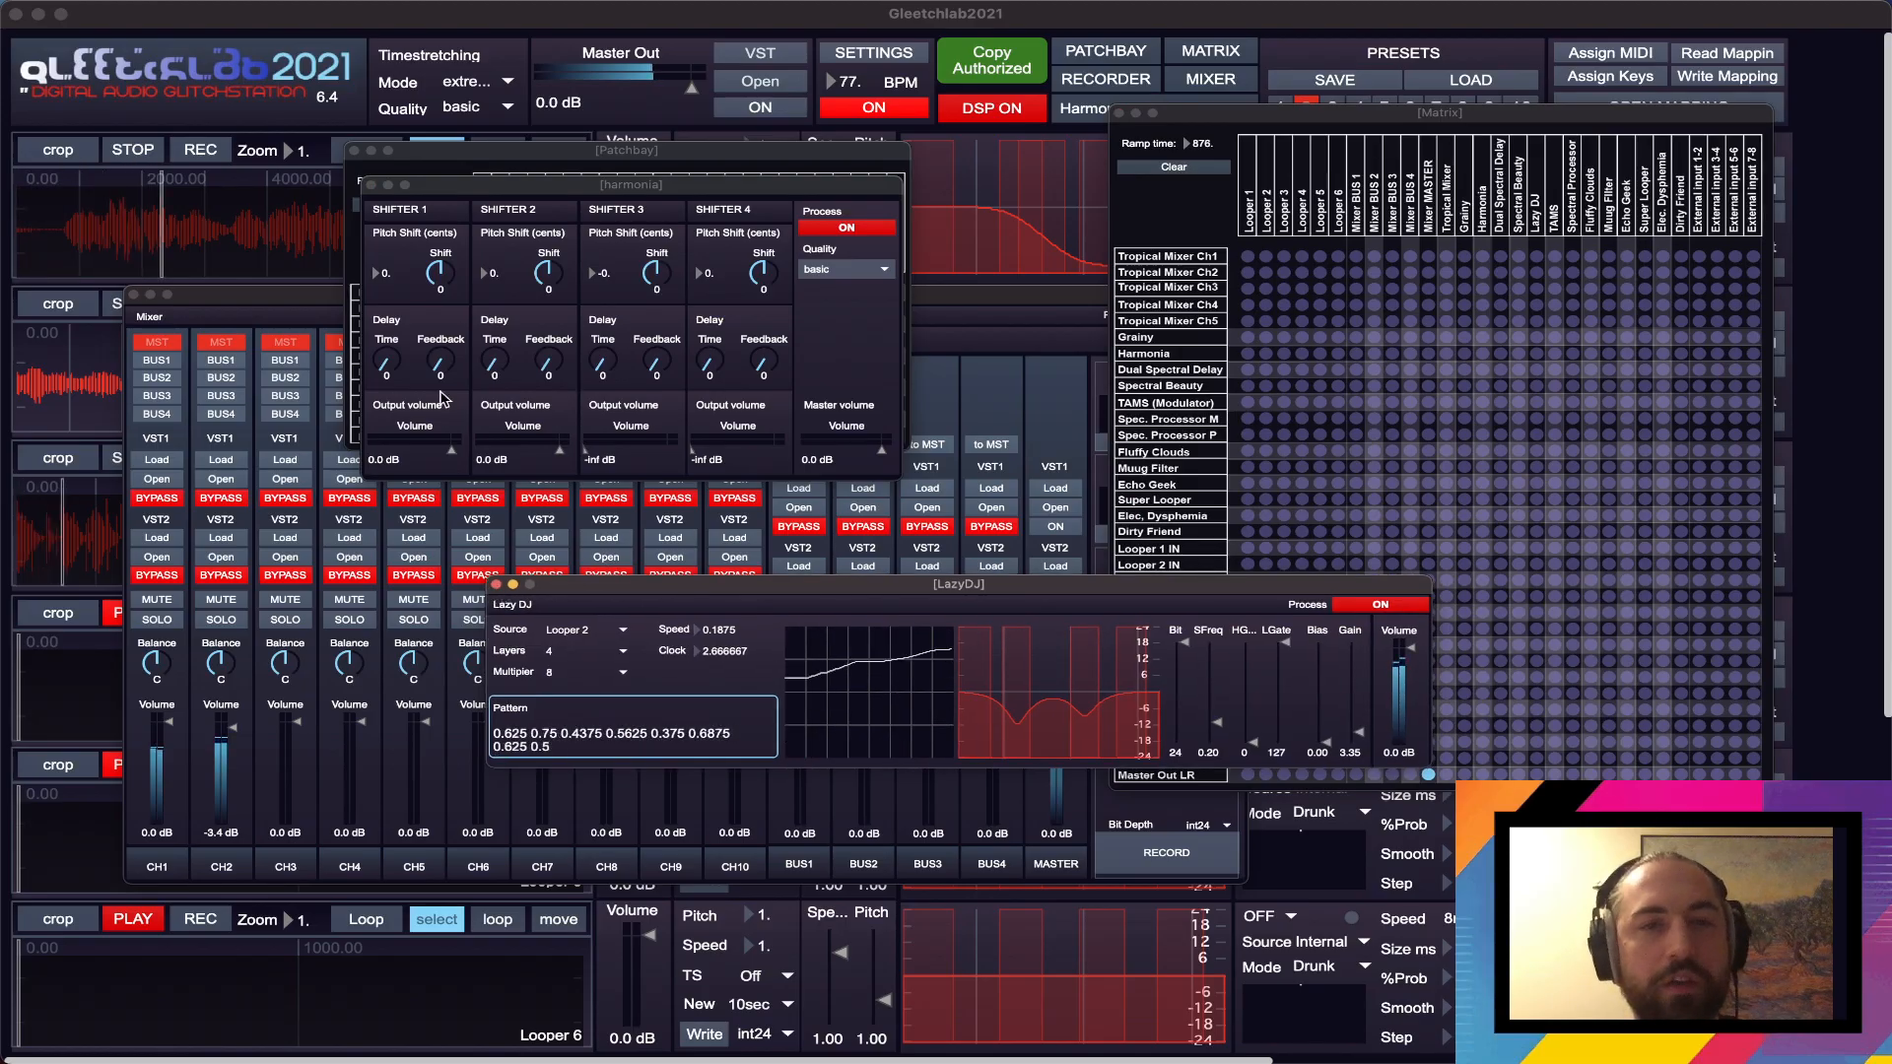
{"action": "left_click", "coordinate": [496, 585]}
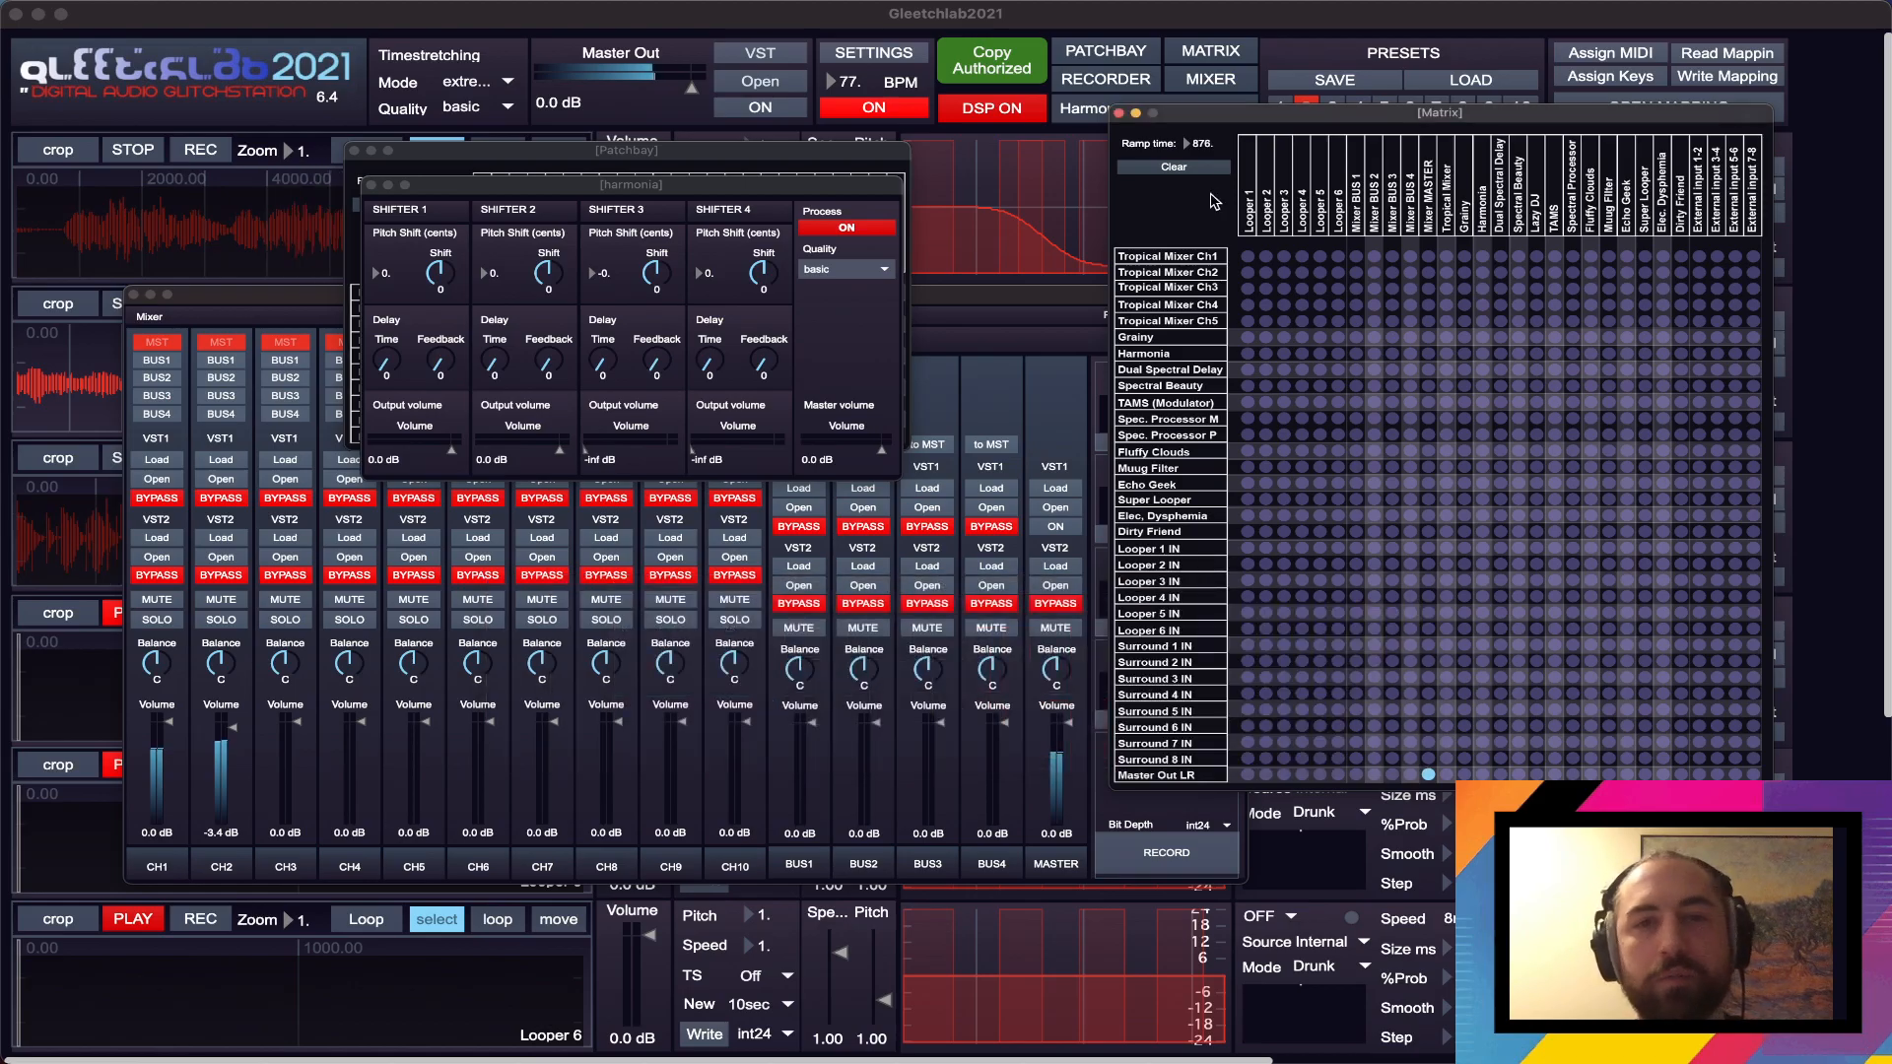
- Route Looper 1 into Harmonia in the Matrix and shift both windows down to uncover the looper controls
{"action": "left_click", "coordinate": [1249, 354]}
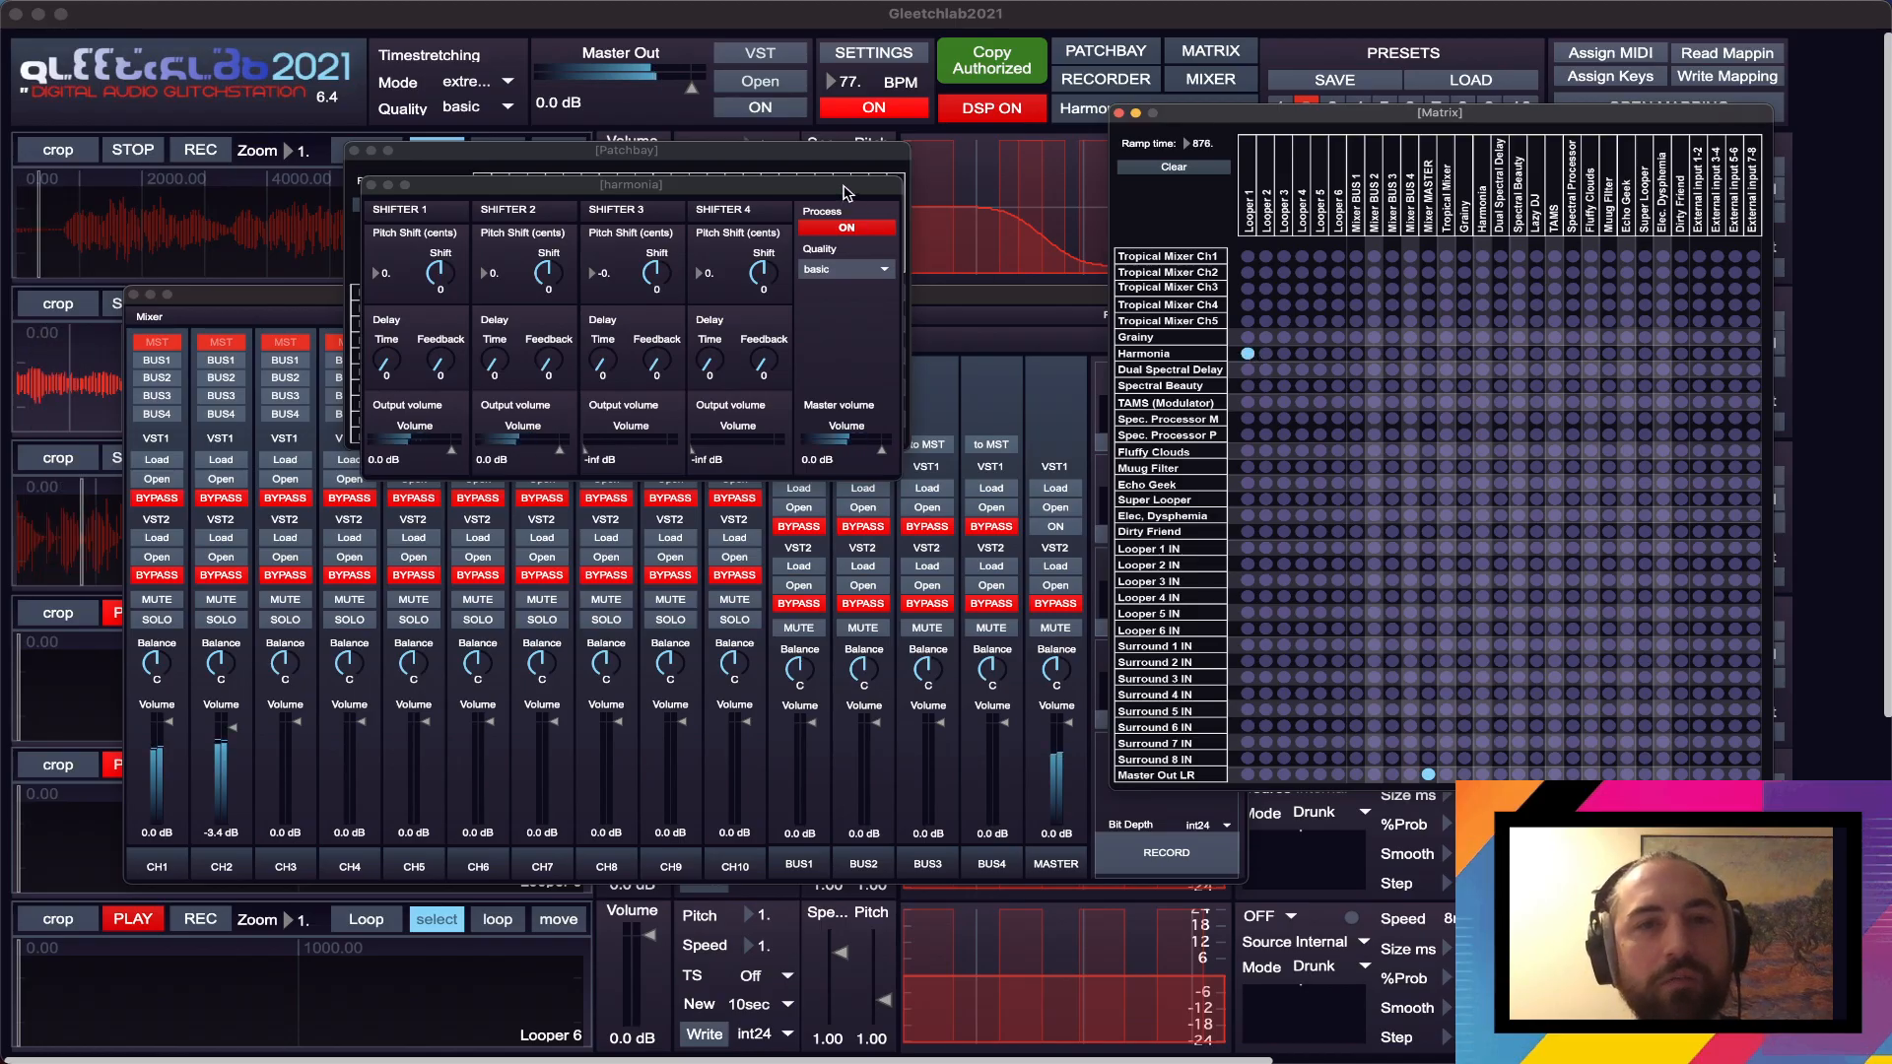
{"action": "left_click_drag", "start_coordinate": [871, 186], "coordinate": [865, 263]}
{"action": "left_click_drag", "start_coordinate": [1377, 121], "coordinate": [1308, 340]}
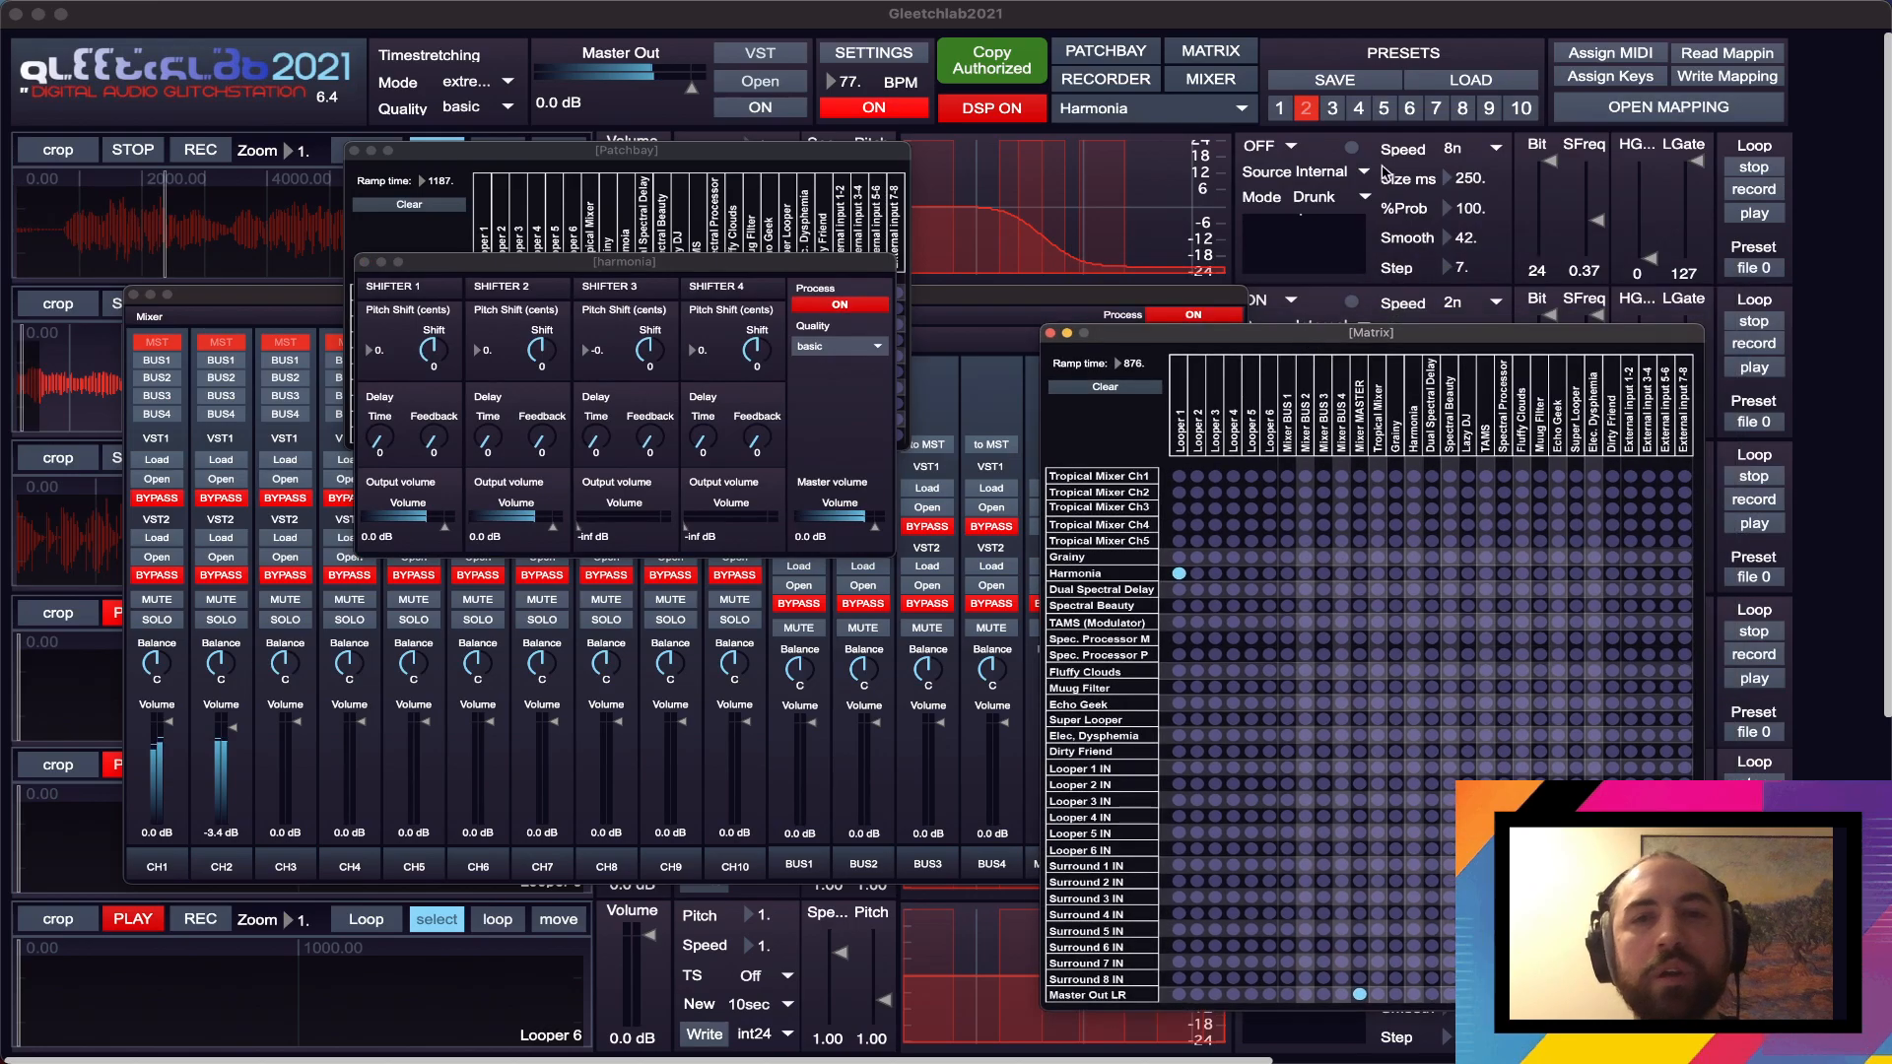
- Turn on Looper 1's modulation, set its Mode to Exp and its Speed to 4n
{"action": "left_click", "coordinate": [1281, 146]}
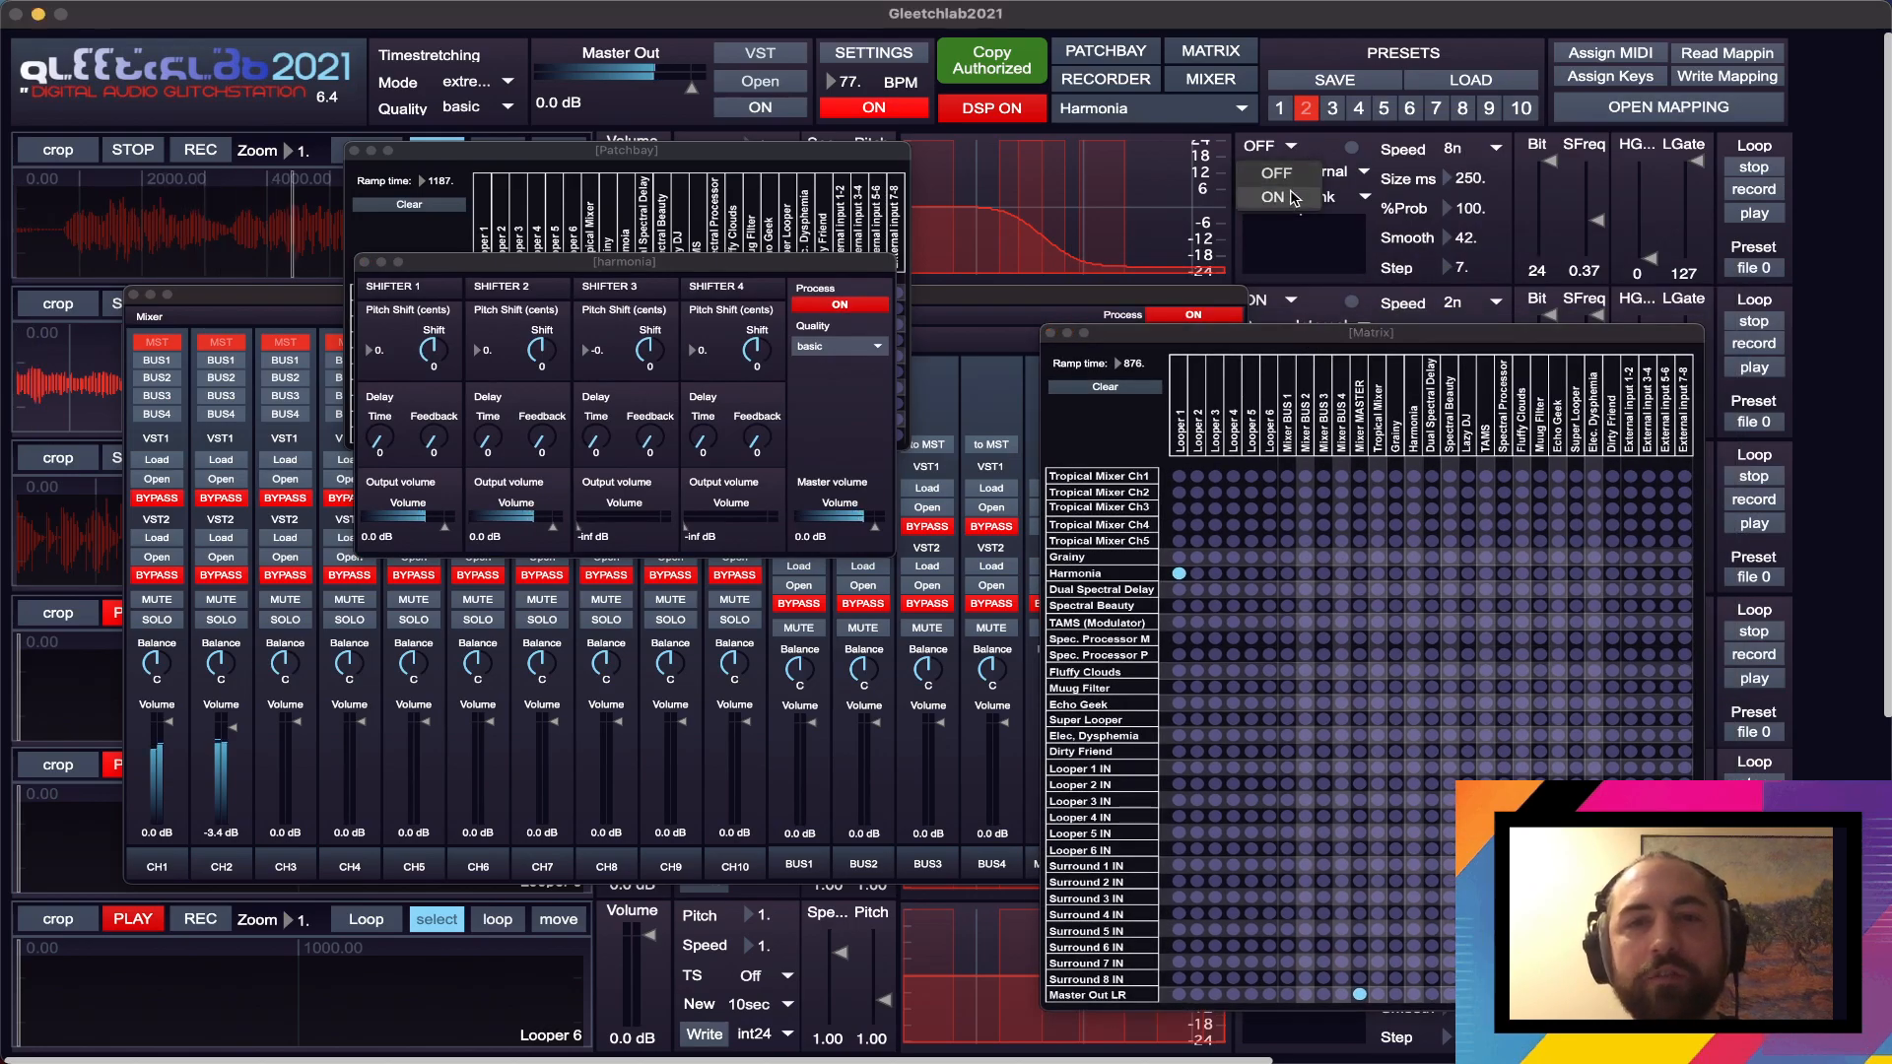
{"action": "left_click", "coordinate": [1328, 190]}
{"action": "left_click", "coordinate": [1321, 196]}
{"action": "left_click", "coordinate": [1340, 278]}
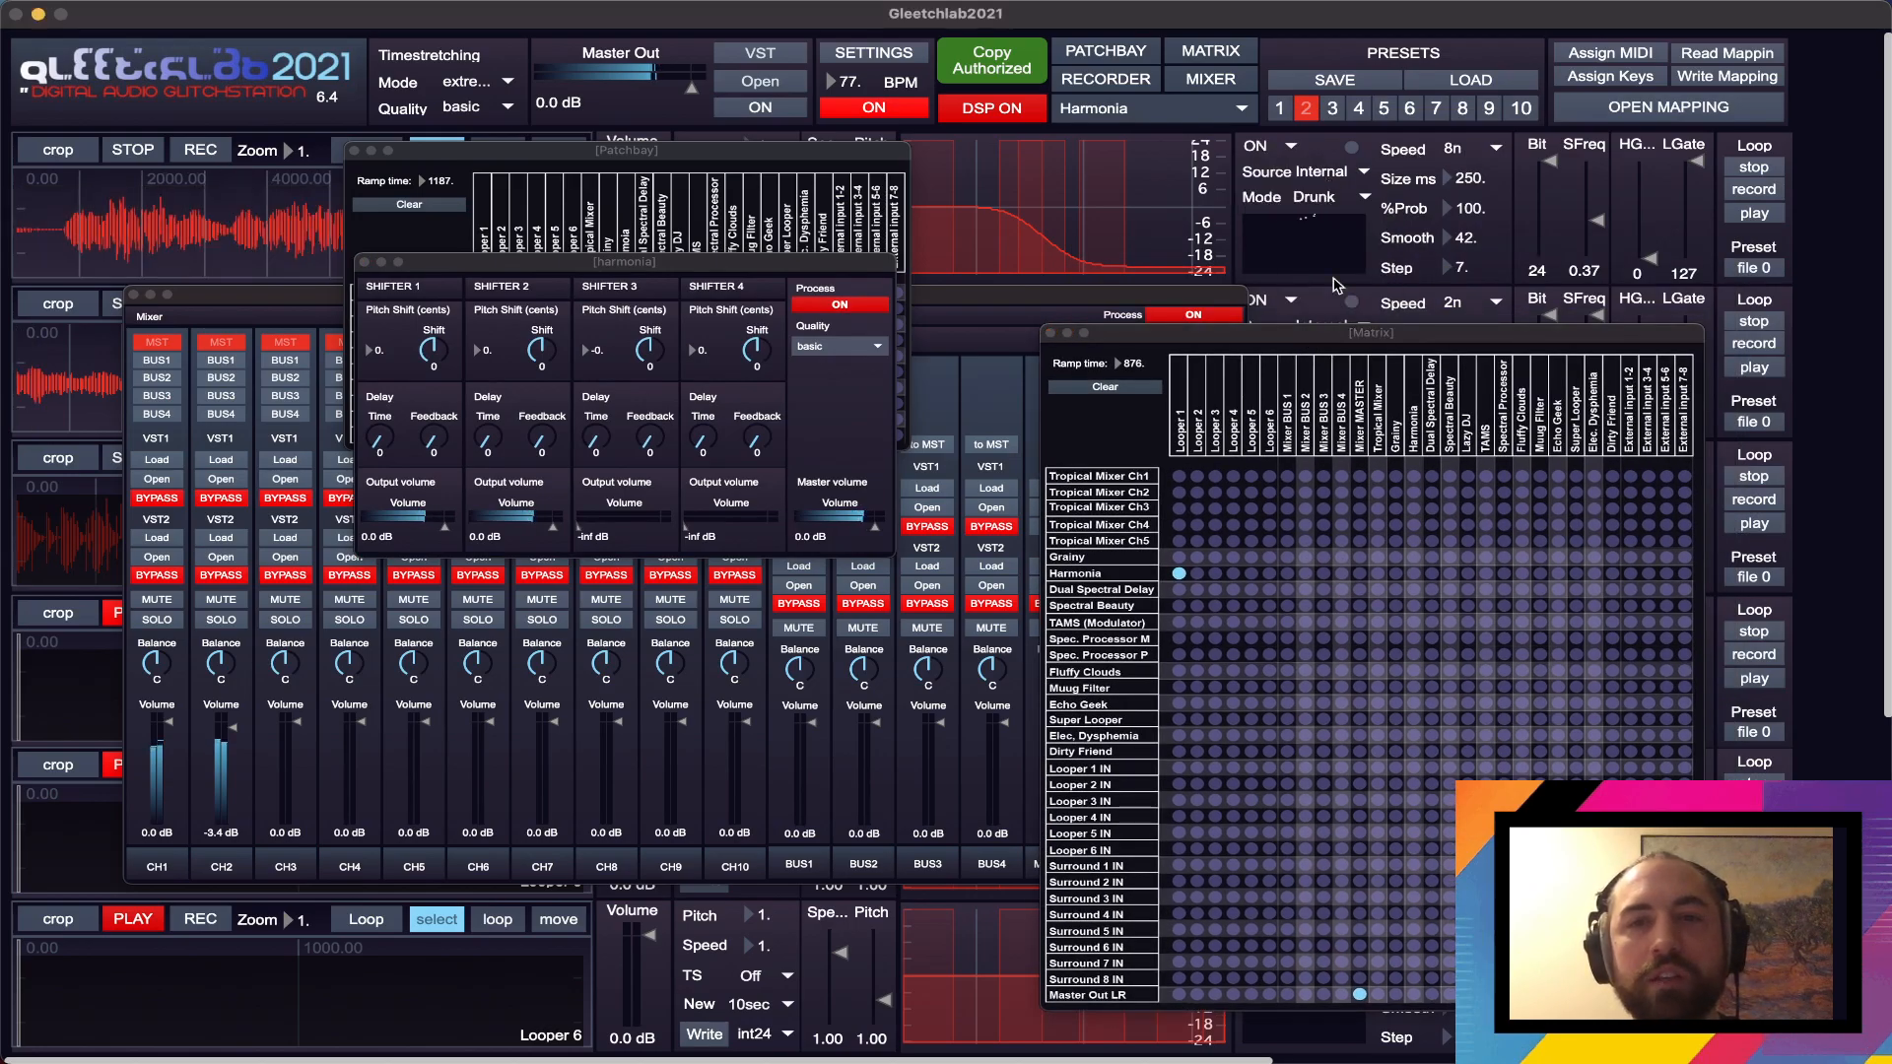
{"action": "left_click", "coordinate": [1457, 149]}
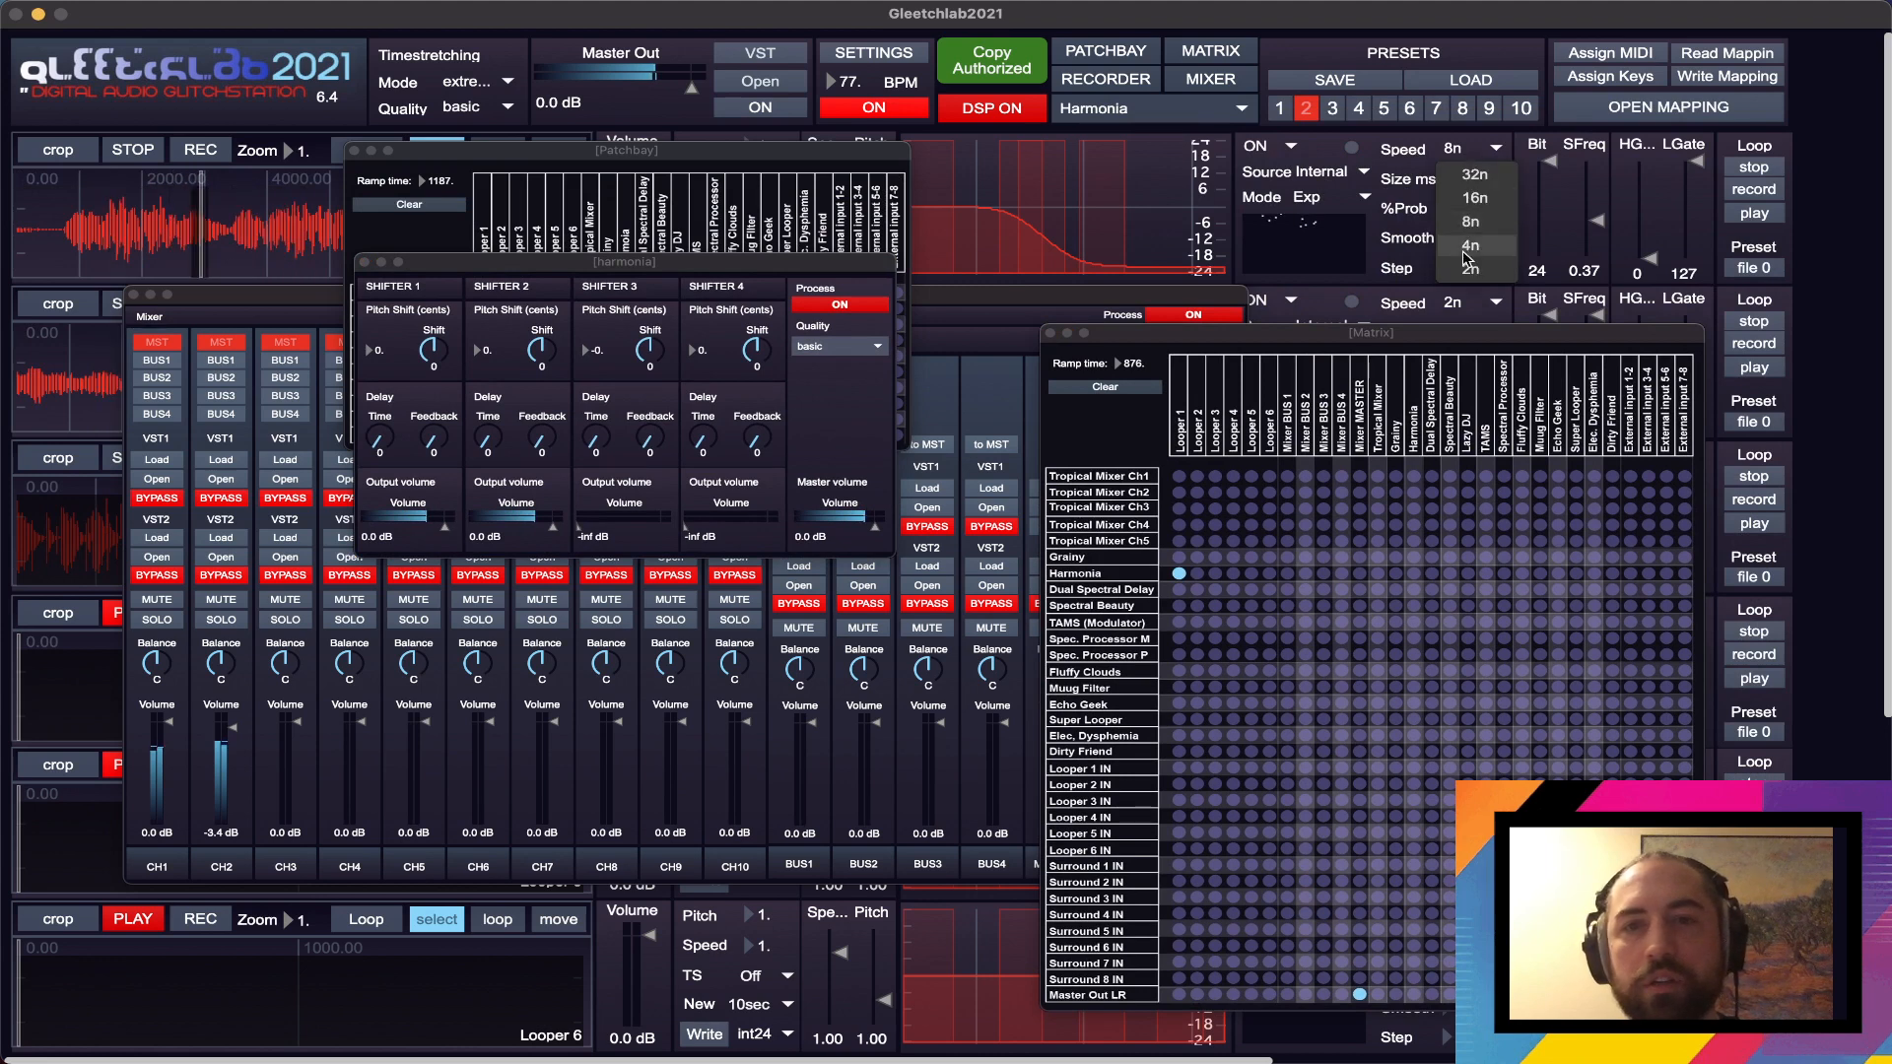
{"action": "left_click", "coordinate": [1466, 259]}
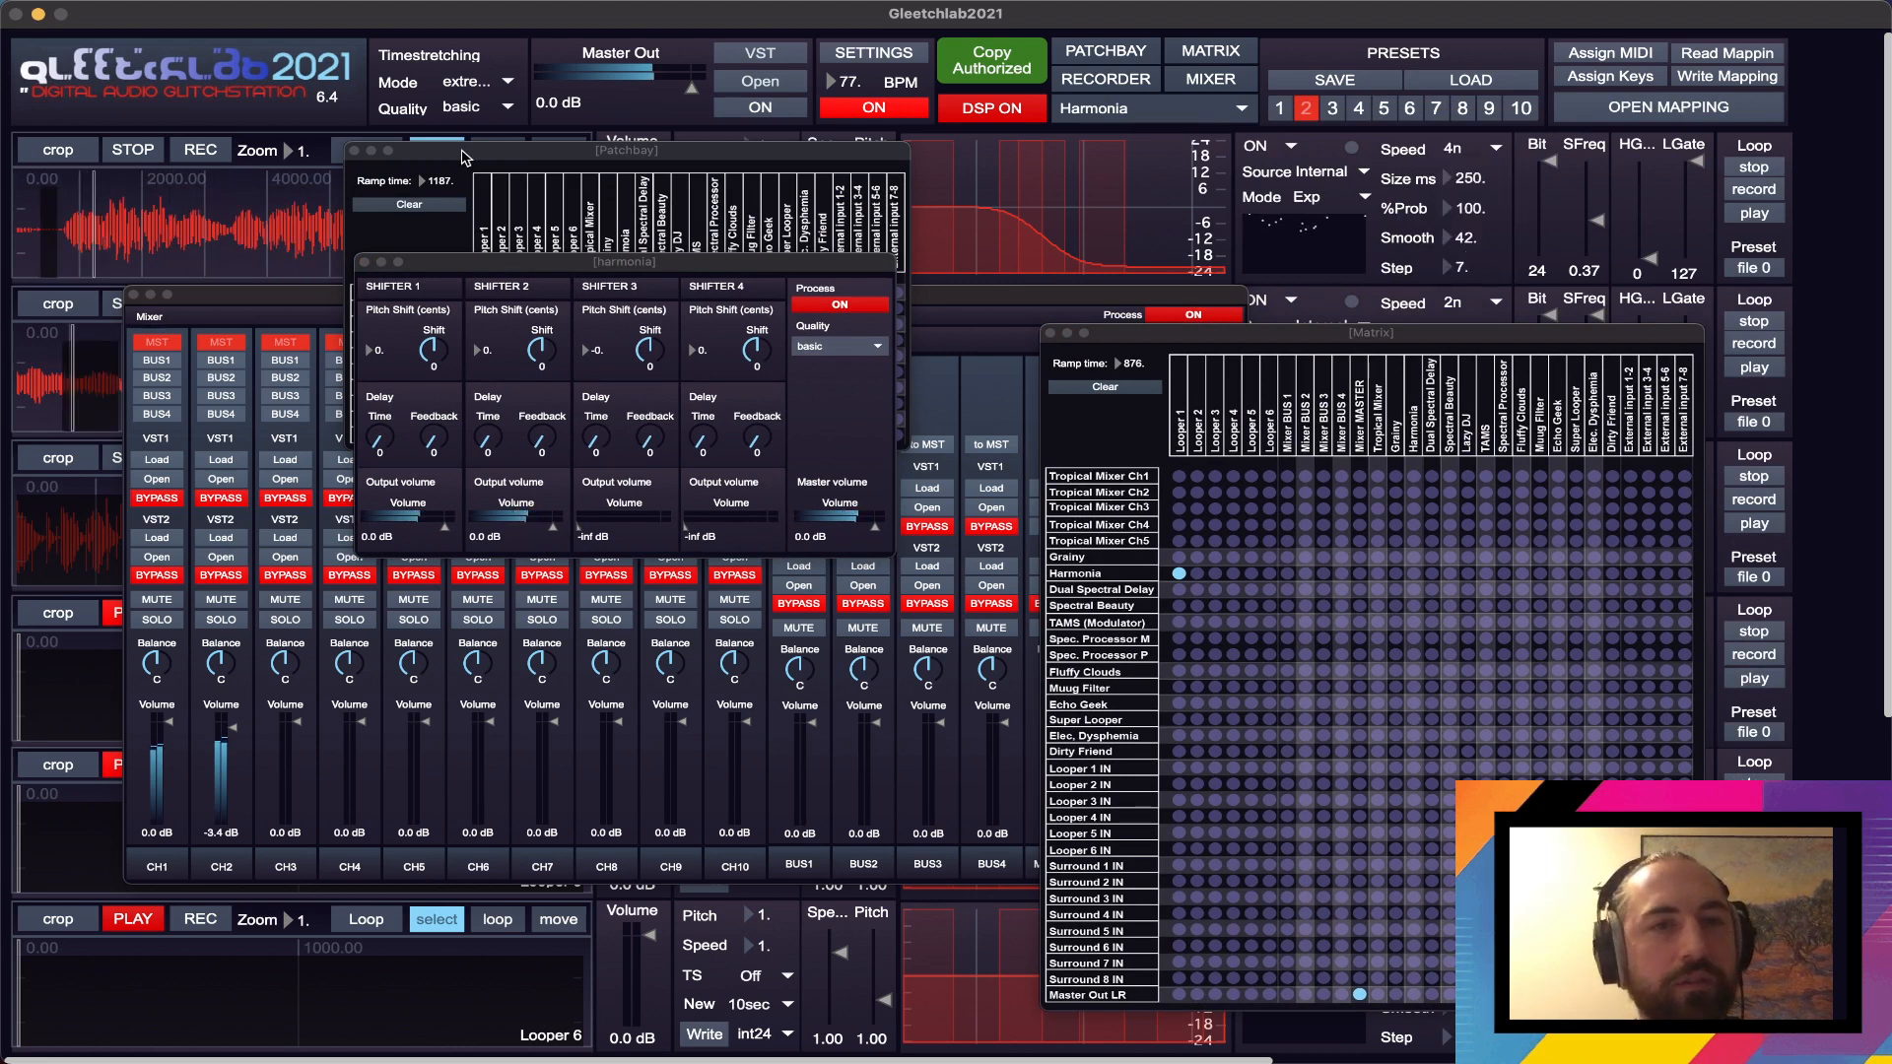
- Move the Patchbay off the loopers, then switch Looper 1 to move mode and slightly shift its waveform view
{"action": "left_click_drag", "start_coordinate": [463, 150], "coordinate": [972, 145]}
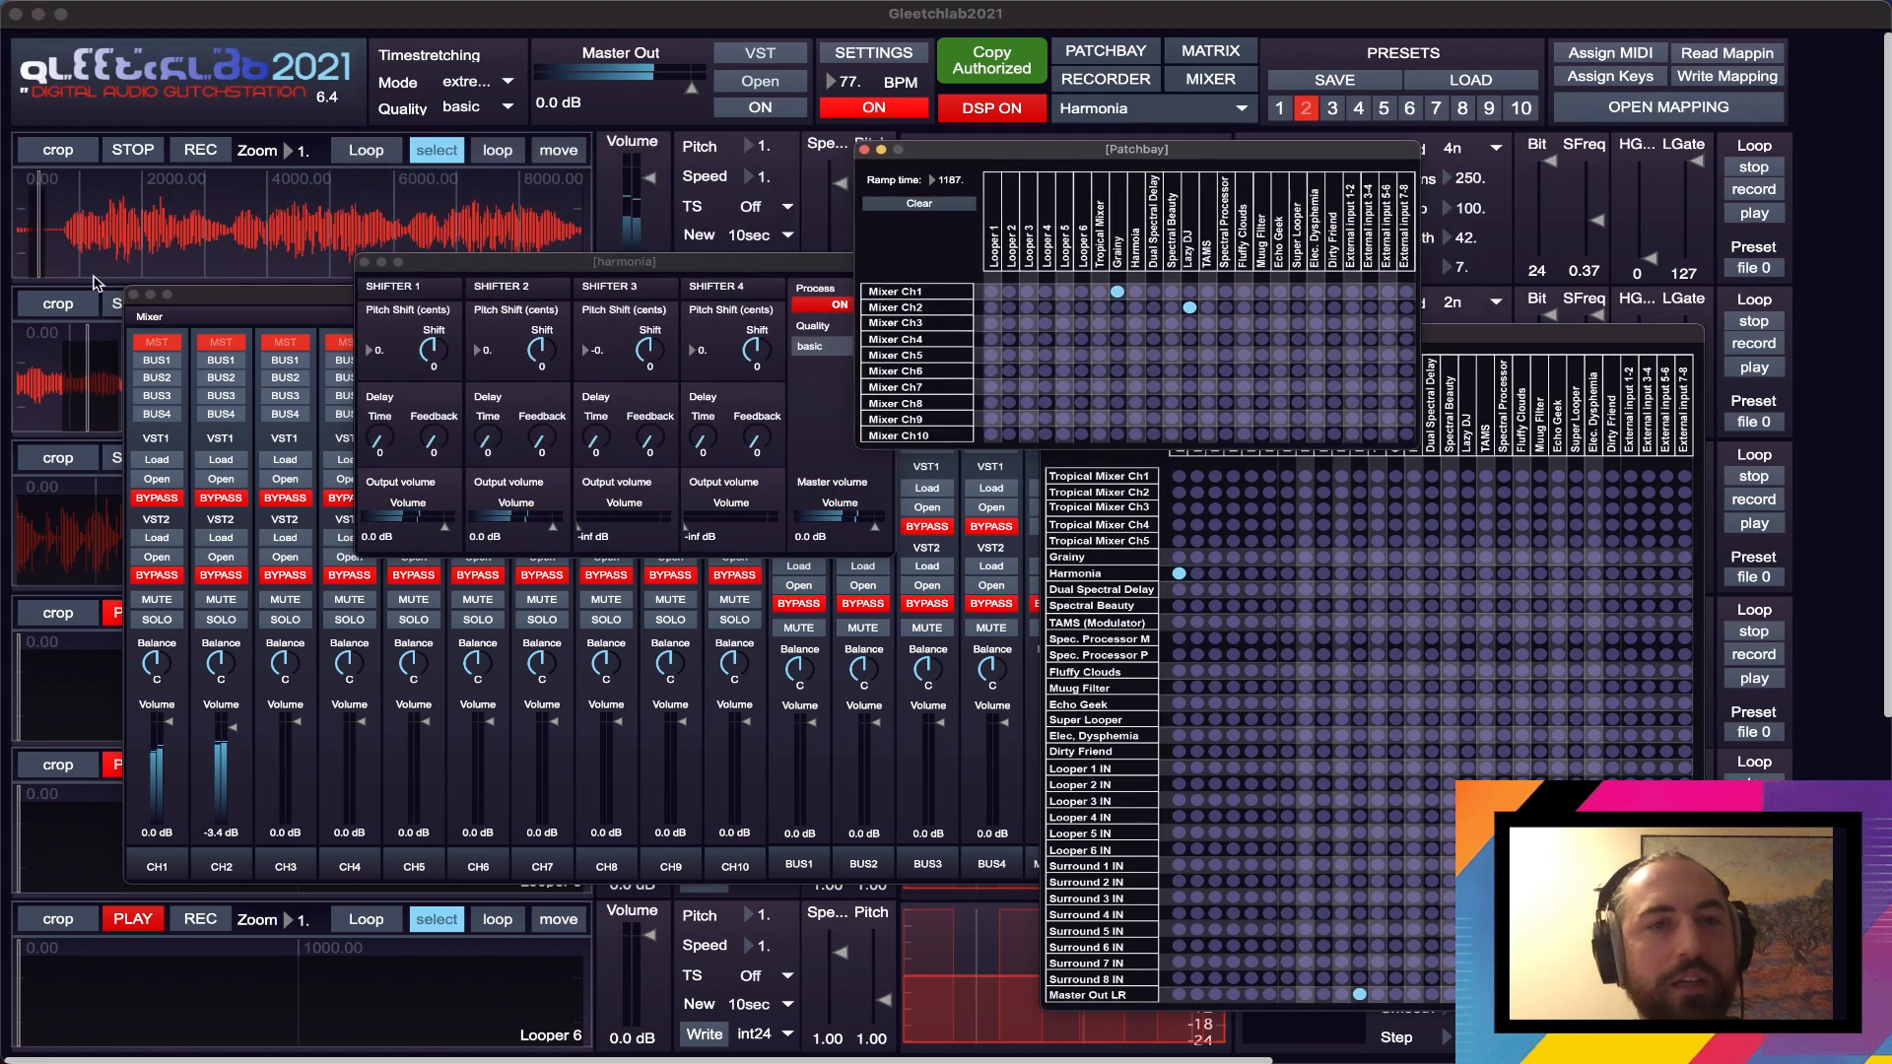
{"action": "left_click", "coordinate": [71, 229]}
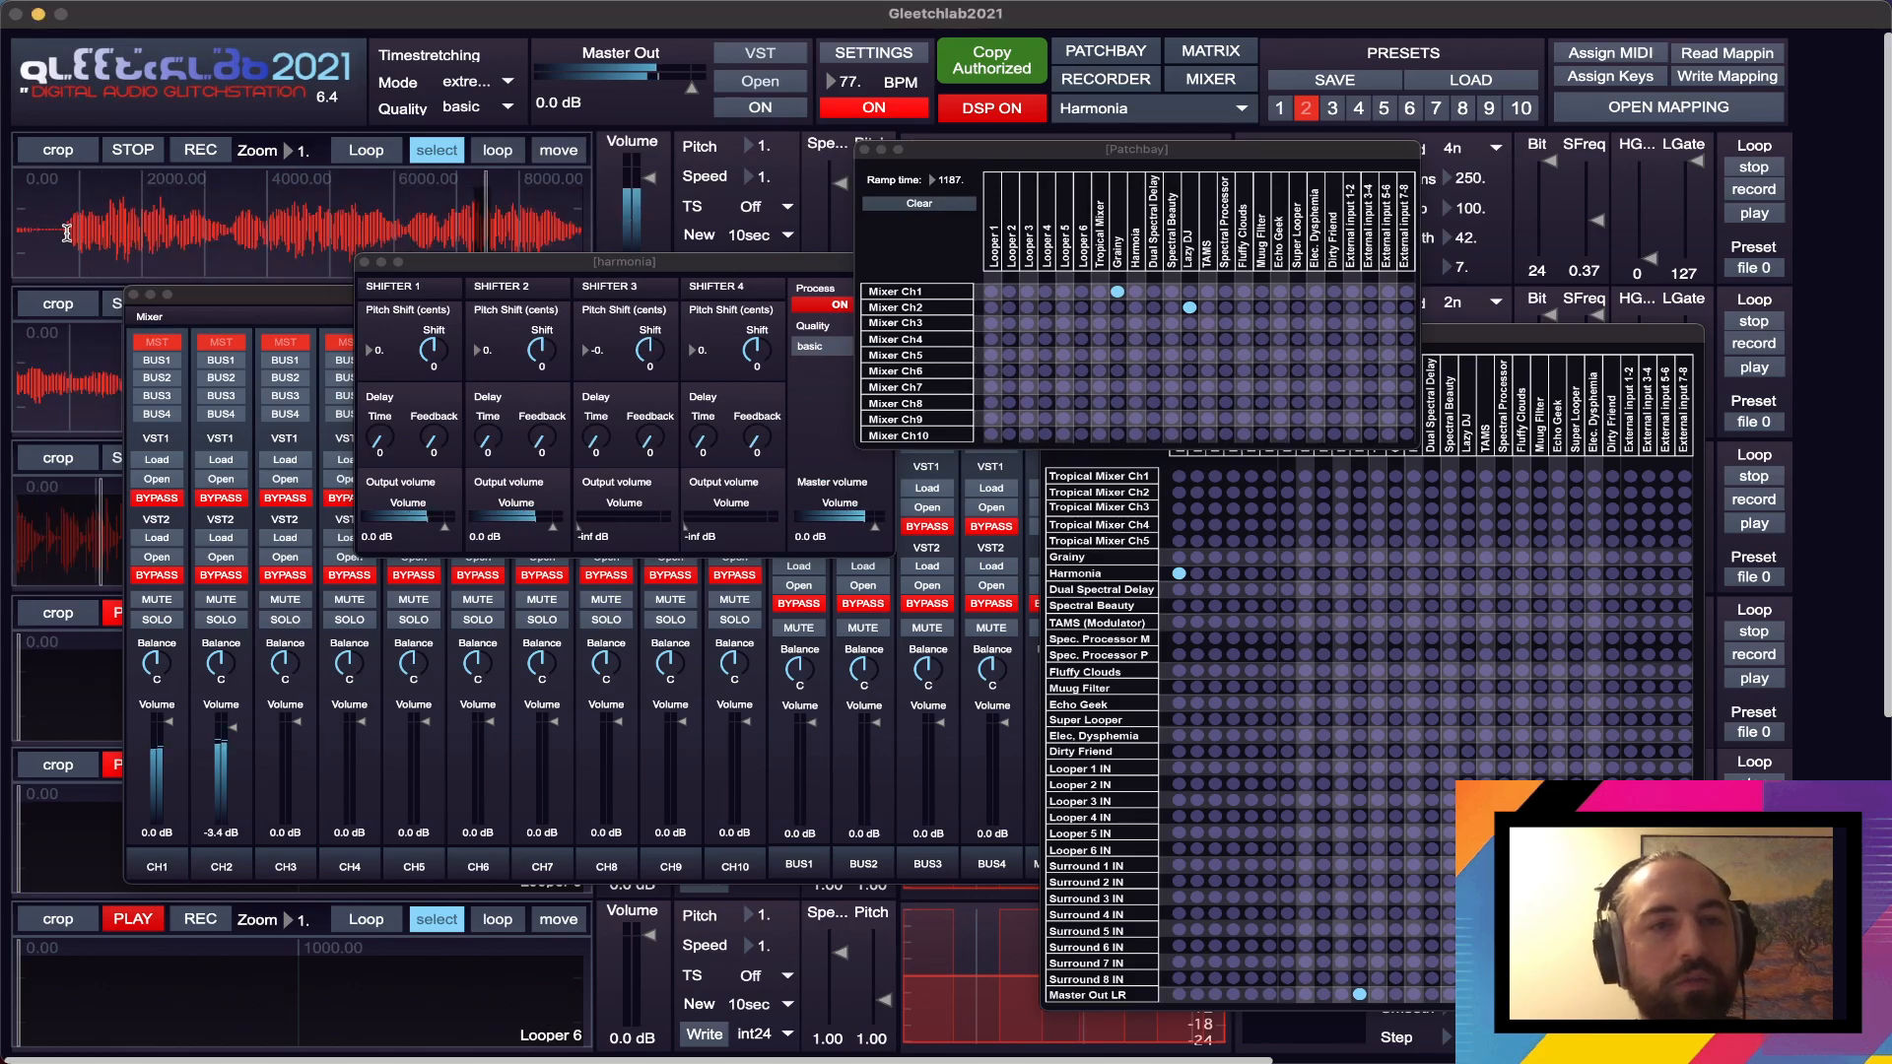
{"action": "left_click", "coordinate": [558, 150]}
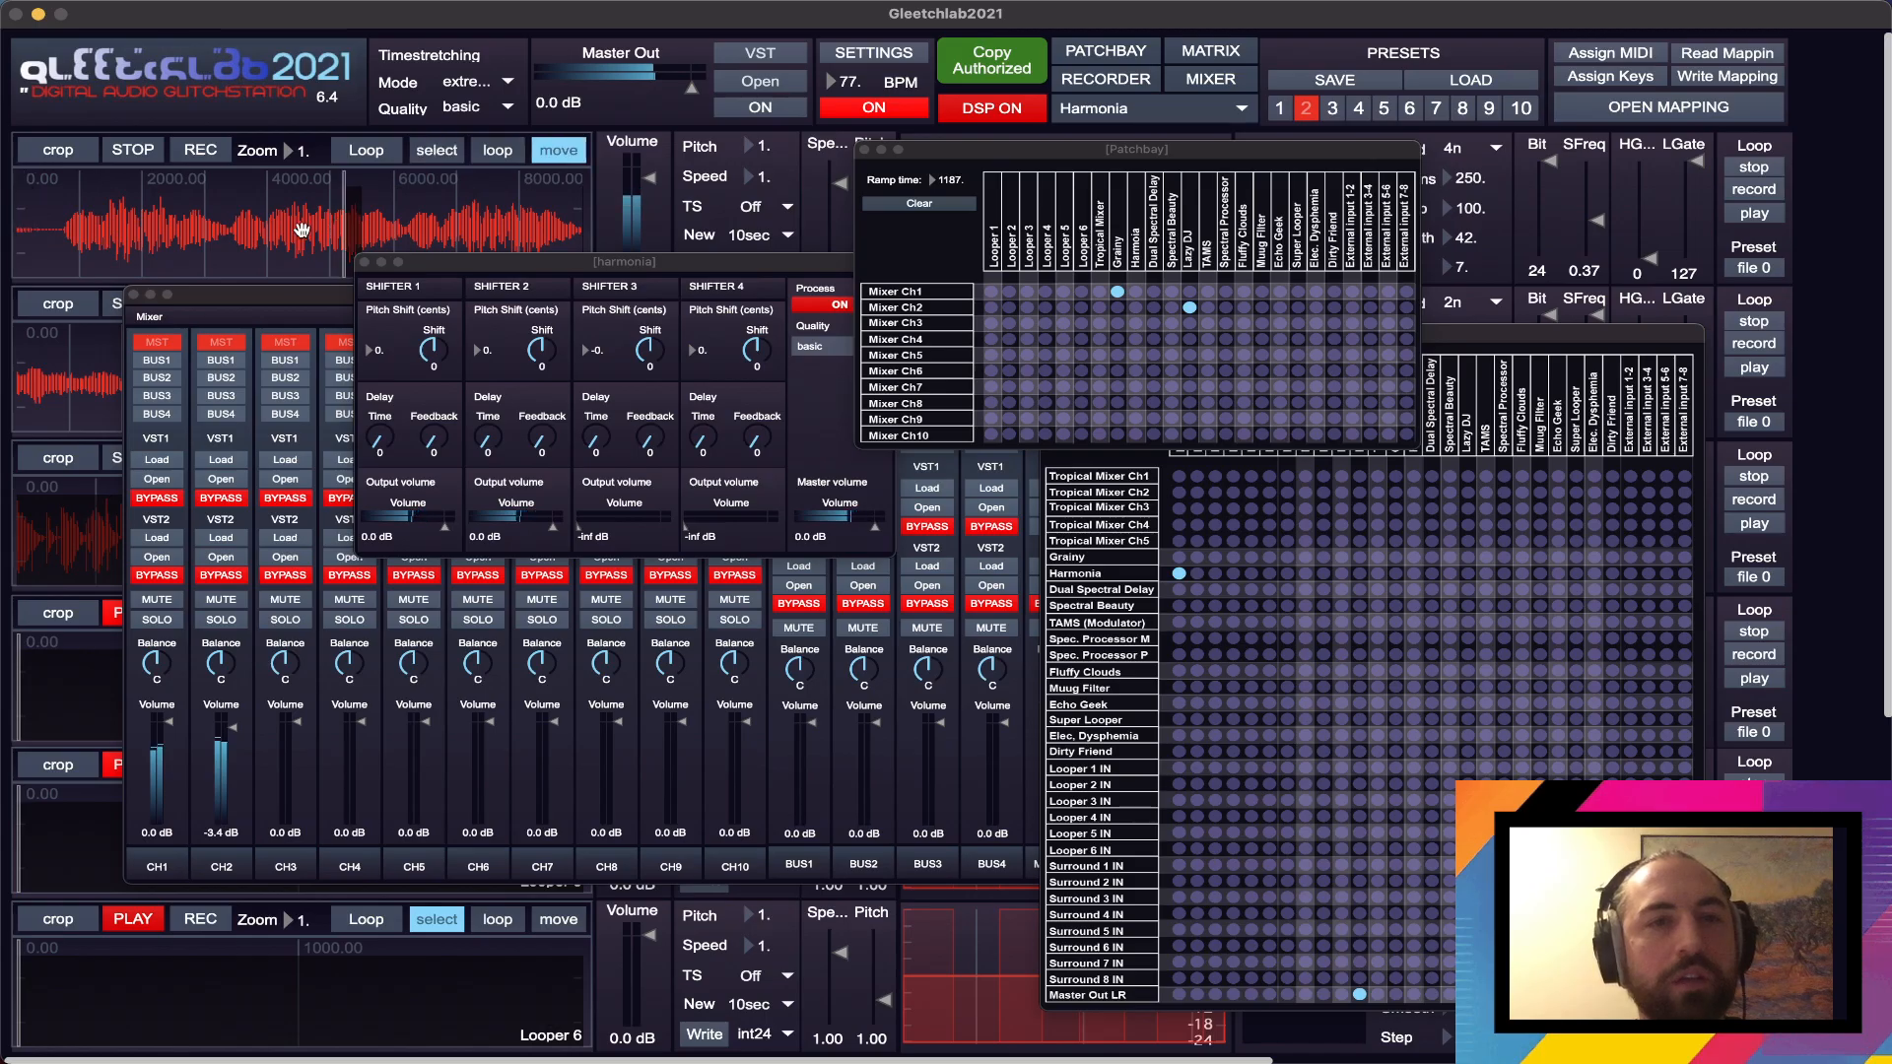
{"action": "left_click_drag", "start_coordinate": [302, 223], "coordinate": [288, 218]}
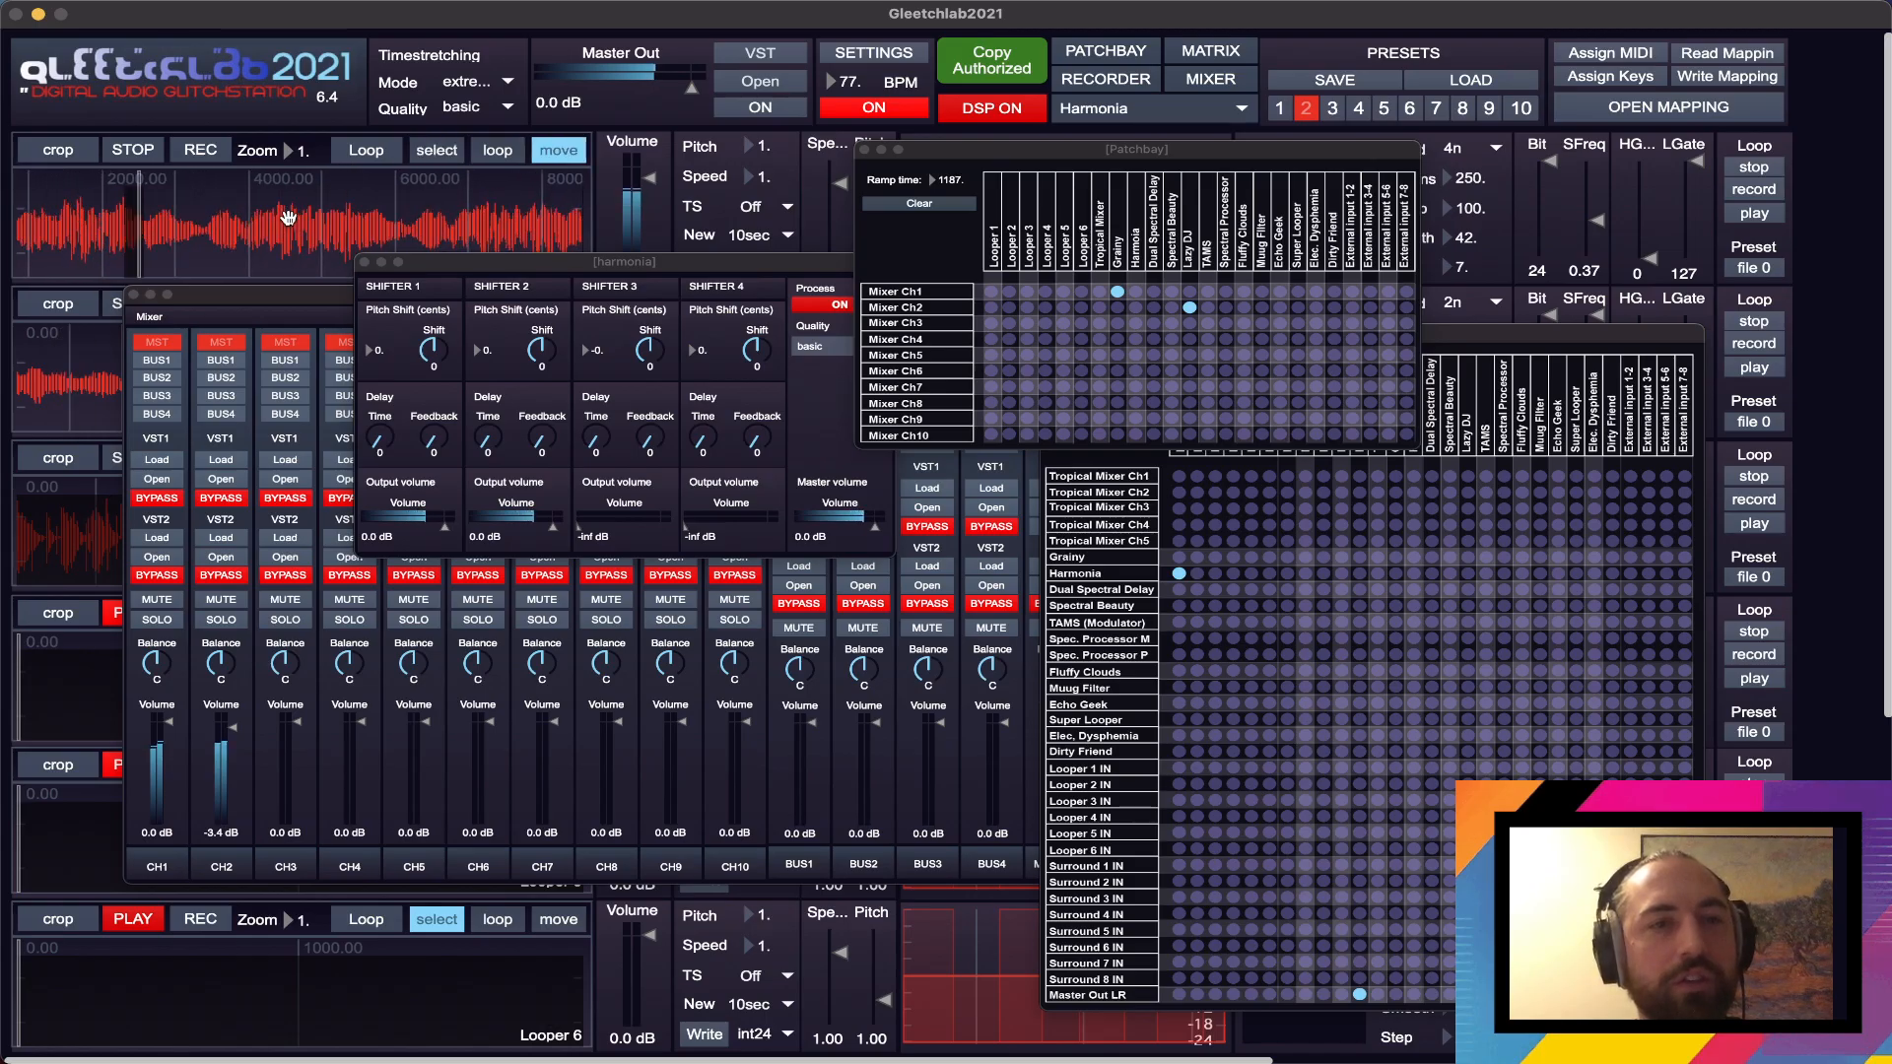
- Route Harmonia to Mixer Ch3 in the Patchbay
{"action": "left_click", "coordinate": [1525, 344]}
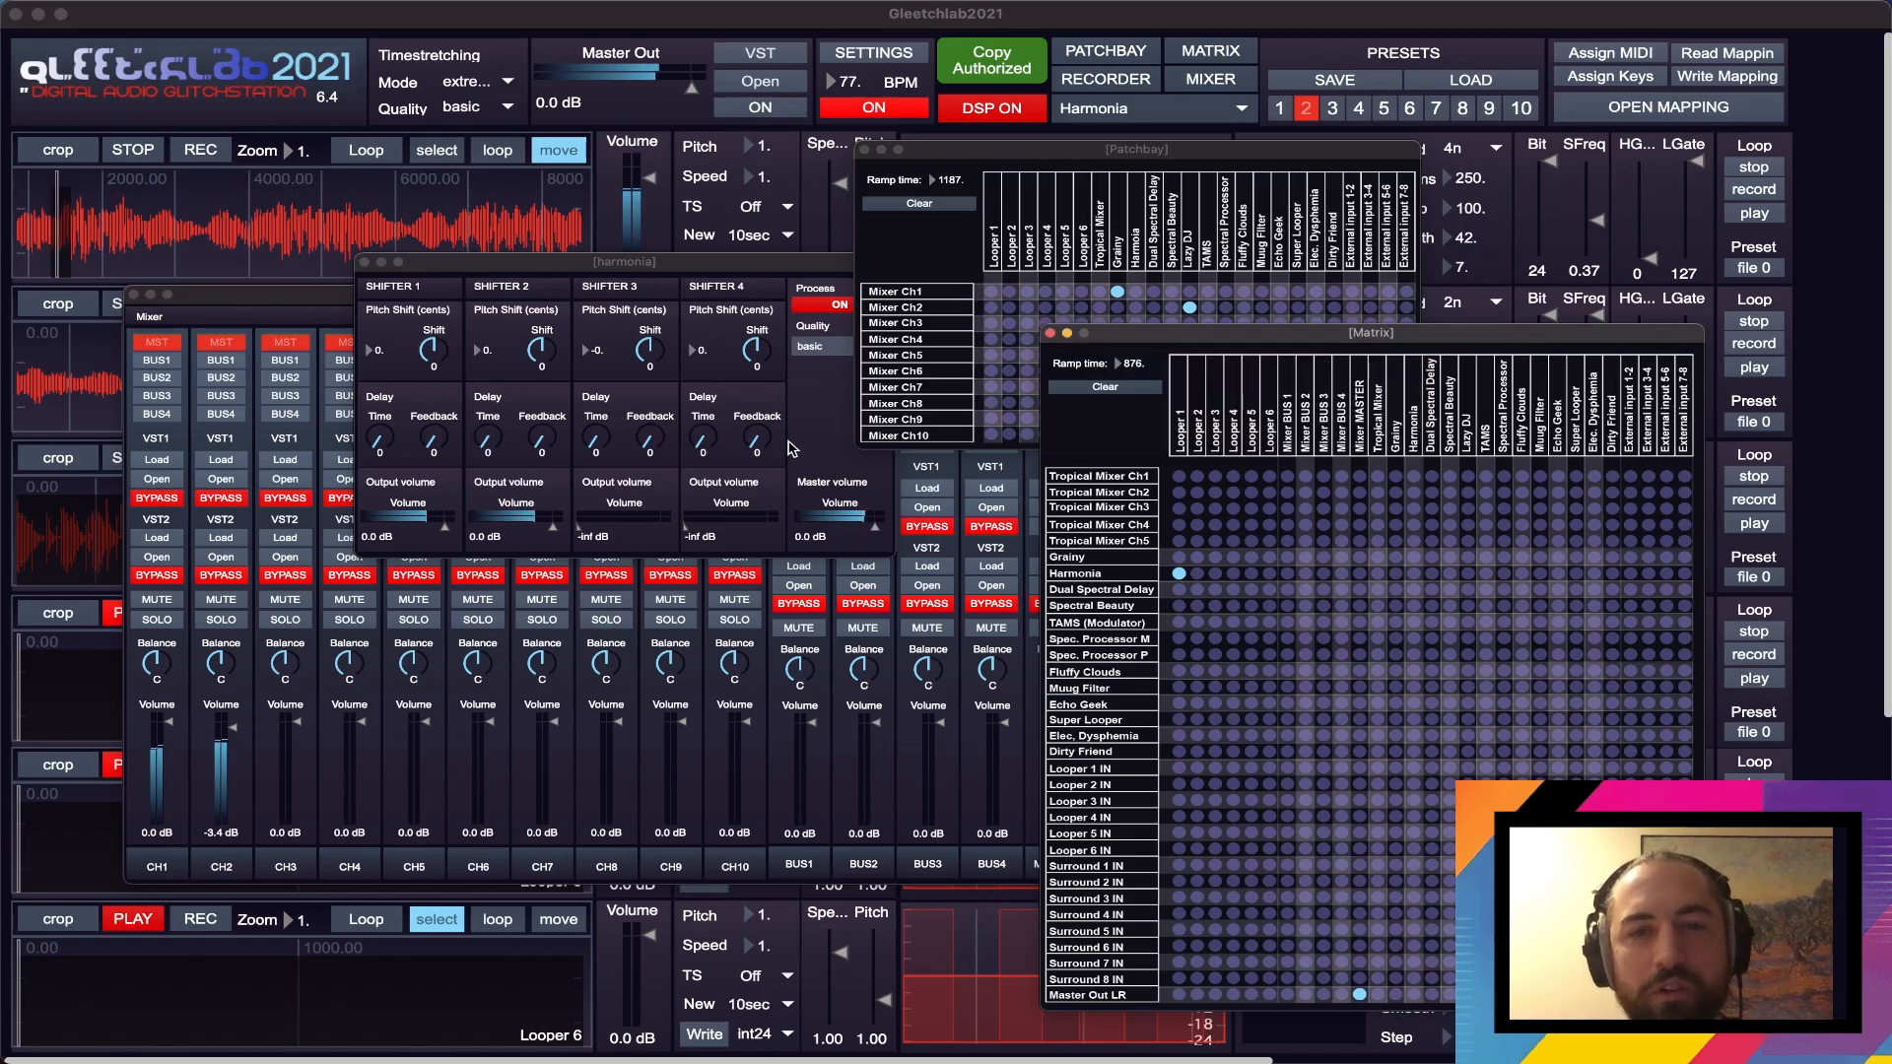
{"action": "left_click", "coordinate": [1011, 160]}
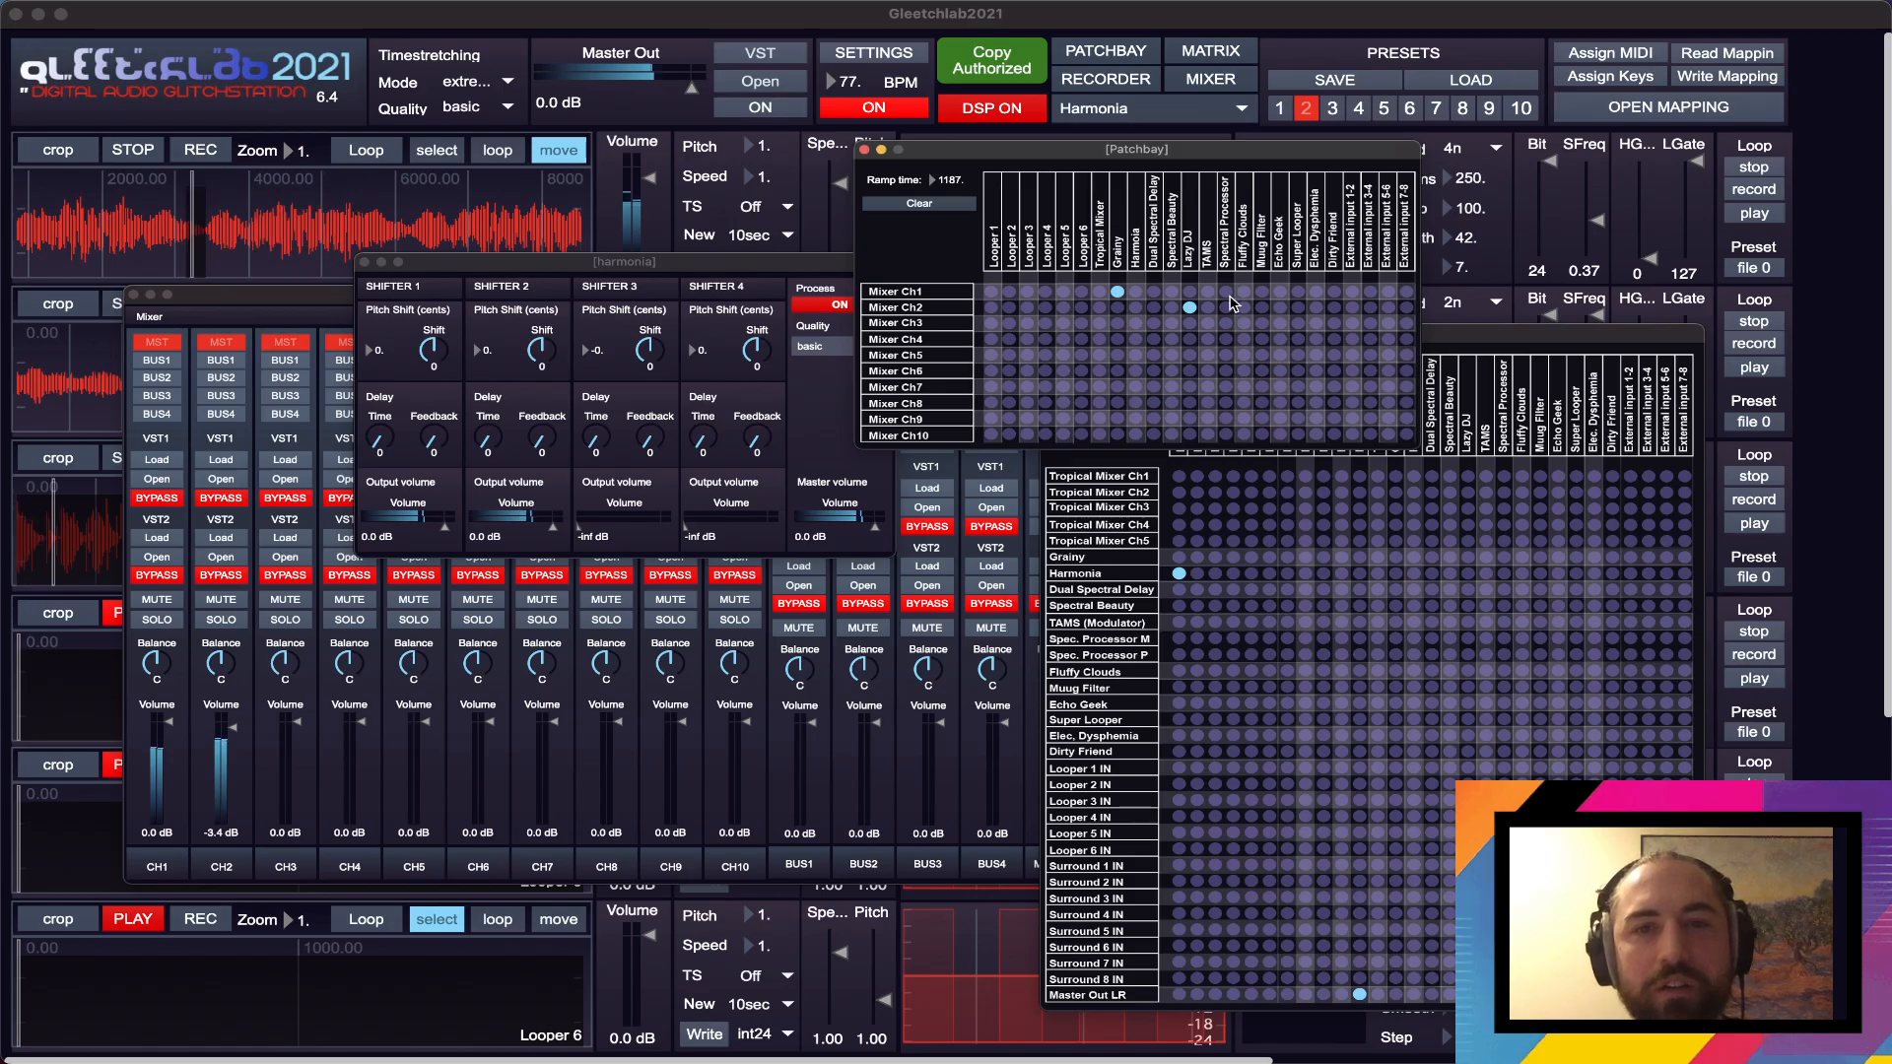
{"action": "left_click", "coordinate": [1136, 323]}
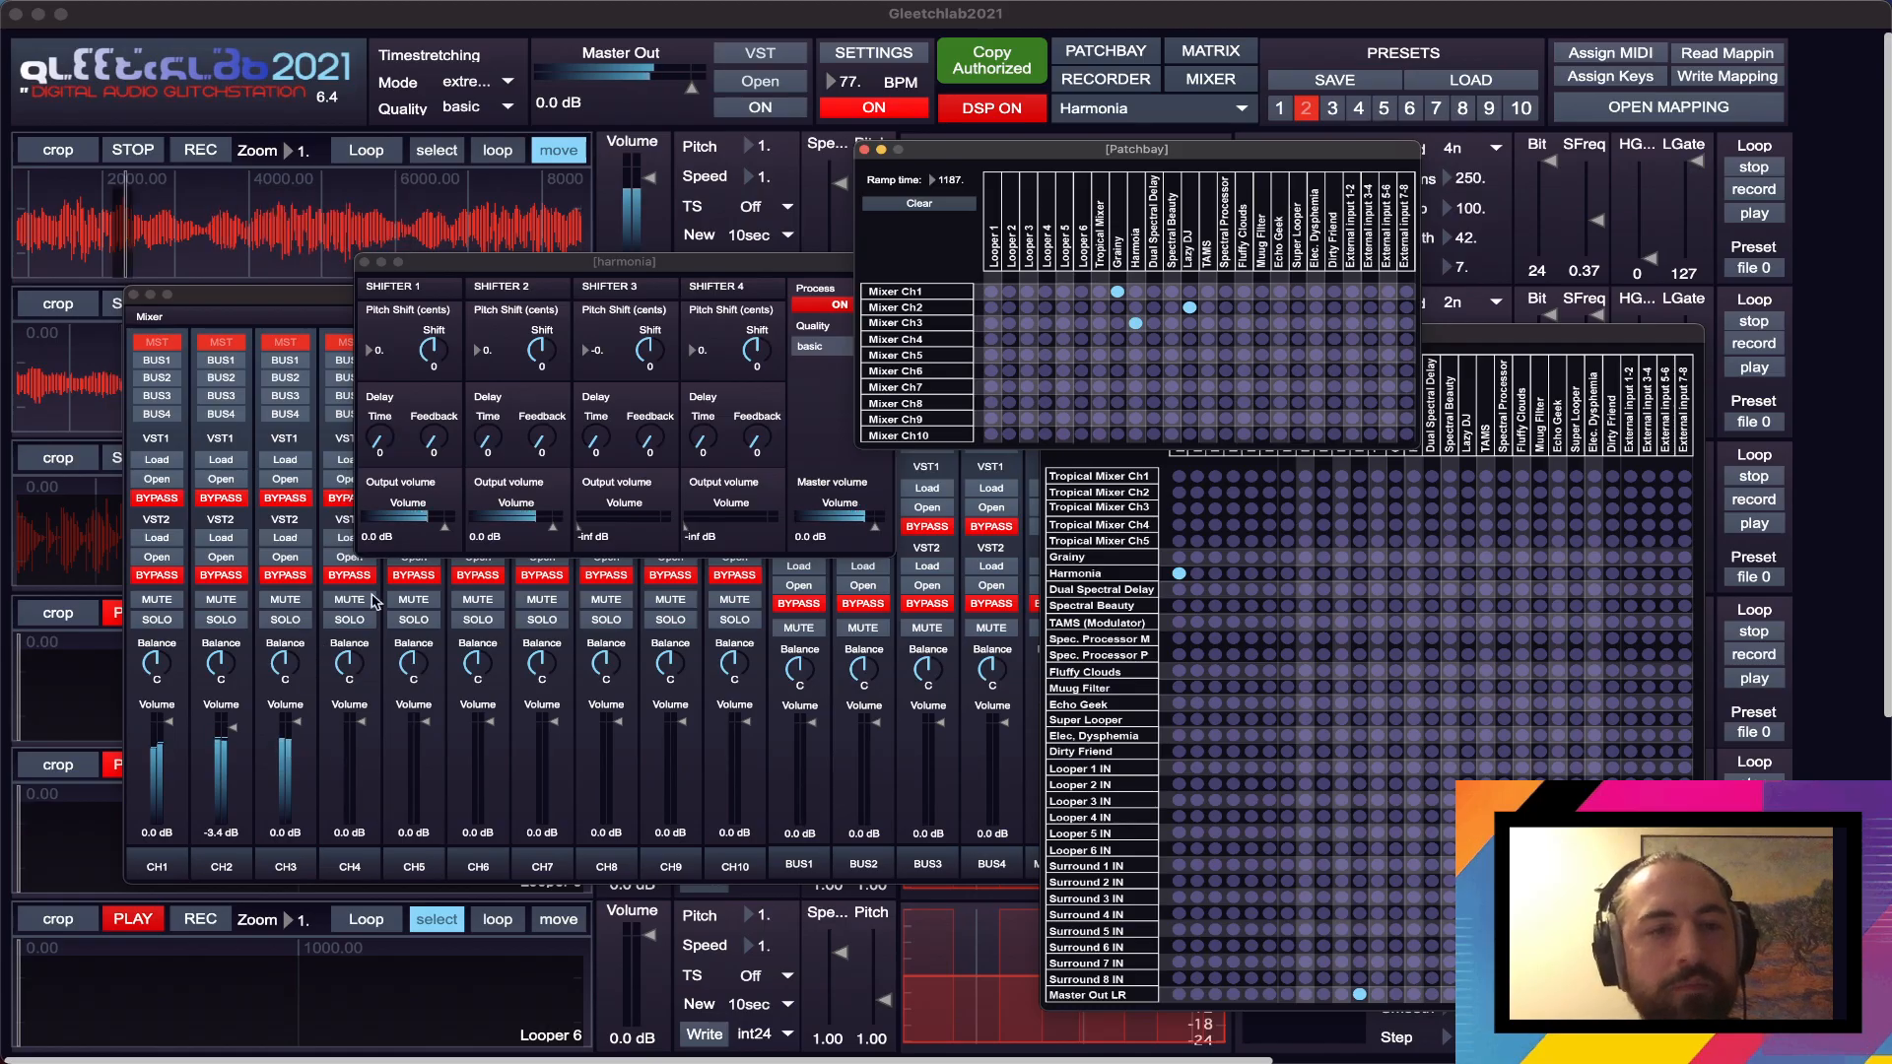
- Balance the mixer volumes at about -10 dB on CH1, -17 dB on CH2 and -7 dB on CH3
{"action": "left_click", "coordinate": [298, 311]}
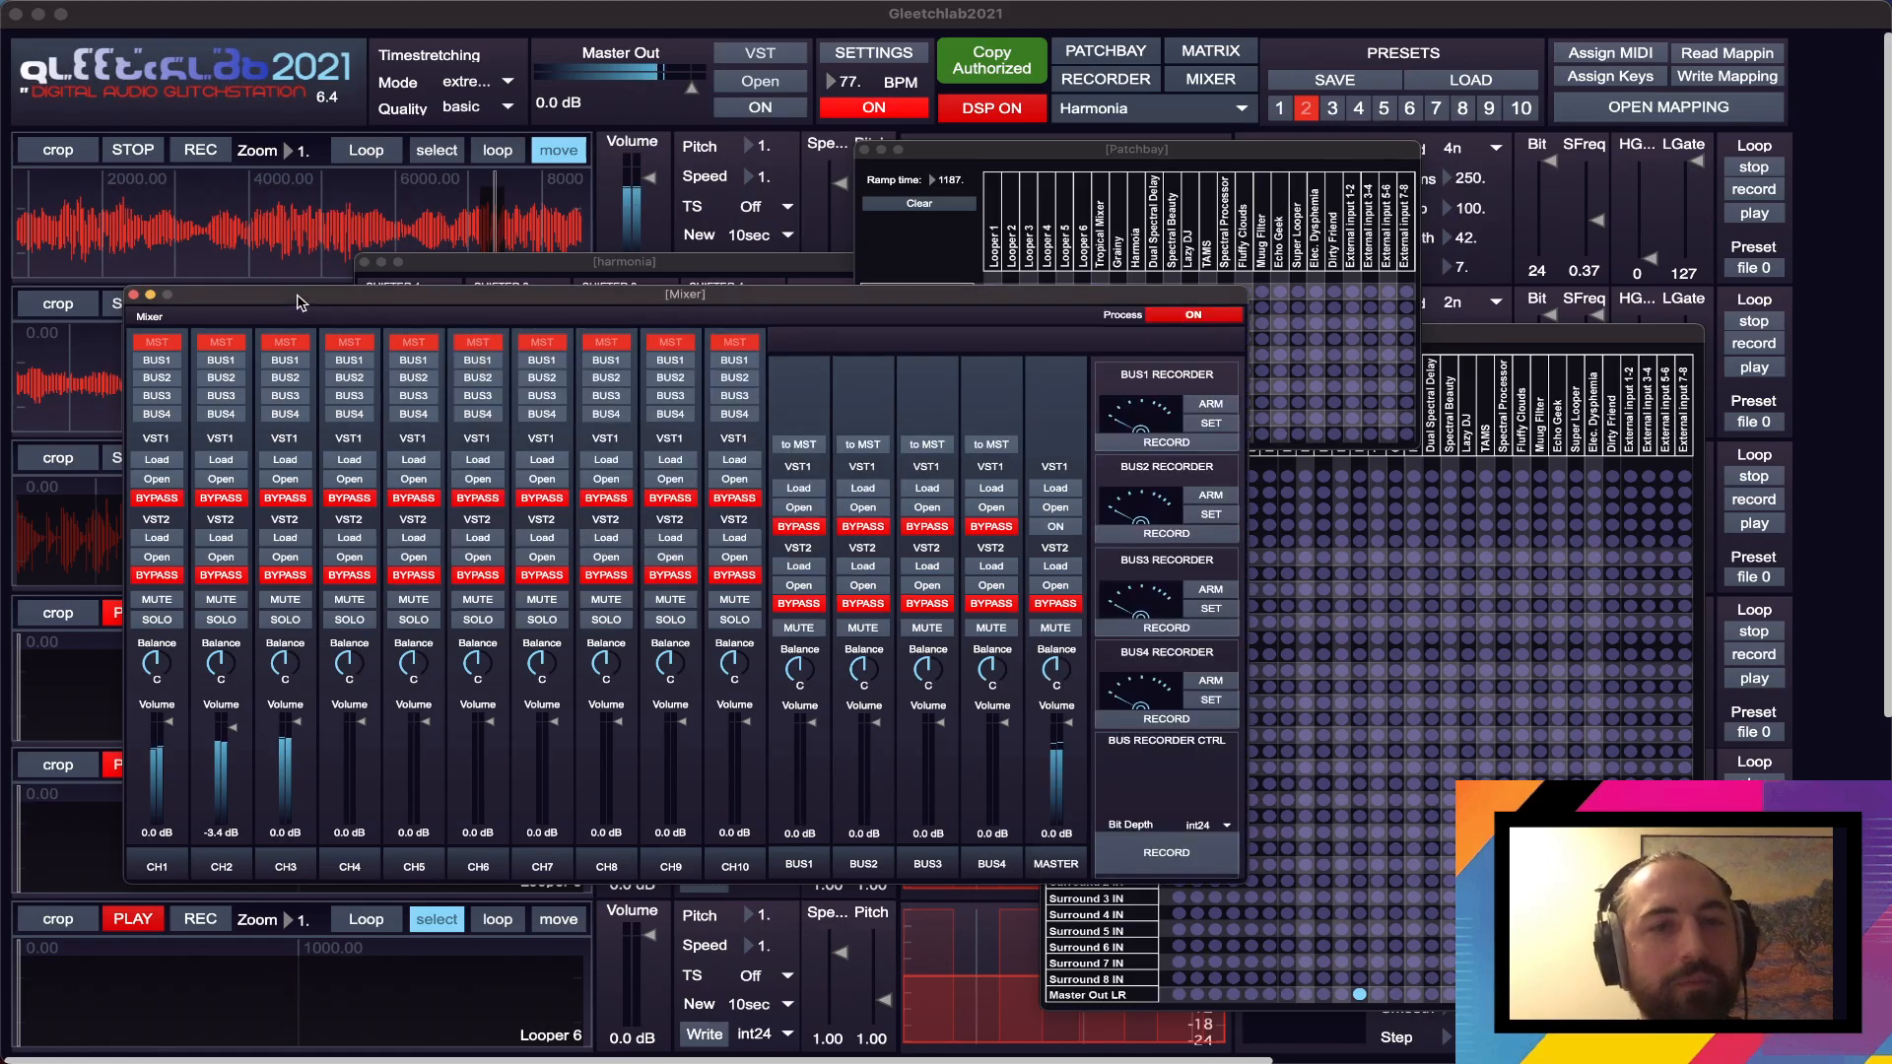
{"action": "left_click_drag", "start_coordinate": [578, 262], "coordinate": [578, 237]}
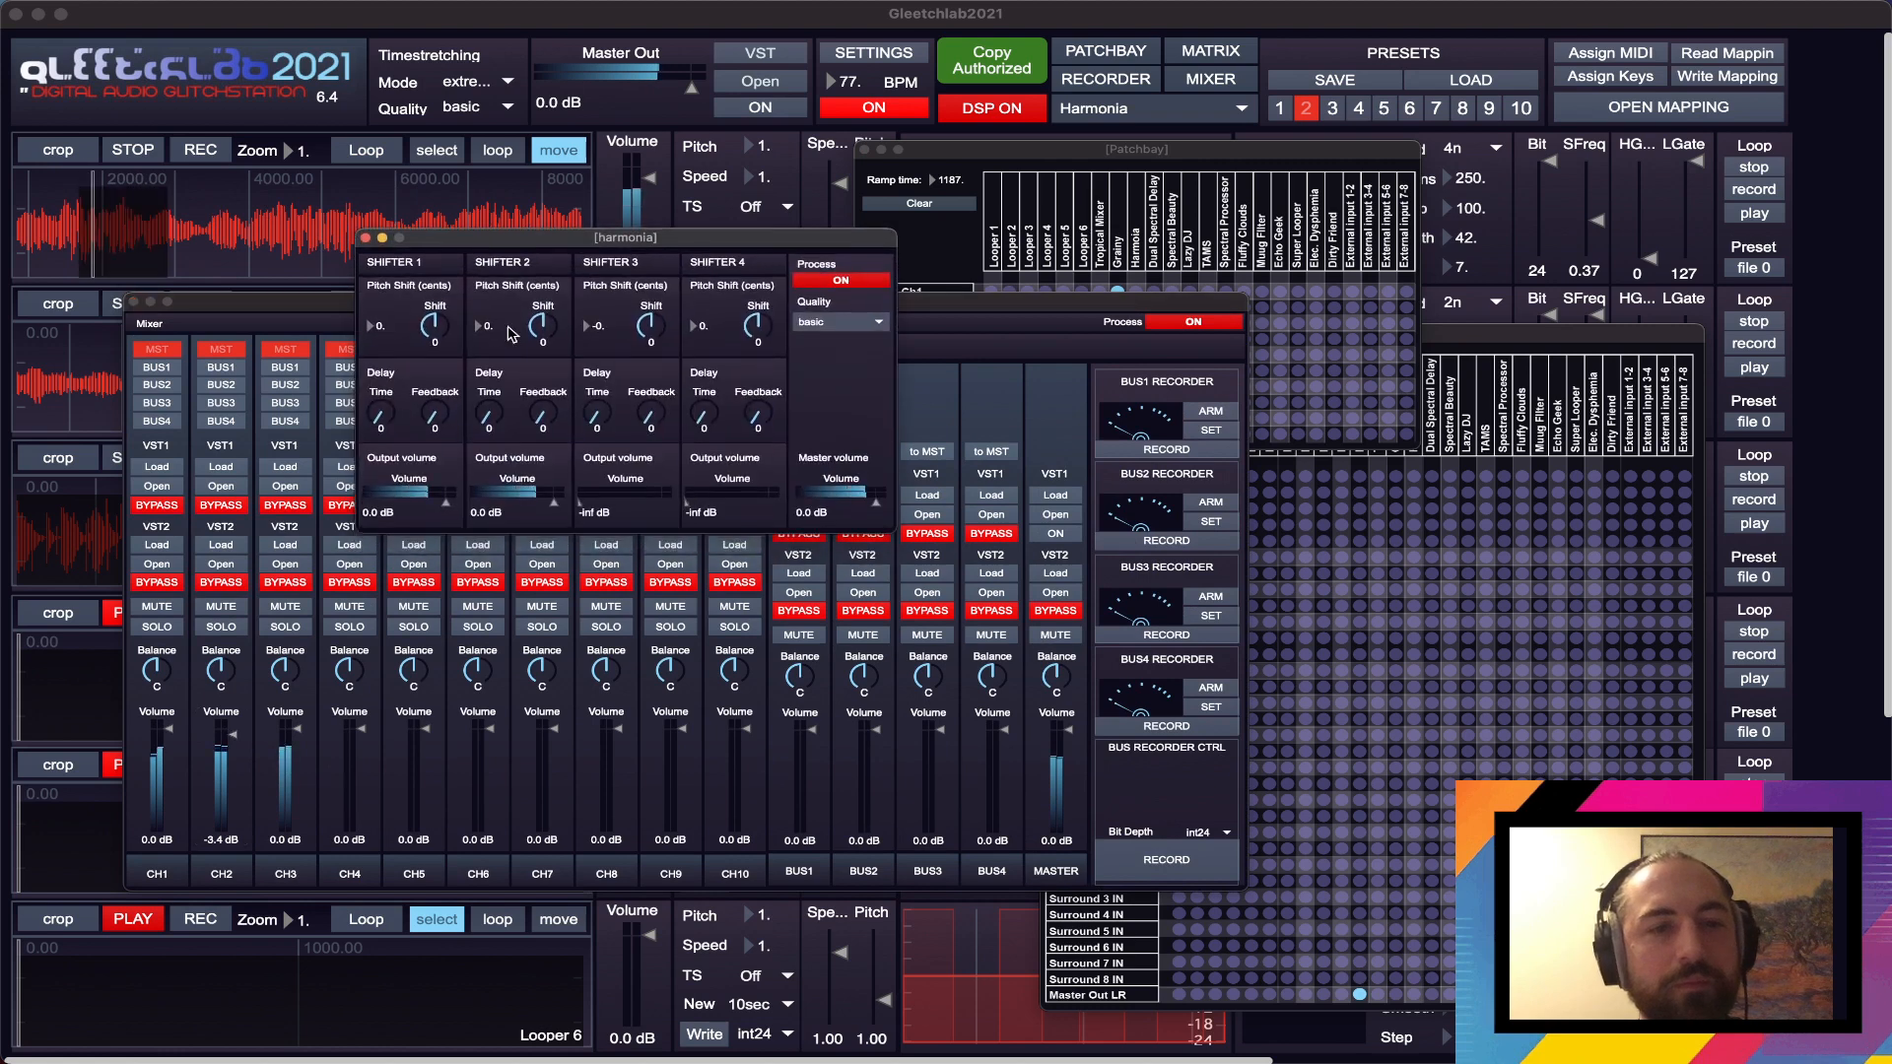
{"action": "left_click", "coordinate": [235, 747]}
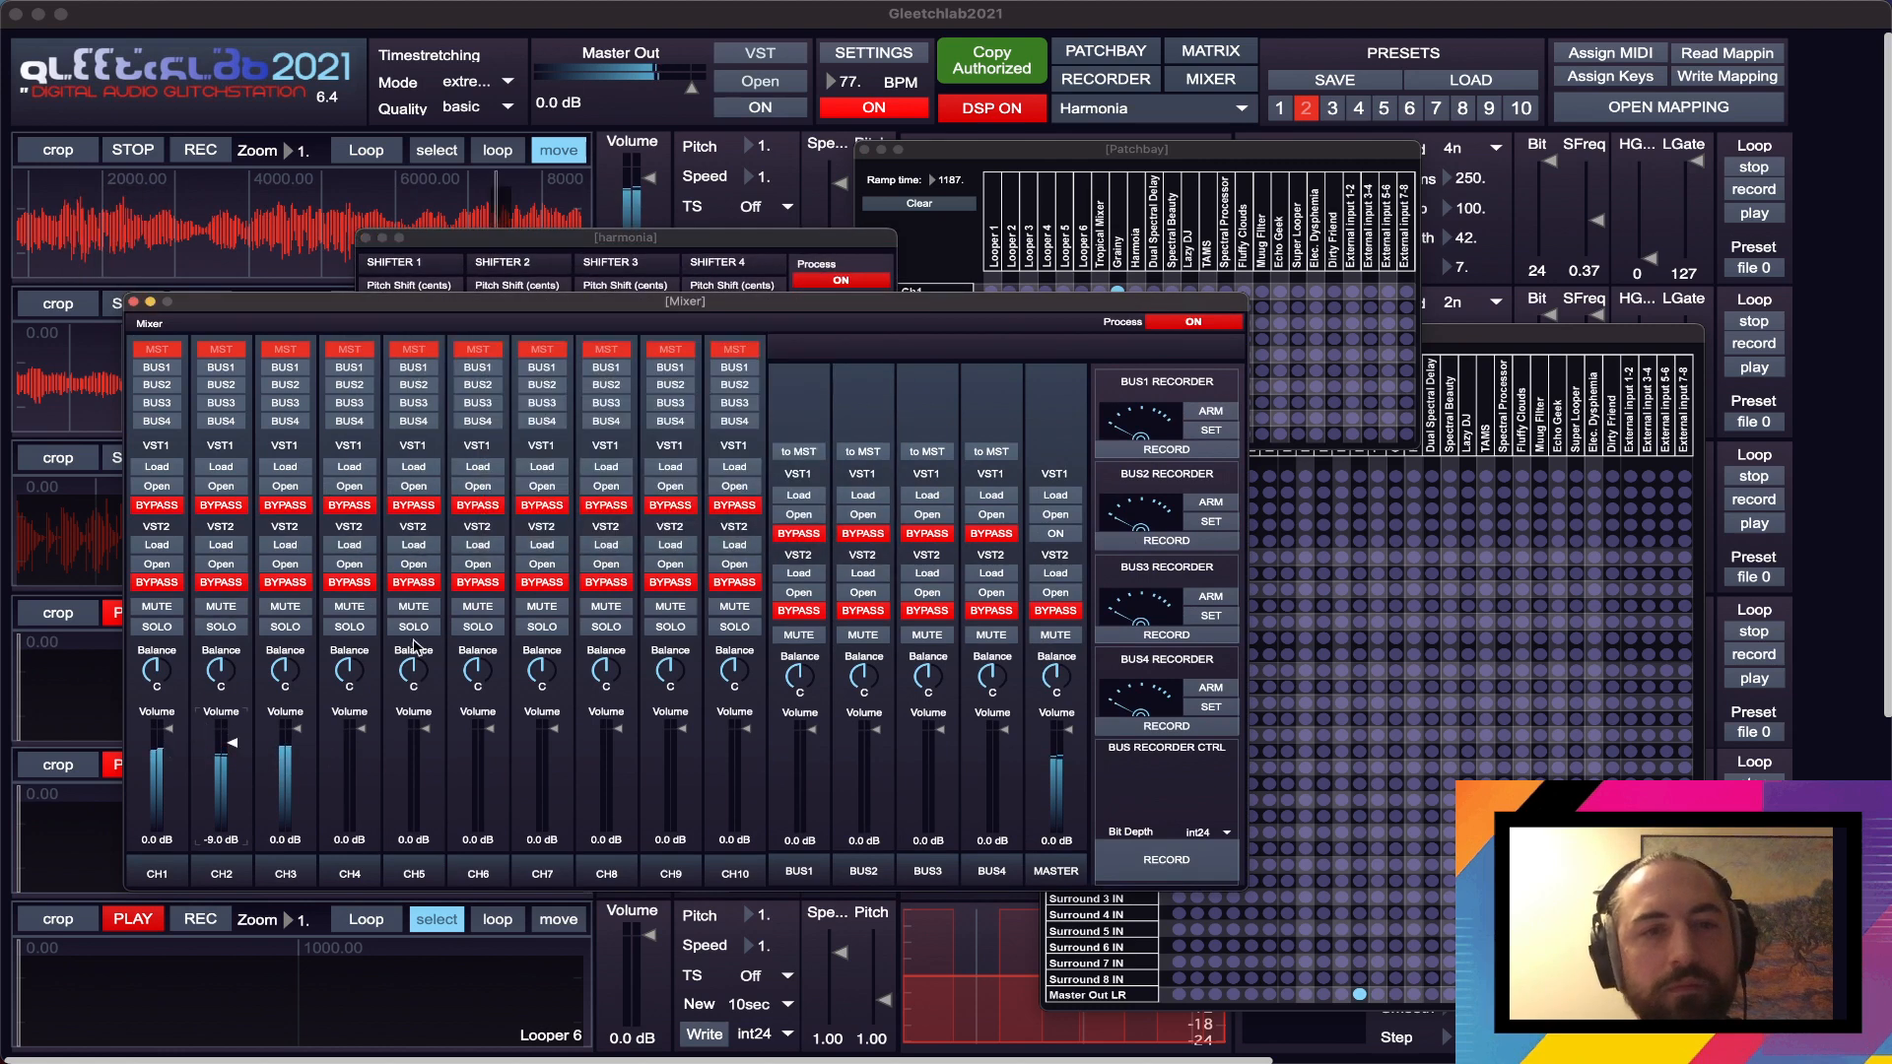
{"action": "left_click", "coordinate": [298, 737]}
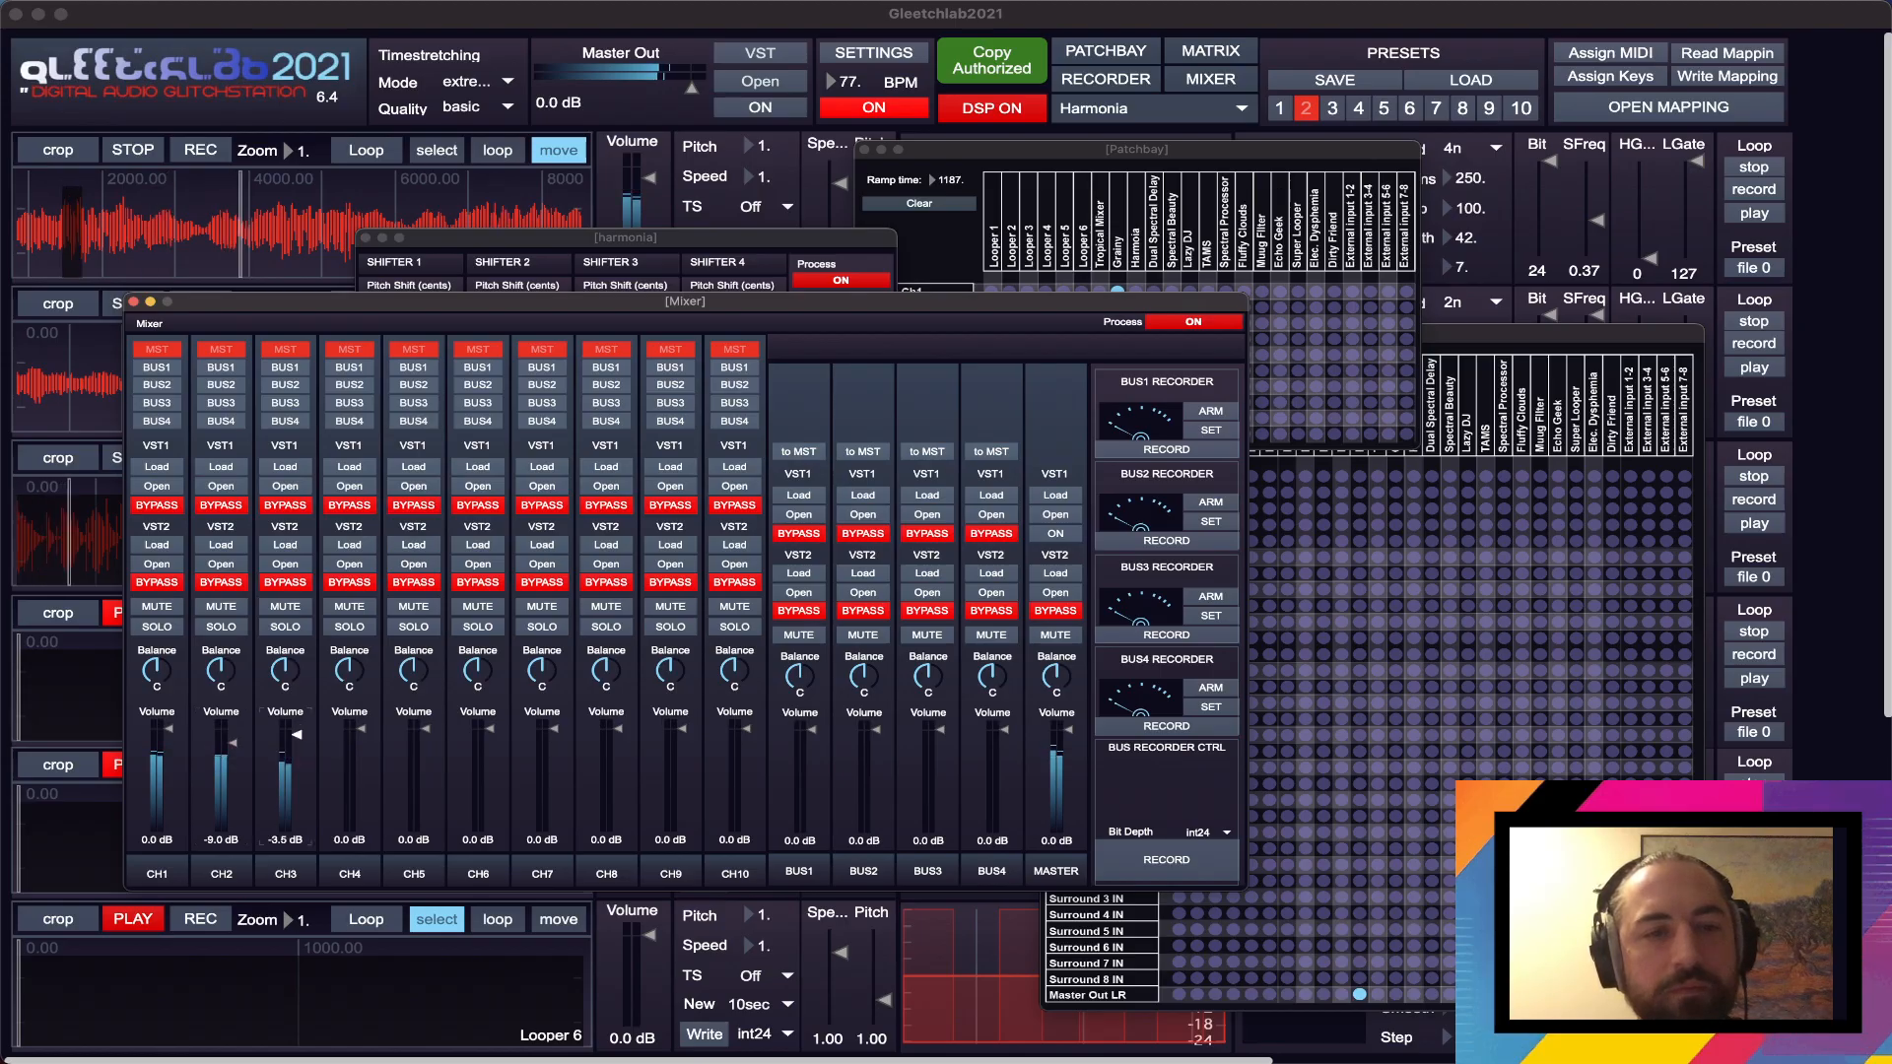
{"action": "left_click_drag", "start_coordinate": [298, 736], "coordinate": [297, 740]}
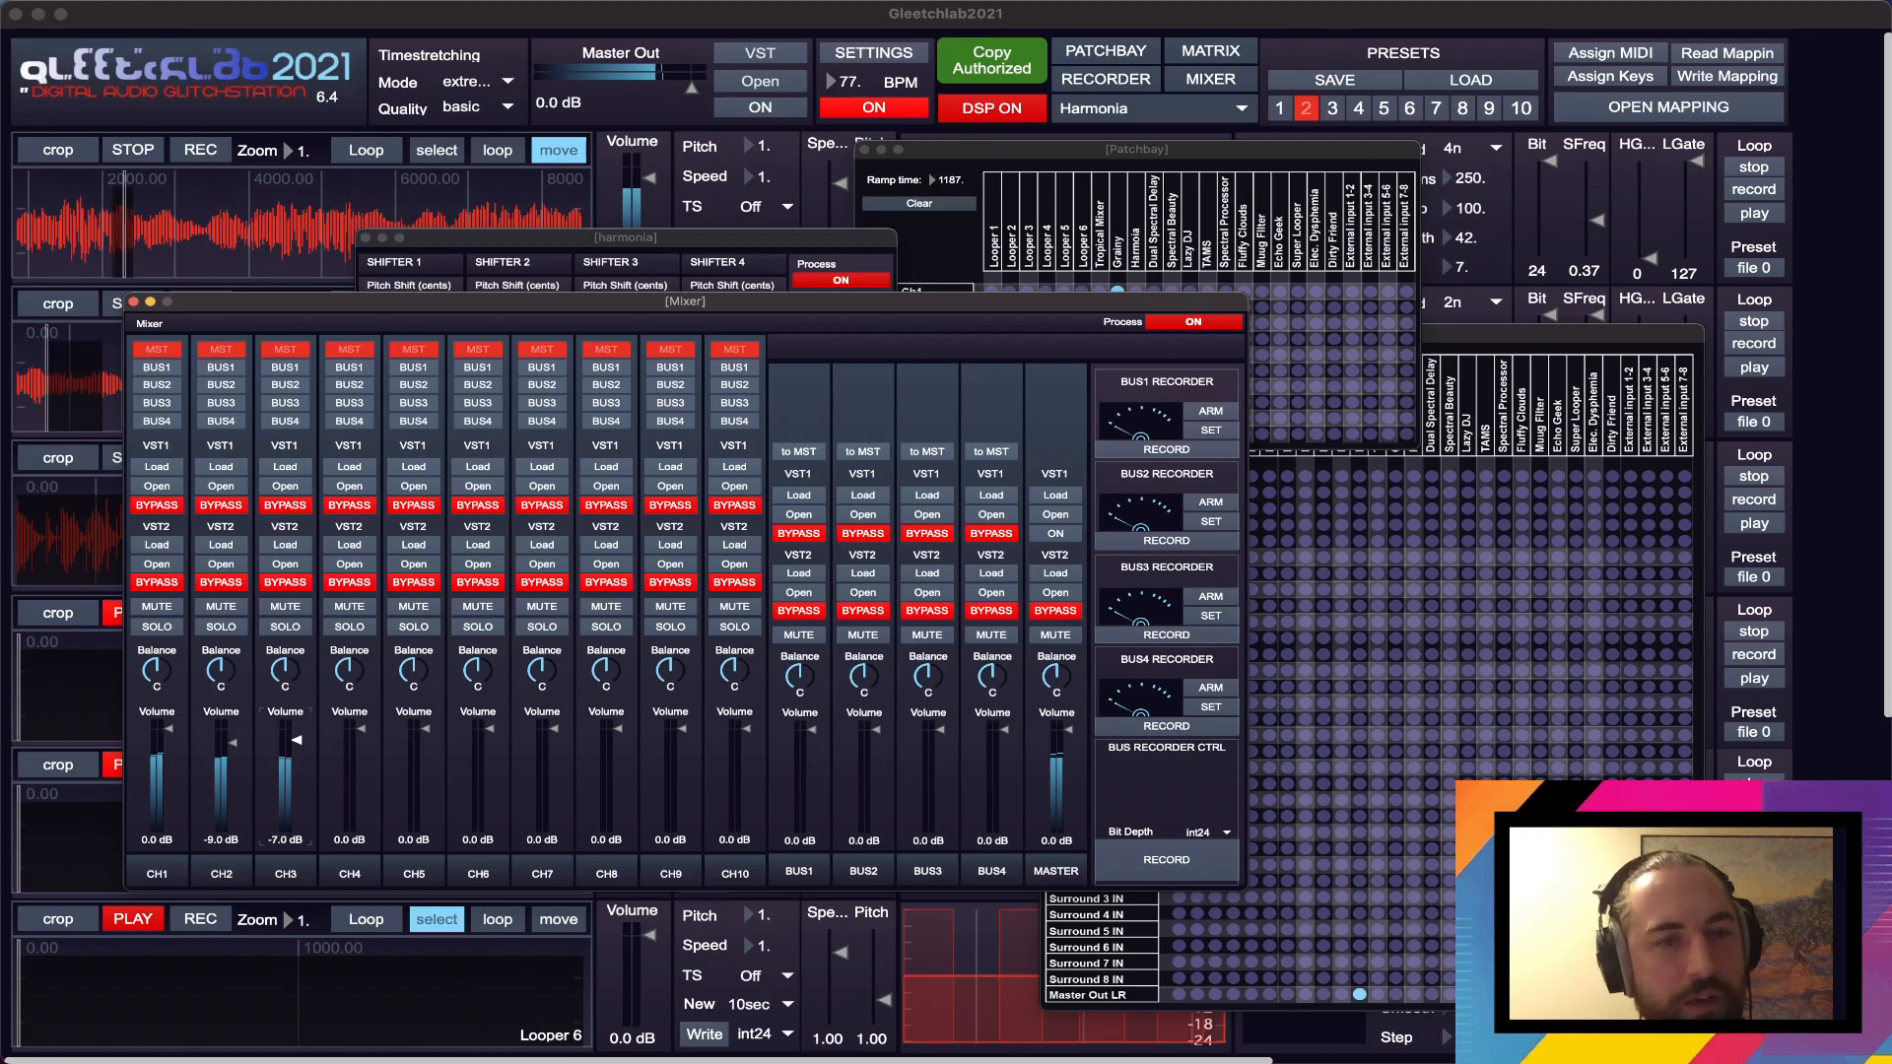
{"action": "left_click", "coordinate": [246, 761]}
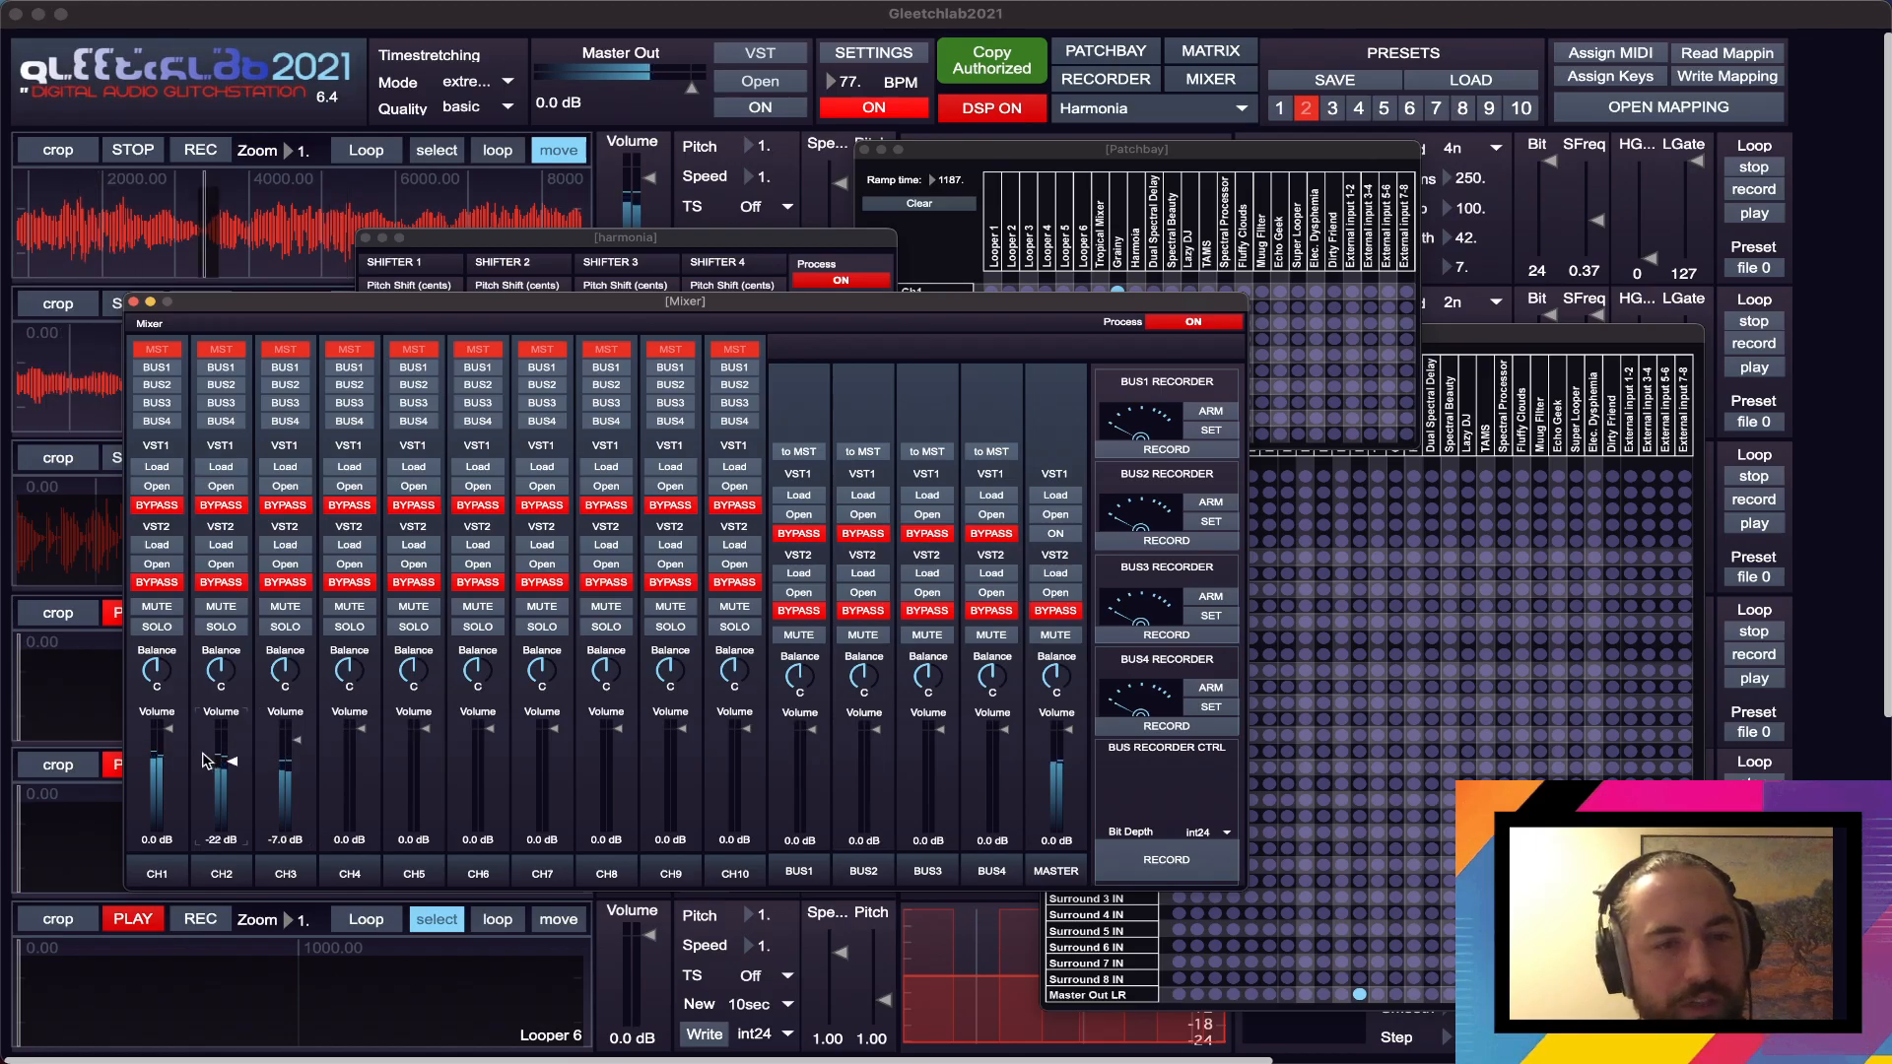
{"action": "left_click_drag", "start_coordinate": [169, 734], "coordinate": [168, 740]}
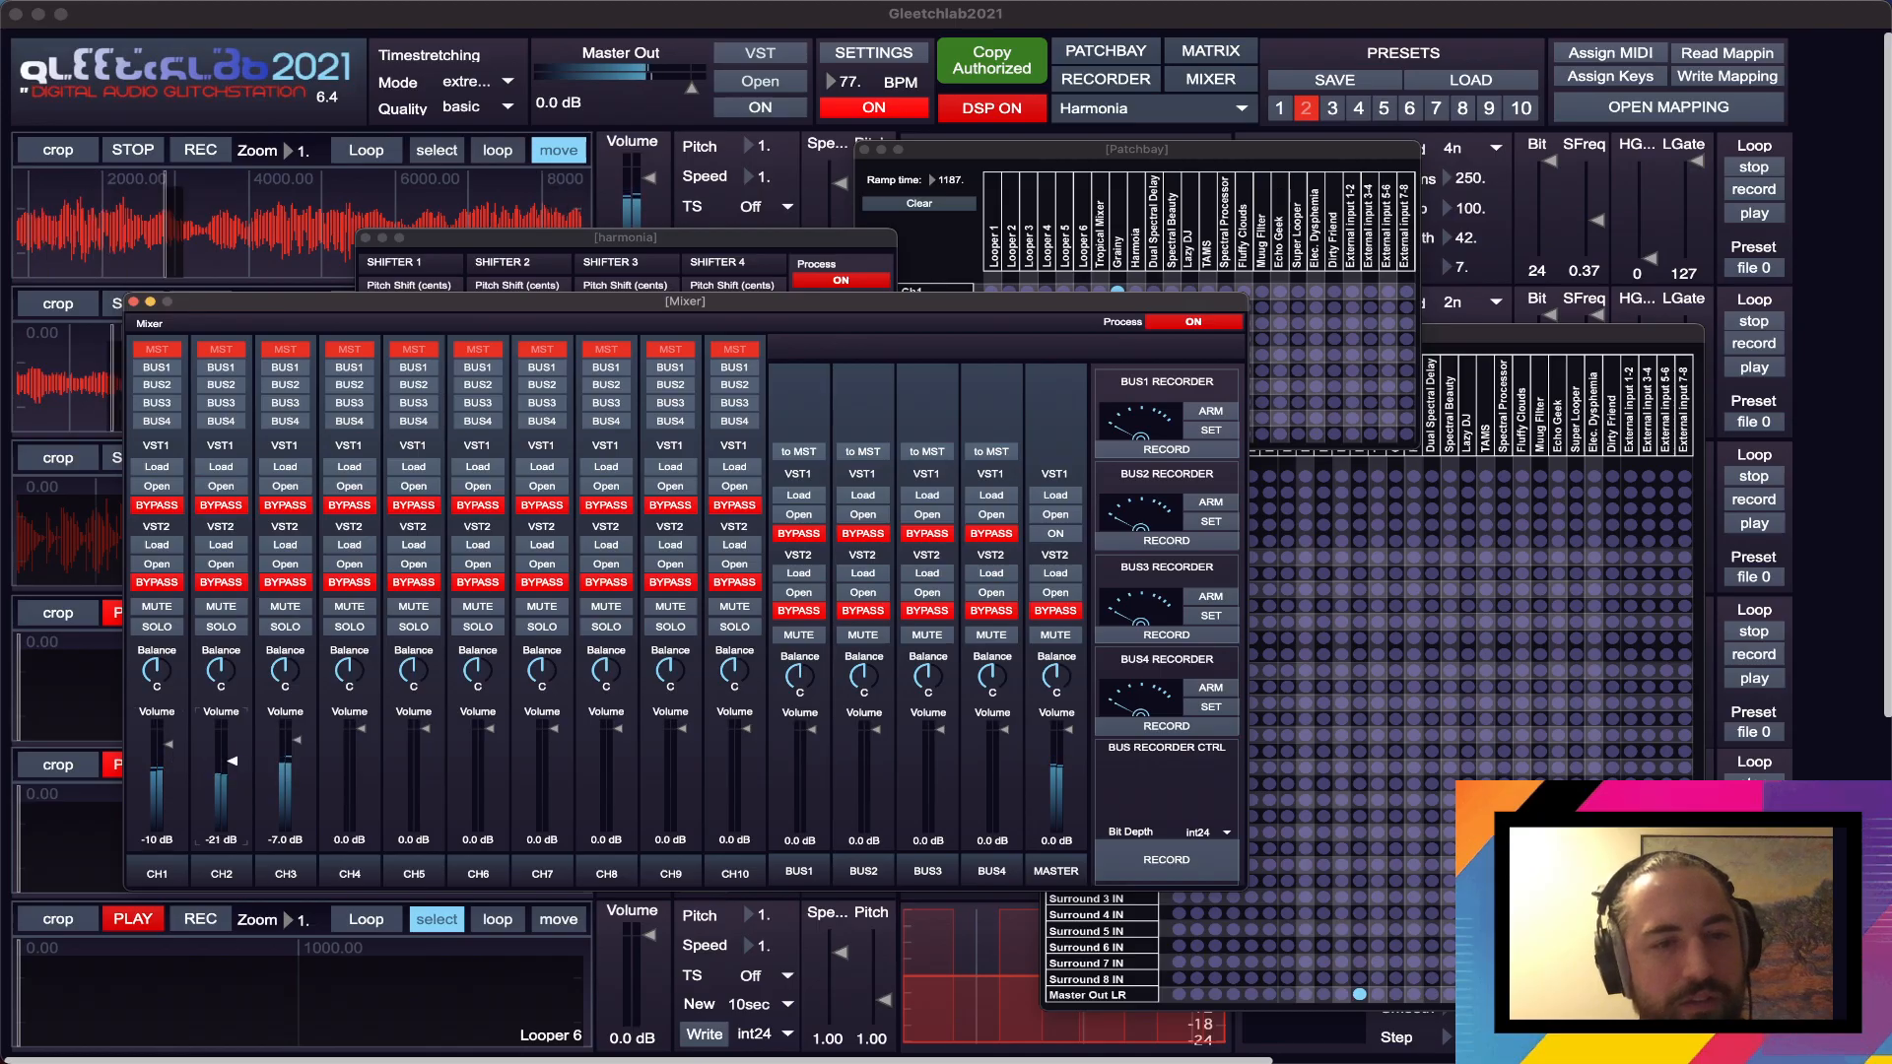
{"action": "left_click_drag", "start_coordinate": [219, 767], "coordinate": [219, 764]}
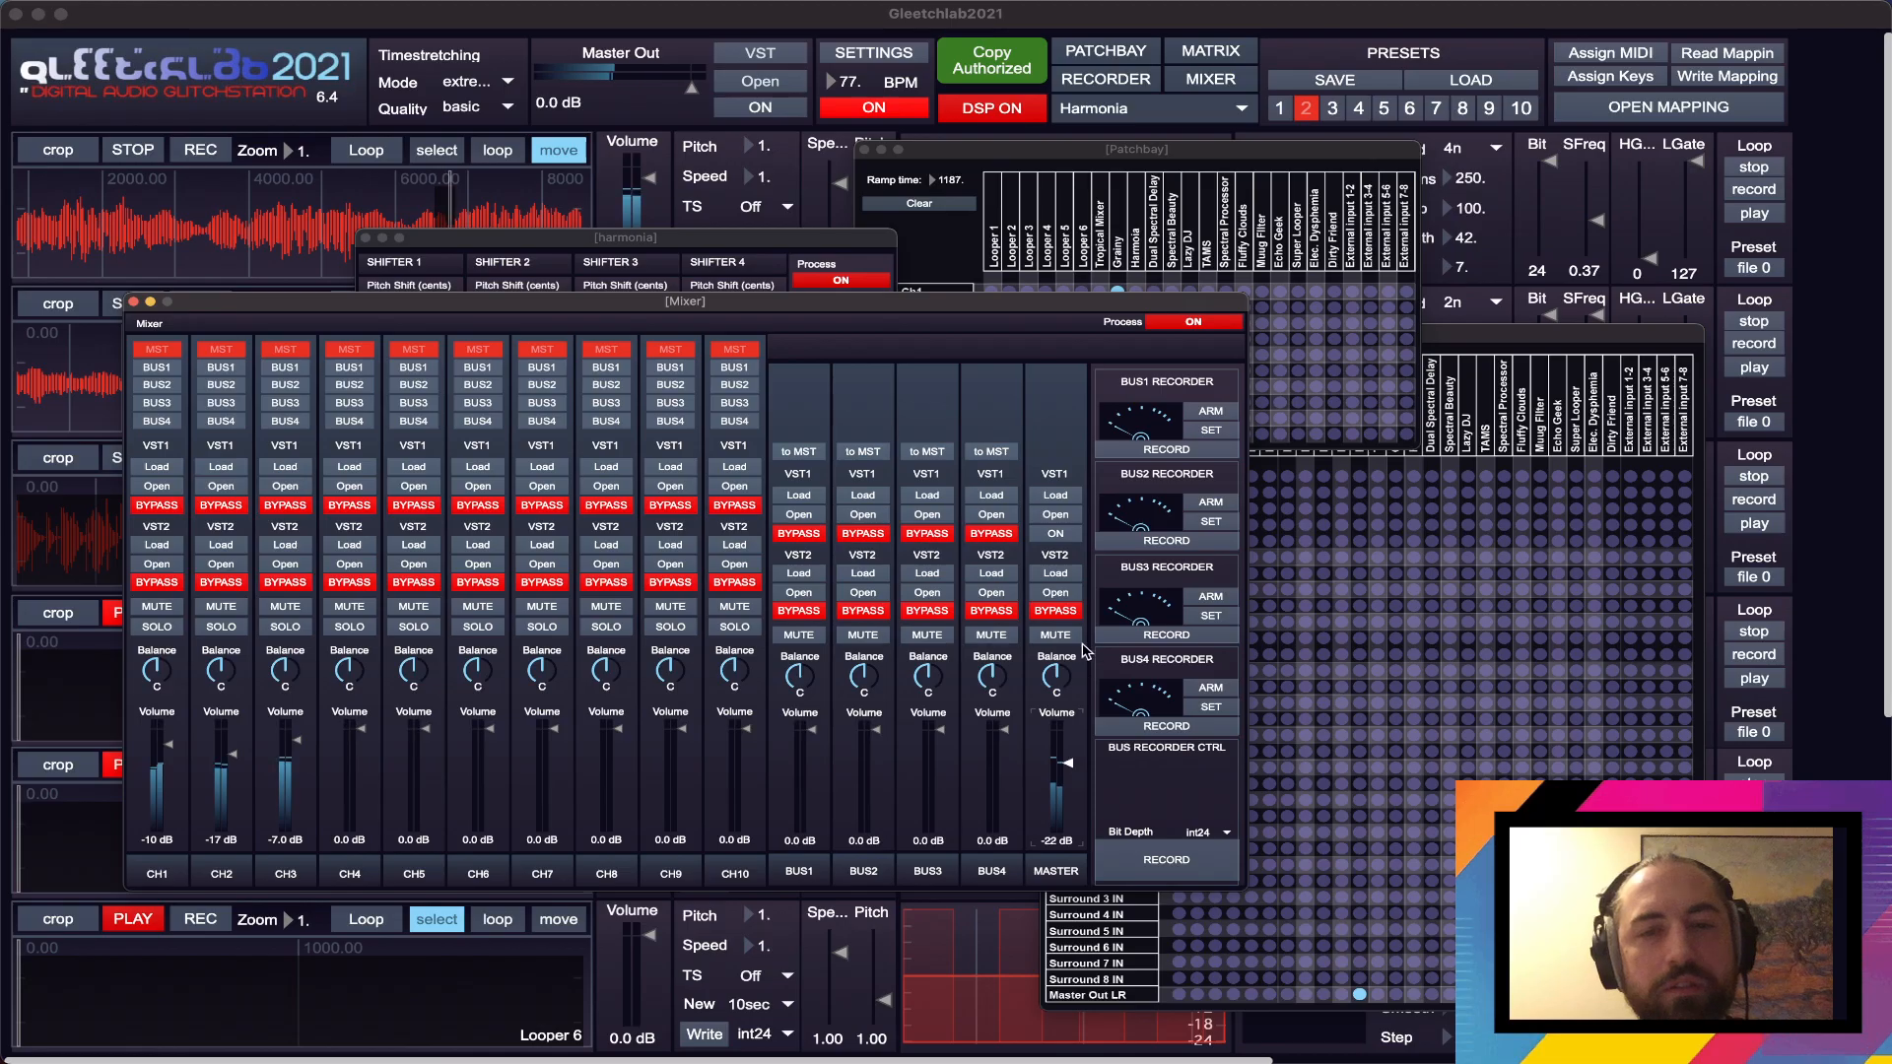
- Take the master channel's VST2 out of bypass, set the master volume to 2.0 dB, and close the ADClip8 window
{"action": "left_click", "coordinate": [1073, 613]}
{"action": "left_click_drag", "start_coordinate": [1065, 768], "coordinate": [1068, 732]}
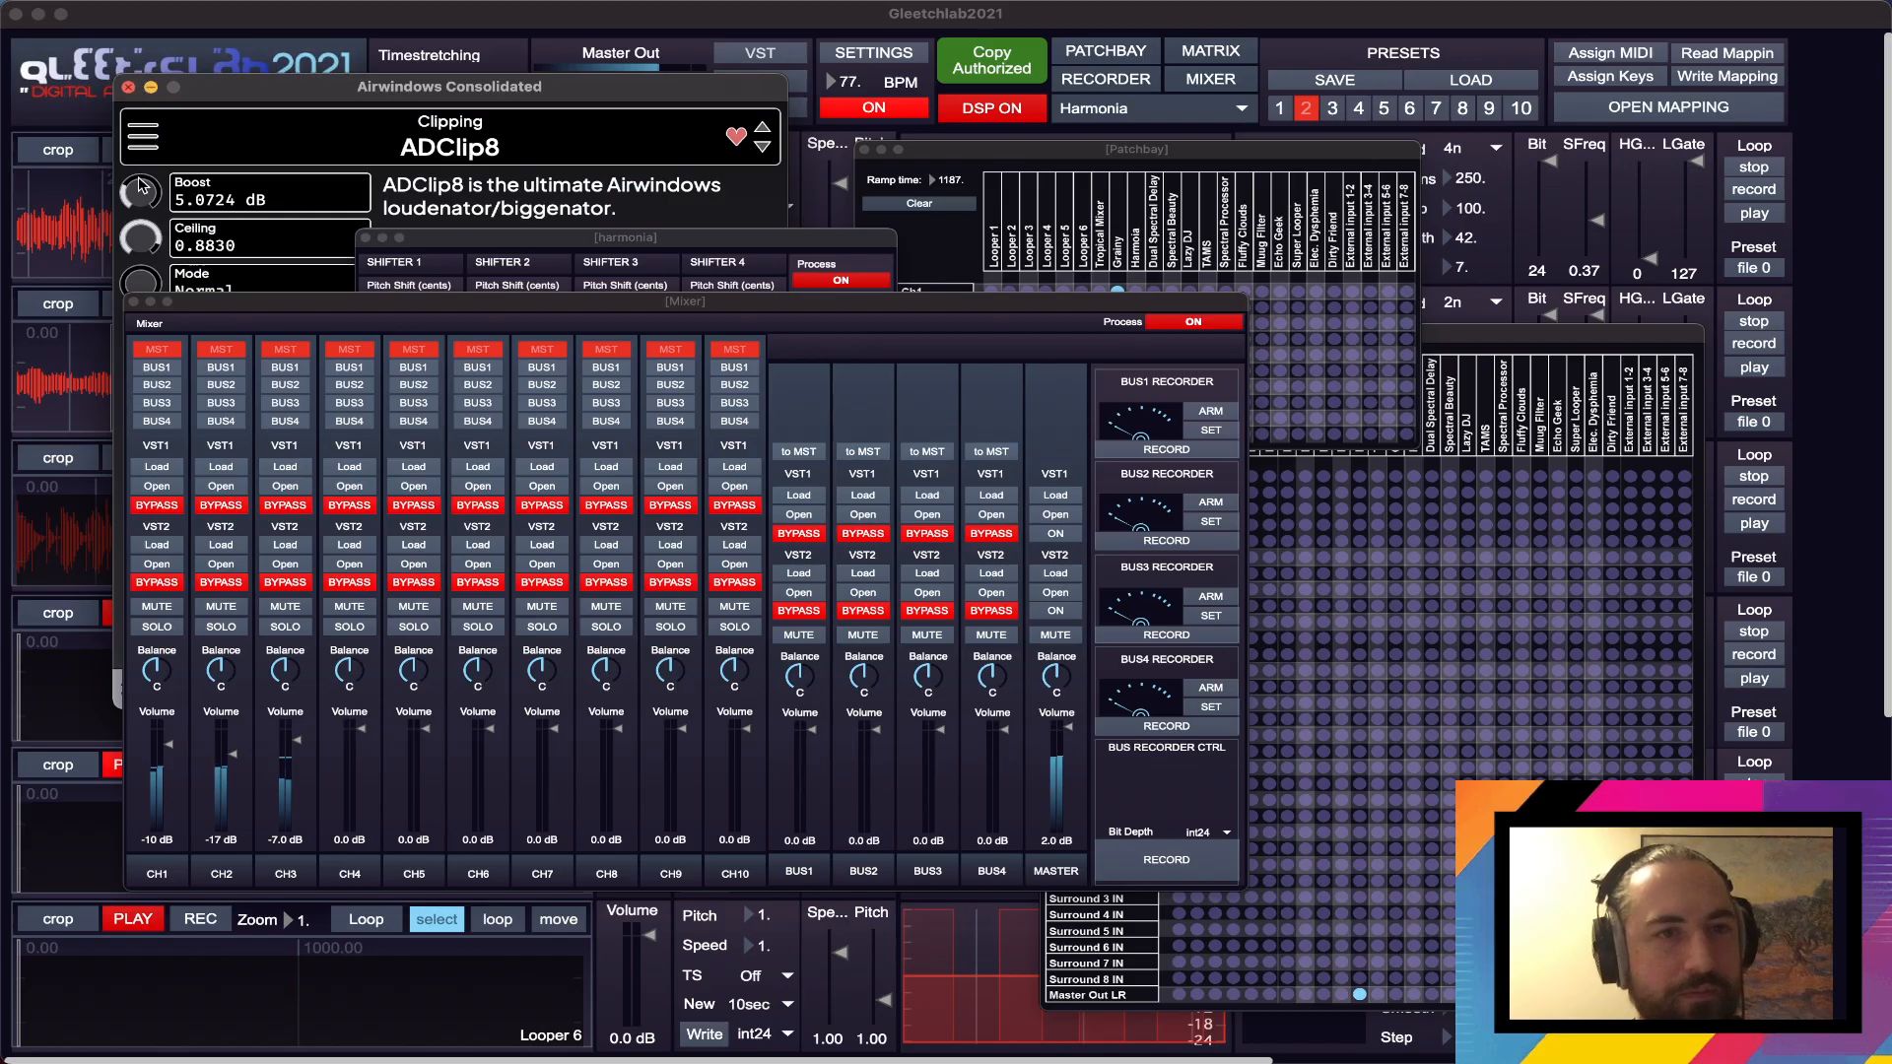
{"action": "left_click", "coordinate": [128, 87]}
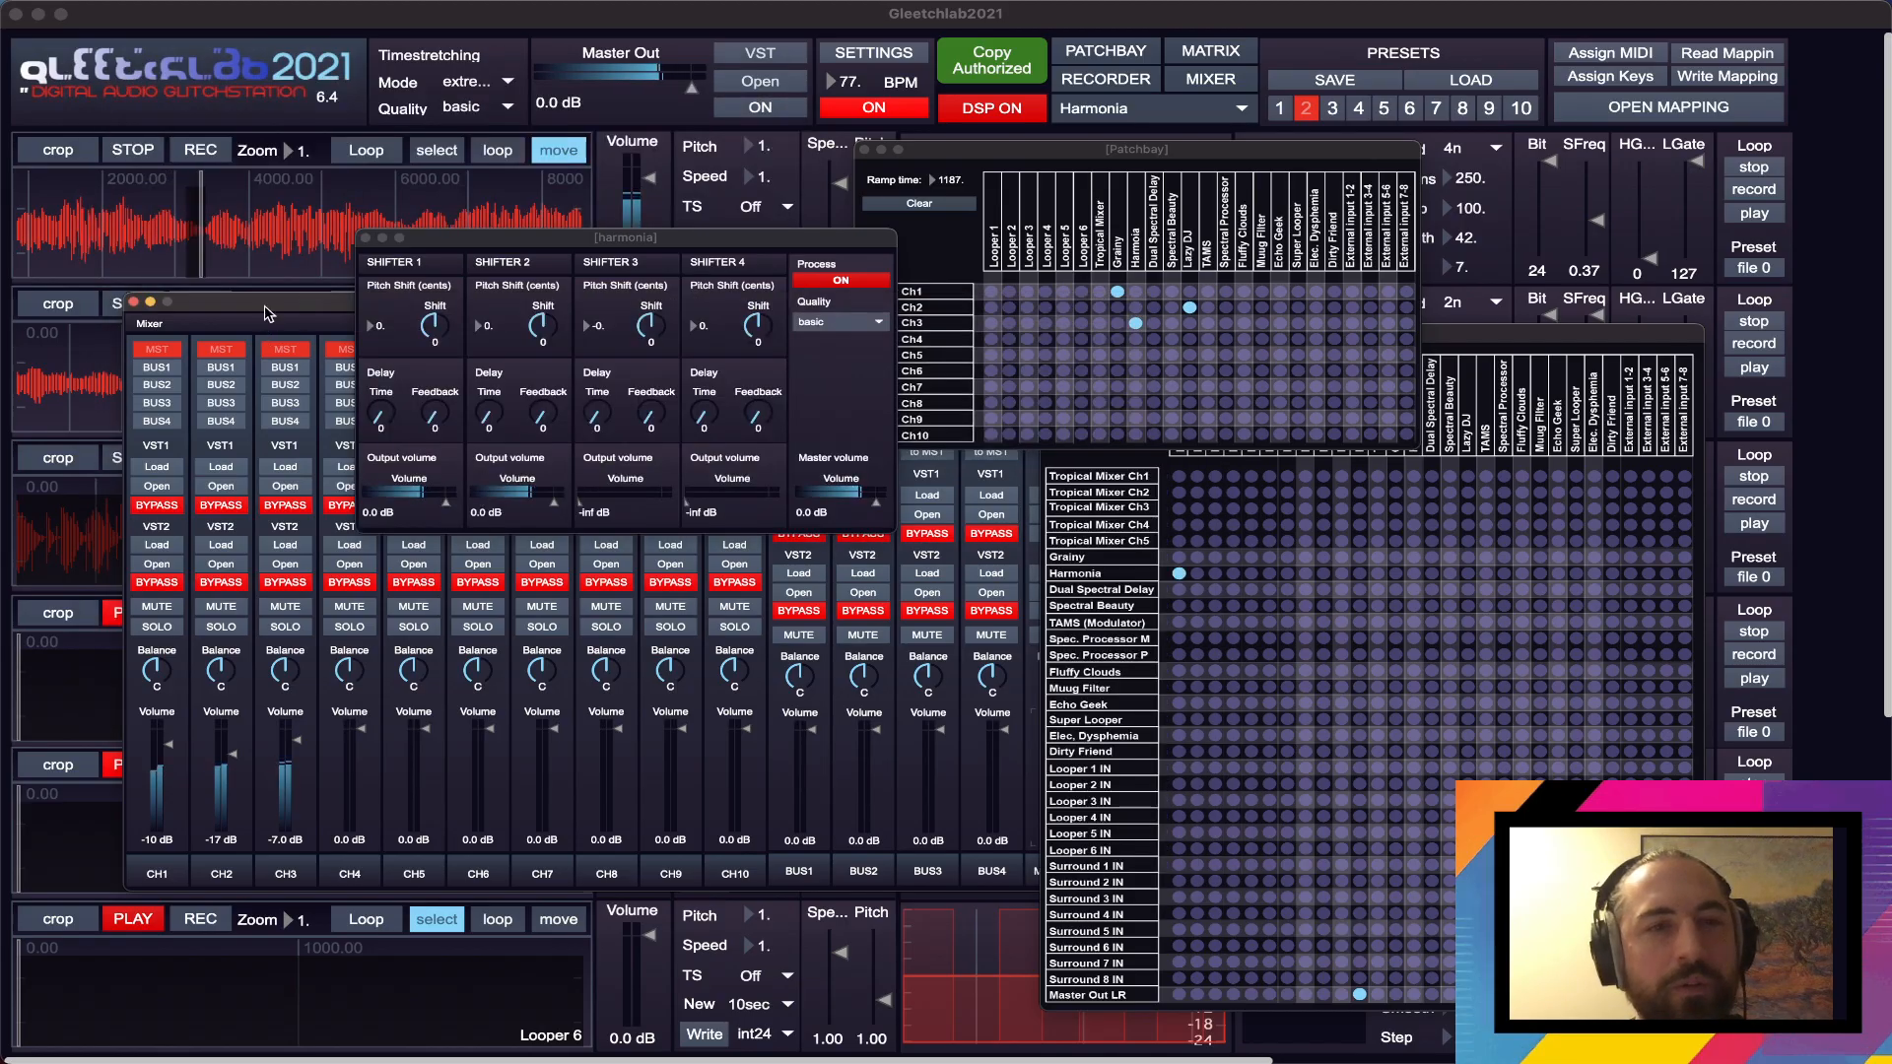
- Move the Mixer off Harmonia and set the pitch shift to -1200 cents on Shifter 1 and 1200 cents on Shifter 2
{"action": "left_click_drag", "start_coordinate": [264, 332], "coordinate": [306, 416]}
{"action": "left_click", "coordinate": [439, 342]}
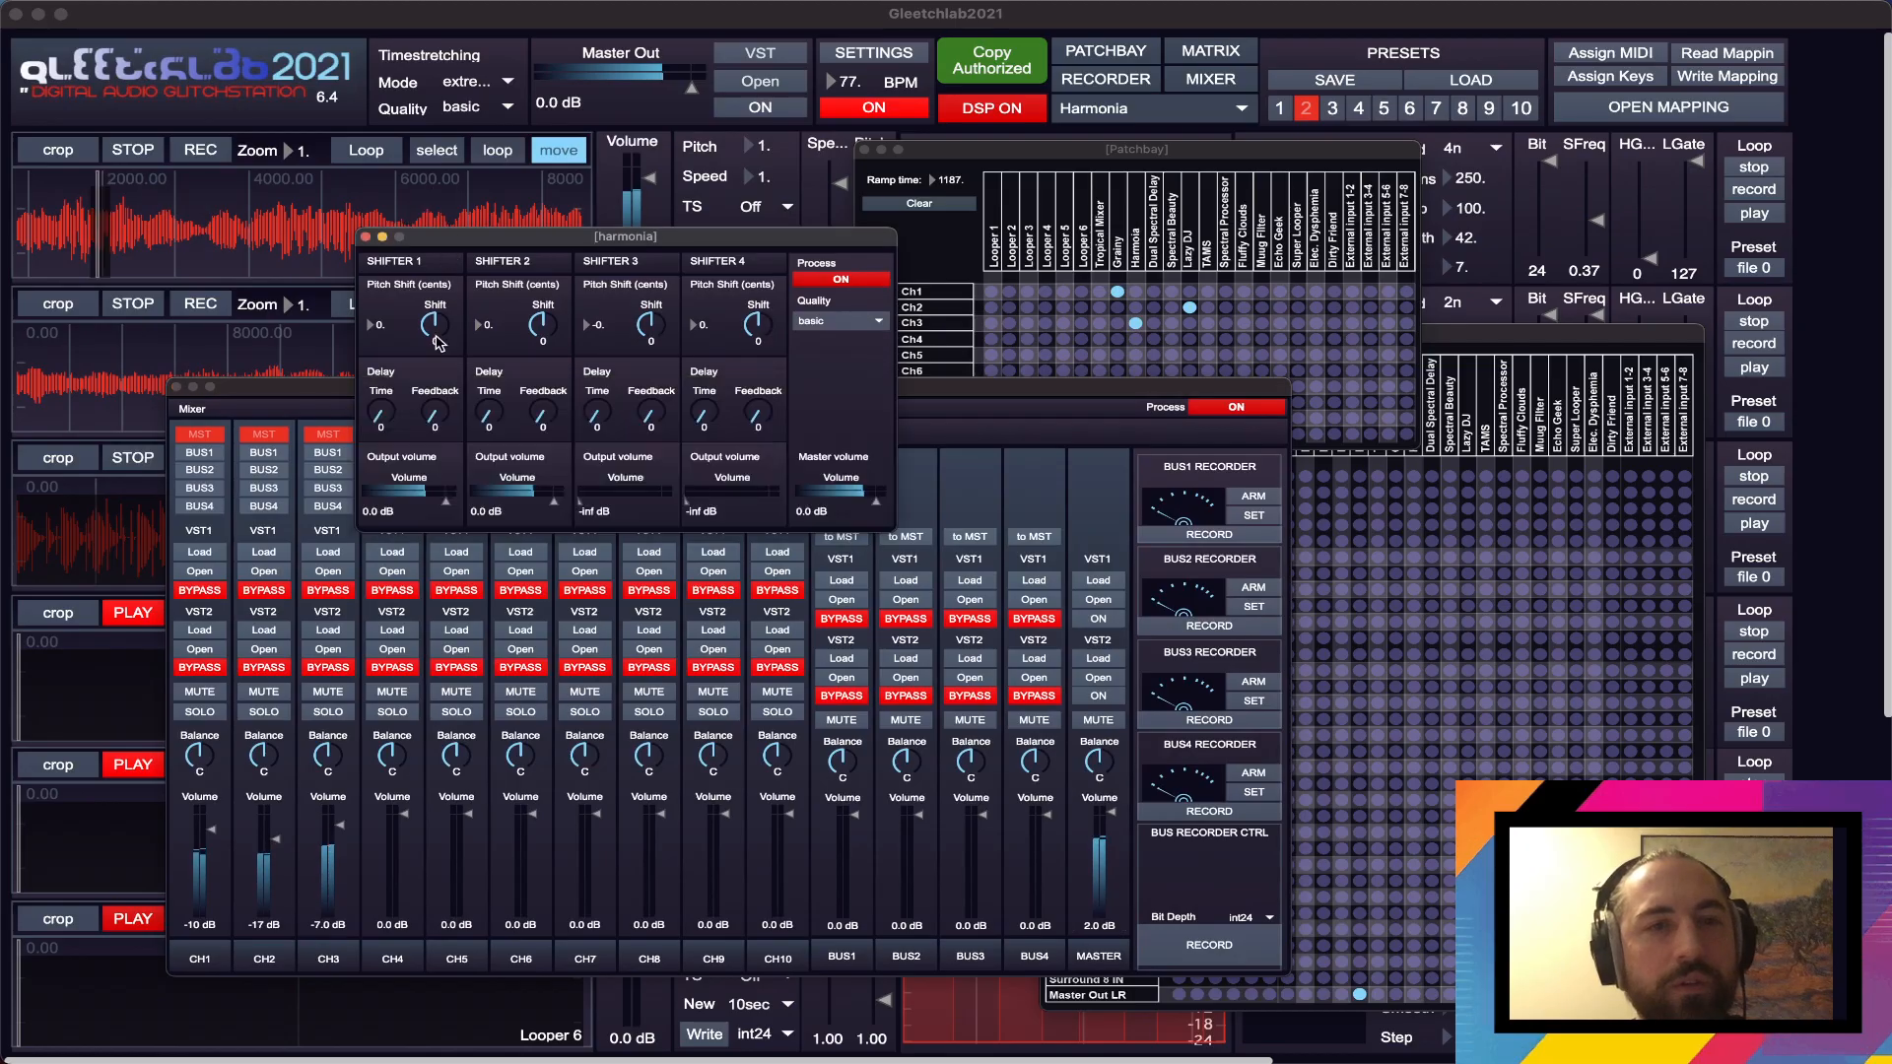
{"action": "left_click_drag", "start_coordinate": [438, 342], "coordinate": [449, 351]}
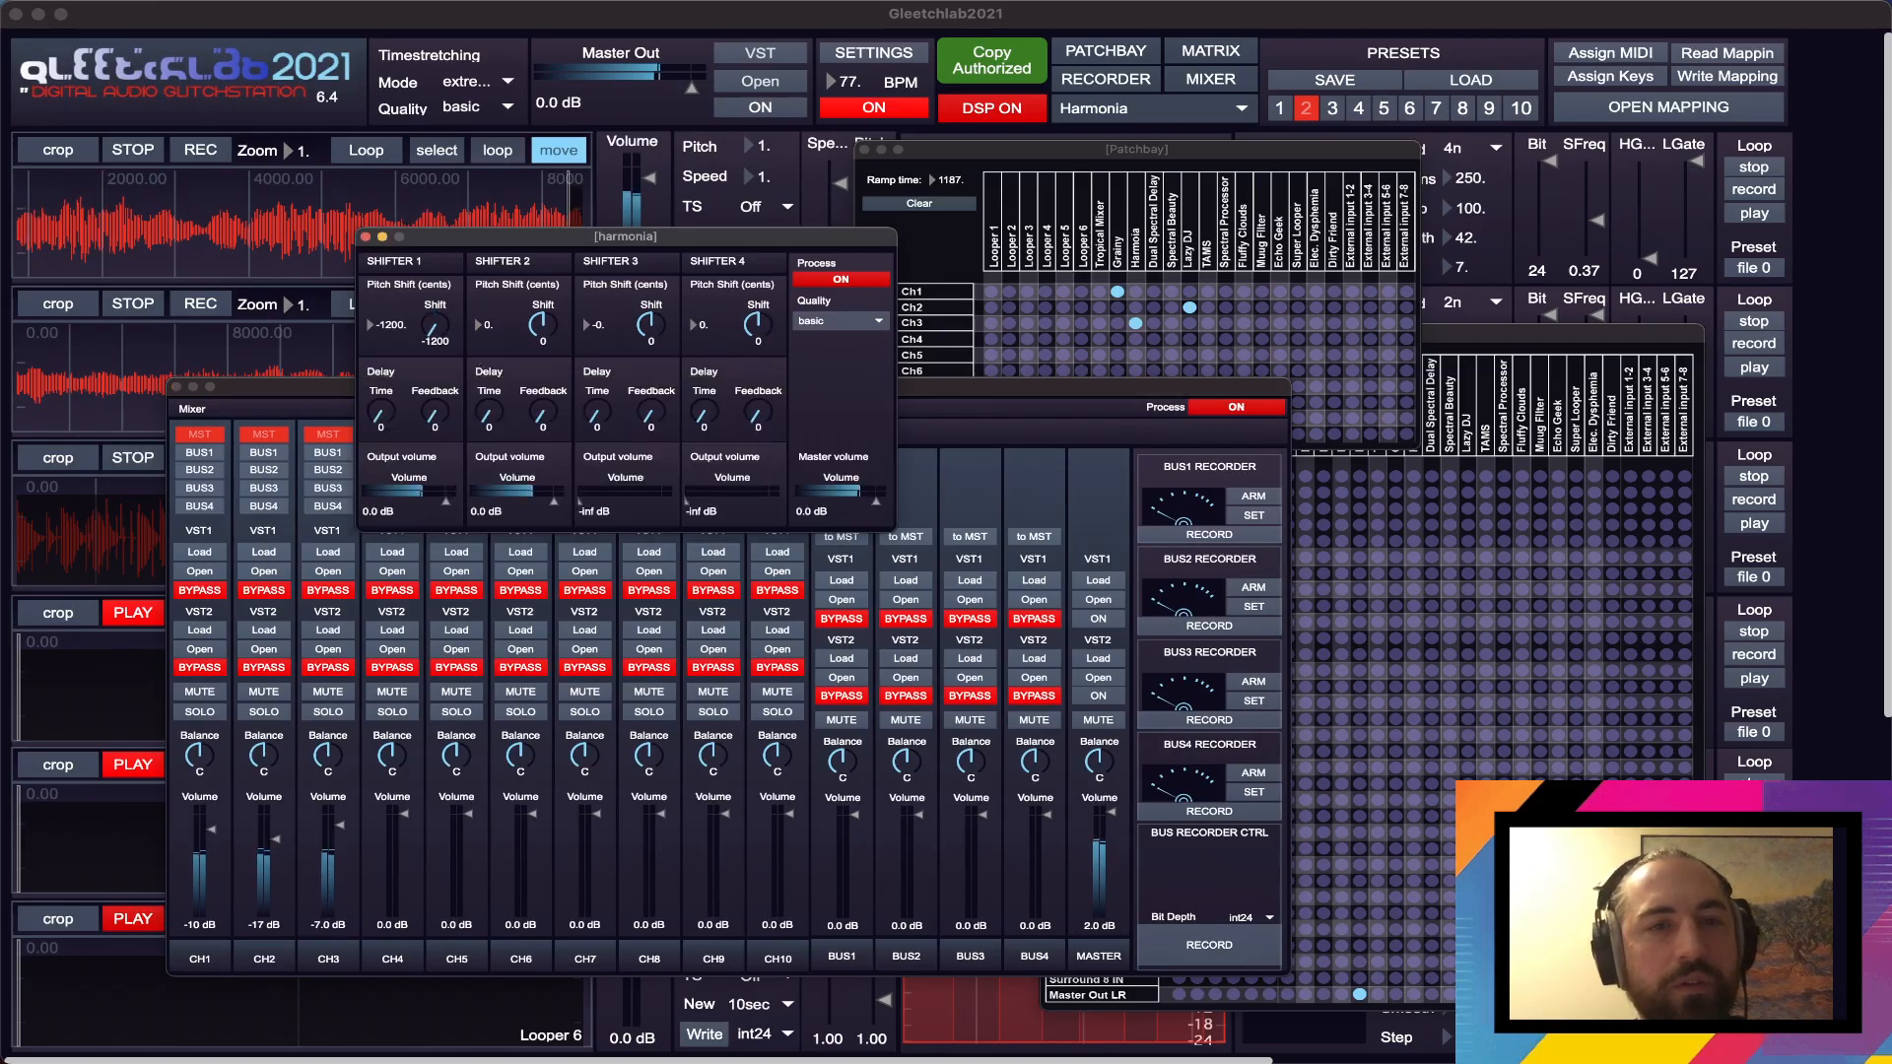
{"action": "left_click_drag", "start_coordinate": [434, 418], "coordinate": [543, 394]}
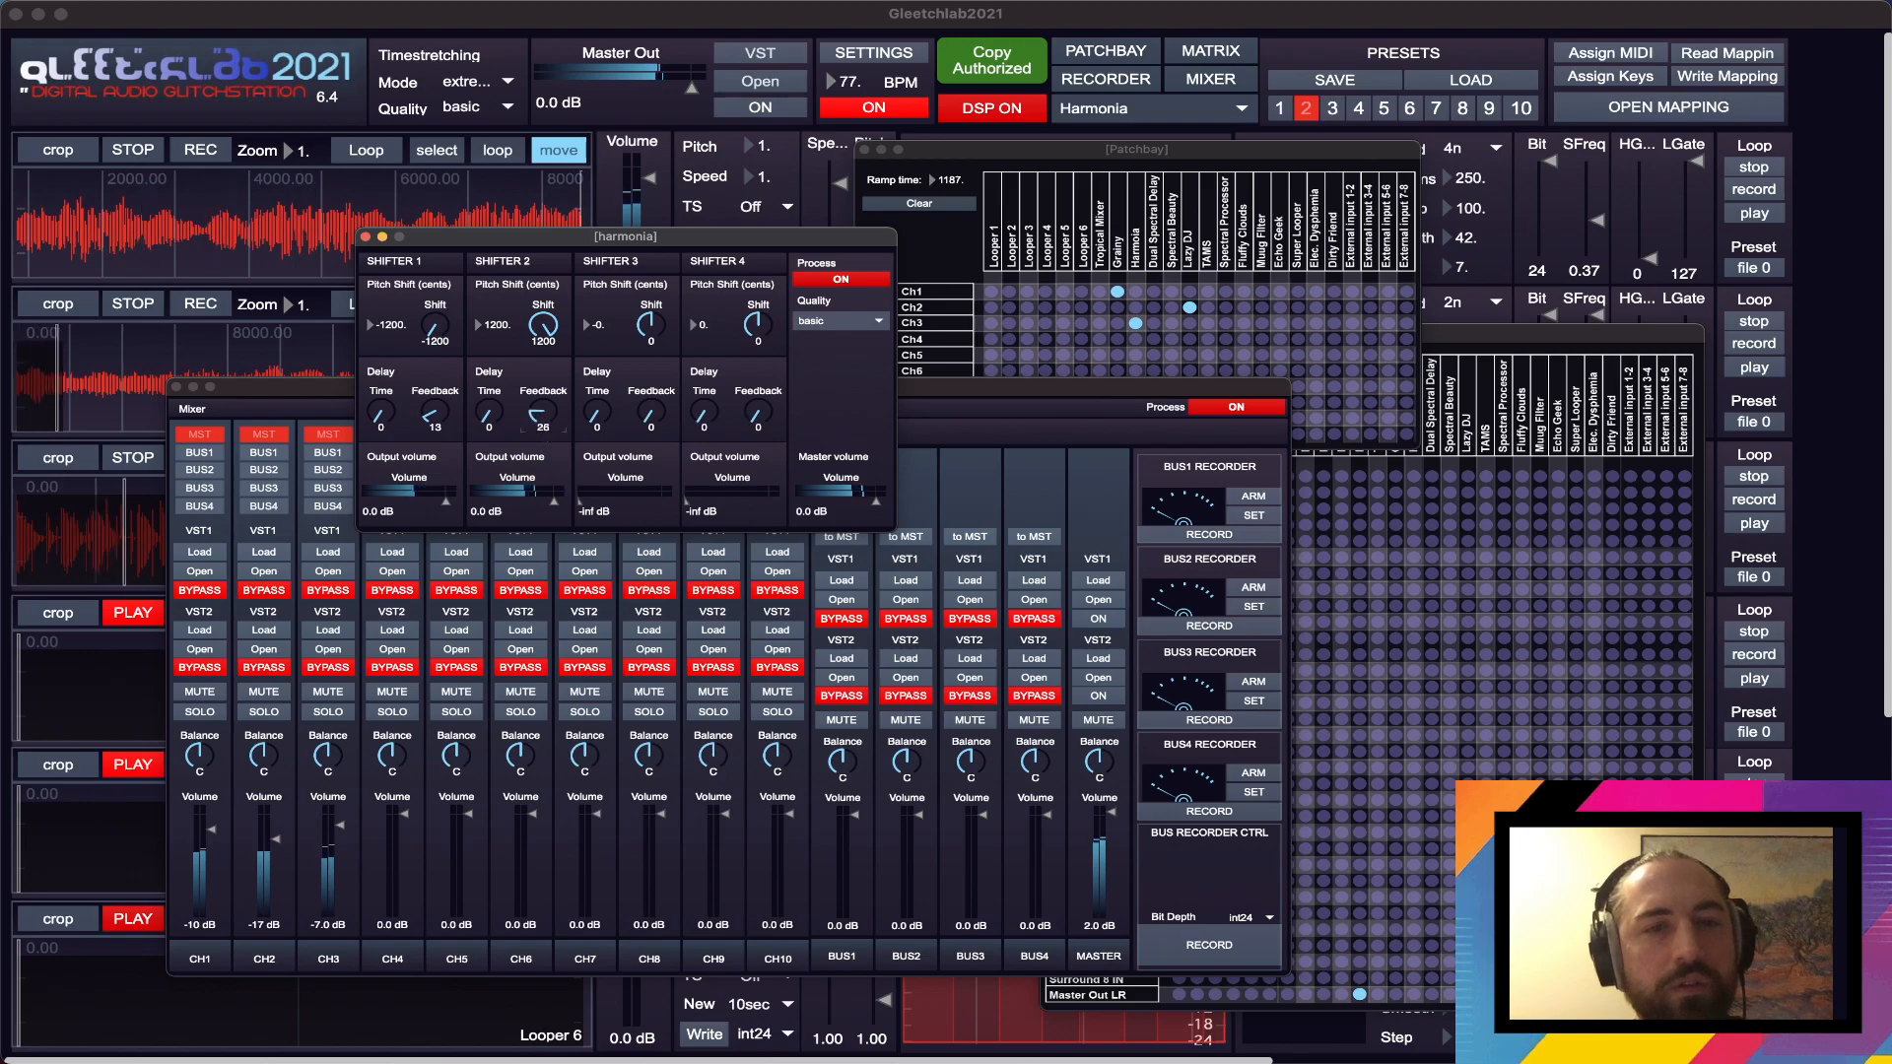
- Set delay time and feedback to 118 and 39 on Shifter 1, 204 and 51 on Shifter 2, with Harmonia's Quality at better
{"action": "left_click_drag", "start_coordinate": [432, 418], "coordinate": [488, 389]}
{"action": "left_click", "coordinate": [840, 321]}
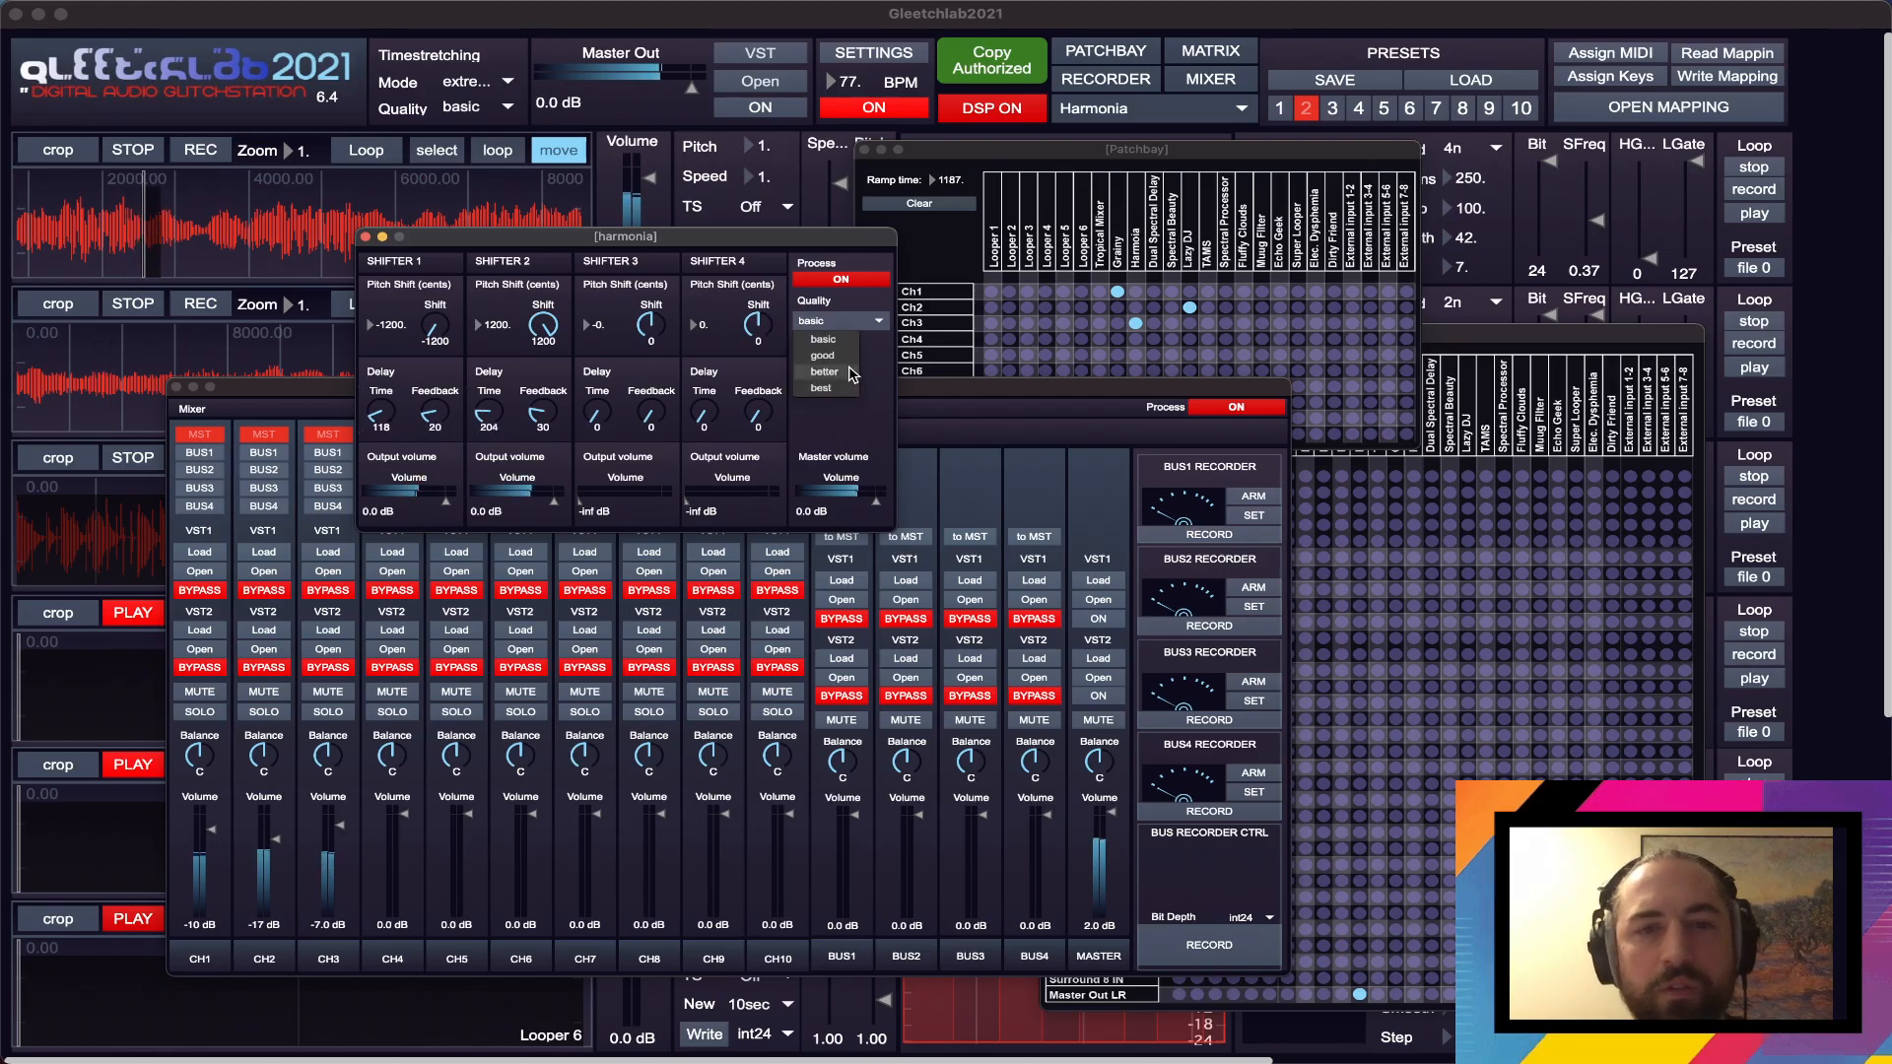
{"action": "left_click", "coordinate": [825, 372]}
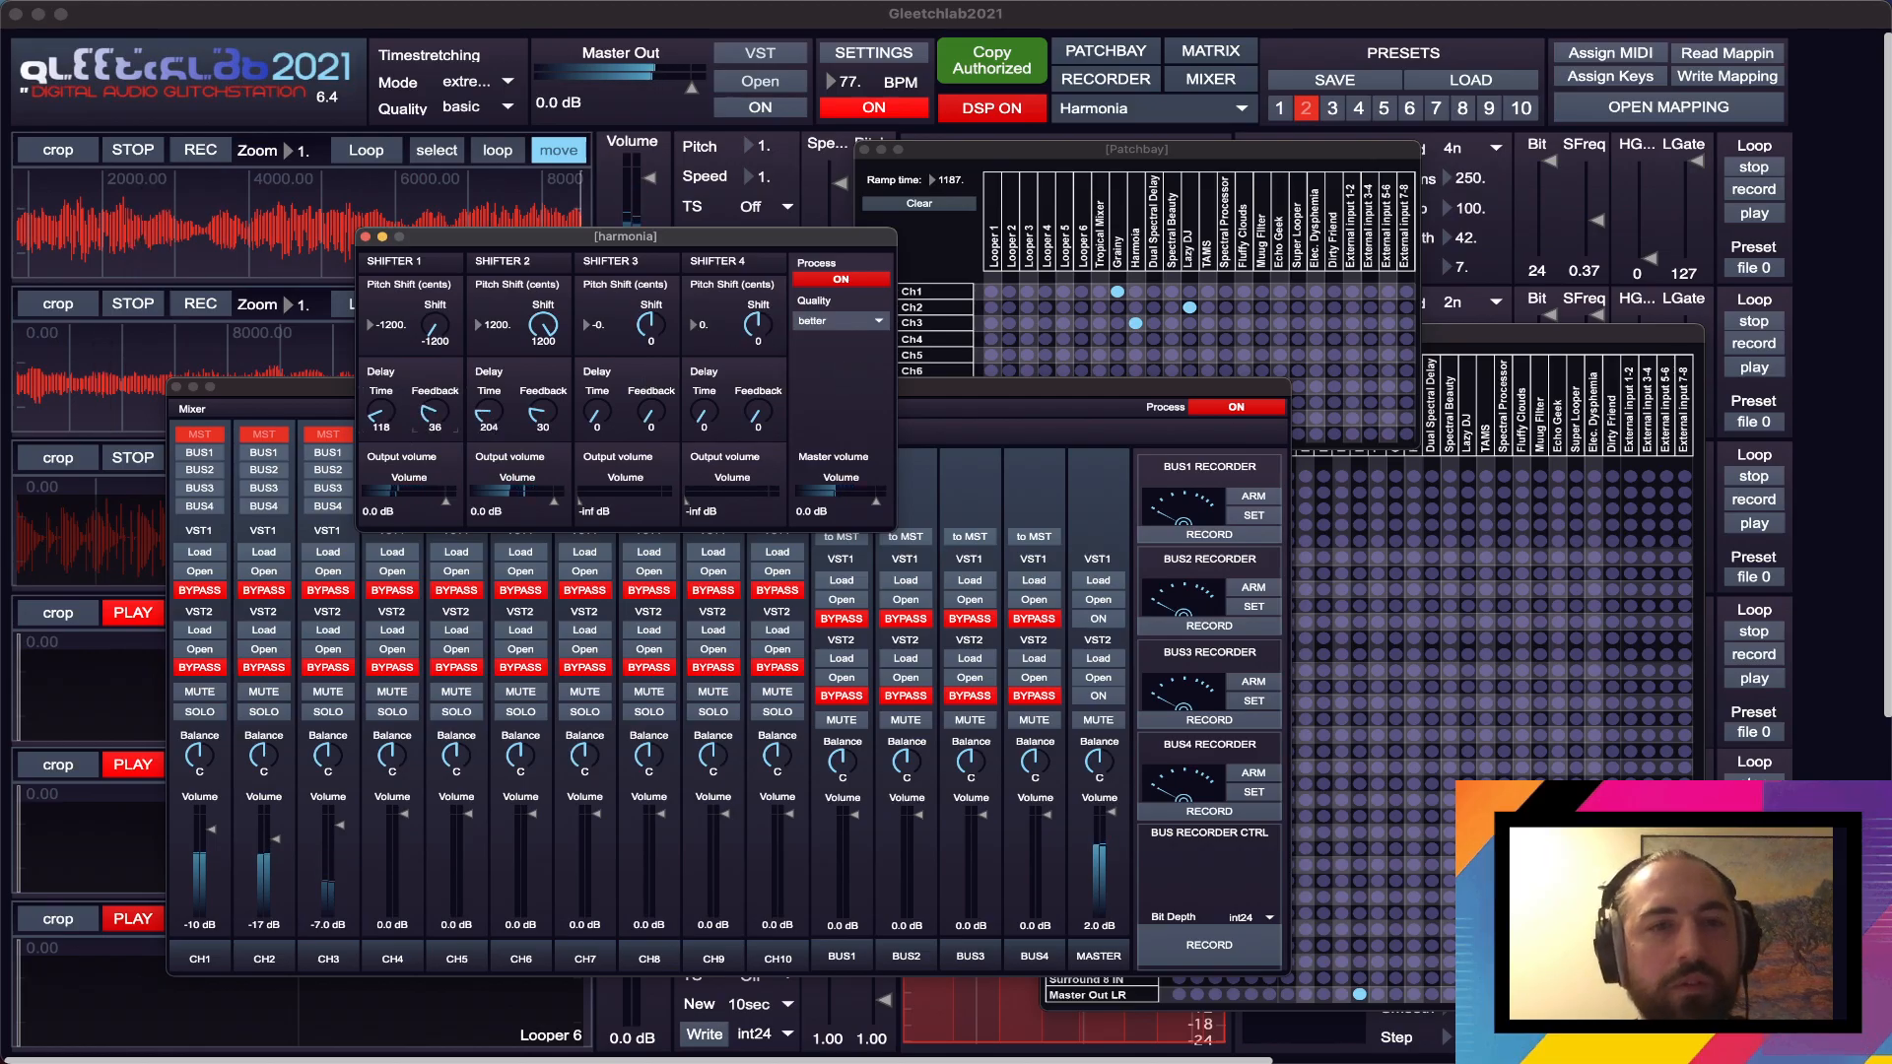
{"action": "left_click_drag", "start_coordinate": [432, 413], "coordinate": [539, 417]}
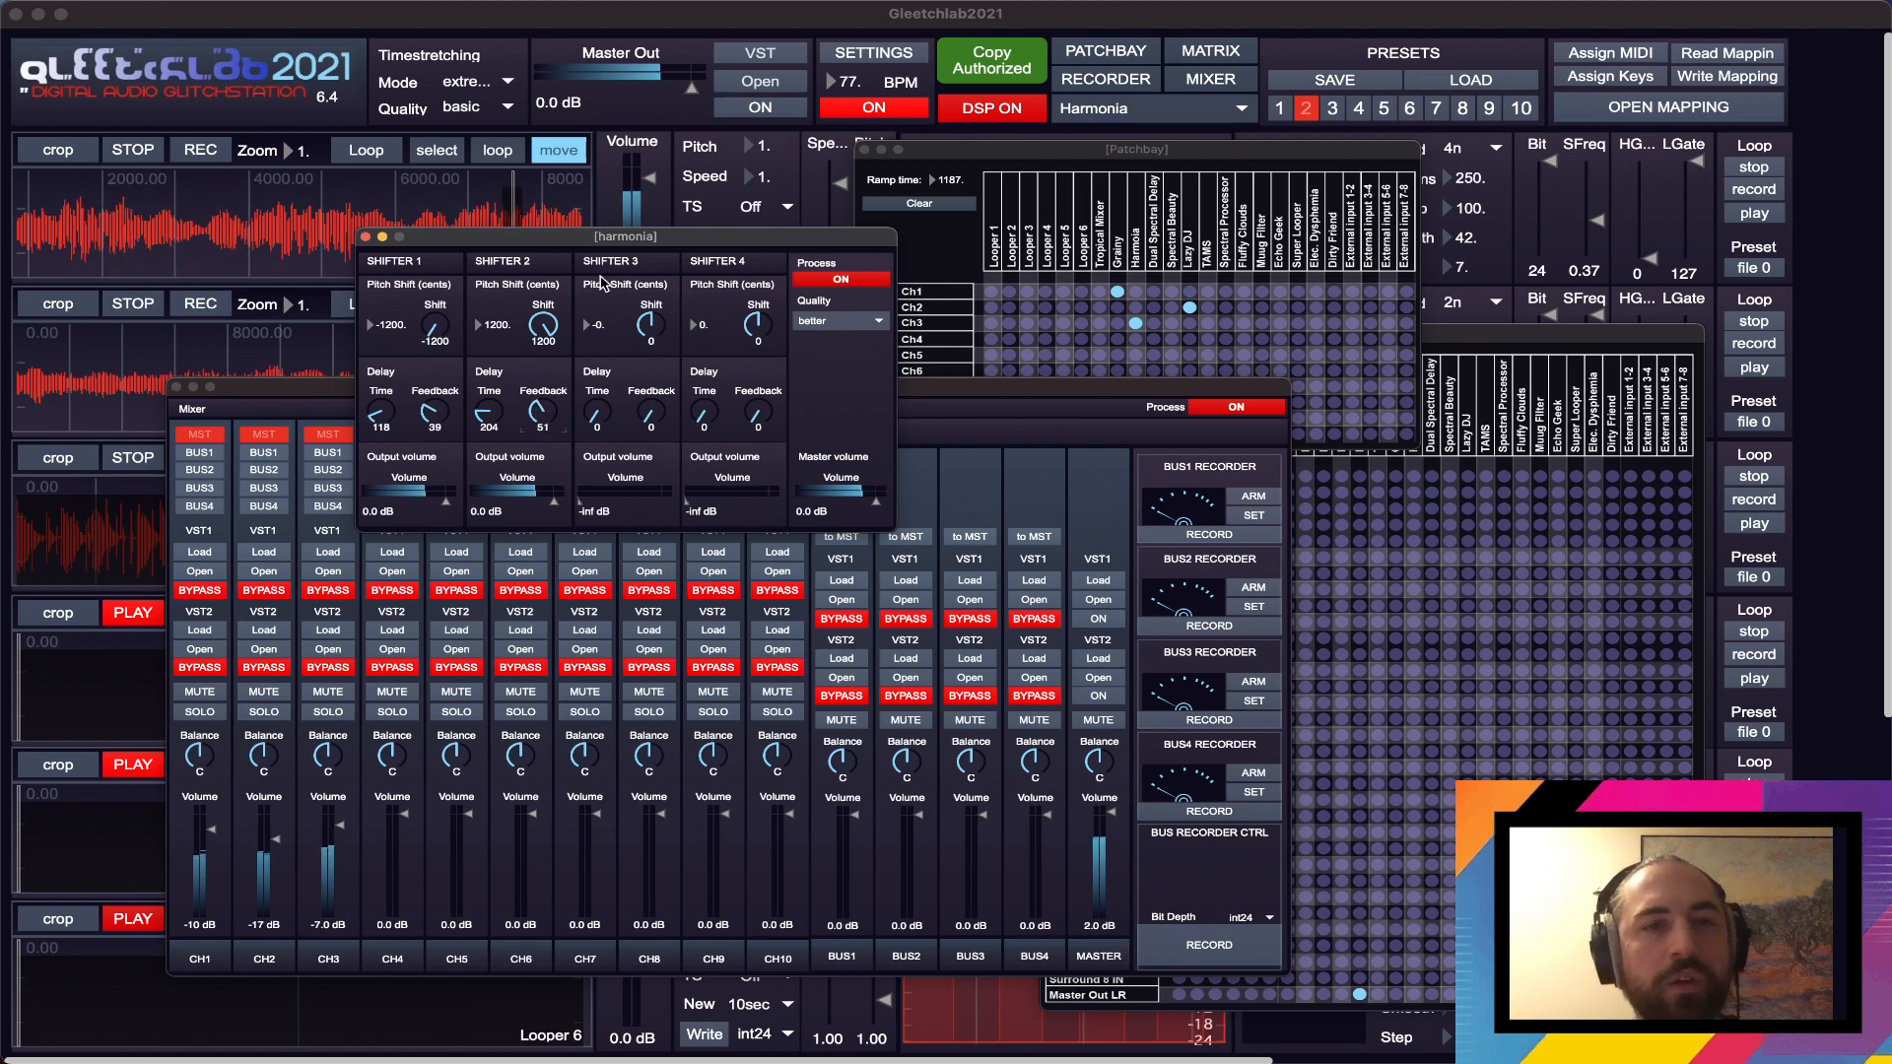
- Rearrange the Harmonia and Patchbay windows to uncover Looper 1 and Looper 2 and show all Patchbay connections
{"action": "left_click_drag", "start_coordinate": [602, 247], "coordinate": [1406, 222]}
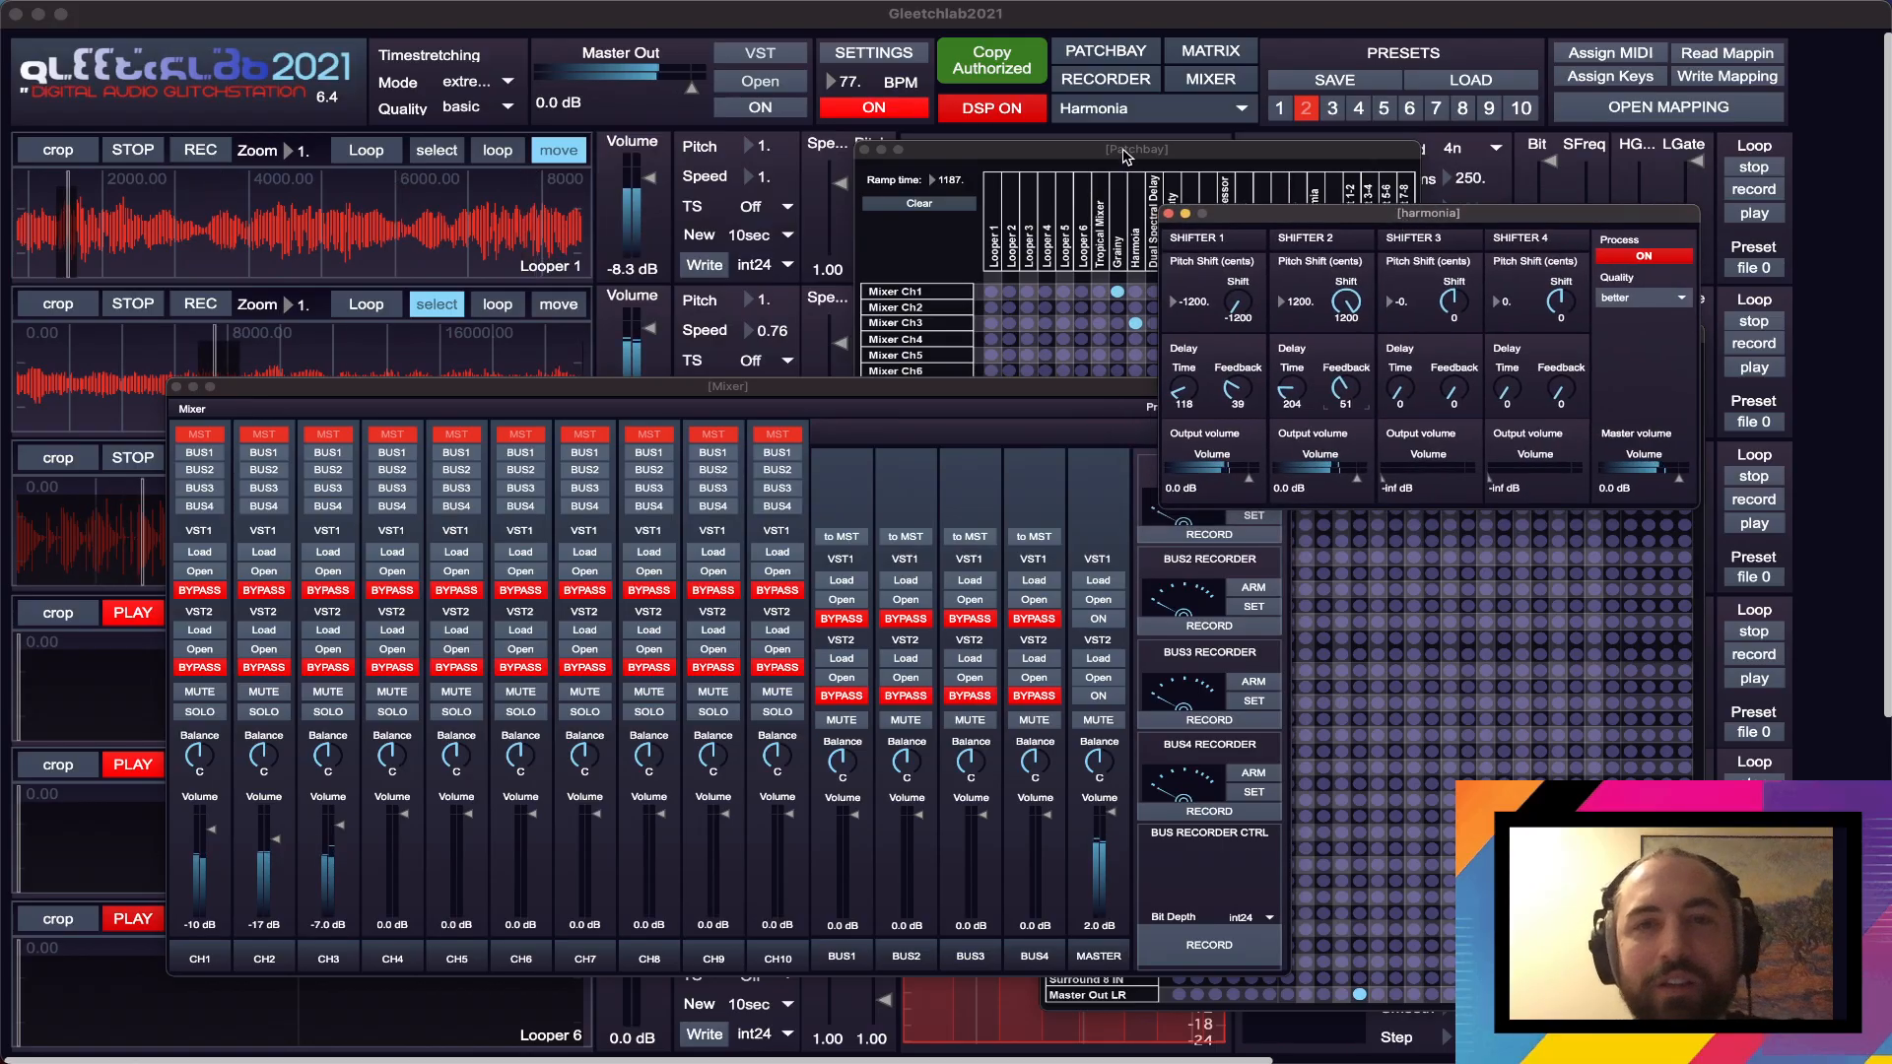
{"action": "left_click_drag", "start_coordinate": [1126, 155], "coordinate": [998, 124]}
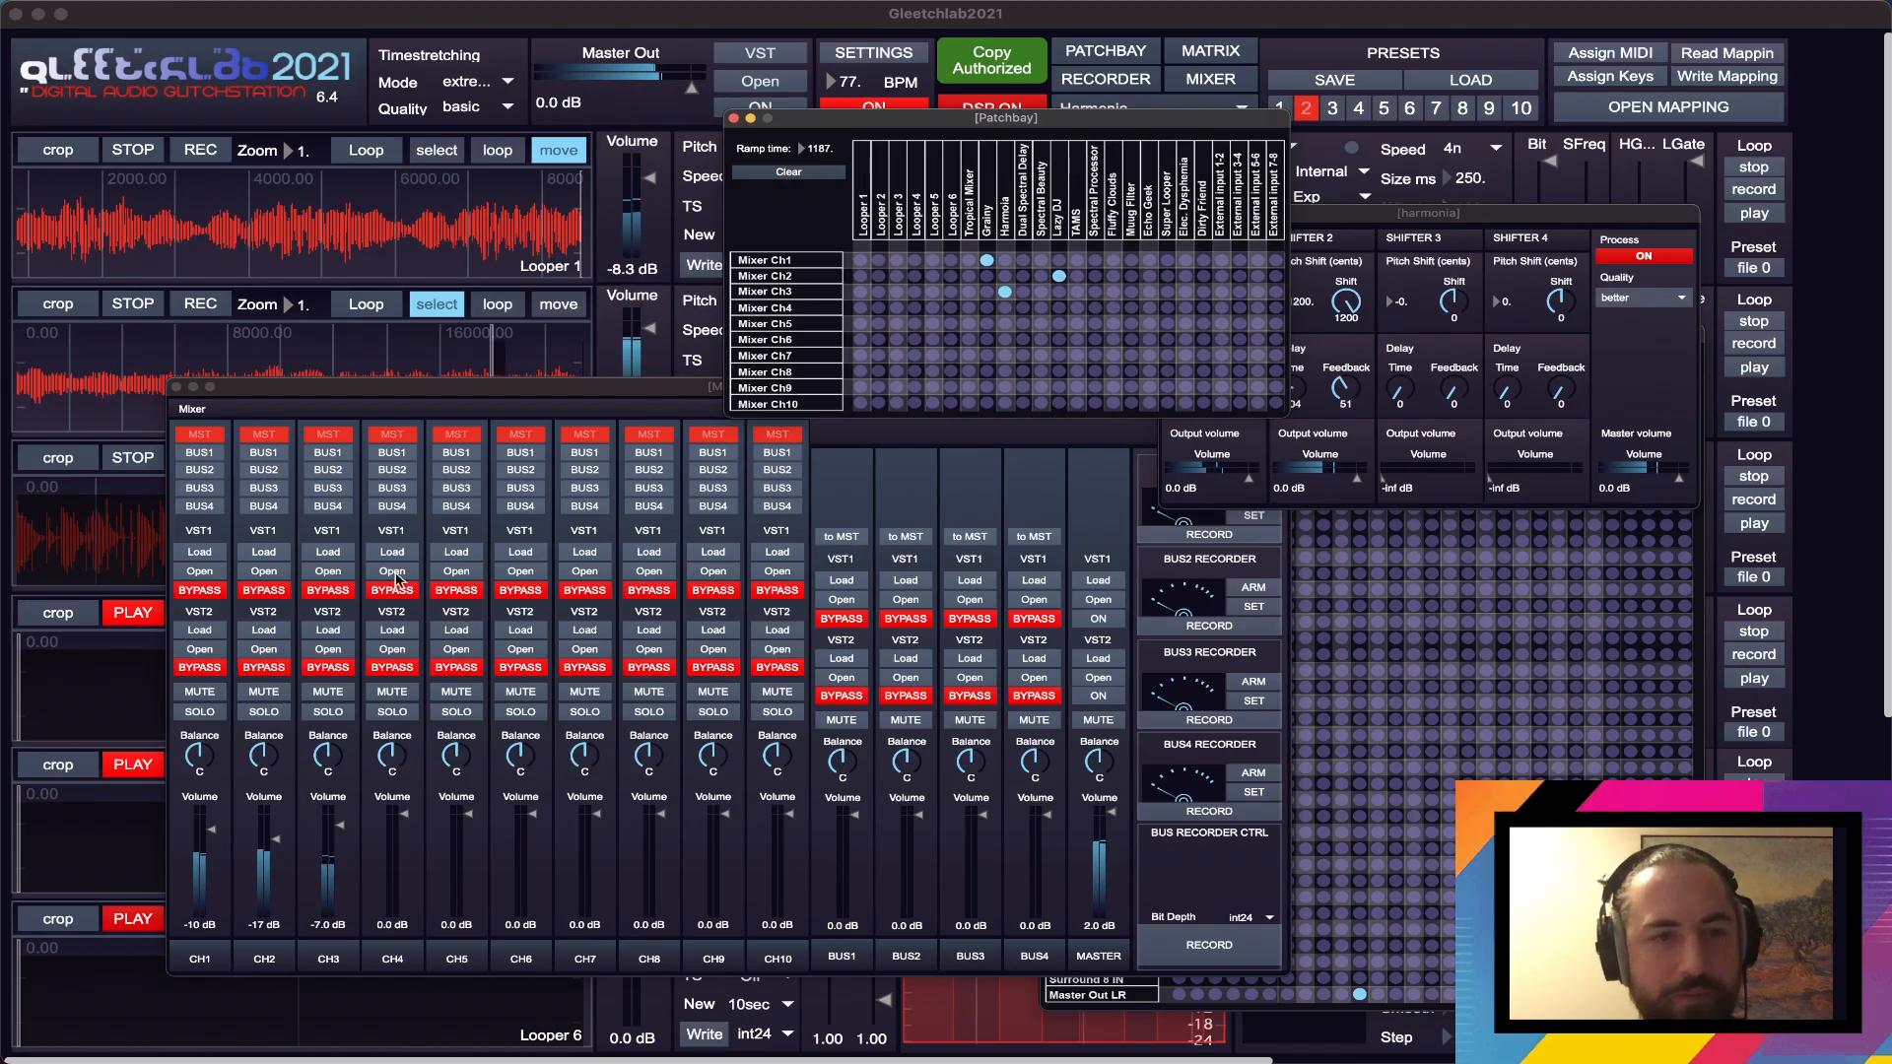
{"action": "left_click", "coordinate": [328, 552]}
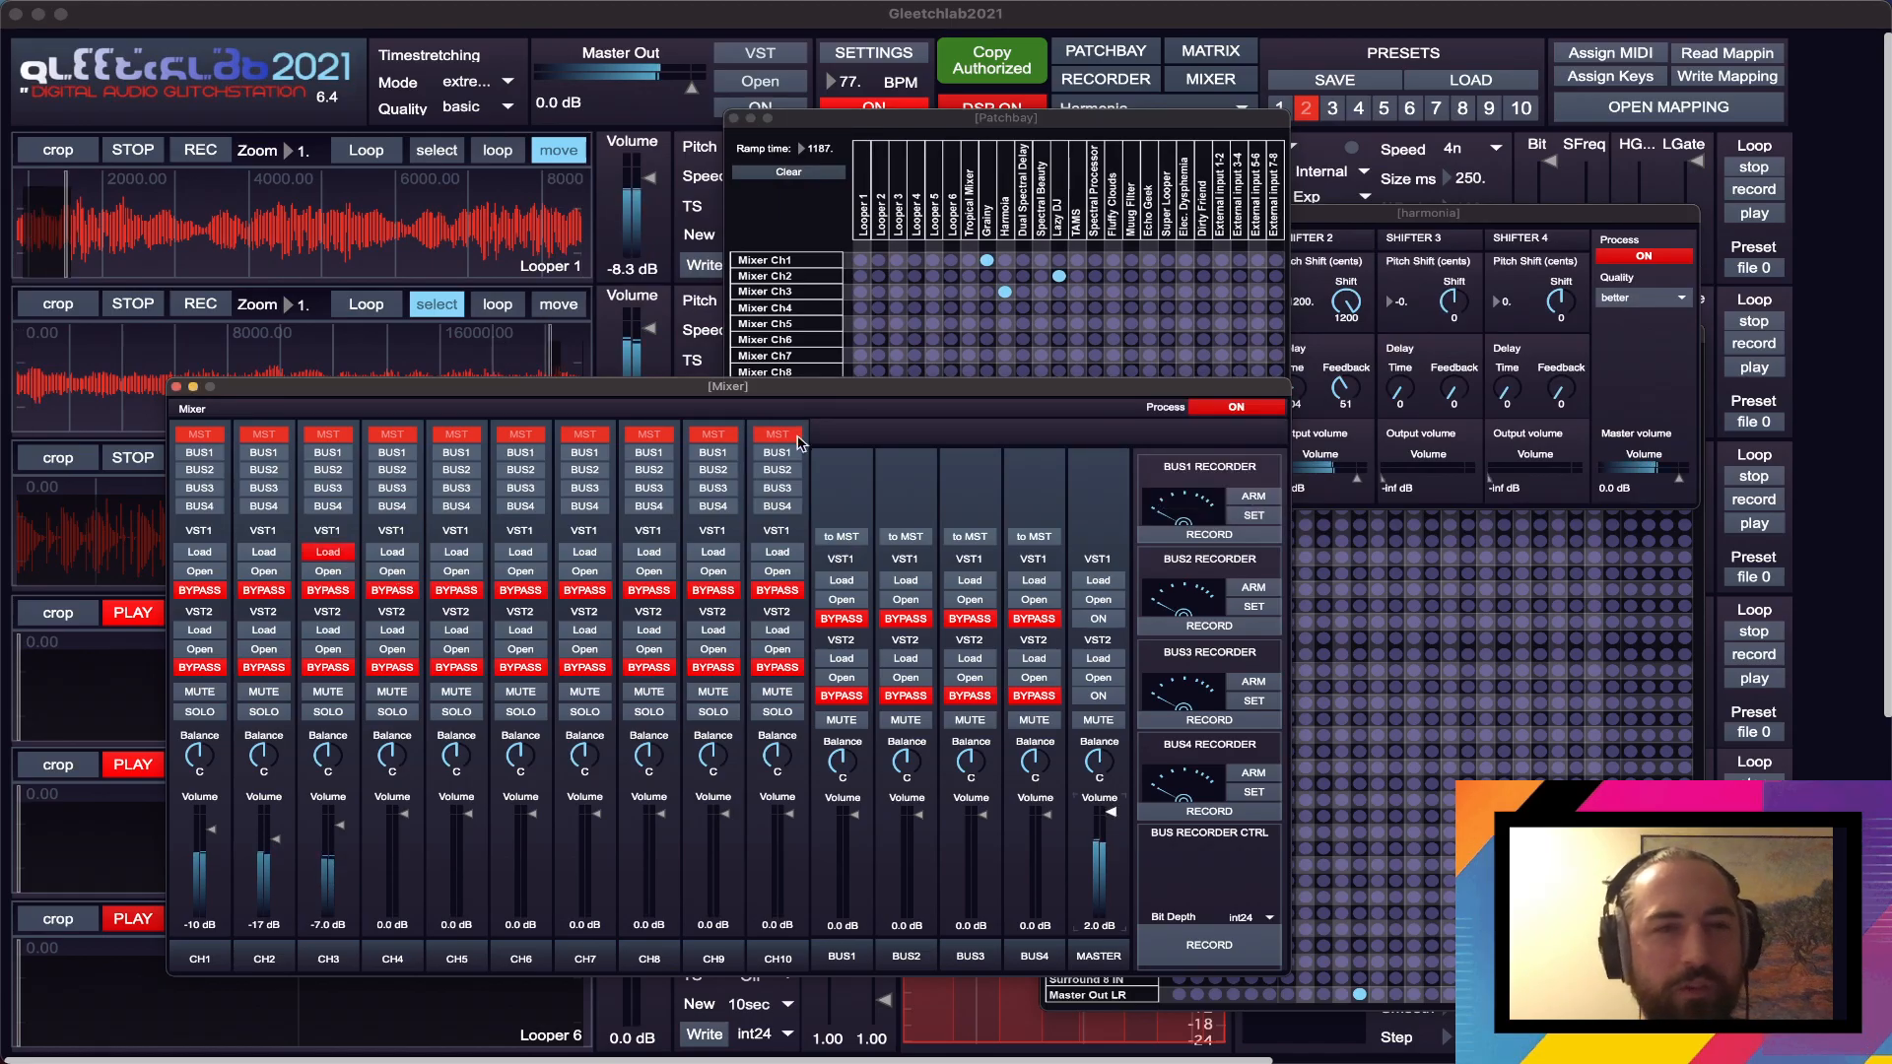
{"action": "left_click", "coordinate": [853, 582]}
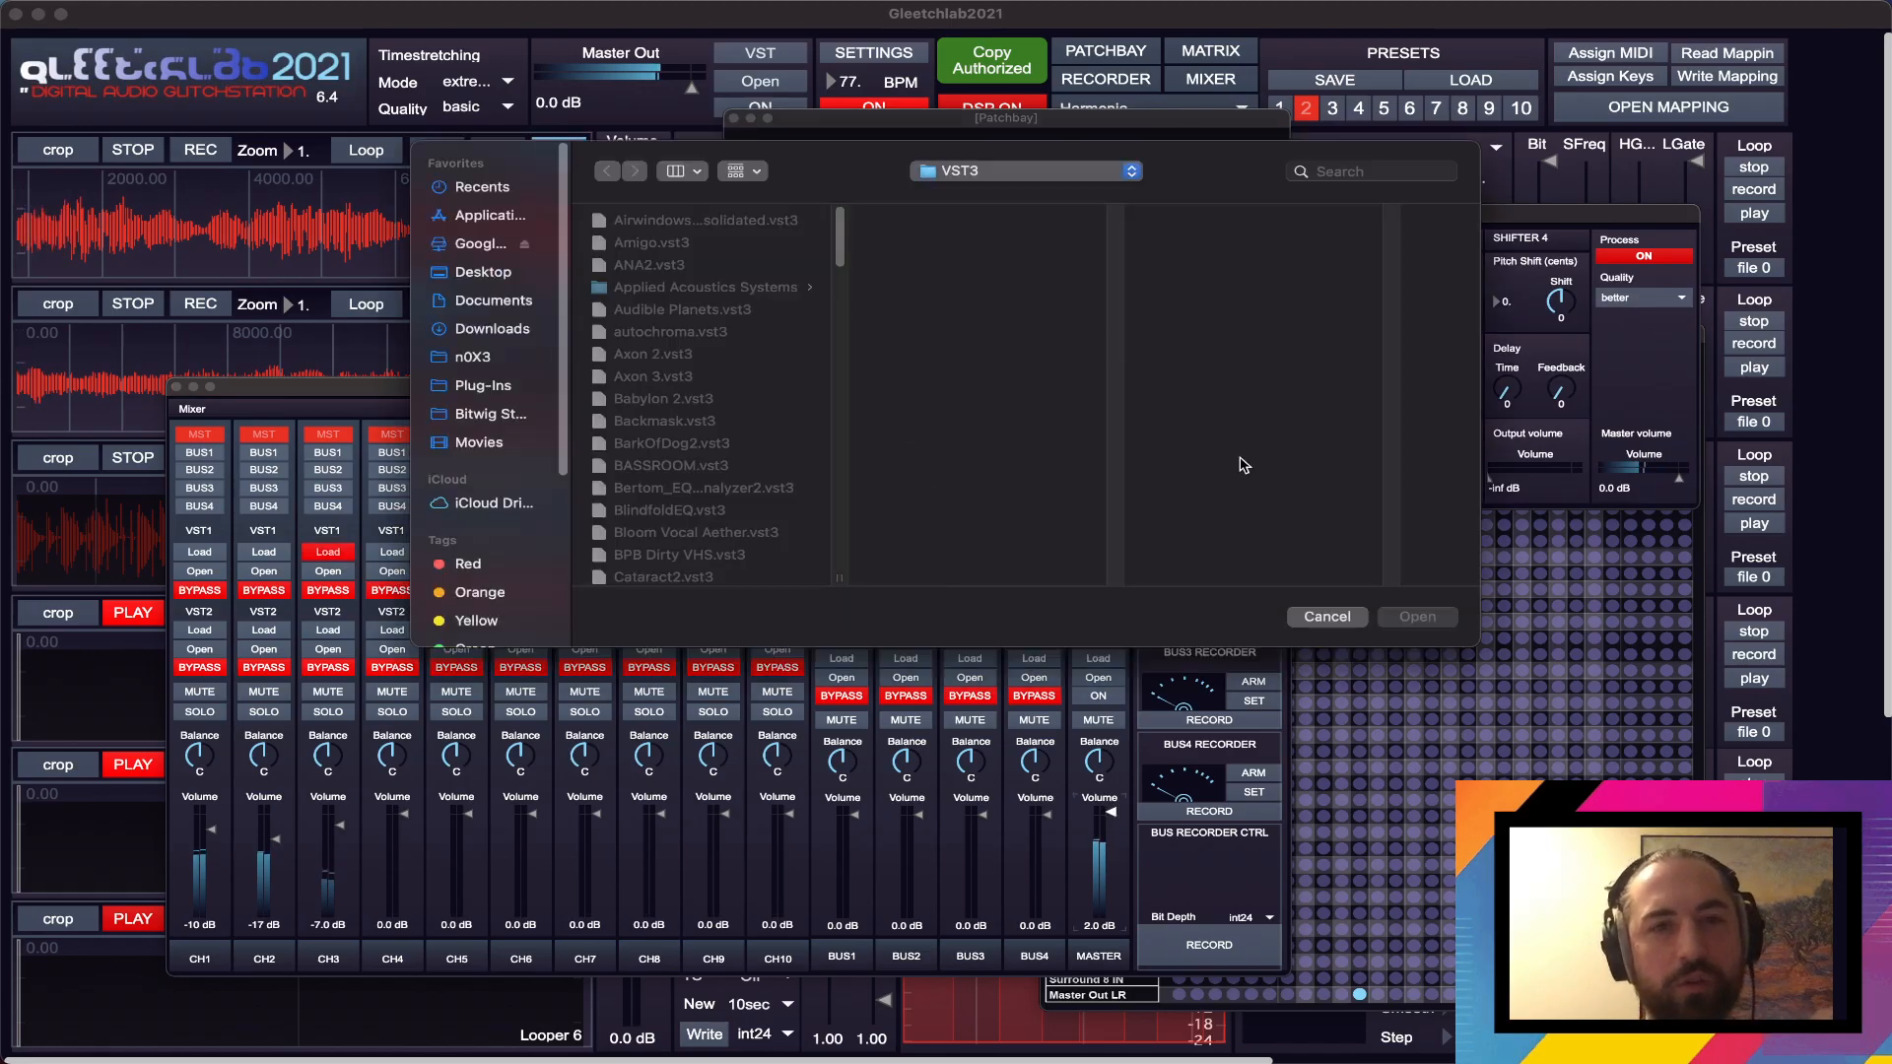
{"action": "left_click", "coordinate": [1365, 617]}
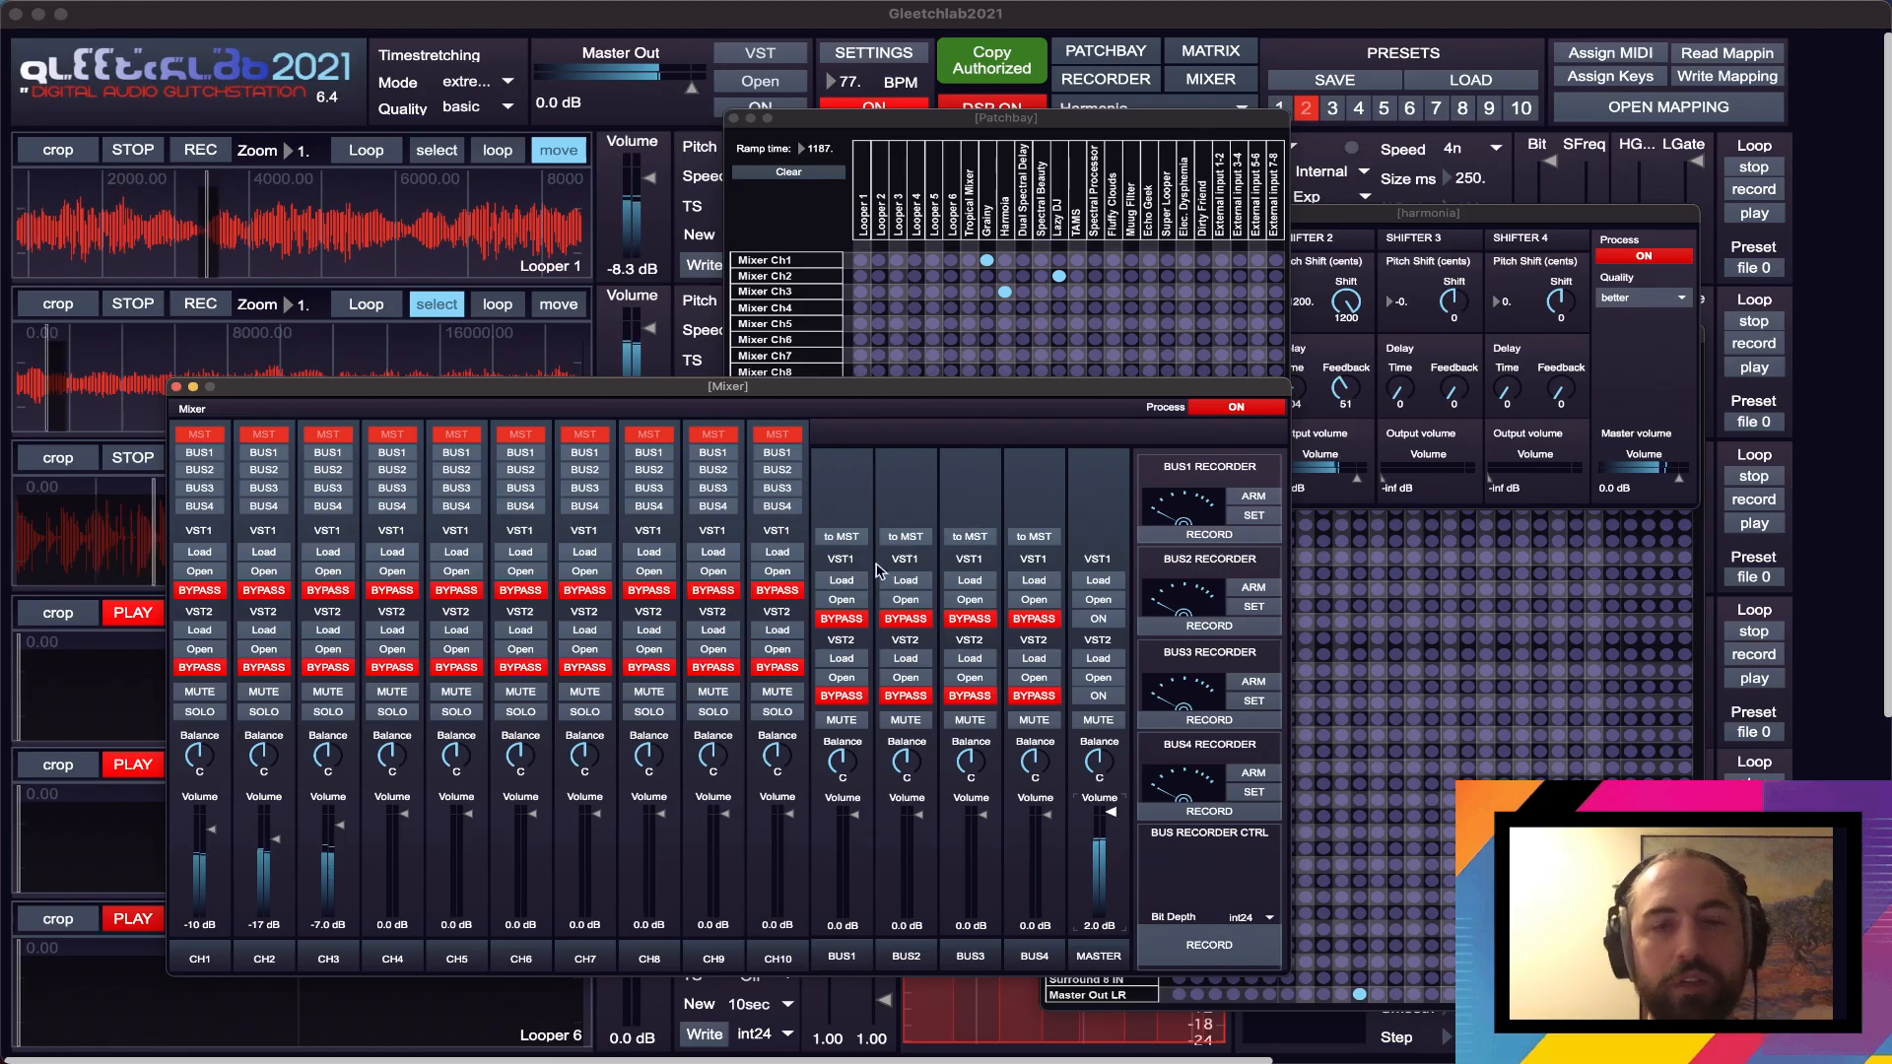
- Bring the Patchbay and Matrix windows to the front so that both routing grids are in view
{"action": "left_click", "coordinate": [1099, 120]}
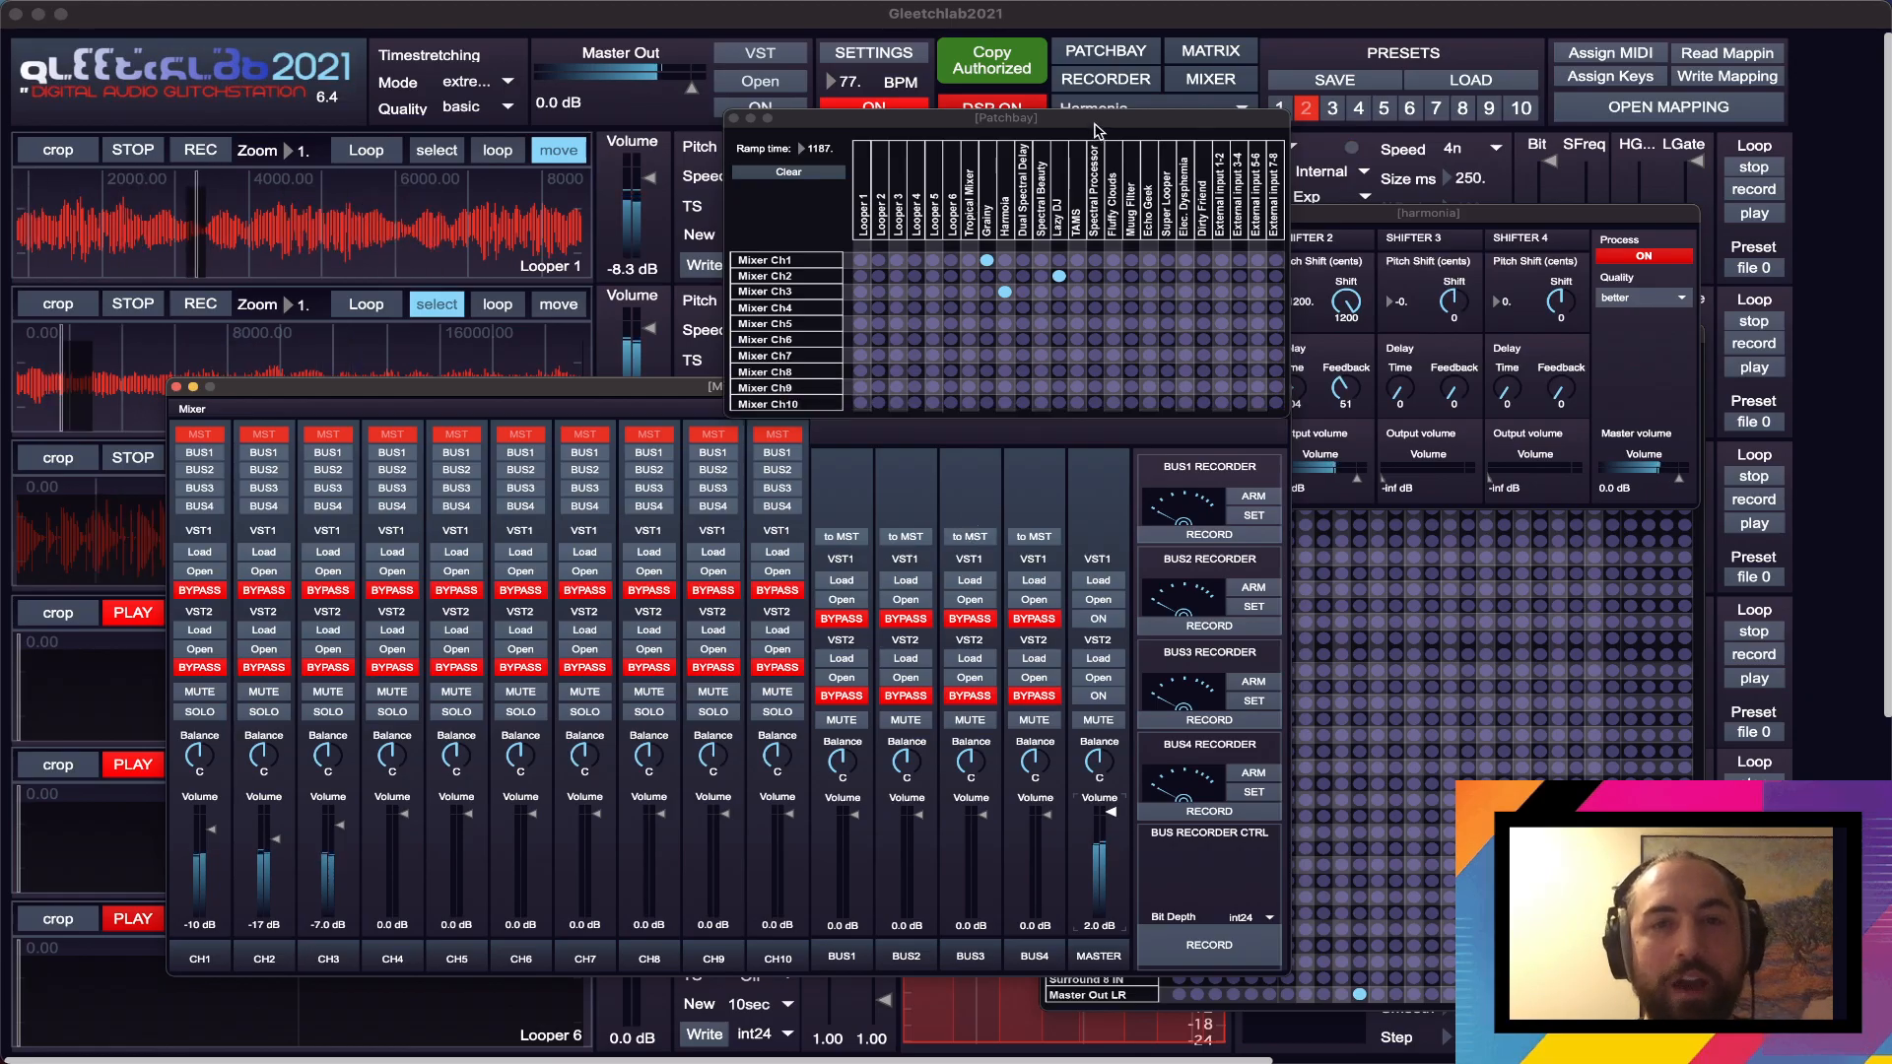
{"action": "left_click", "coordinate": [1715, 685]}
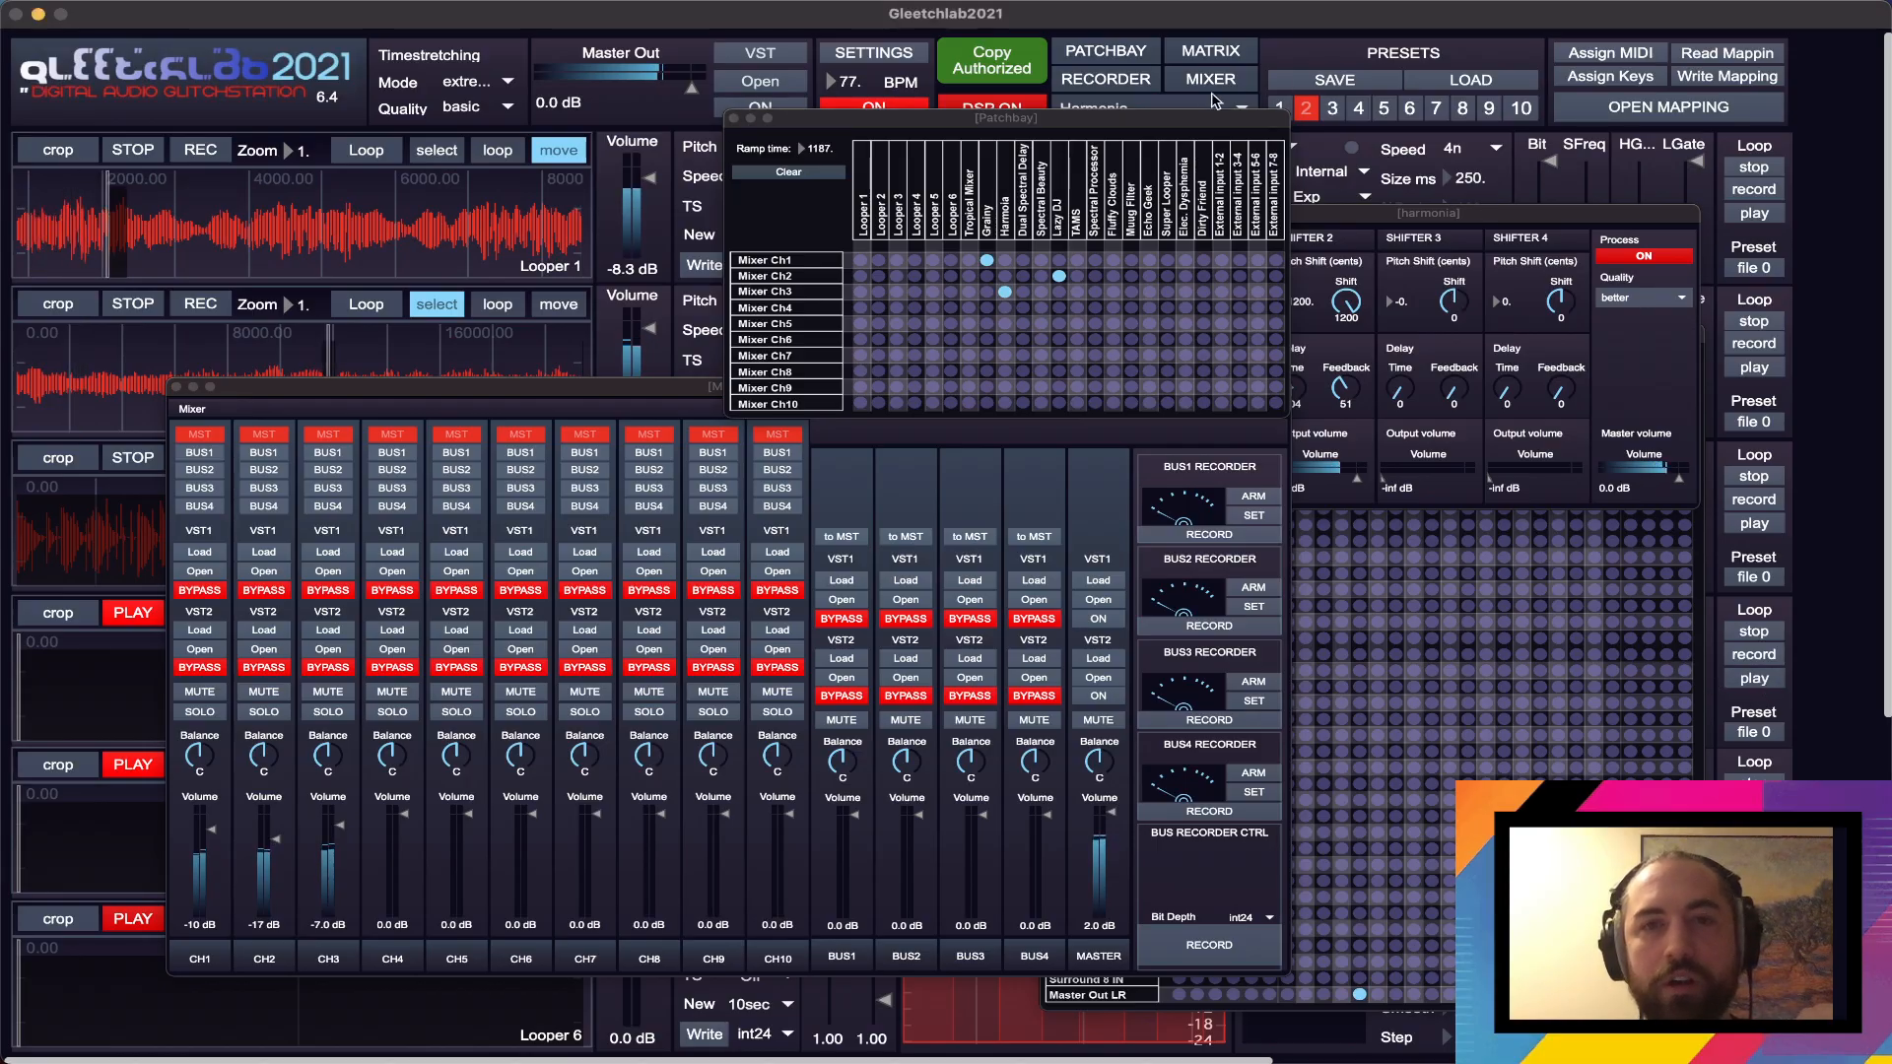
{"action": "left_click", "coordinate": [1210, 51]}
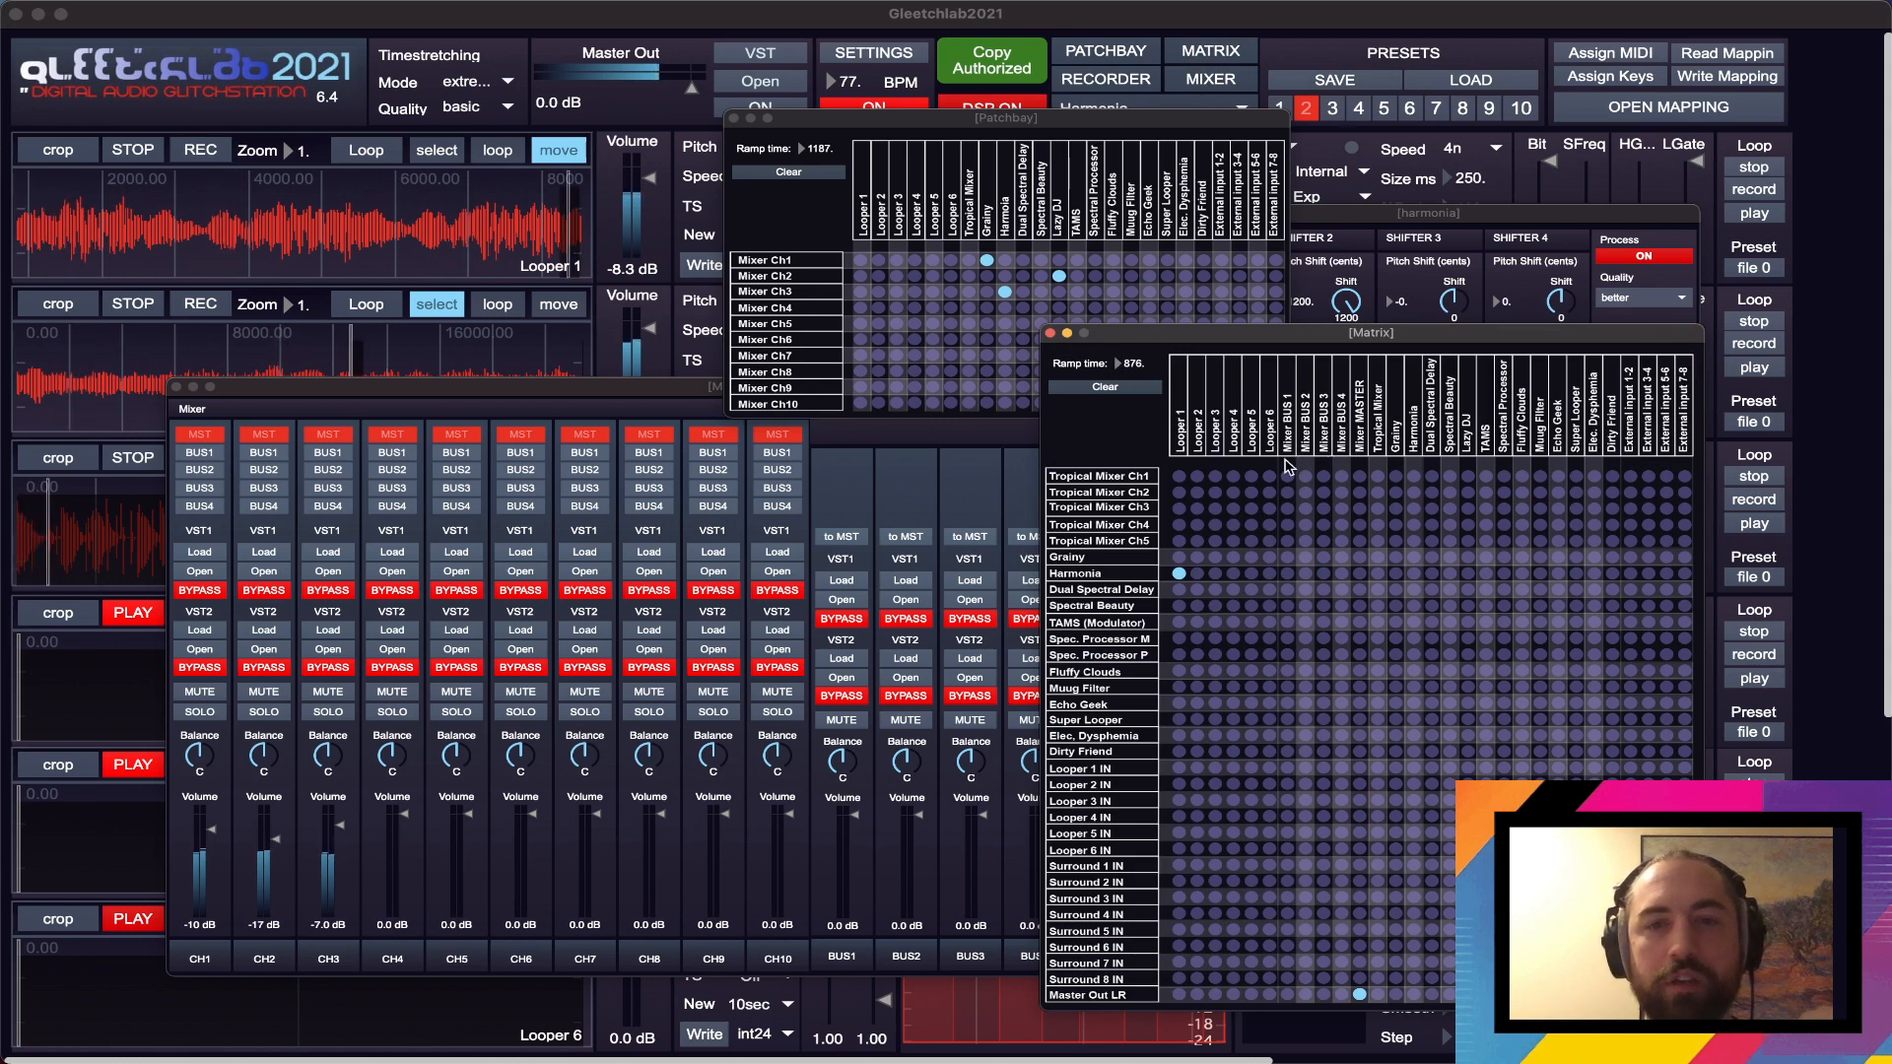
- Send BUS1 to the master in the Mixer, bringing the Mixer back in front of the Matrix
{"action": "left_click", "coordinate": [579, 387]}
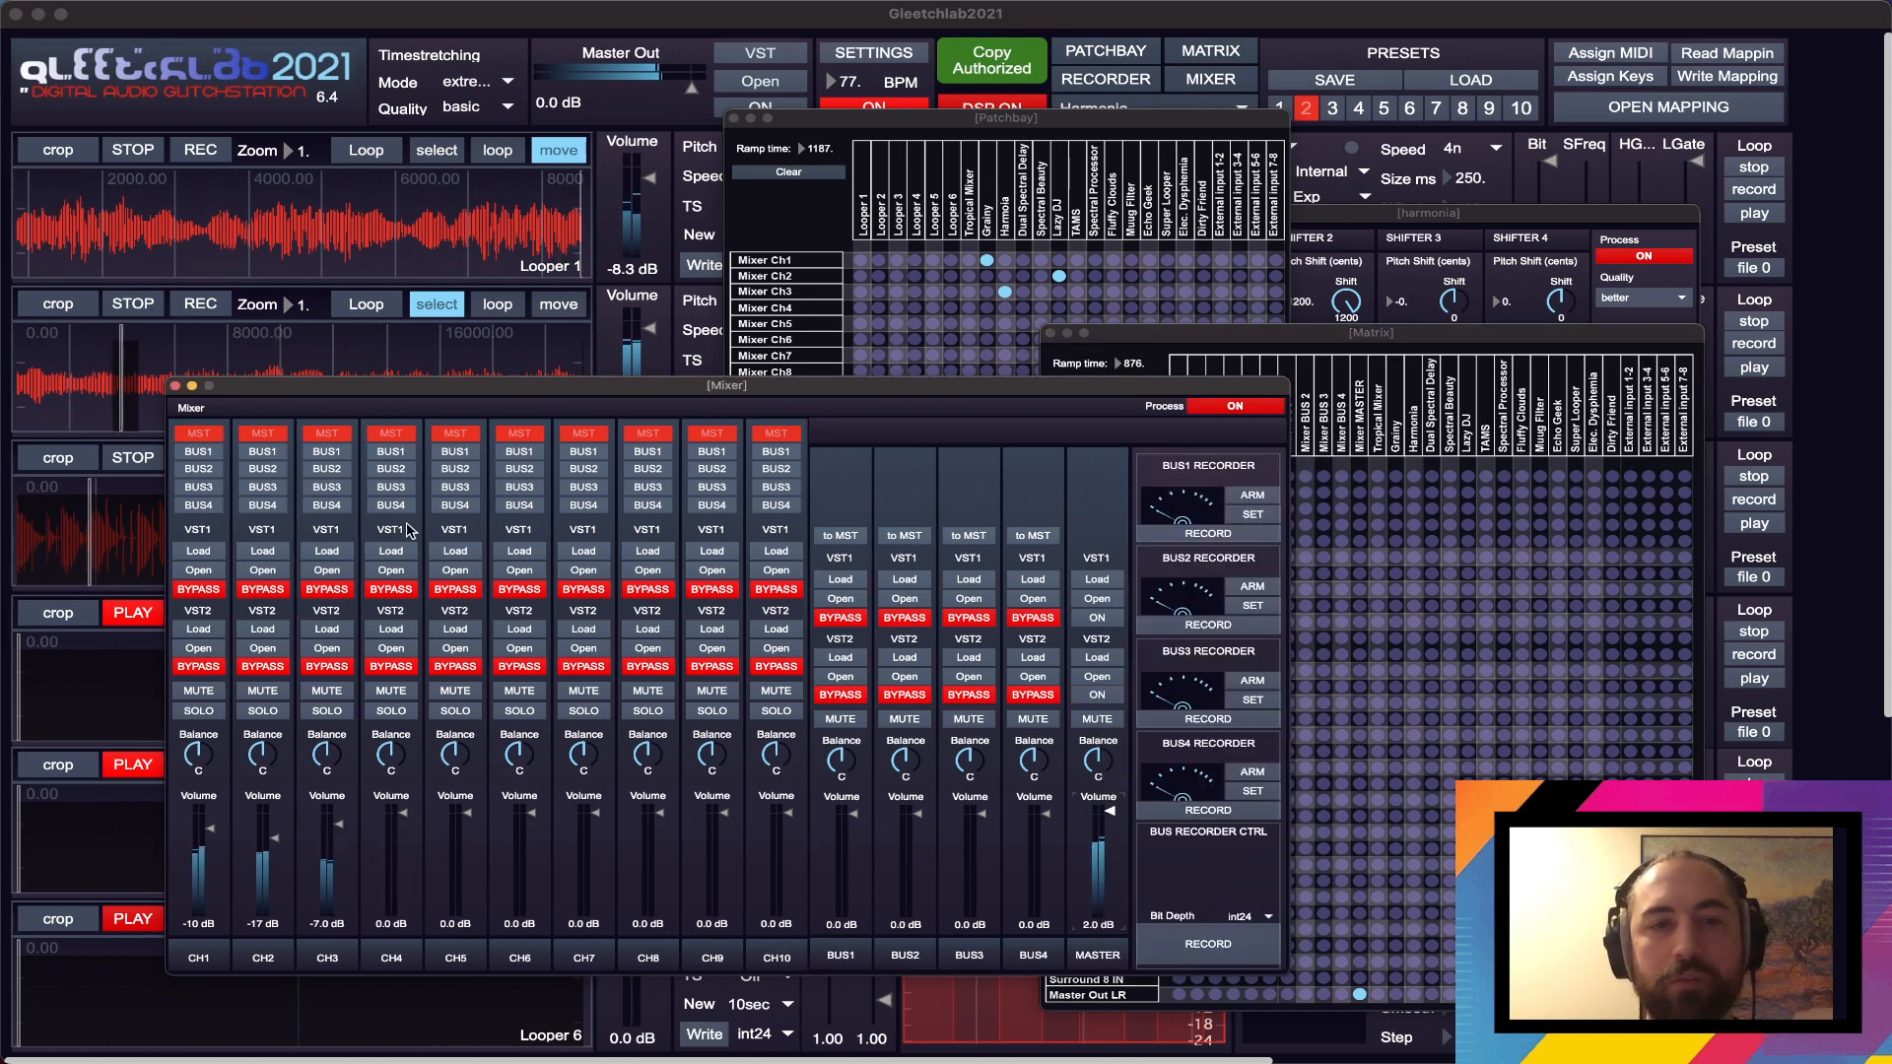
{"action": "left_click", "coordinate": [841, 536]}
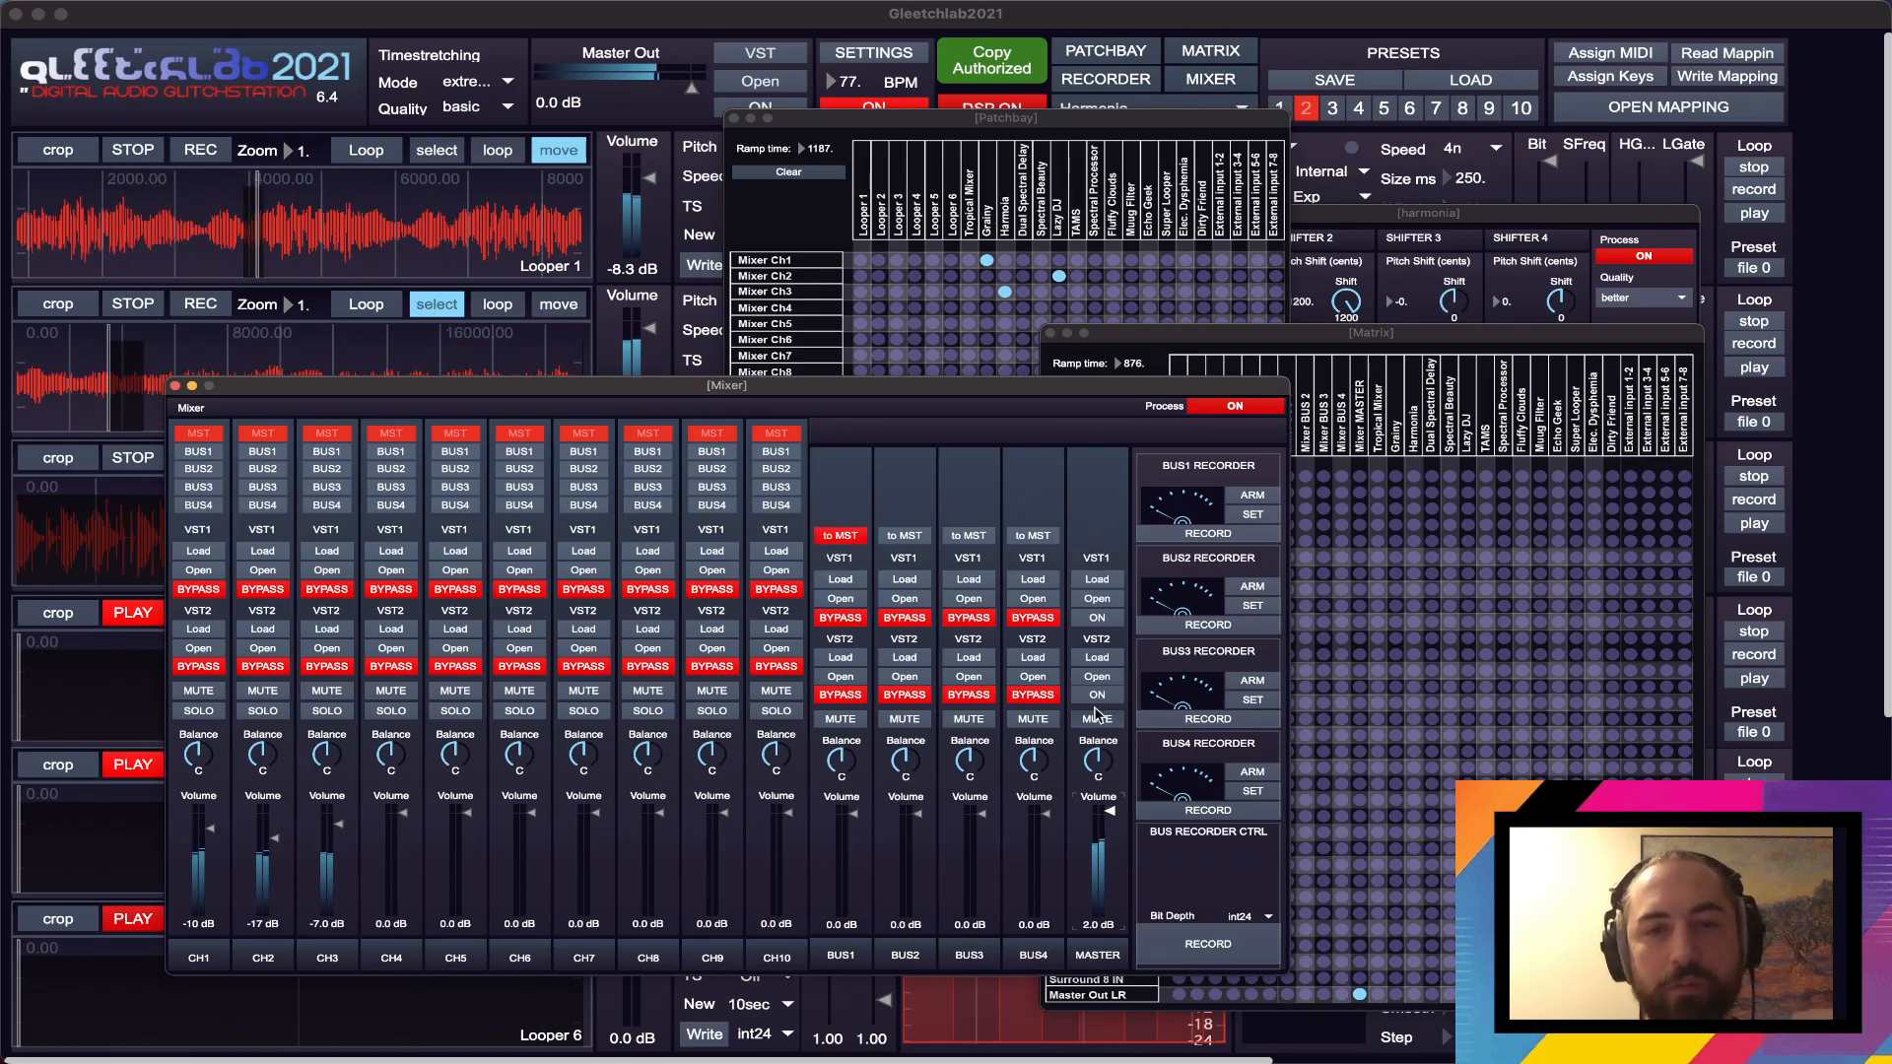
{"action": "left_click", "coordinate": [1117, 337]}
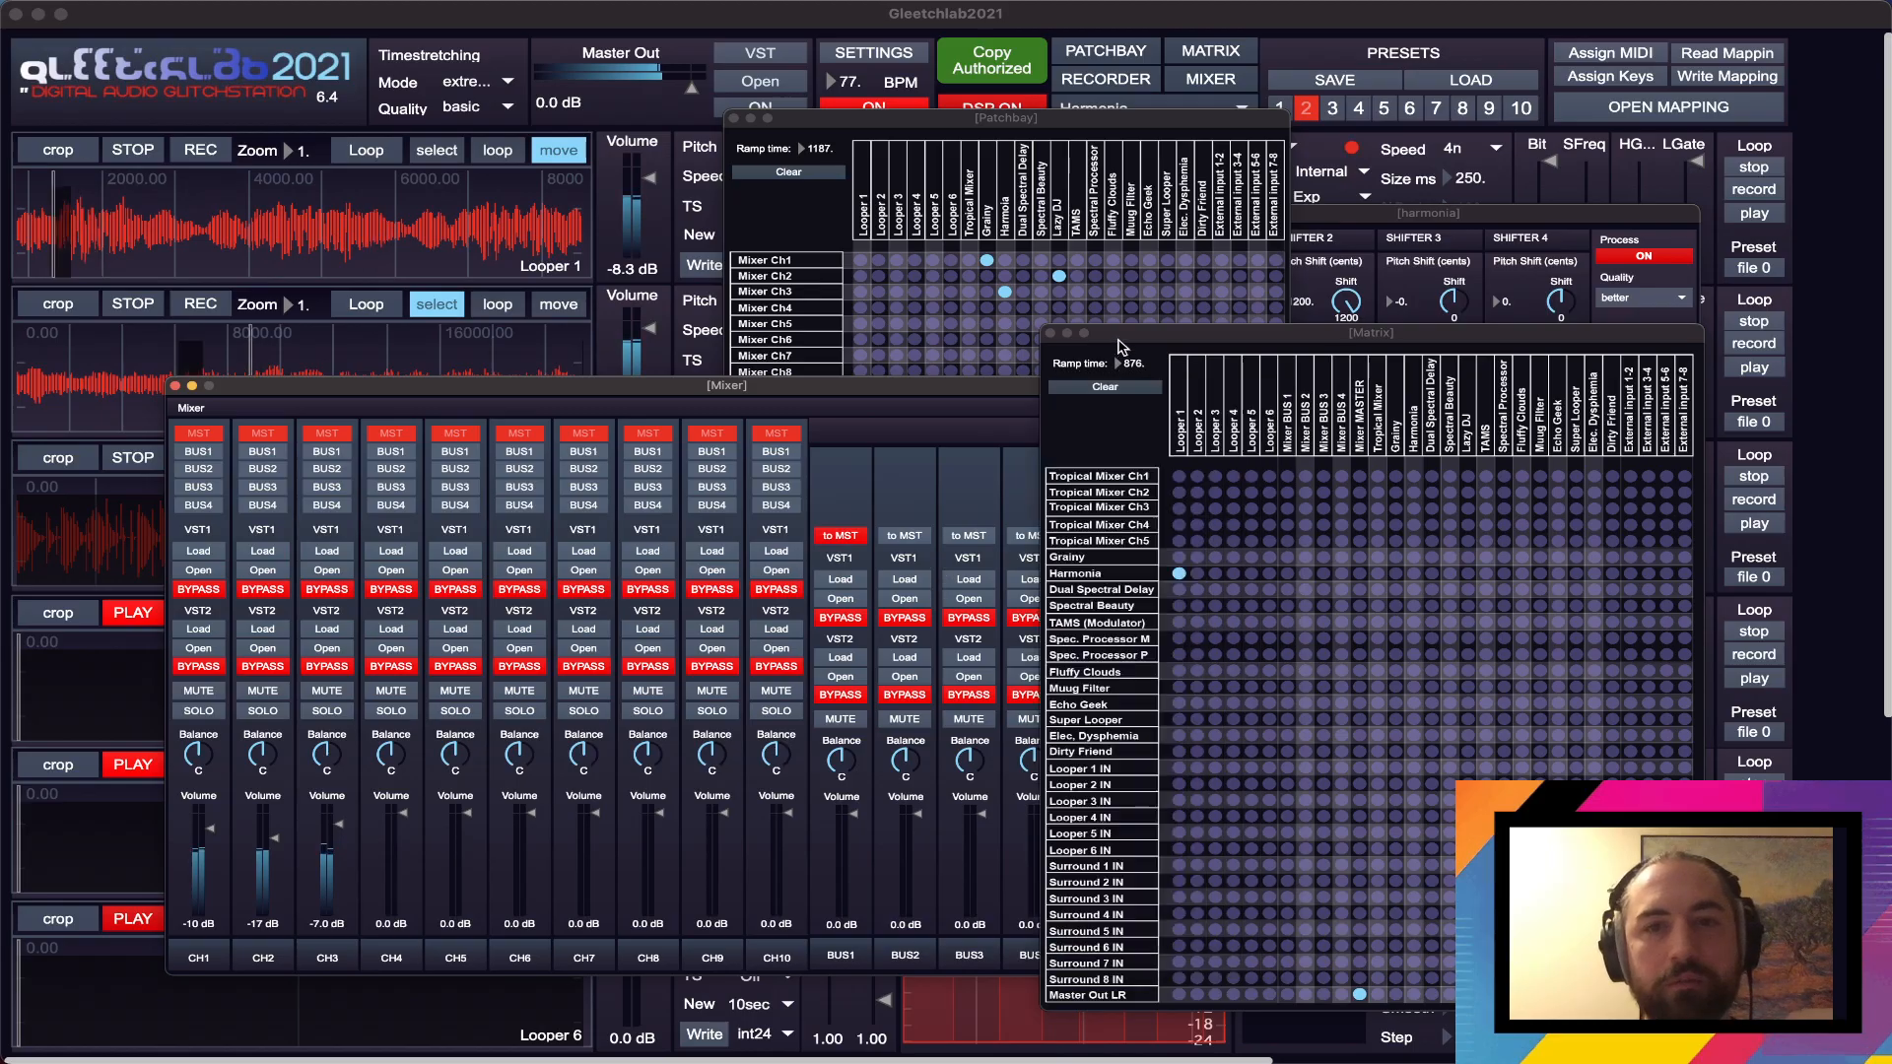
{"action": "left_click", "coordinate": [932, 387]}
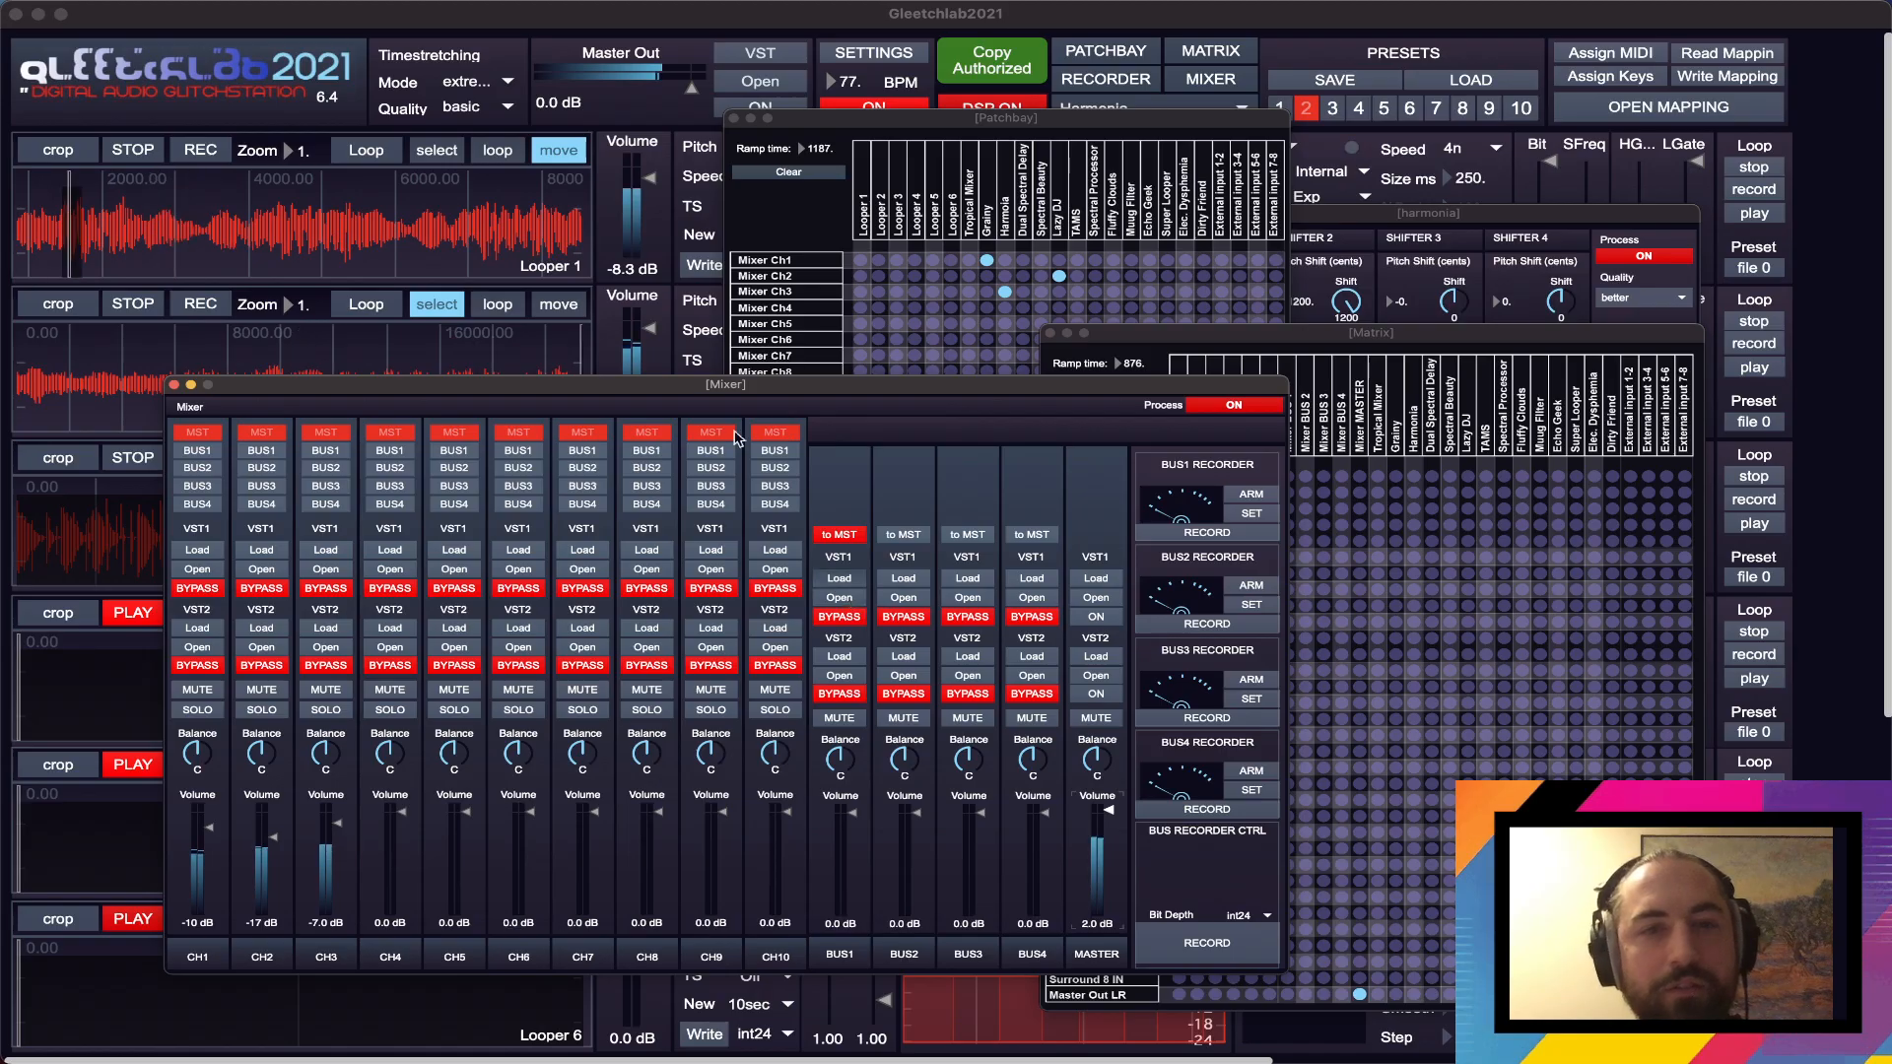
{"action": "double_click", "coordinate": [739, 221]}
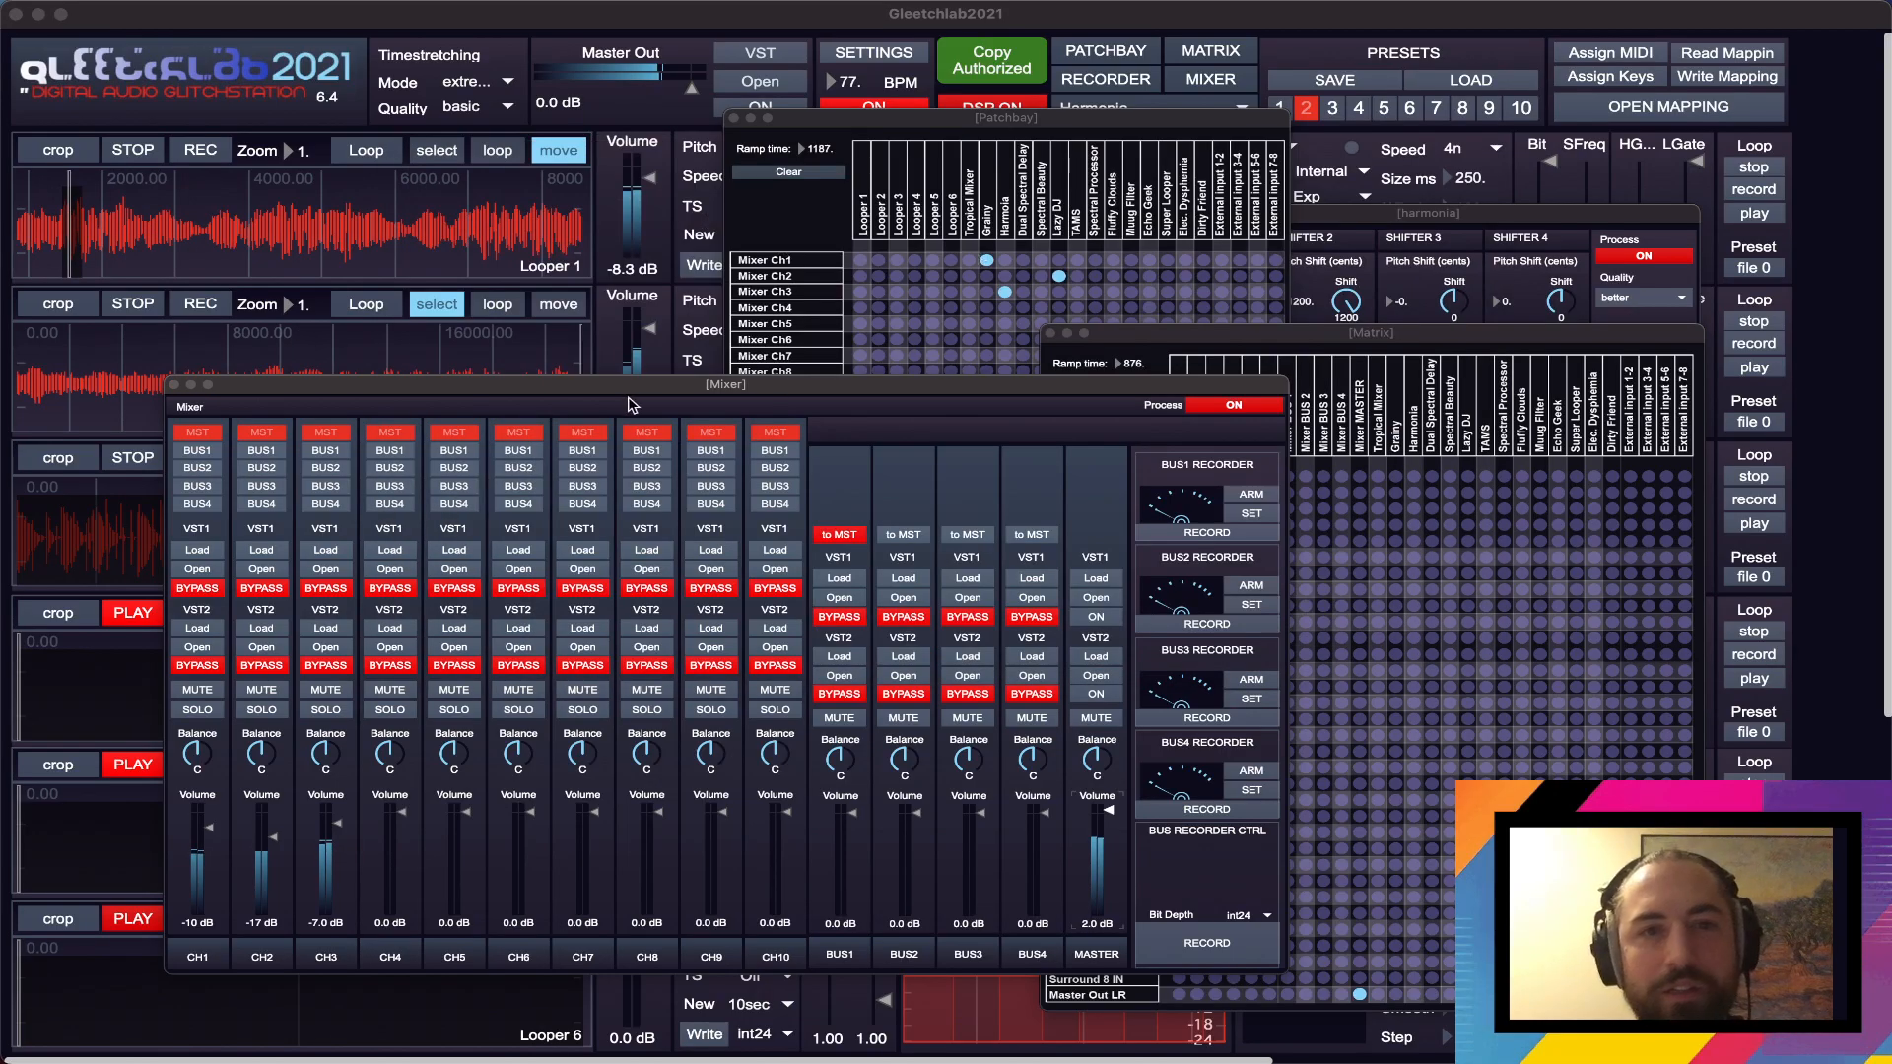
- Move the Mixer aside and pick the Galactic3 reverb from the favorites in Airwindows Consolidated
{"action": "left_click_drag", "start_coordinate": [631, 385], "coordinate": [722, 398]}
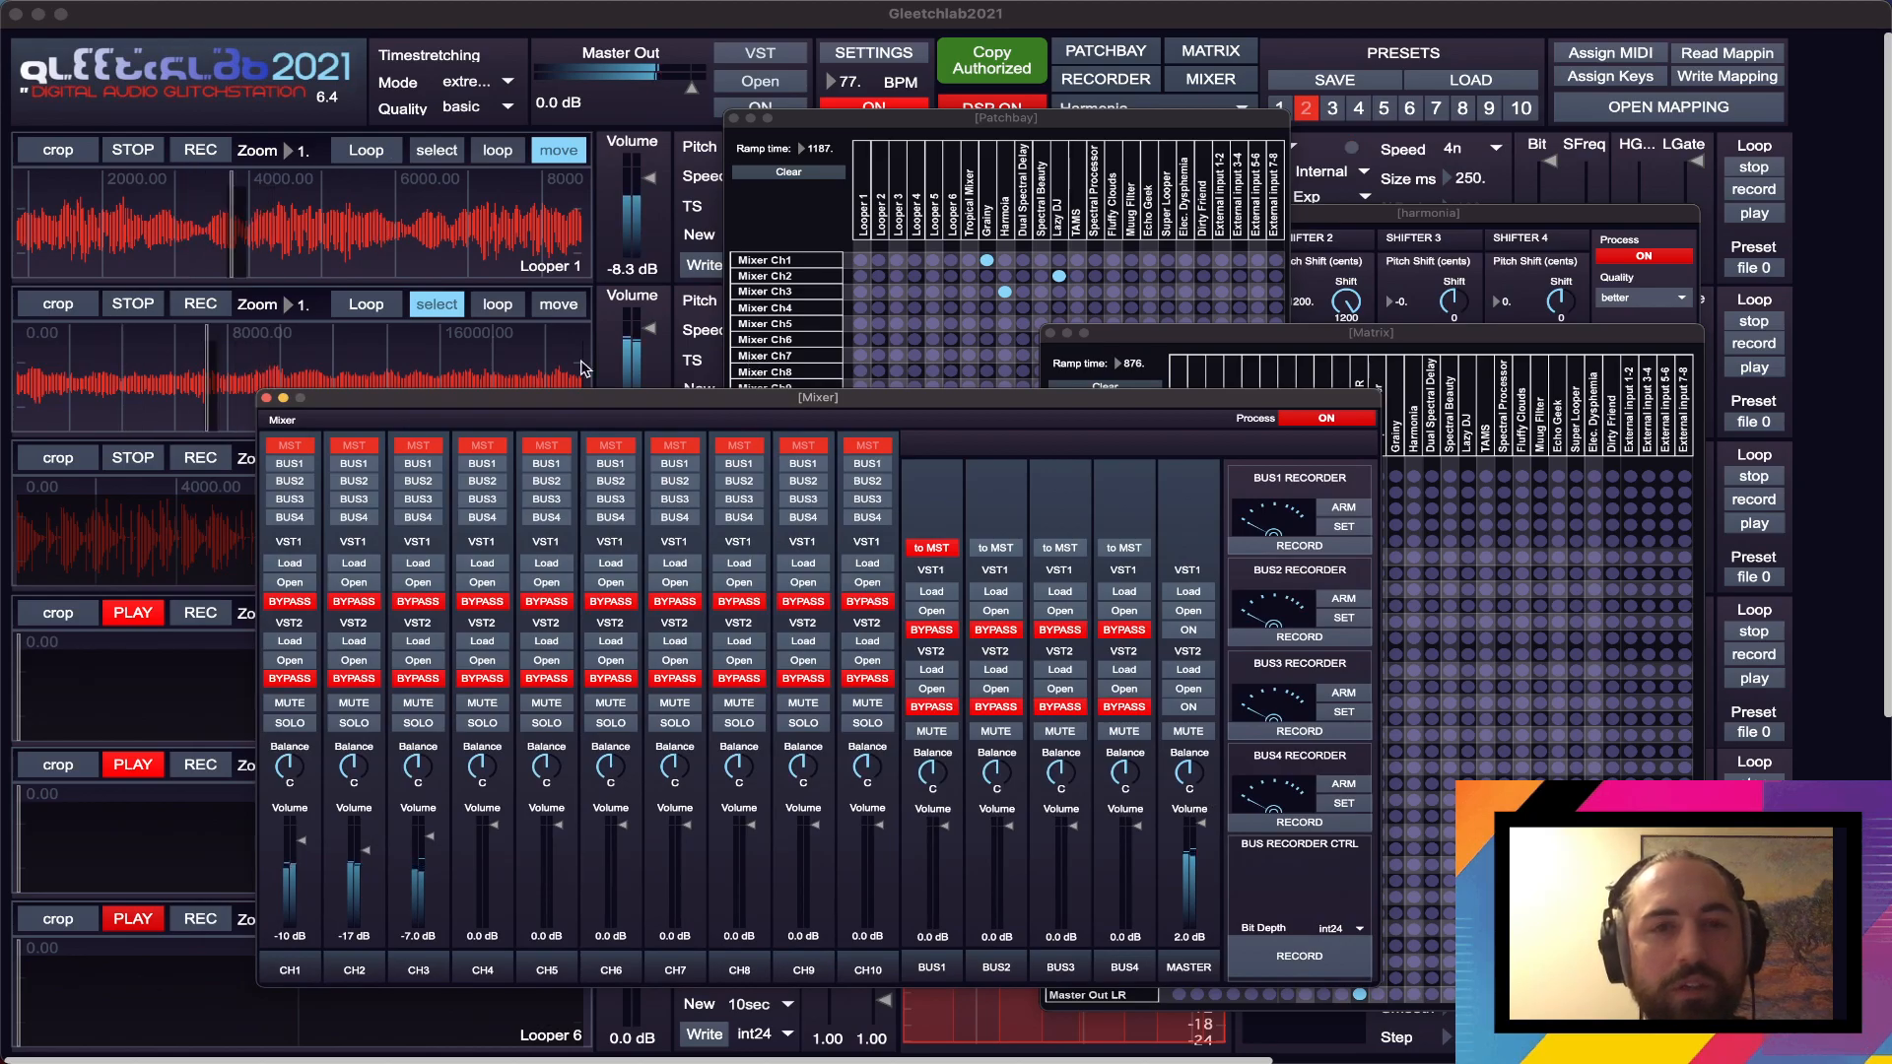
{"action": "left_click_drag", "start_coordinate": [542, 399], "coordinate": [714, 441]}
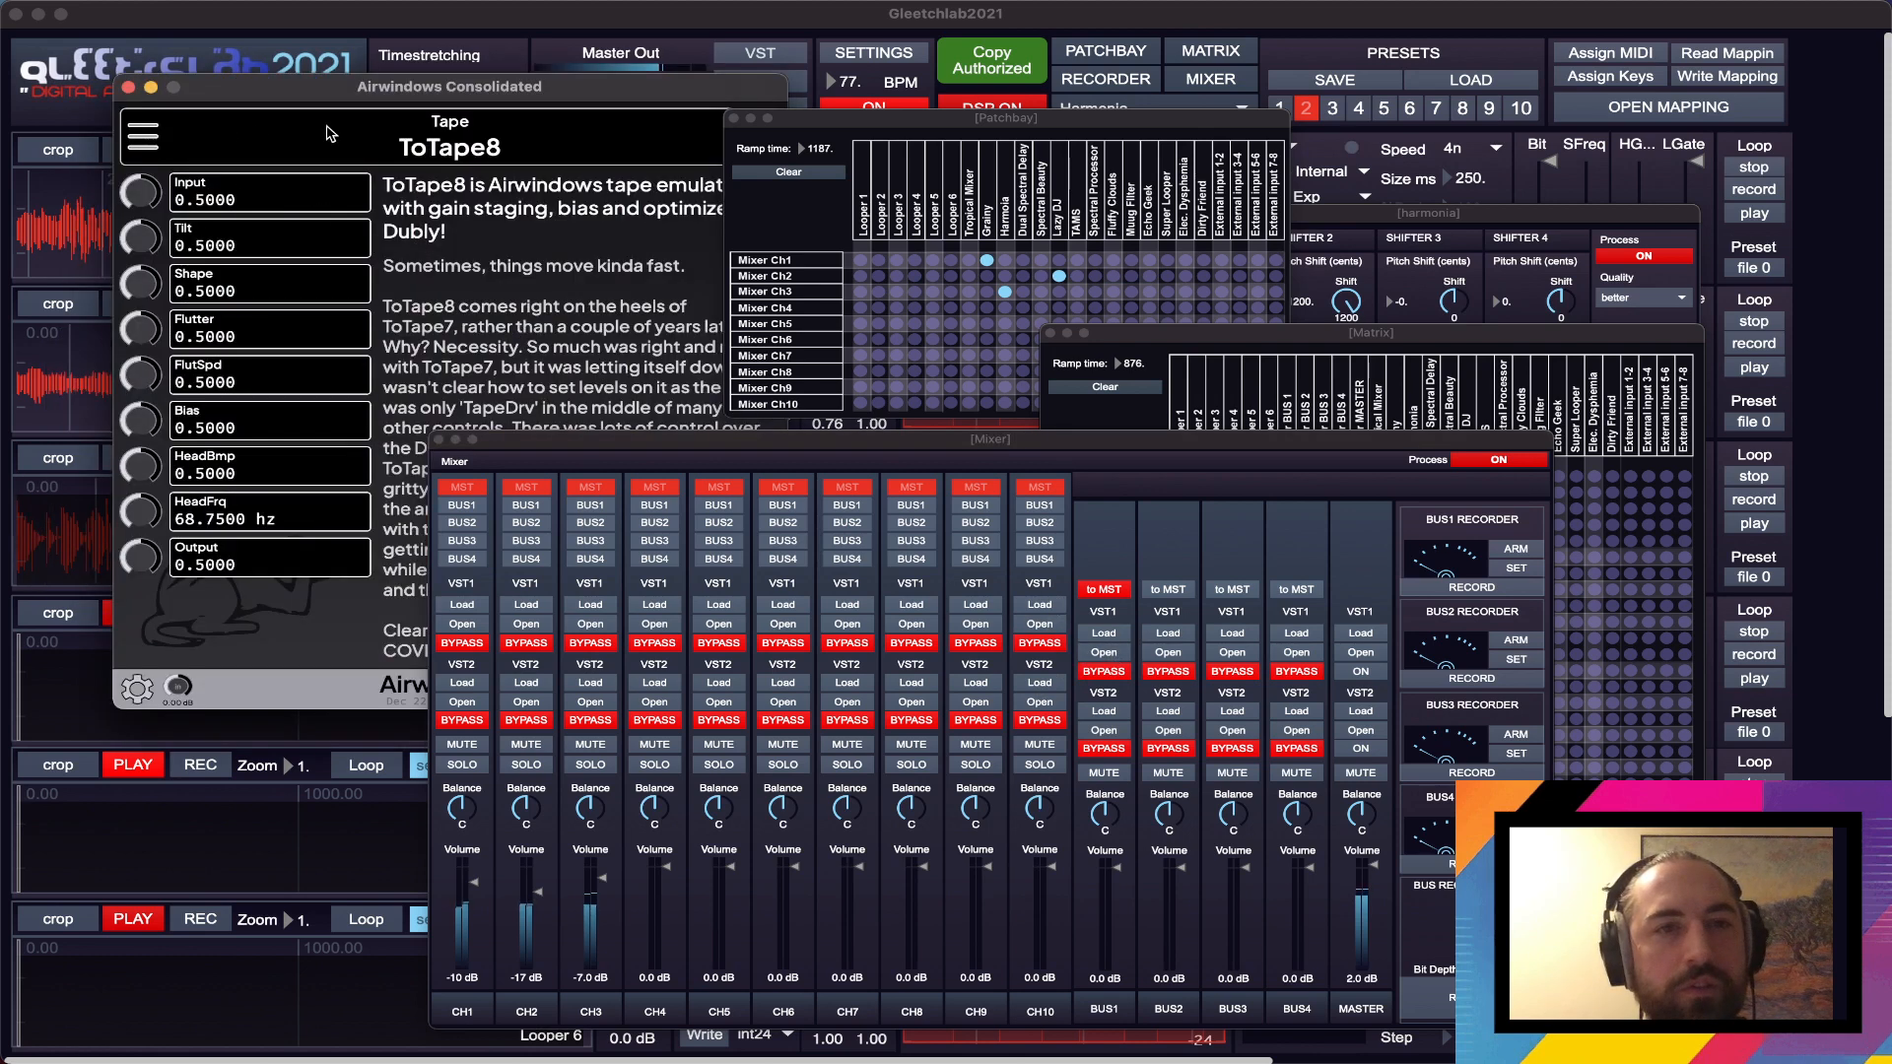
{"action": "left_click", "coordinate": [148, 143]}
{"action": "mouse_move", "coordinate": [404, 187]}
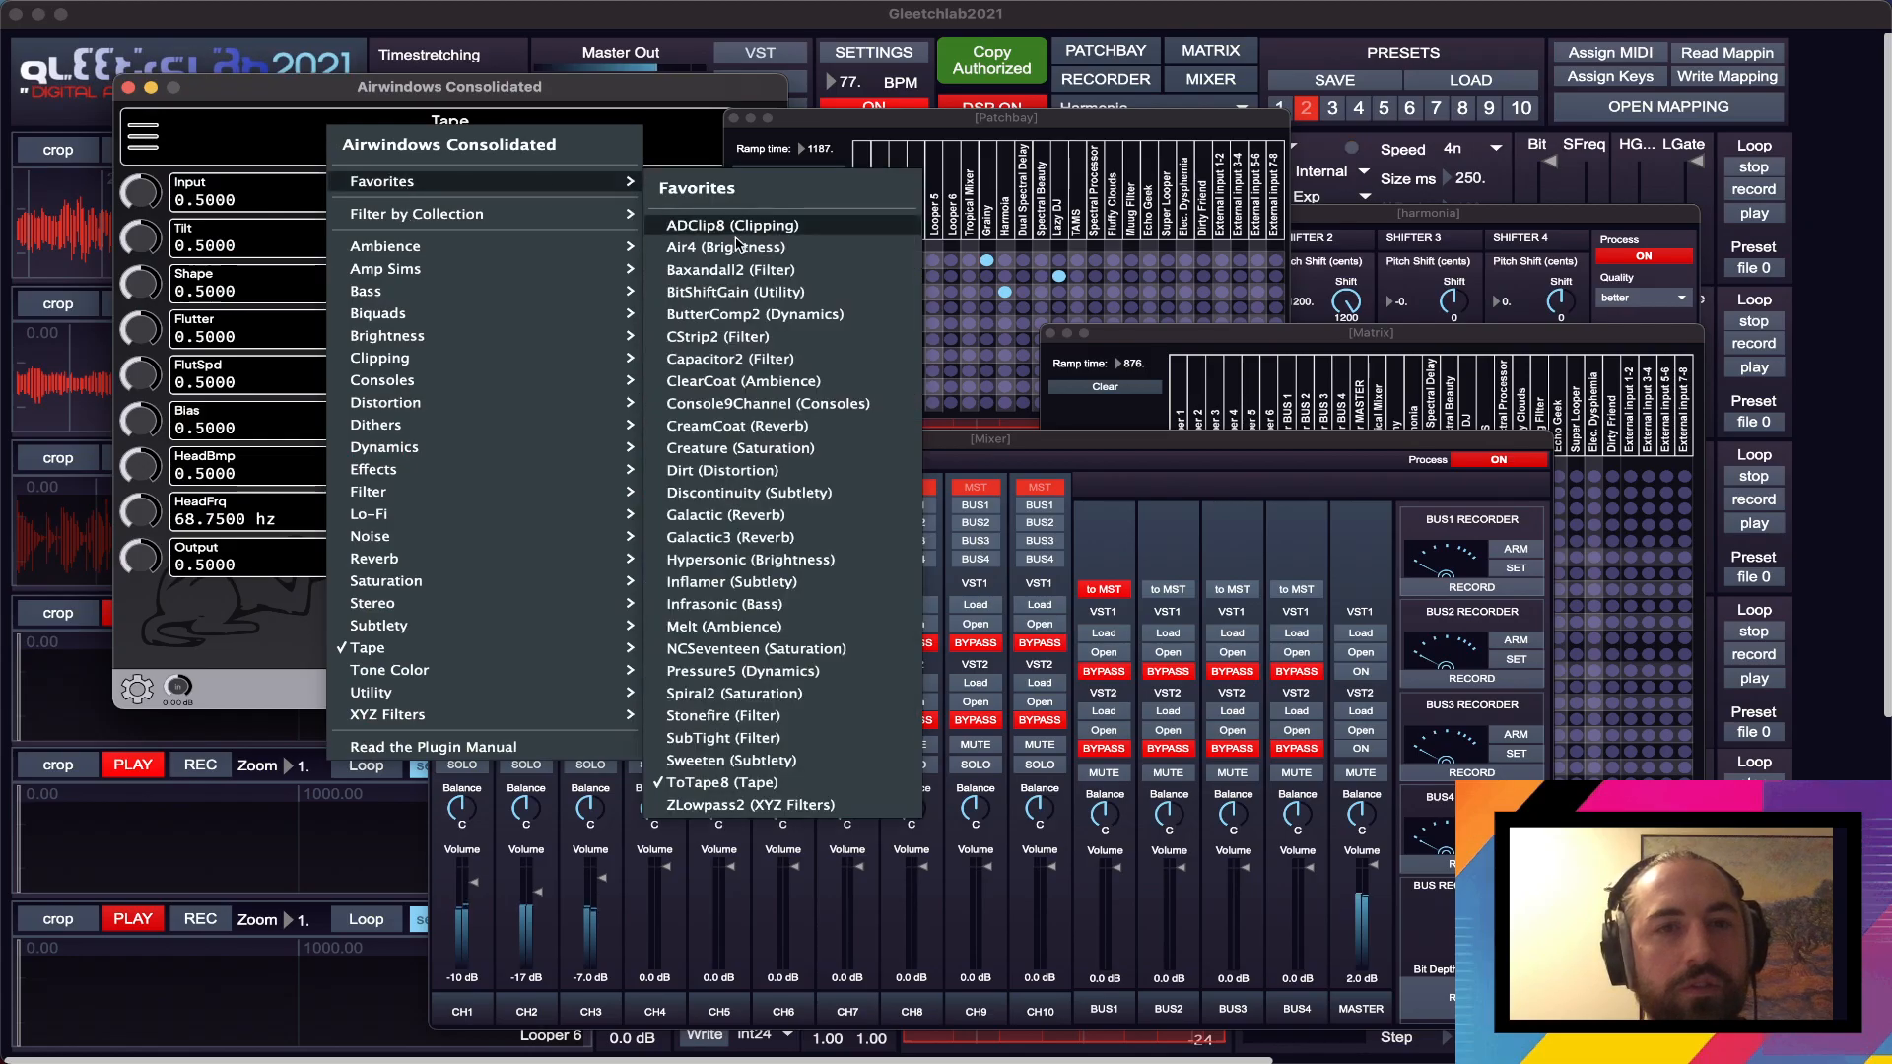
{"action": "left_click", "coordinate": [745, 535]}
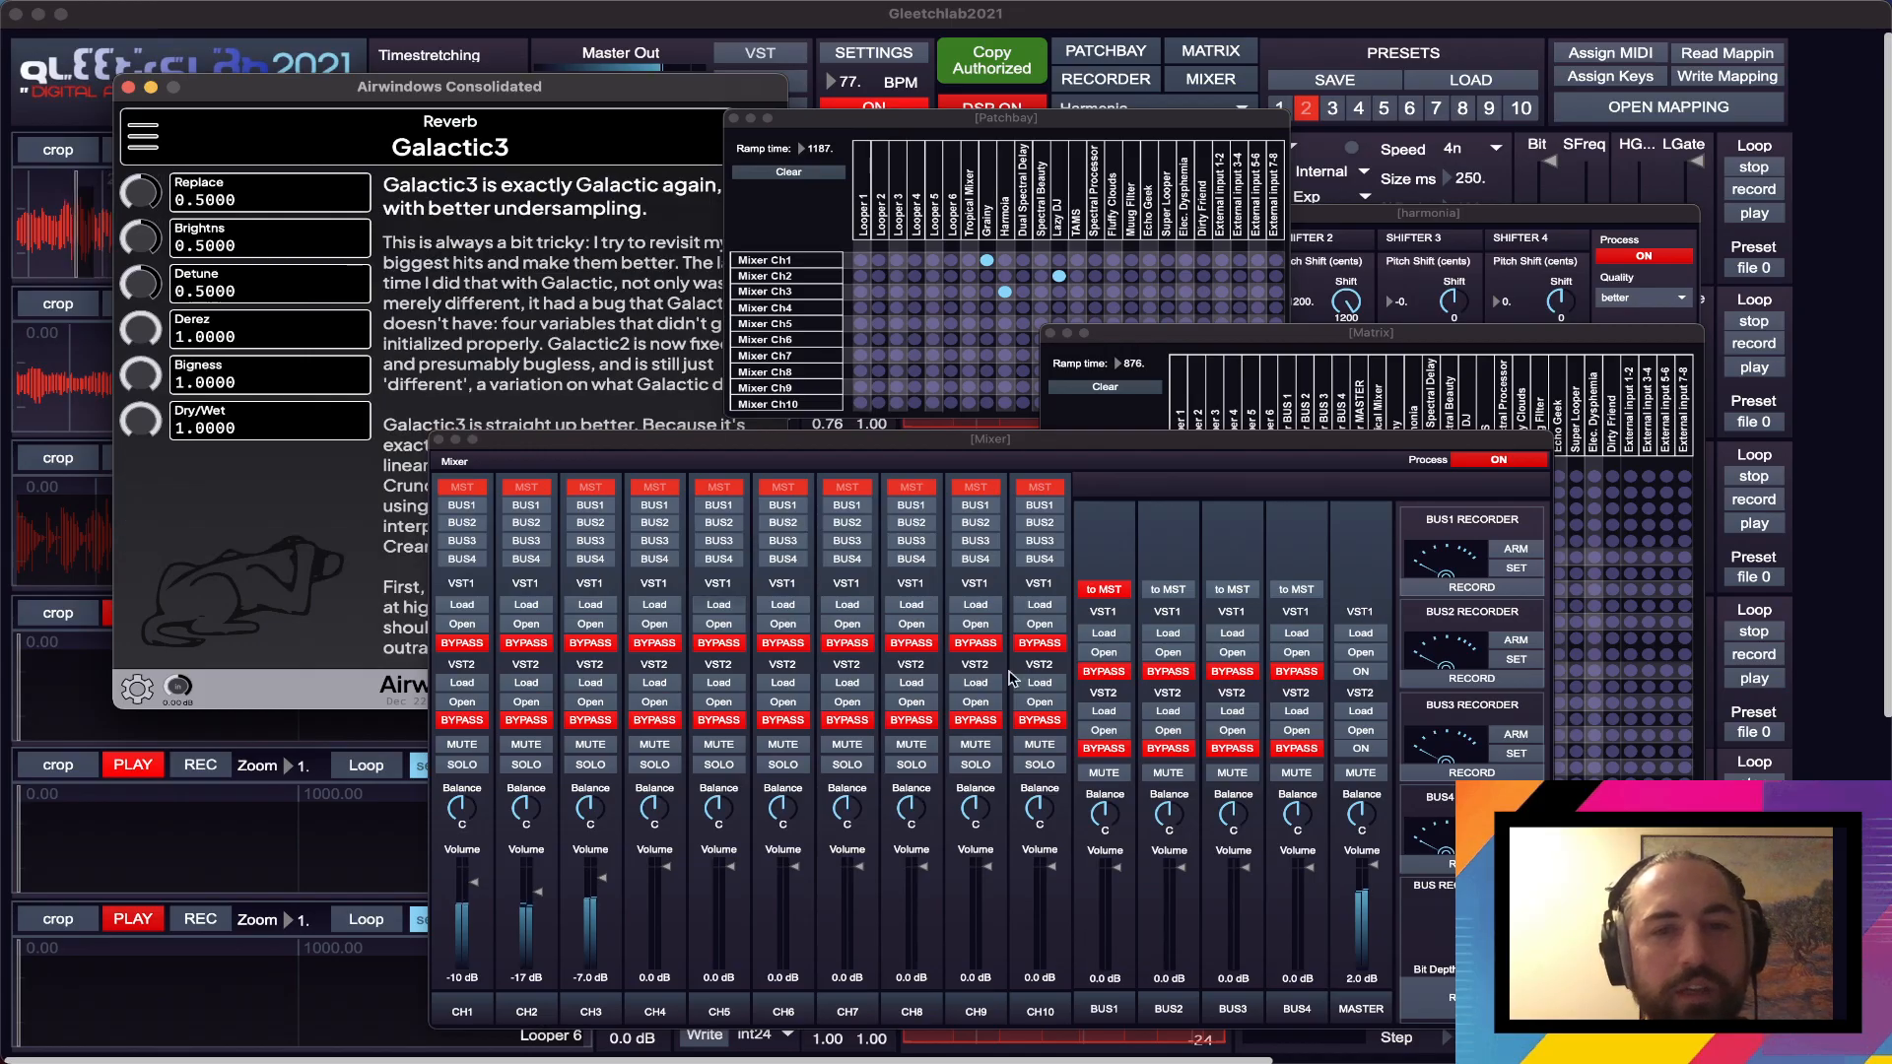
- Send mixer channel 3 to BUS1 with VST1 active, and set Galactic3's Replace to 0.8431
{"action": "left_click", "coordinate": [592, 508]}
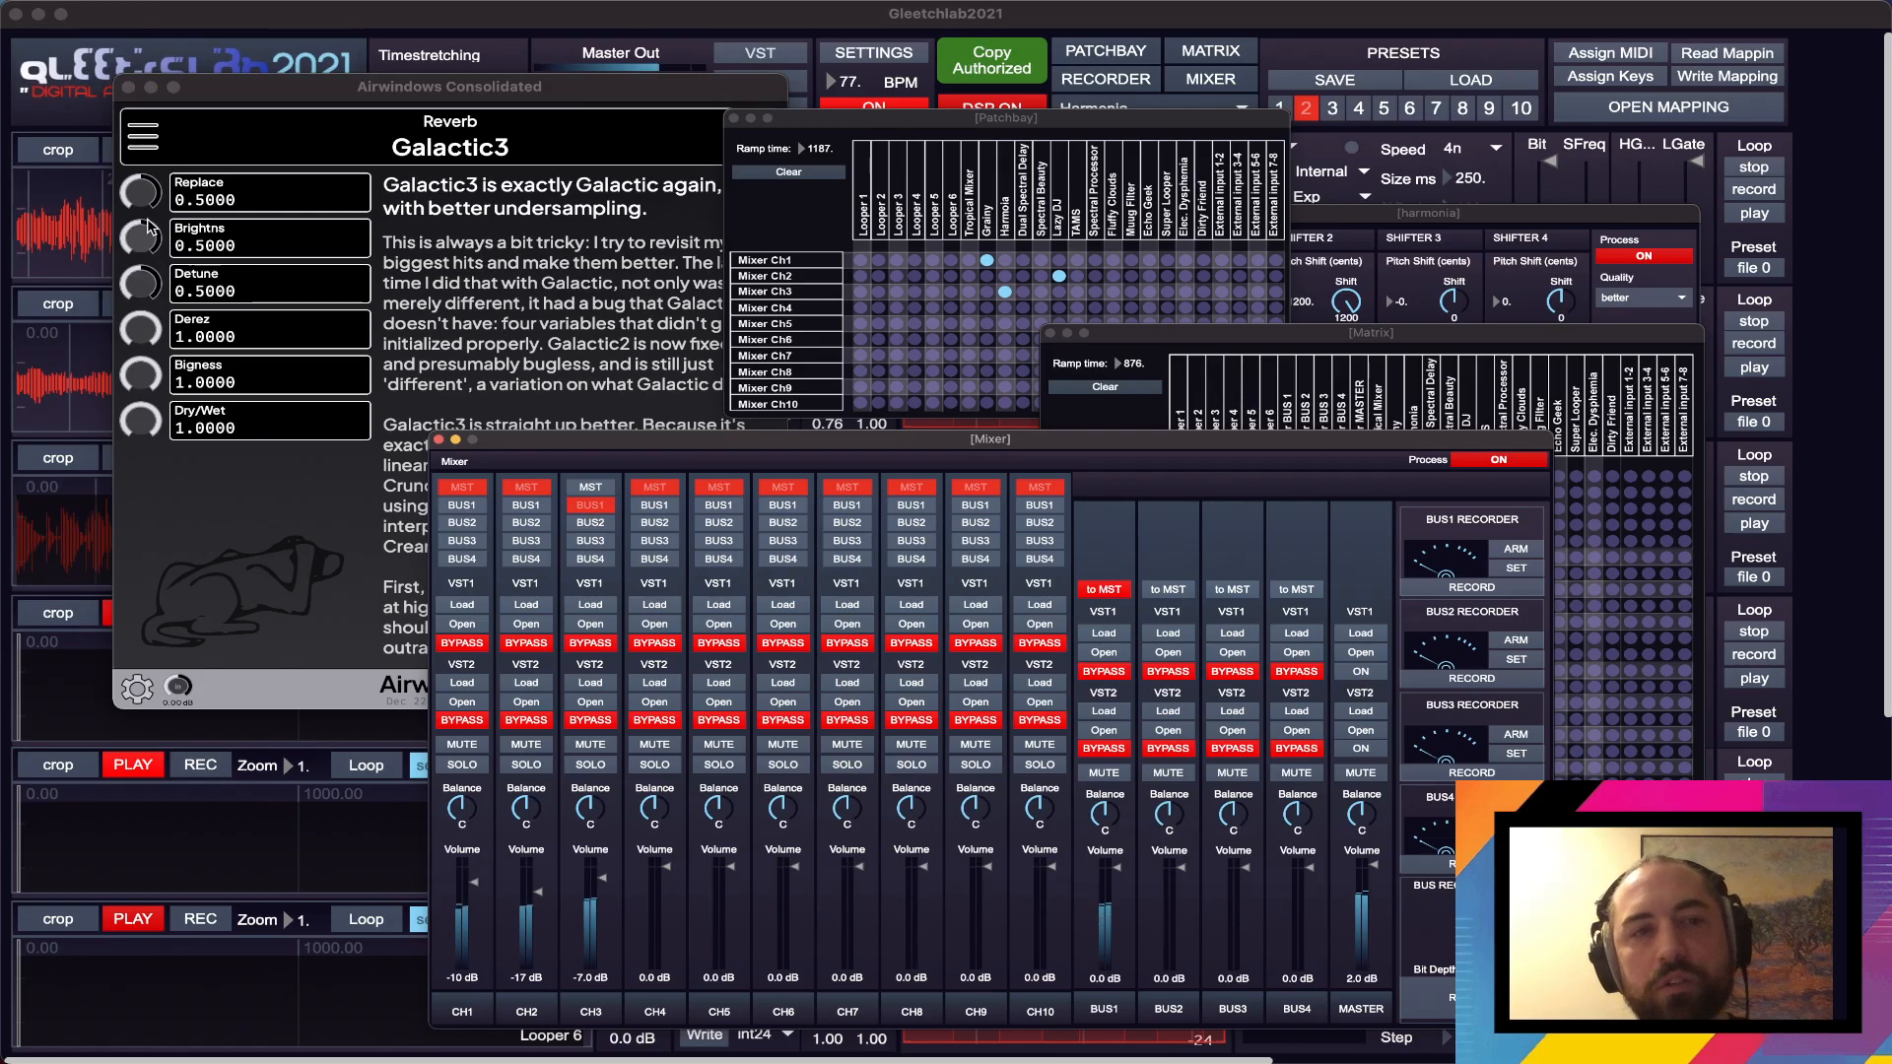
{"action": "left_click_drag", "start_coordinate": [150, 191], "coordinate": [149, 150]}
{"action": "left_click", "coordinate": [1028, 589]}
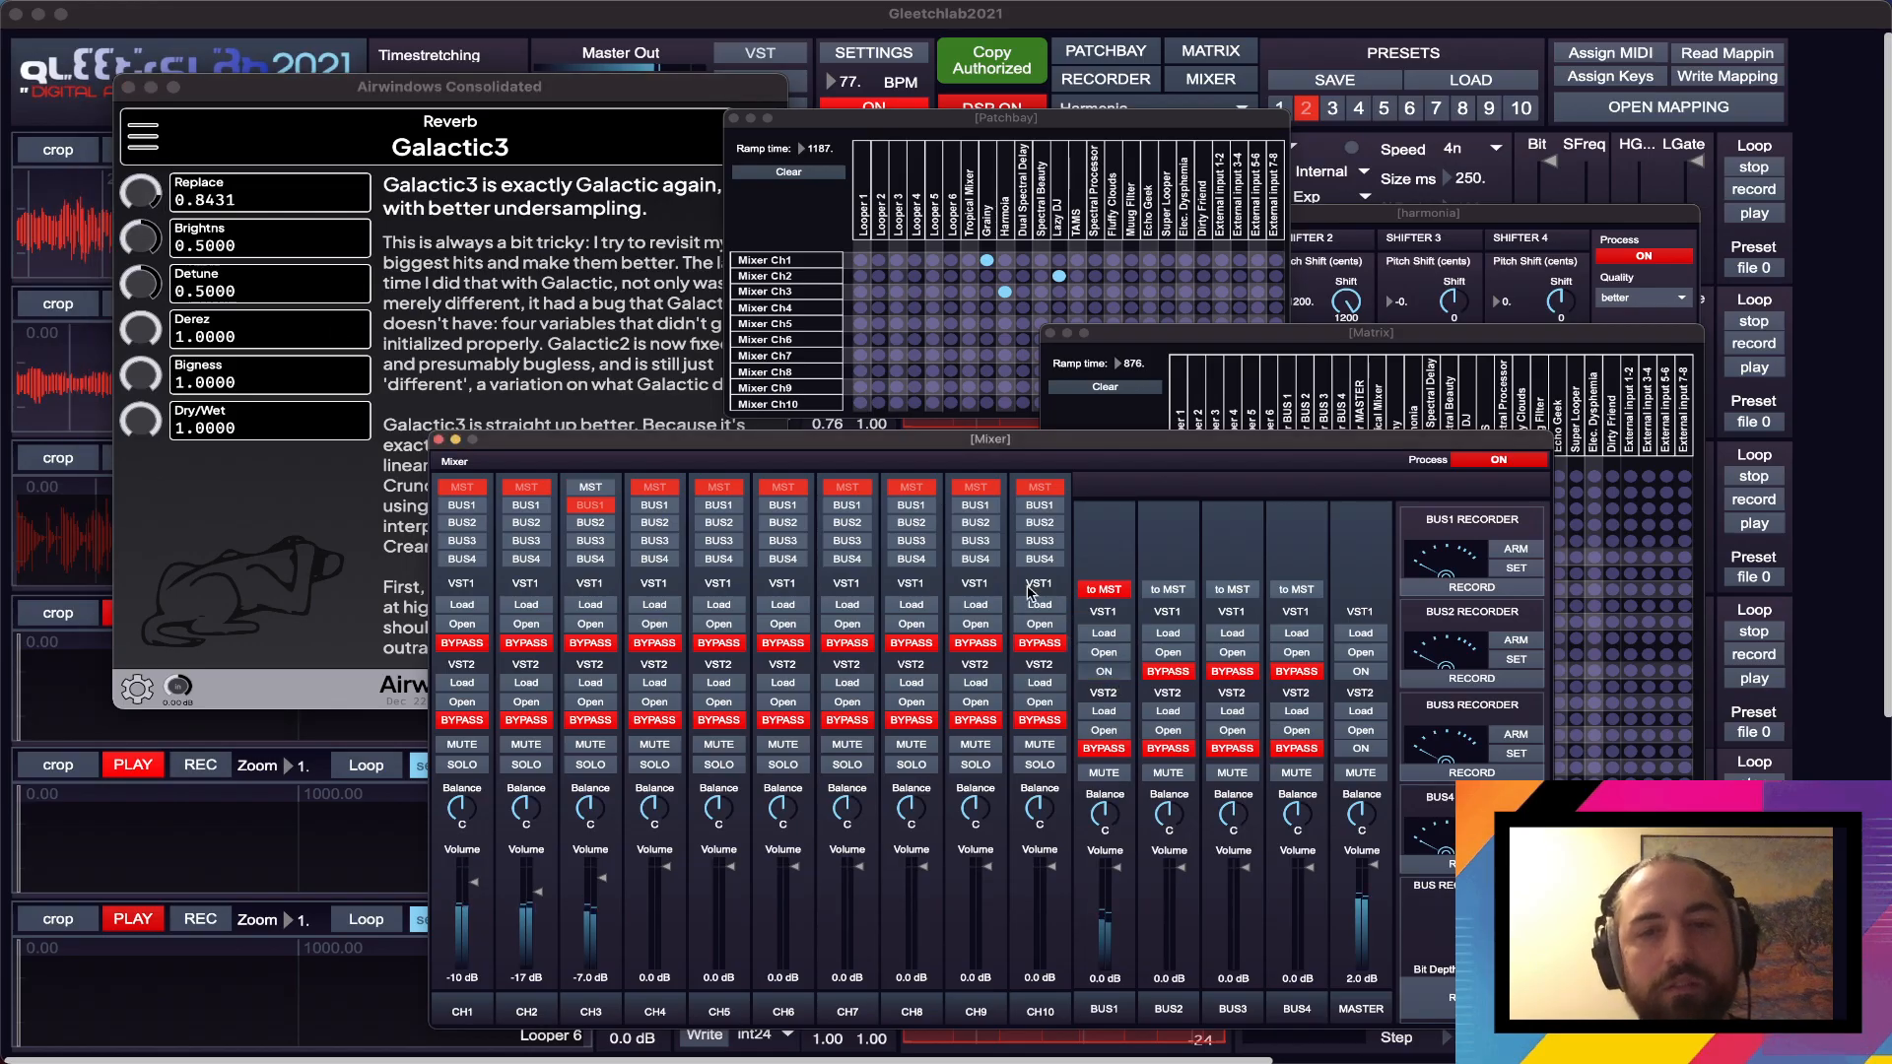
- Move the Galactic3 window off the Mixer and set the volumes to -2.5 dB on BUS1 and -20 dB on CH2
{"action": "left_click_drag", "start_coordinate": [594, 89], "coordinate": [520, 53]}
{"action": "left_click", "coordinate": [1125, 887]}
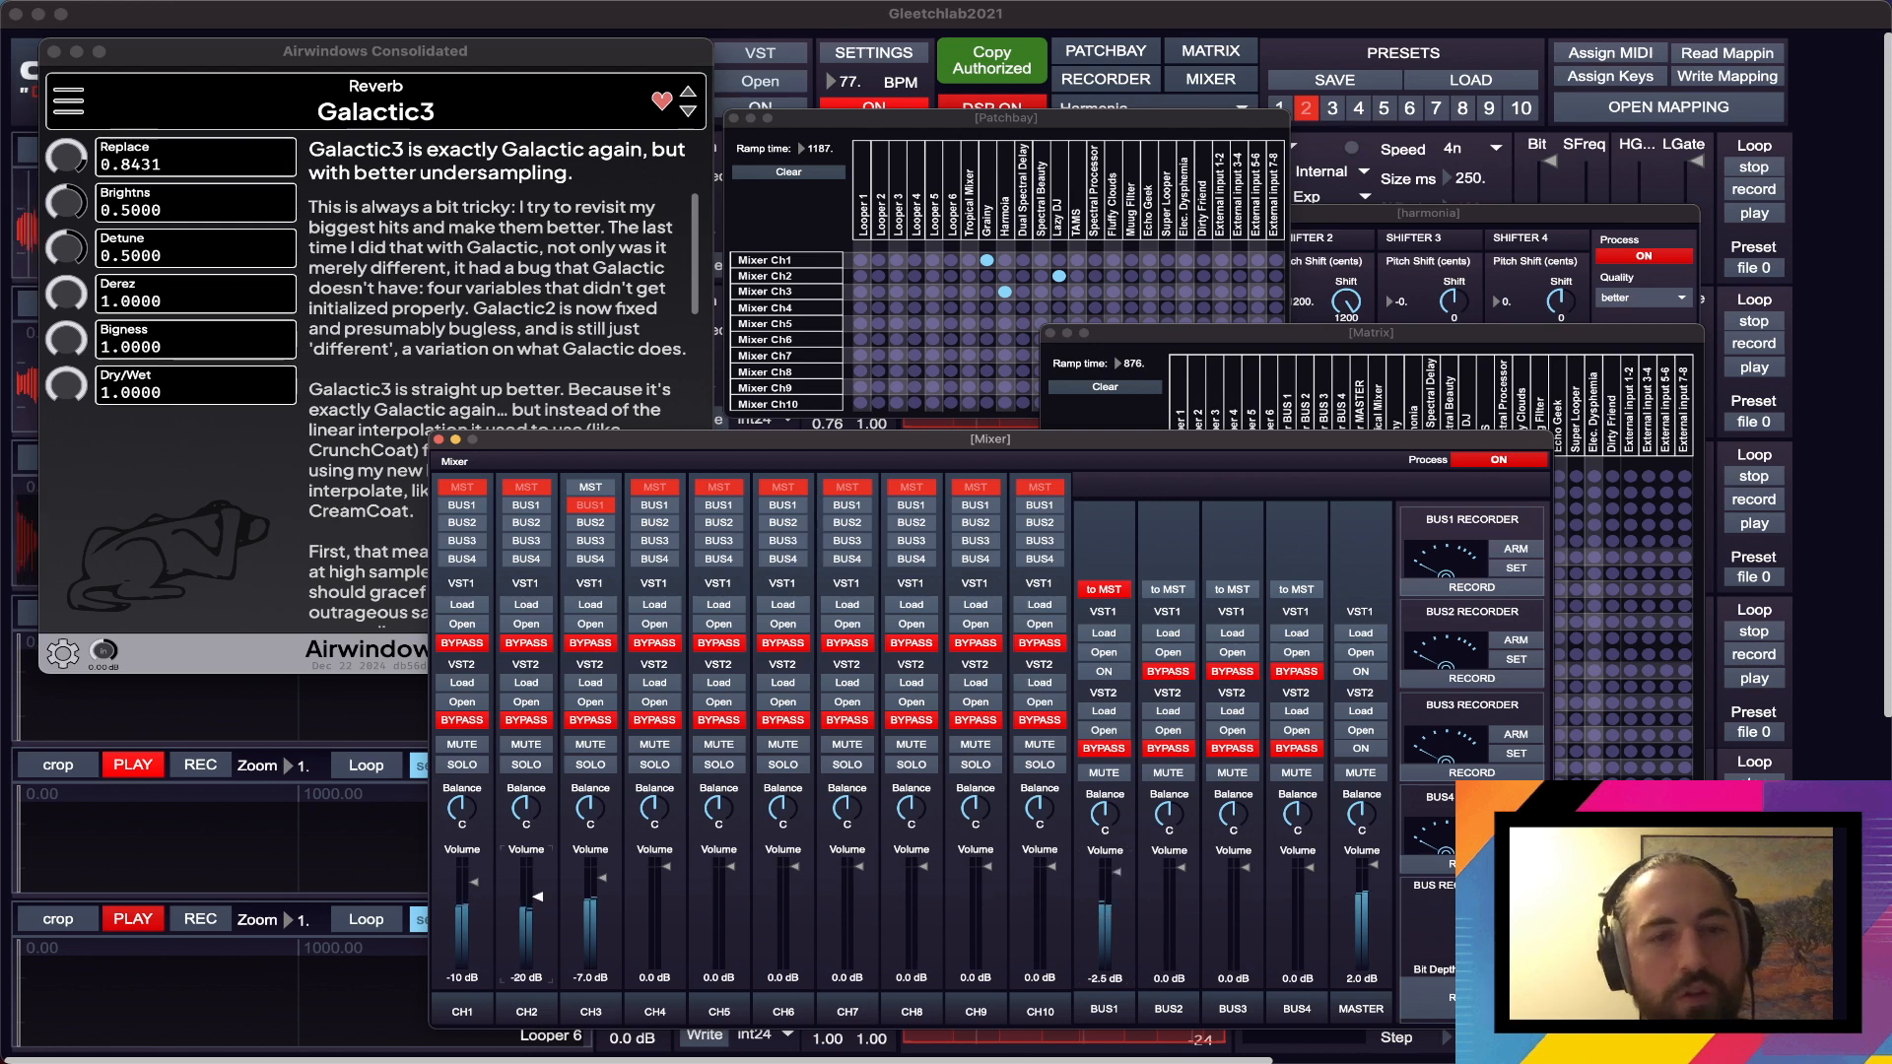
- Open the Spectral Beauty module and switch on both its process and its ON/OFF setting
{"action": "left_click", "coordinate": [1131, 110]}
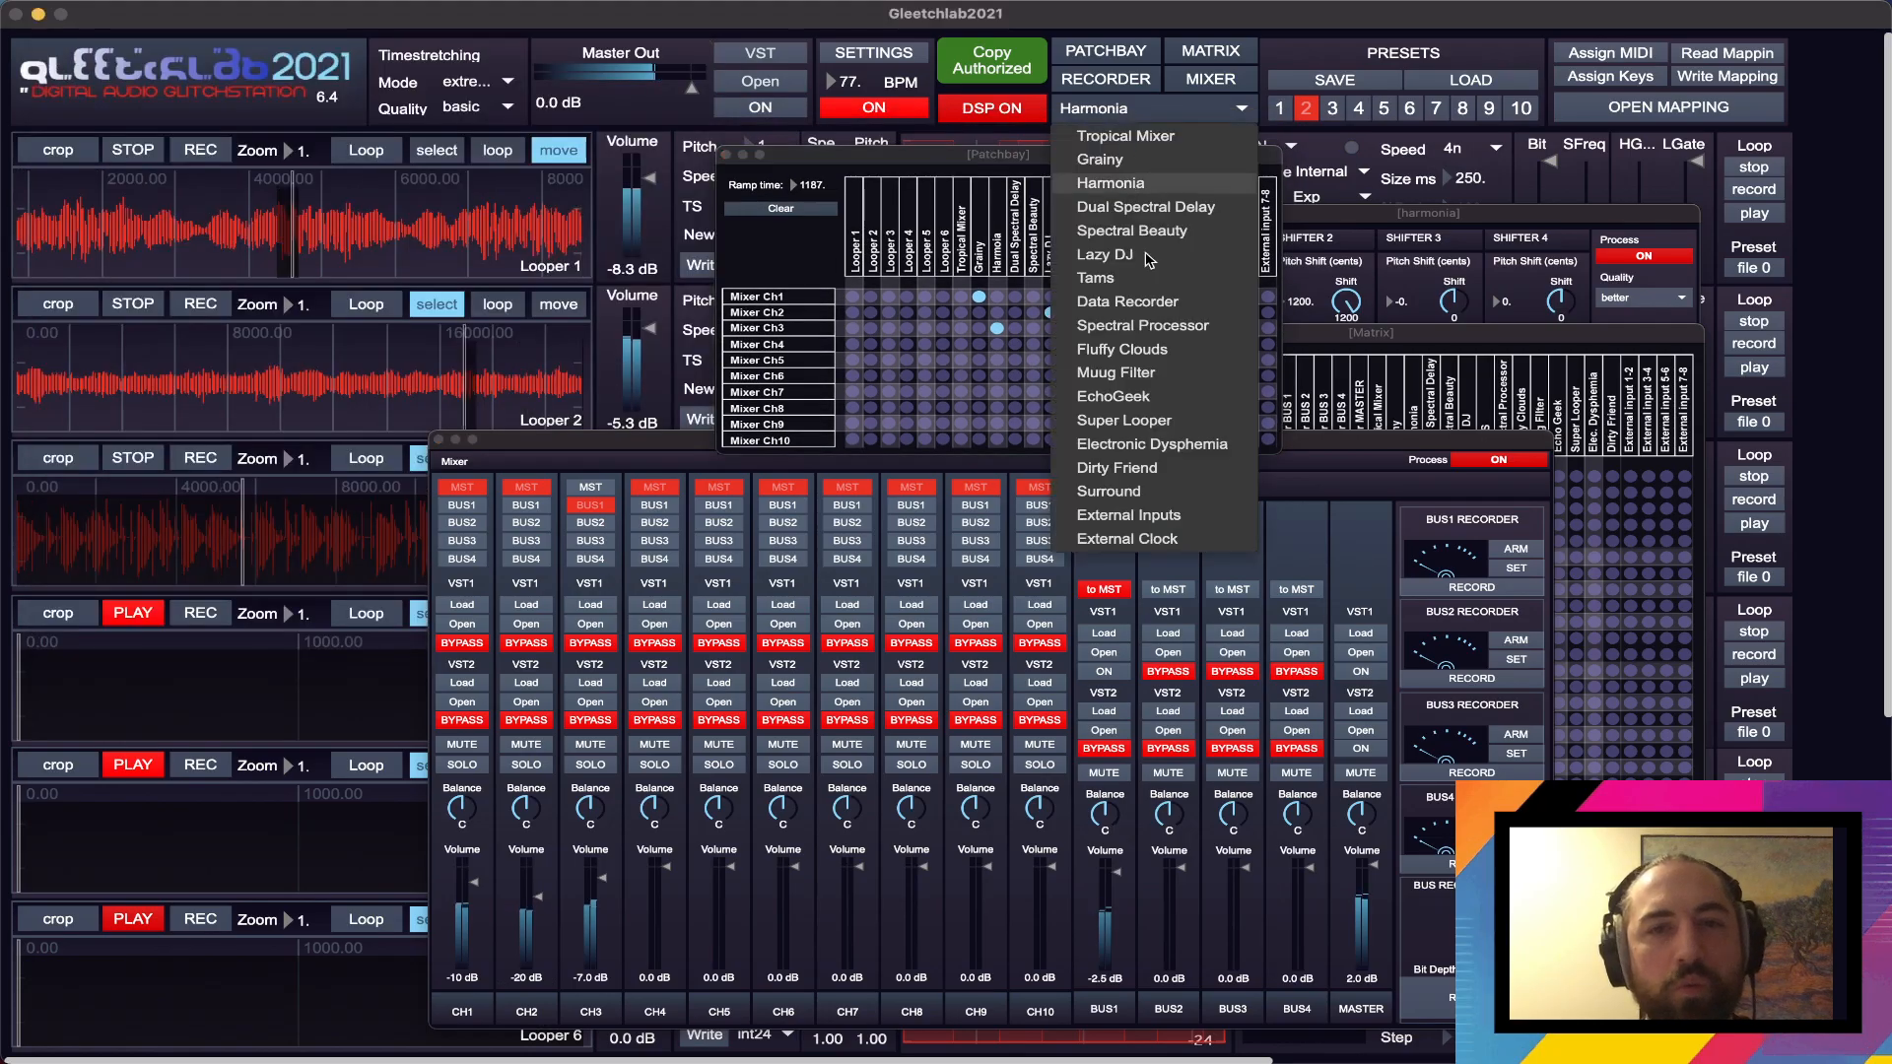
{"action": "left_click", "coordinate": [1133, 231]}
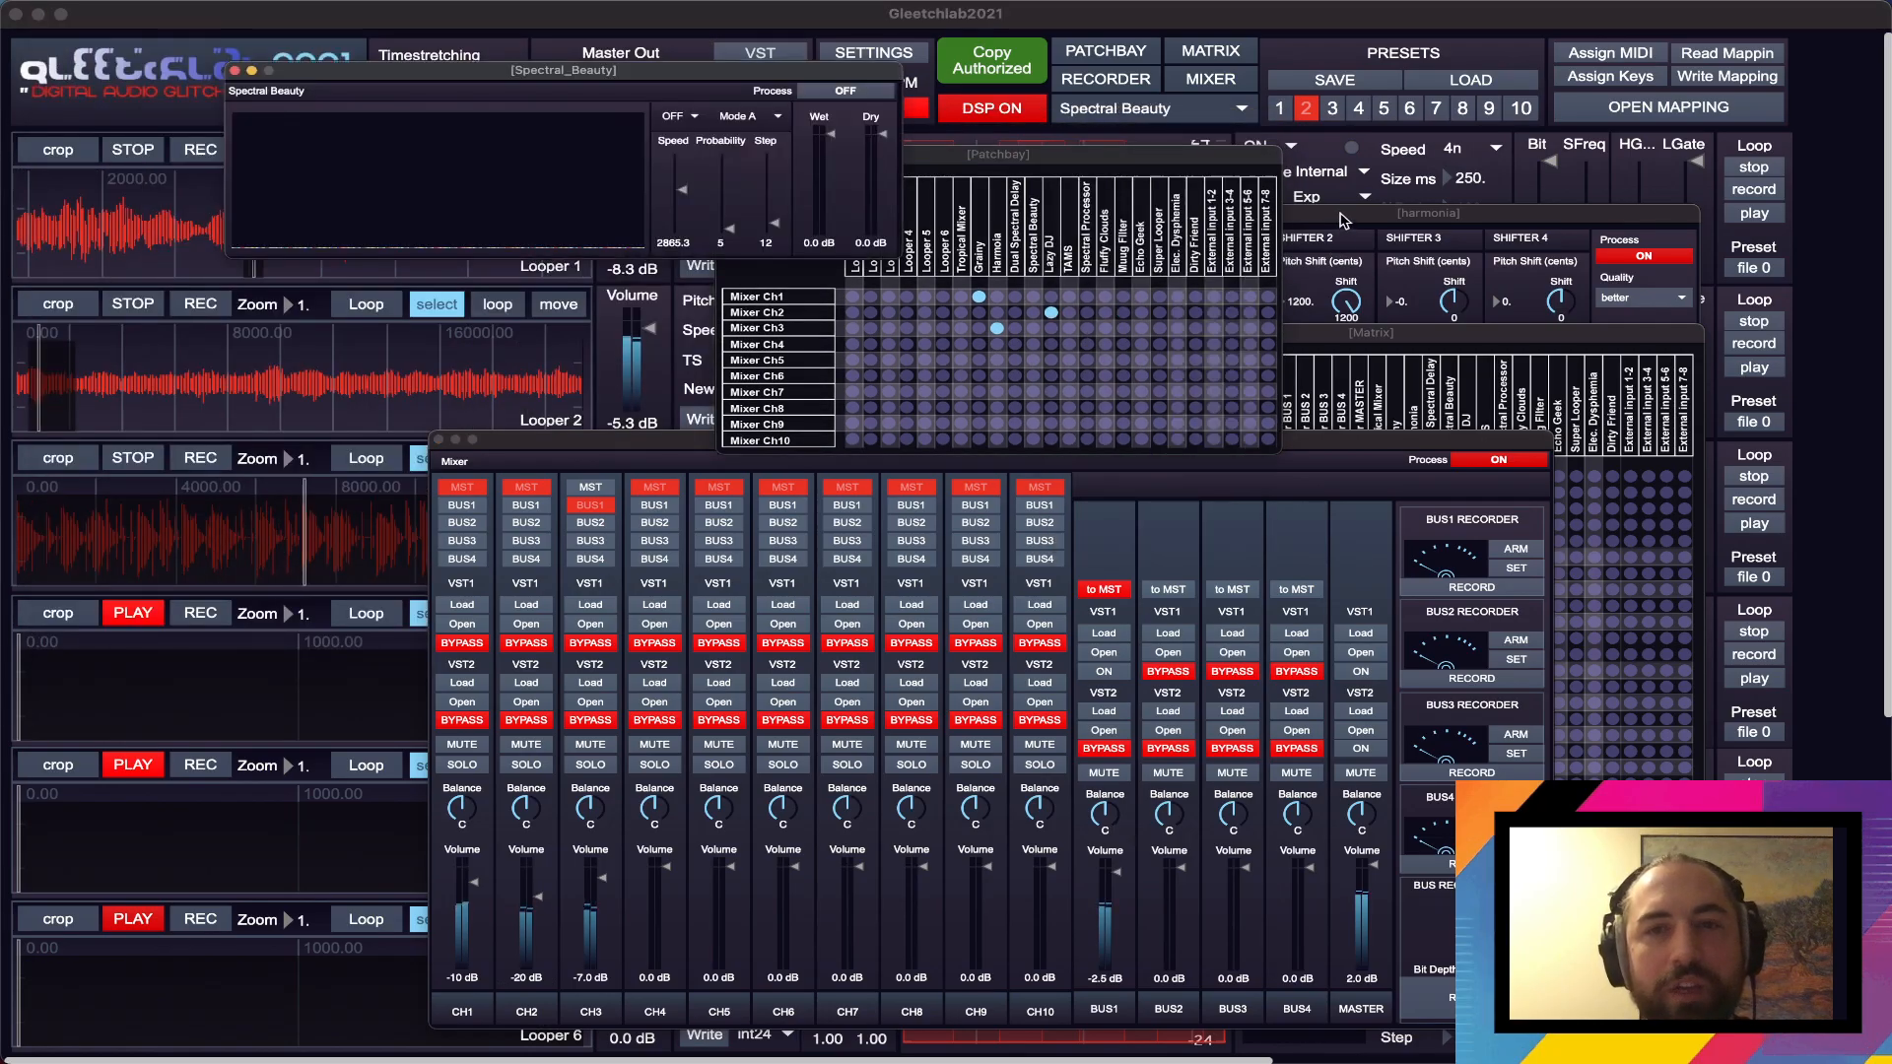
{"action": "left_click", "coordinate": [849, 92]}
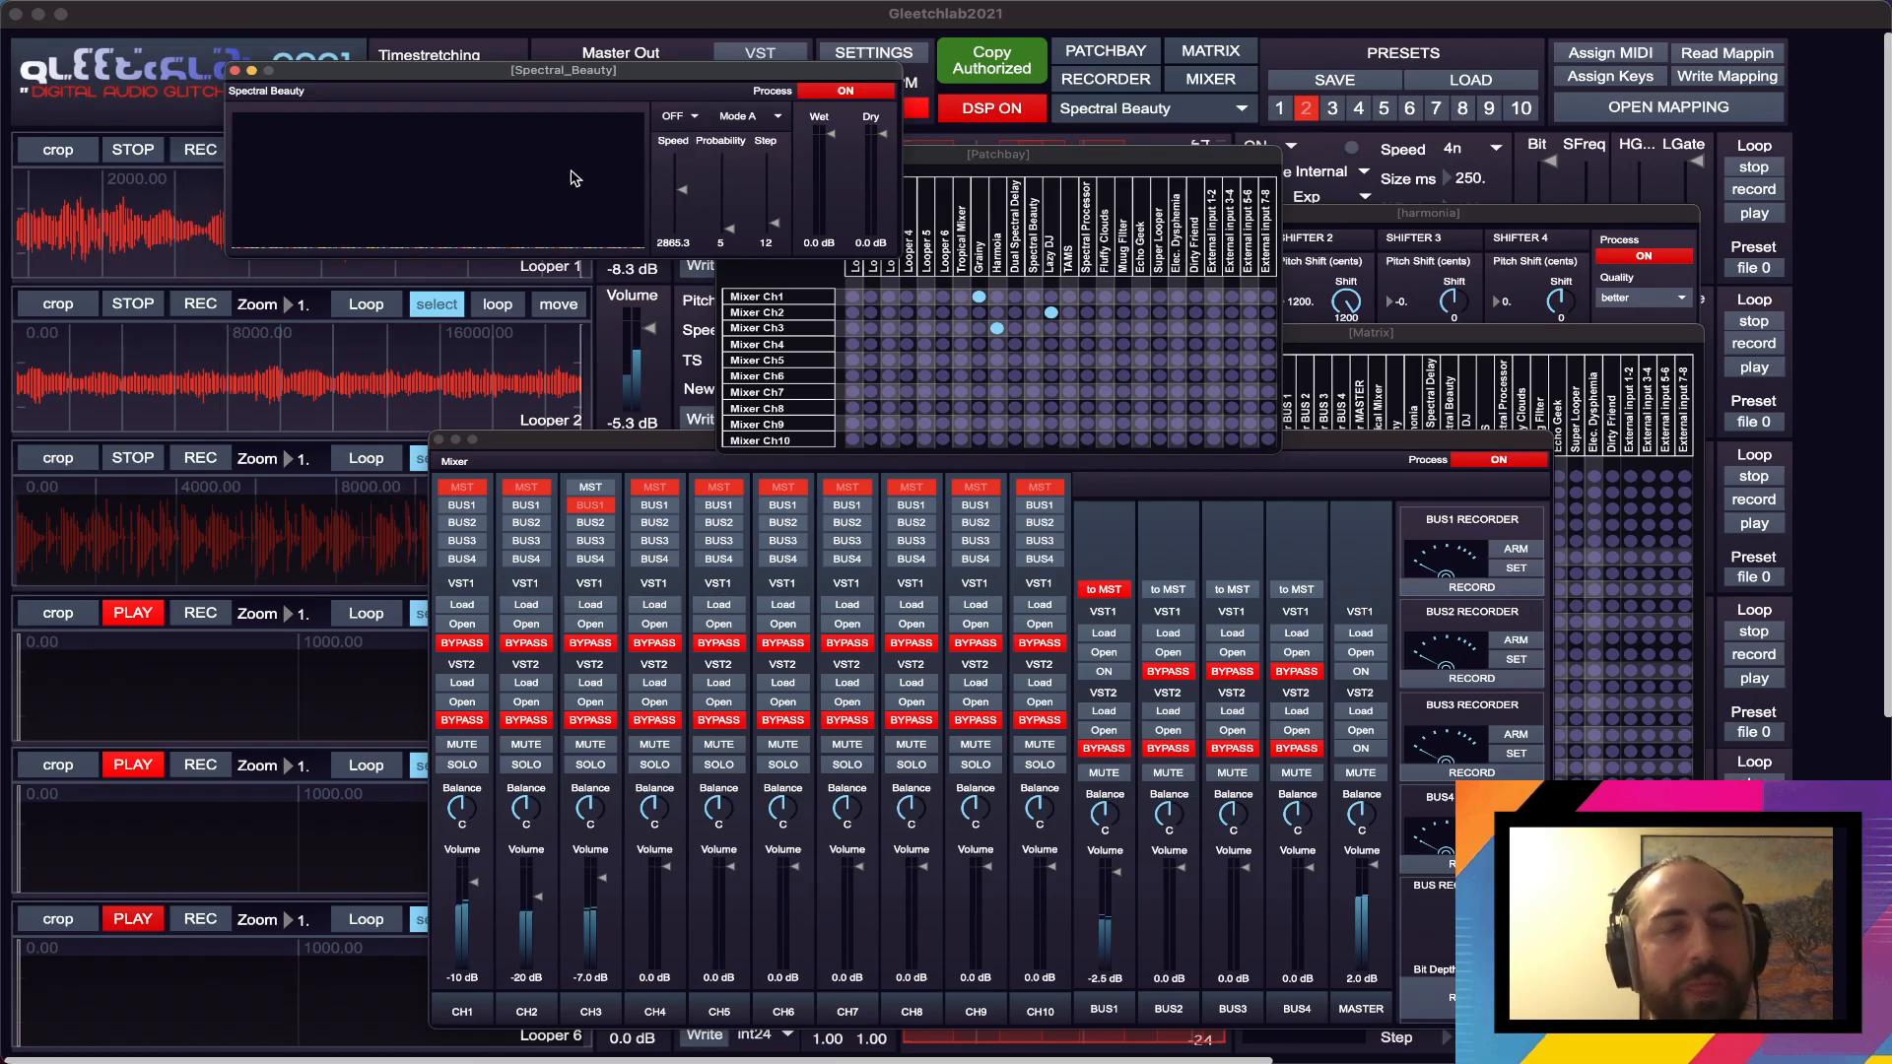
{"action": "left_click", "coordinate": [696, 117]}
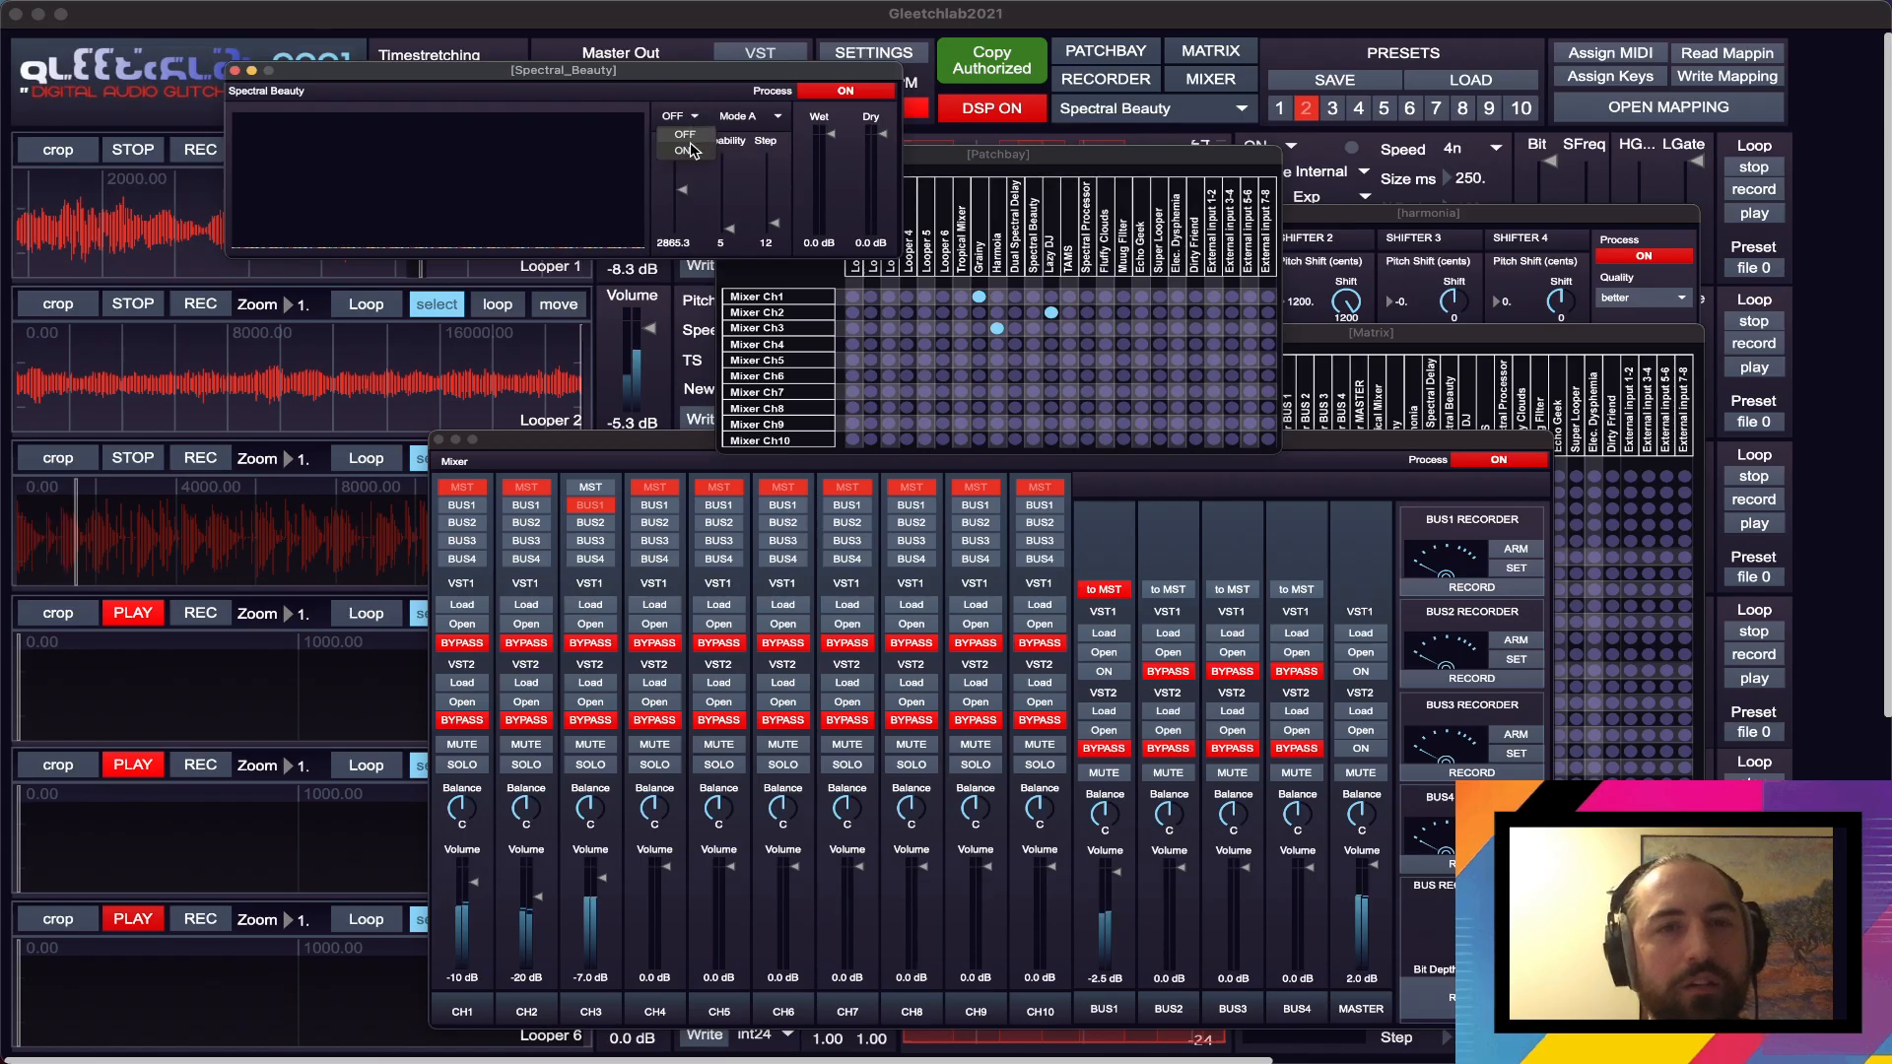
- Set Spectral Beauty to Mode D with Speed at 4938.5 and Probability at 14
{"action": "left_click", "coordinate": [778, 117]}
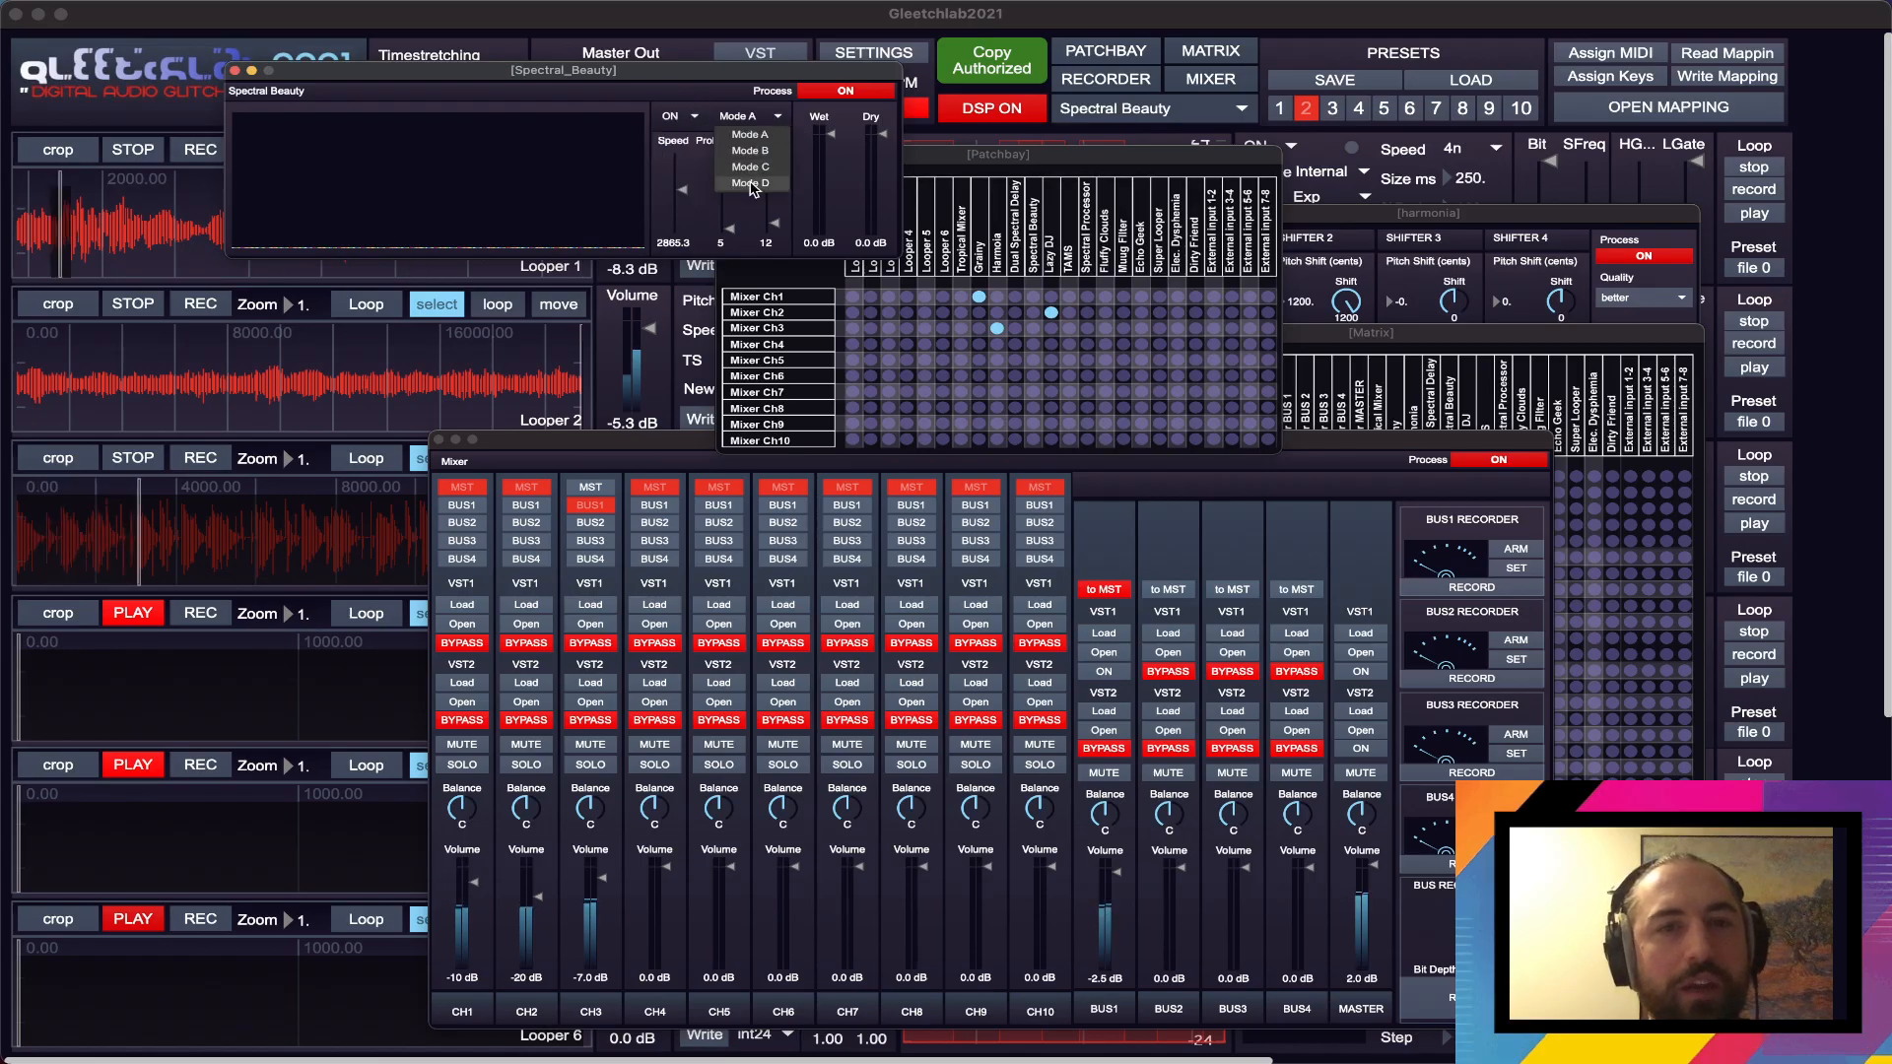
{"action": "left_click", "coordinate": [754, 177]}
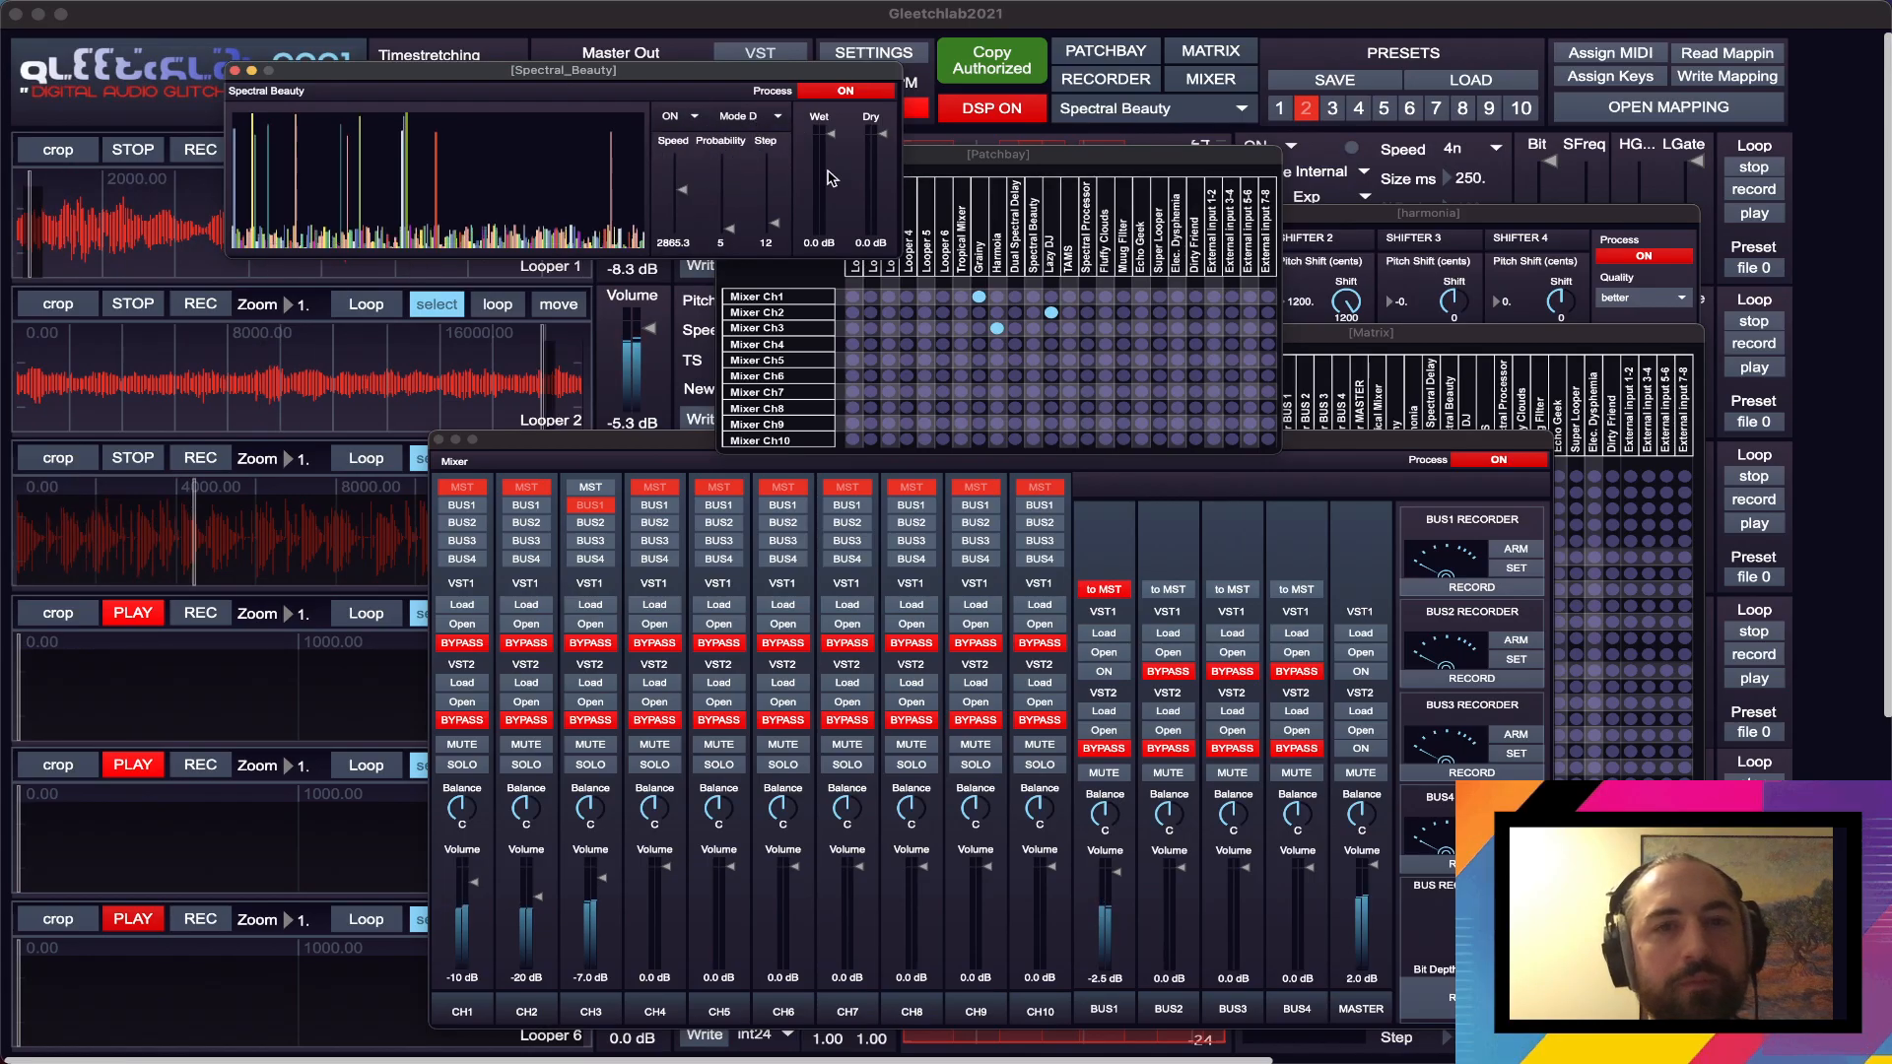
{"action": "left_click_drag", "start_coordinate": [682, 188], "coordinate": [730, 220]}
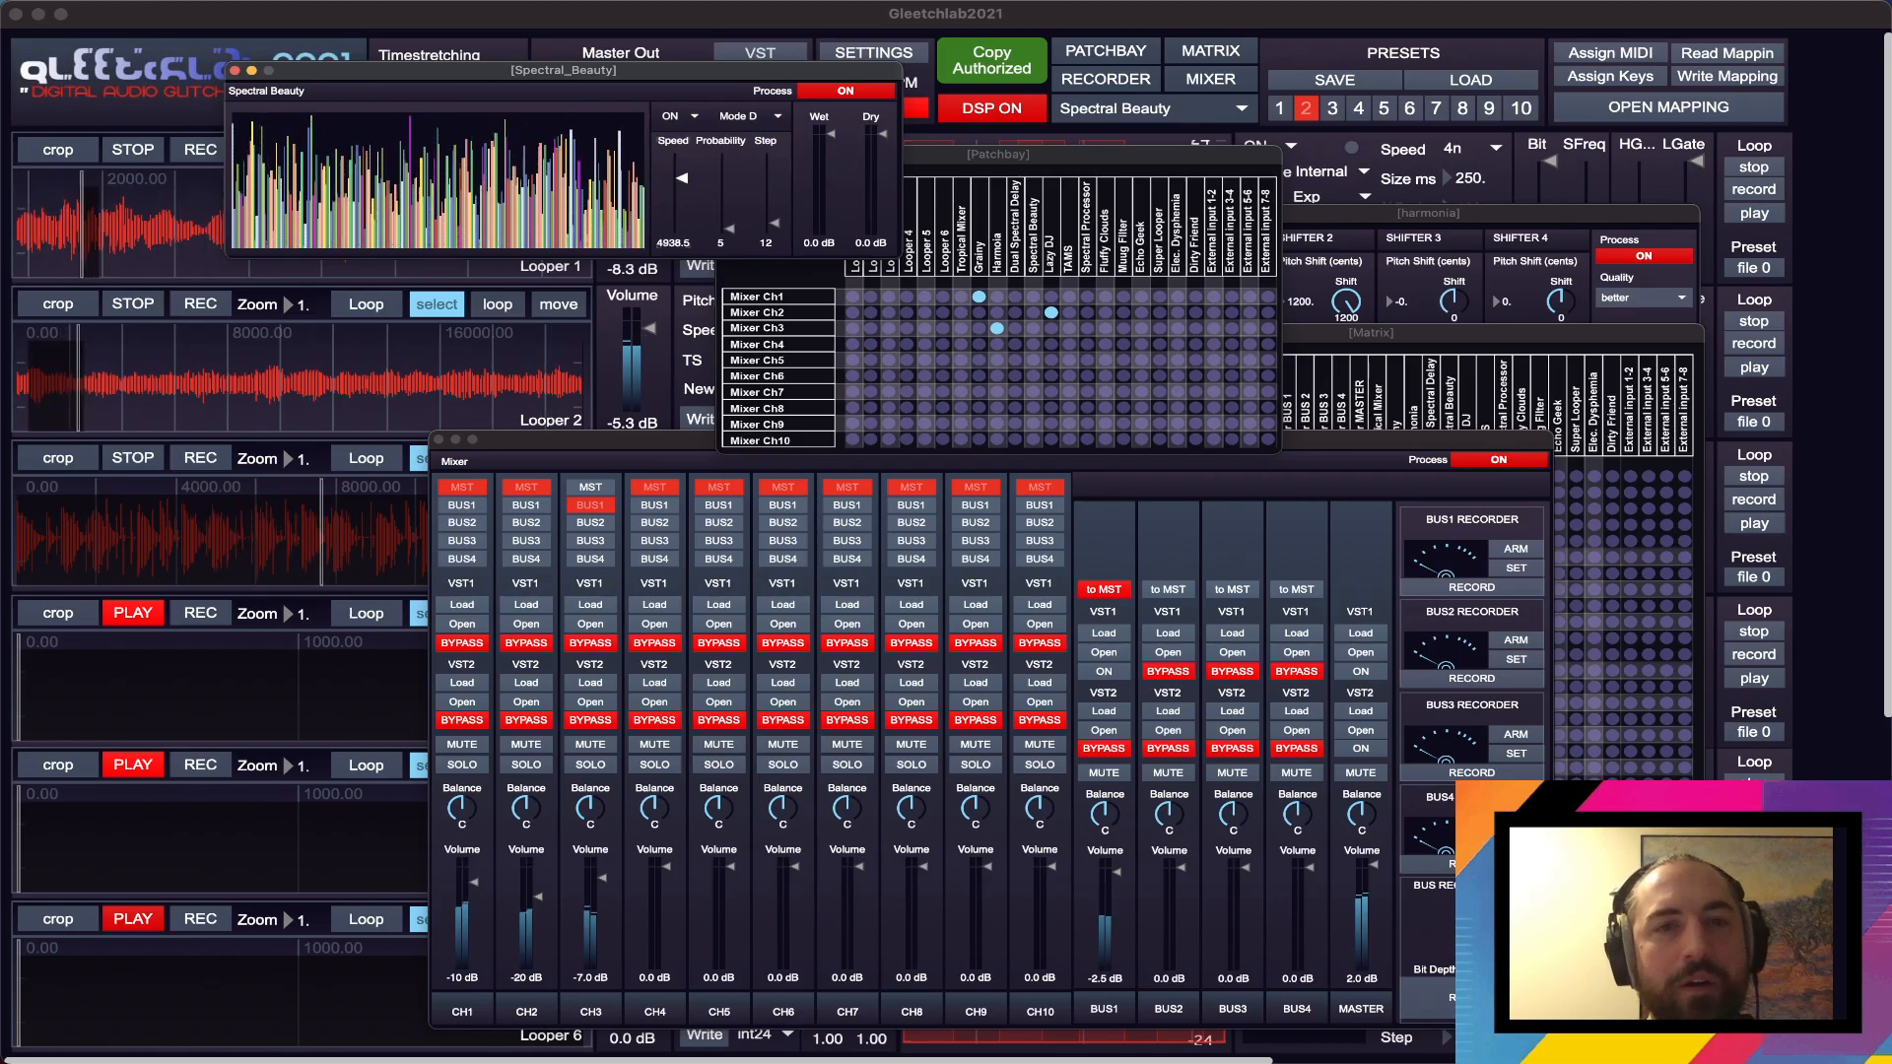
- Switch Spectral Beauty to Mode C with Step at 13, and lower its Dry level to -68 dB
{"action": "left_click", "coordinate": [742, 116]}
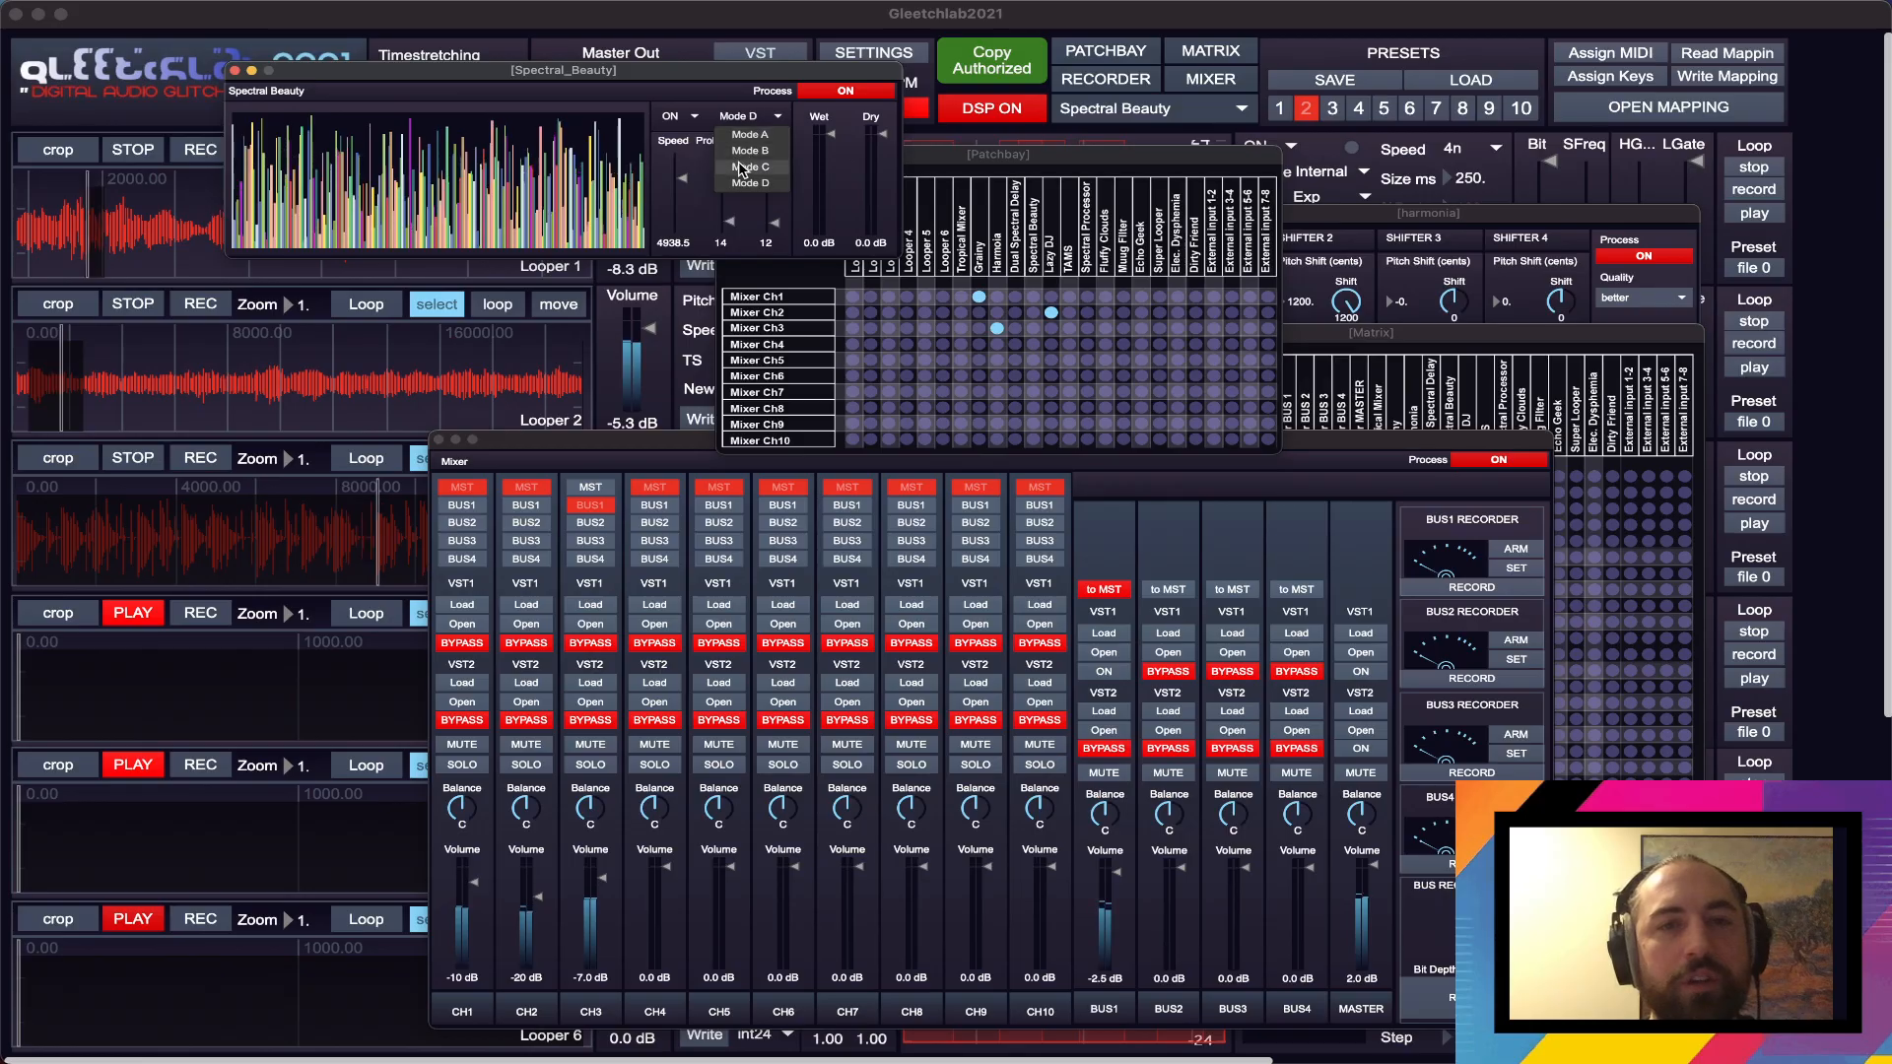
{"action": "left_click", "coordinate": [748, 166]}
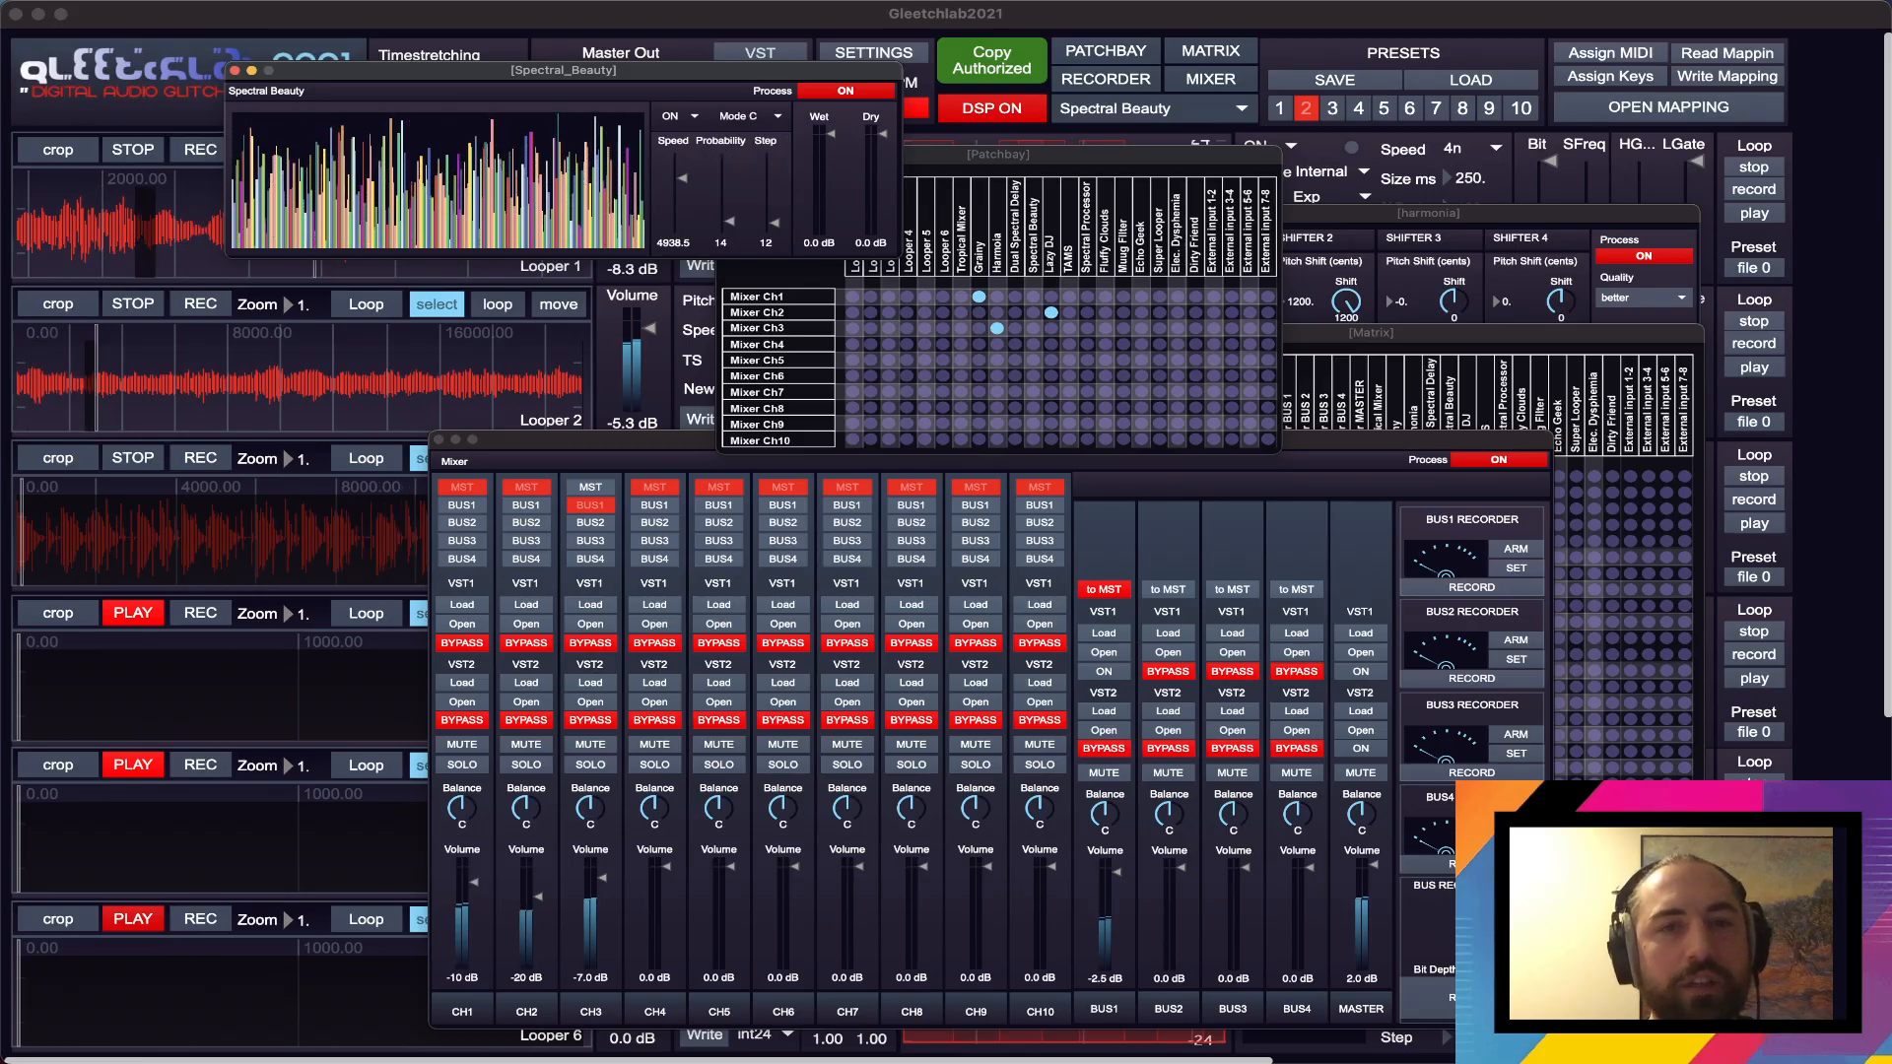
{"action": "left_click_drag", "start_coordinate": [775, 222], "coordinate": [774, 221]}
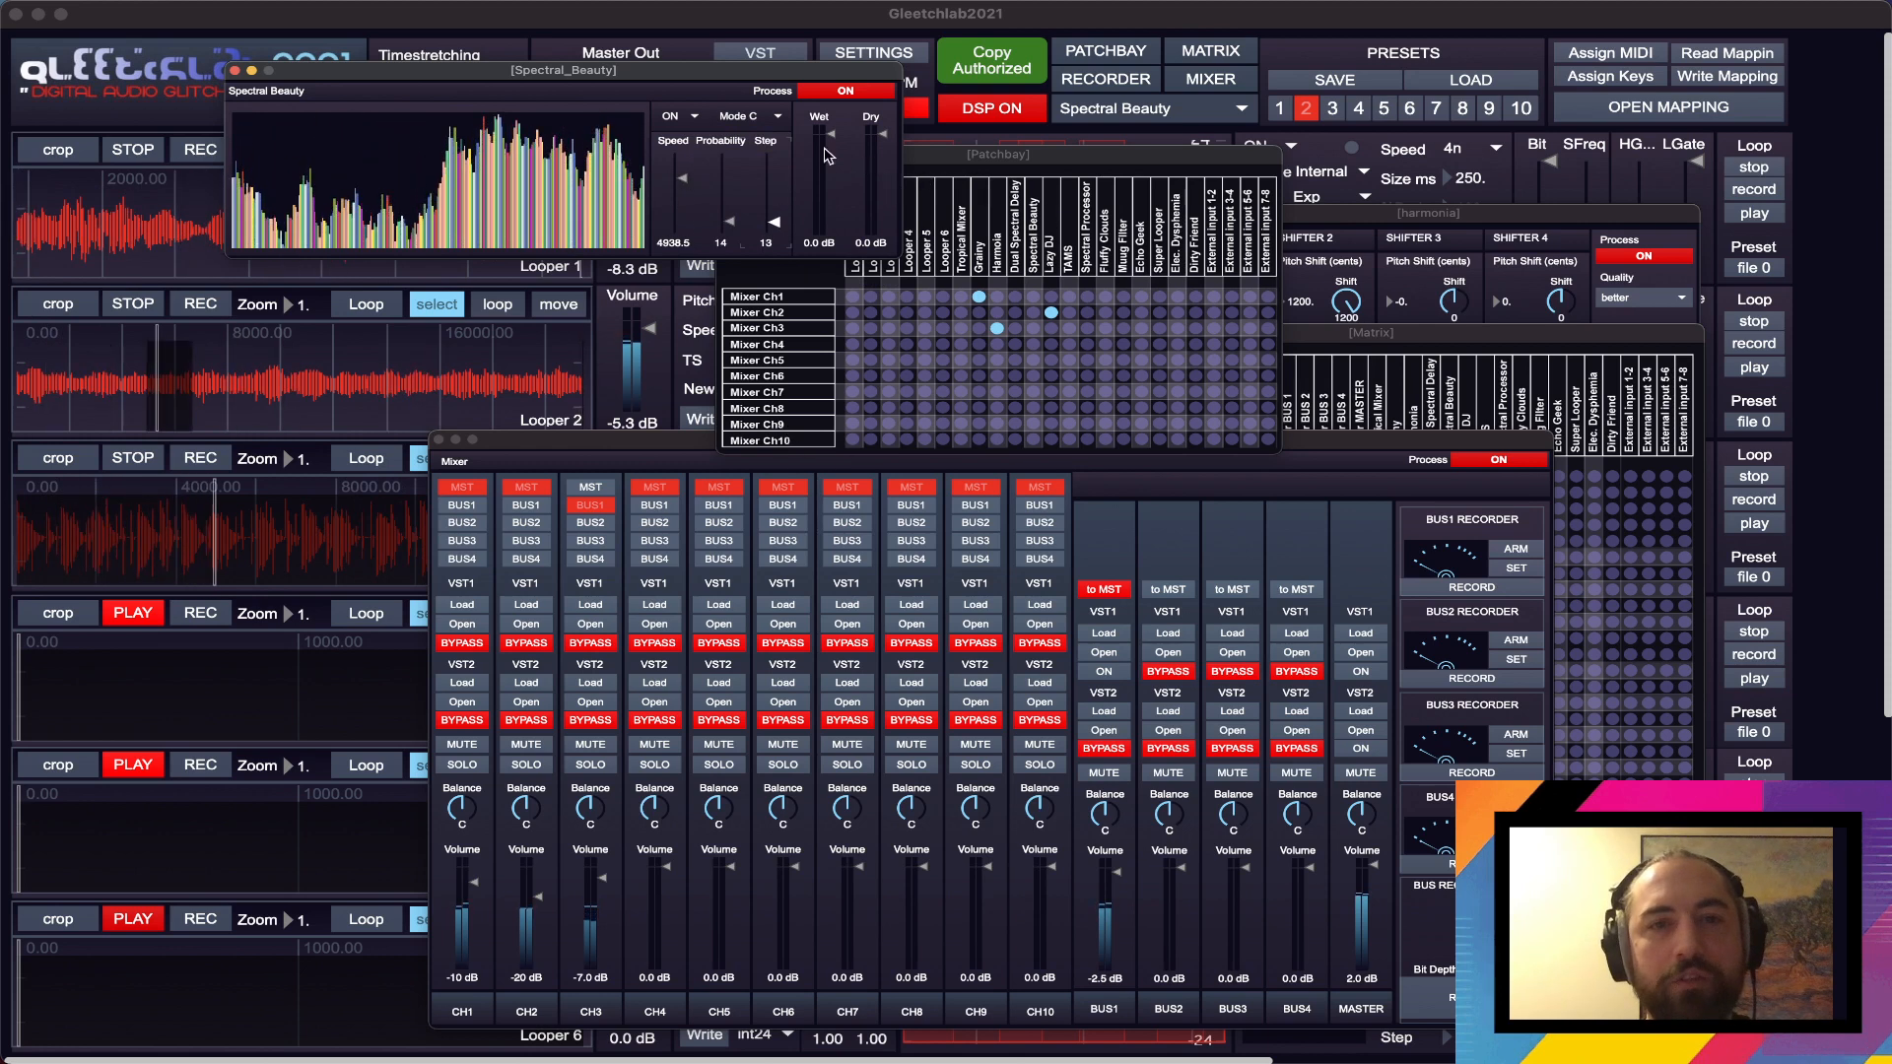
{"action": "left_click", "coordinate": [1024, 159]}
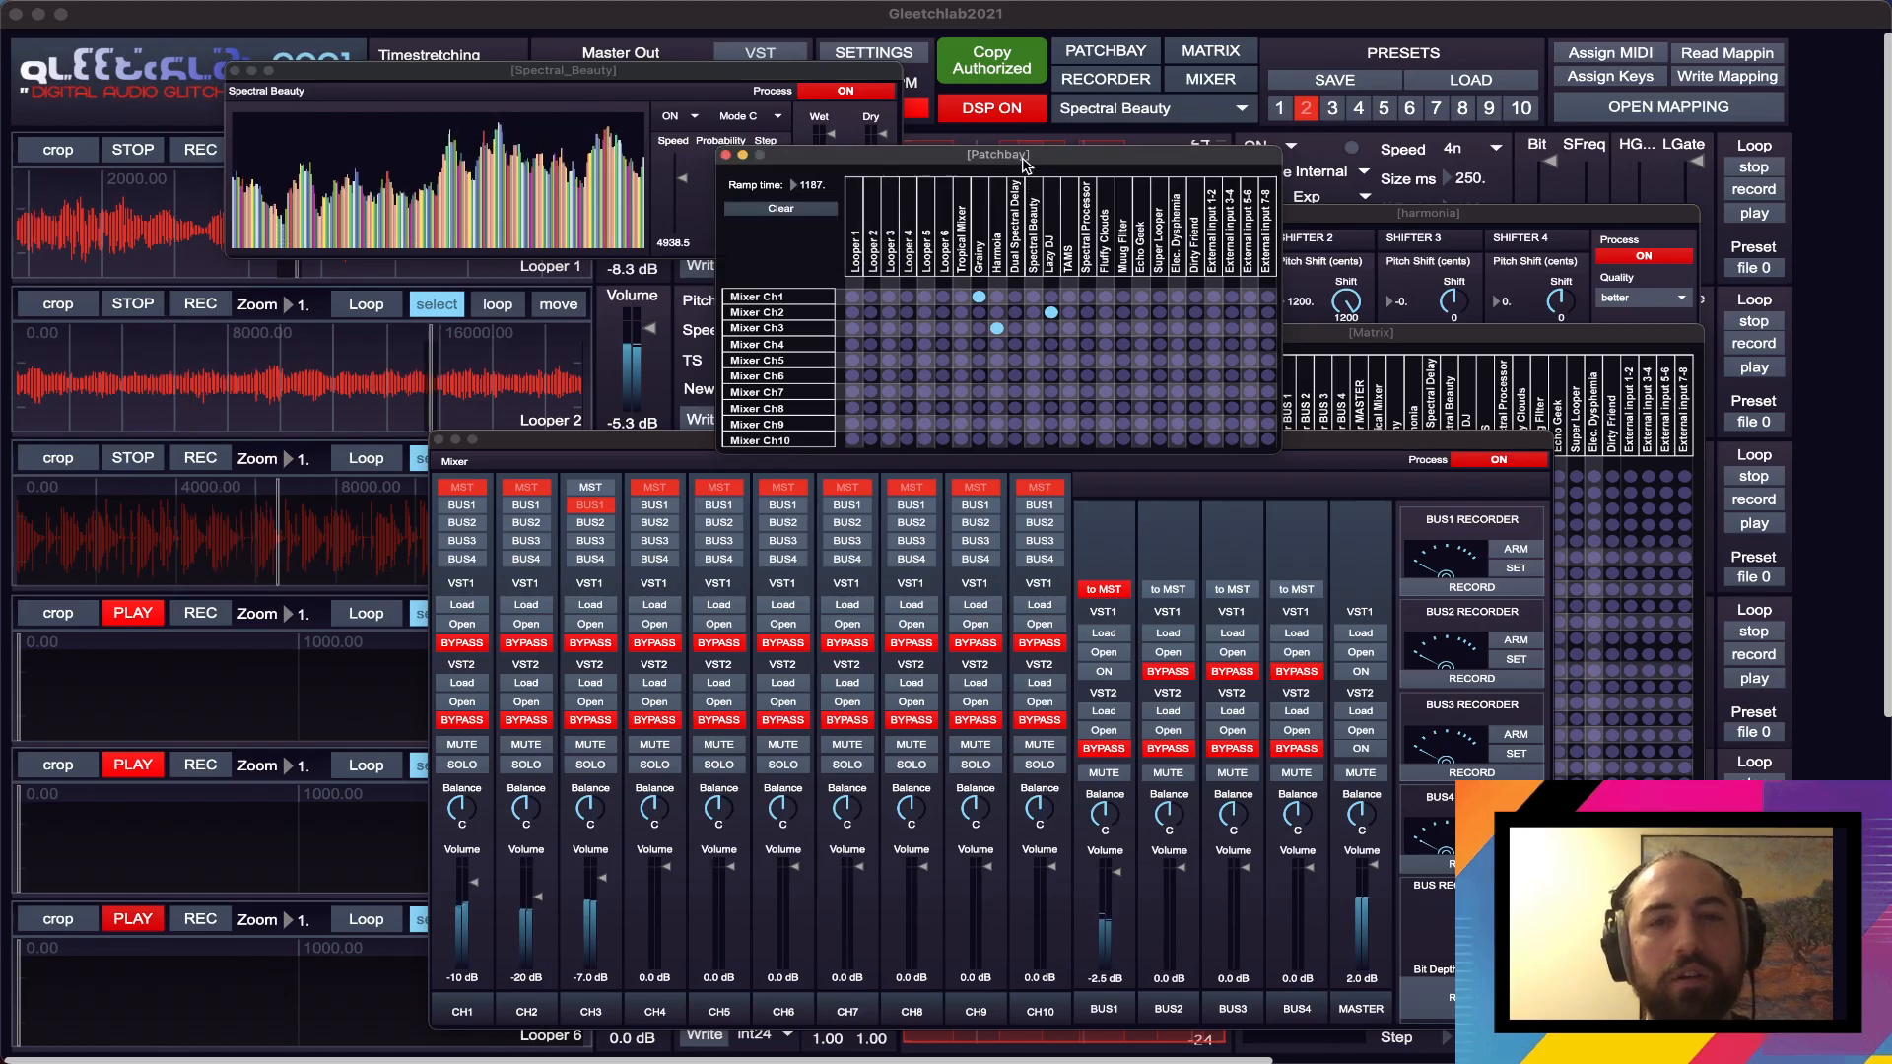
{"action": "left_click", "coordinate": [886, 139]}
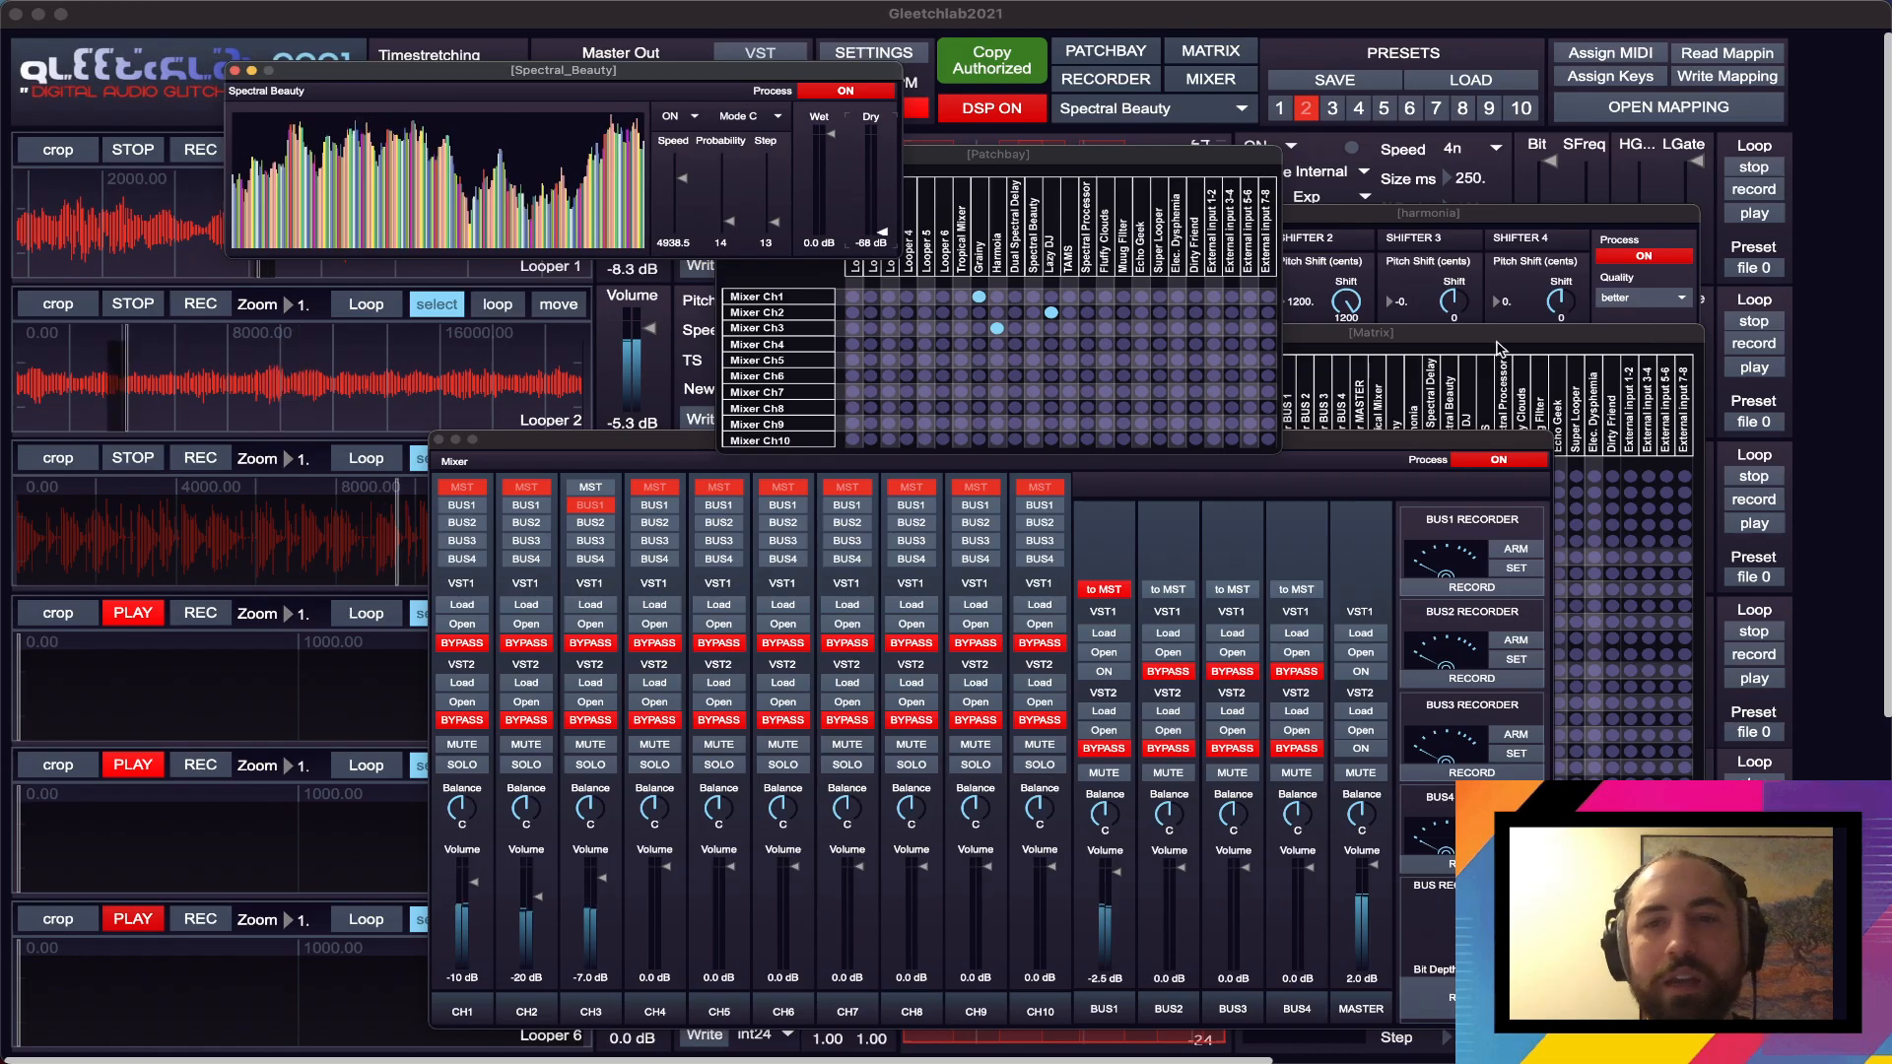
- Move the Matrix up and route Grainy, Harmonia and Lazy DJ into Spectral Beauty
{"action": "left_click_drag", "start_coordinate": [1497, 341], "coordinate": [1500, 255]}
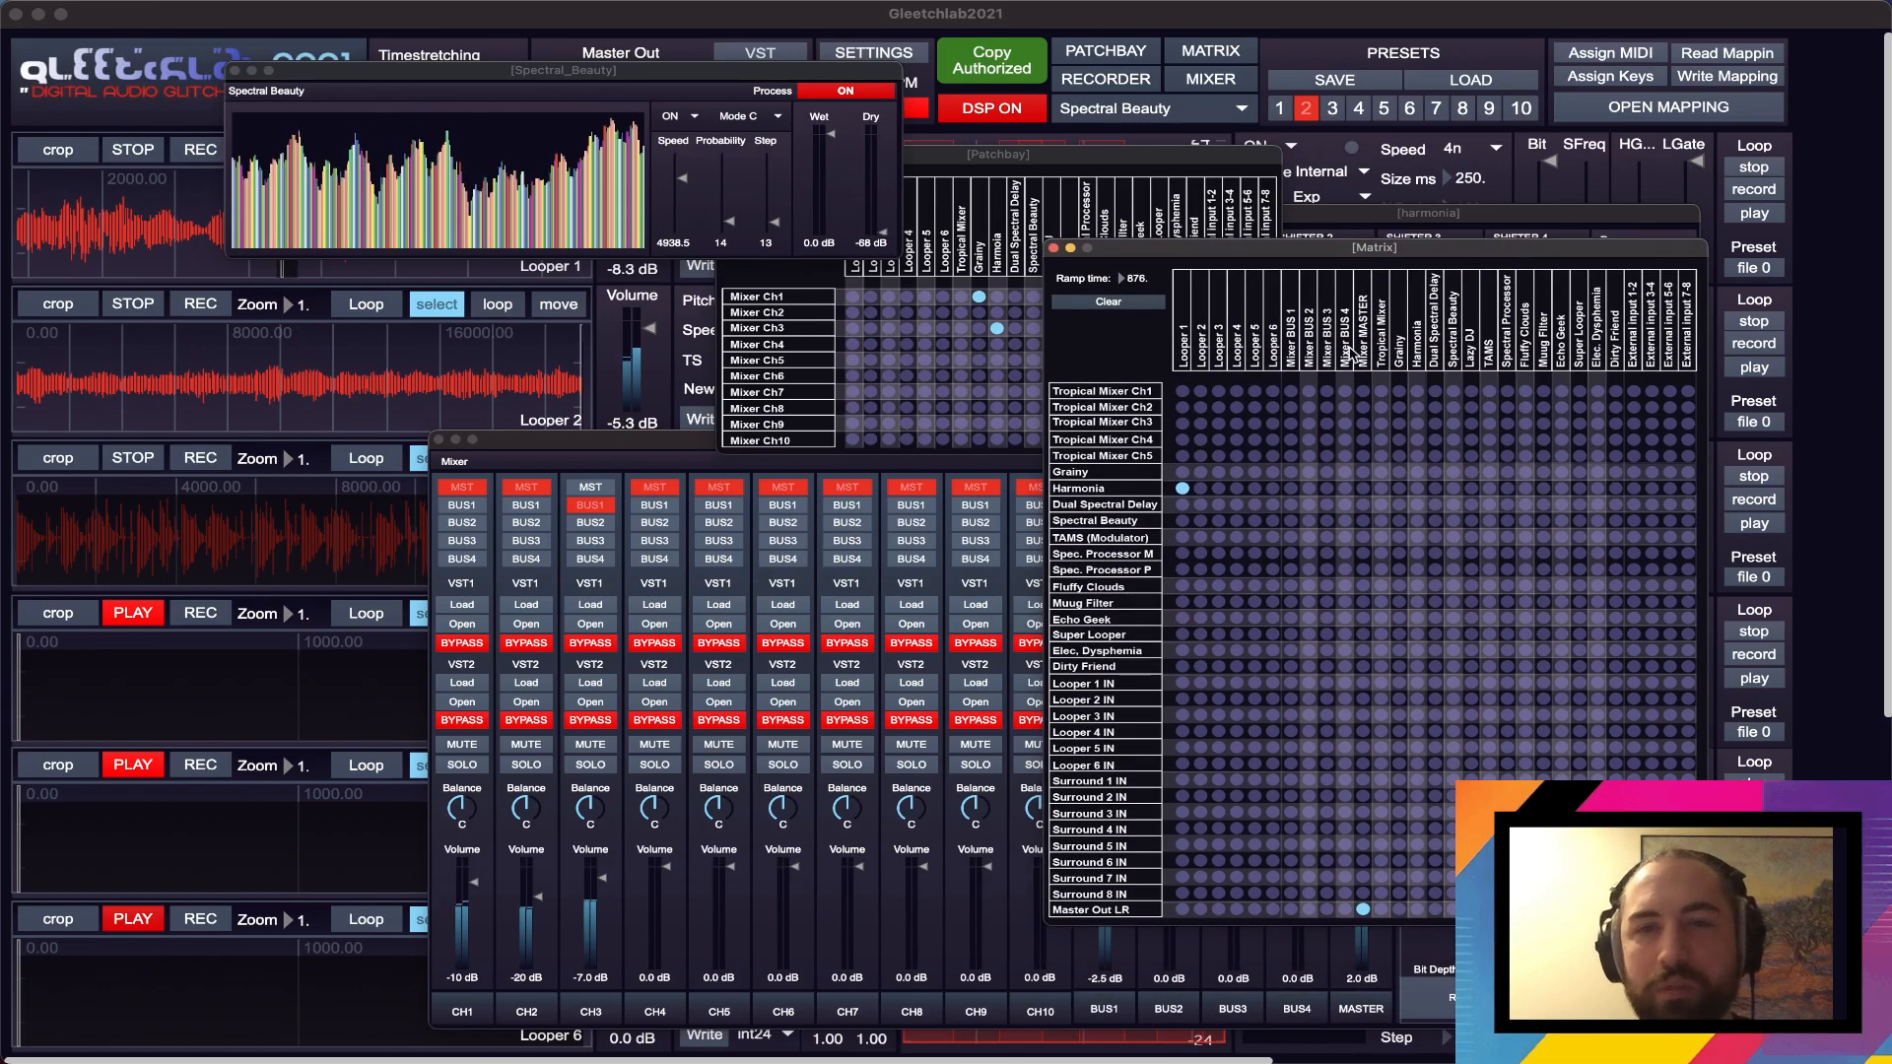
{"action": "left_click", "coordinate": [1399, 521]}
{"action": "left_click", "coordinate": [1419, 523]}
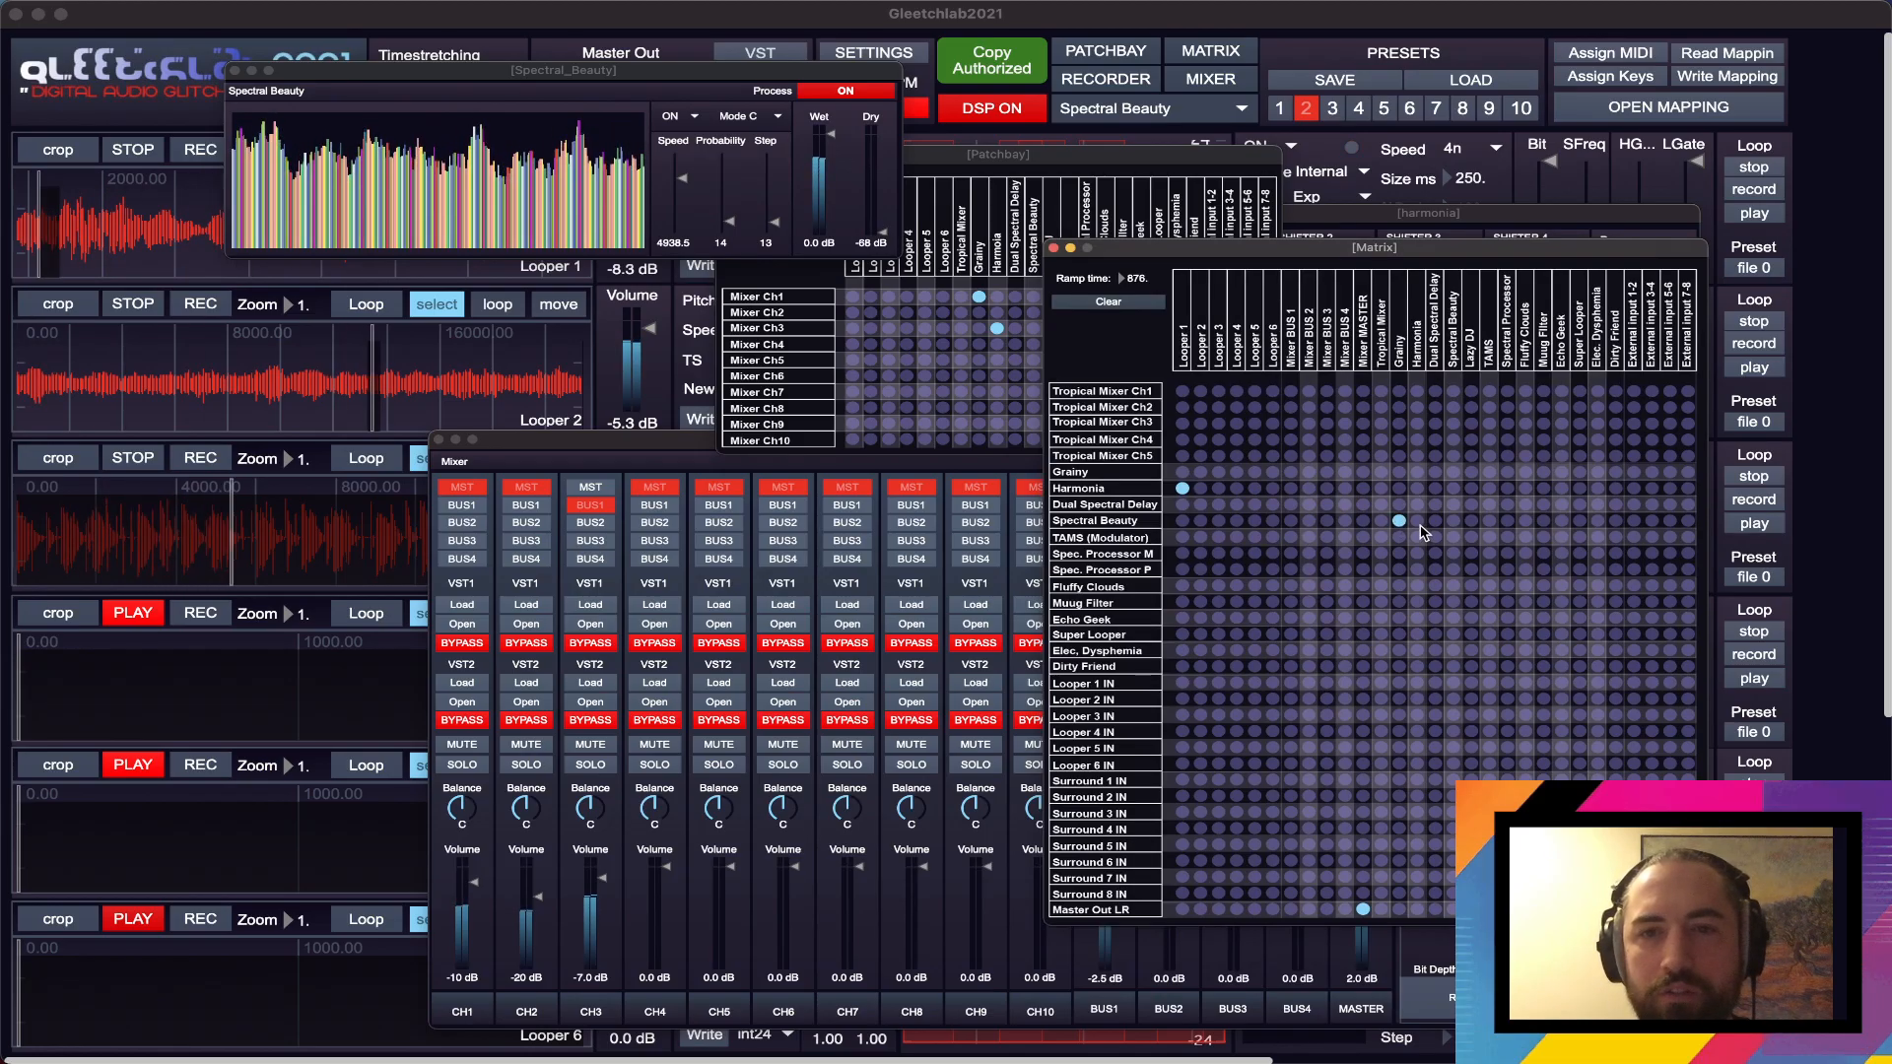
{"action": "left_click", "coordinate": [1471, 521]}
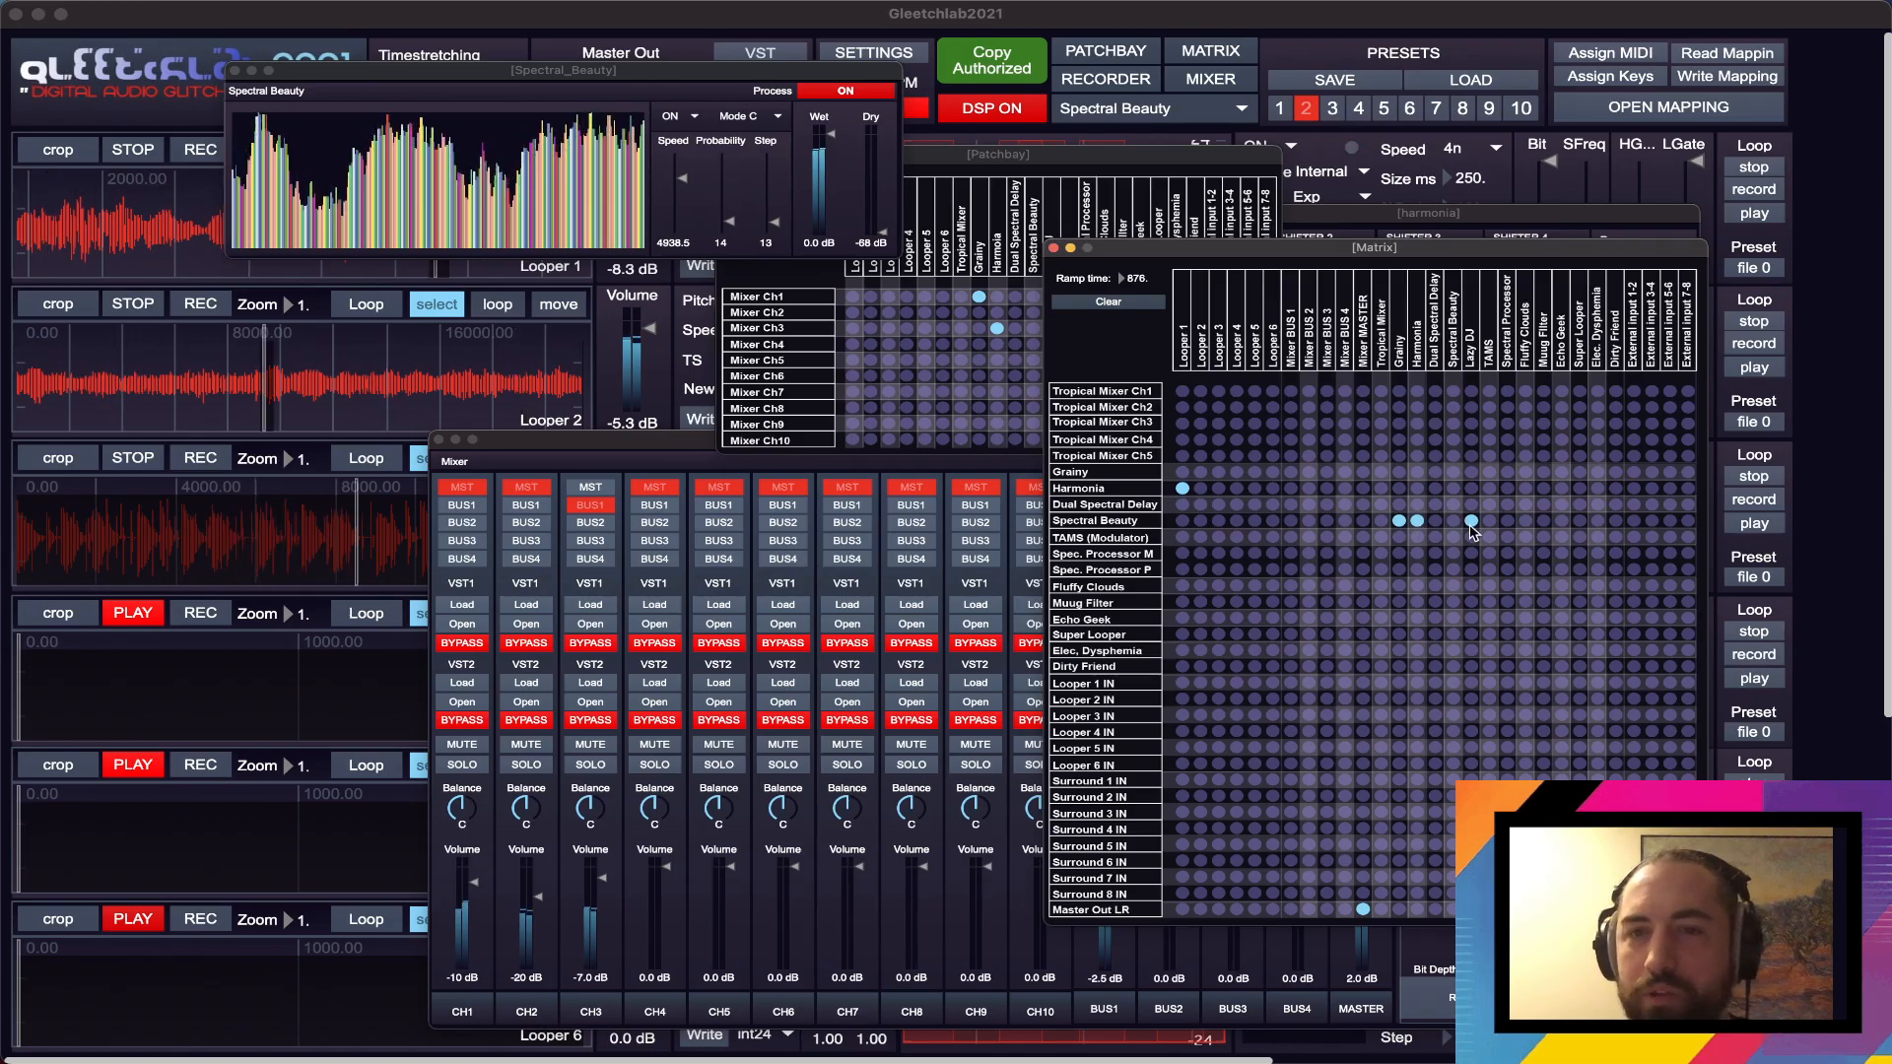
- Lower the CH4 volume to -52 dB and patch Spectral Beauty to Mixer Ch4 in the Patchbay
{"action": "left_click", "coordinate": [938, 463]}
{"action": "left_click", "coordinate": [1081, 155]}
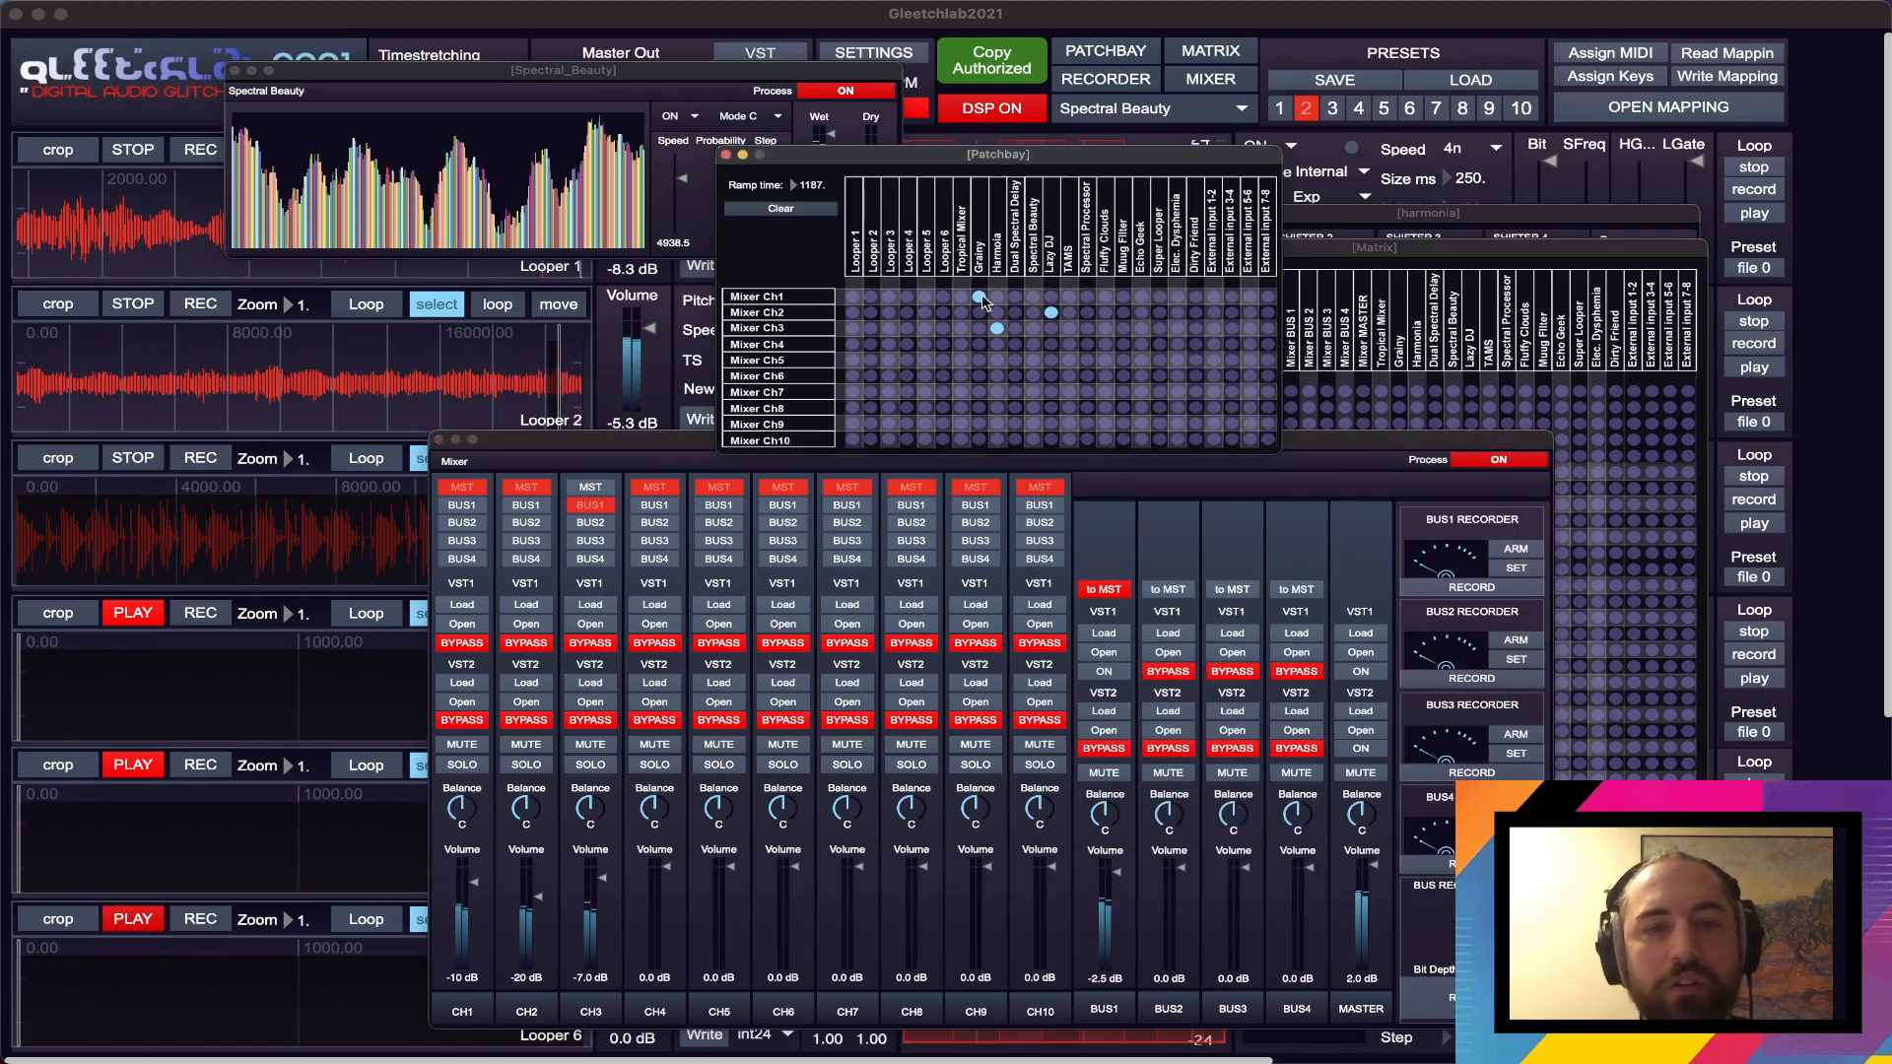
{"action": "left_click", "coordinate": [669, 906]}
{"action": "left_click_drag", "start_coordinate": [669, 905], "coordinate": [666, 943]}
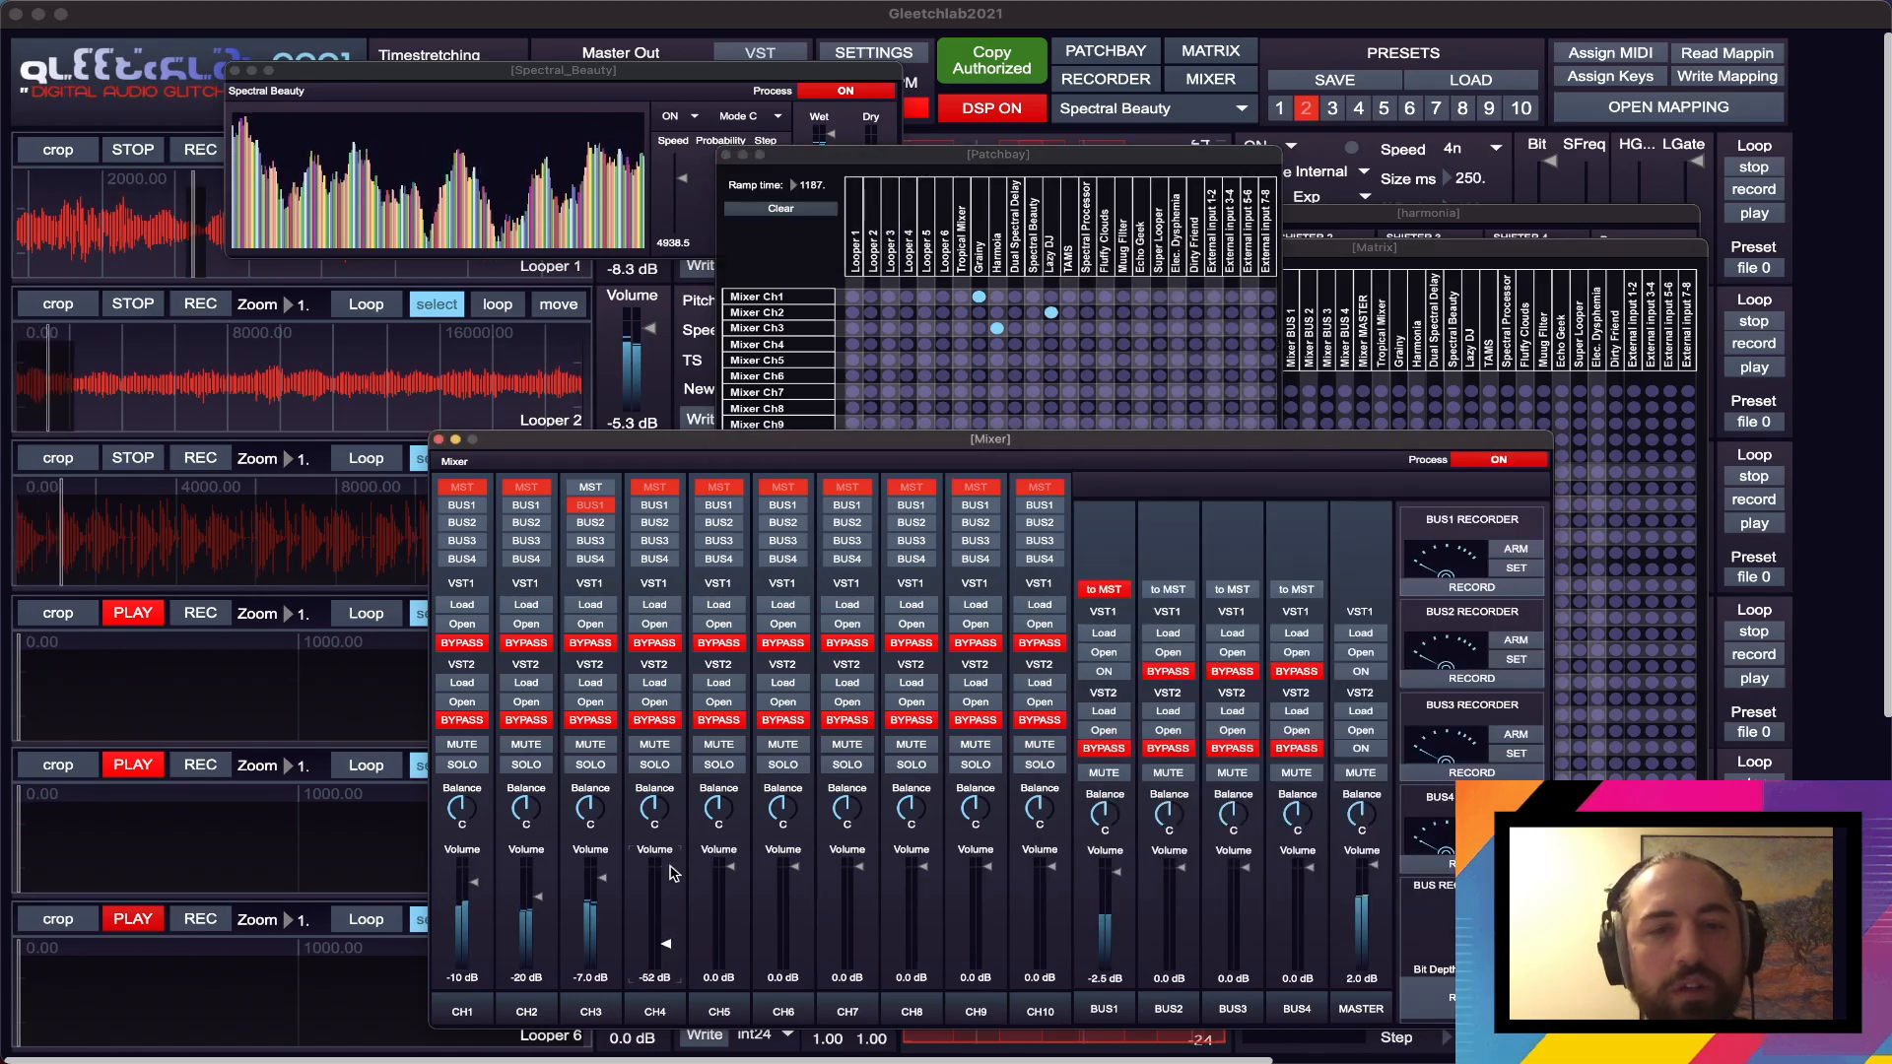
{"action": "left_click", "coordinate": [1057, 271]}
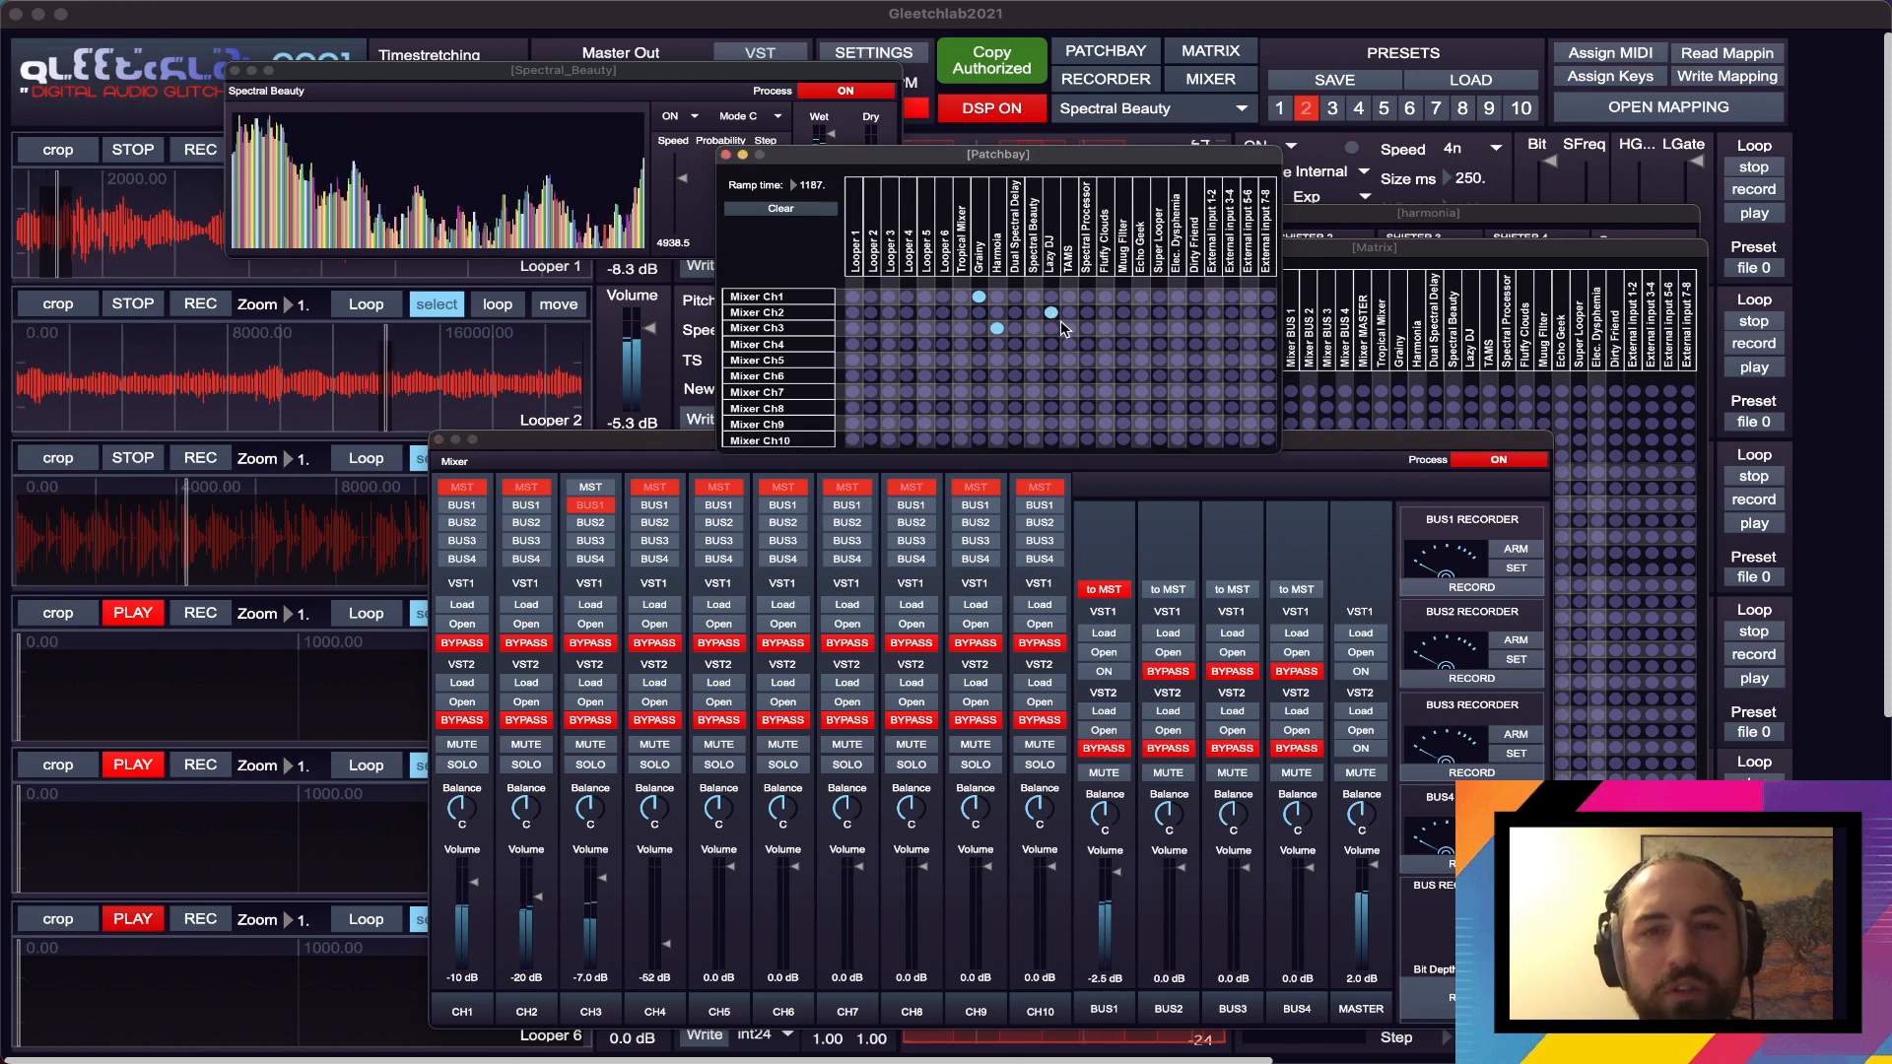
{"action": "left_click", "coordinate": [1033, 344]}
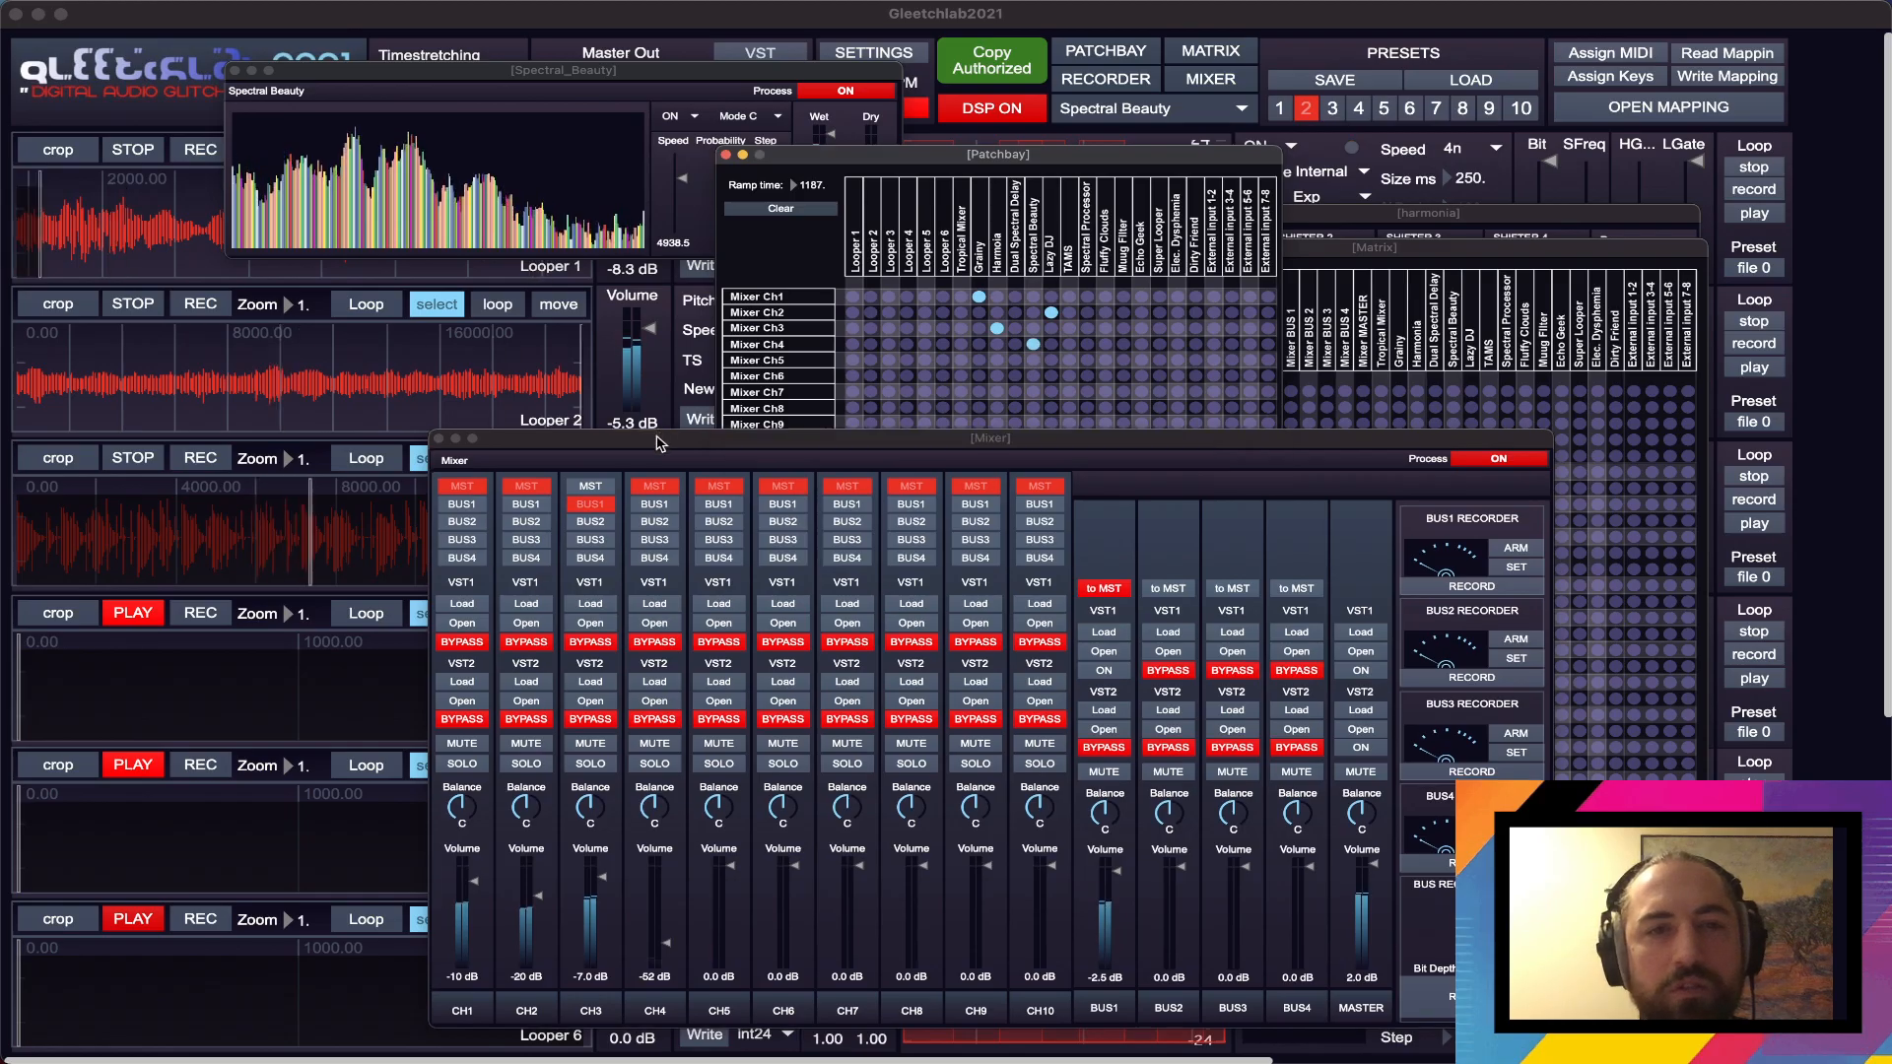
- Rearrange the Mixer and Spectral Beauty windows, and raise the CH4 volume to -12 dB
{"action": "left_click_drag", "start_coordinate": [659, 437], "coordinate": [661, 400]}
{"action": "left_click_drag", "start_coordinate": [665, 77], "coordinate": [563, 81]}
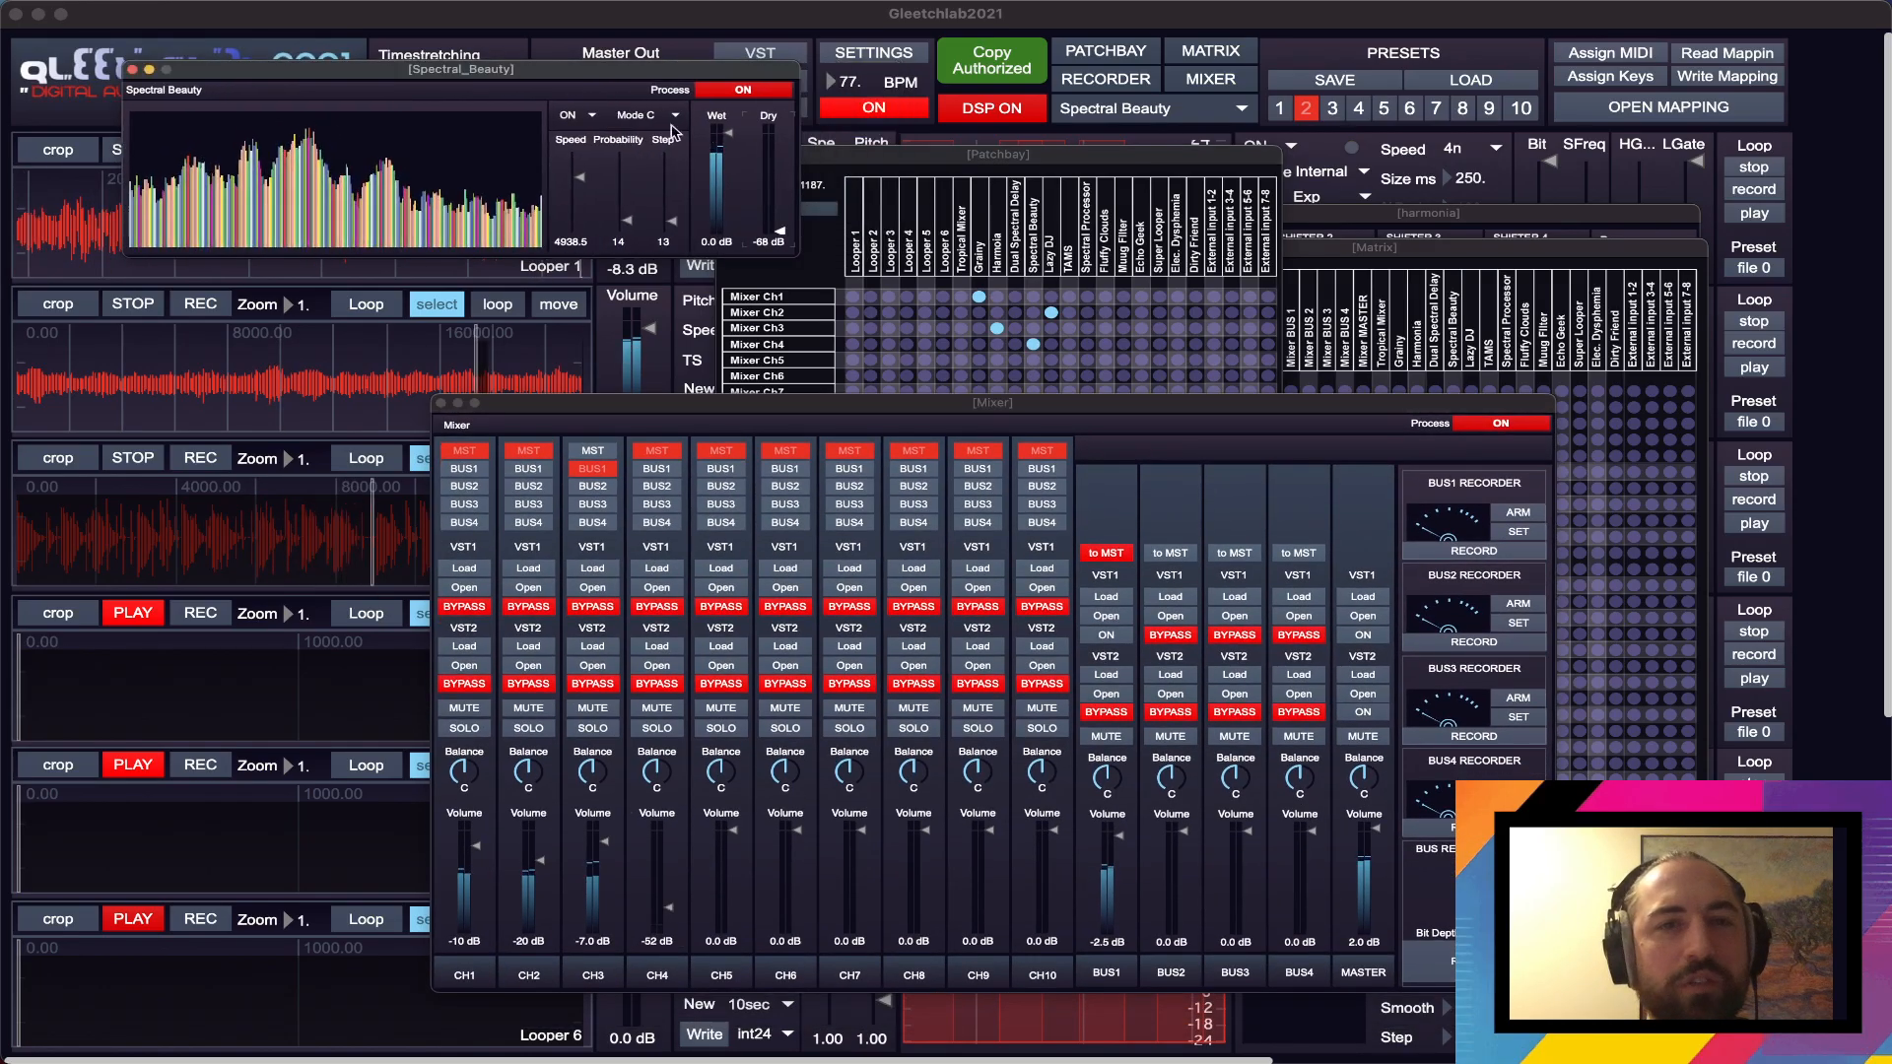
{"action": "left_click", "coordinate": [674, 899]}
{"action": "left_click_drag", "start_coordinate": [674, 899], "coordinate": [668, 849]}
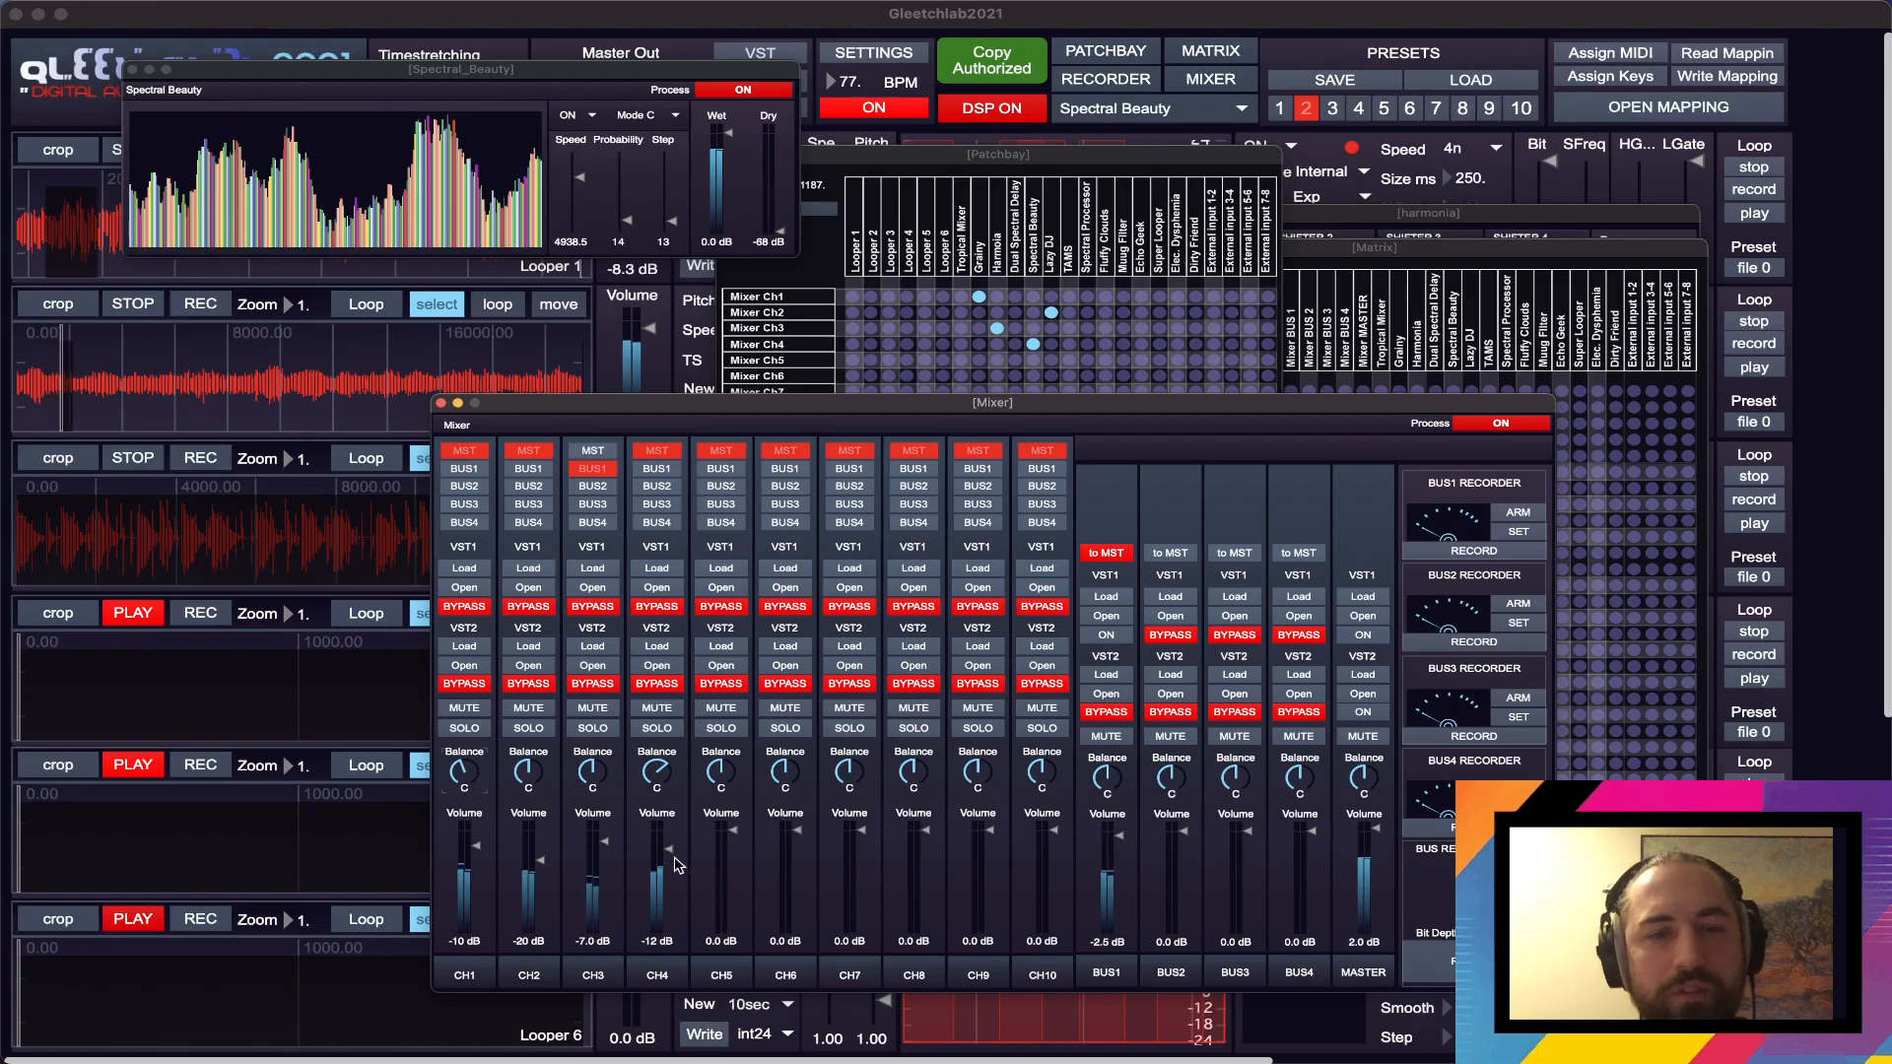
{"action": "left_click_drag", "start_coordinate": [669, 849], "coordinate": [669, 848]}
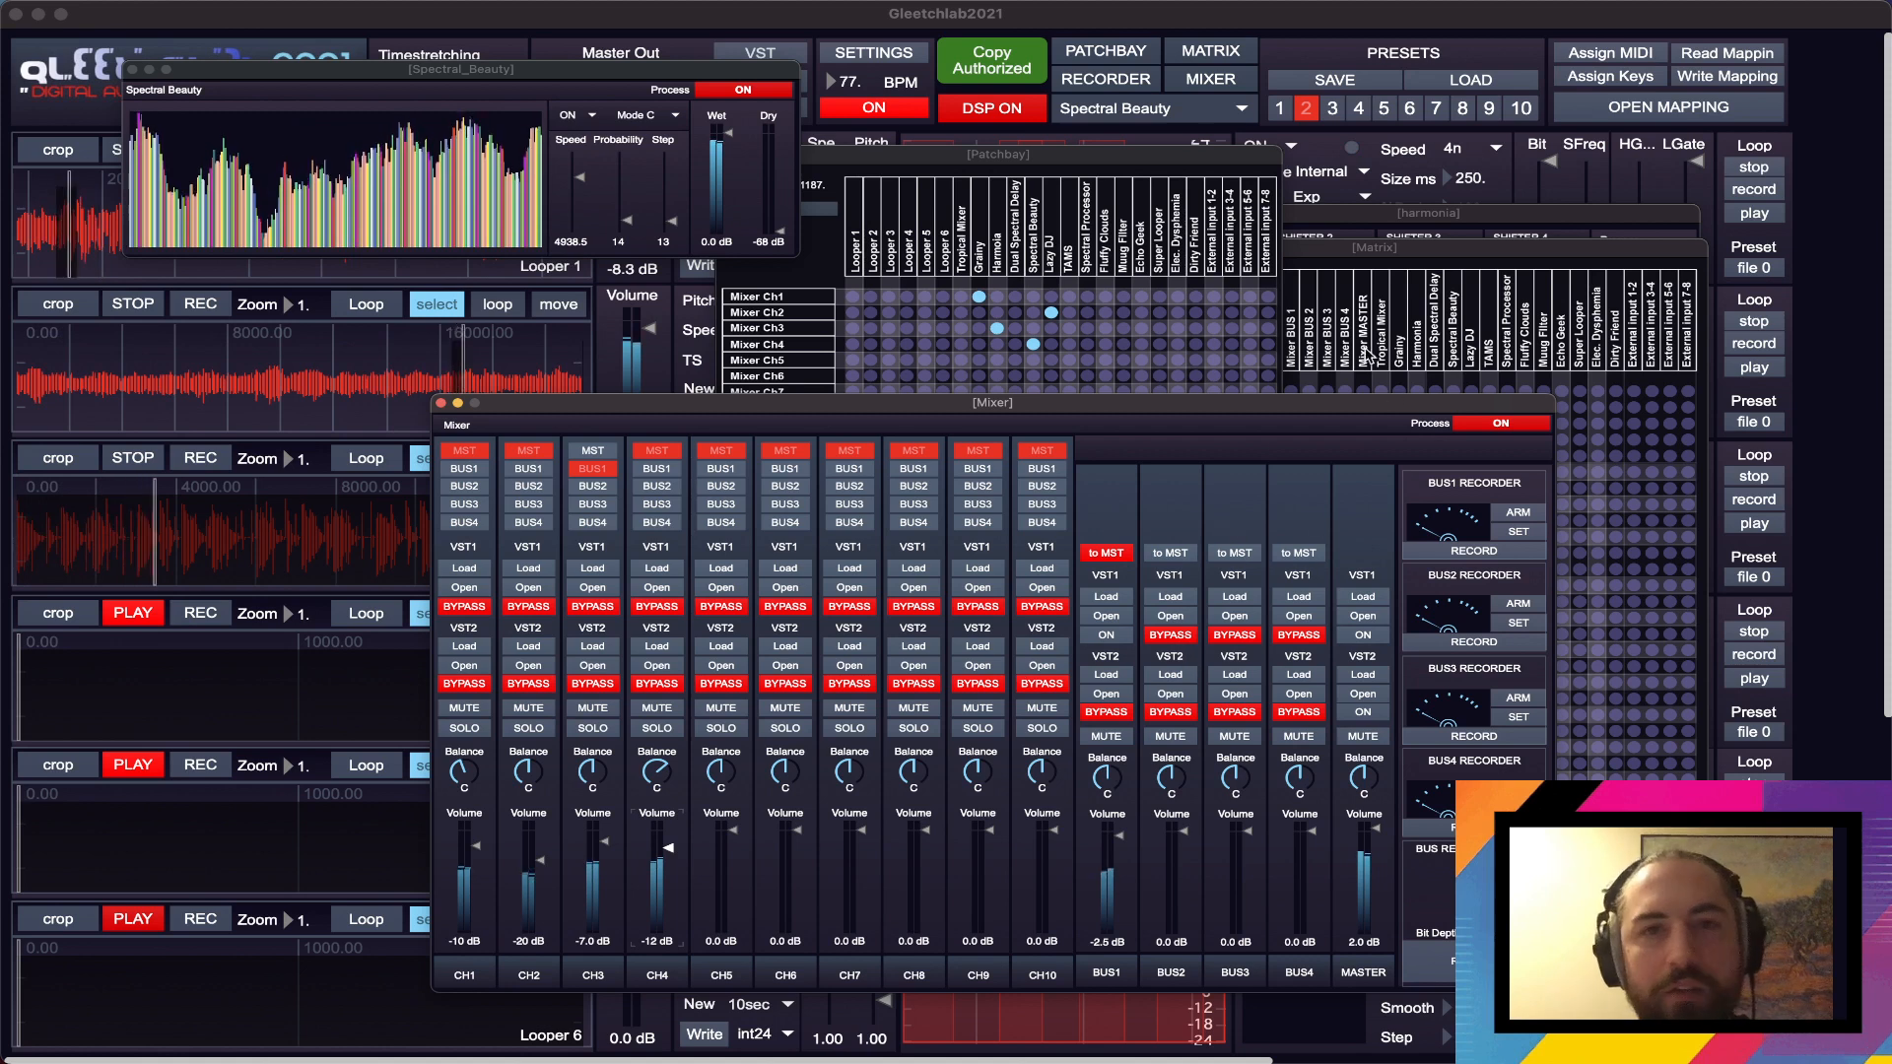
- Open Fluffy Clouds, turn on its Record and Process switches, and set Pitch to 2.00 and Voices to 5
{"action": "left_click", "coordinate": [1165, 155]}
{"action": "left_click", "coordinate": [1214, 109]}
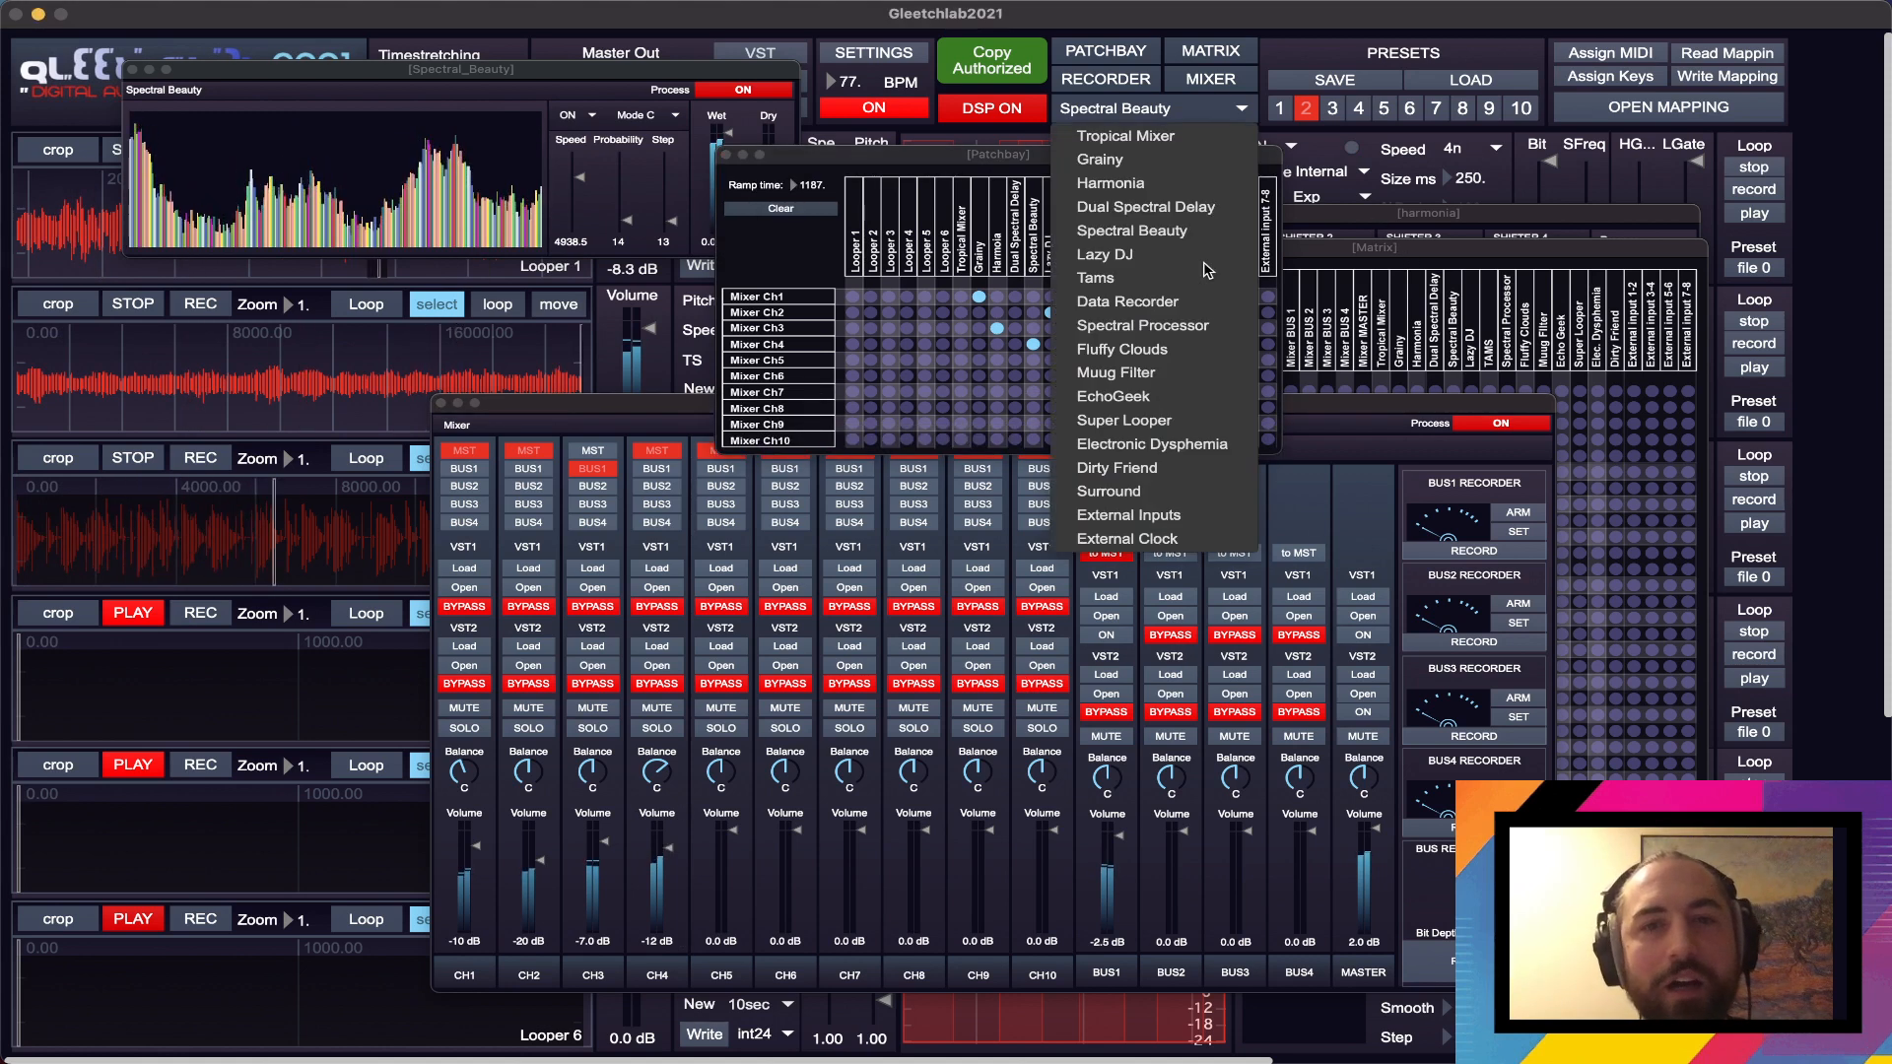
{"action": "left_click", "coordinate": [1201, 352]}
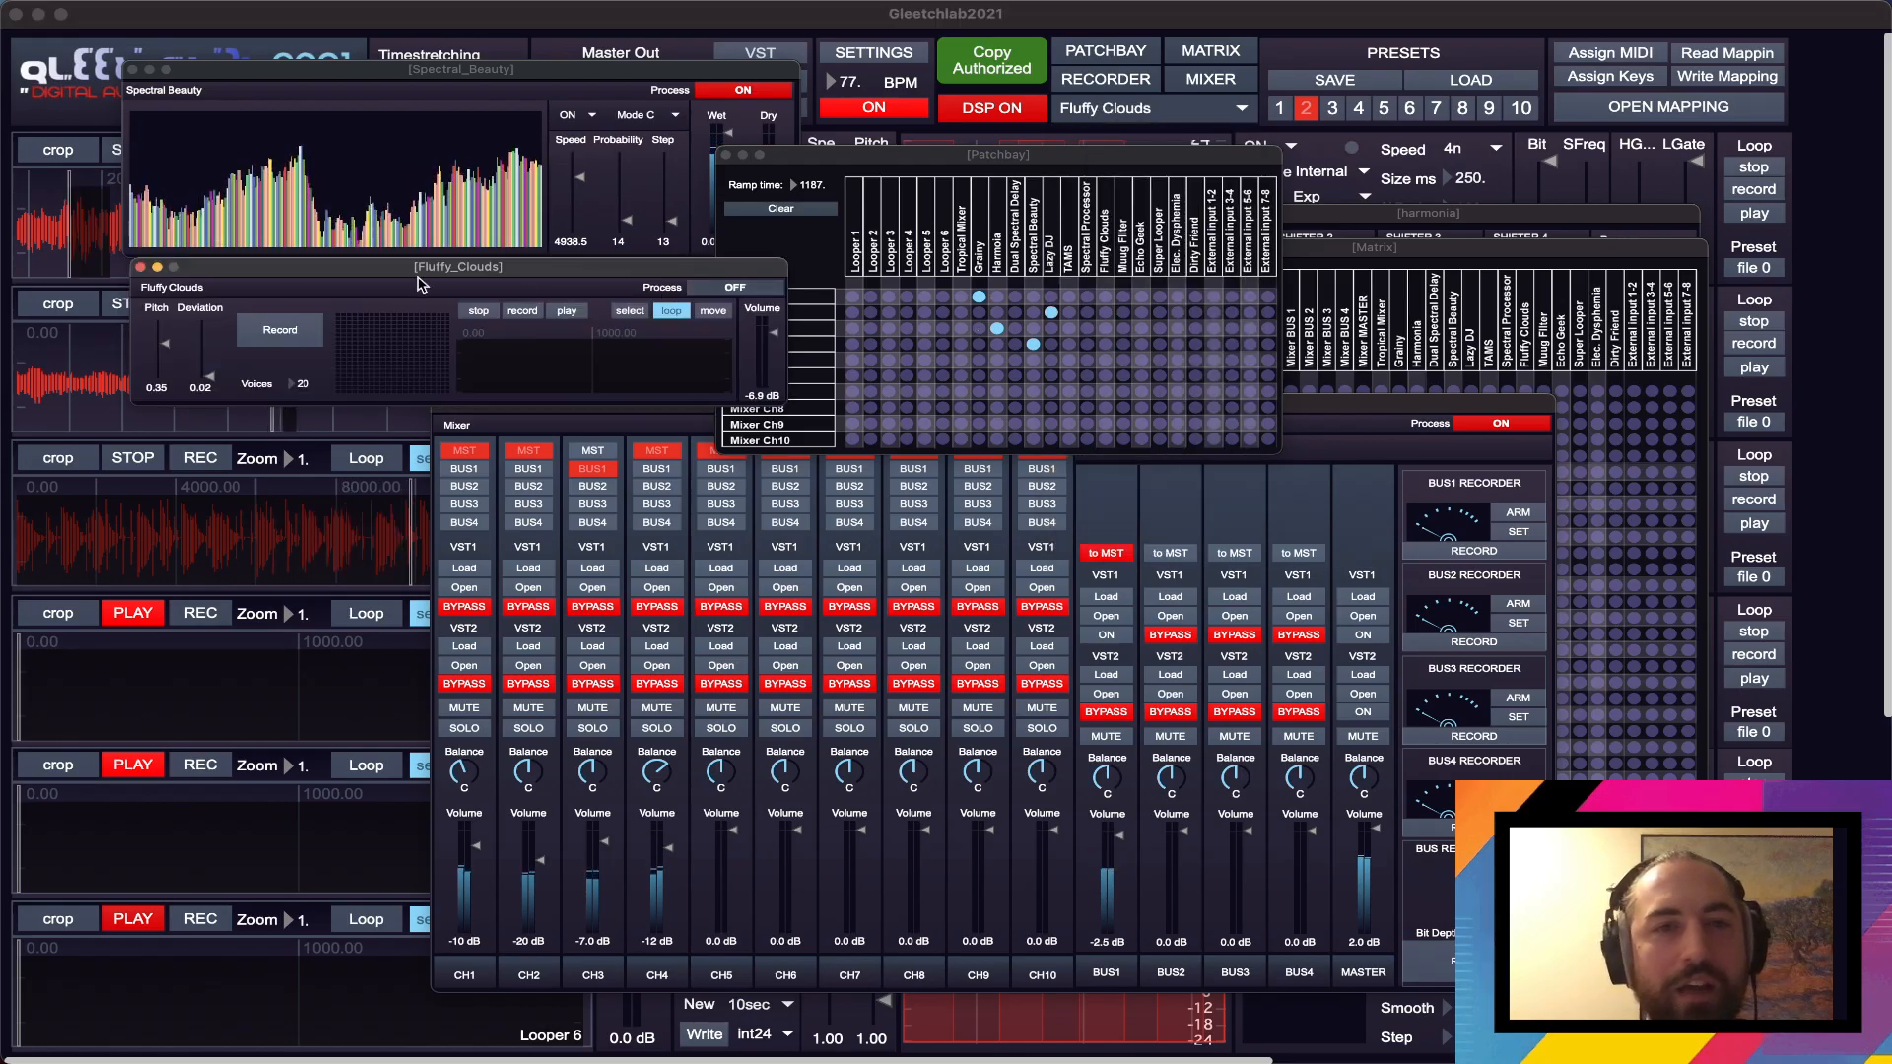
{"action": "left_click_drag", "start_coordinate": [419, 279], "coordinate": [419, 348]}
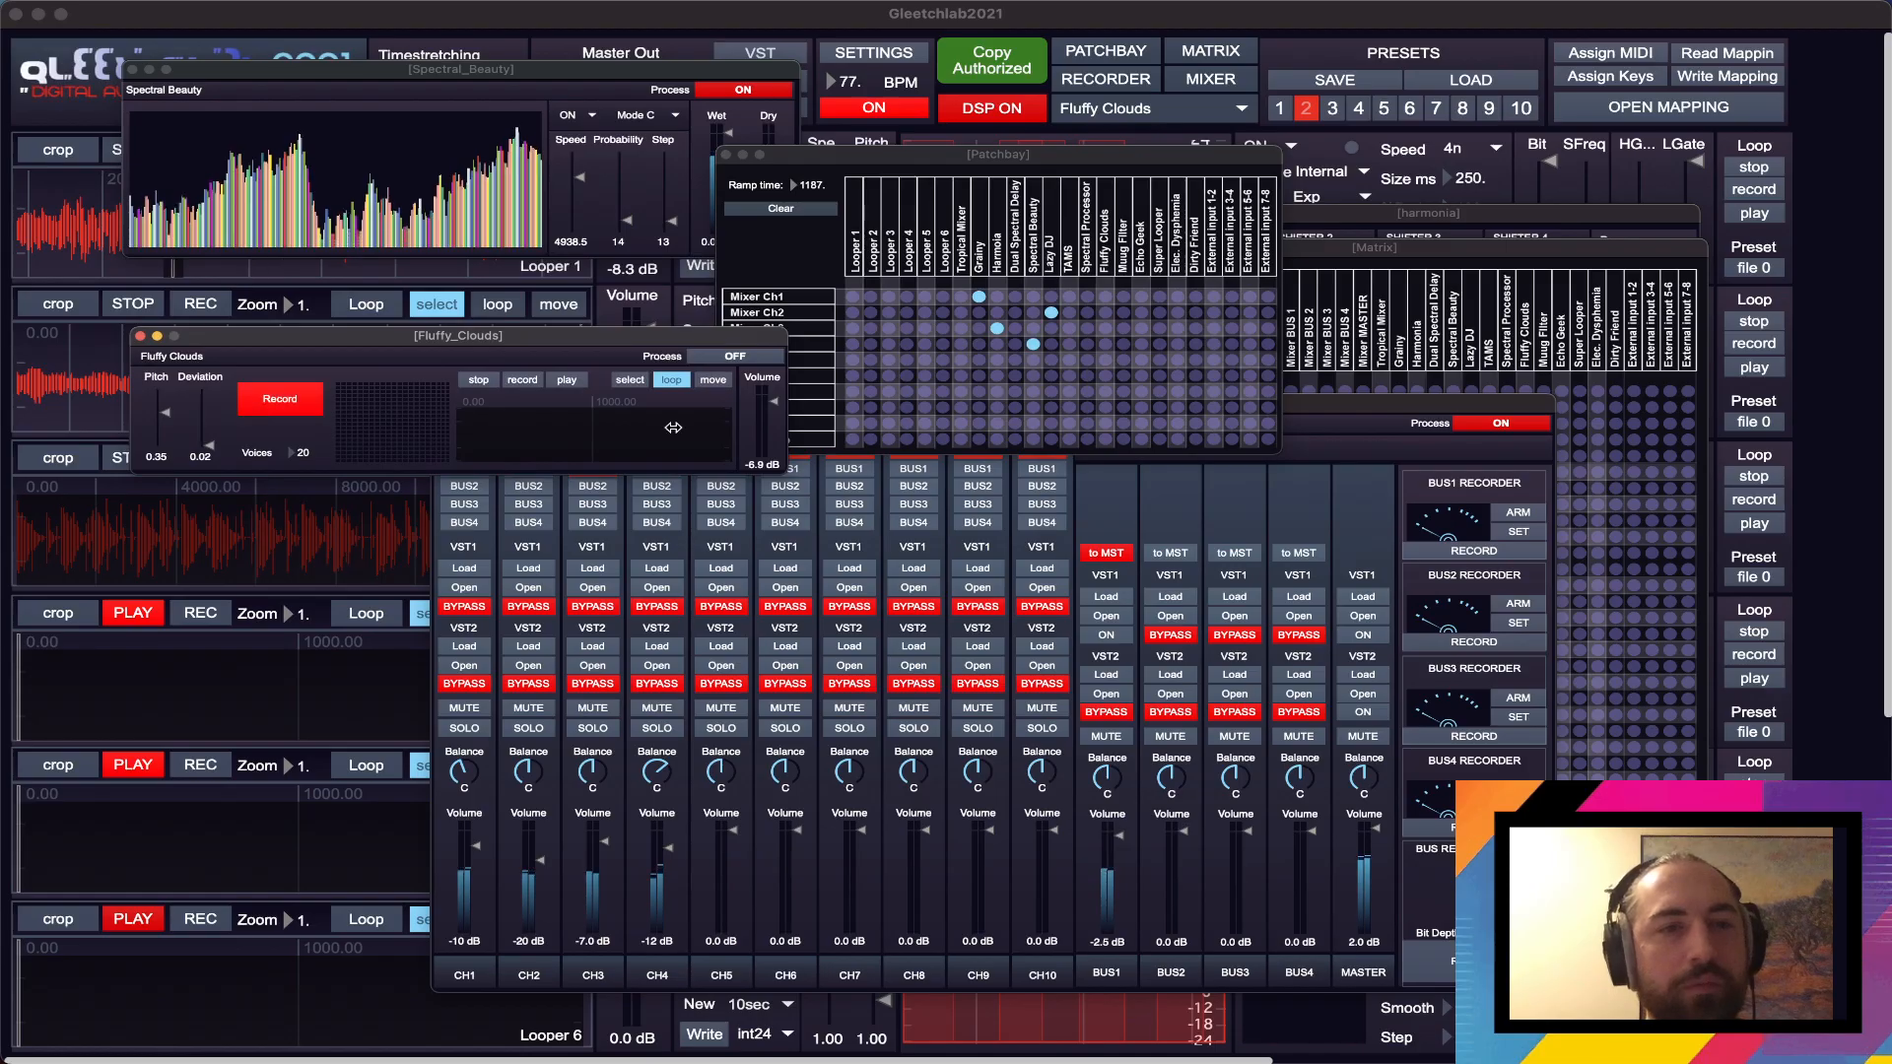
{"action": "left_click", "coordinate": [735, 356]}
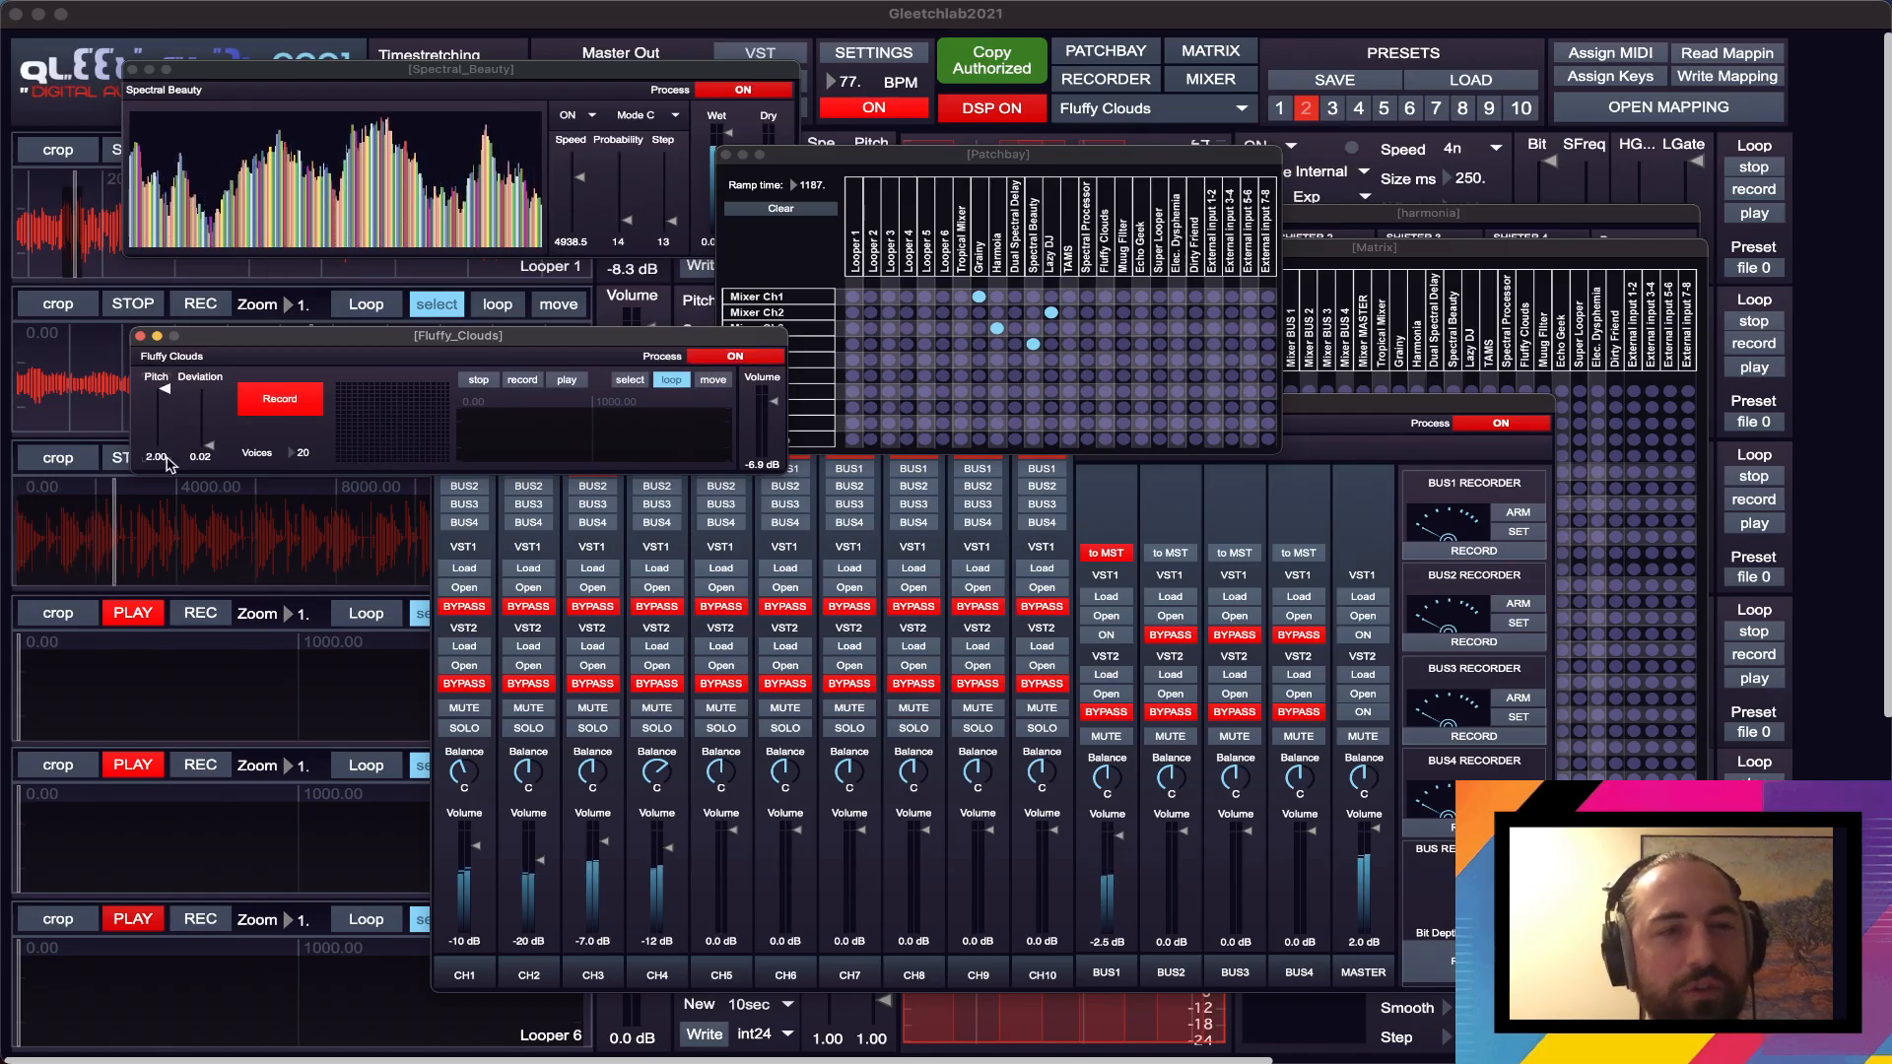
{"action": "left_click_drag", "start_coordinate": [312, 458], "coordinate": [313, 472]}
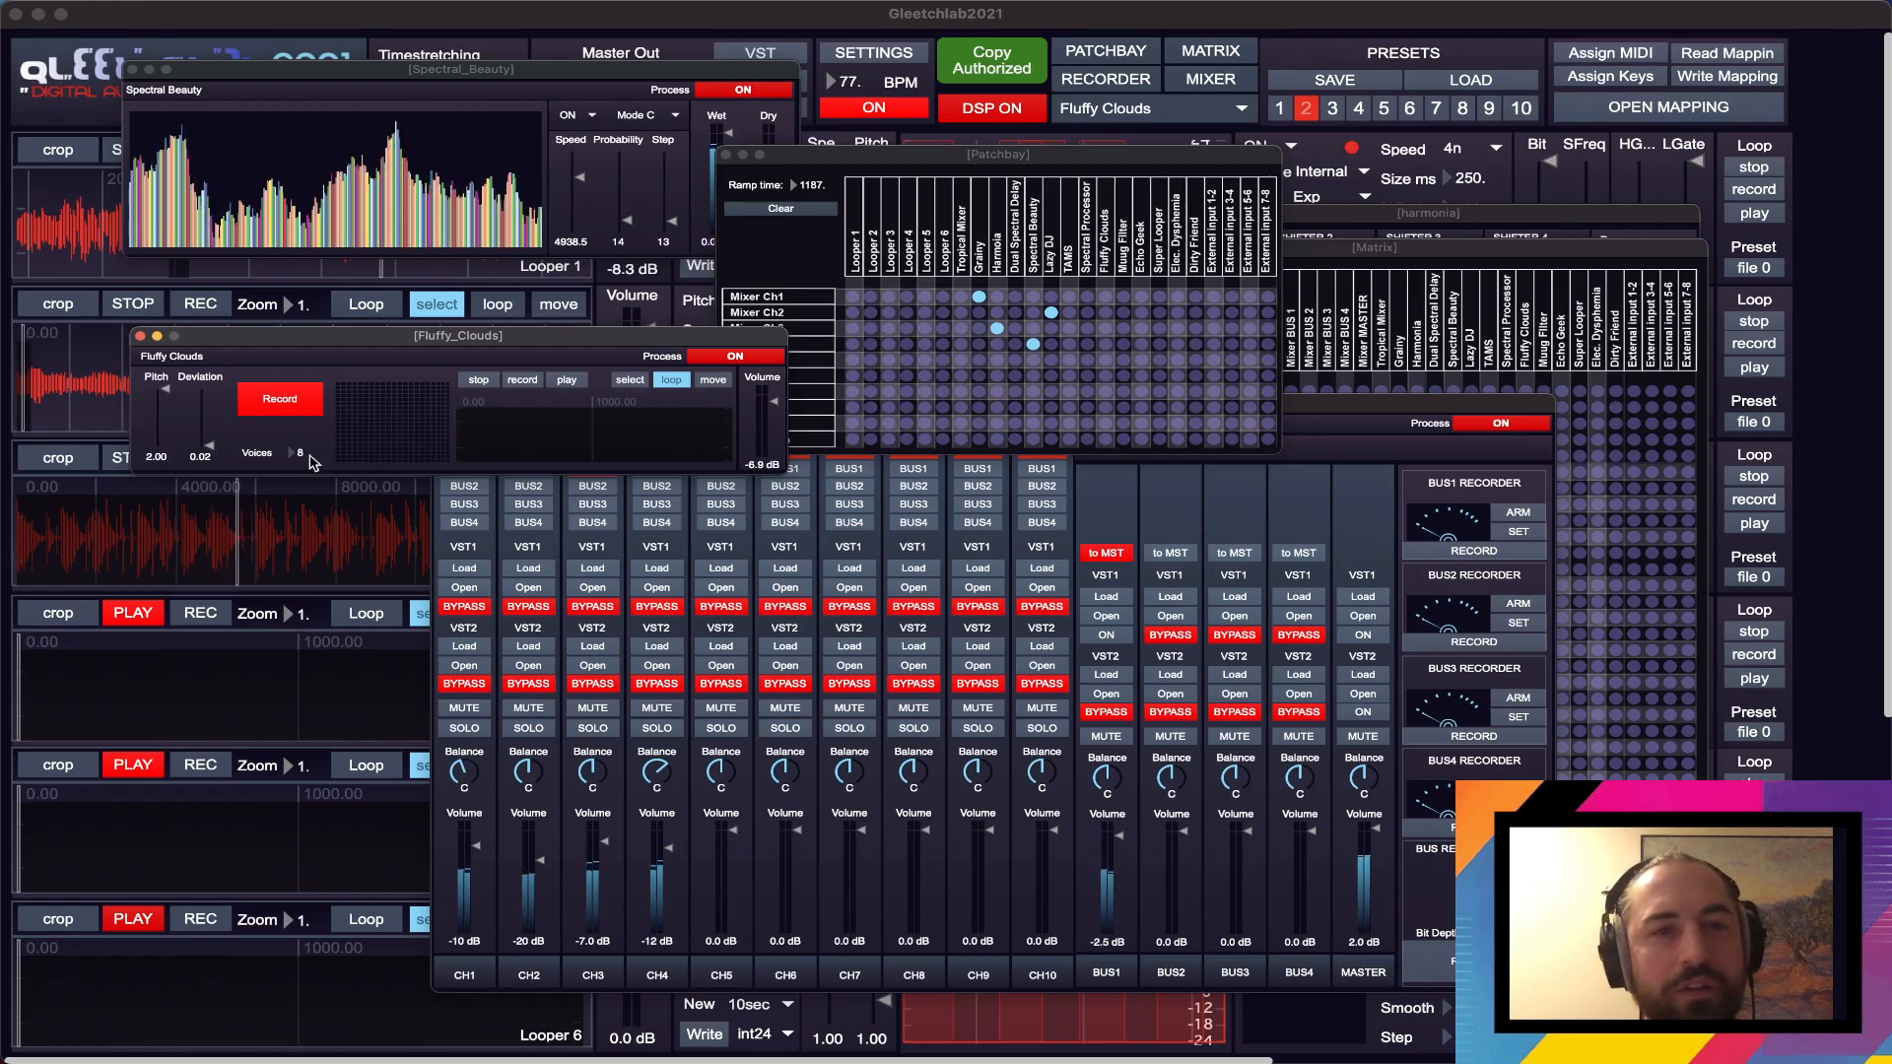
- Route Looper 2 through Fluffy Clouds into Mixer Ch5 and lower the CH5 volume to -4.3 dB
{"action": "left_click", "coordinate": [1347, 253]}
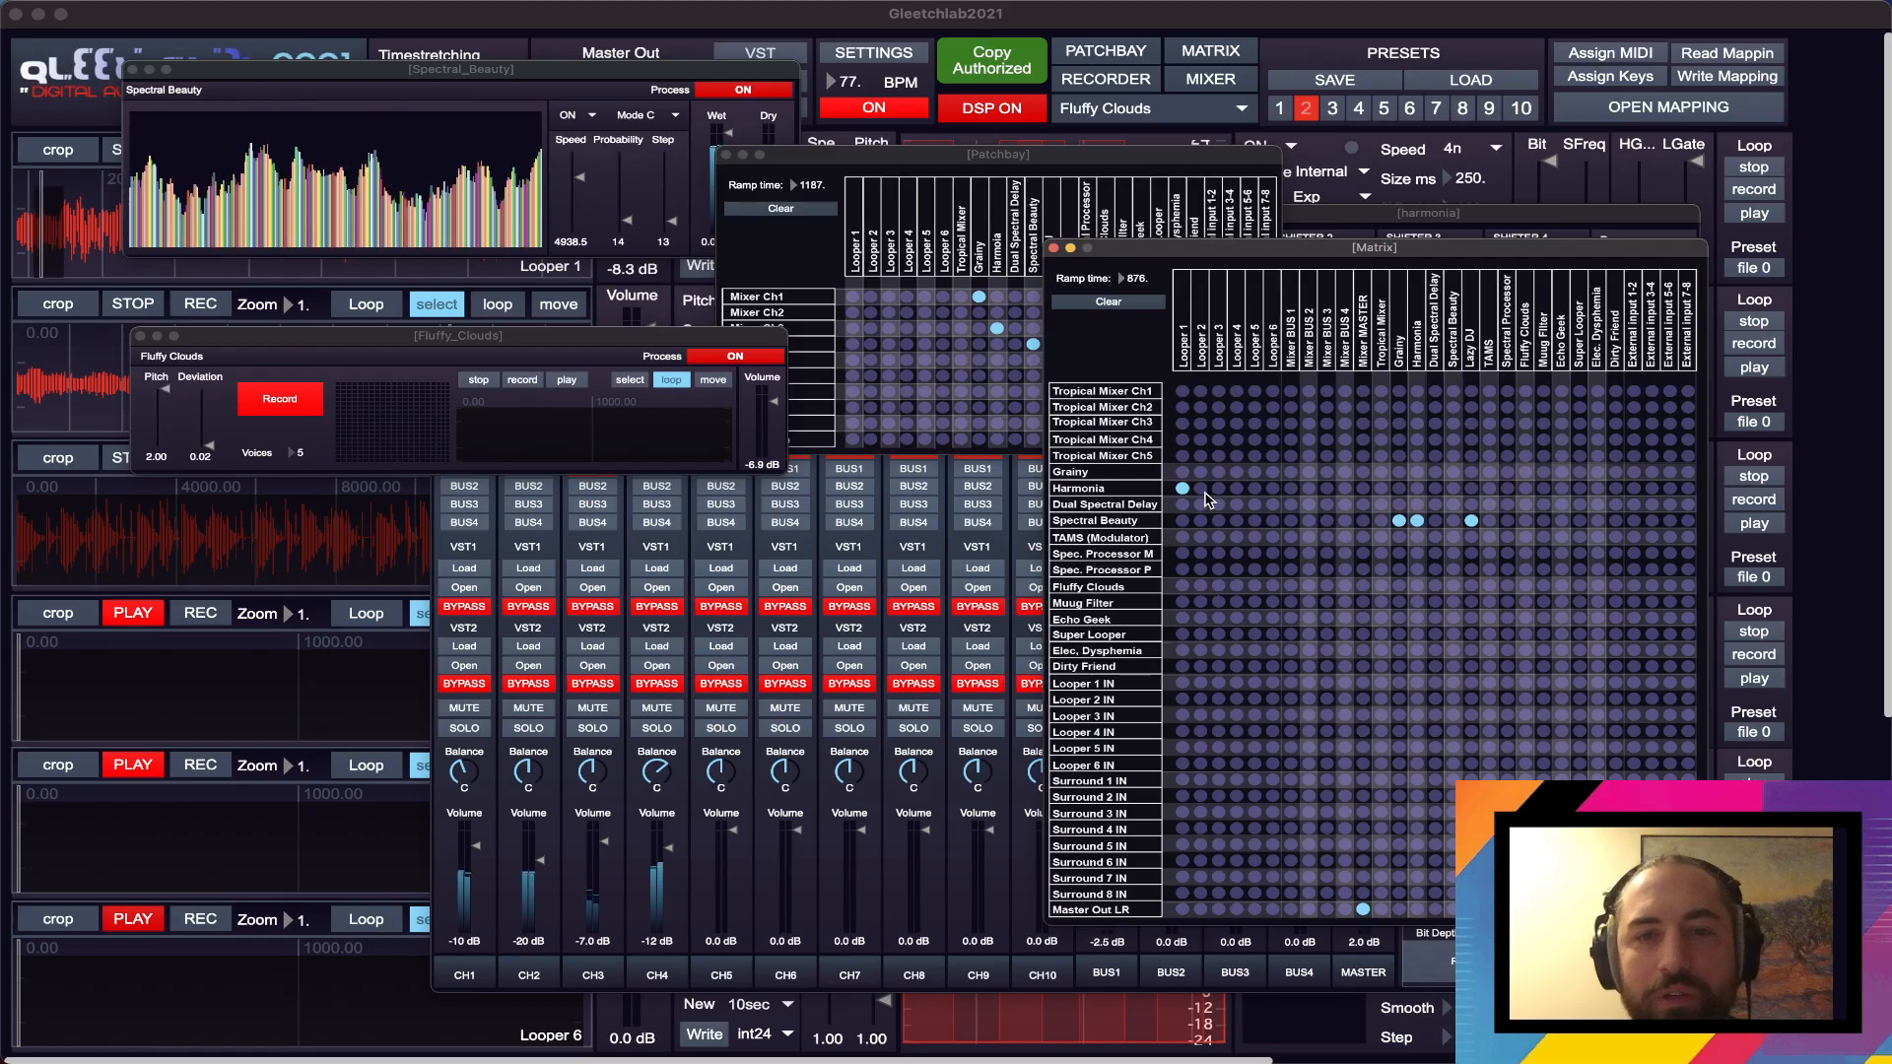
{"action": "left_click", "coordinate": [1201, 586]}
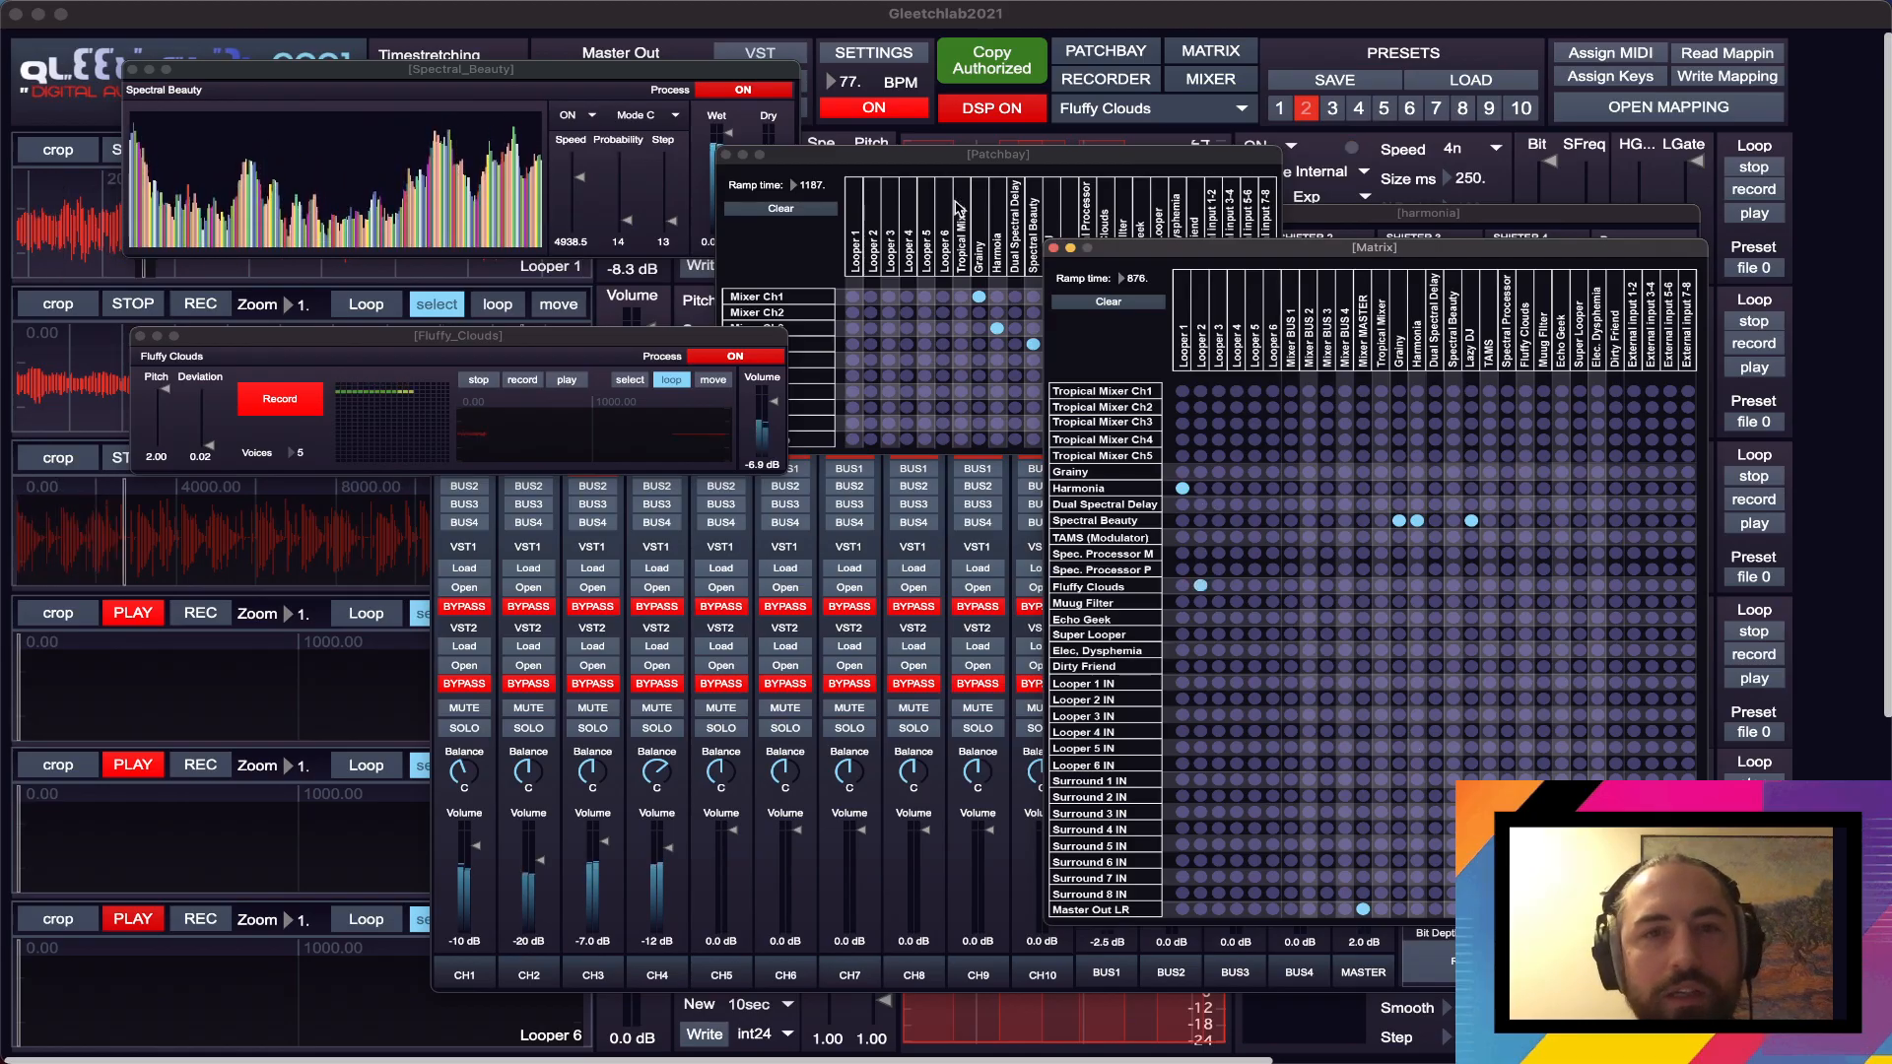
{"action": "left_click", "coordinate": [962, 157]}
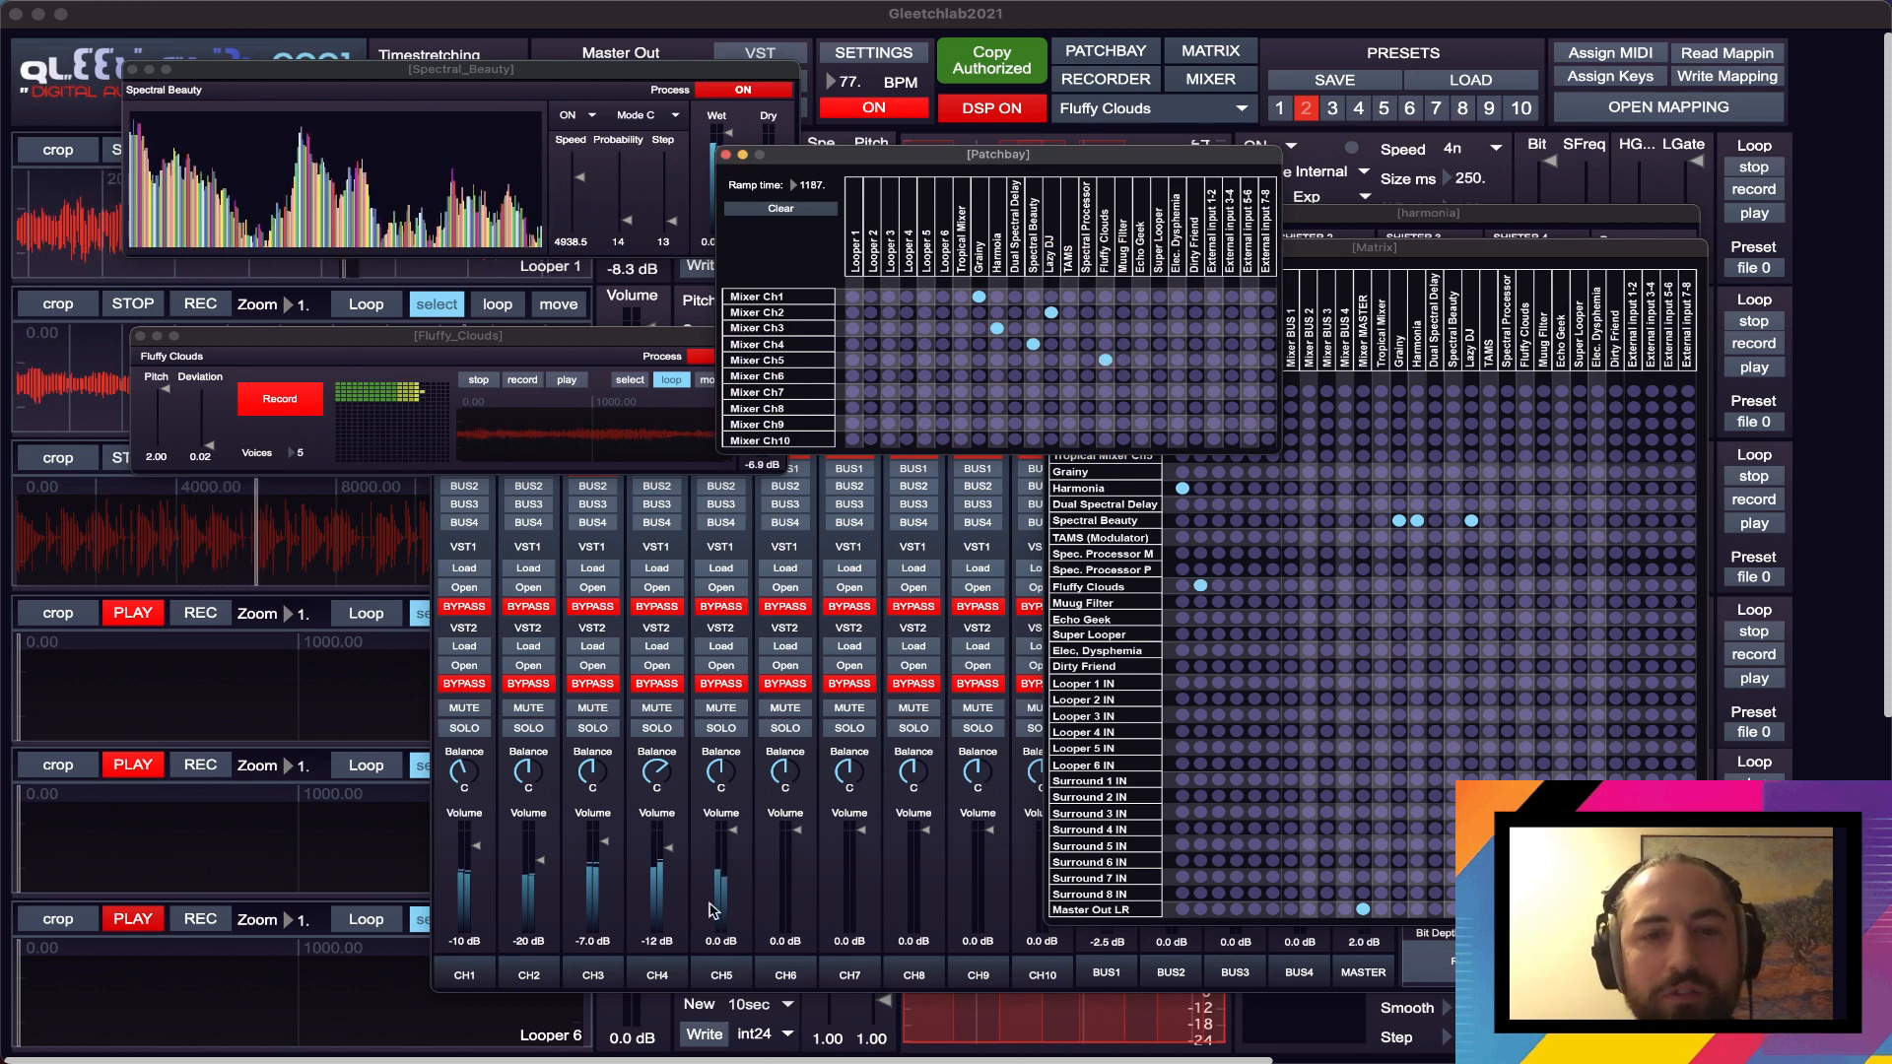
{"action": "left_click", "coordinate": [730, 838]}
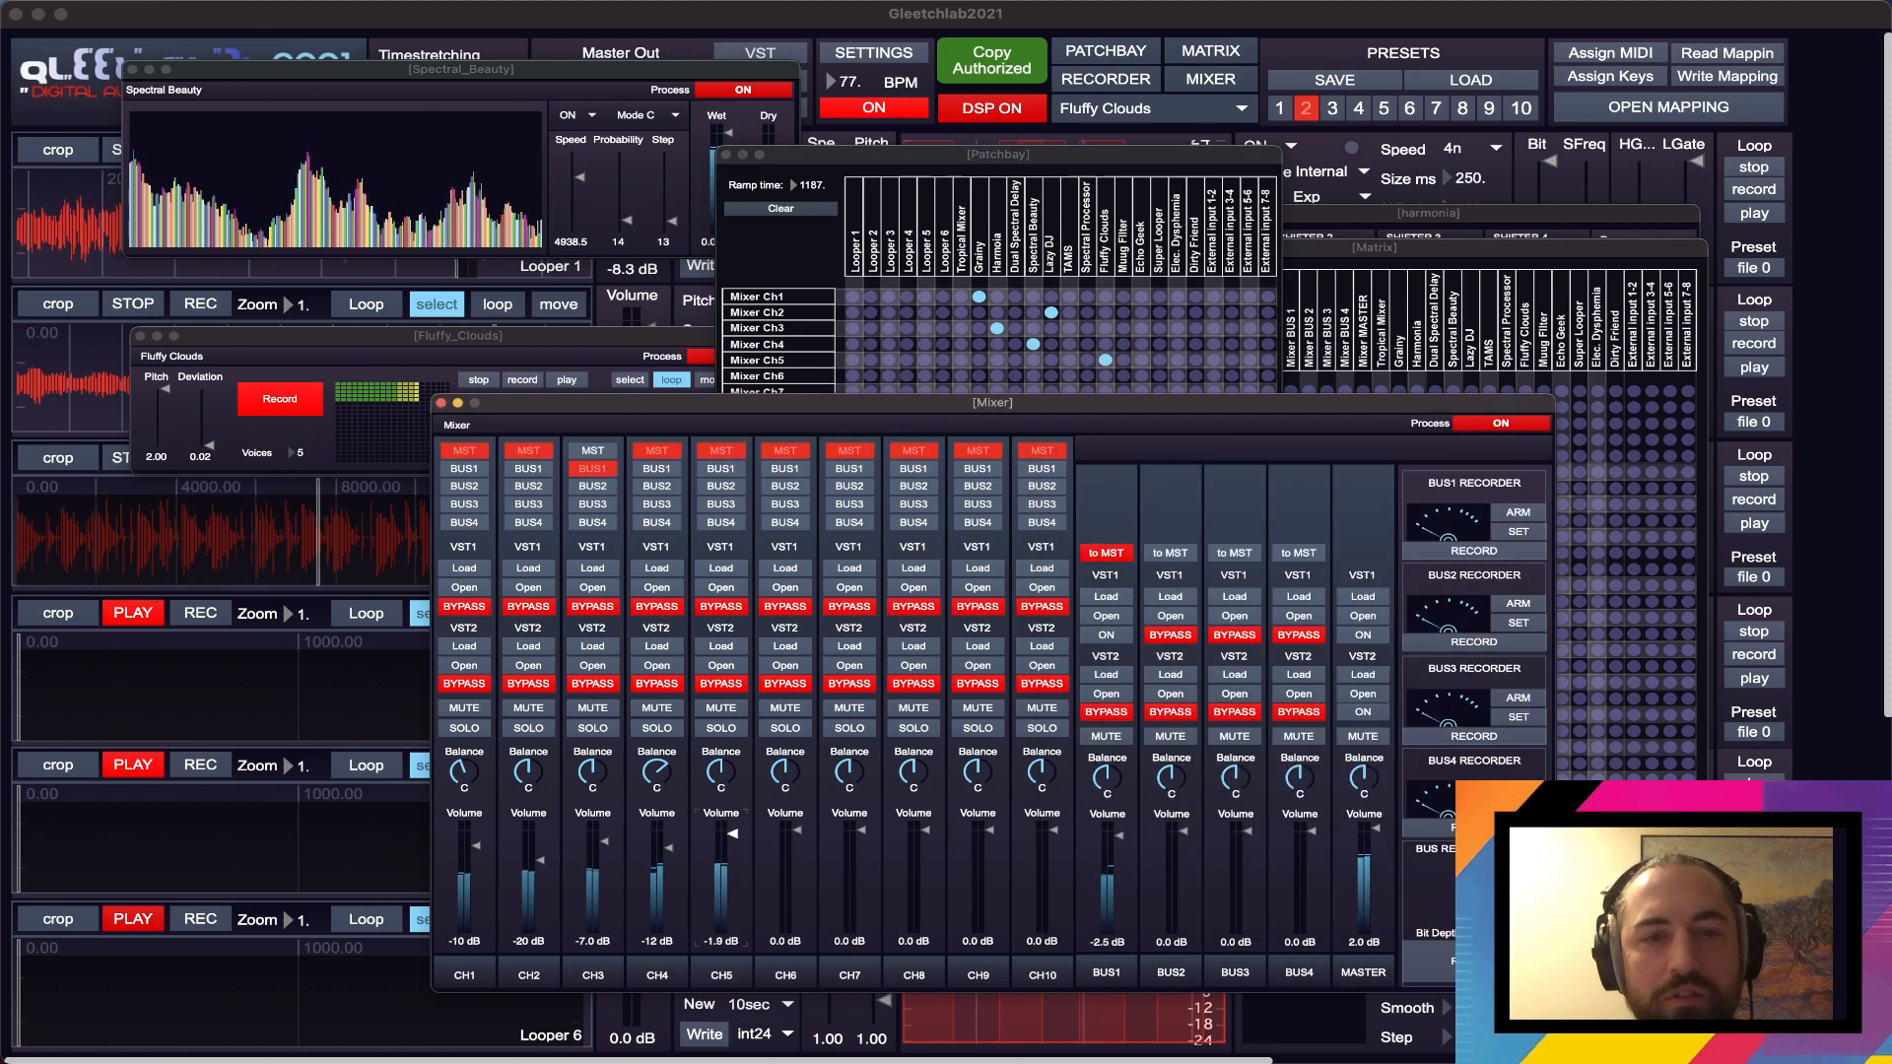
{"action": "left_click_drag", "start_coordinate": [733, 835], "coordinate": [732, 837]}
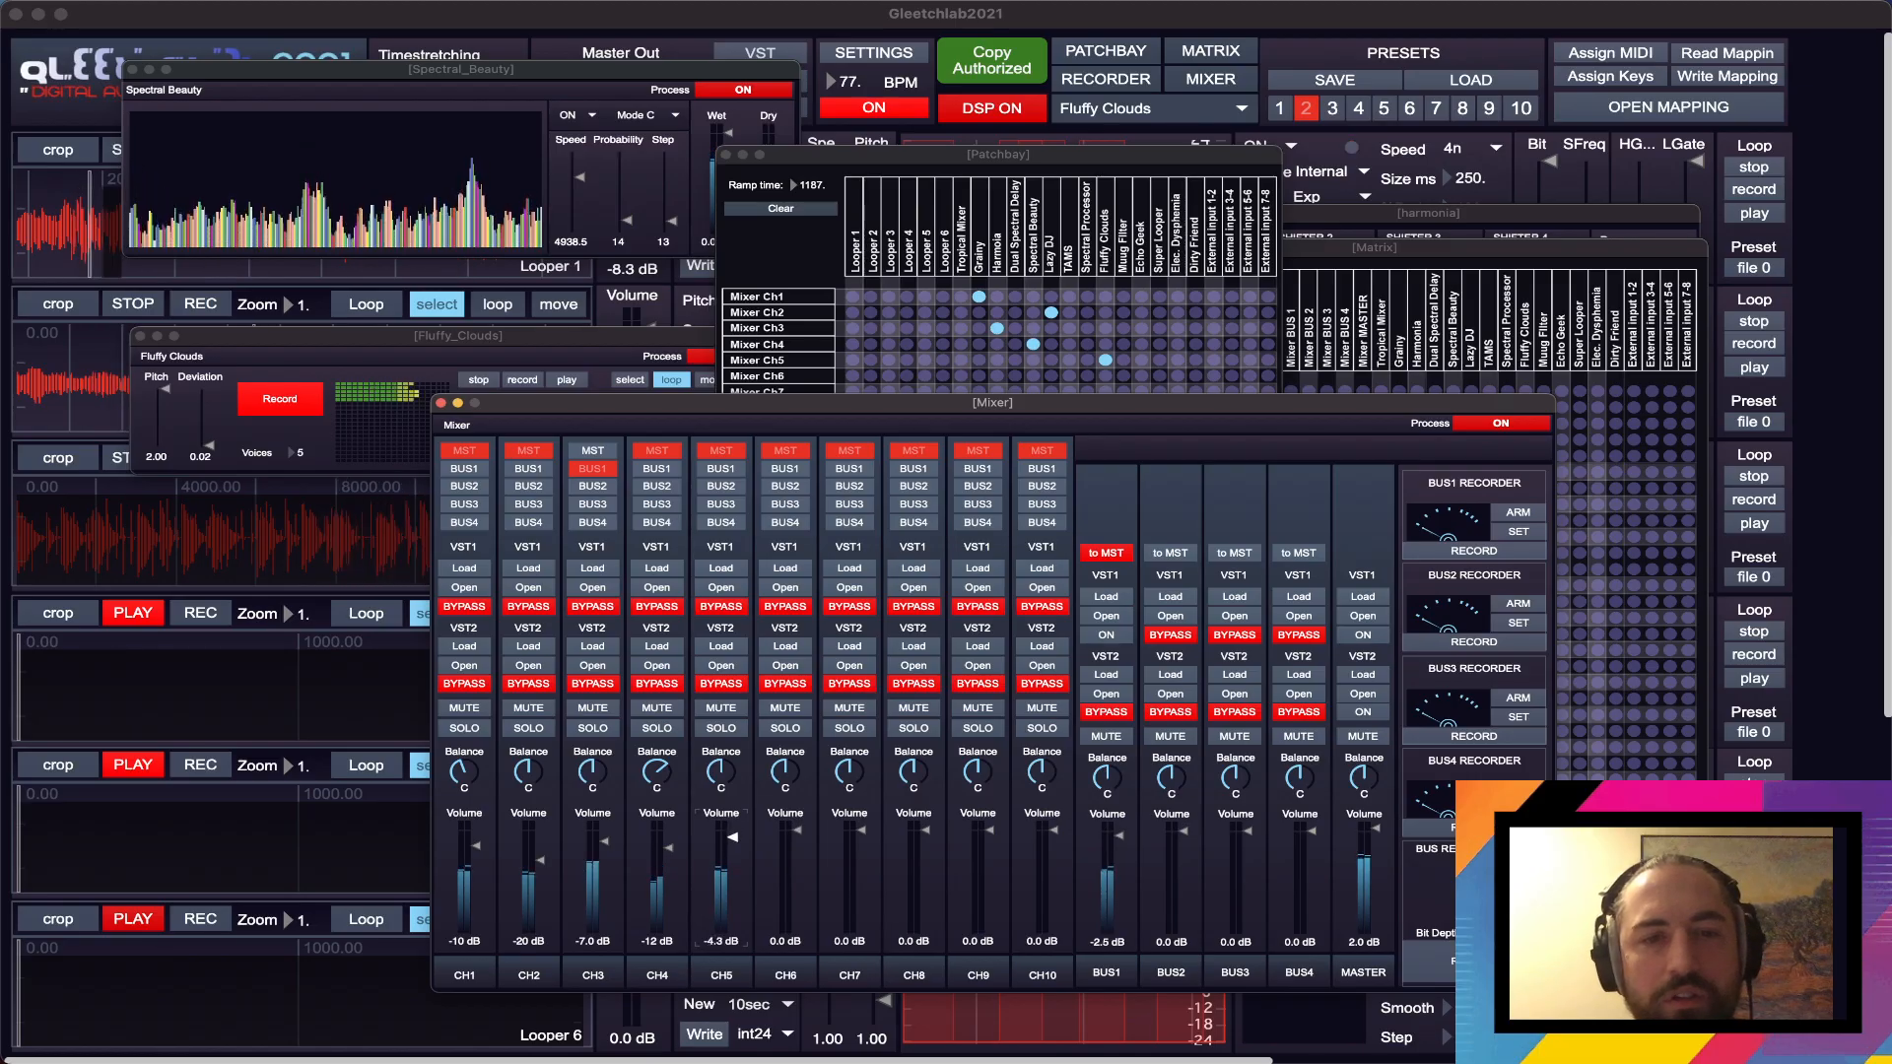
- Set Fluffy Clouds to 2 Voices with Deviation at 0.00, and move its window slightly down
{"action": "left_click", "coordinate": [306, 455]}
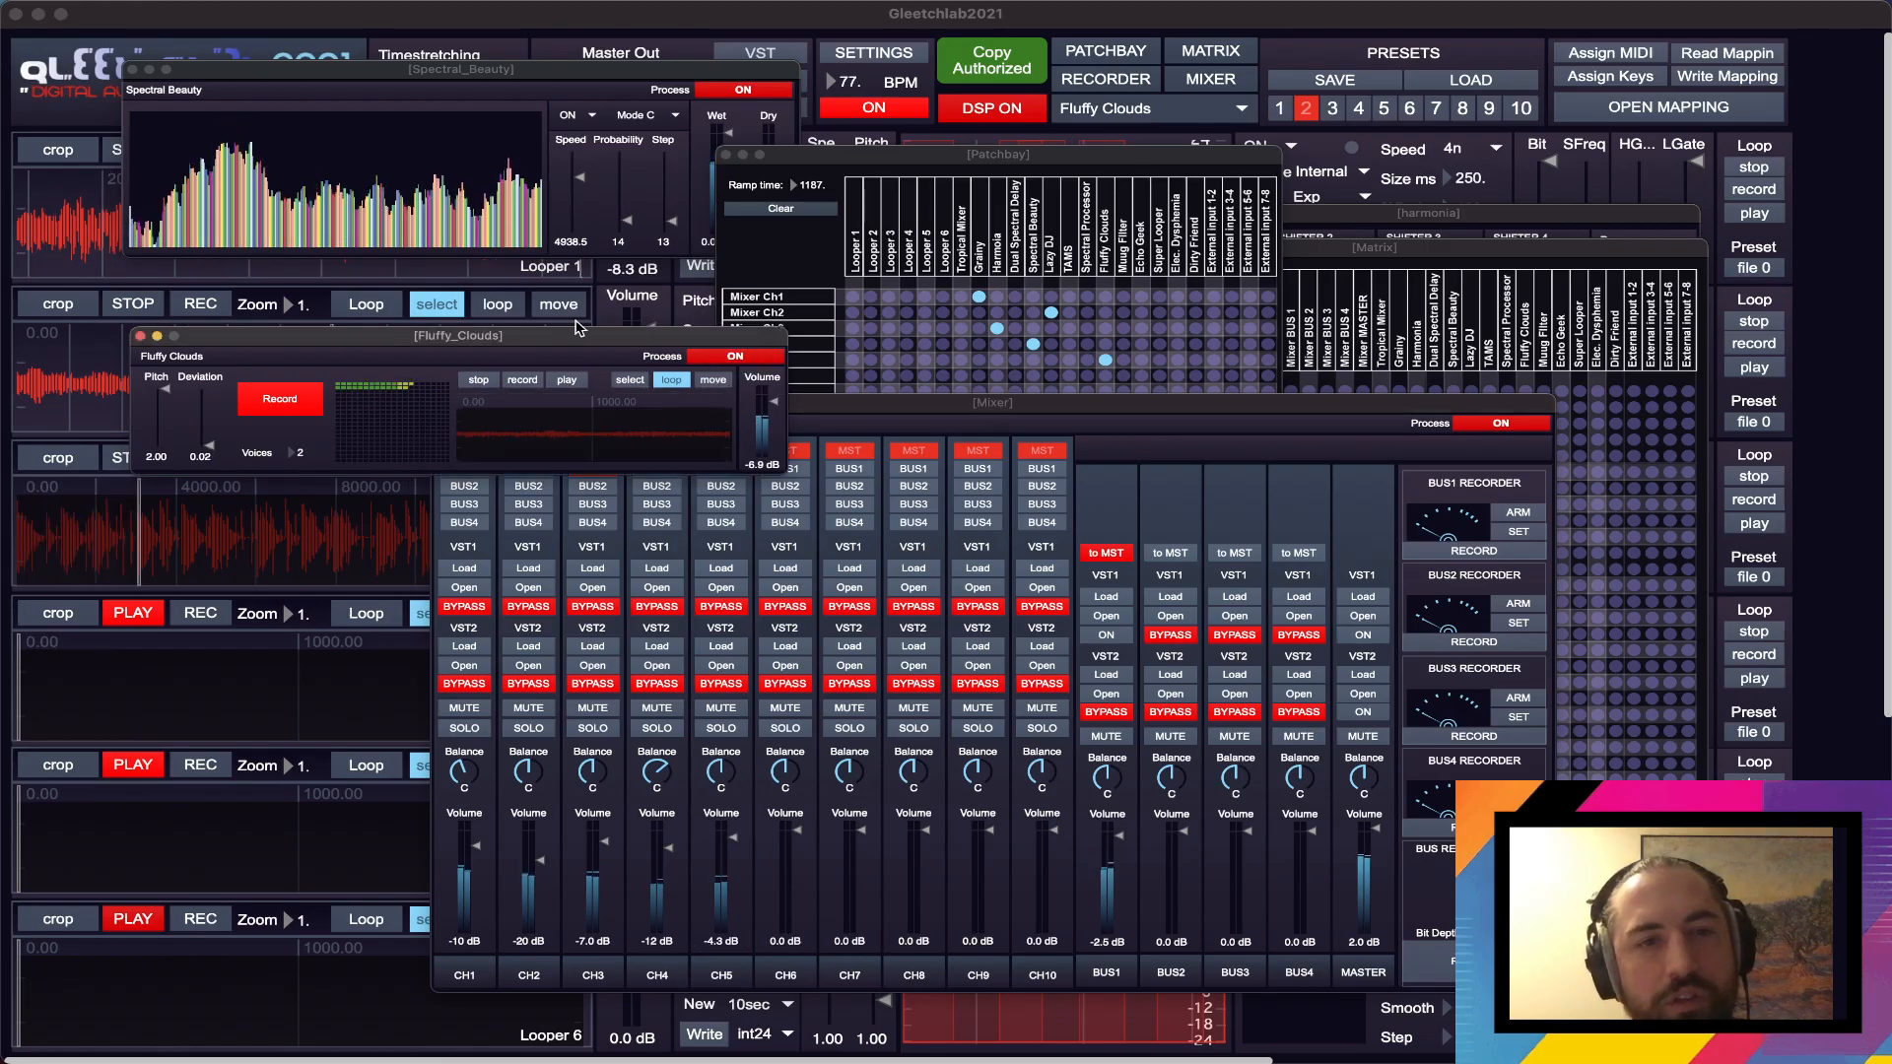
{"action": "left_click_drag", "start_coordinate": [549, 331], "coordinate": [548, 330]}
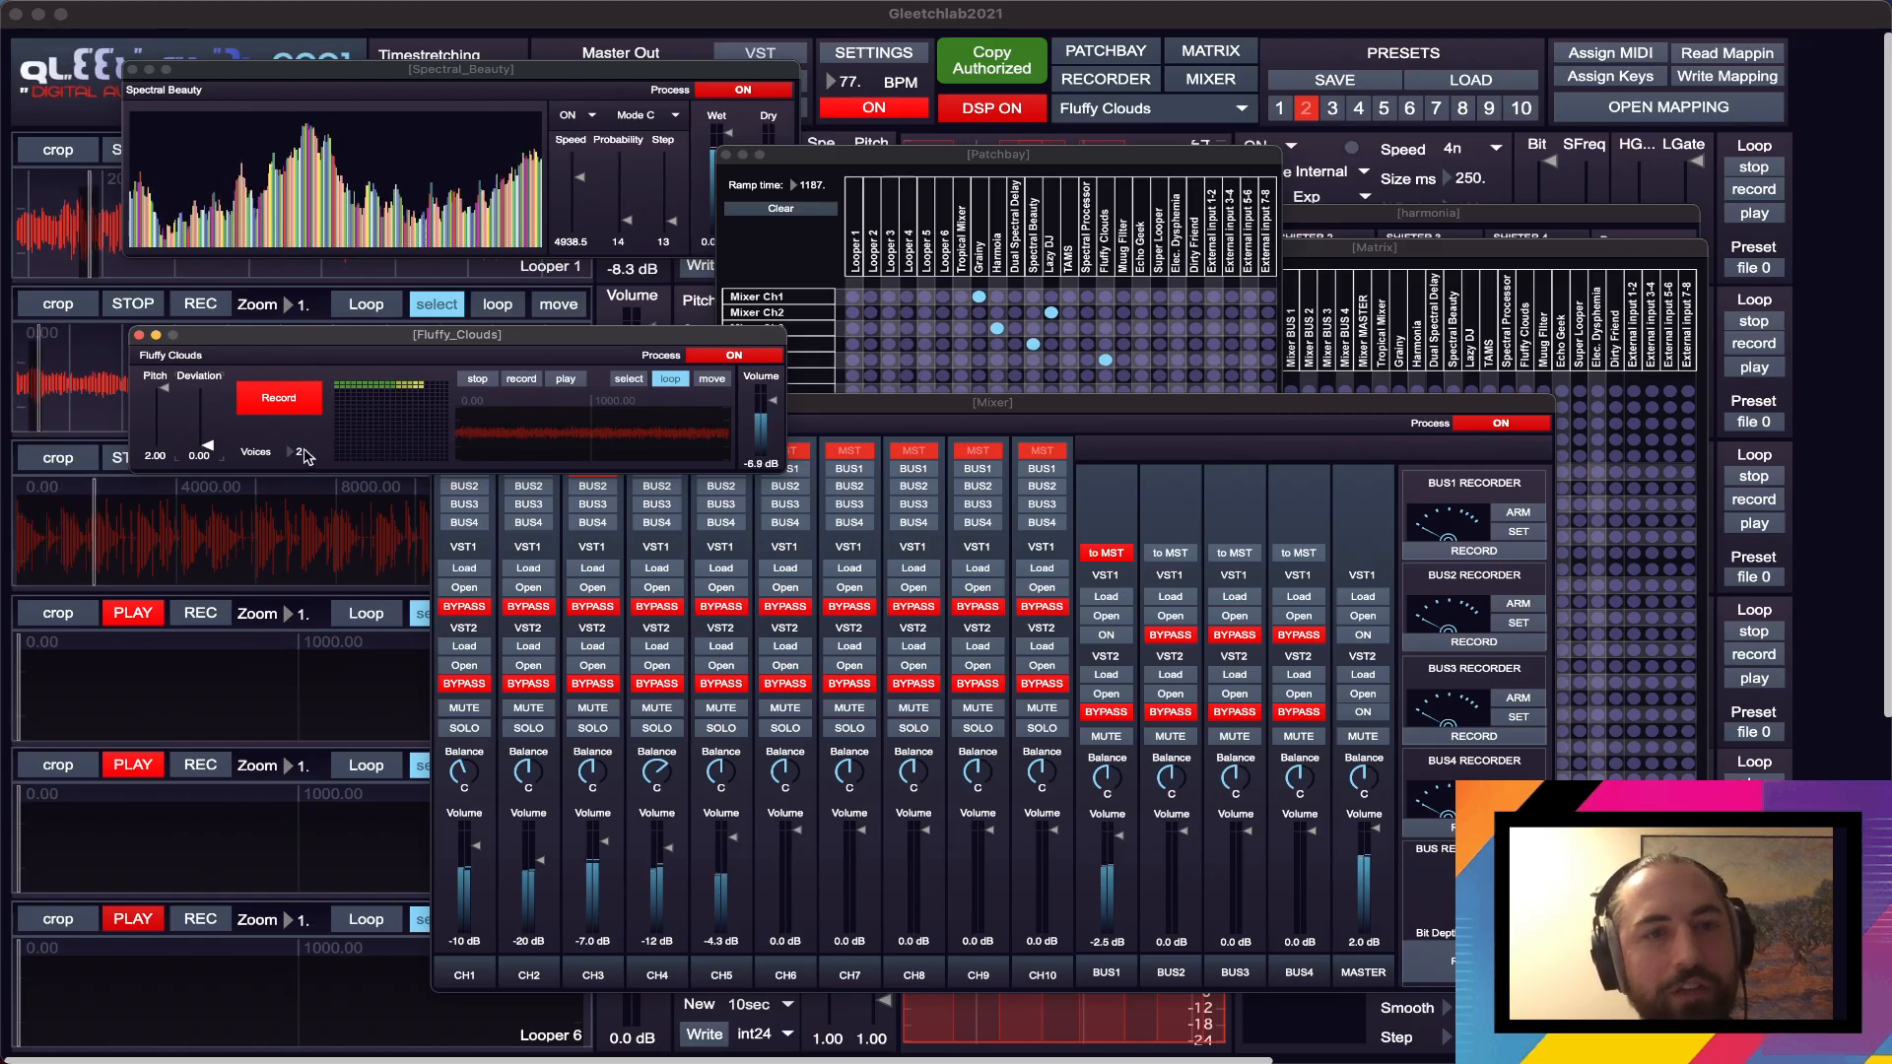
{"action": "left_click_drag", "start_coordinate": [608, 342], "coordinate": [606, 361]}
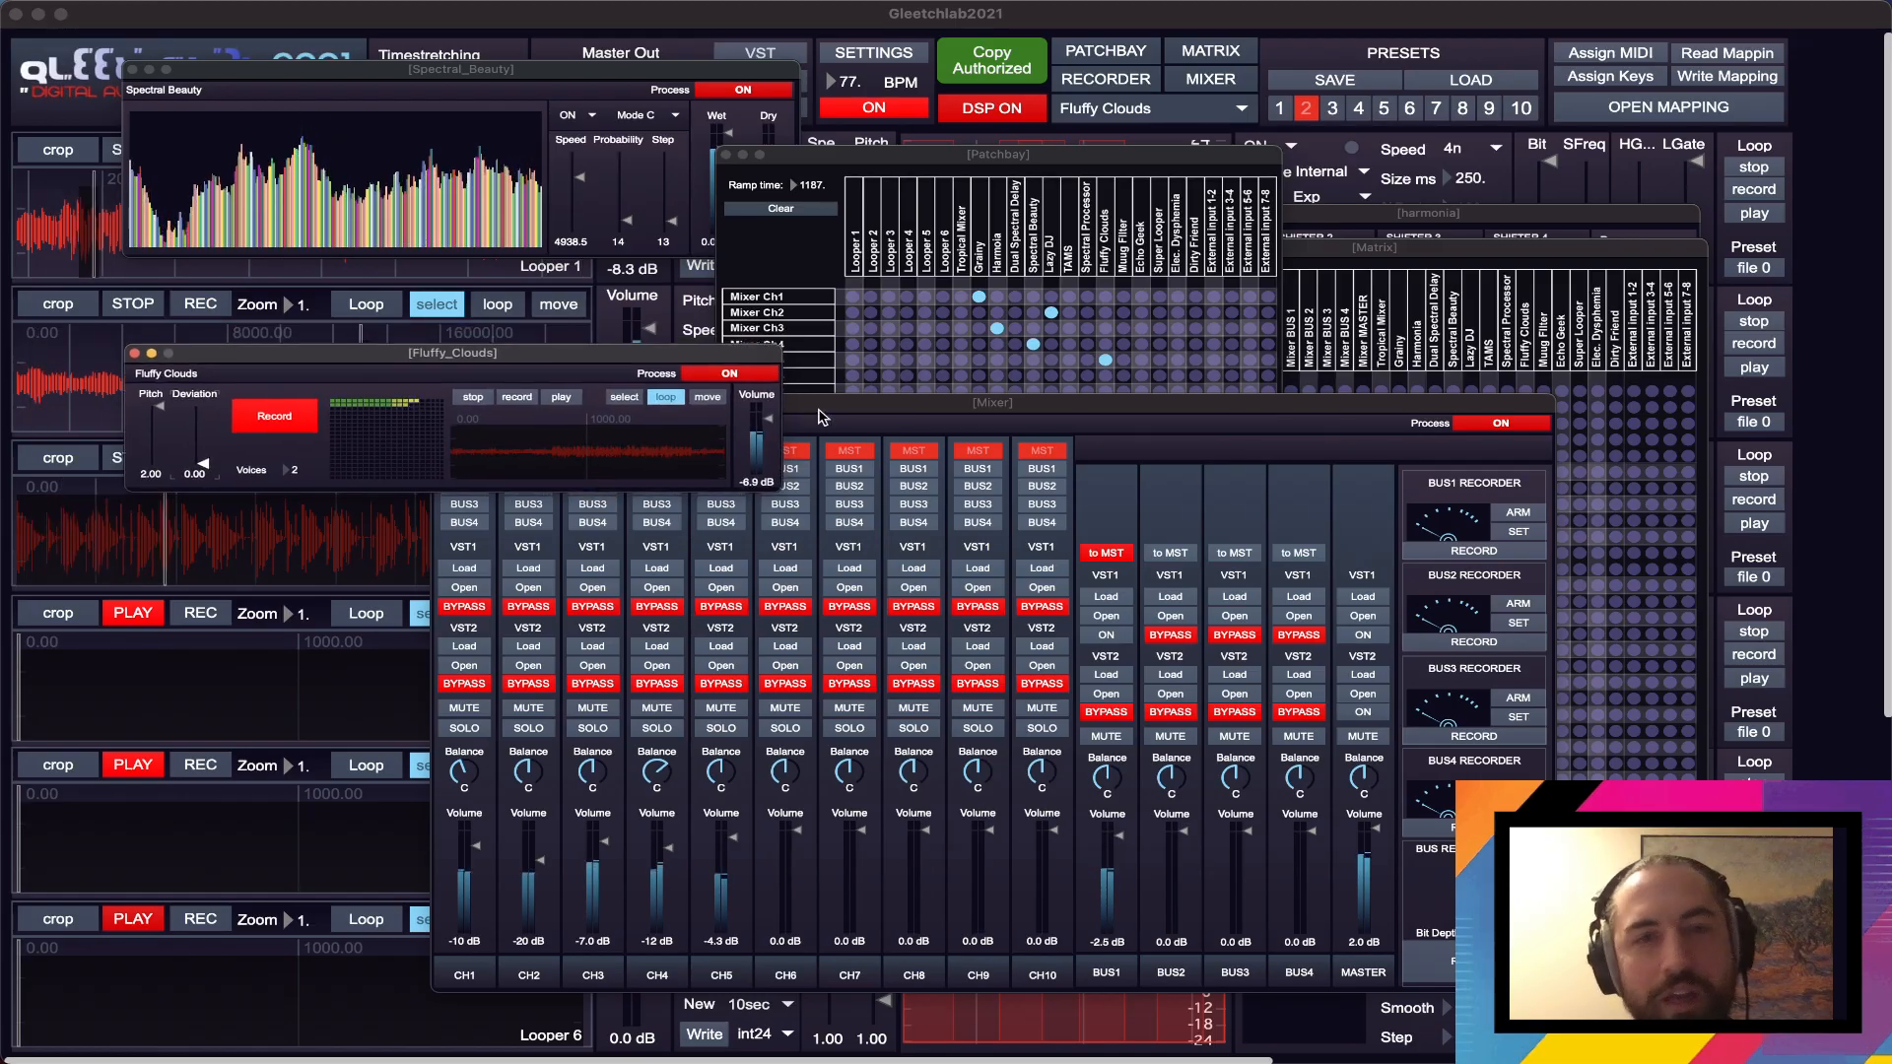
- Send CH5 to BUS1 instead of the master and raise its volume to -1.1 dB
{"action": "left_click_drag", "start_coordinate": [822, 415], "coordinate": [845, 446]}
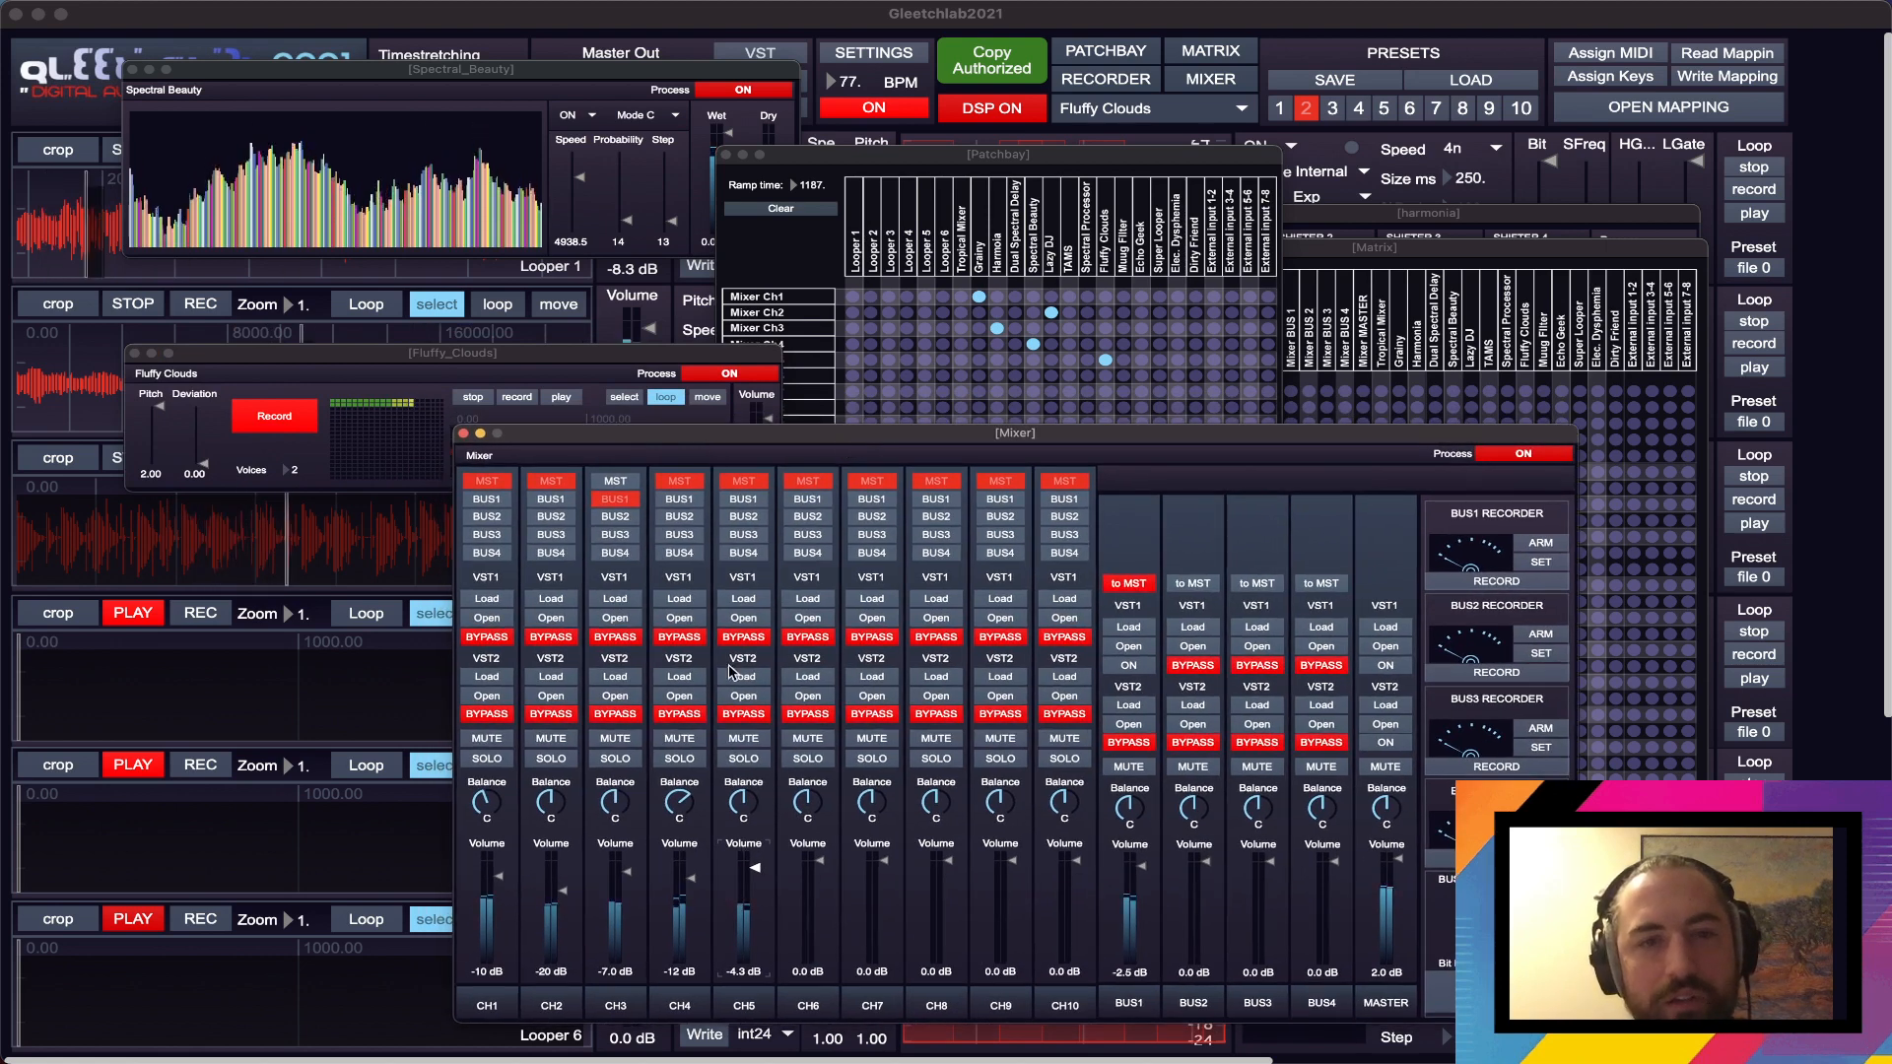
{"action": "left_click", "coordinate": [755, 502]}
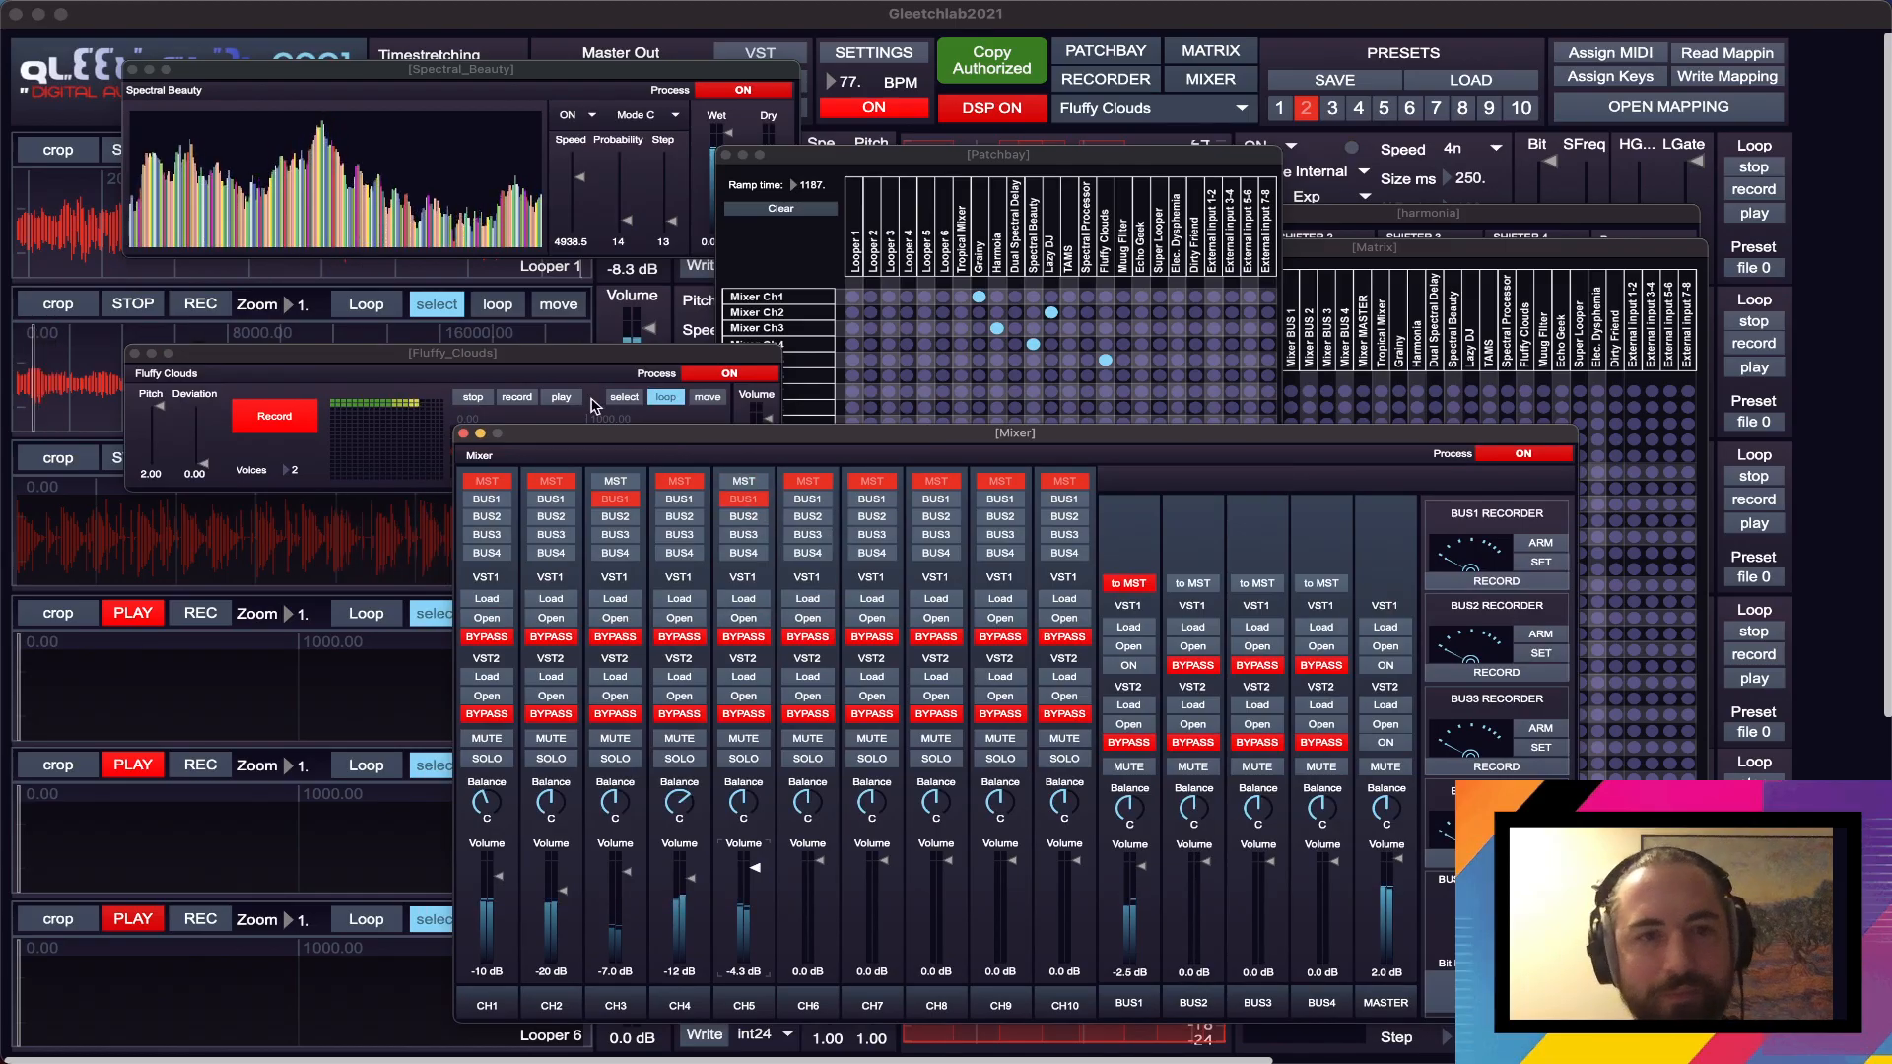
{"action": "left_click_drag", "start_coordinate": [584, 361], "coordinate": [583, 353]}
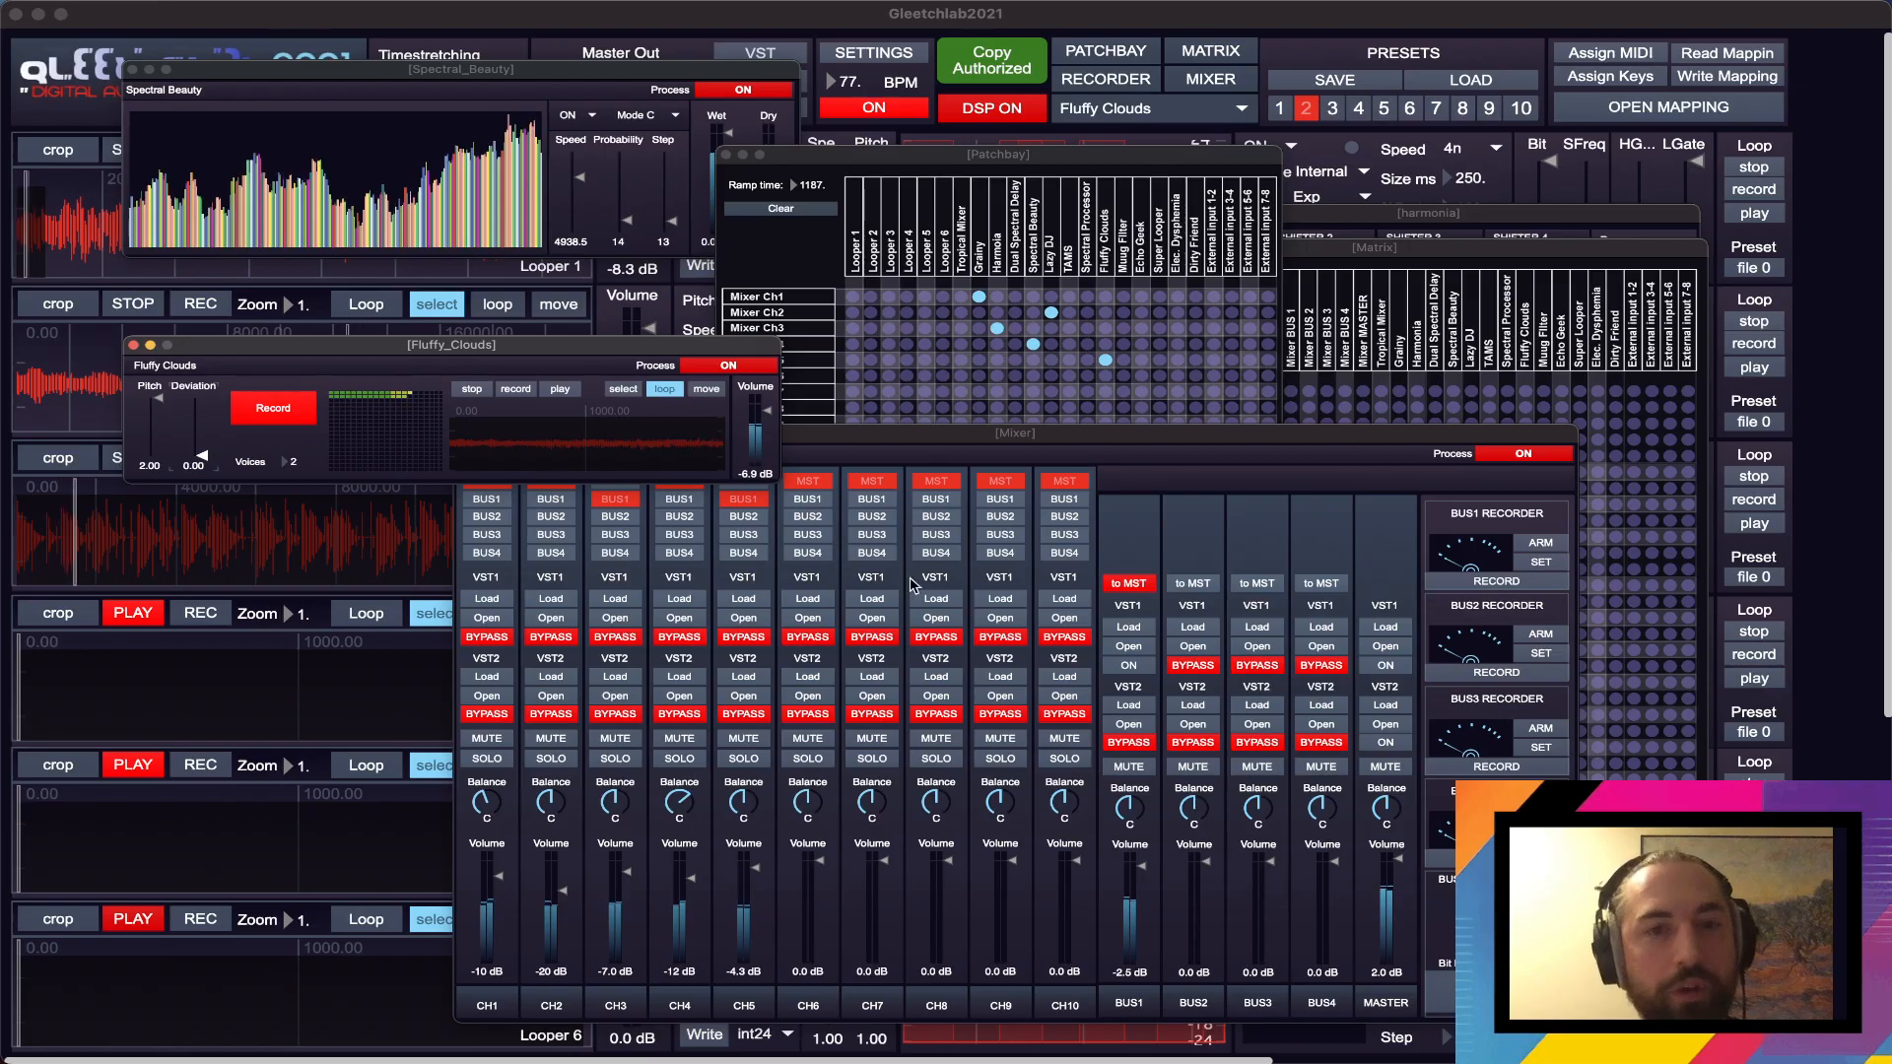
{"action": "left_click", "coordinate": [759, 712]}
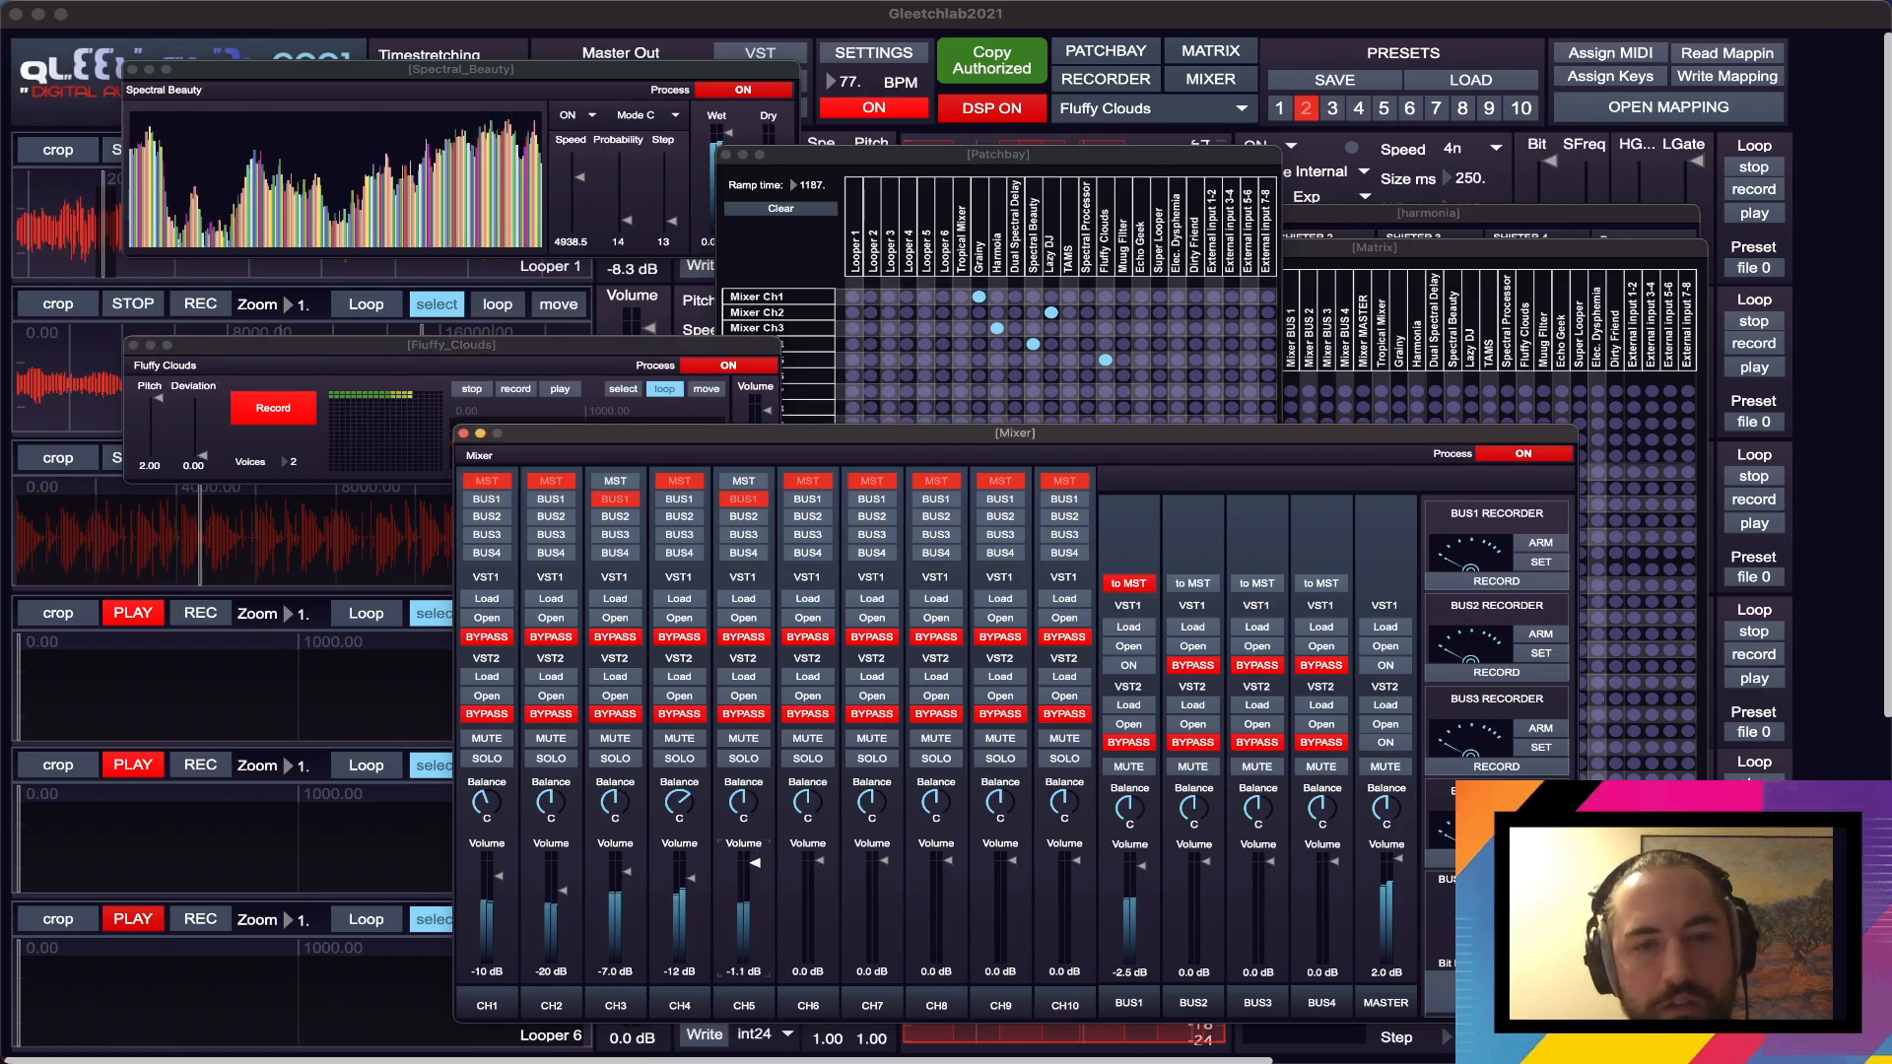
{"action": "left_click", "coordinate": [650, 367]}
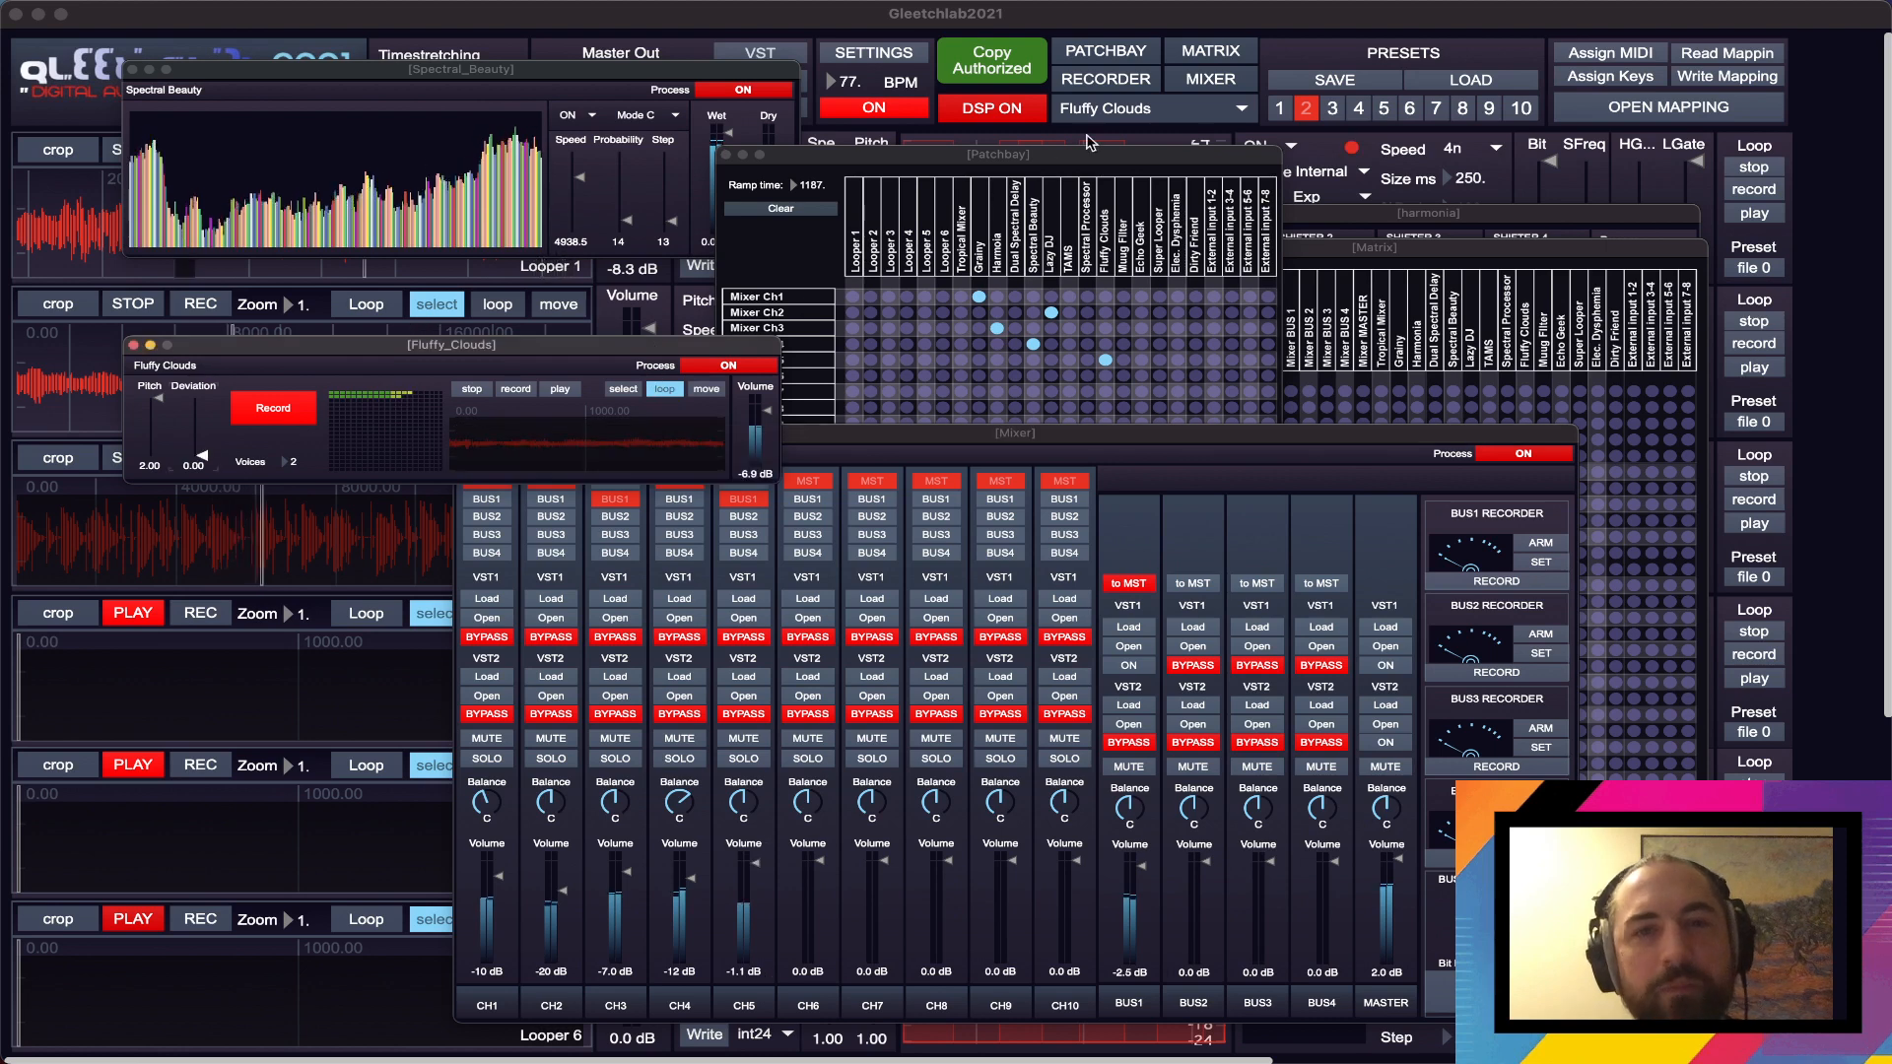
- Bring the Matrix forward and move the Spectral Beauty, Fluffy Clouds and Mixer windows clear of the loopers
{"action": "left_click", "coordinate": [1086, 172]}
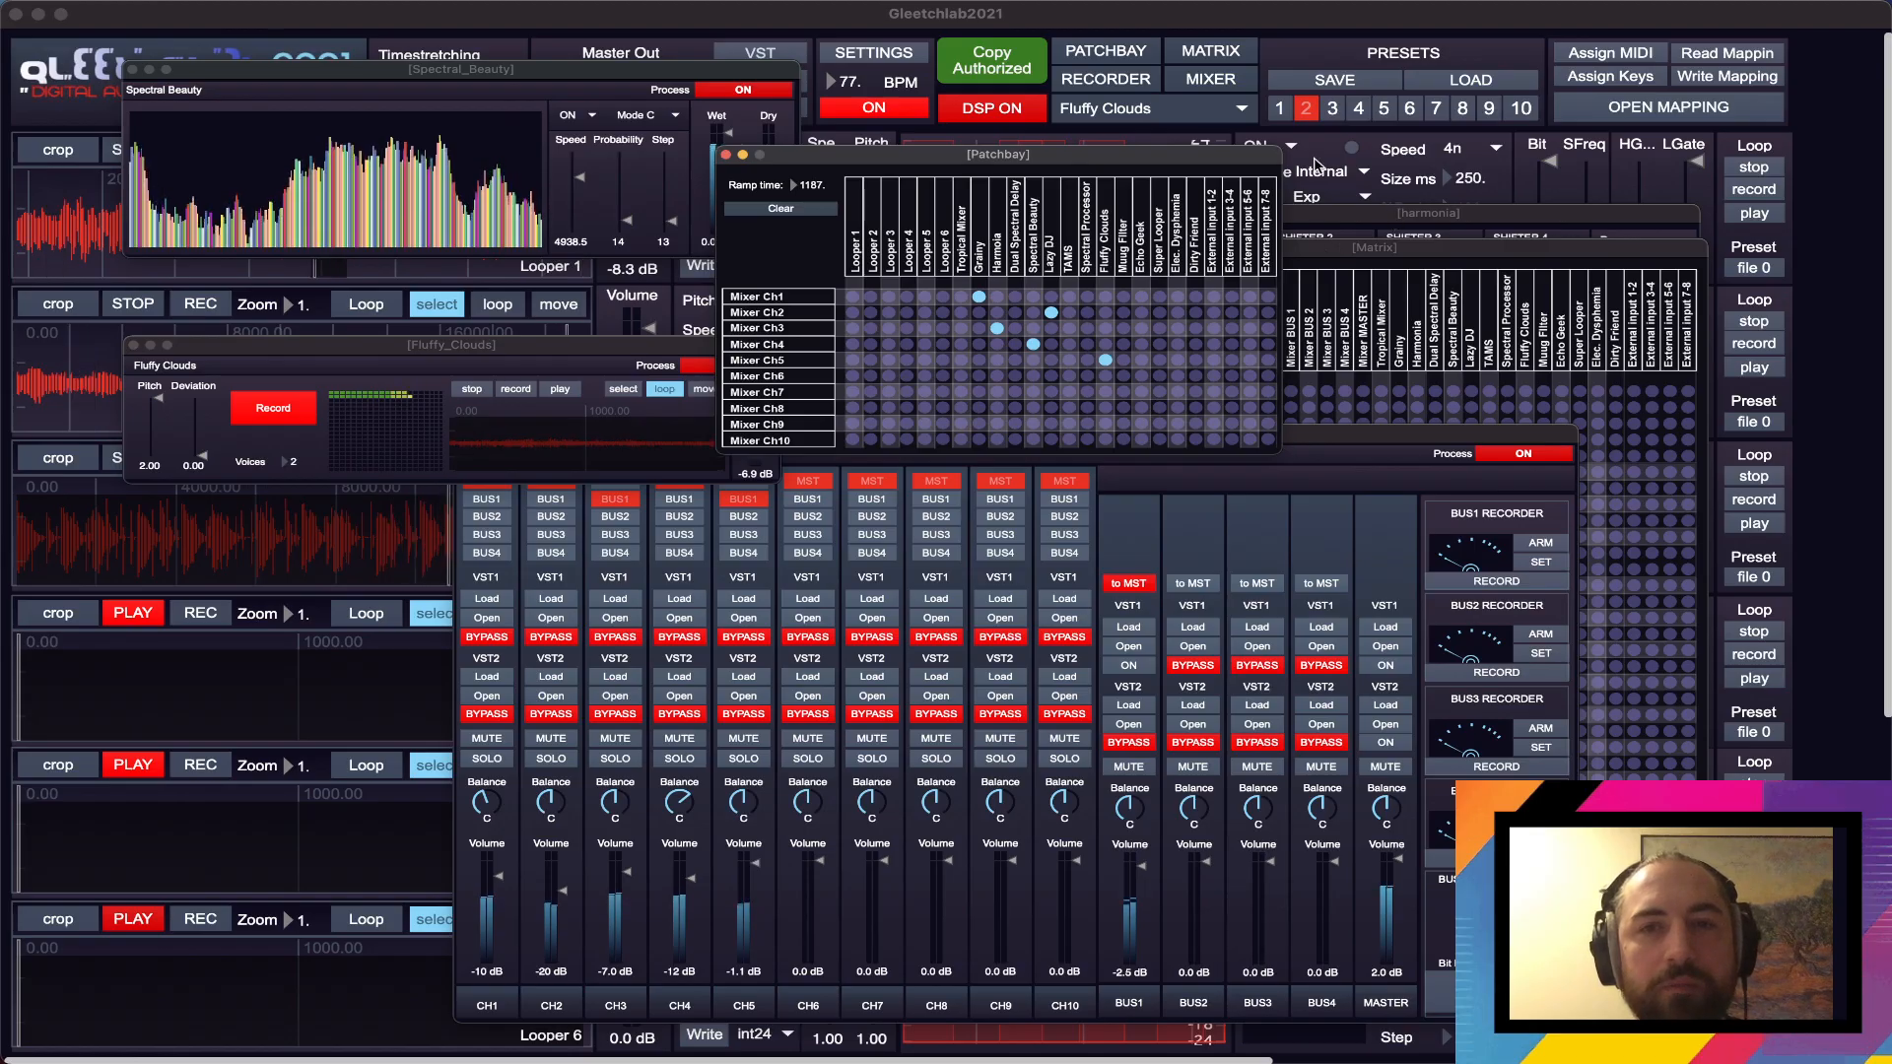
{"action": "left_click", "coordinate": [1238, 114]}
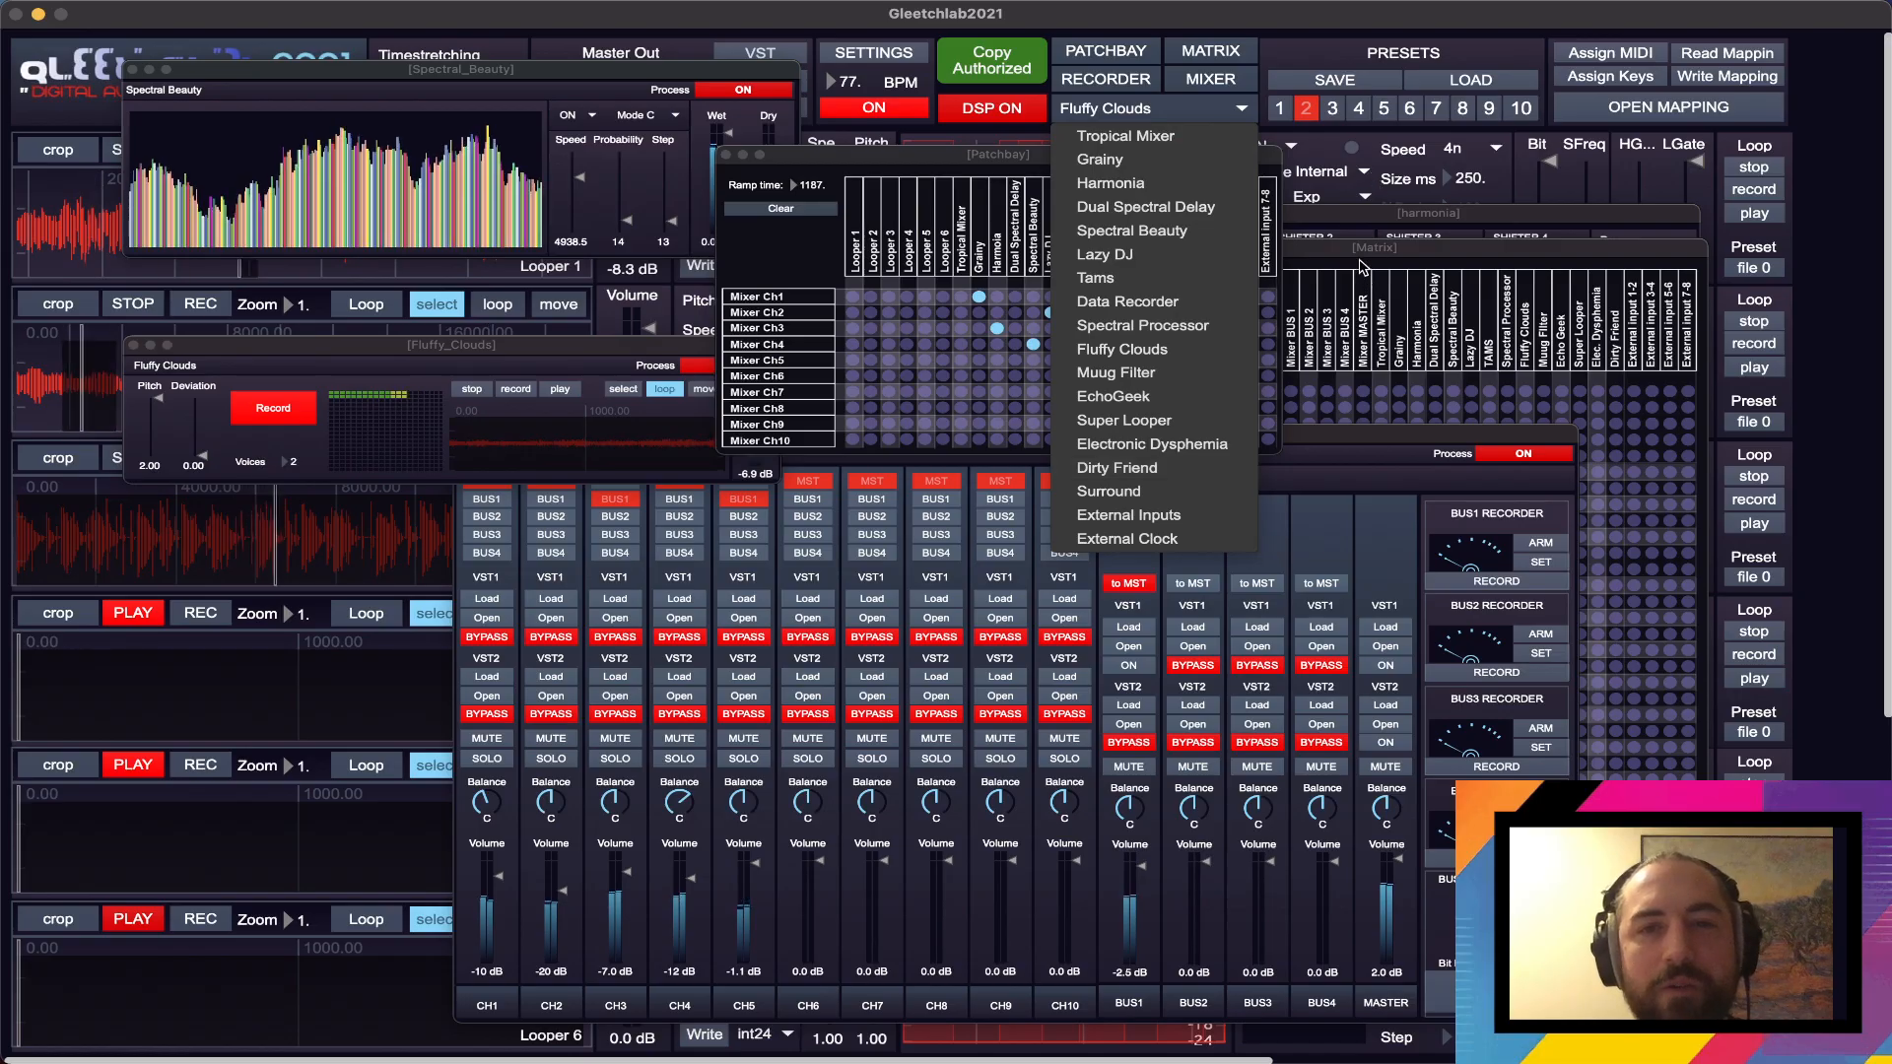
{"action": "left_click", "coordinate": [1362, 256]}
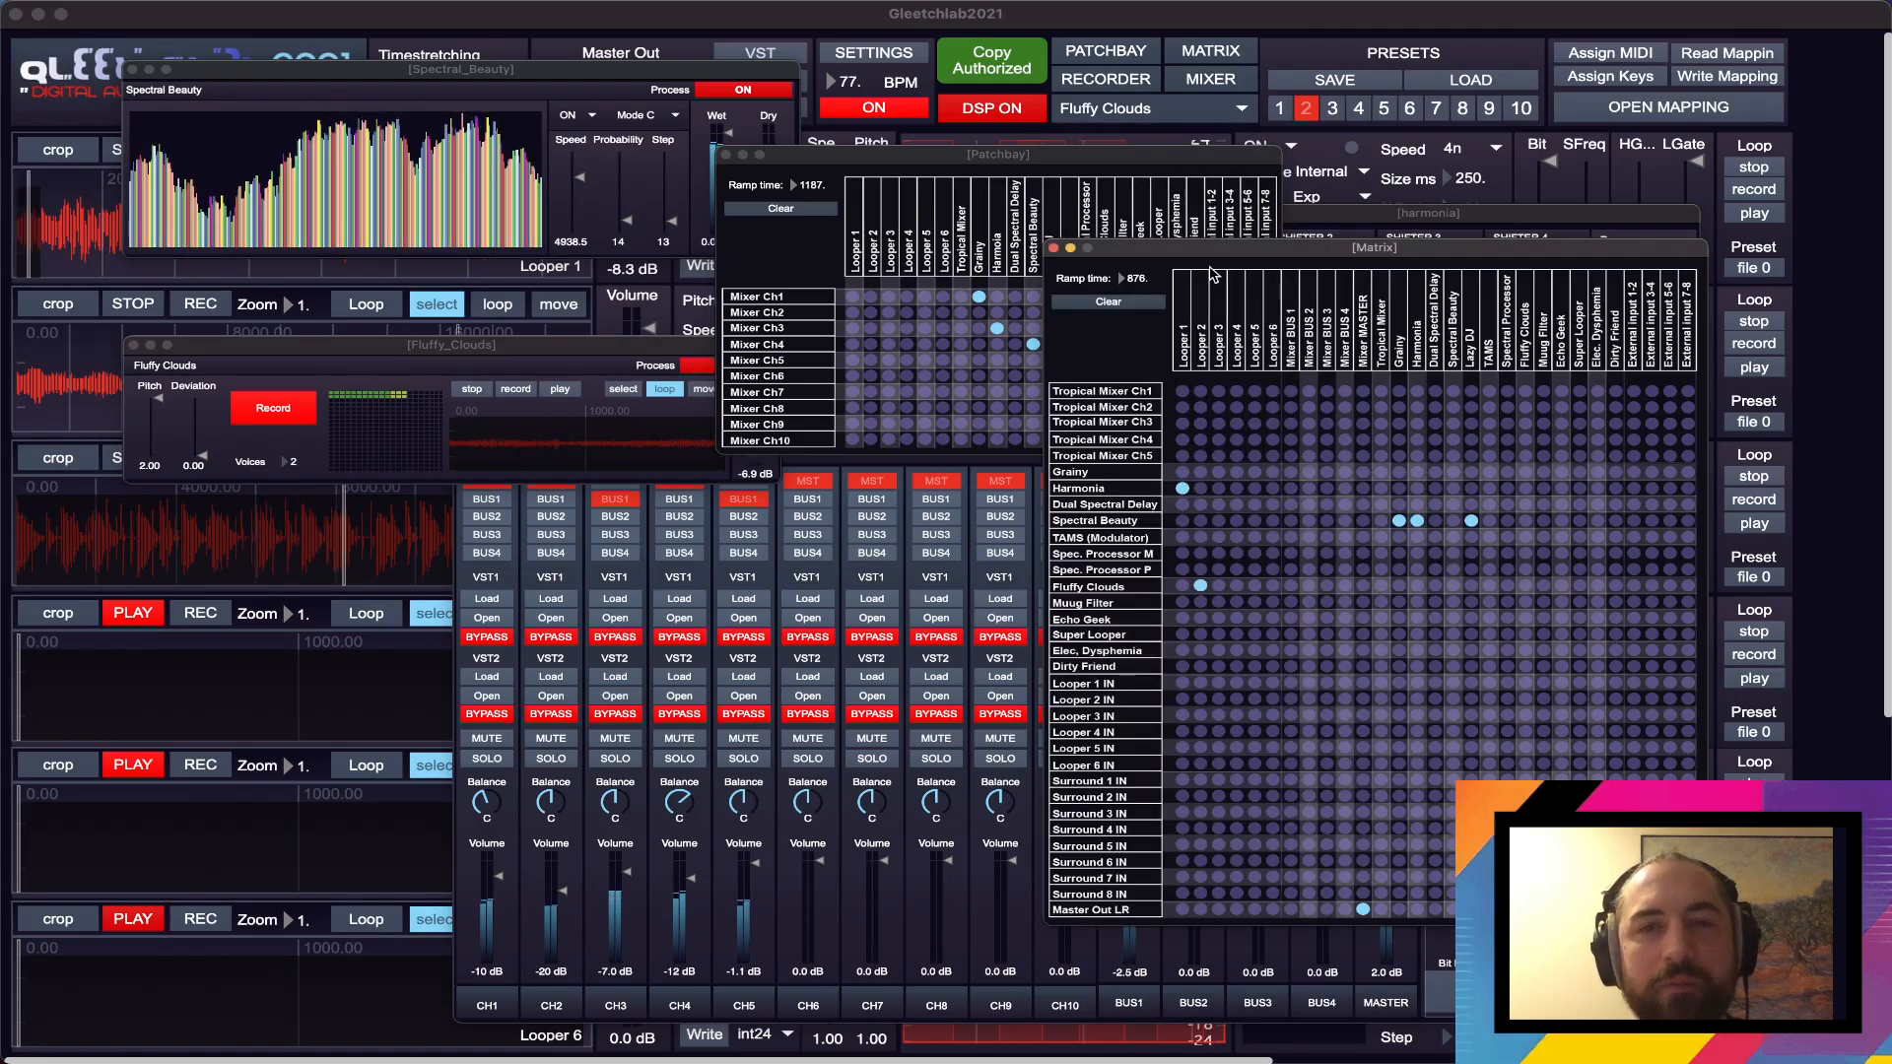
{"action": "left_click_drag", "start_coordinate": [528, 76], "coordinate": [1281, 422]}
{"action": "left_click", "coordinate": [566, 353]}
{"action": "left_click_drag", "start_coordinate": [565, 352], "coordinate": [1266, 355]}
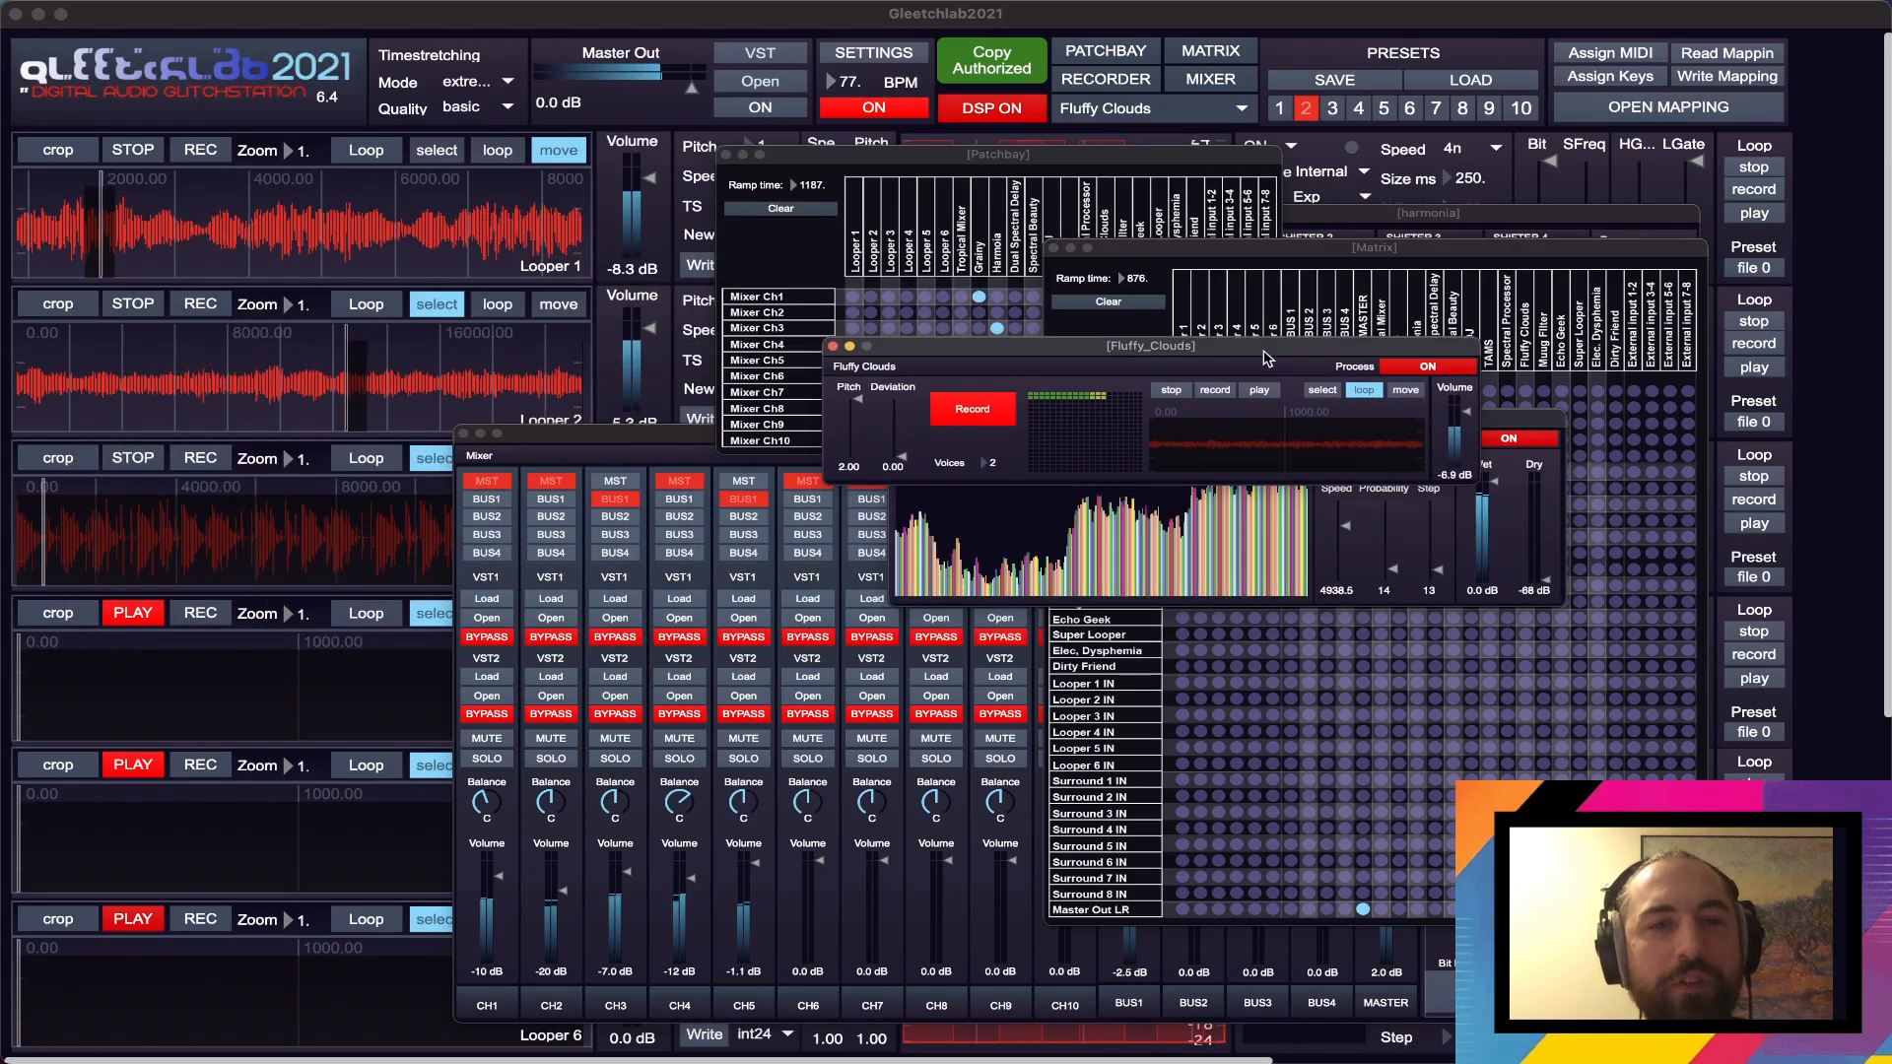
{"action": "left_click_drag", "start_coordinate": [581, 441], "coordinate": [998, 443]}
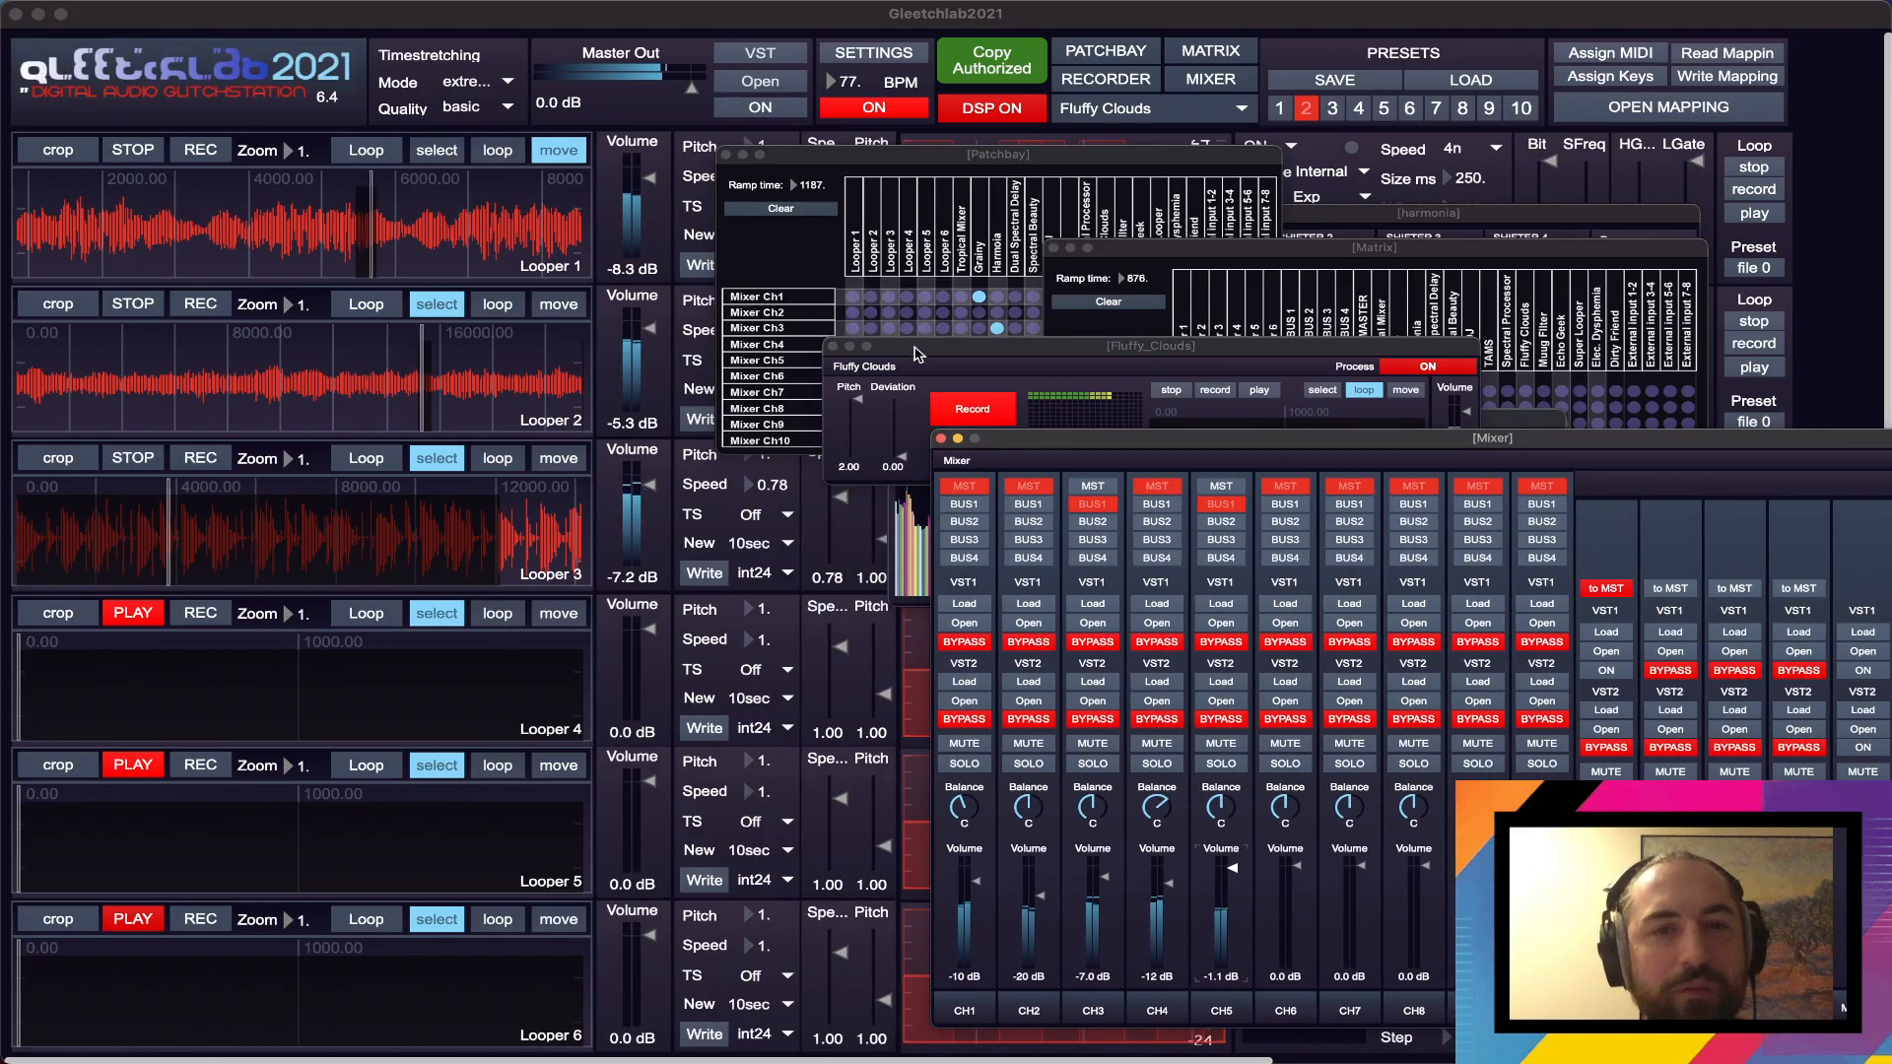
{"action": "left_click_drag", "start_coordinate": [916, 349], "coordinate": [1083, 318]}
- Patch Looper 3 to Mixer Ch6 in the Patchbay and lower Looper 3's Speed to 0.58
{"action": "left_click", "coordinate": [930, 153]}
{"action": "left_click_drag", "start_coordinate": [930, 156], "coordinate": [1028, 118]}
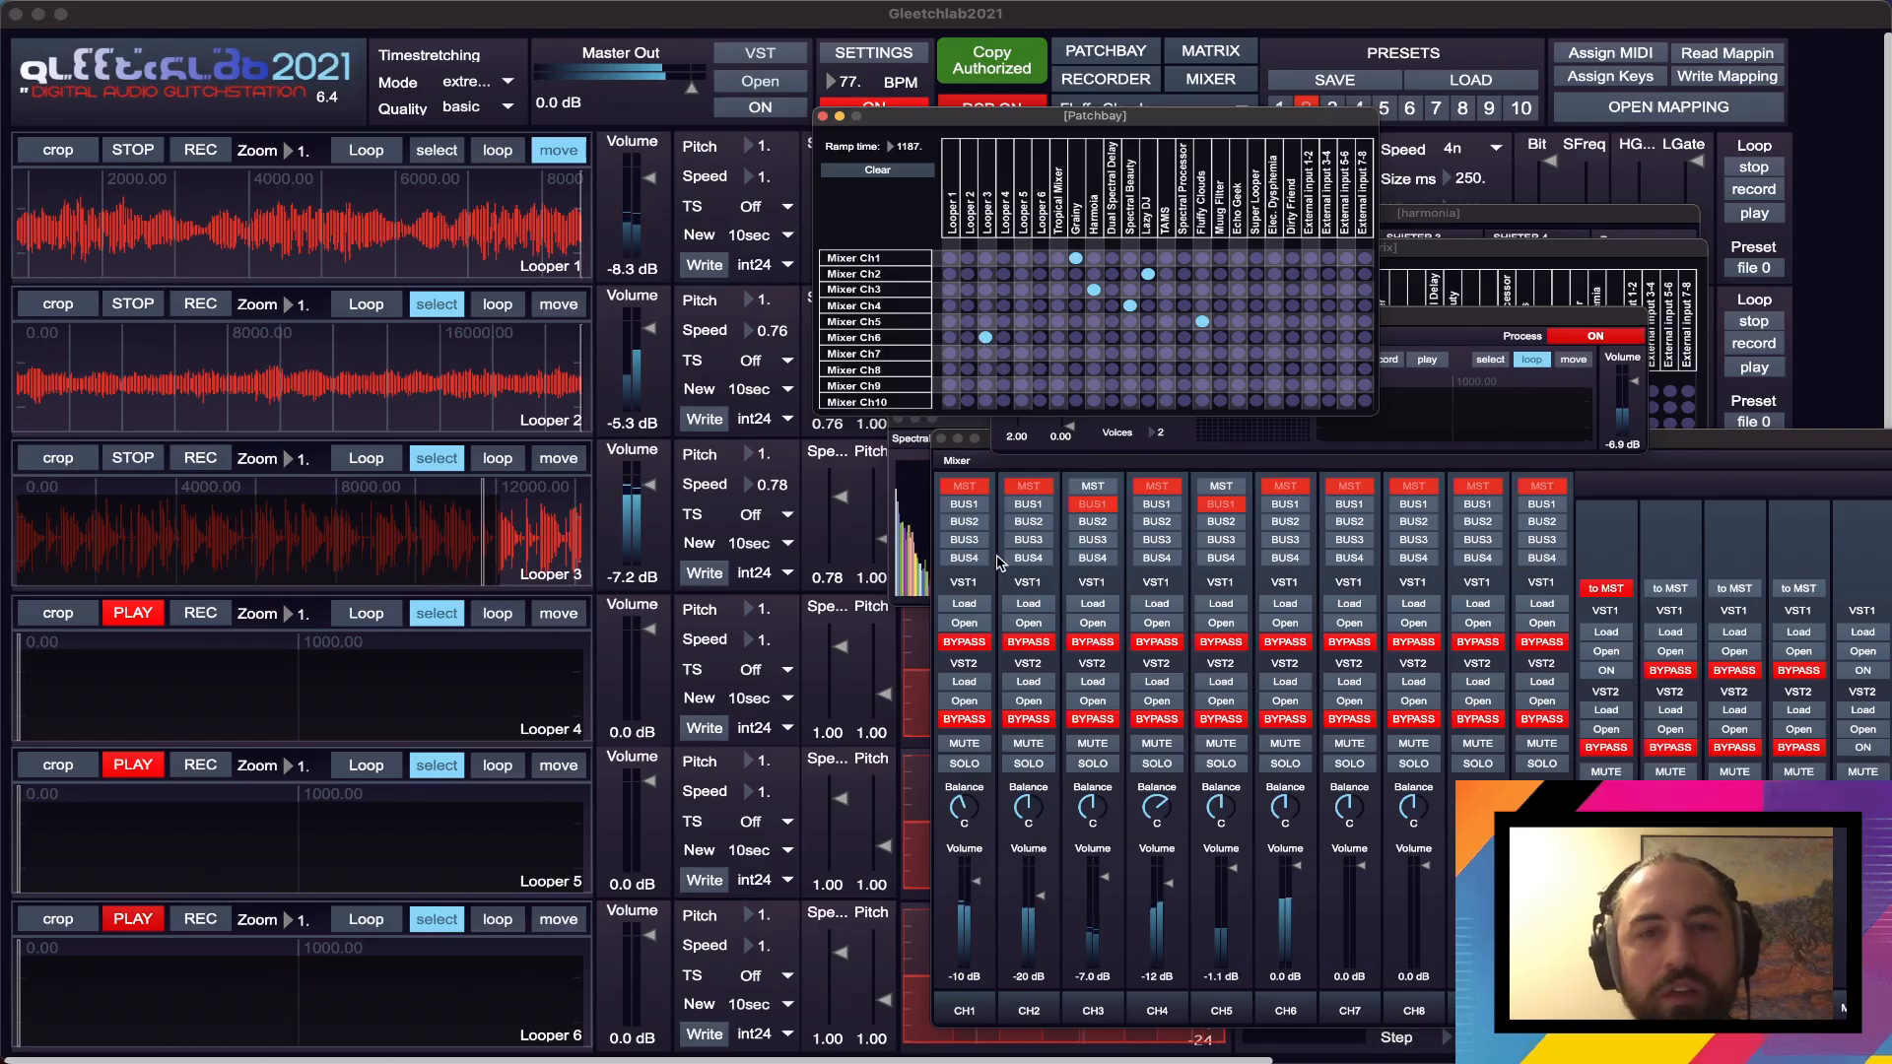
{"action": "left_click", "coordinate": [843, 502]}
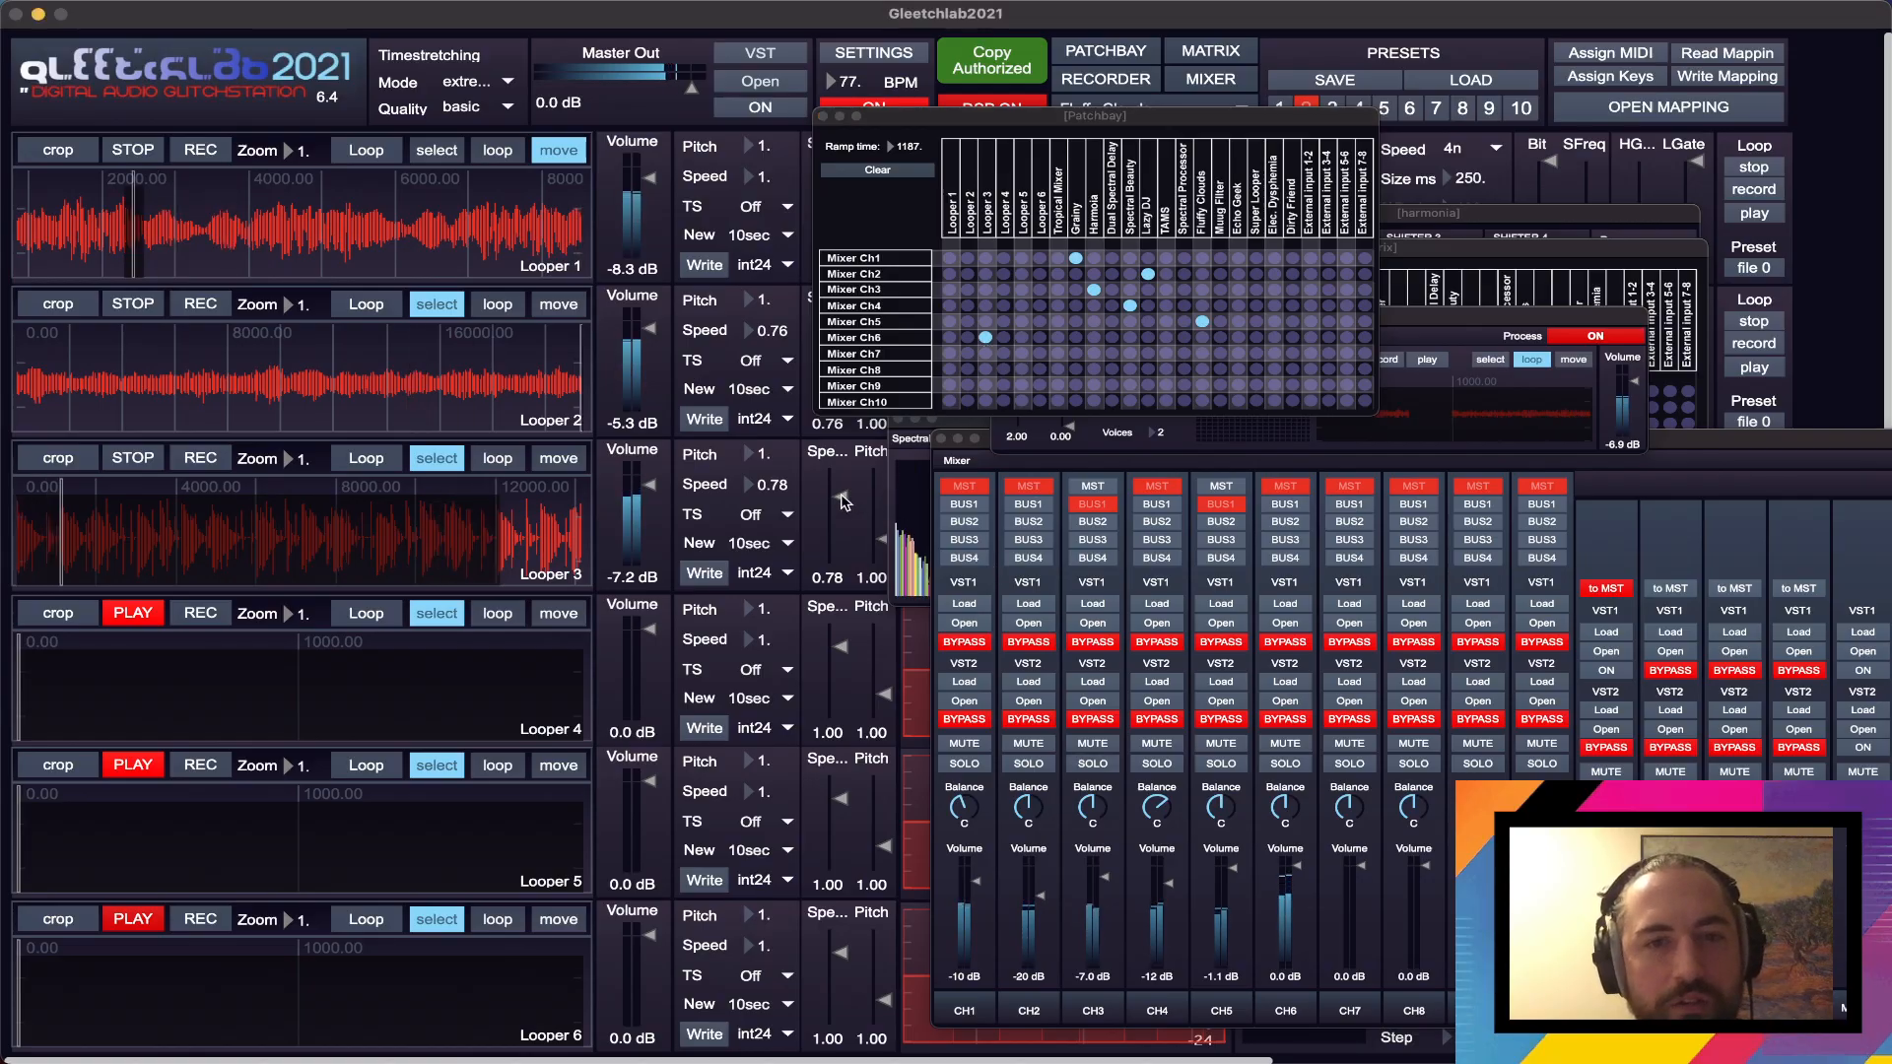
{"action": "left_click_drag", "start_coordinate": [843, 502], "coordinate": [840, 501]}
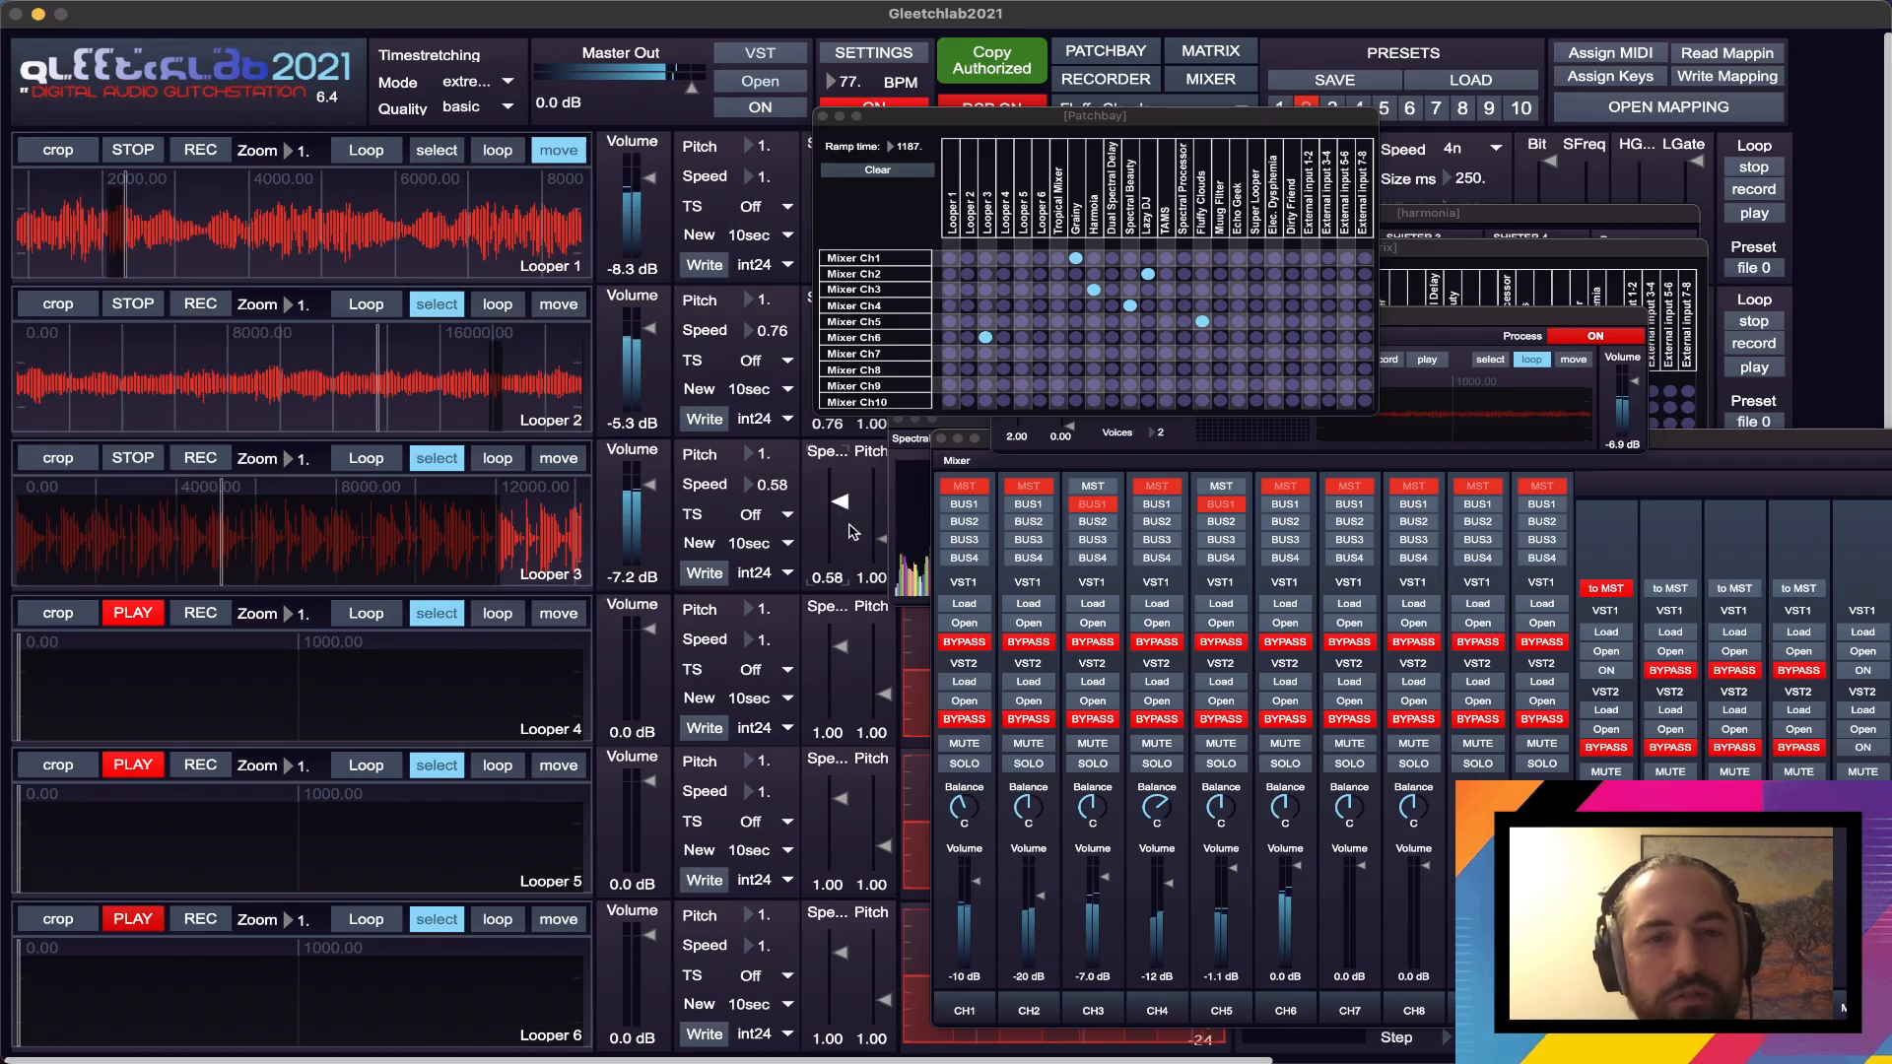
- Turn on TS for Looper 3 and set its Pitch to 0.78
{"action": "left_click", "coordinate": [773, 514]}
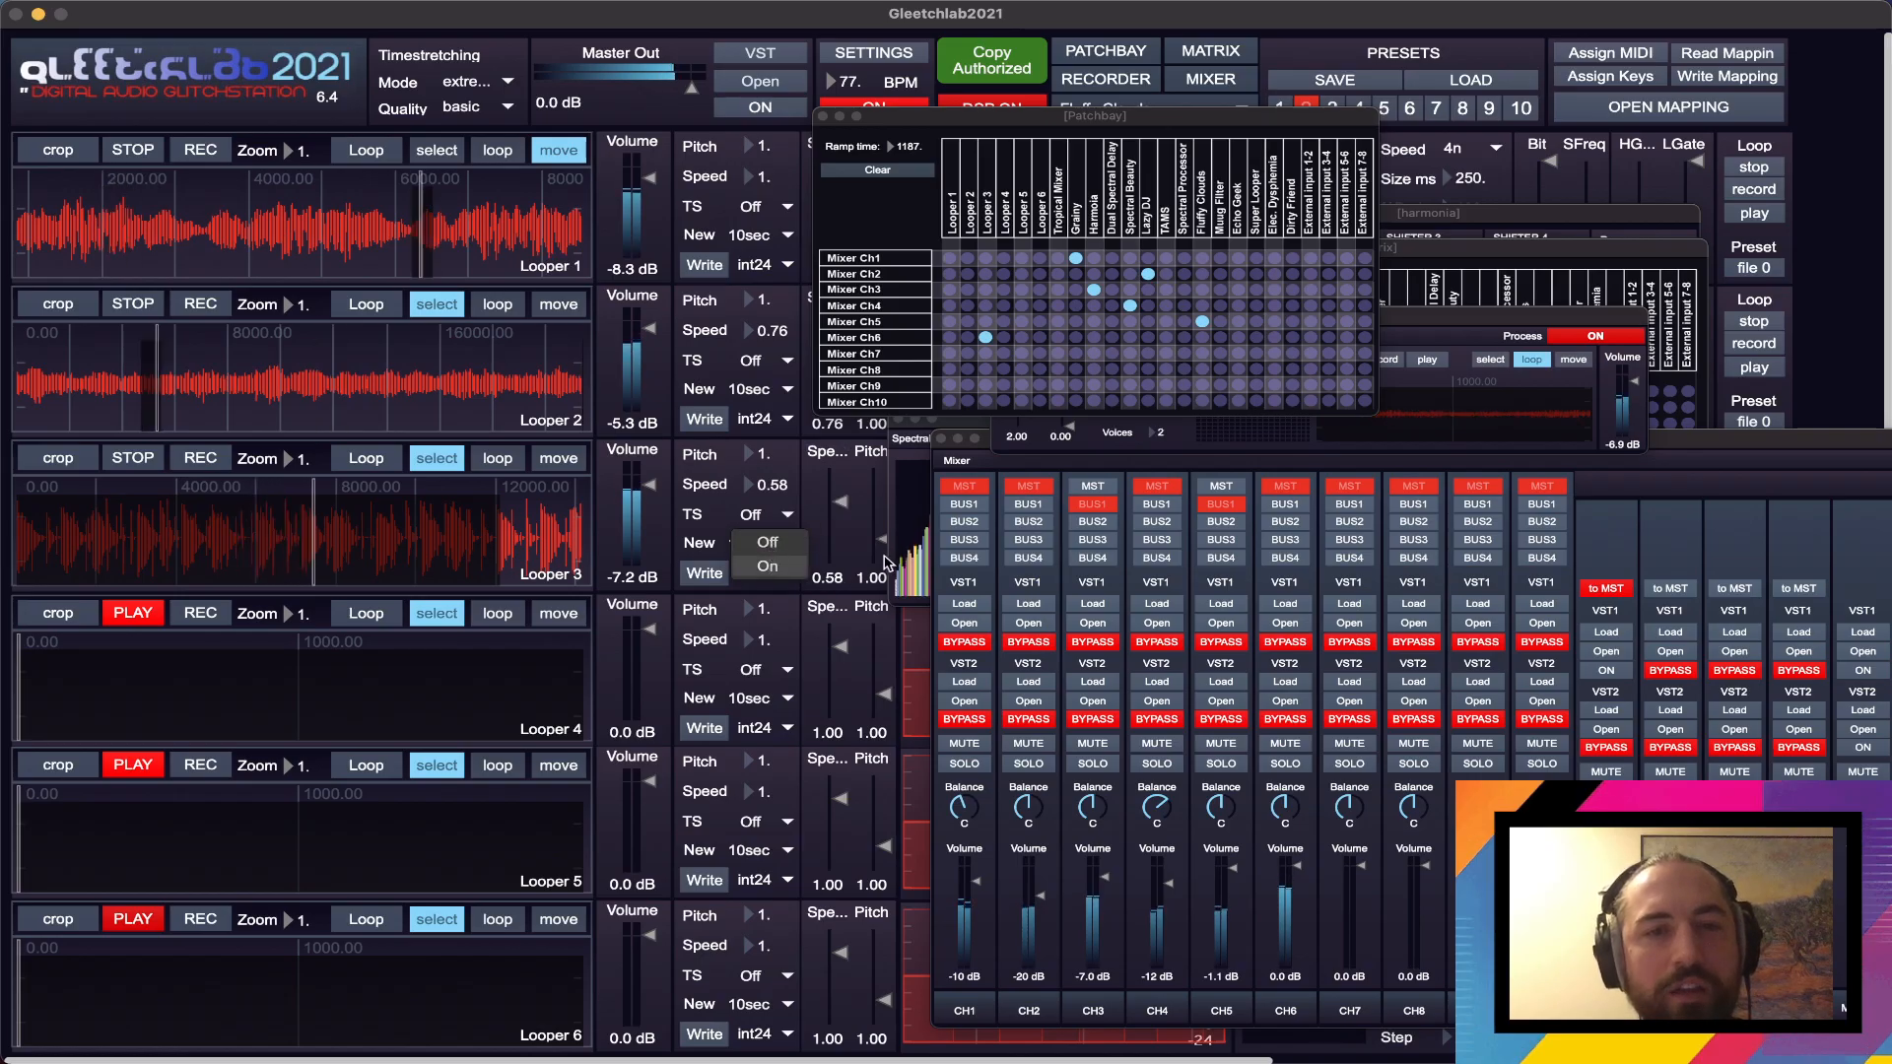
{"action": "left_click", "coordinate": [769, 563]}
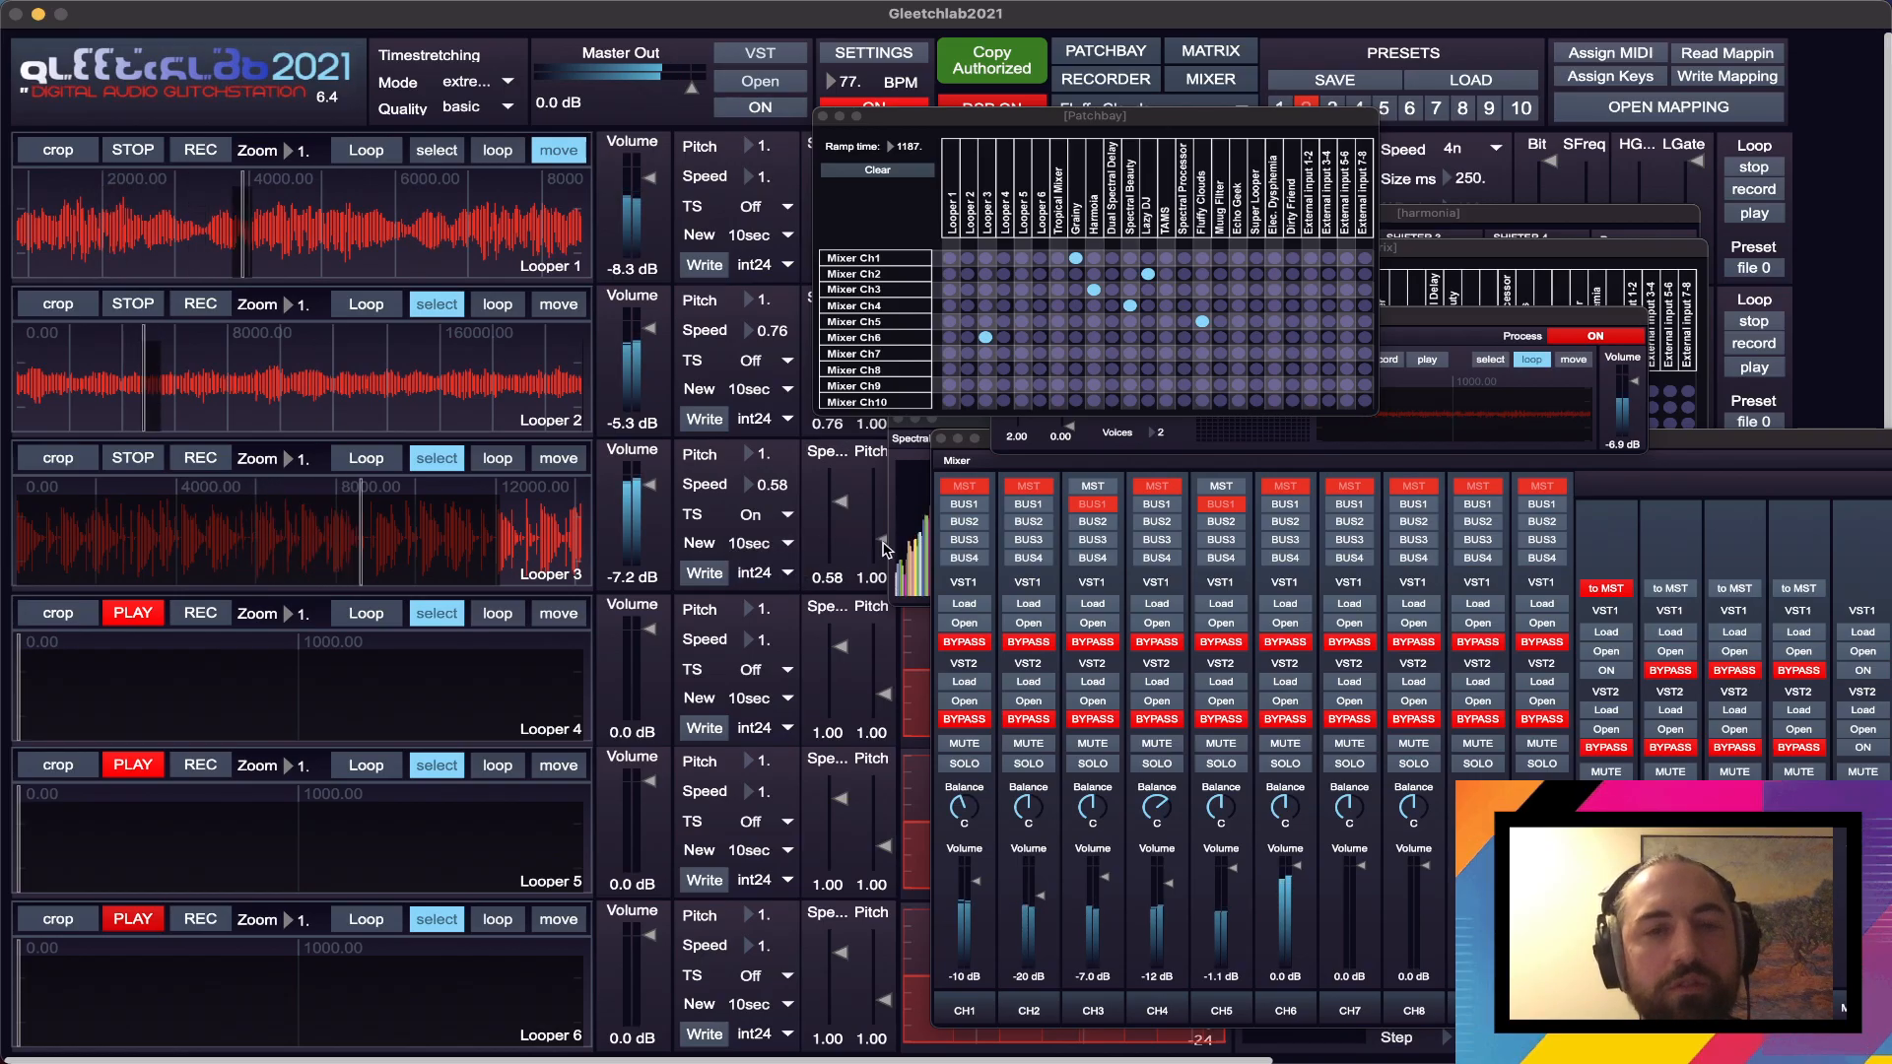
{"action": "left_click", "coordinate": [882, 545]}
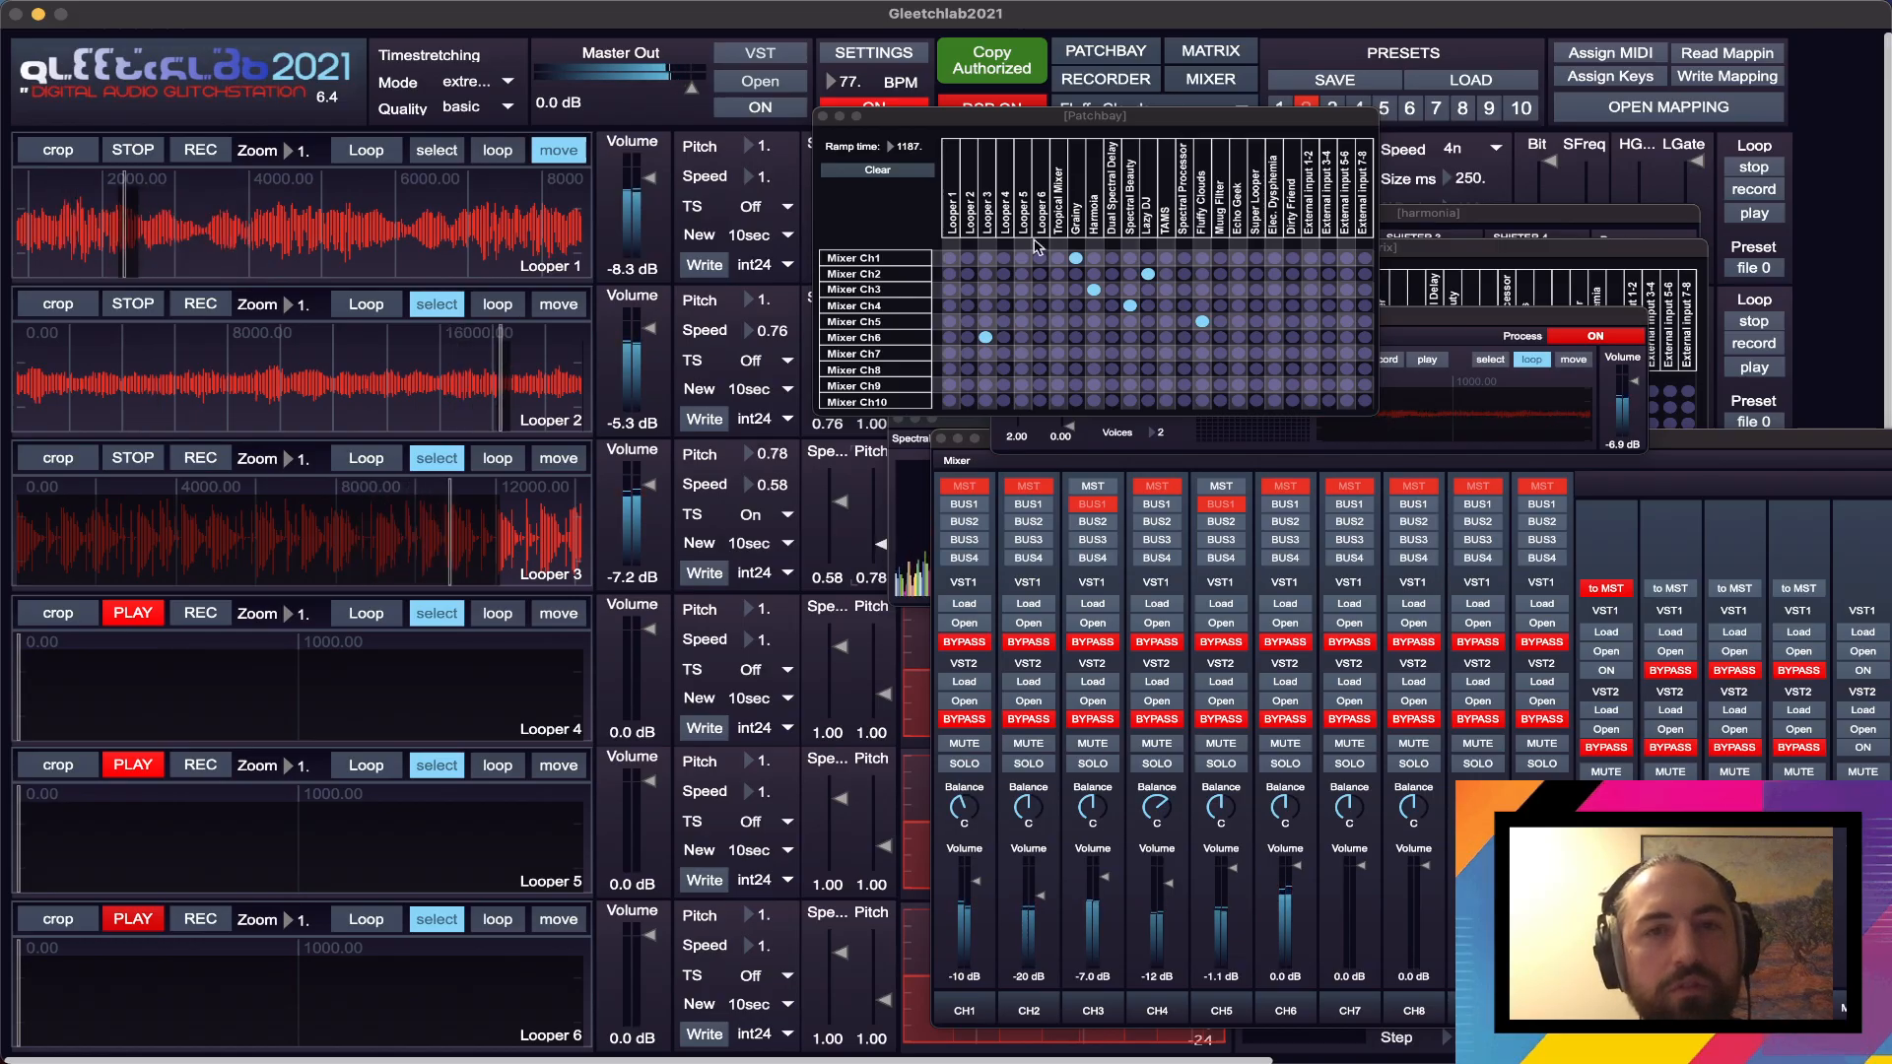
- Move the Patchbay over the loopers and bring the whole Mixer window back into view below it
{"action": "left_click_drag", "start_coordinate": [1028, 124], "coordinate": [449, 185]}
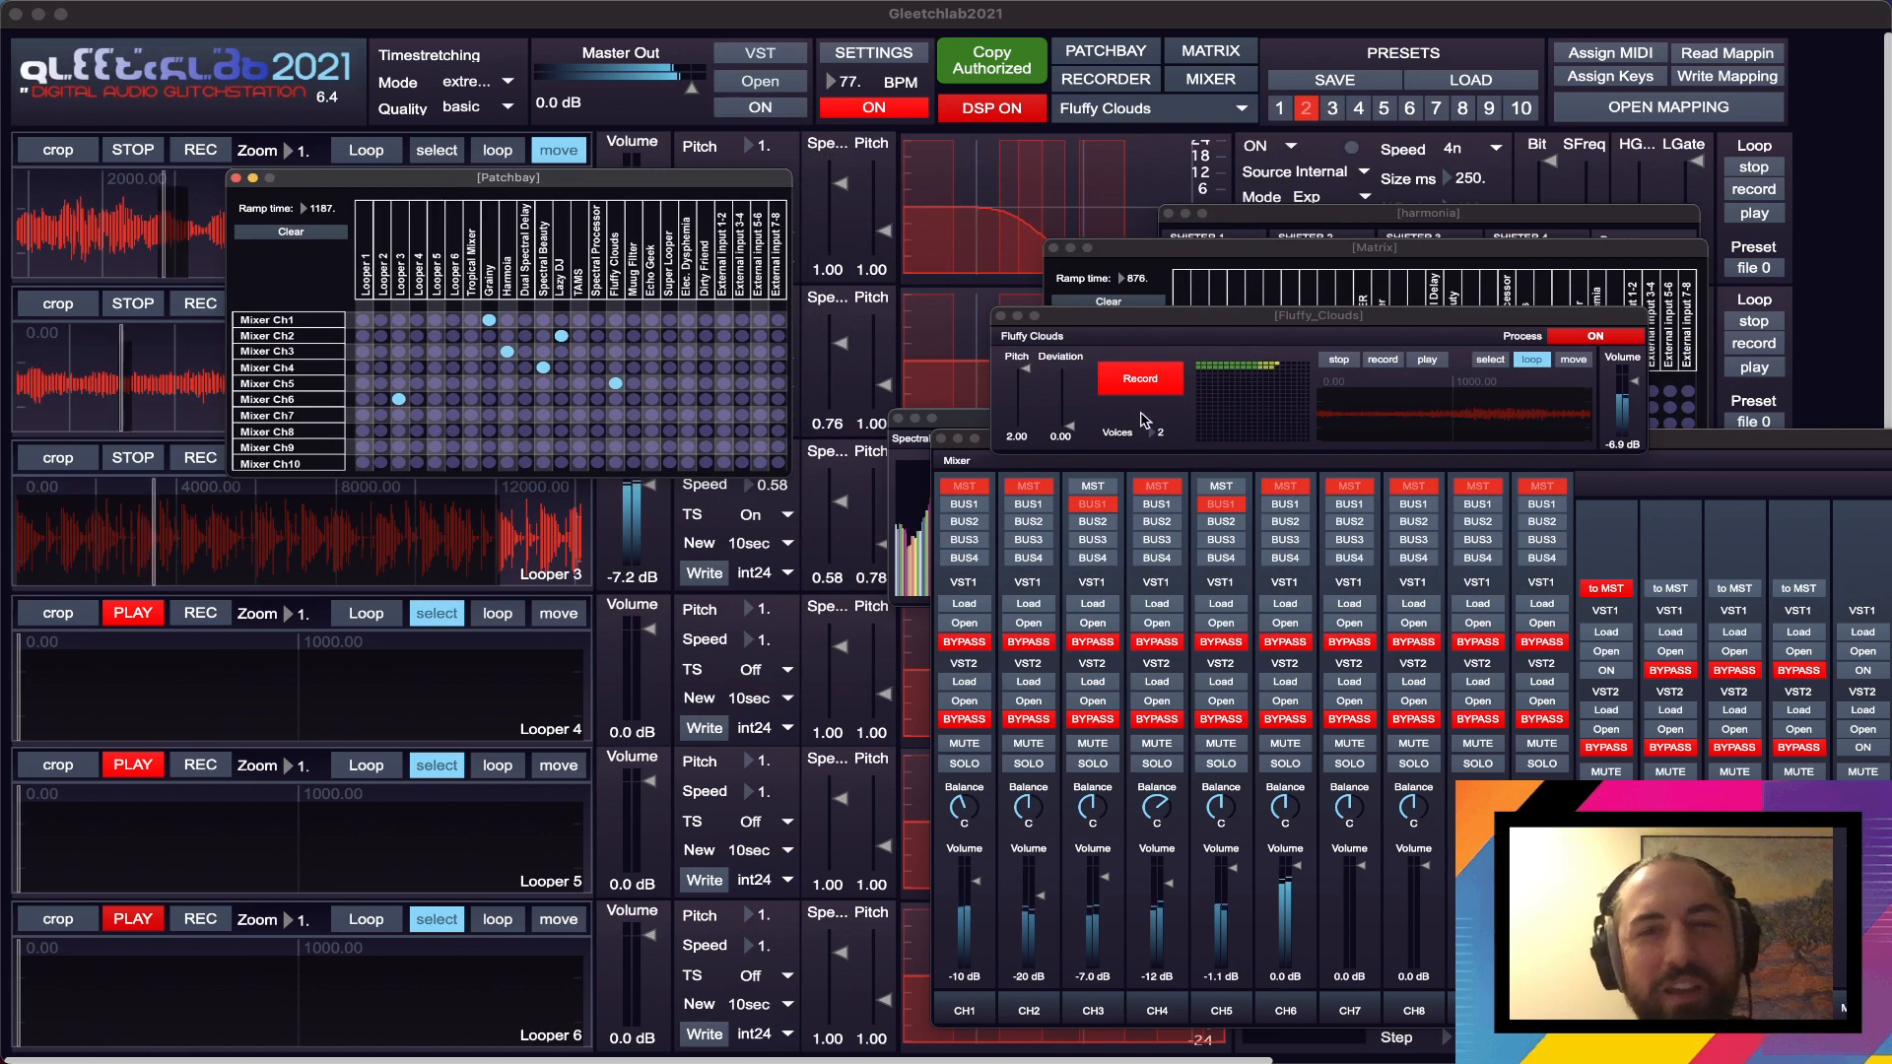
{"action": "left_click", "coordinate": [1721, 449]}
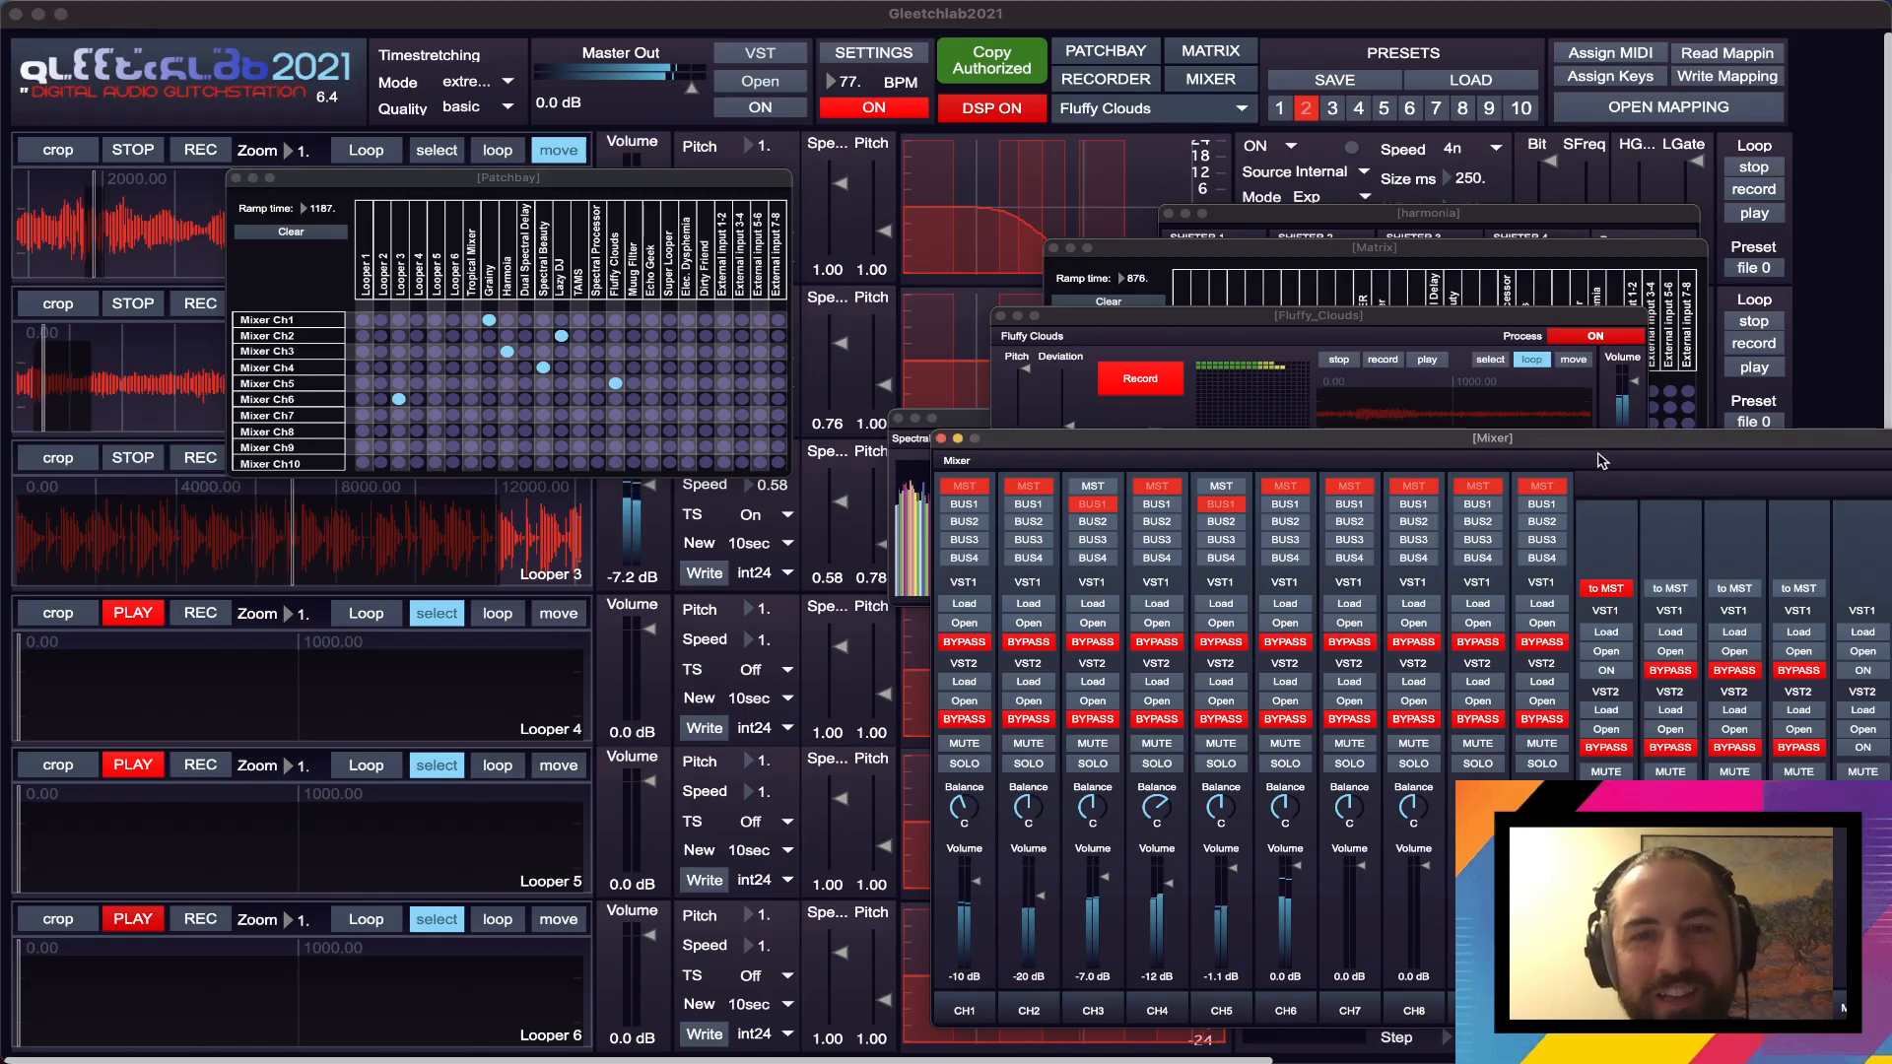
{"action": "left_click_drag", "start_coordinate": [1577, 441], "coordinate": [891, 362]}
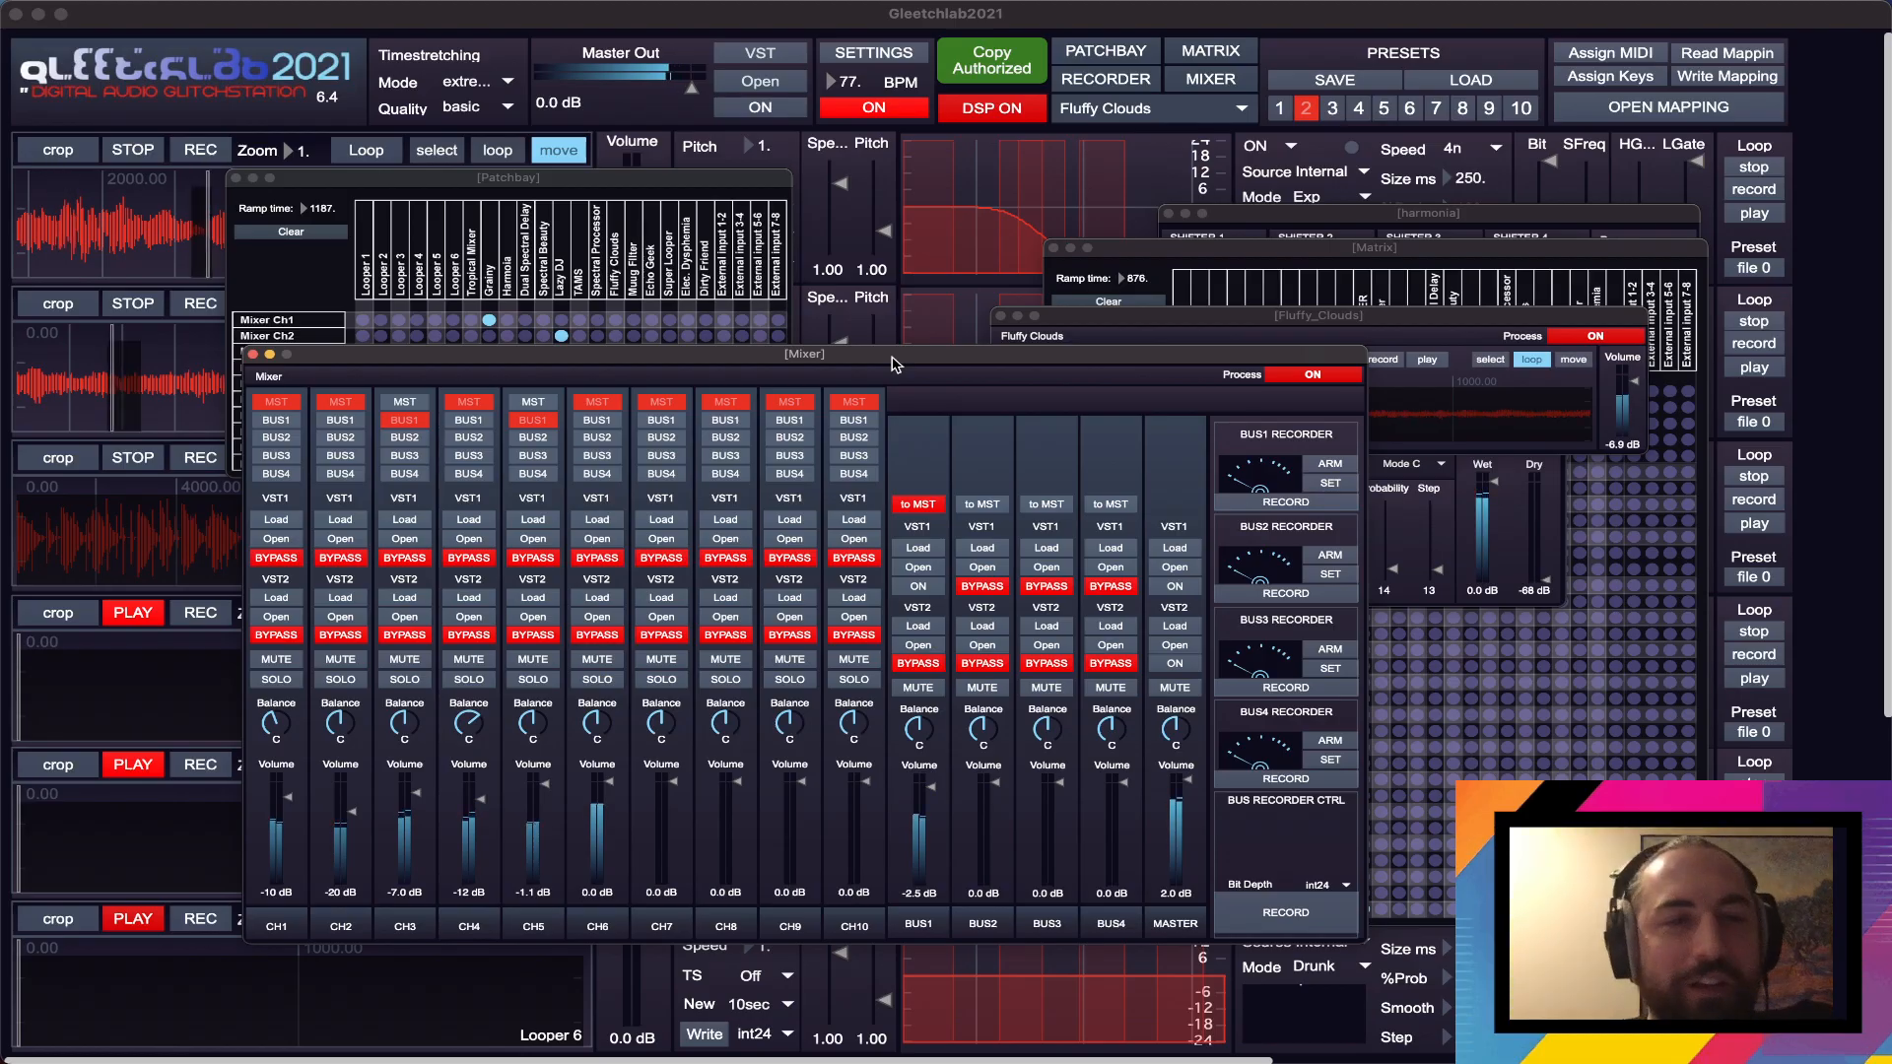
{"action": "left_click_drag", "start_coordinate": [891, 364], "coordinate": [1141, 454]}
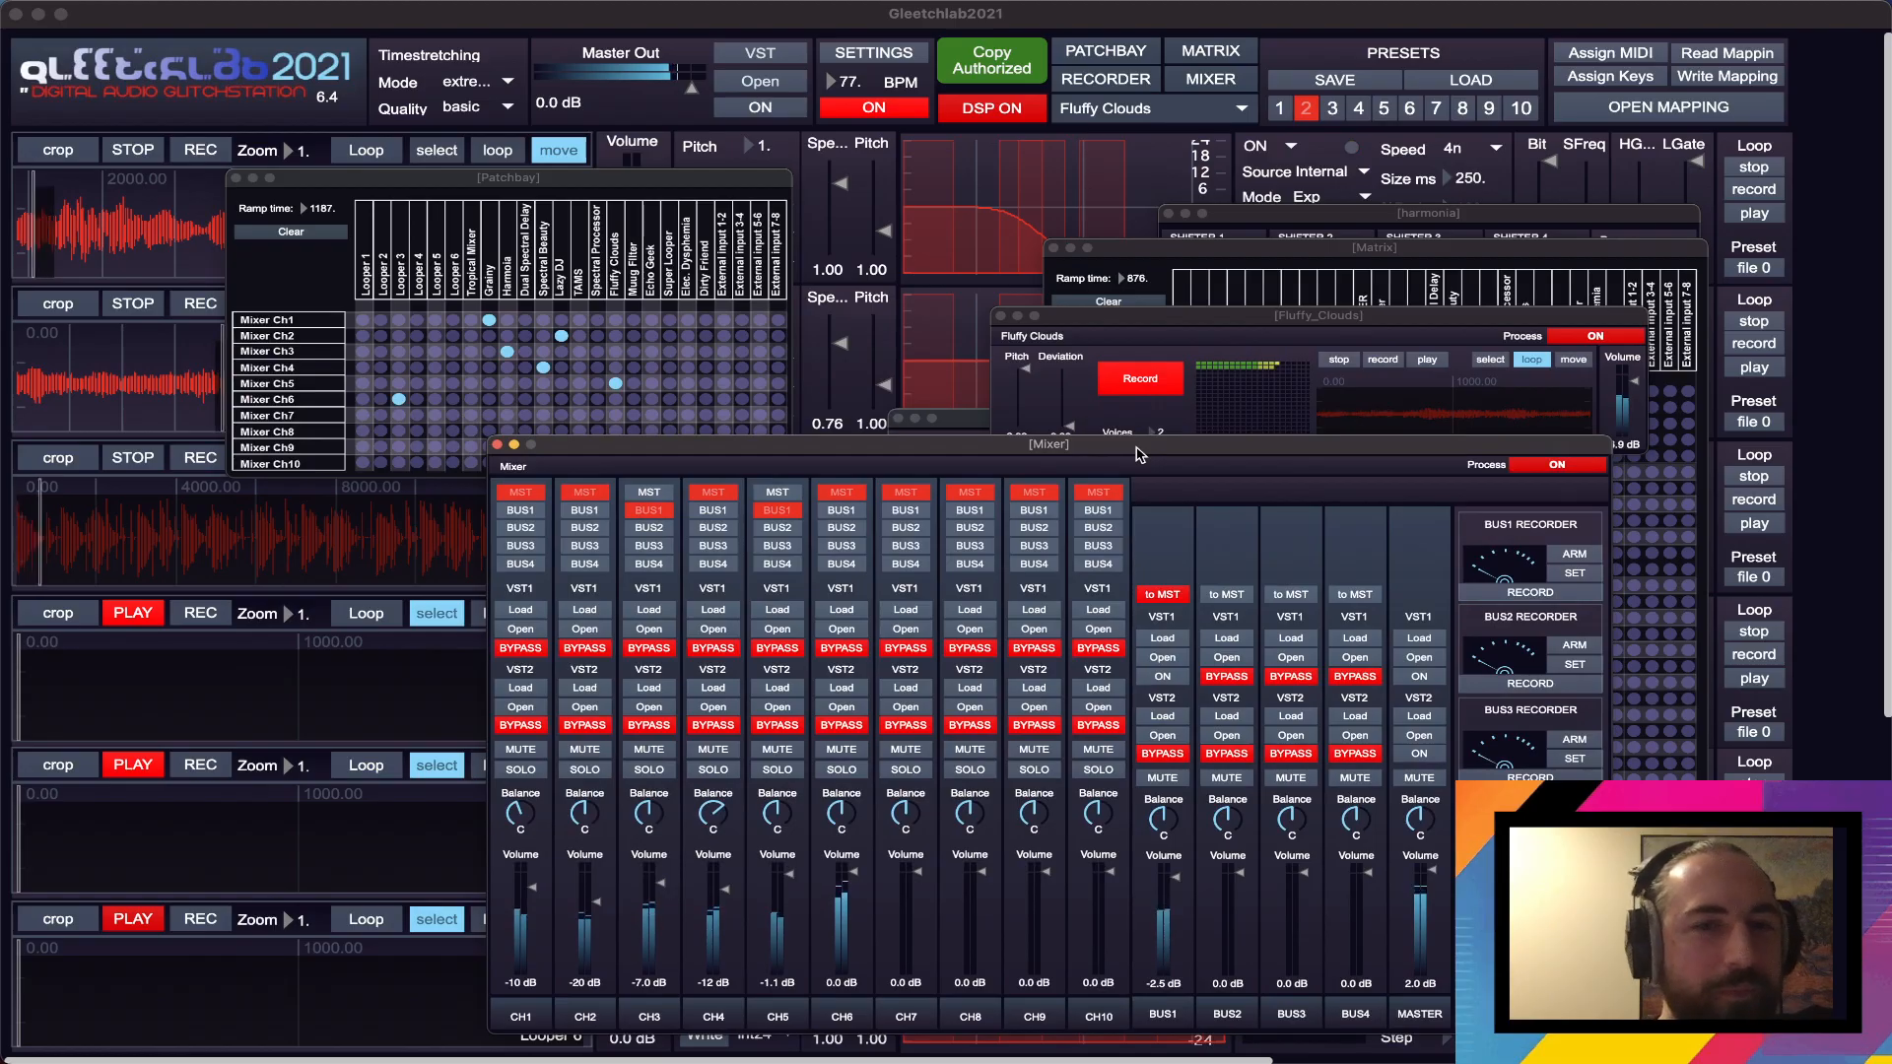
{"action": "left_click_drag", "start_coordinate": [1141, 454], "coordinate": [1136, 448]}
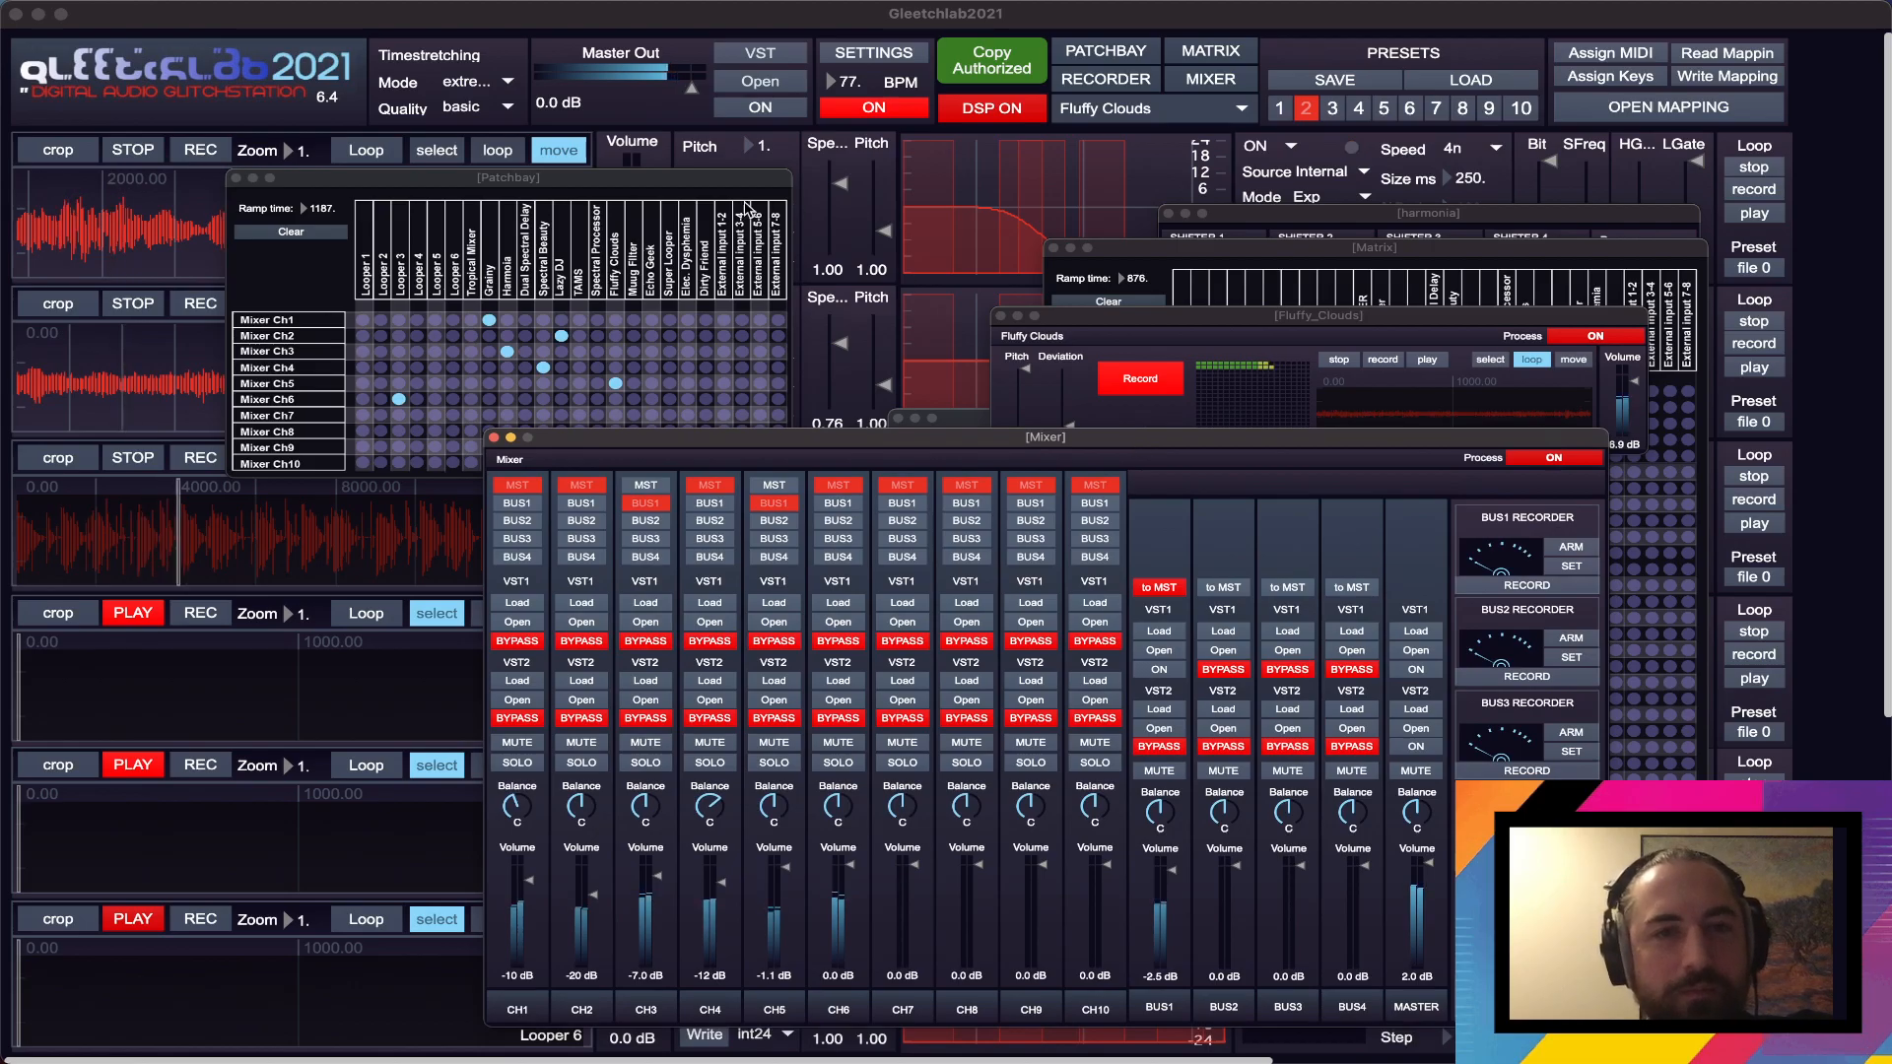
{"action": "mouse_move", "coordinate": [732, 187]}
{"action": "left_mouse_down"}
{"action": "mouse_move", "coordinate": [719, 258]}
{"action": "mouse_move", "coordinate": [764, 375]}
{"action": "mouse_move", "coordinate": [1169, 358]}
{"action": "mouse_move", "coordinate": [824, 299]}
{"action": "mouse_move", "coordinate": [744, 251]}
{"action": "mouse_move", "coordinate": [728, 207]}
{"action": "left_mouse_up"}
{"action": "left_click_drag", "start_coordinate": [955, 437], "coordinate": [954, 404]}
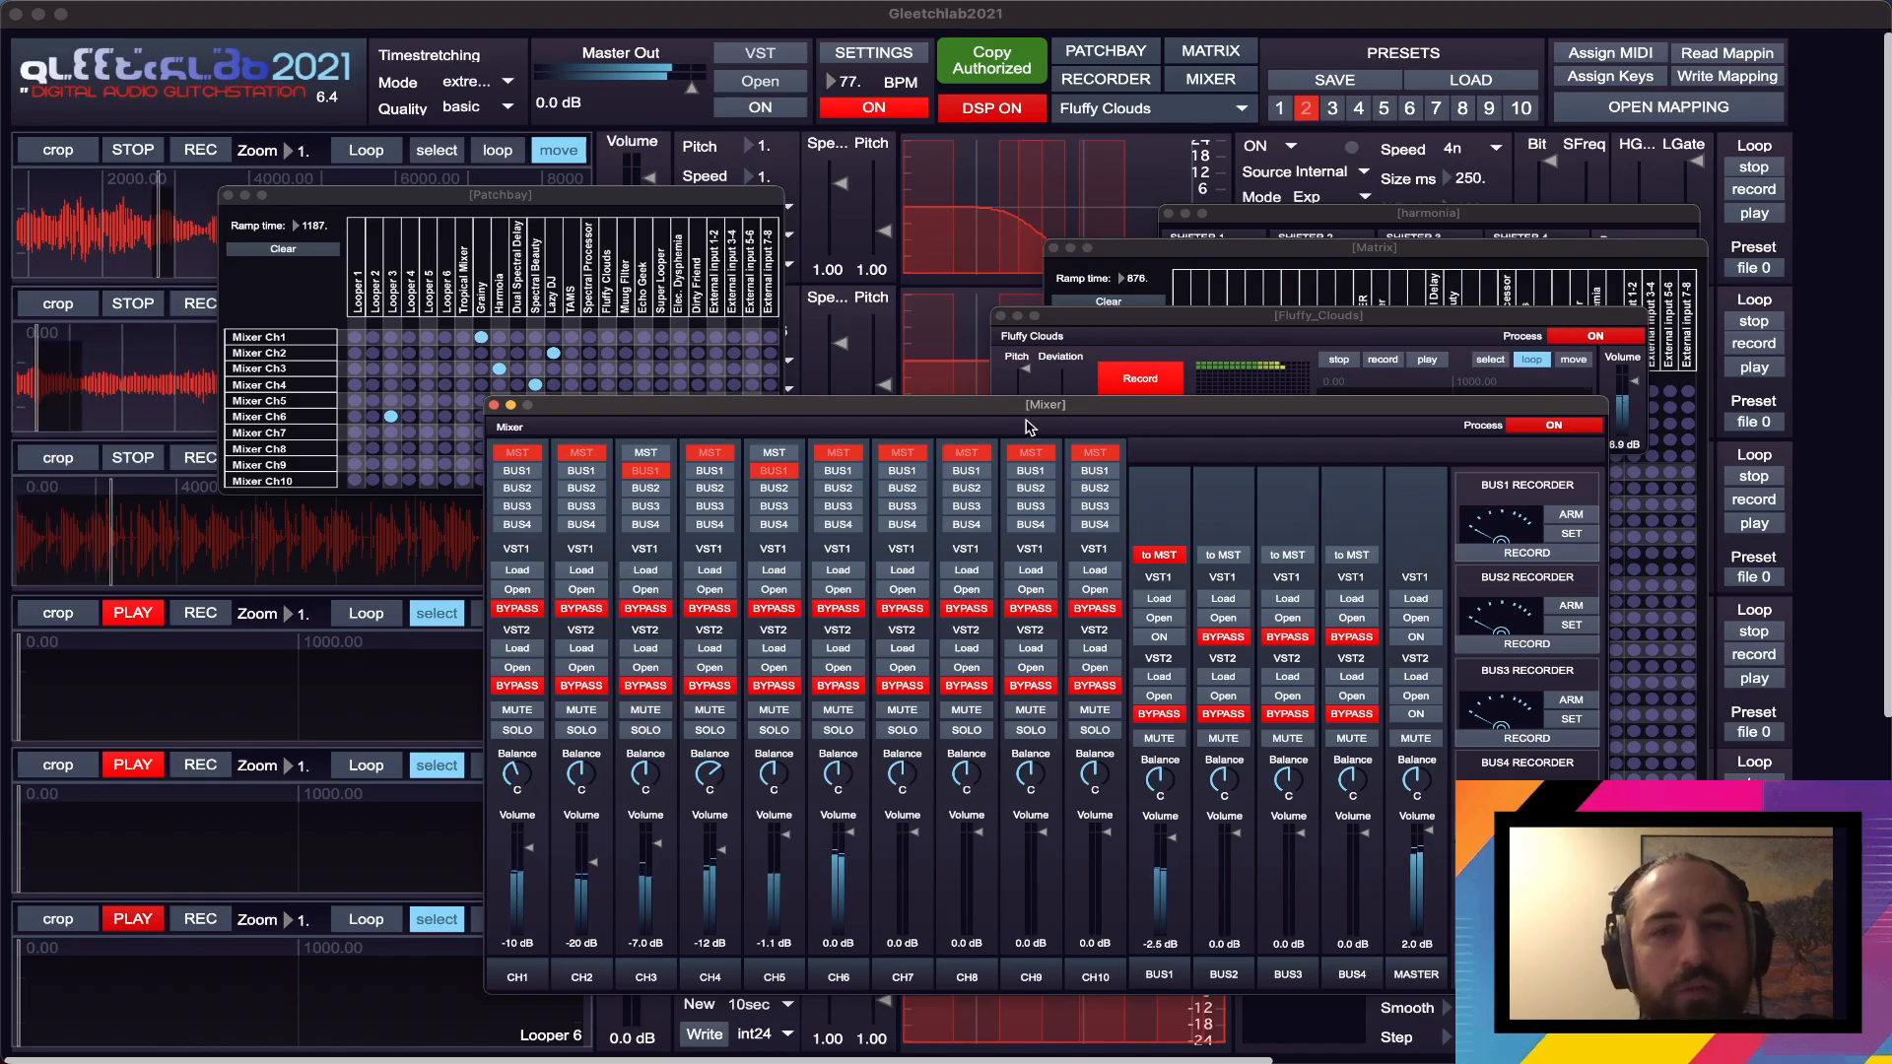
{"action": "left_click_drag", "start_coordinate": [1028, 410], "coordinate": [1028, 416]}
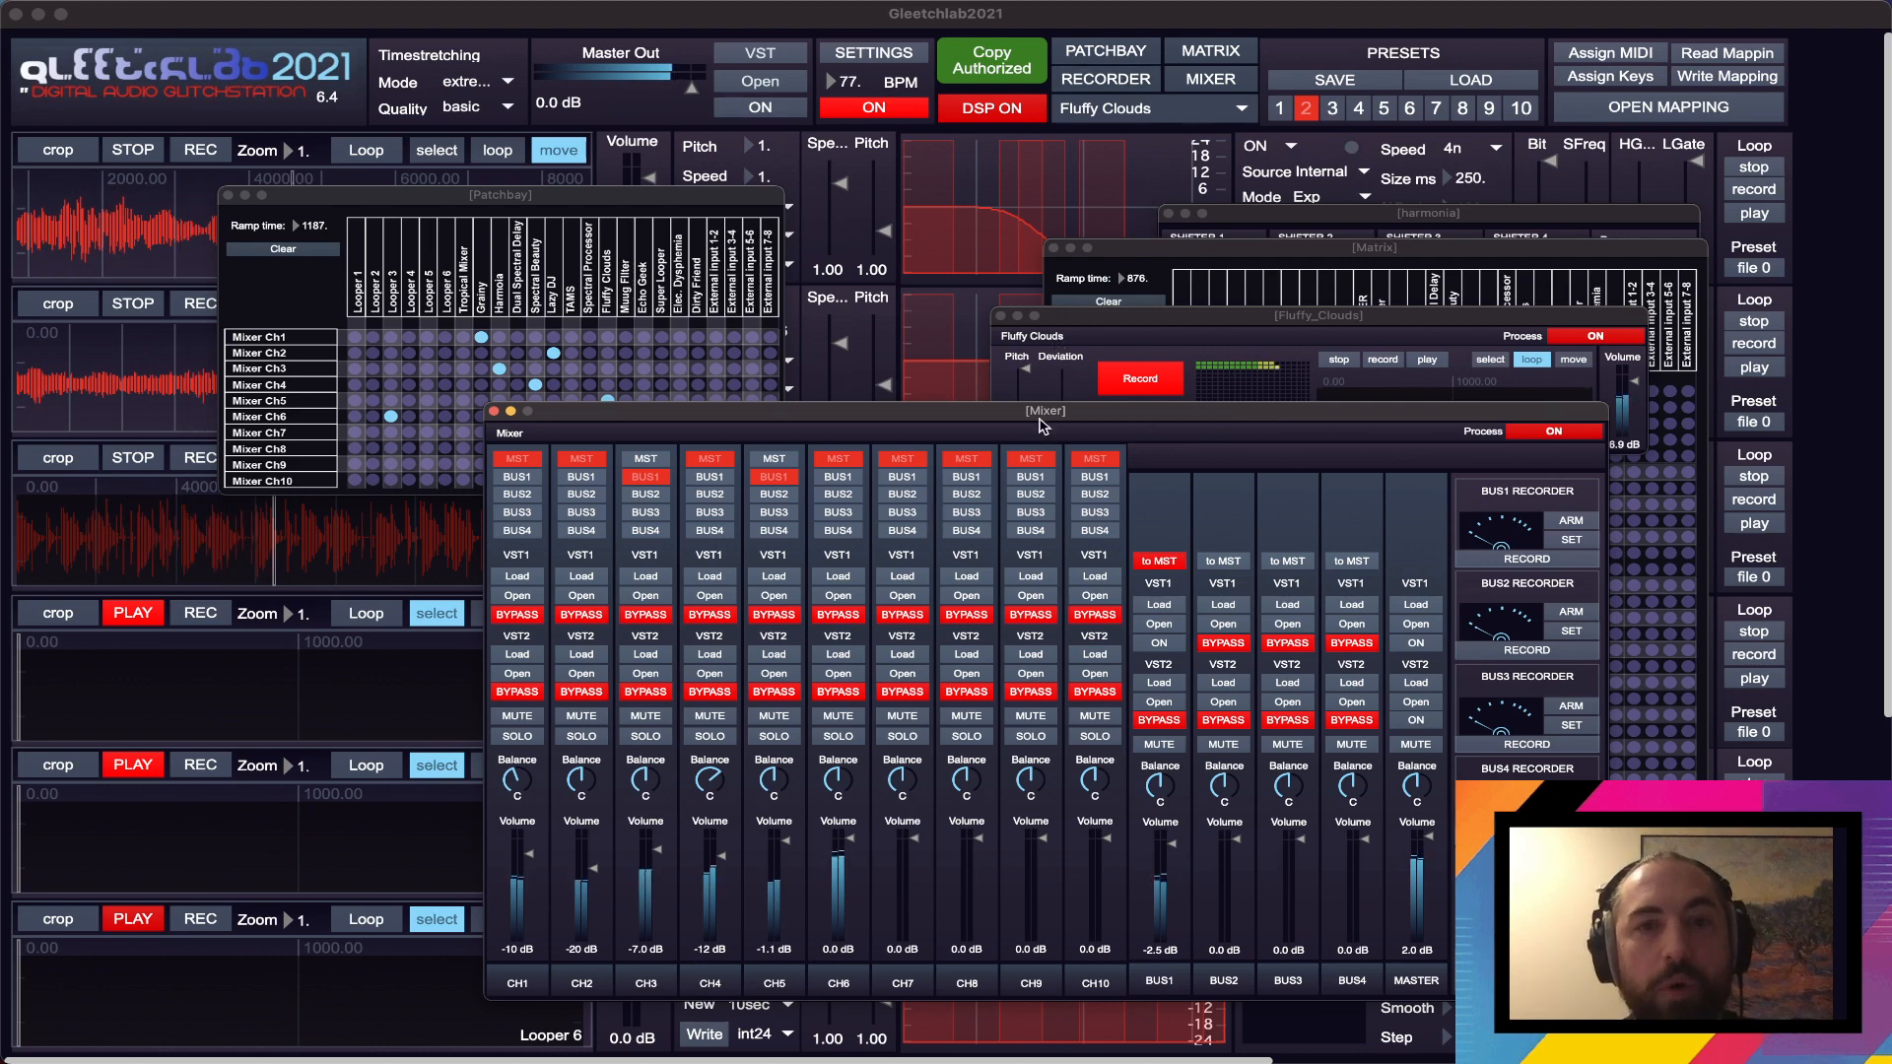
{"action": "left_click_drag", "start_coordinate": [1042, 420], "coordinate": [1047, 380]}
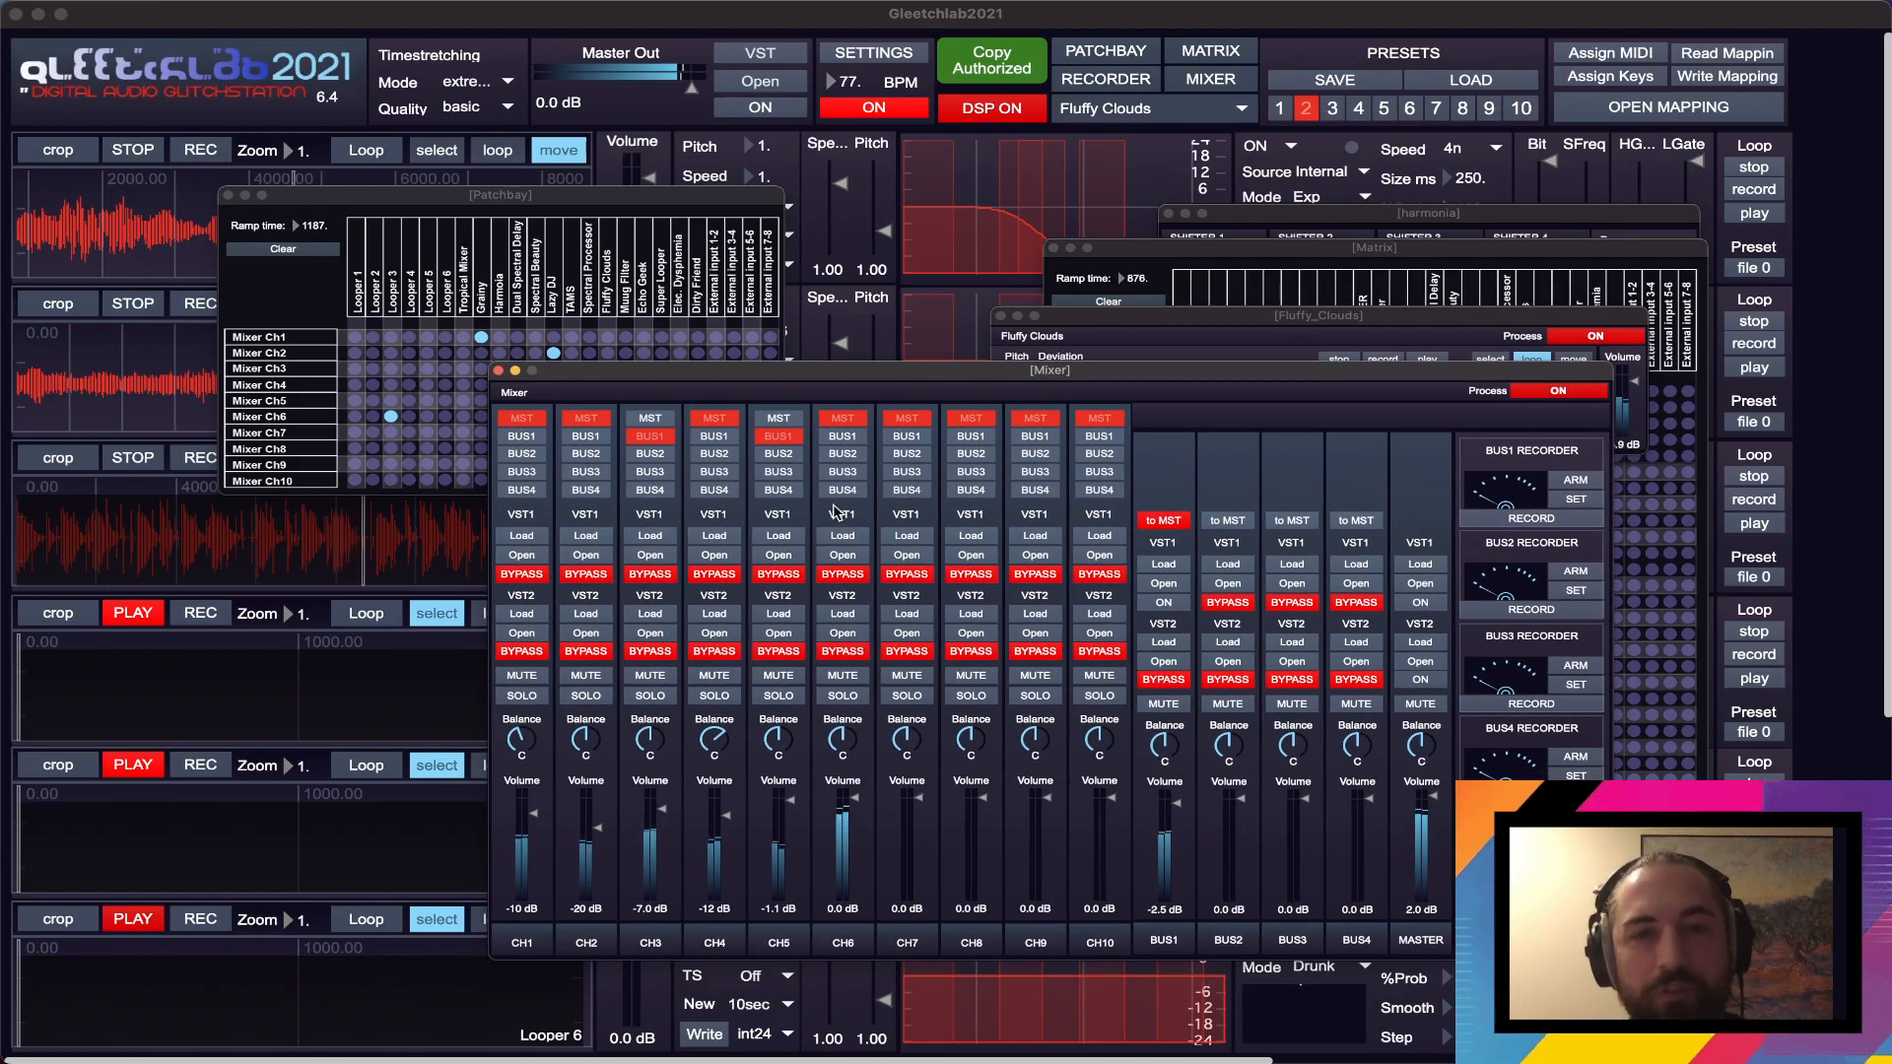
- Open the Recorder and set its file type to 32-bit floating-point
{"action": "left_click", "coordinate": [1128, 87]}
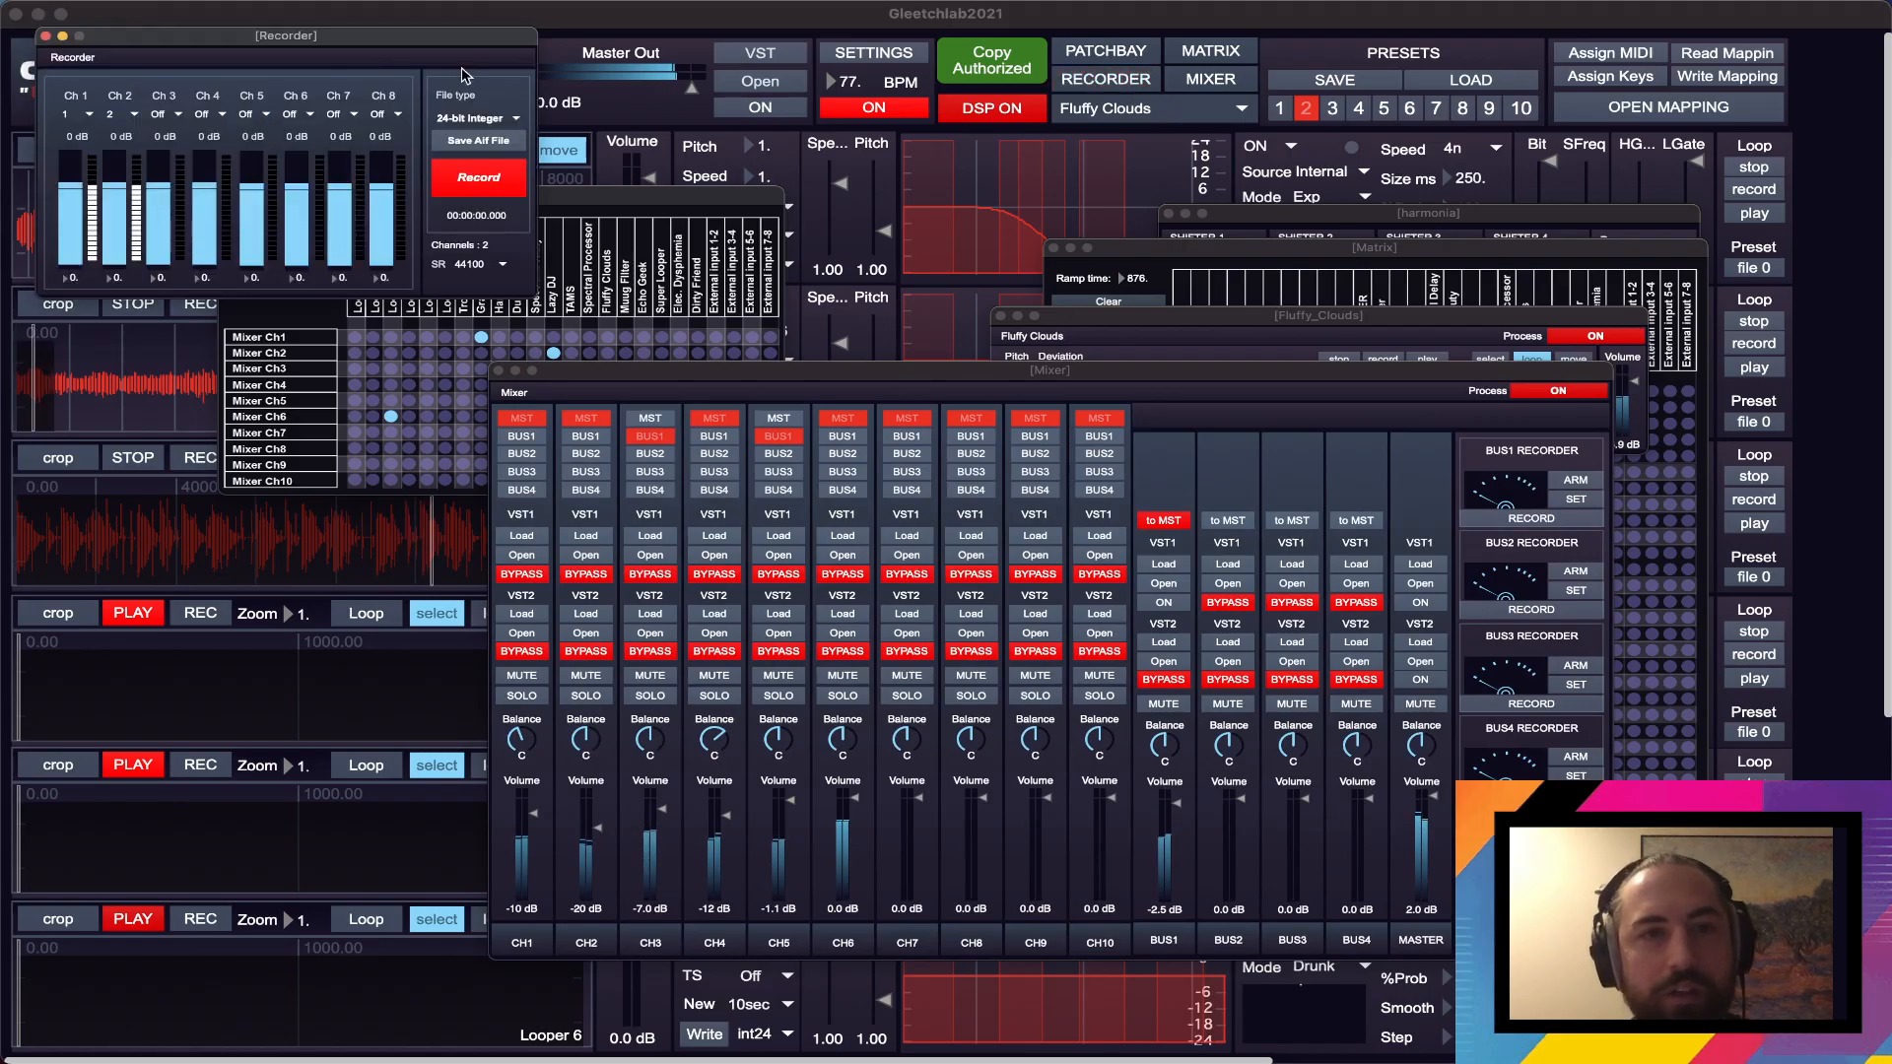
{"action": "left_click", "coordinate": [477, 118]}
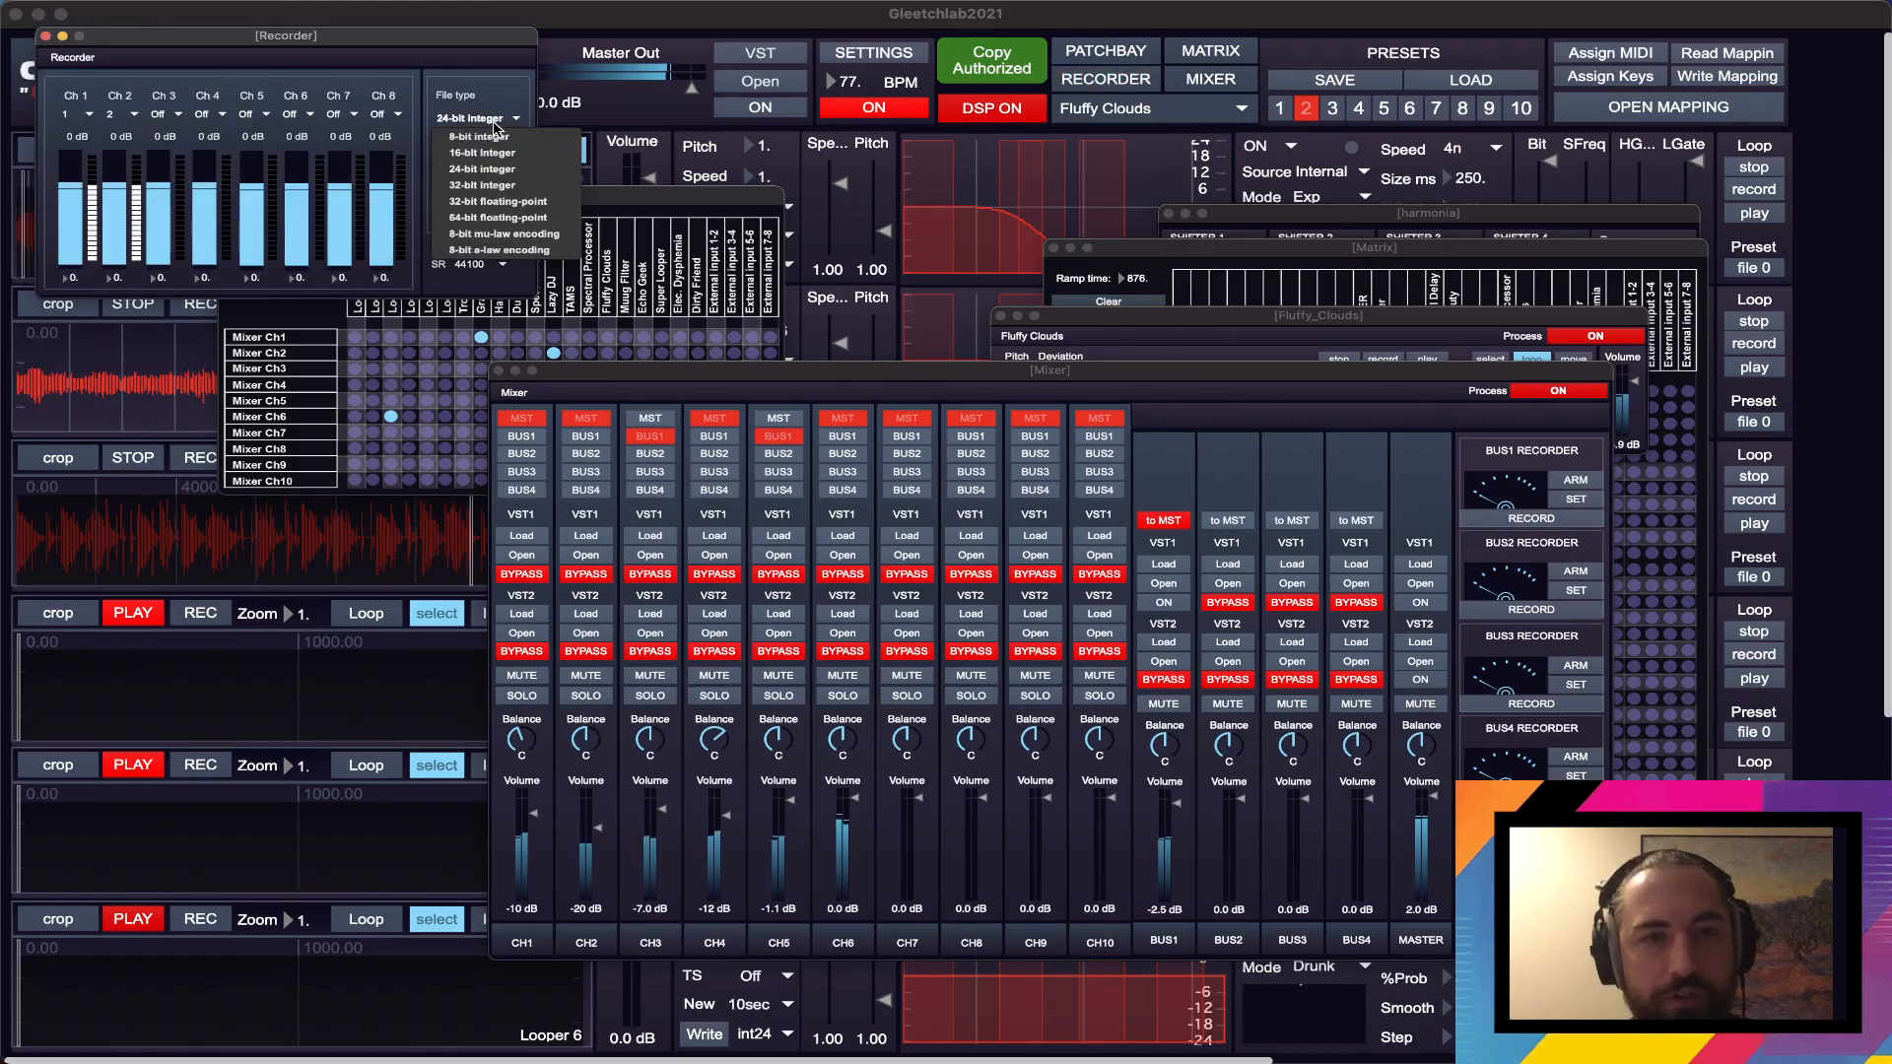
{"action": "left_click", "coordinate": [498, 202]}
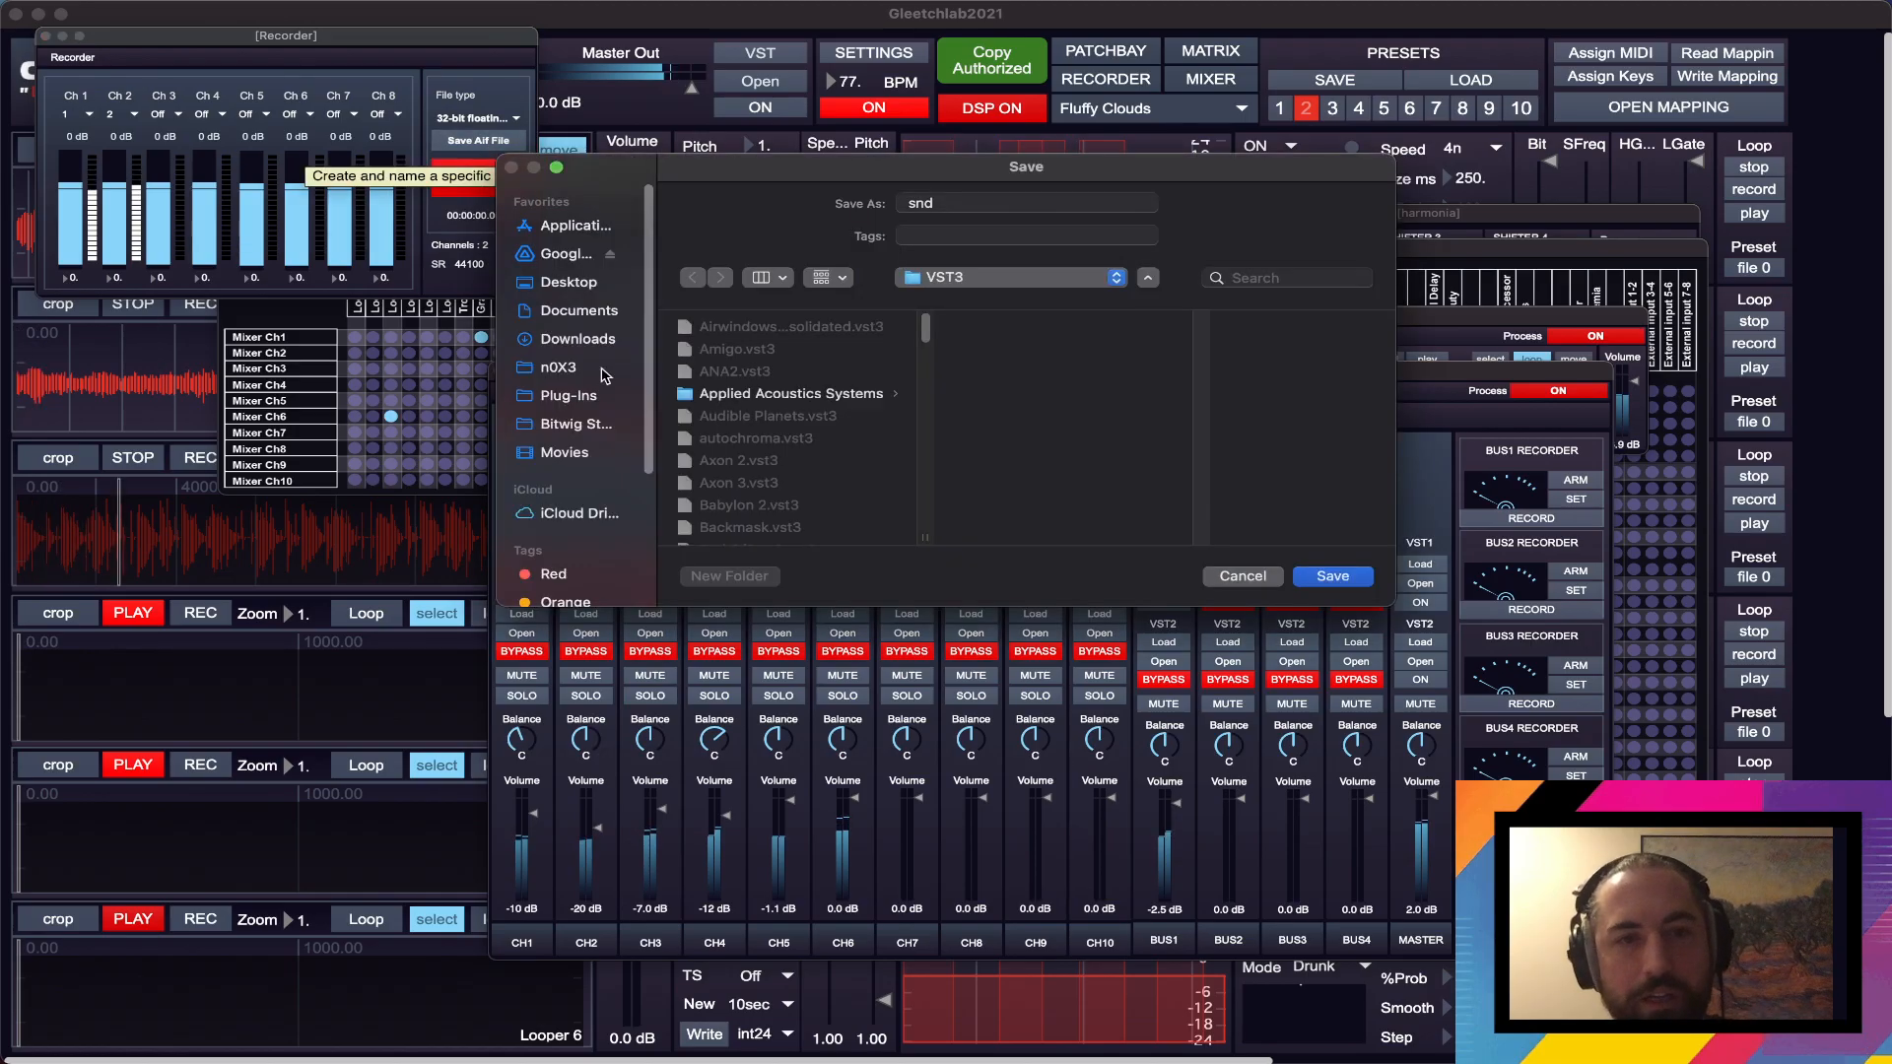
- Create the recording's AIF file as "Gleetch Against the Clock" in the 2025 folder under n0X3's Recordings
{"action": "left_click", "coordinate": [555, 369]}
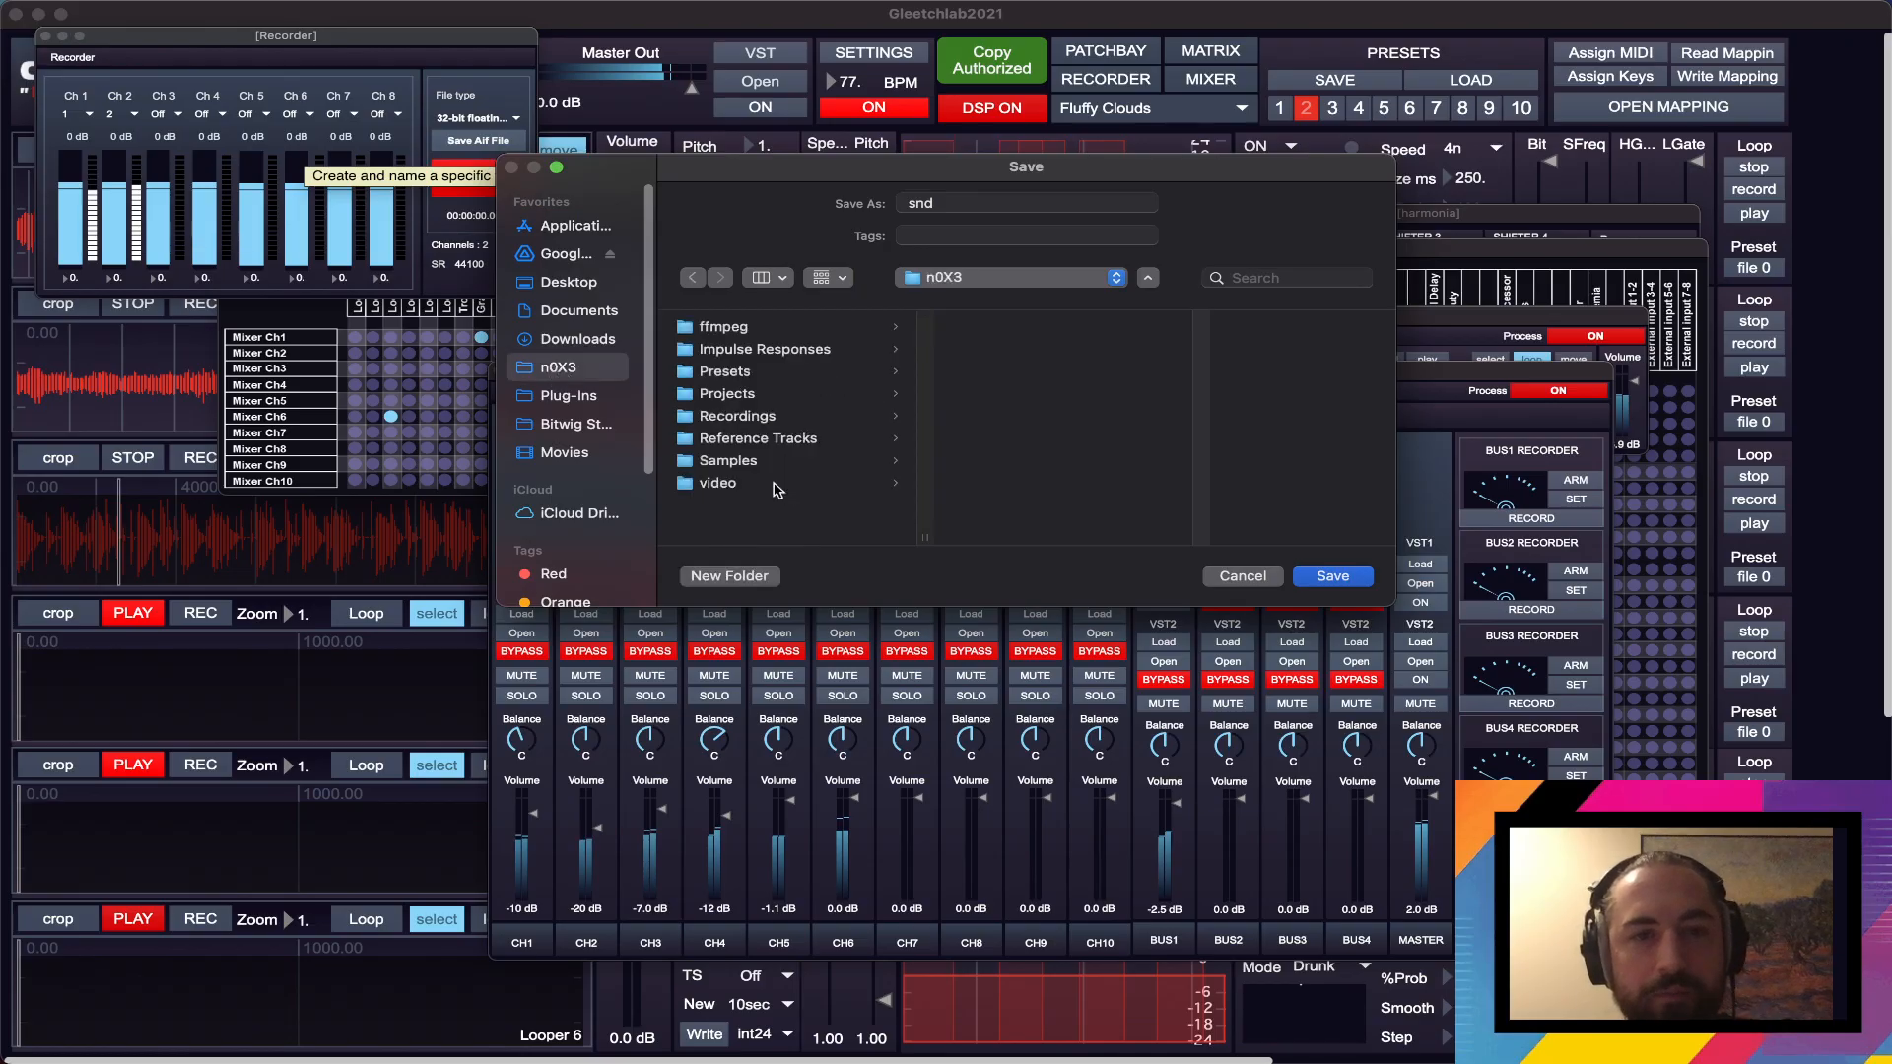
{"action": "left_click", "coordinate": [764, 418]}
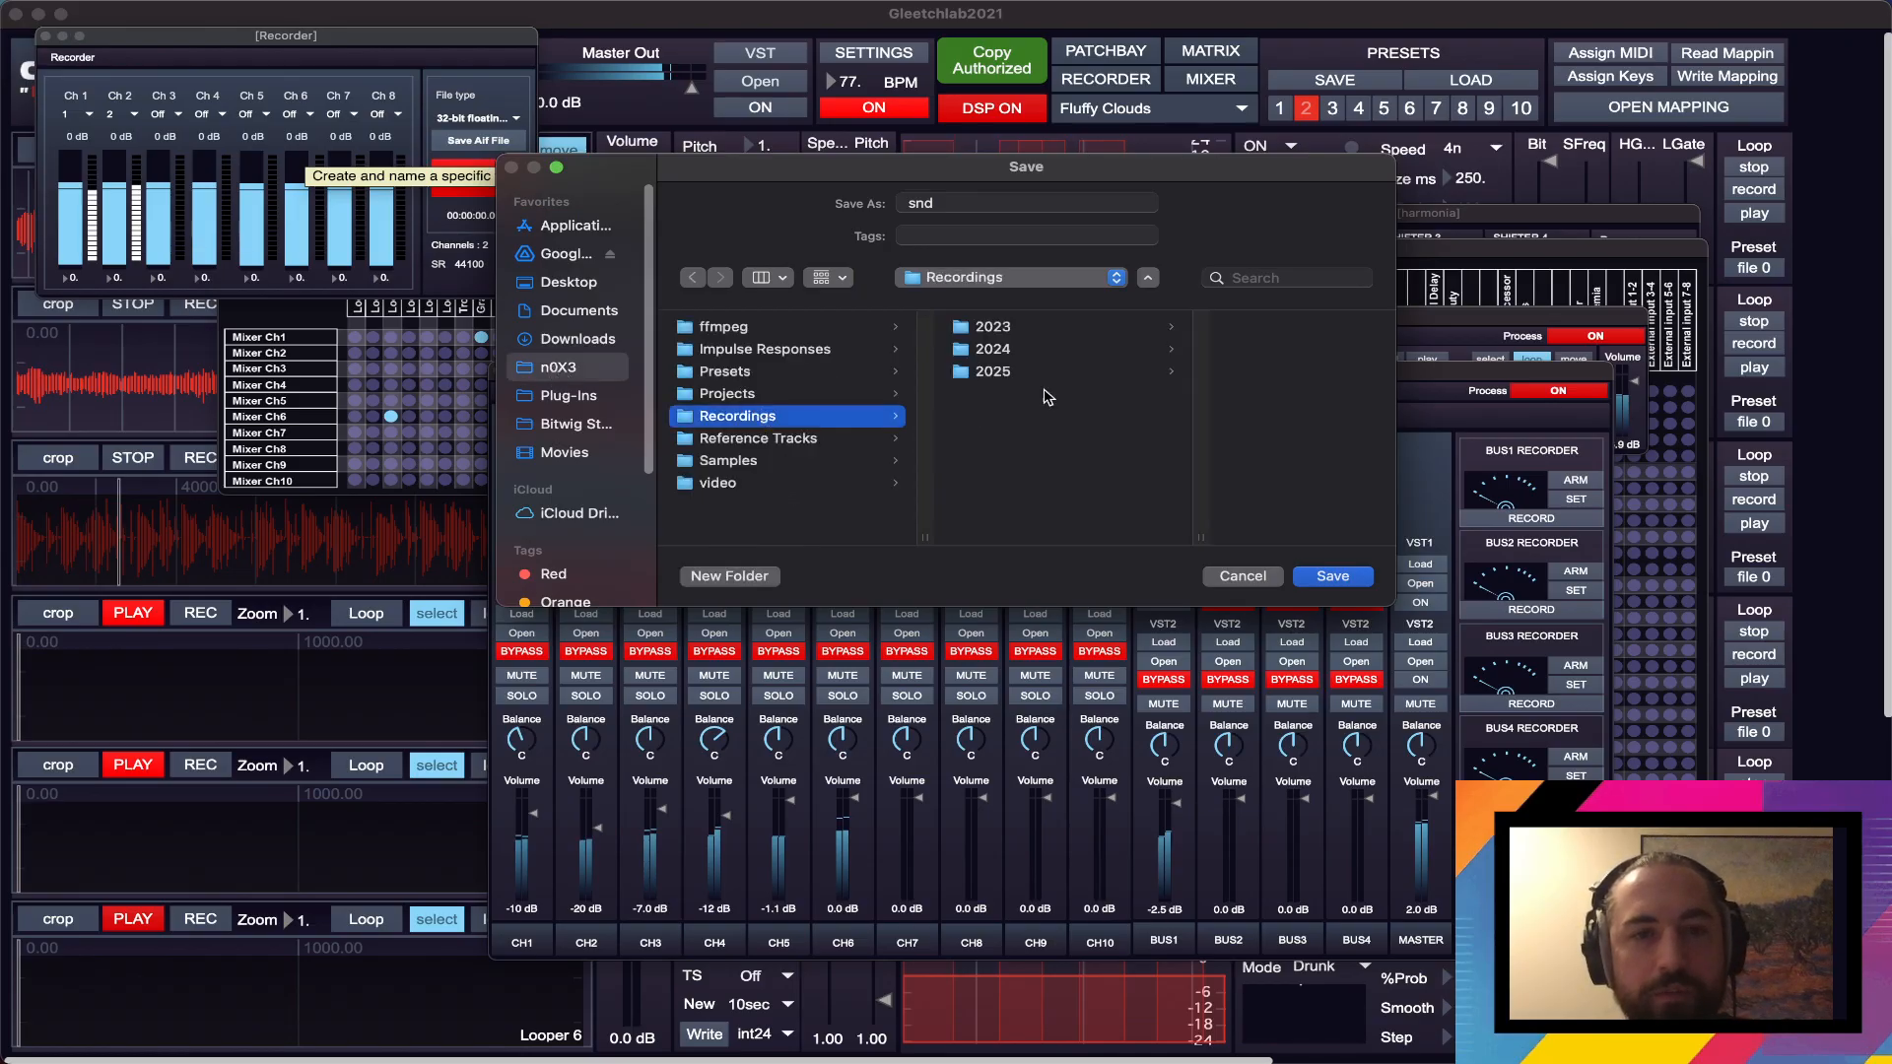
{"action": "left_click", "coordinate": [1025, 371]}
{"action": "left_click", "coordinate": [1025, 202]}
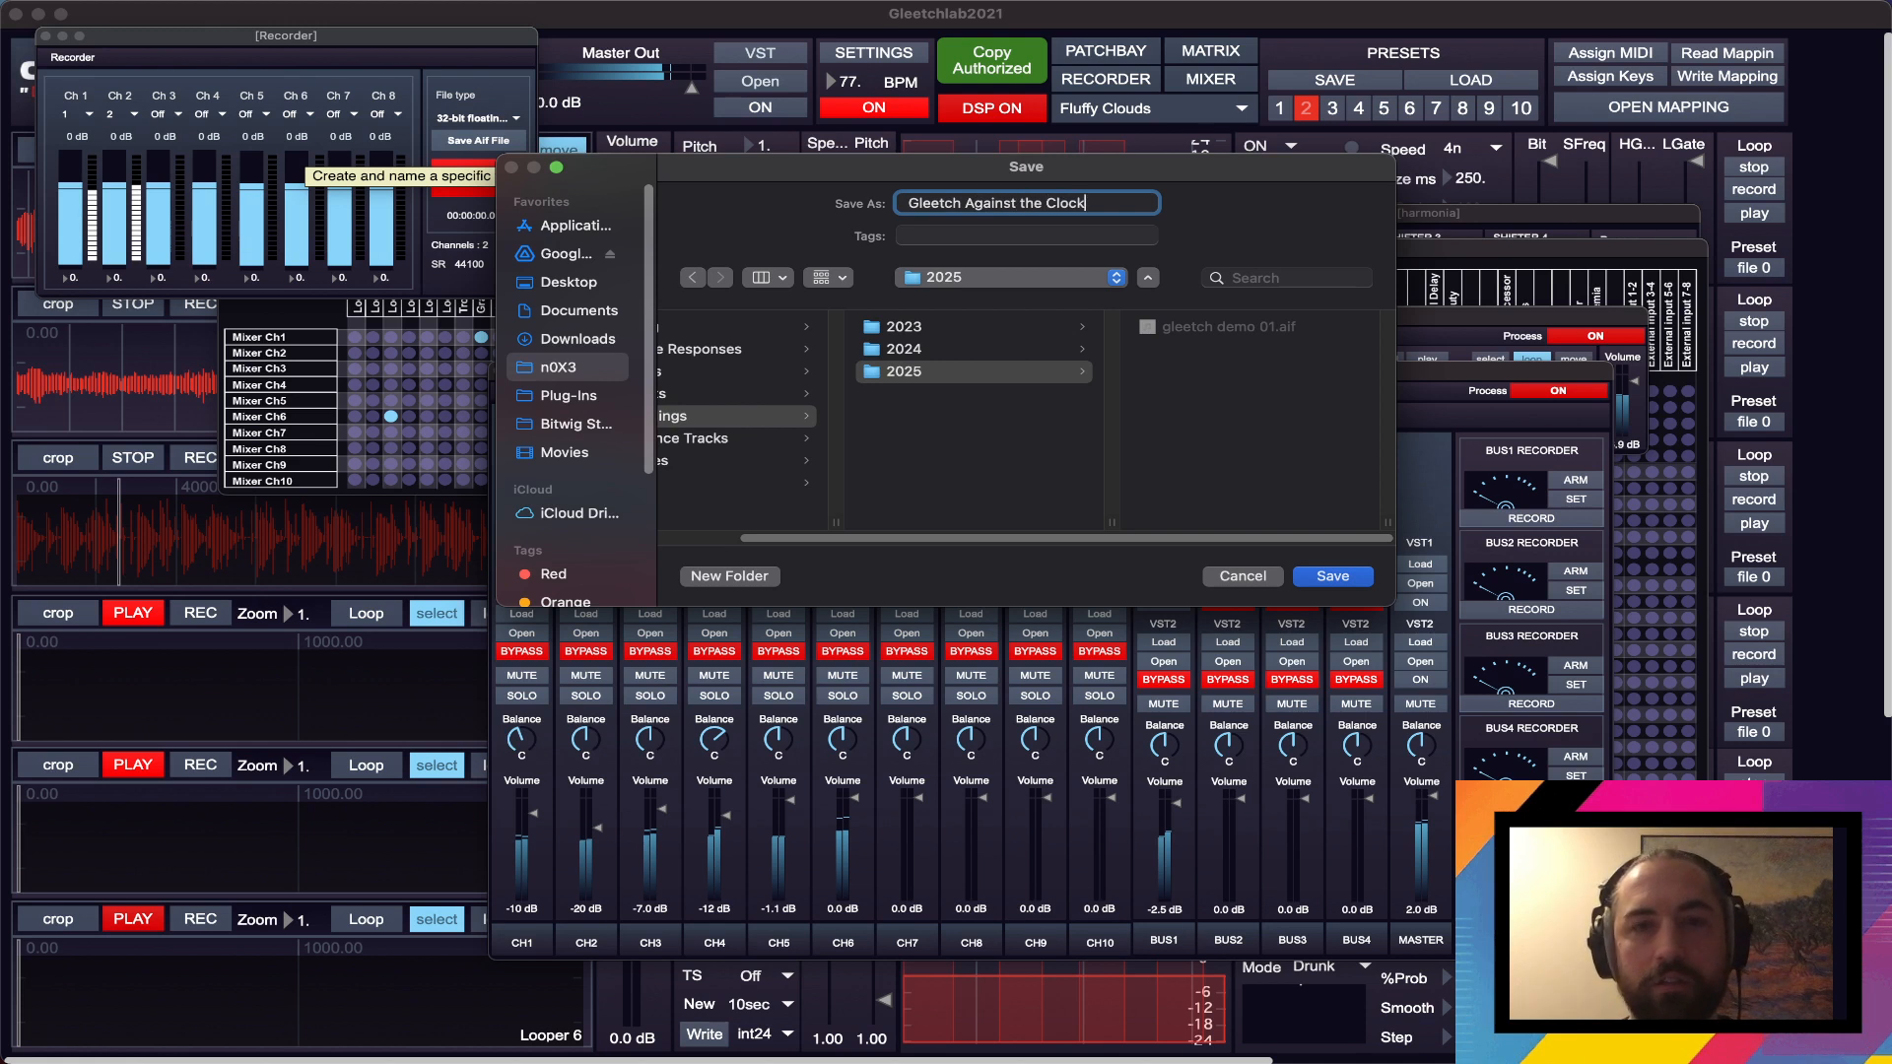
{"action": "key", "text": "Return"}
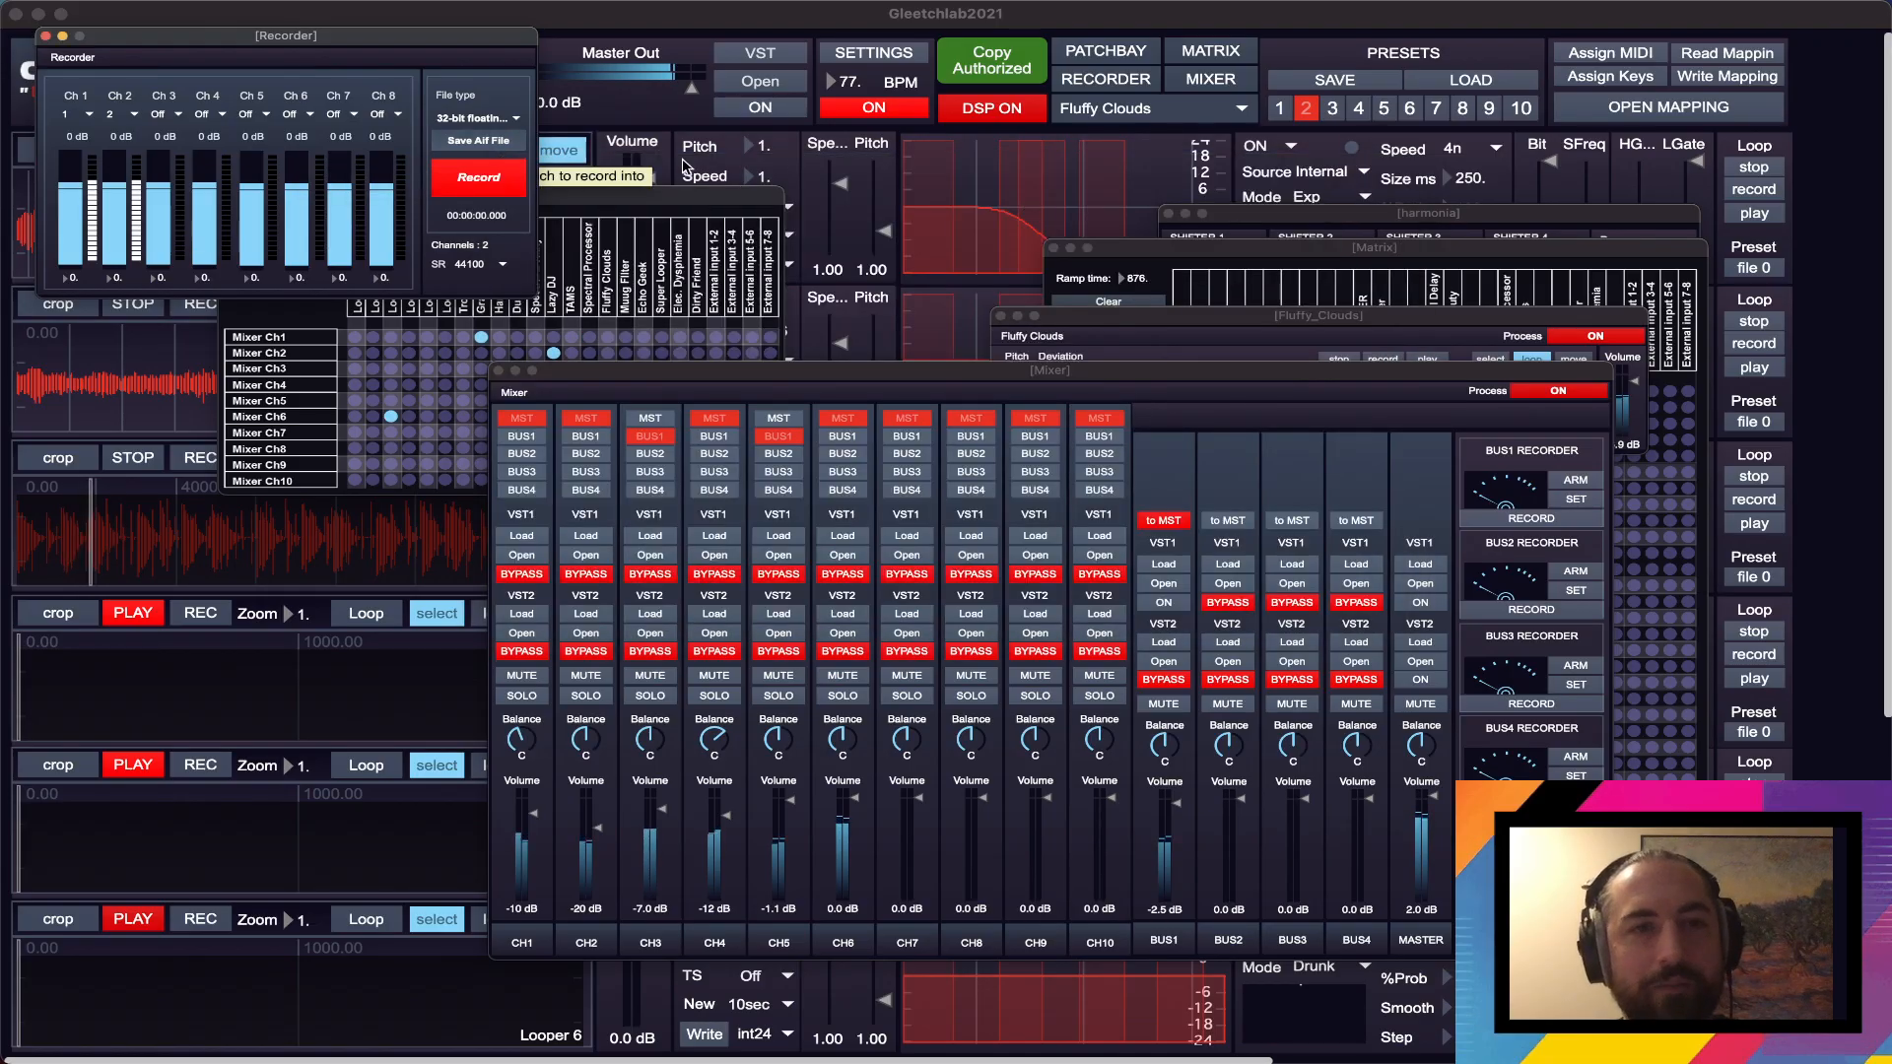
- Set the Recorder's sample rate to 48000 and move its window off the loopers and Patchbay to above the Fluffy Clouds window
{"action": "left_click", "coordinate": [478, 264]}
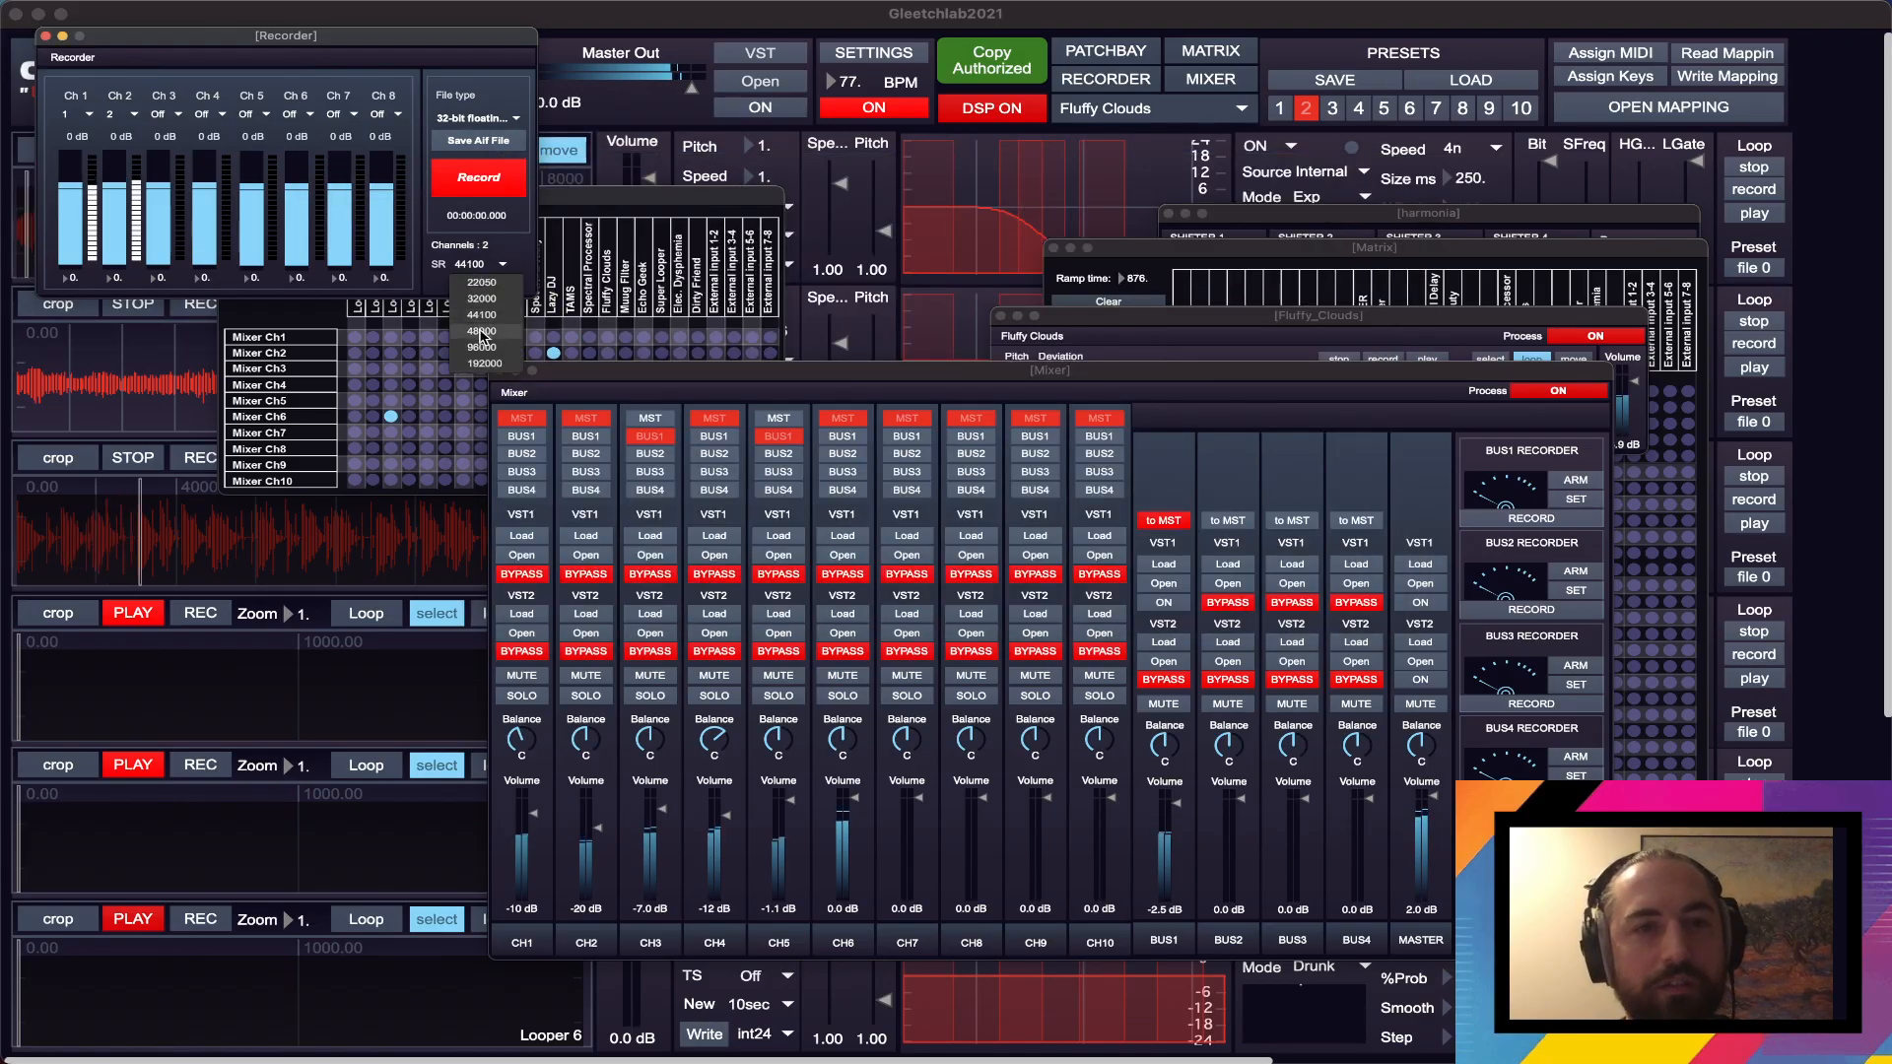
{"action": "left_click", "coordinate": [482, 333]}
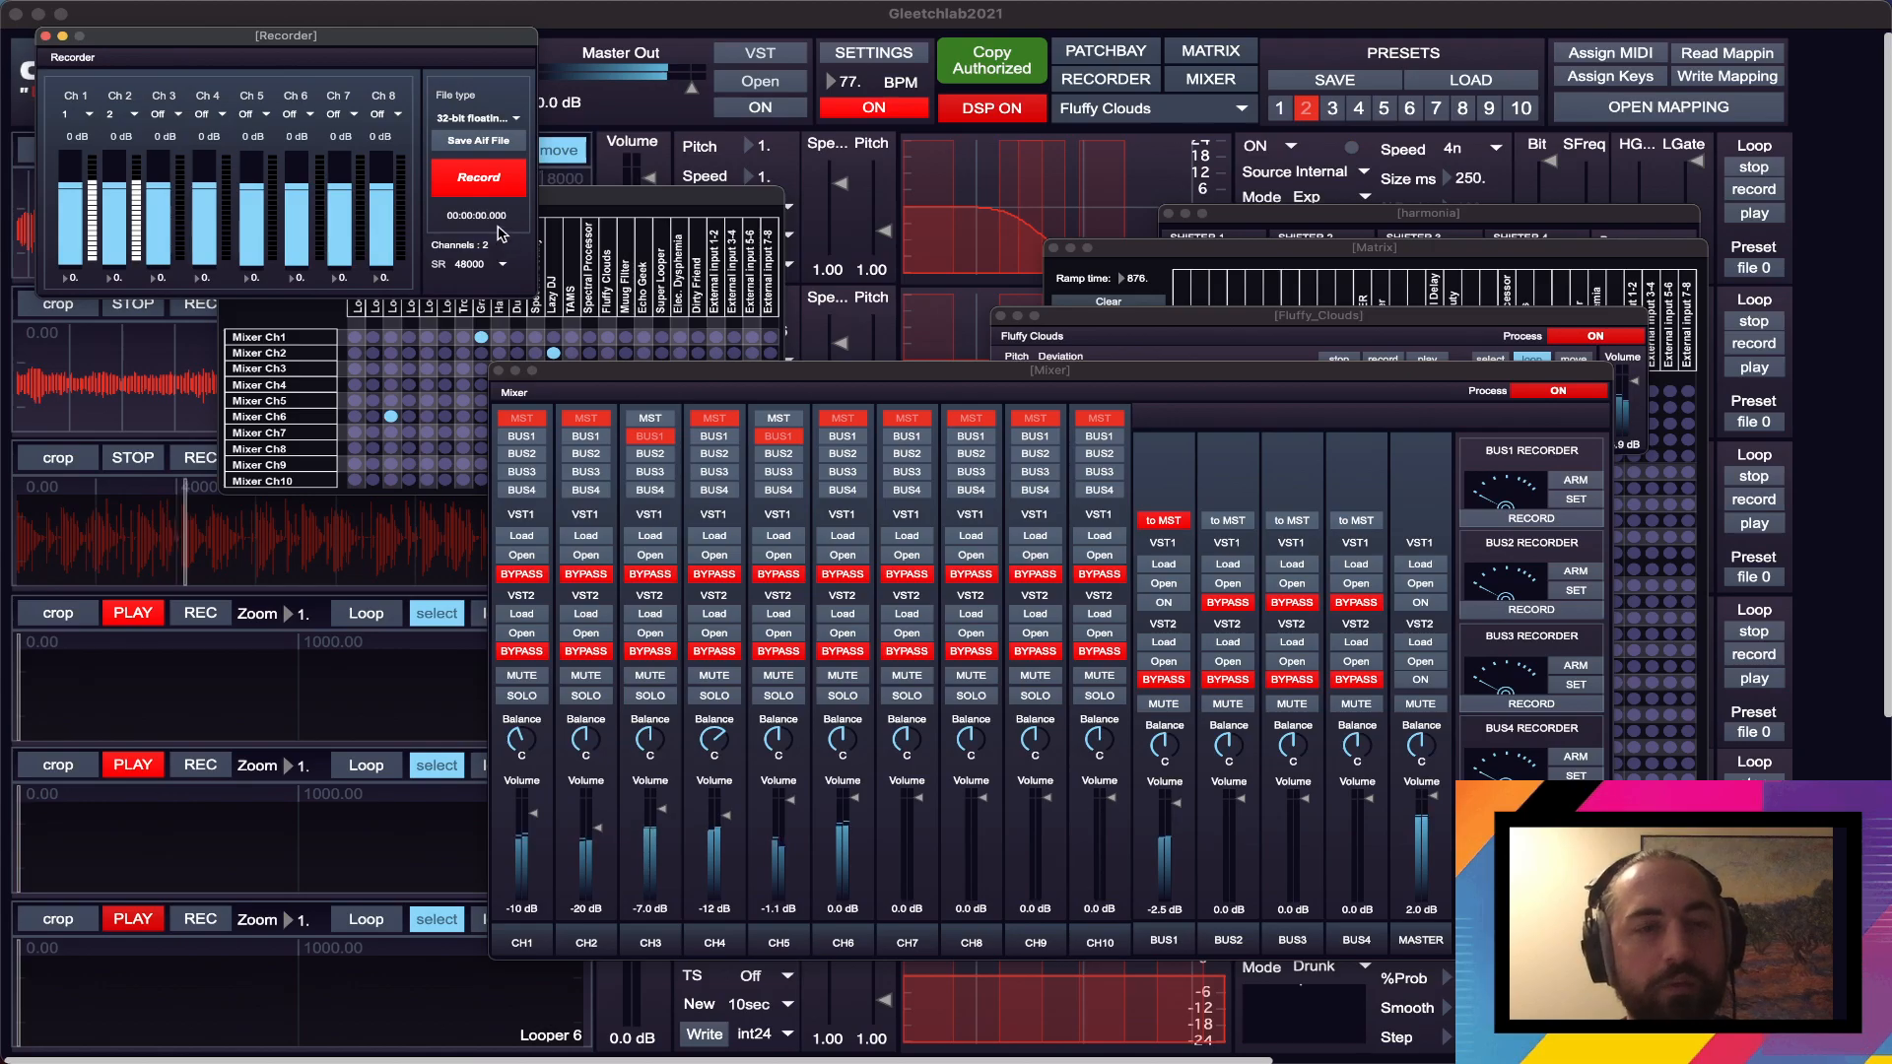
{"action": "left_click_drag", "start_coordinate": [459, 46], "coordinate": [1628, 83]}
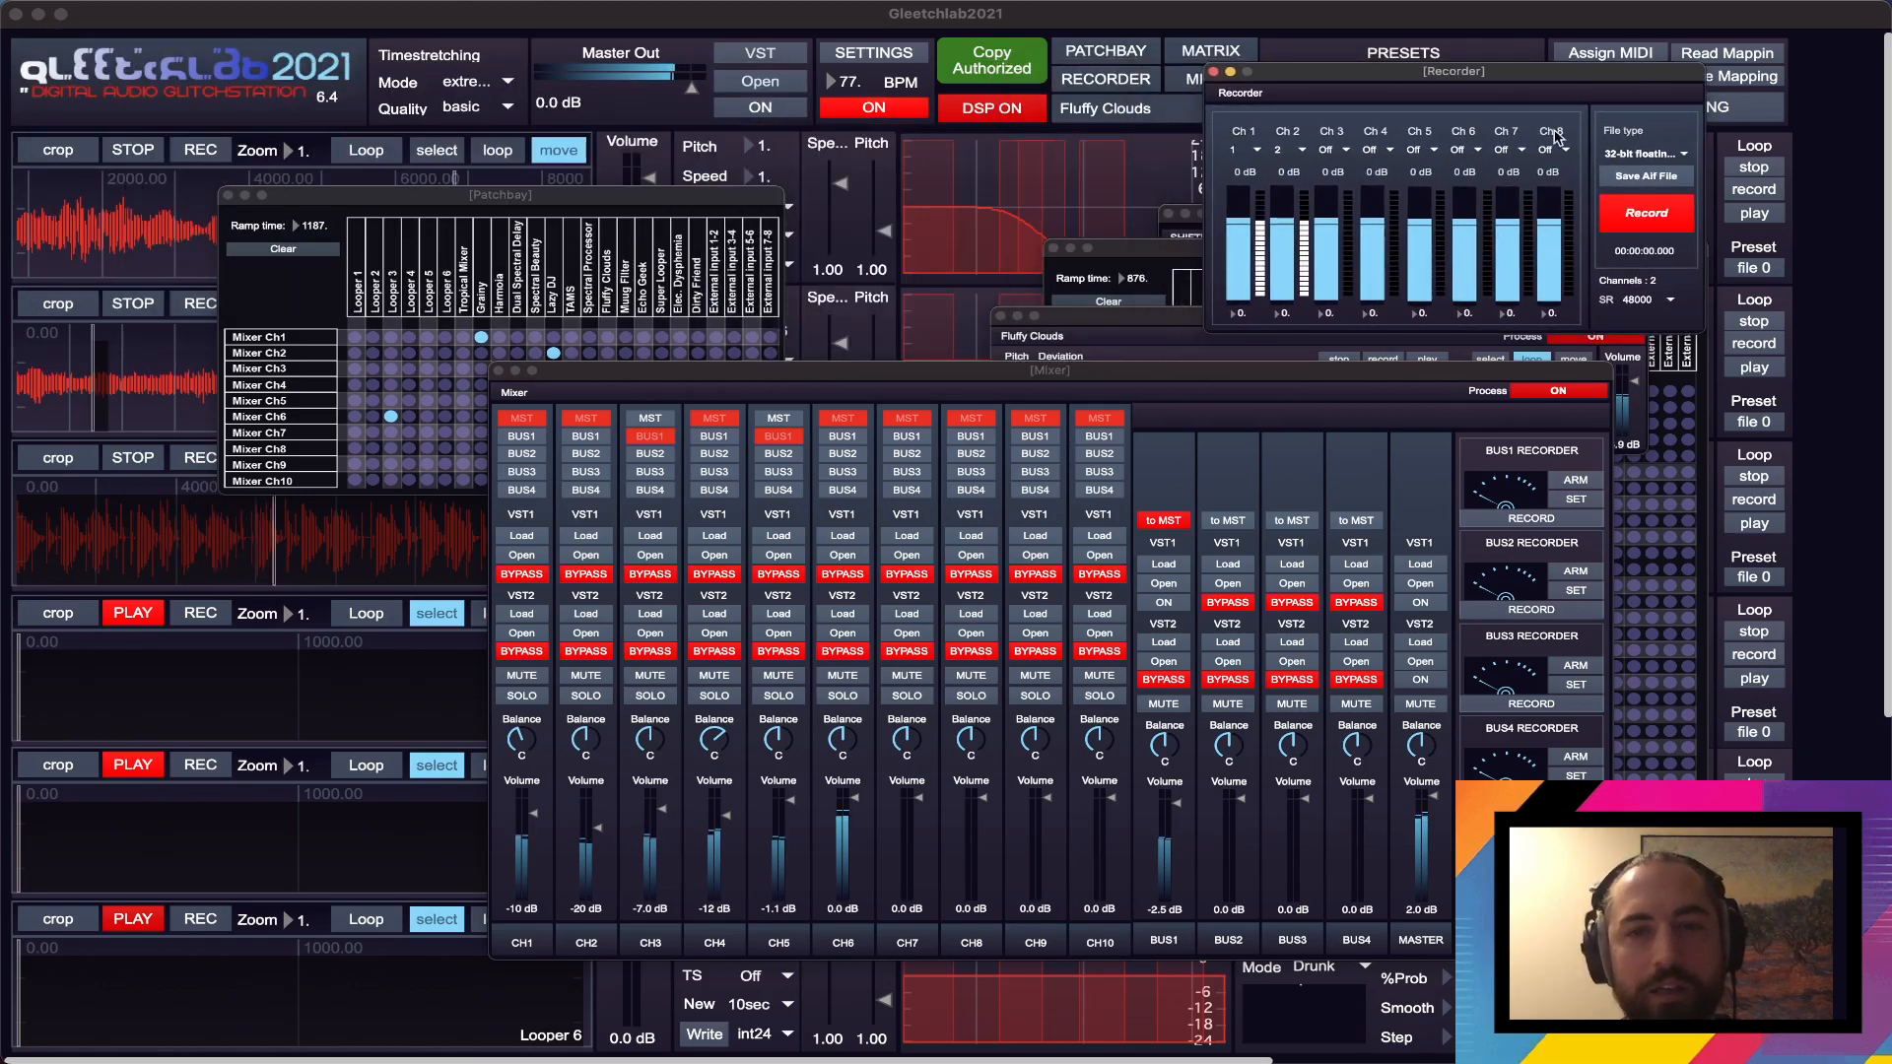
{"action": "left_click_drag", "start_coordinate": [1072, 385], "coordinate": [977, 386]}
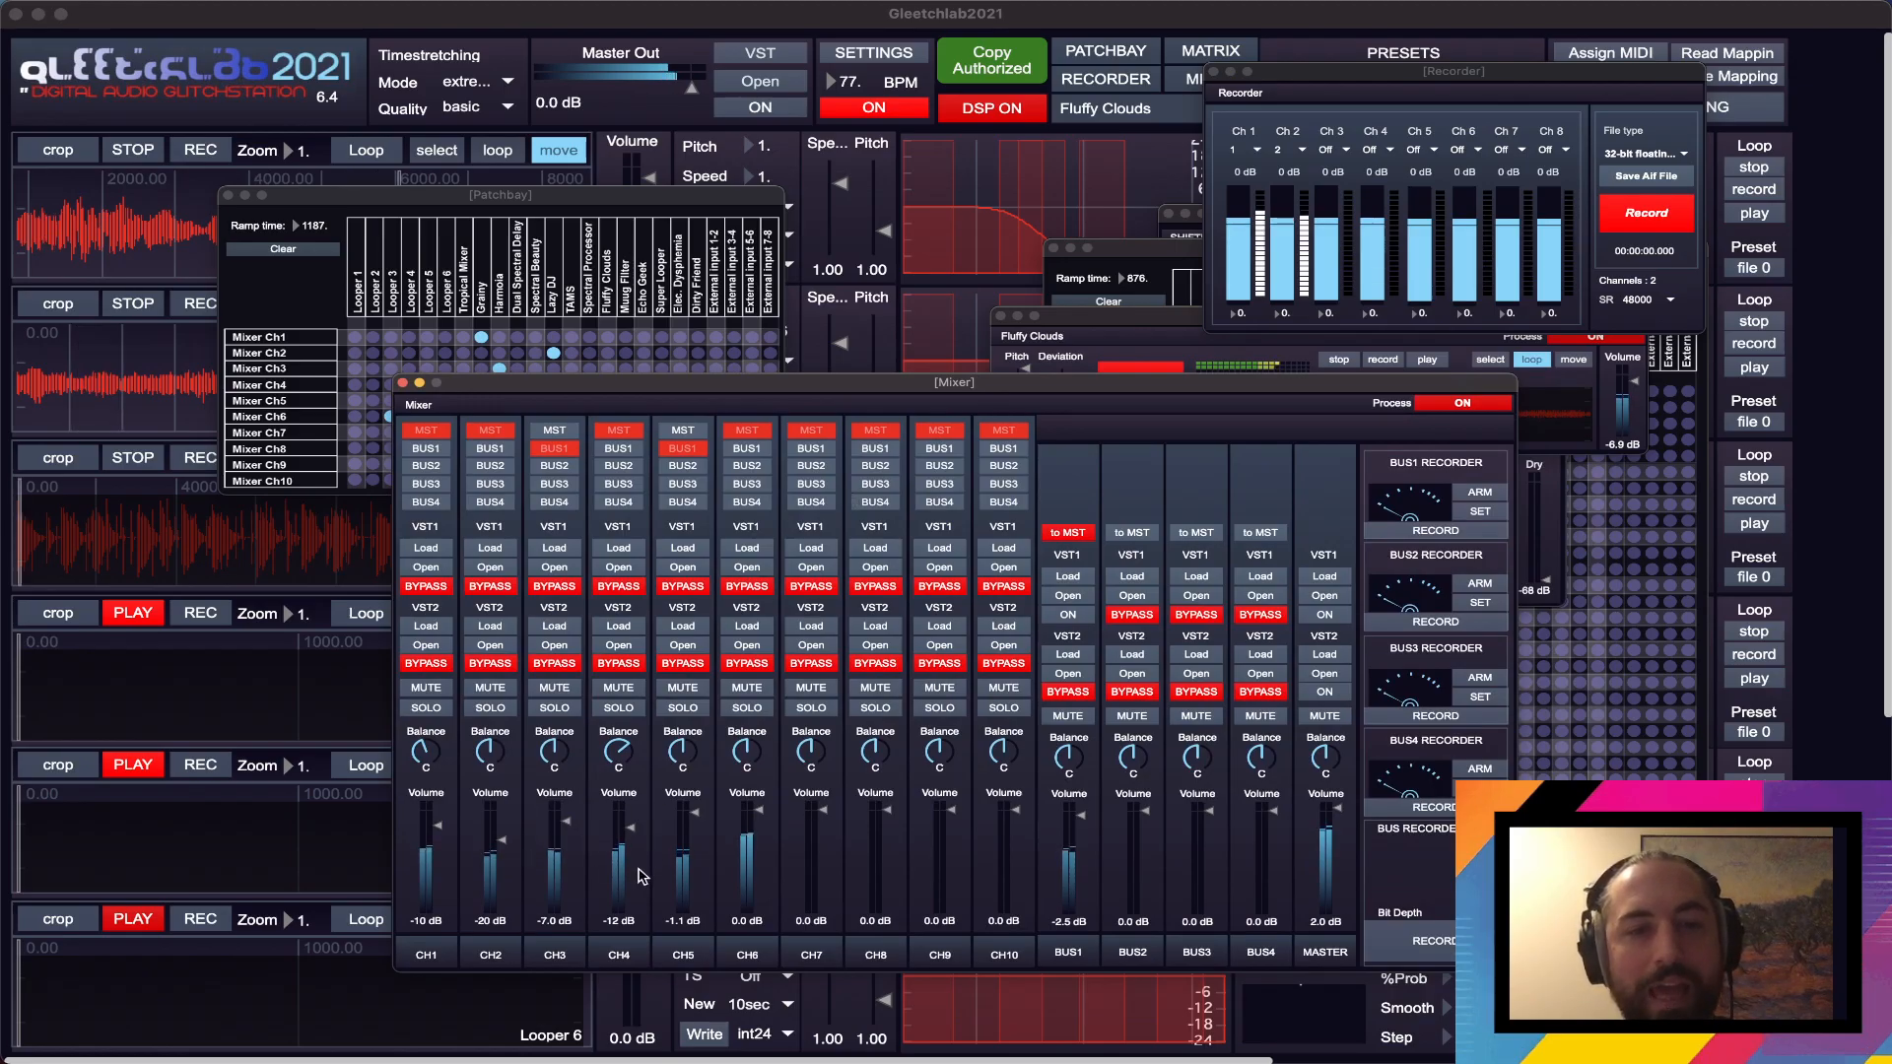
{"action": "left_click_drag", "start_coordinate": [916, 379], "coordinate": [921, 397]}
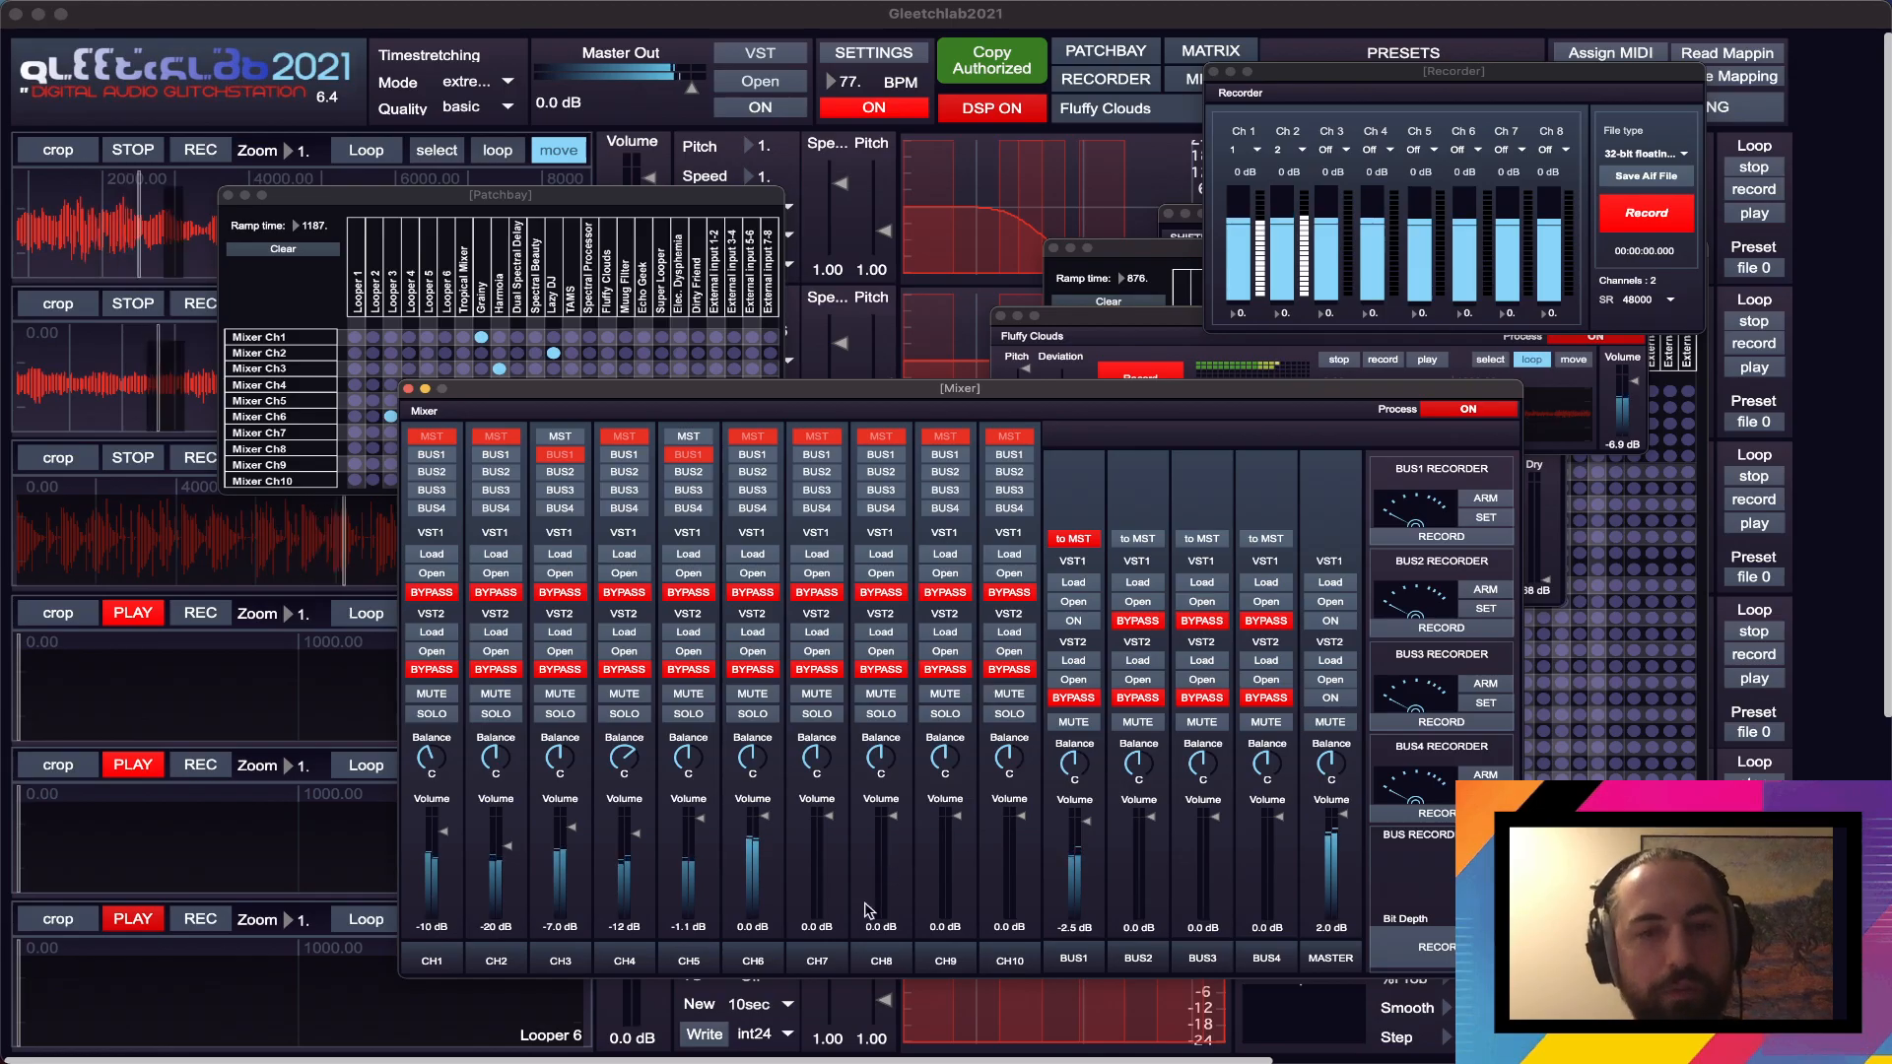
{"action": "left_click_drag", "start_coordinate": [1104, 411], "coordinate": [1179, 435]}
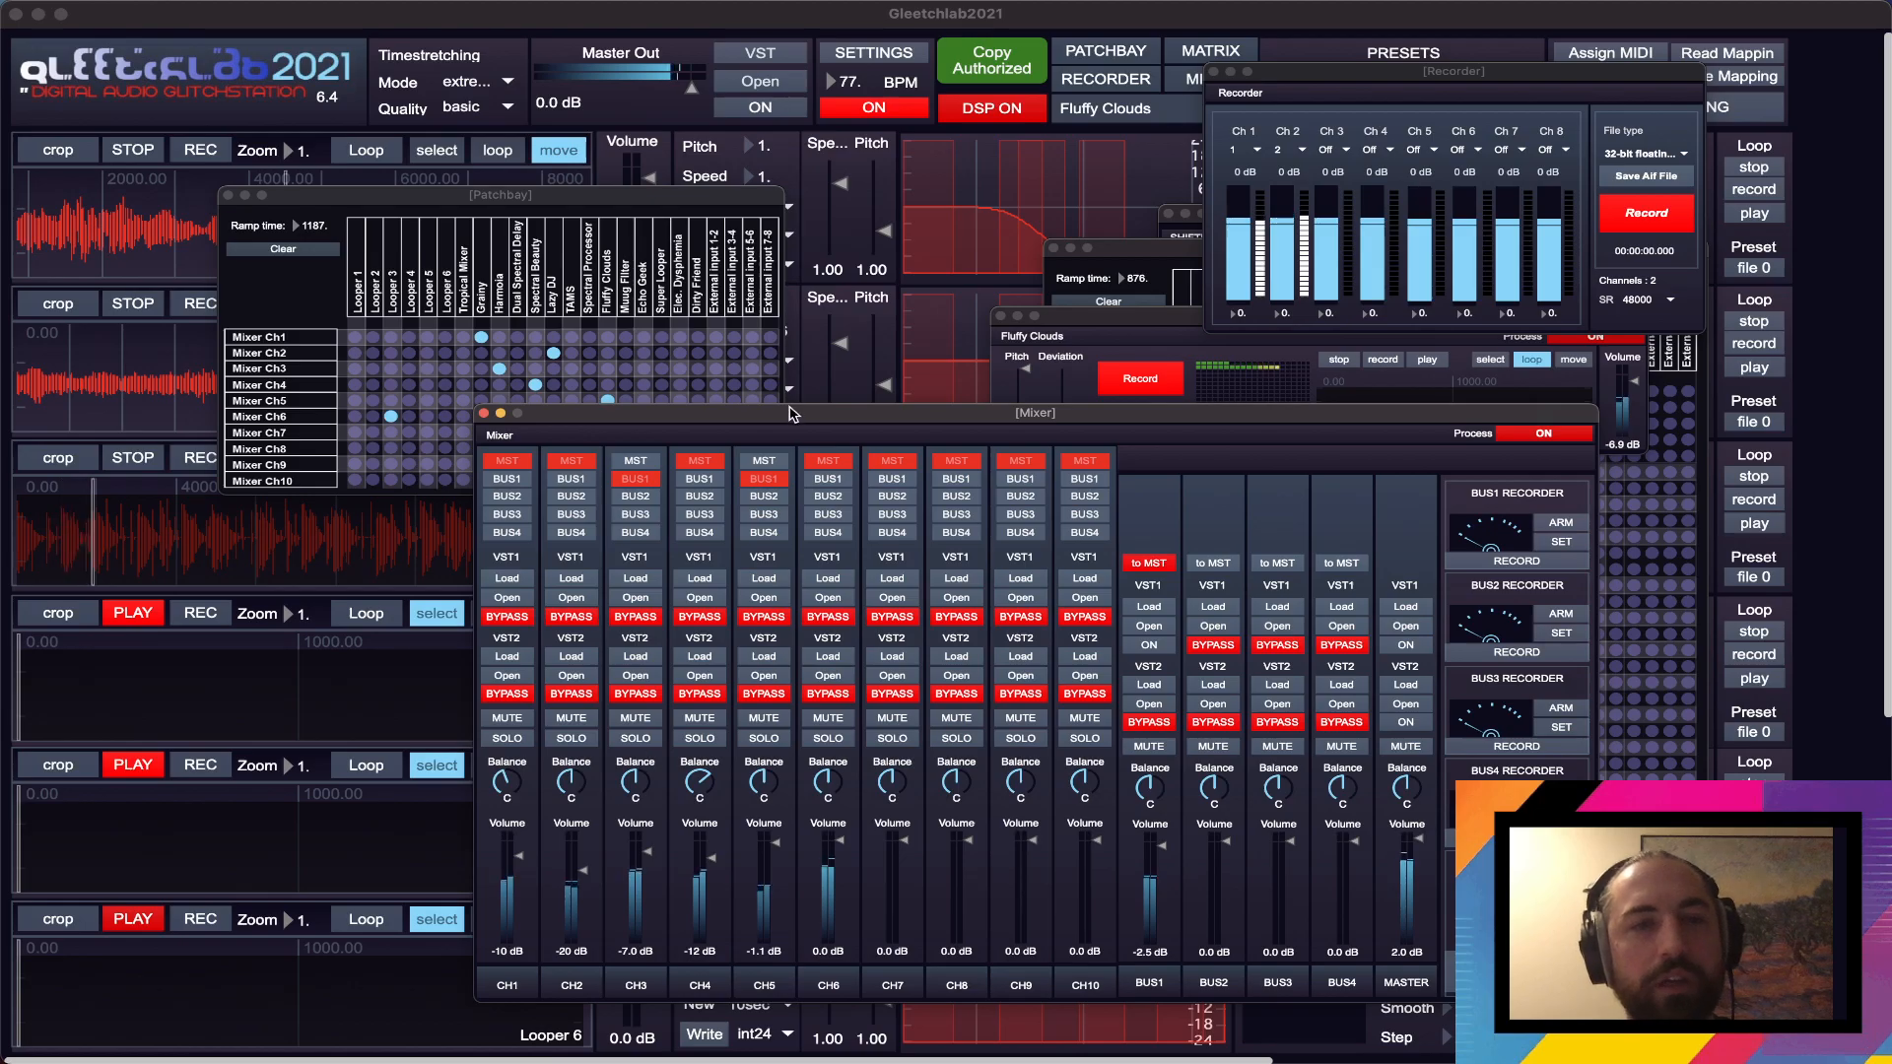
- Place the Spectral Beauty window beside the Patchbay and bring the whole Mixer into view below the Patchbay, clear of the webcam area
{"action": "left_click_drag", "start_coordinate": [793, 413], "coordinate": [963, 584]}
{"action": "left_click", "coordinate": [961, 424]}
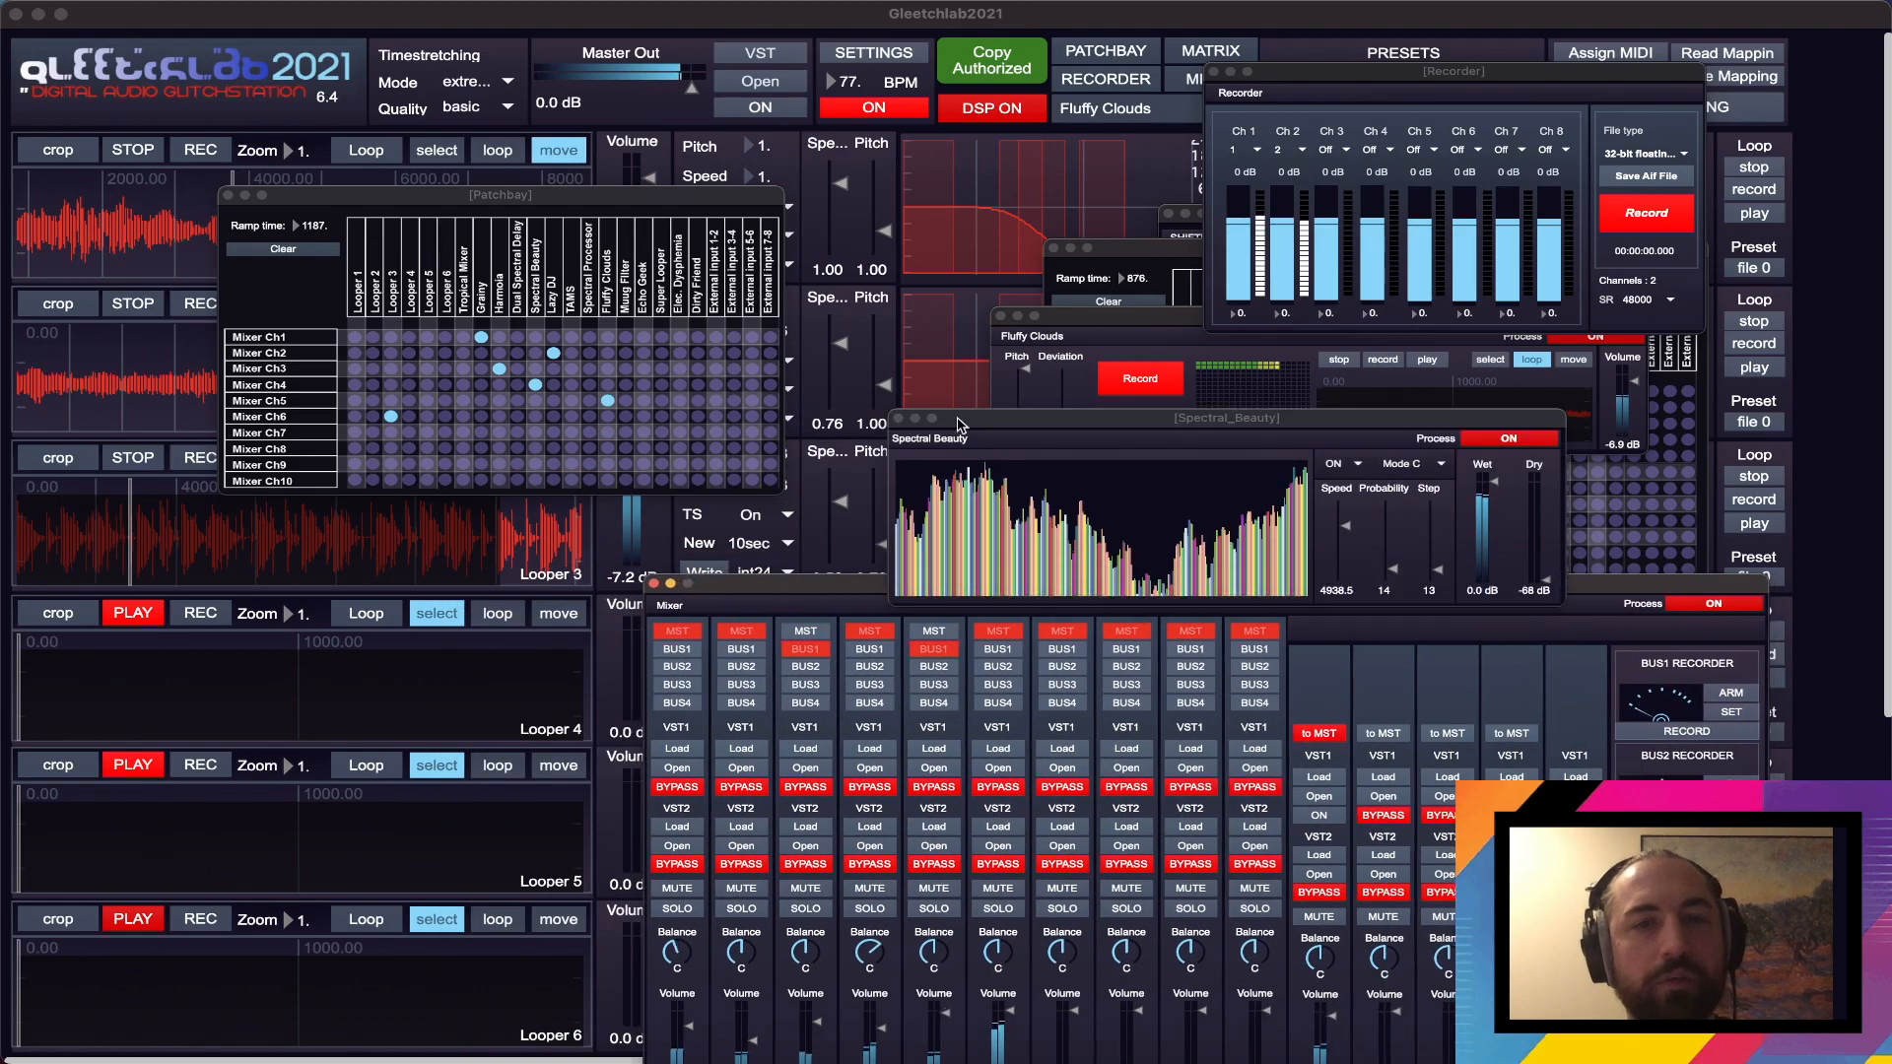
{"action": "left_click_drag", "start_coordinate": [961, 423], "coordinate": [853, 347]}
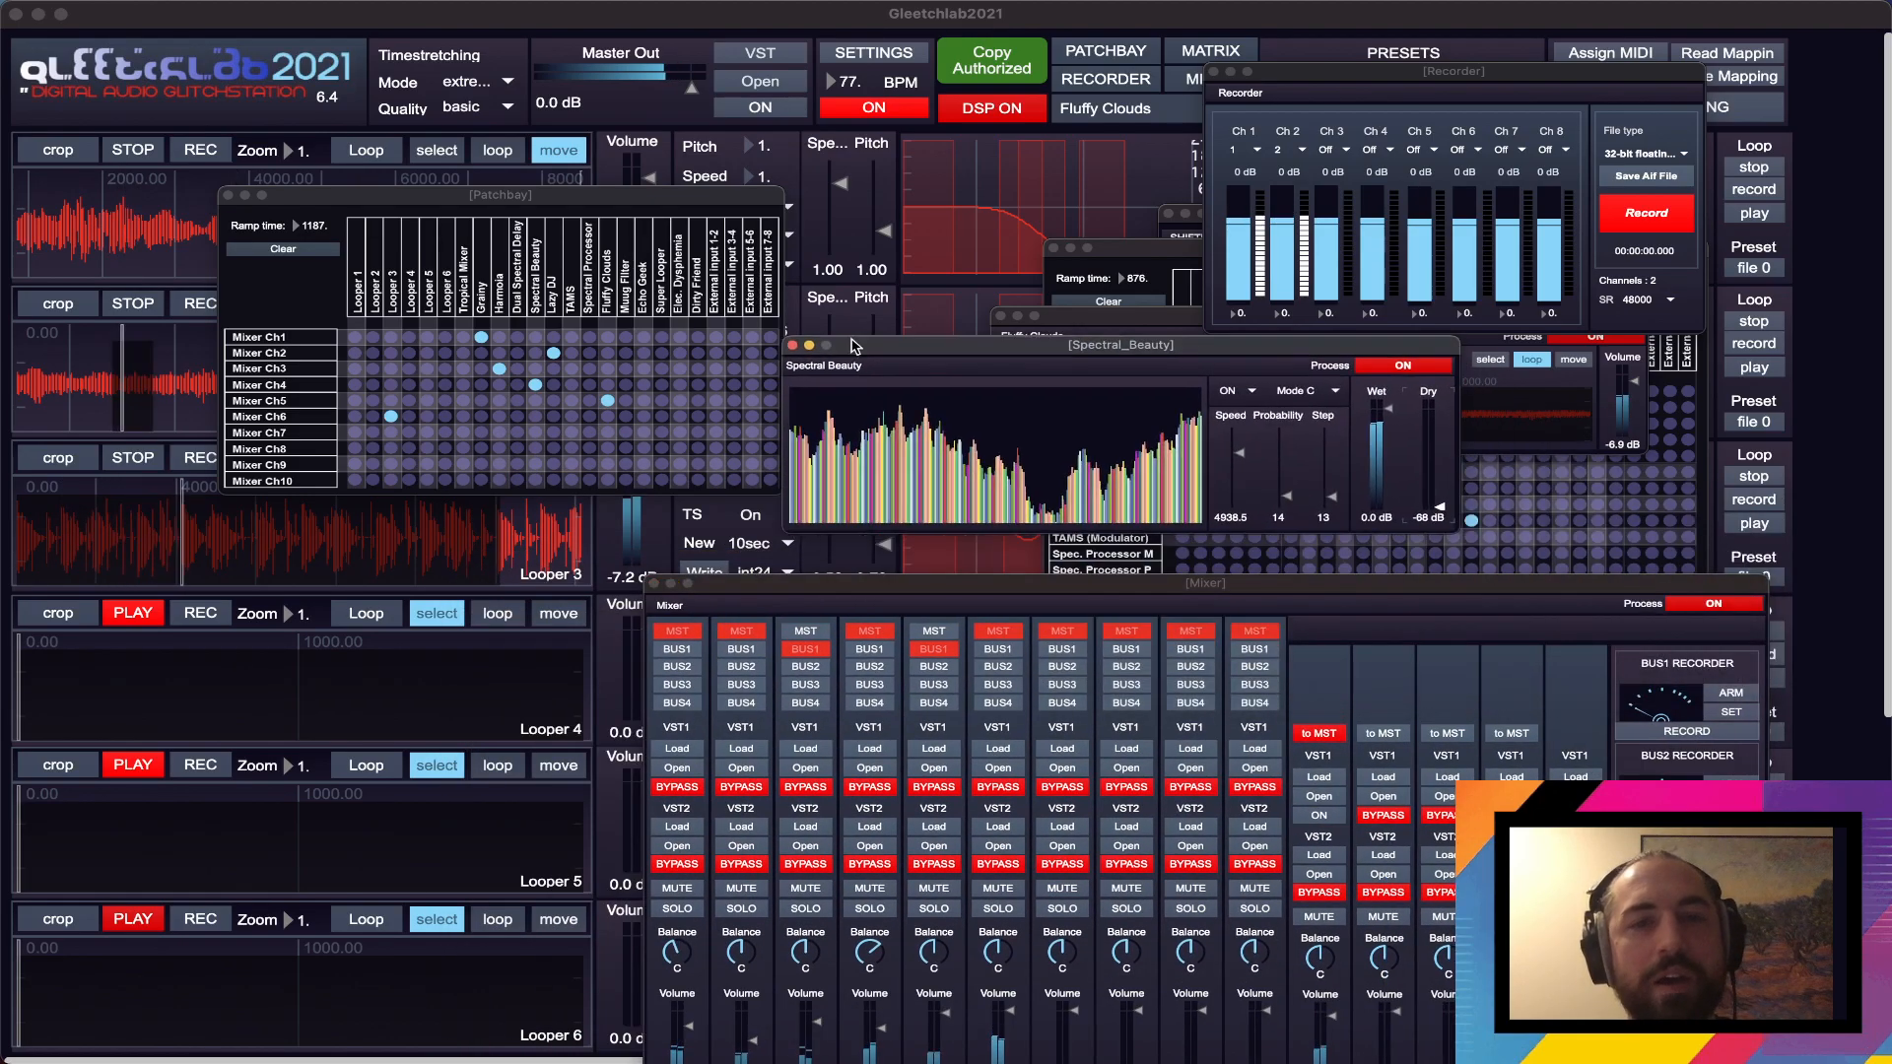
{"action": "left_click_drag", "start_coordinate": [914, 591], "coordinate": [456, 460]}
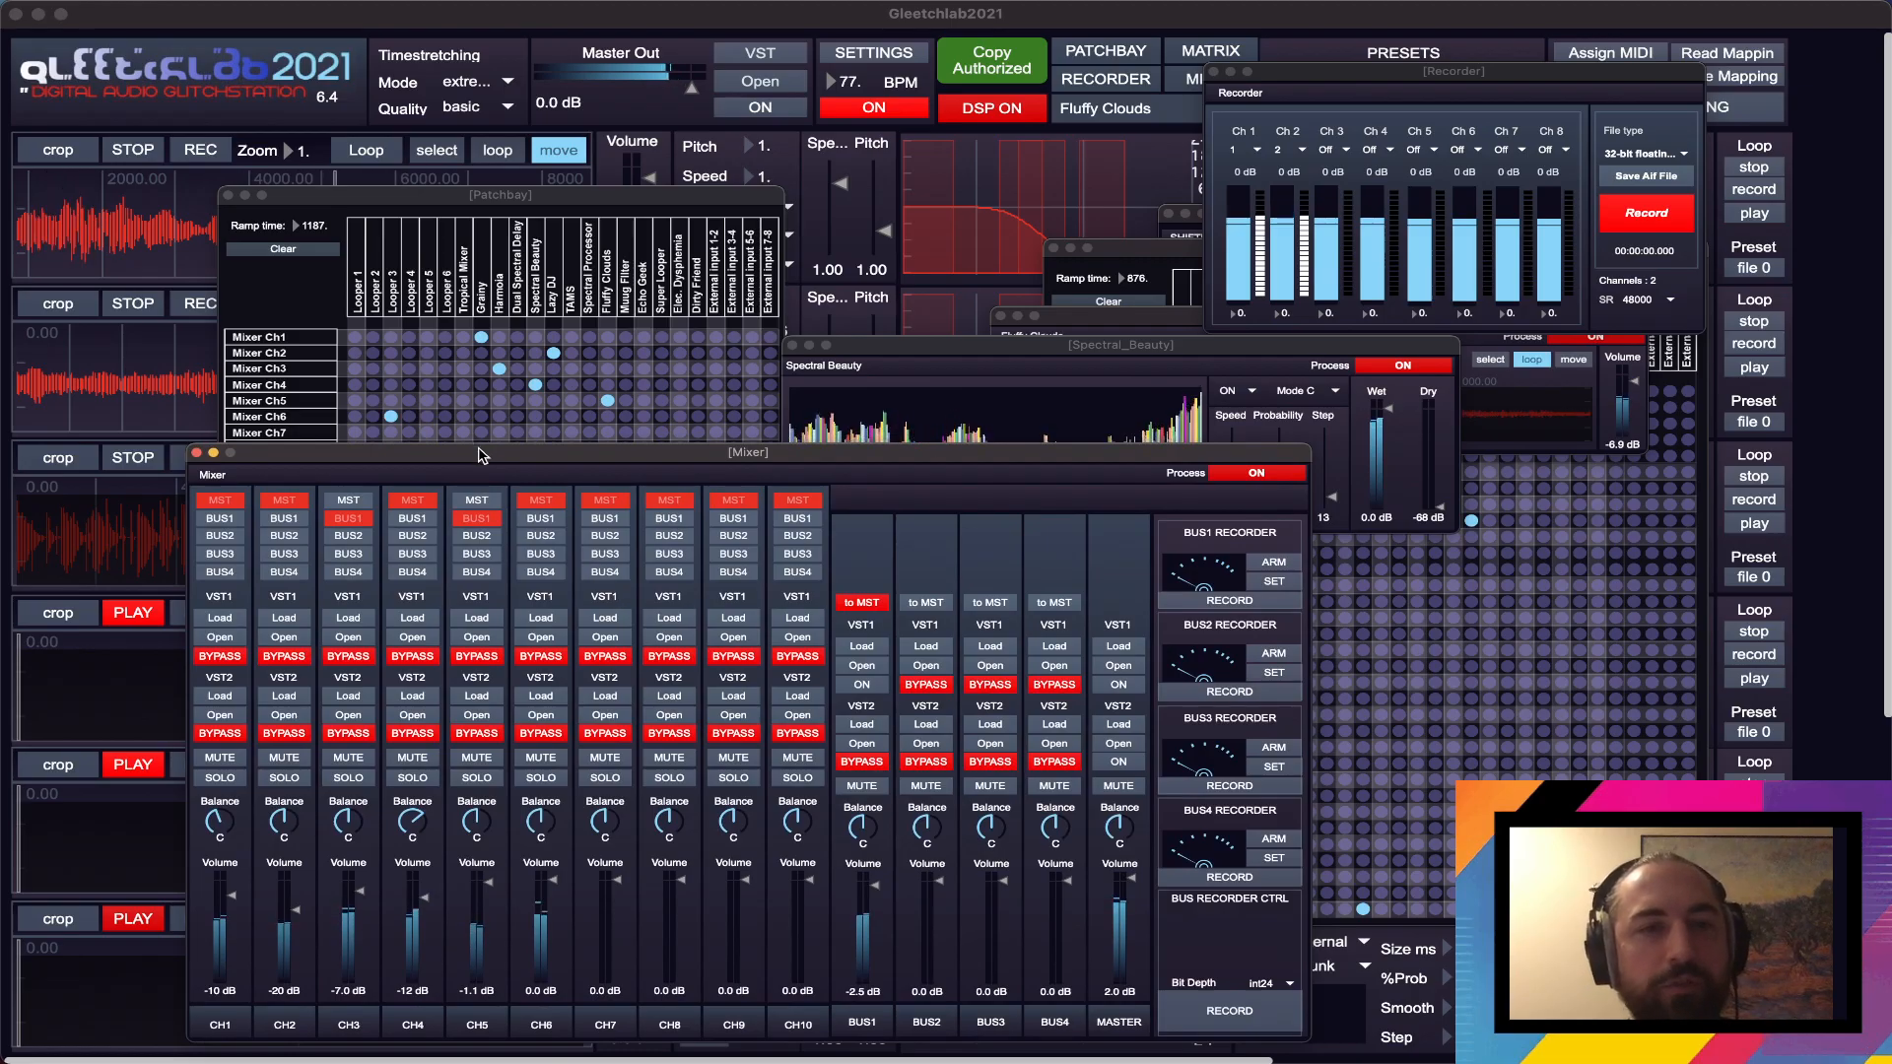
{"action": "left_click_drag", "start_coordinate": [481, 456], "coordinate": [469, 450]}
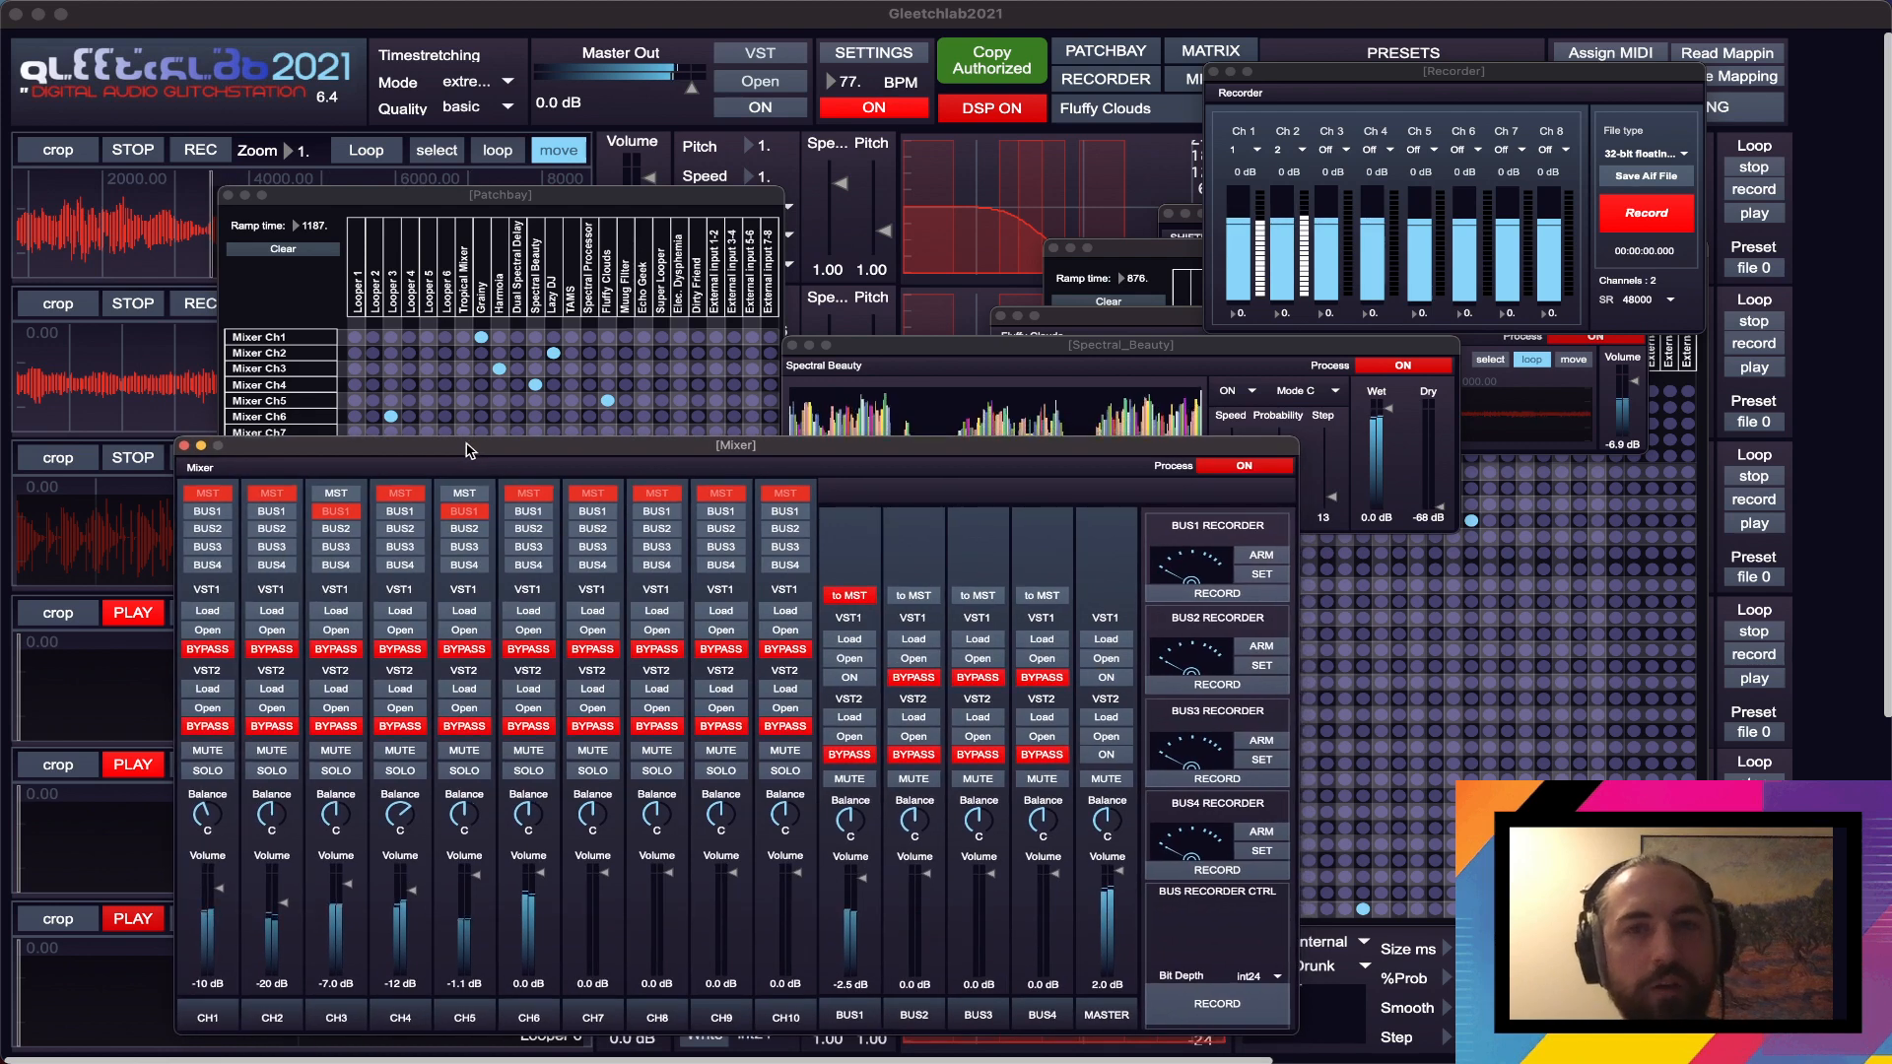